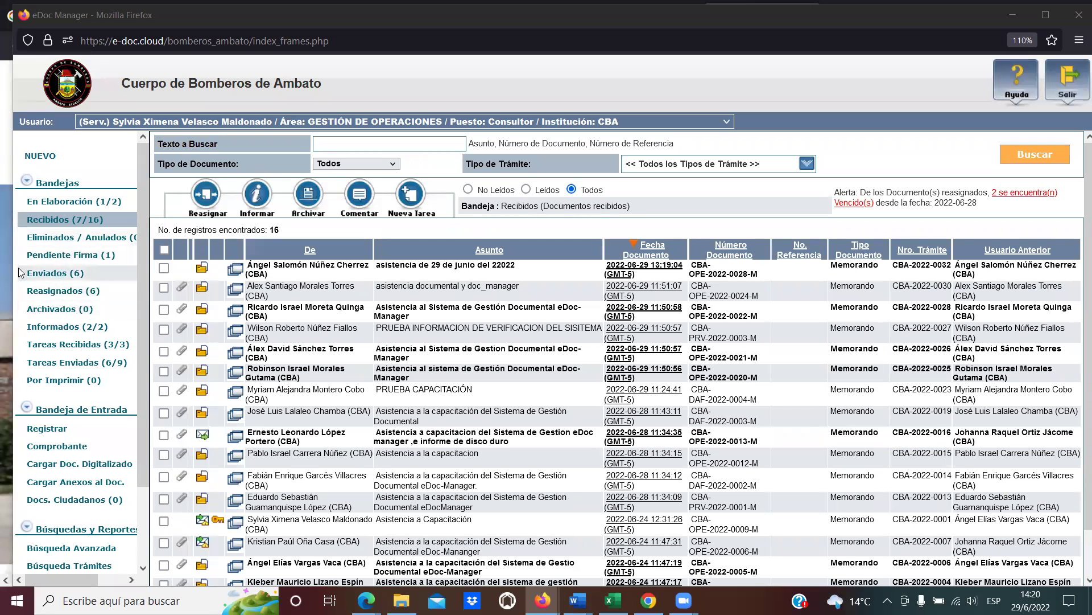
Collapse the Bandejas inbox folder list in the left sidebar.
left_click(26, 181)
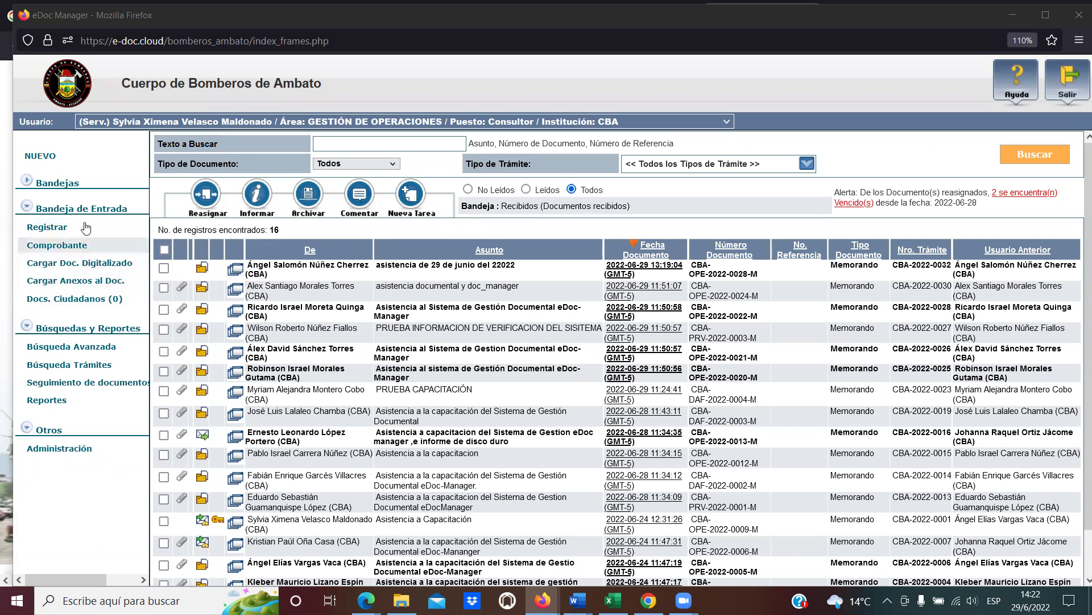
Go to Administración > Usuarios Internos > Editar Usuario and focus the Nombre search field.
left_click(87, 448)
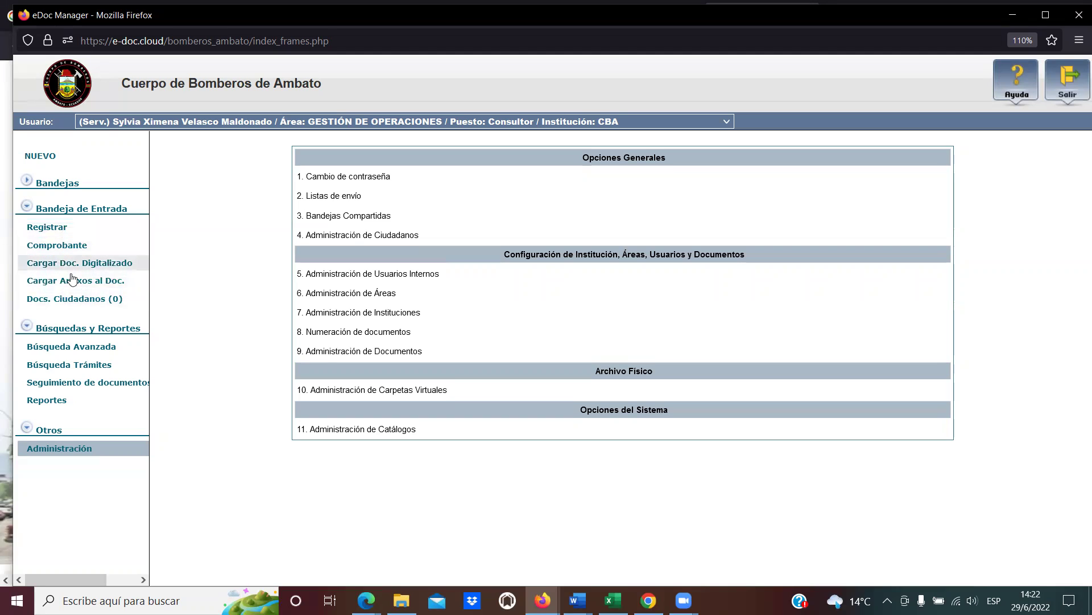
left_click(380, 274)
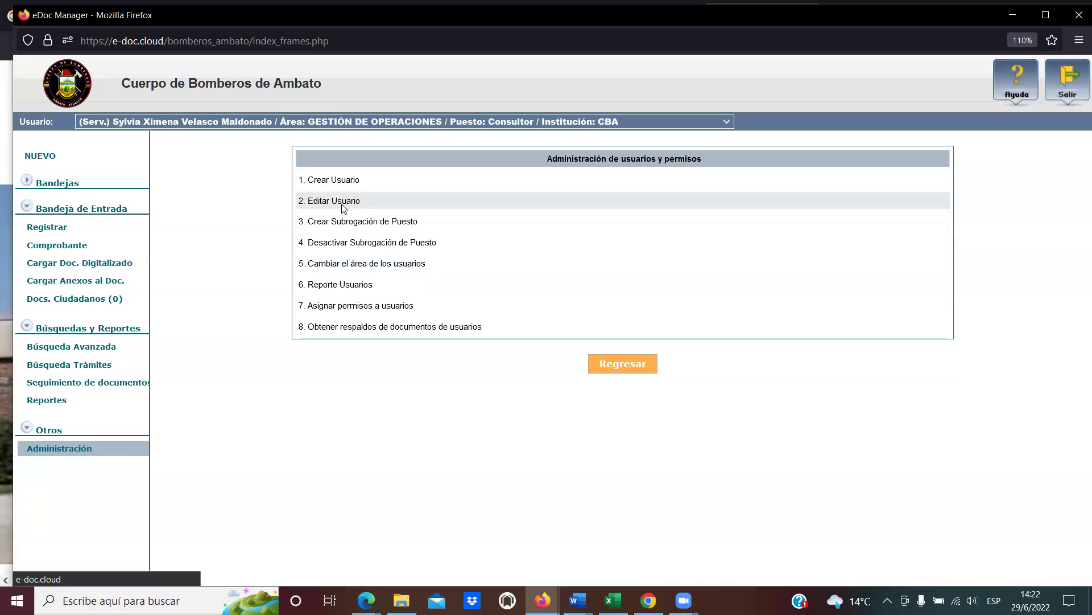
left_click(341, 204)
left_click(571, 145)
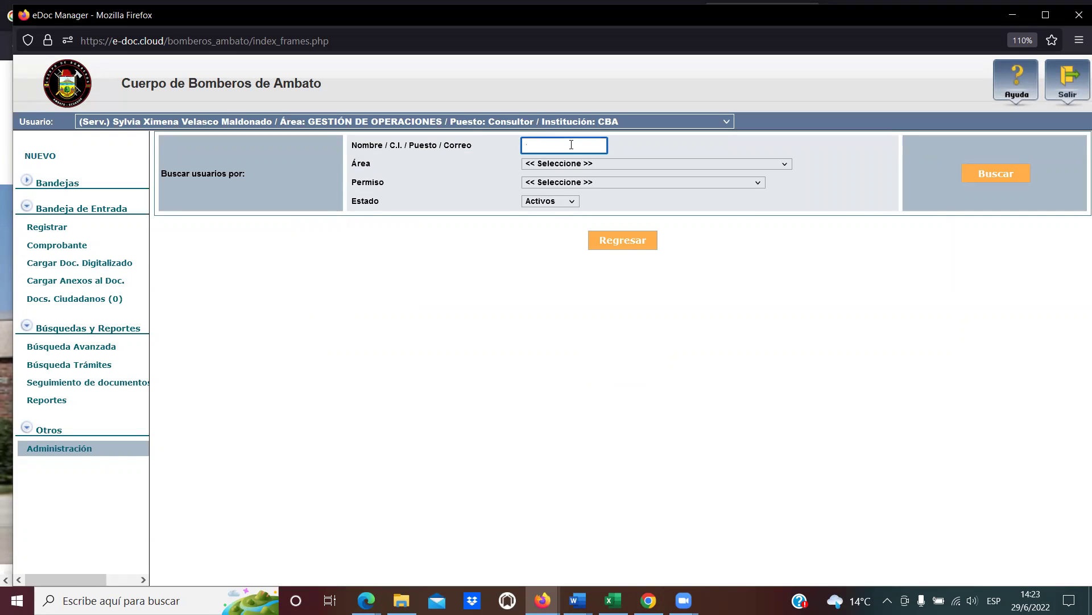
type("lanas")
key("Return")
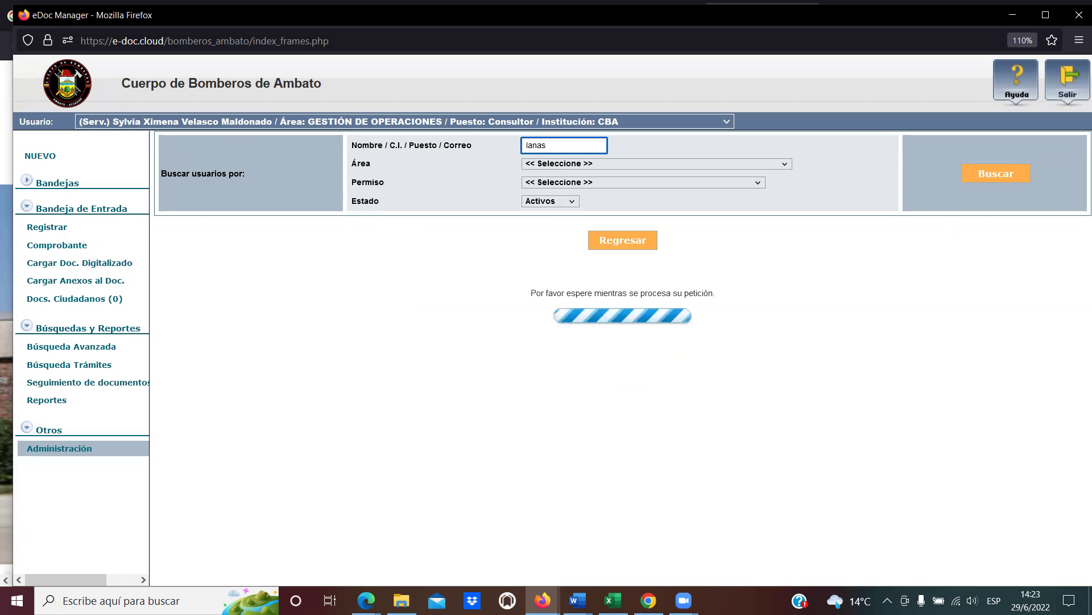
left_click(234, 311)
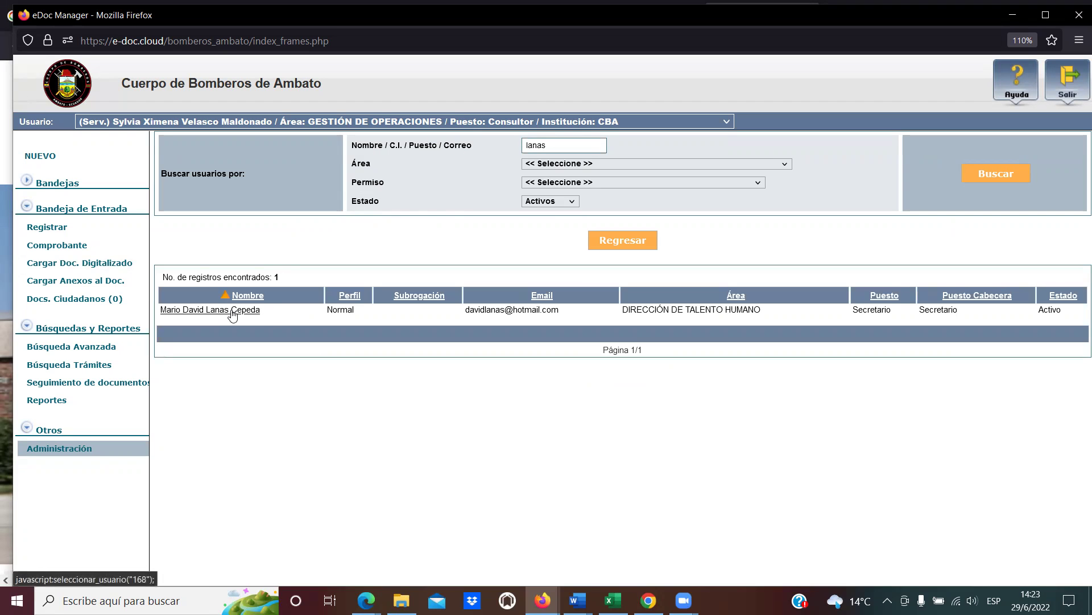
scroll(541, 364, "down", 10)
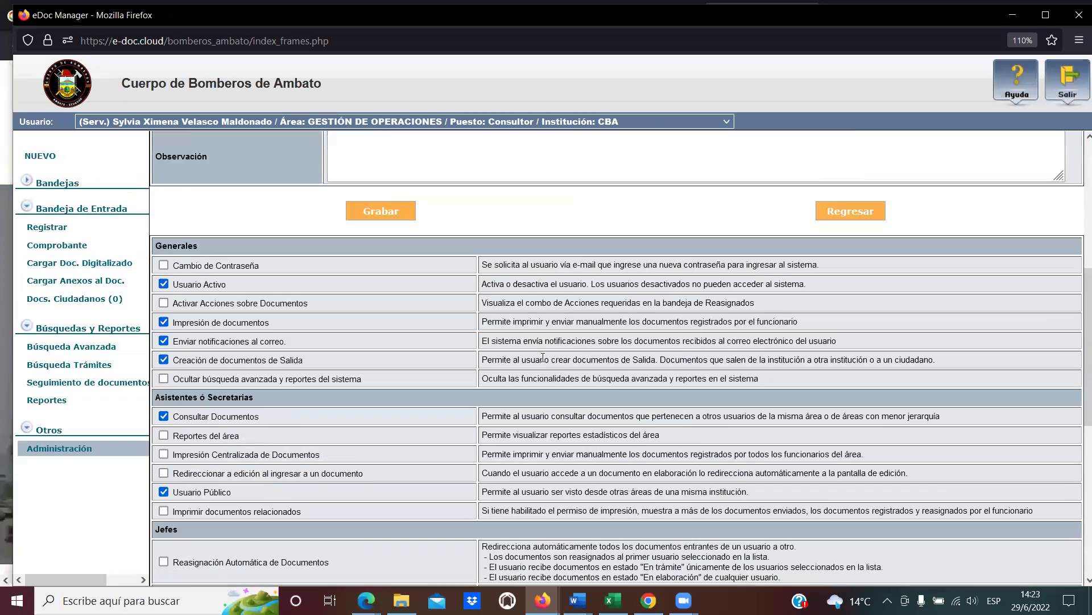
scroll(541, 364, "down", 3)
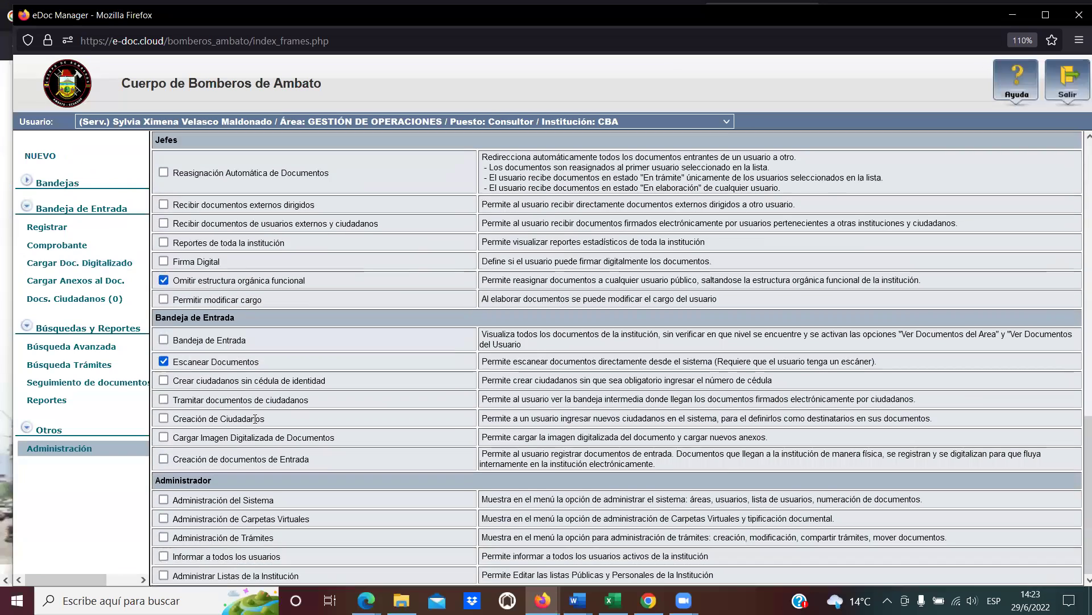
Grant Bandeja de Entrada, Tramitar documentos, Creación de Ciudadanos, Cargar Imagen and Creación de documentos de Entrada, then save.
left_click(164, 339)
left_click(164, 399)
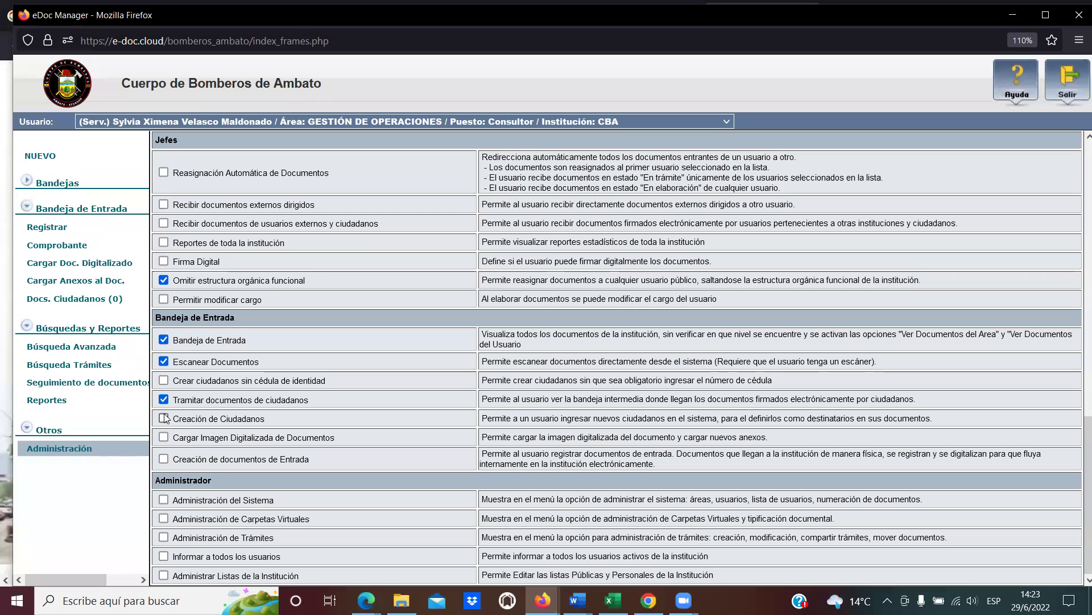
left_click(164, 418)
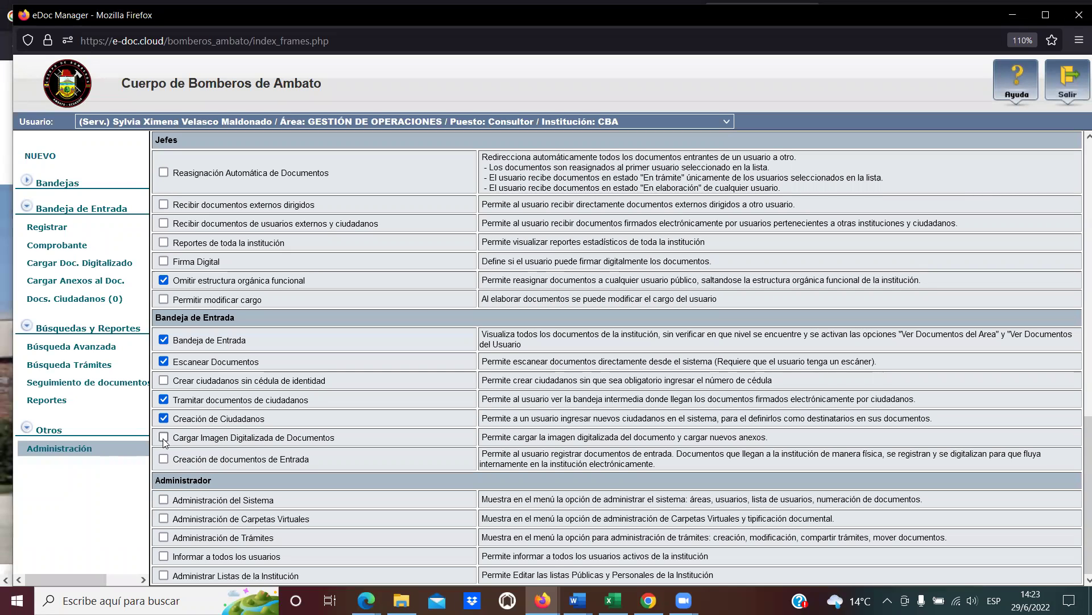
left_click(163, 437)
left_click(164, 458)
scroll(282, 469, "up", 2)
scroll(281, 469, "up", 10)
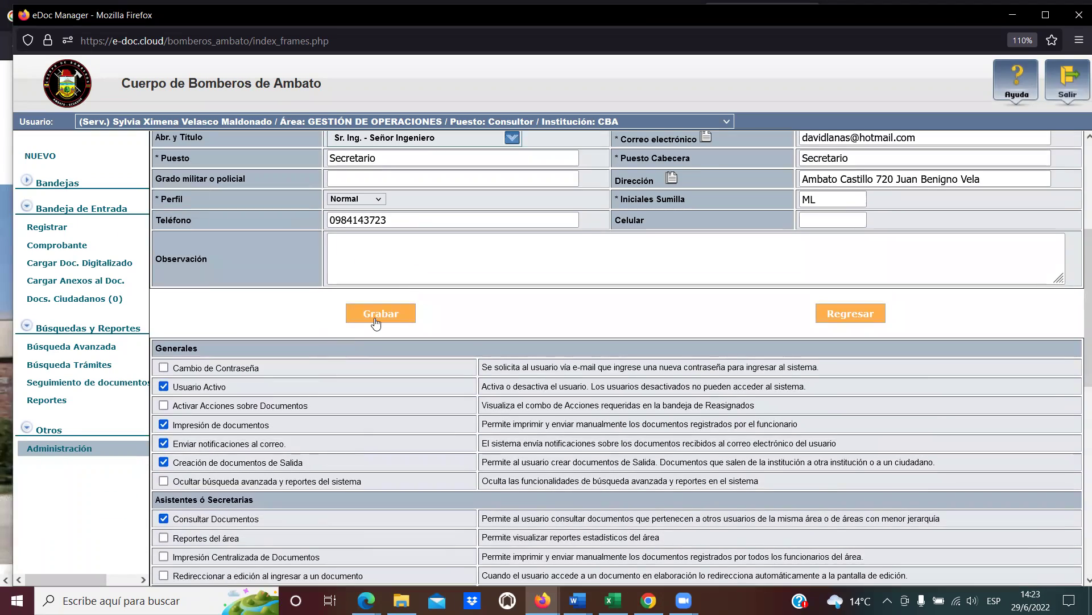
left_click(375, 318)
left_click(645, 219)
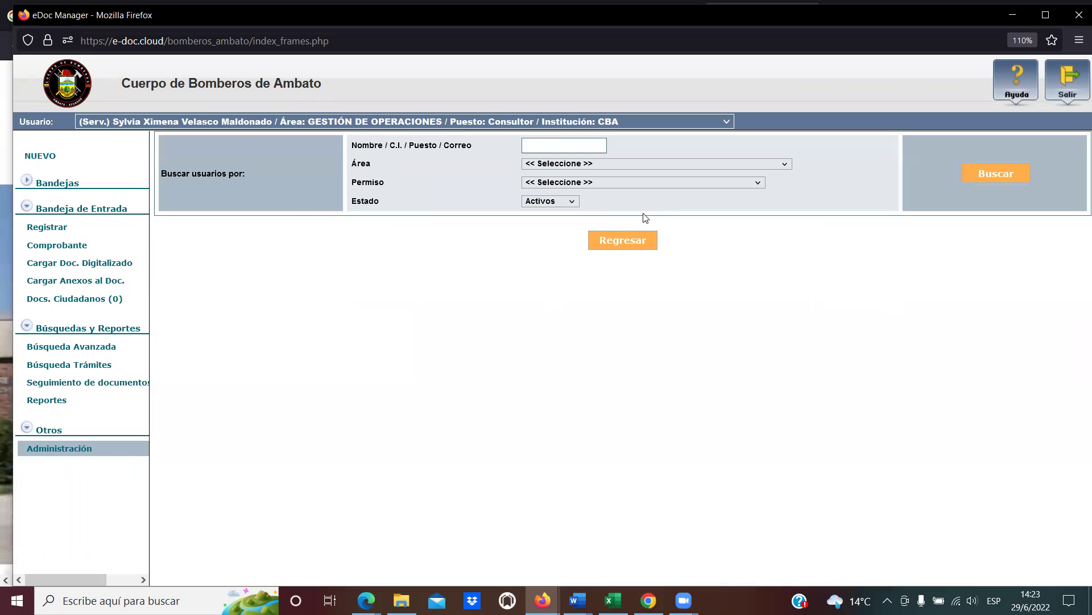
Search users by the pasted identity number, then return to the Editar Usuario option.
left_click(563, 143)
key("ctrl+v")
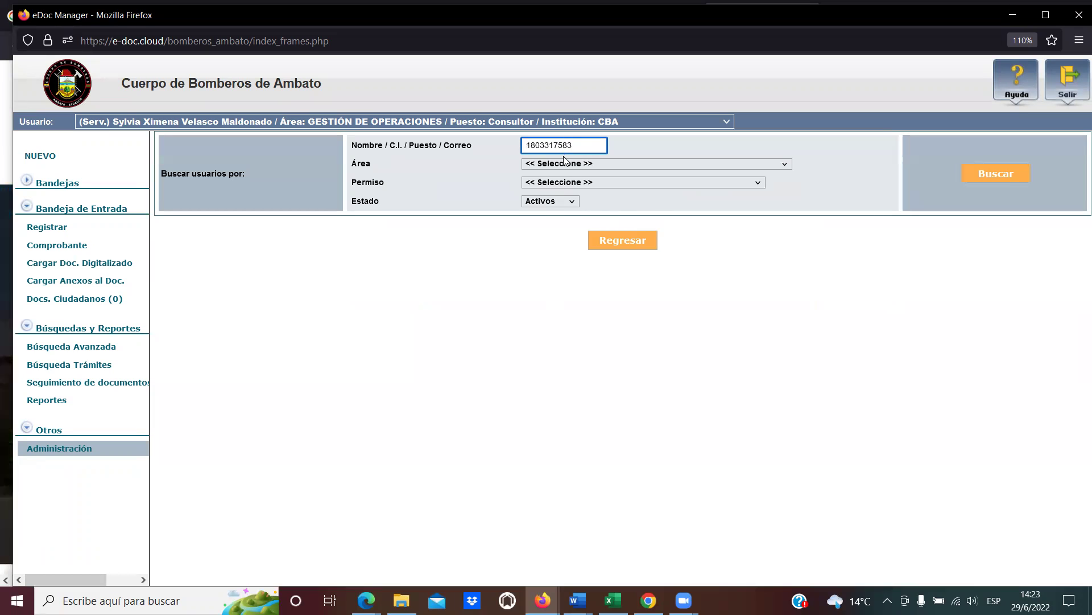
key("Return")
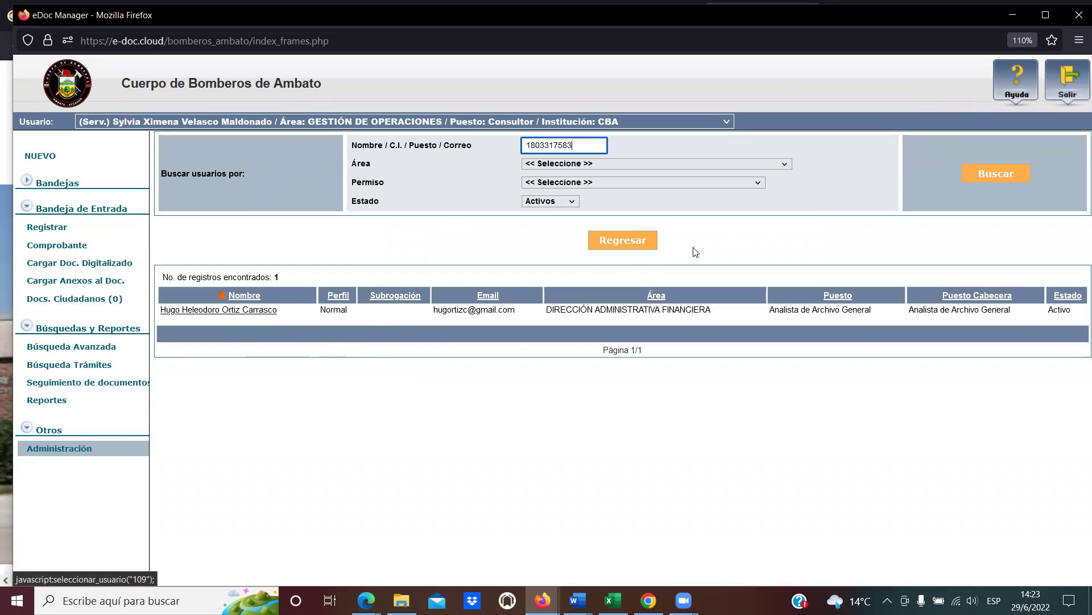
left_click(645, 245)
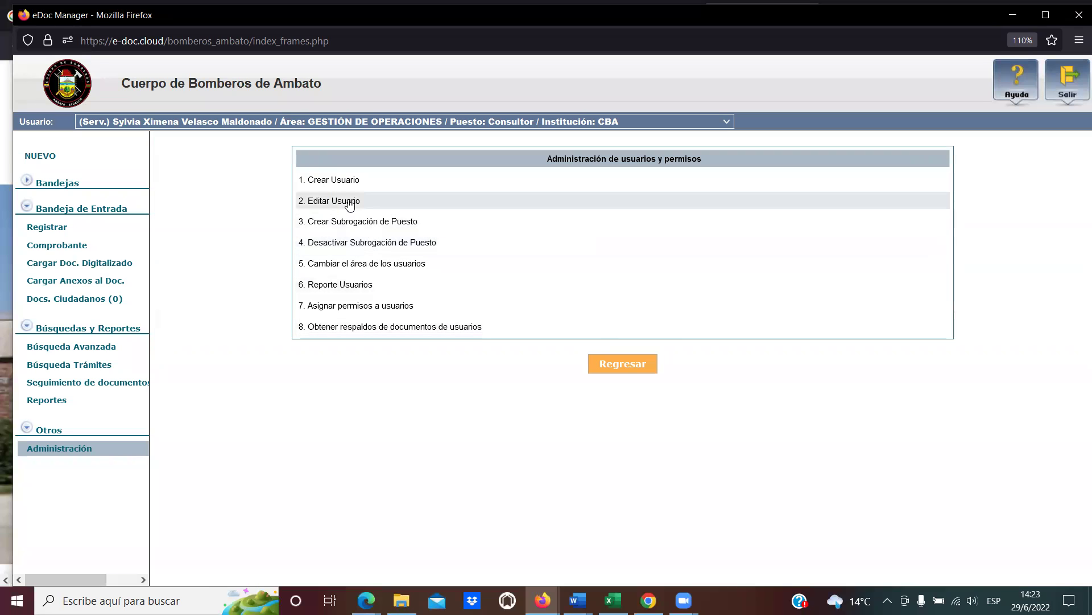
left_click(351, 202)
Search for the Administrativa Financiera archive analyst by pasted identity number.
left_click(544, 146)
key("ctrl+v")
key("Return")
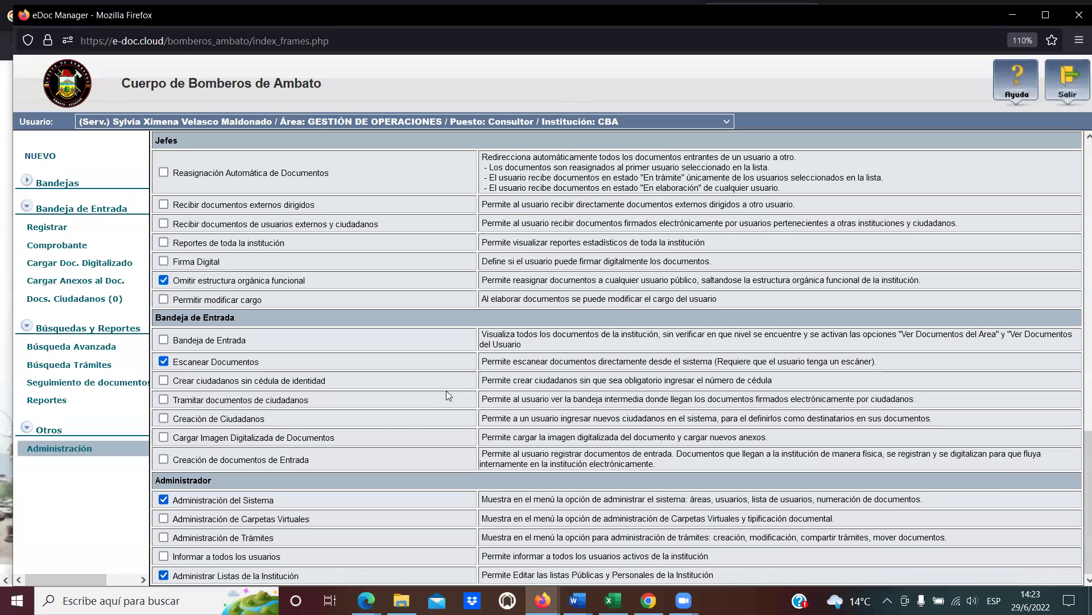
Tick the same five Bandeja de Entrada permissions for this user and save them.
left_click(164, 340)
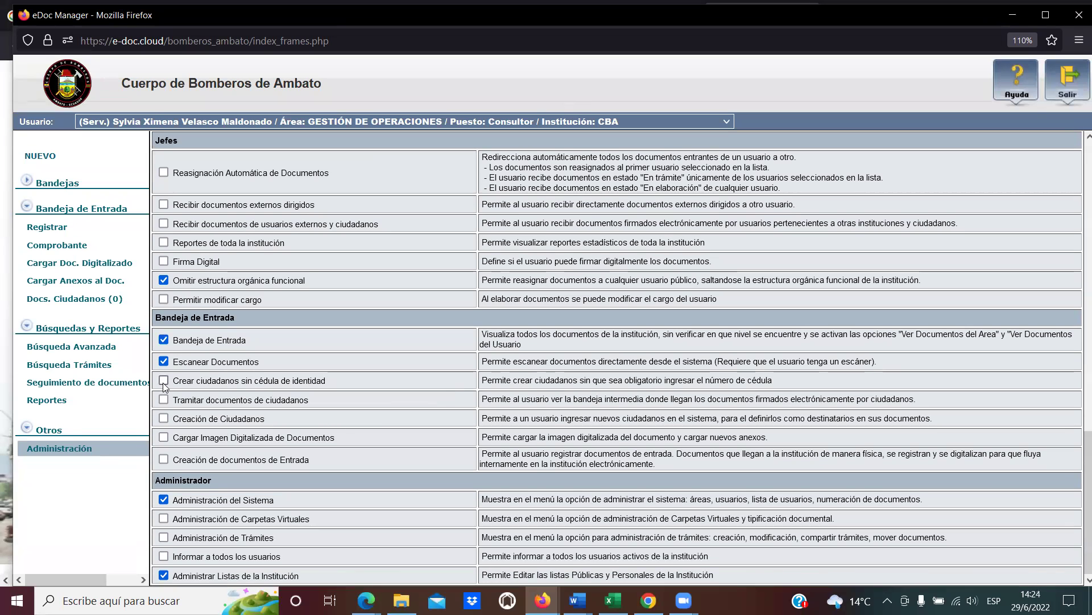
left_click(164, 399)
left_click(164, 418)
left_click(164, 437)
left_click(164, 459)
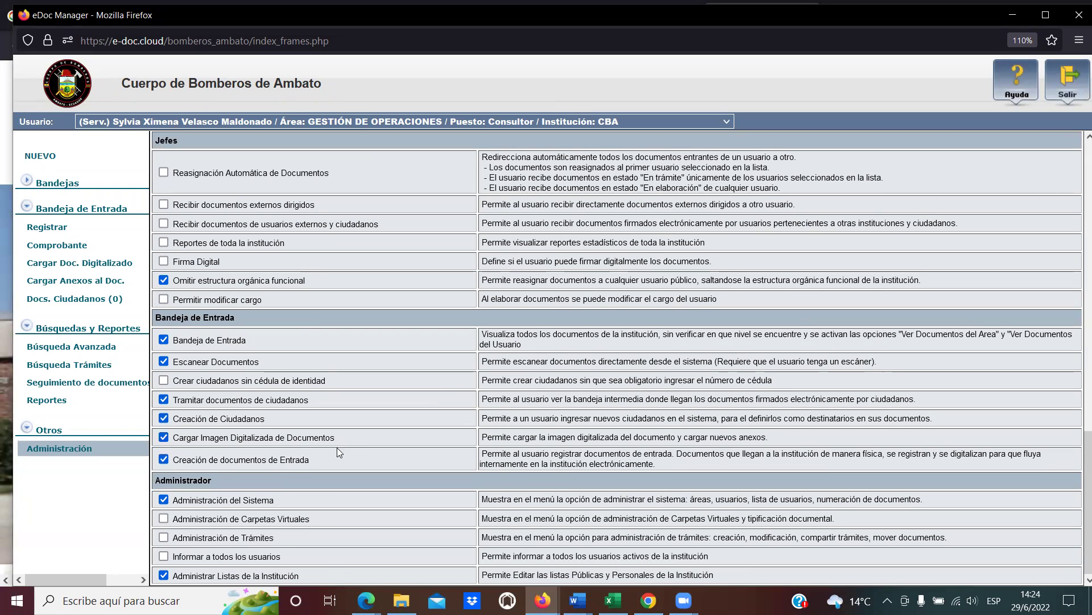
scroll(348, 447, "up", 5)
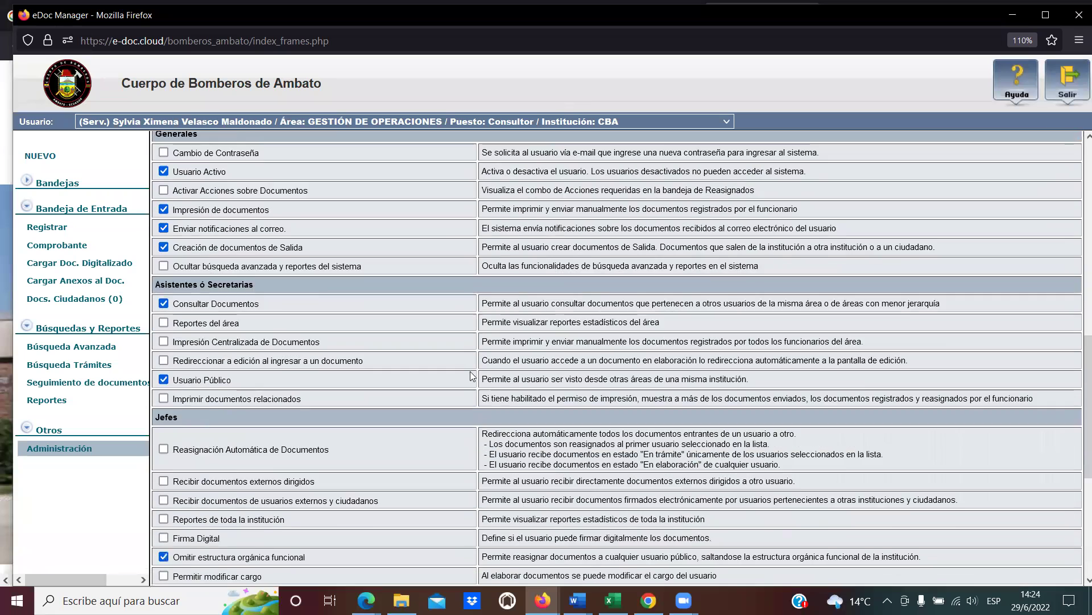
scroll(470, 376, "up", 10)
left_click(369, 366)
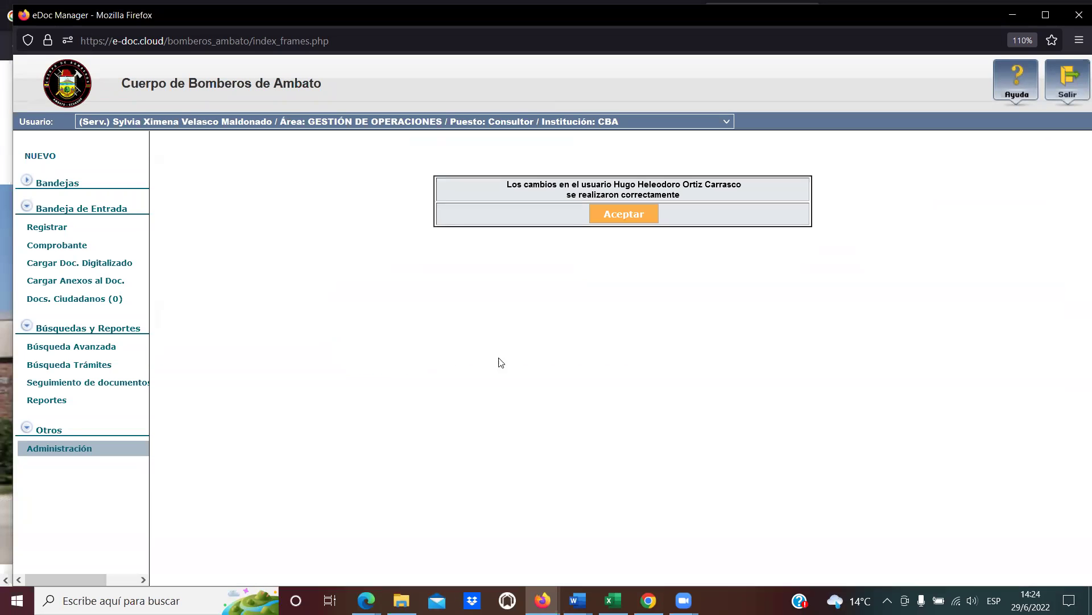
left_click(636, 220)
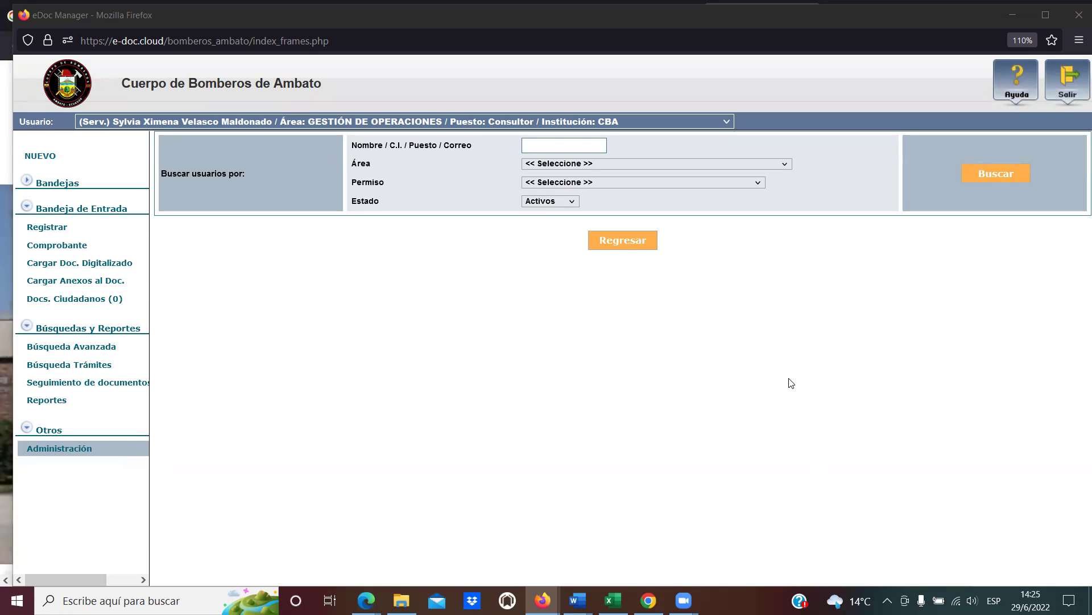
Search users for 'Fernanda' and open the first matching record.
left_click(555, 143)
type("Fernanda")
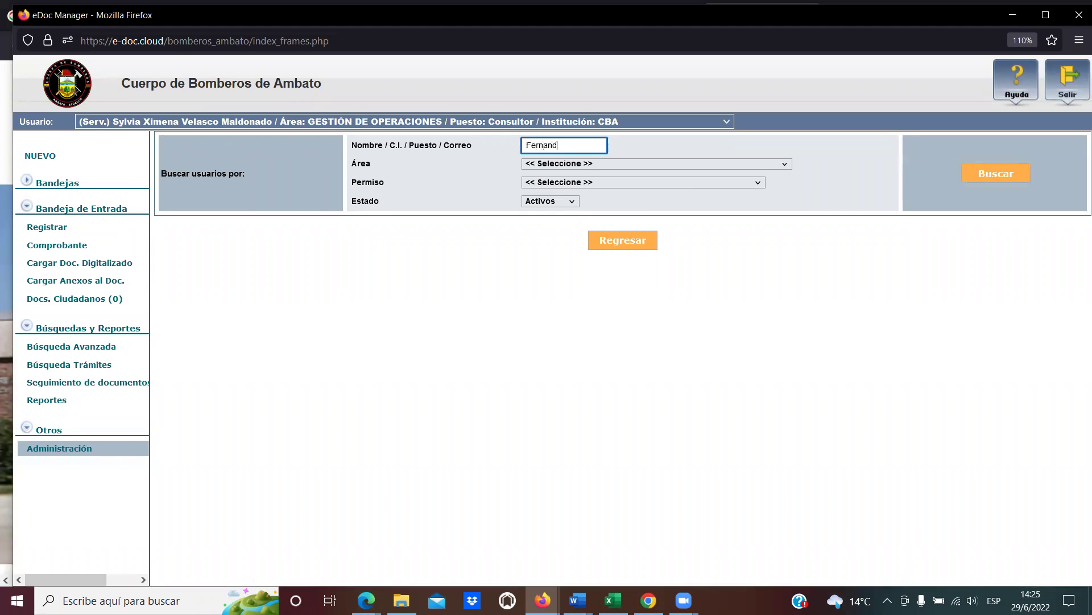
key("Return")
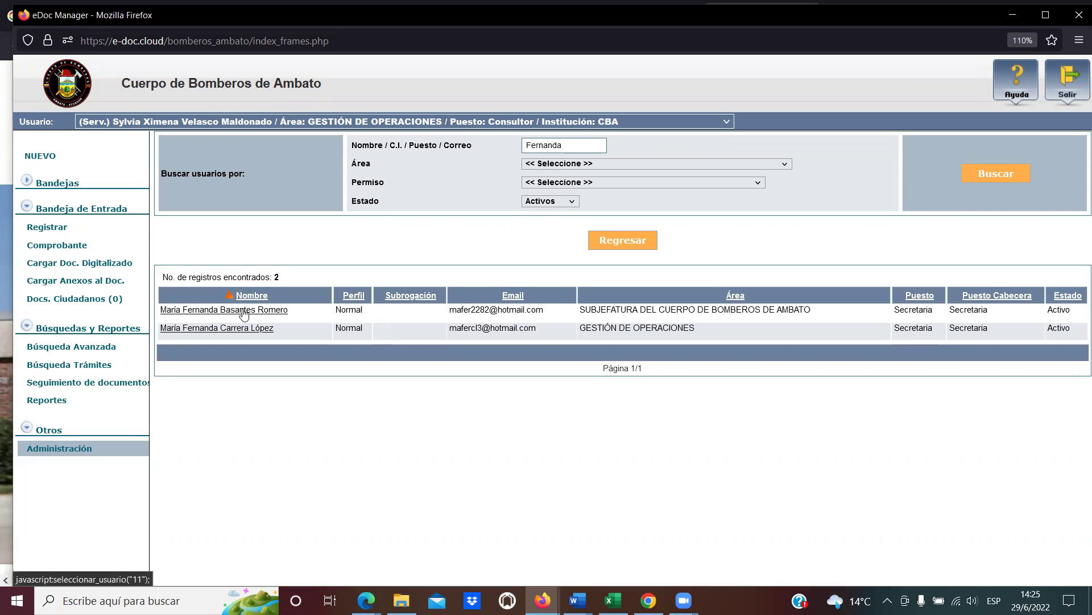
left_click(239, 311)
scroll(311, 354, "down", 15)
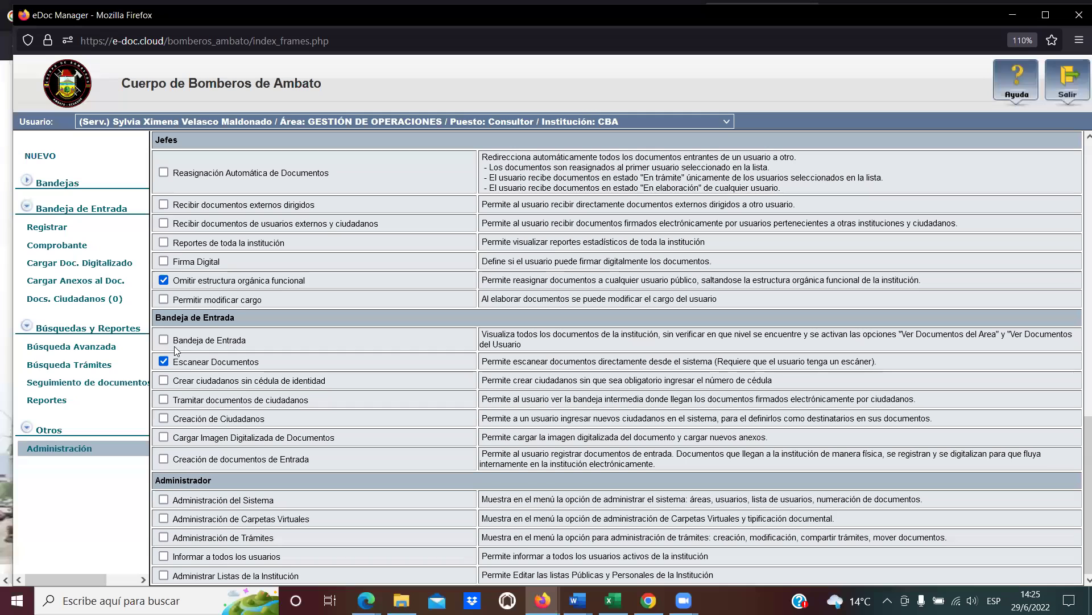
Grant Tramitar documentos de ciudadanos, Creación de Ciudadanos and Cargar Imagen Digitalizada, then save.
left_click(164, 399)
left_click(163, 419)
left_click(162, 437)
scroll(377, 451, "up", 3)
scroll(377, 451, "up", 10)
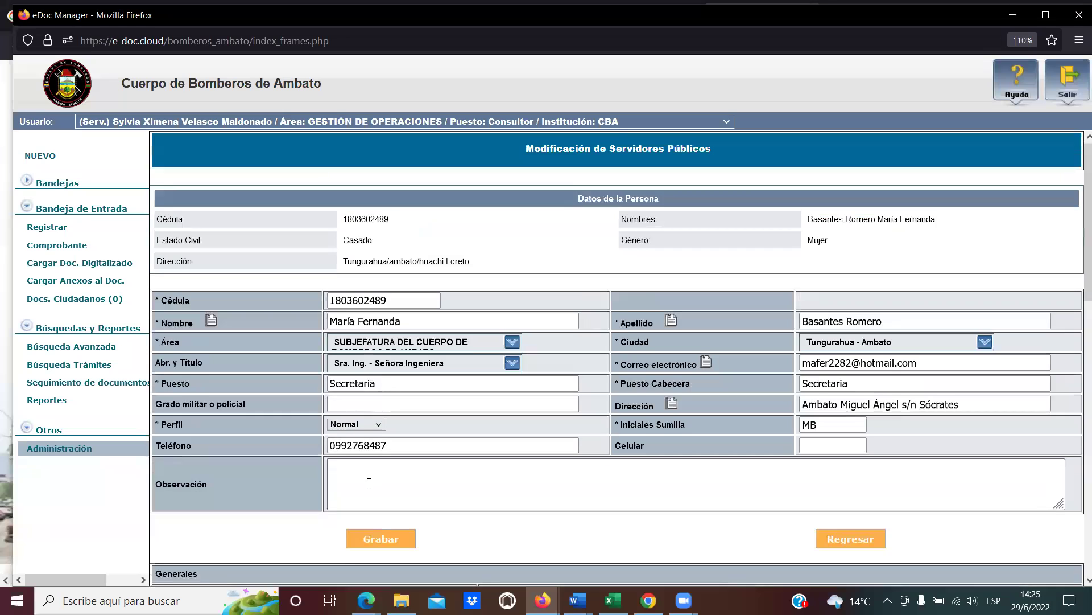
scroll(375, 369, "down", 2)
left_click(397, 457)
left_click(613, 215)
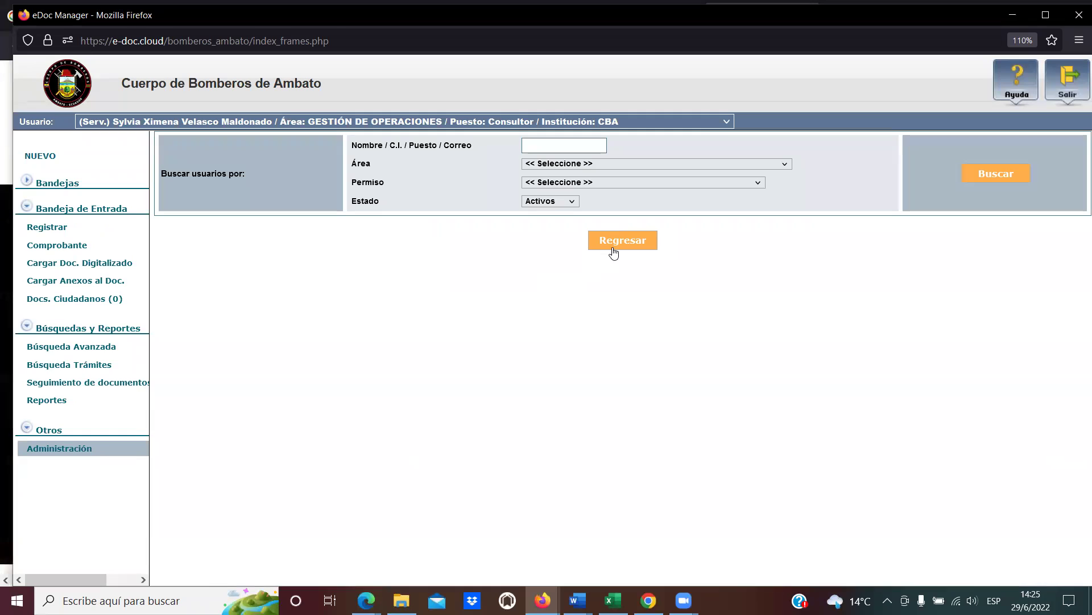
left_click(615, 246)
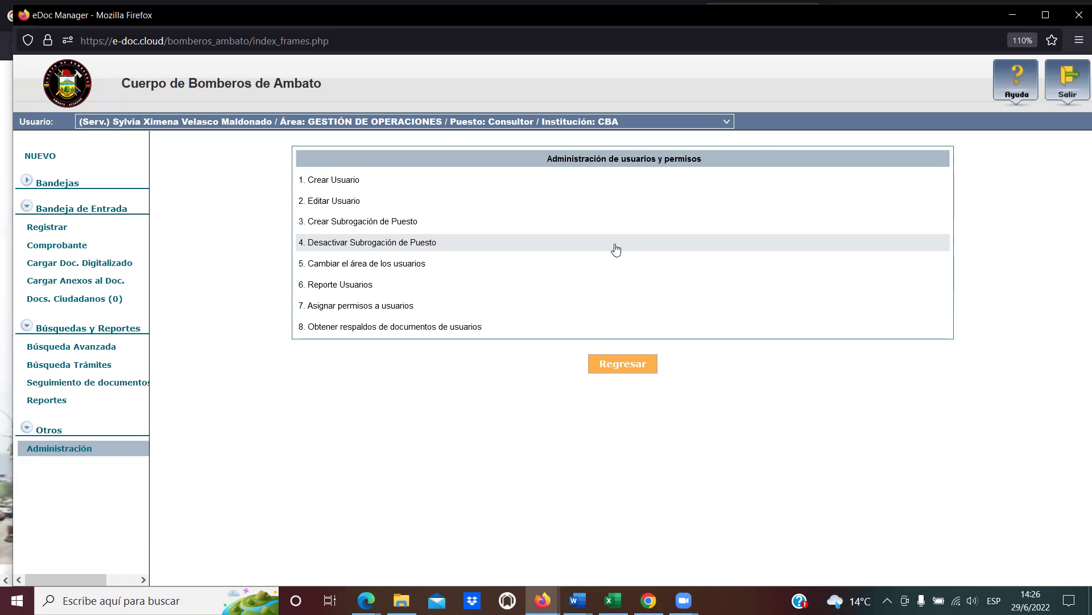
Reopen user 'fernanda' via Editar Usuario to verify the Bandeja de Entrada permissions were kept.
left_click(344, 211)
left_click(551, 148)
type("fernanda")
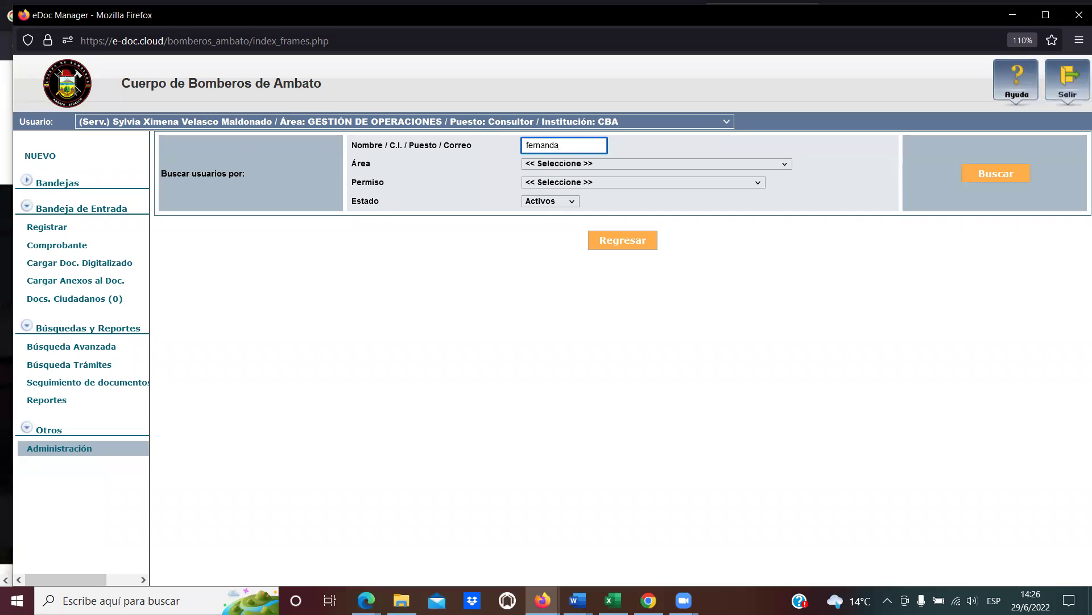
key("Return")
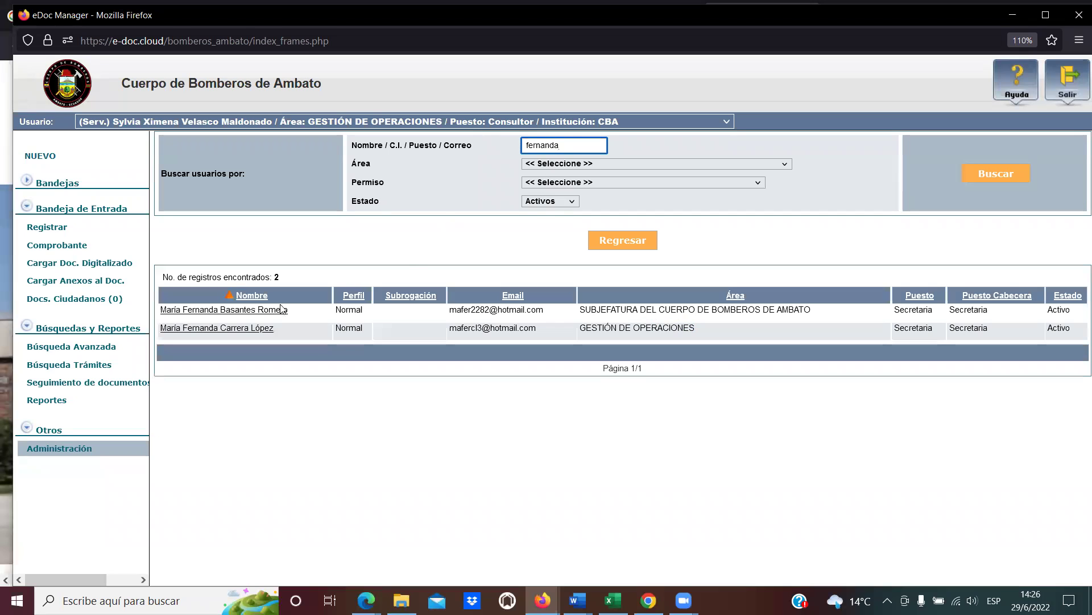
left_click(277, 310)
scroll(466, 336, "down", 10)
scroll(488, 346, "down", 6)
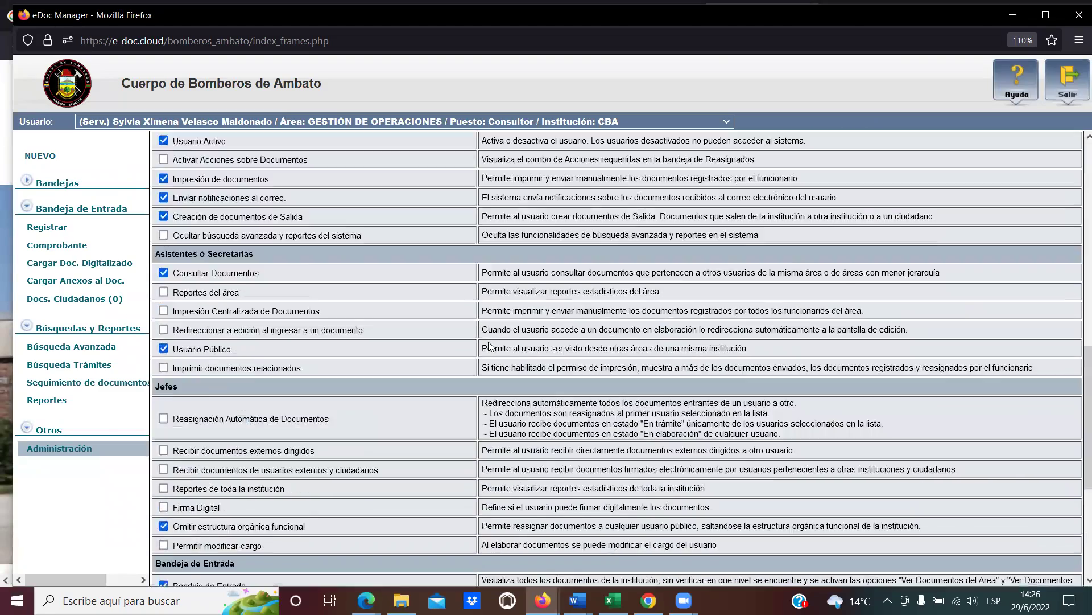
scroll(232, 305, "up", 3)
scroll(232, 305, "down", 3)
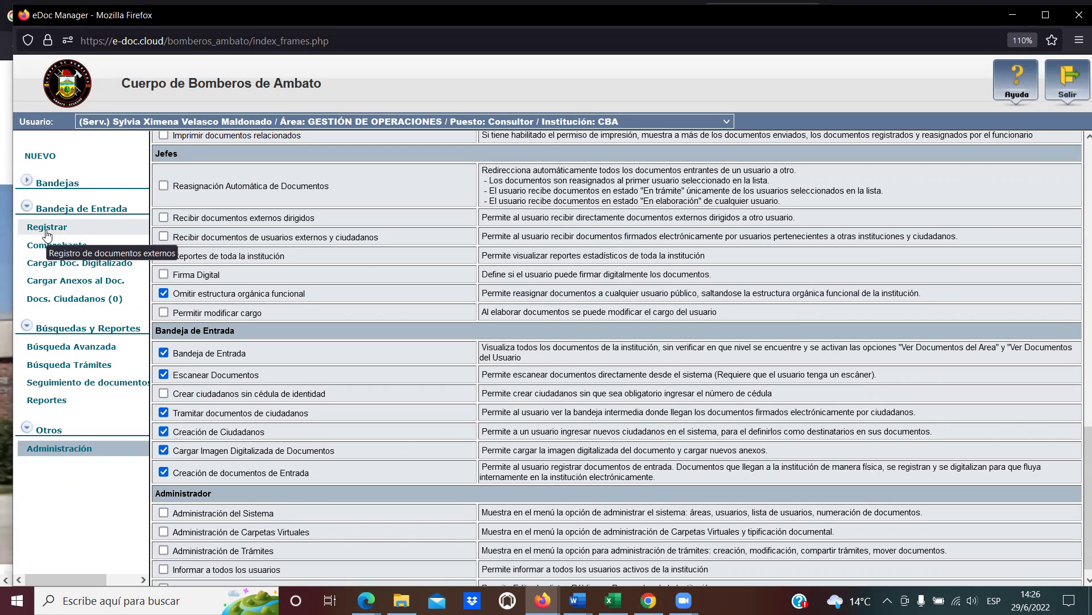
left_click(49, 228)
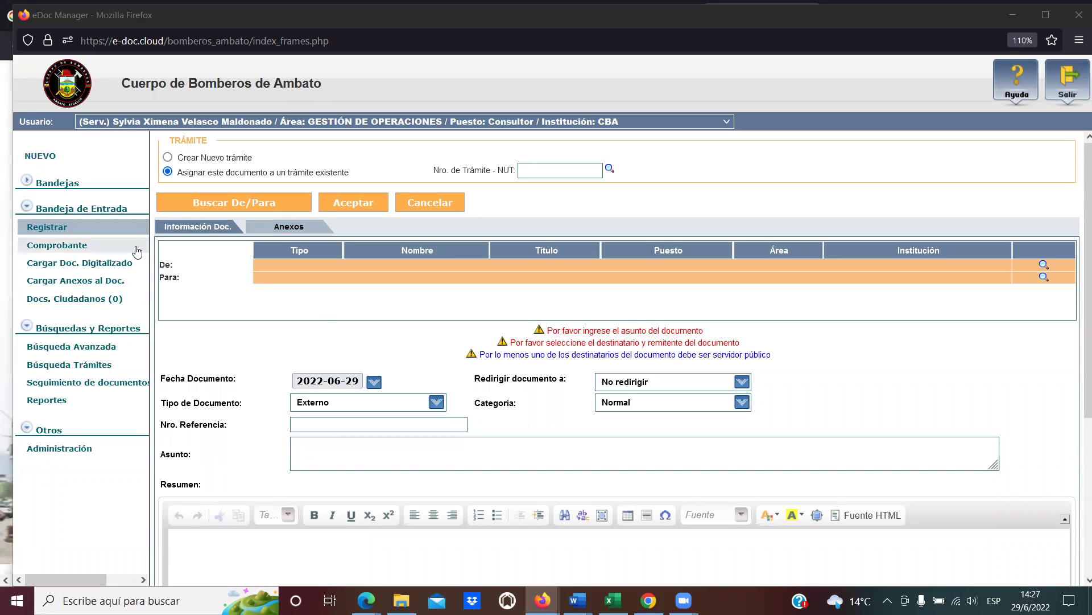
Start a NUEVO memorandum and view its Tipo de Documento options, Memorando or Oficio.
left_click(48, 158)
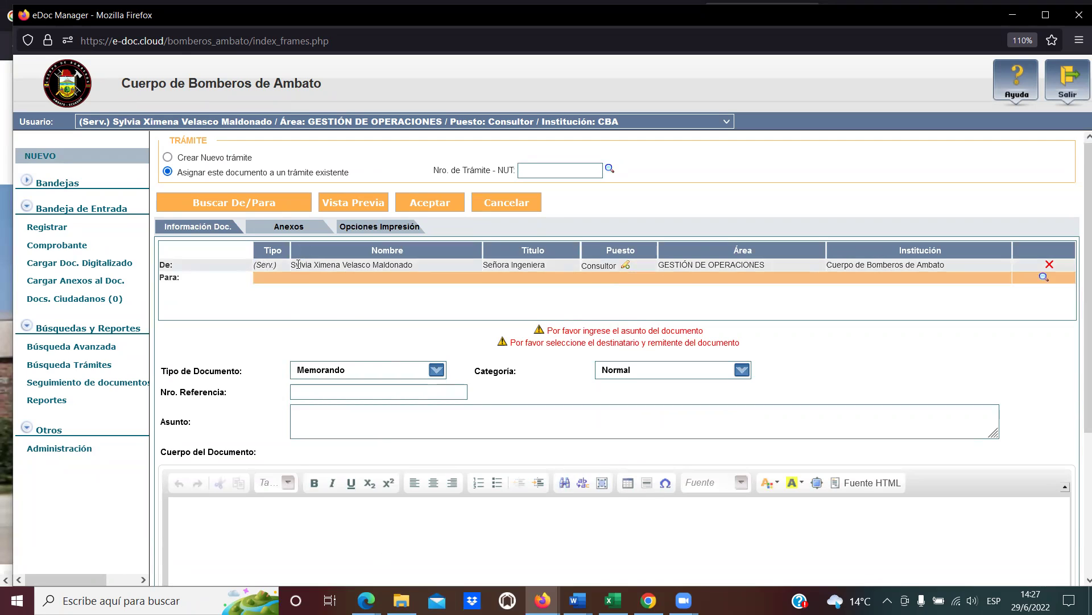
mouse_move(291, 267)
left_mouse_down()
mouse_move(419, 263)
mouse_move(290, 267)
left_mouse_up()
left_click(421, 264)
left_click(291, 264)
left_click(300, 267)
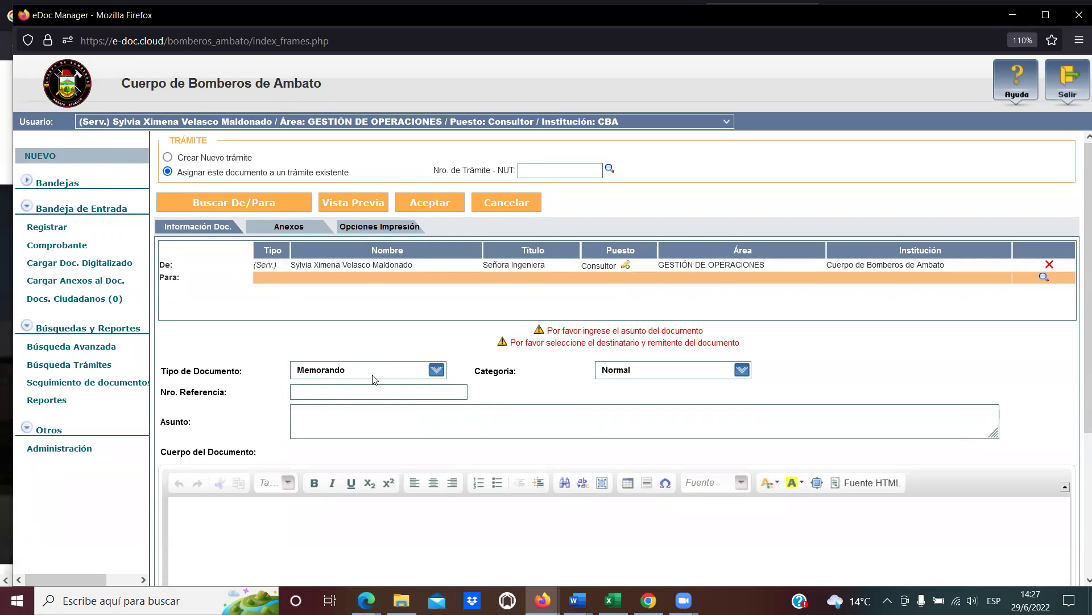
left_click(440, 371)
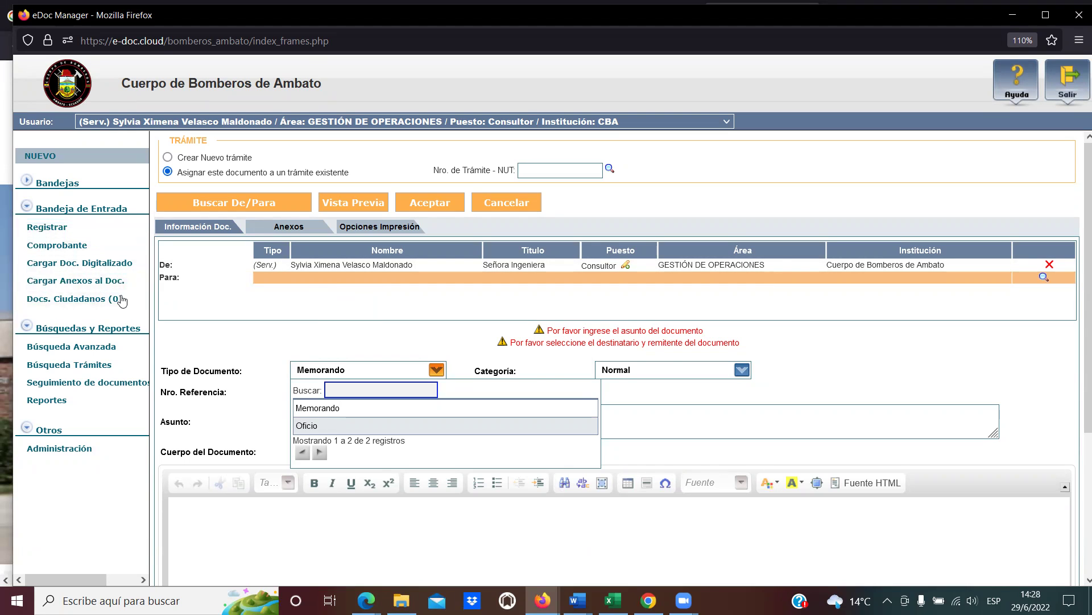
left_click(48, 228)
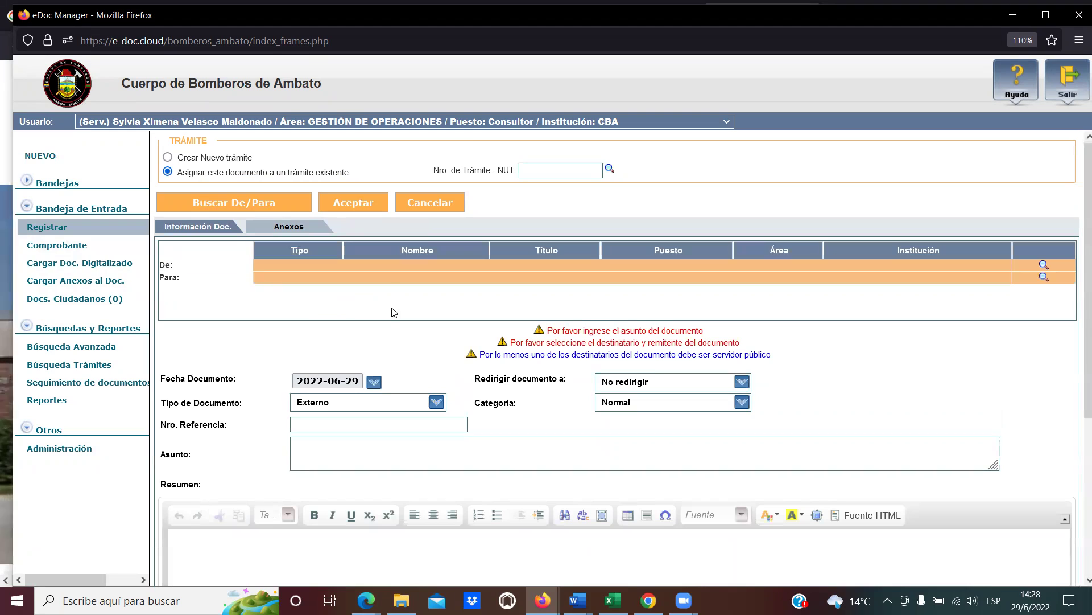
left_click_drag(171, 400, 248, 406)
left_click(247, 406)
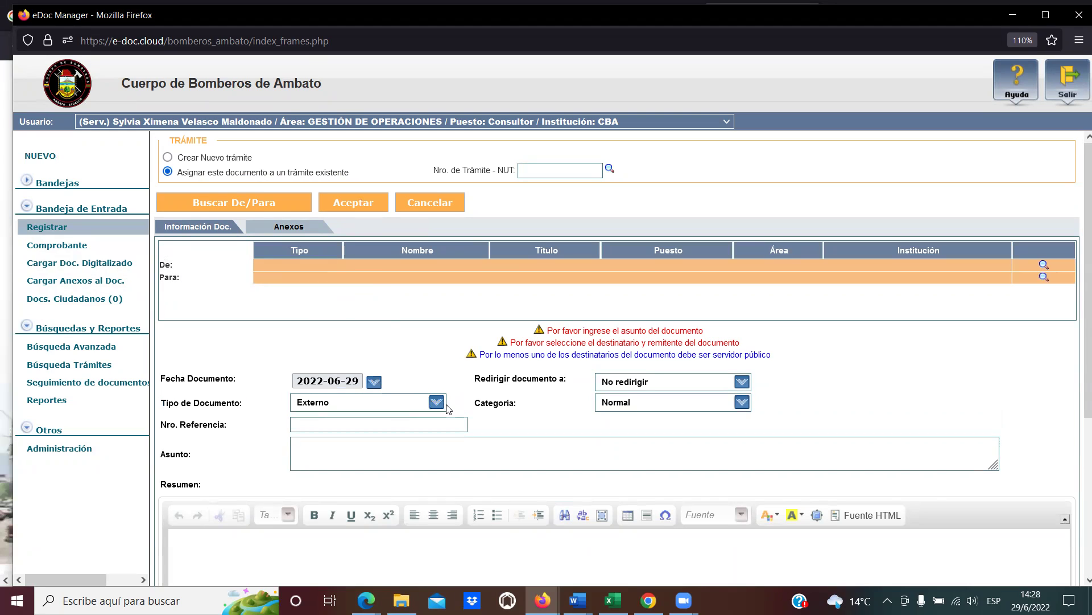
left_click_drag(329, 402, 298, 403)
left_click(336, 404)
double_click(311, 405)
left_click(313, 403)
left_click_drag(172, 139, 349, 172)
left_click(349, 173)
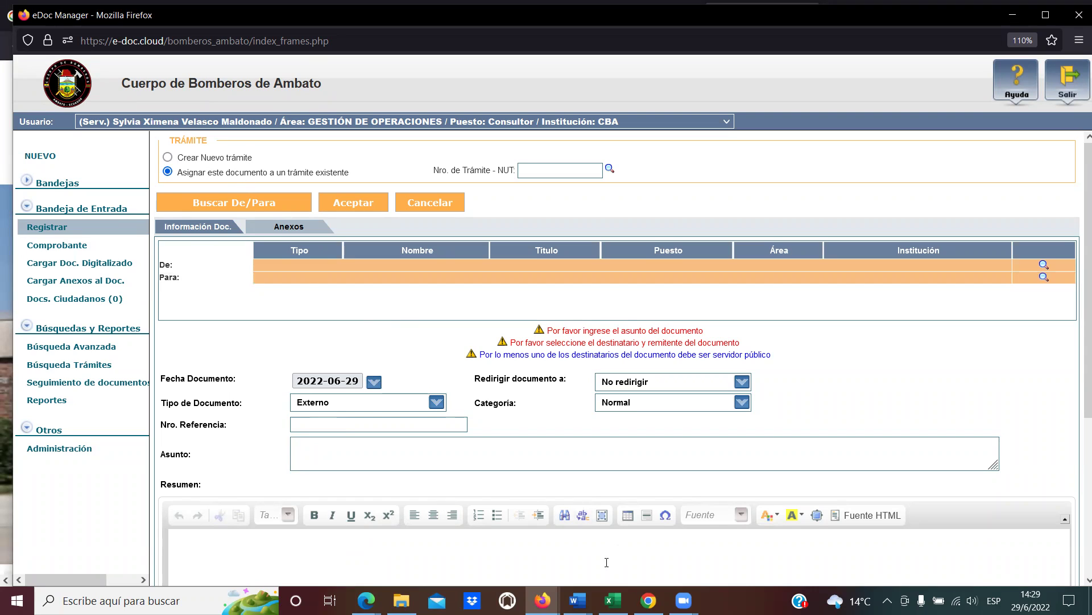
mouse_move(578, 600)
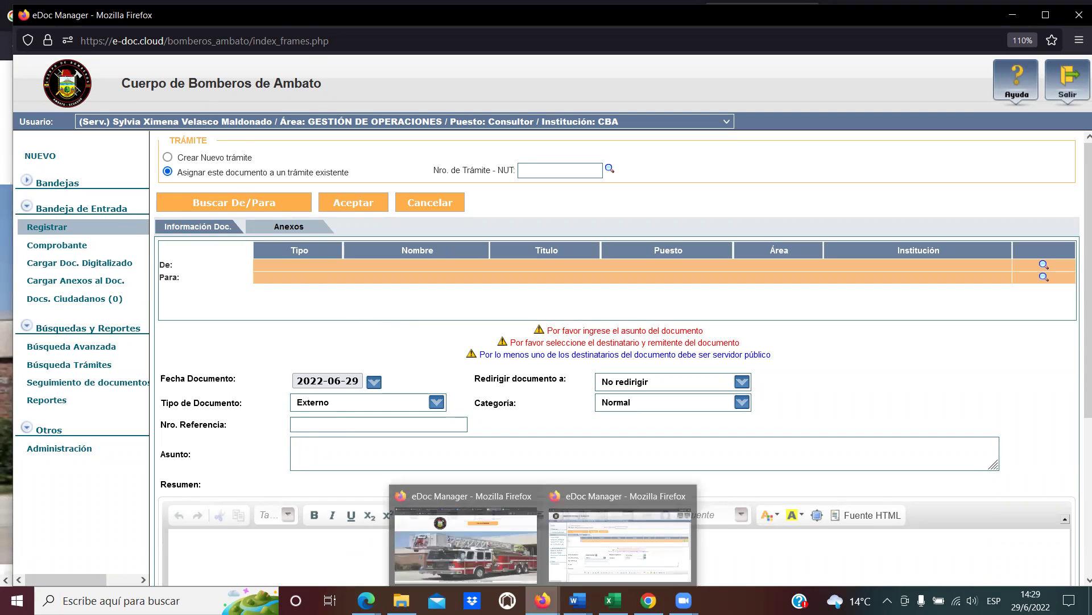
In Expediente.docx, undo the last change and proportionally enlarge the Trámites o Expedientes picture group.
left_click(444, 540)
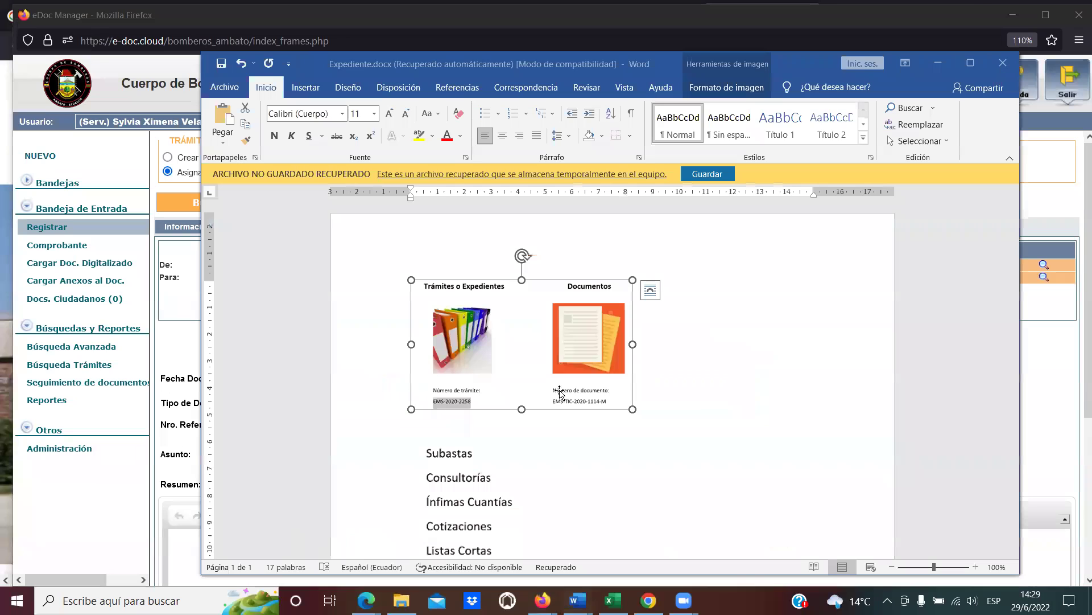
key("ctrl+z")
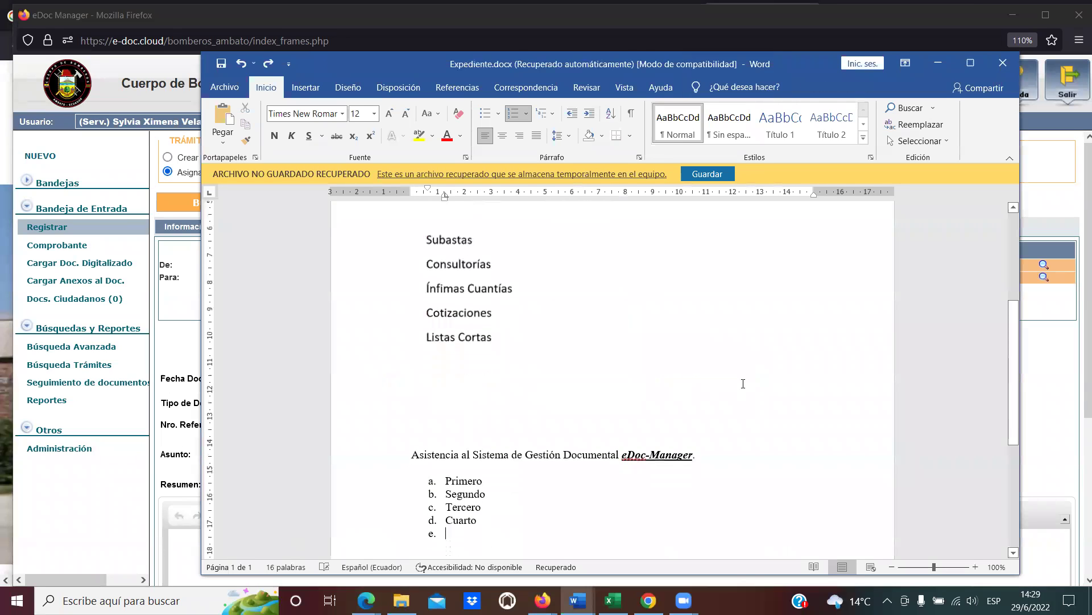
scroll(743, 384, "up", 5)
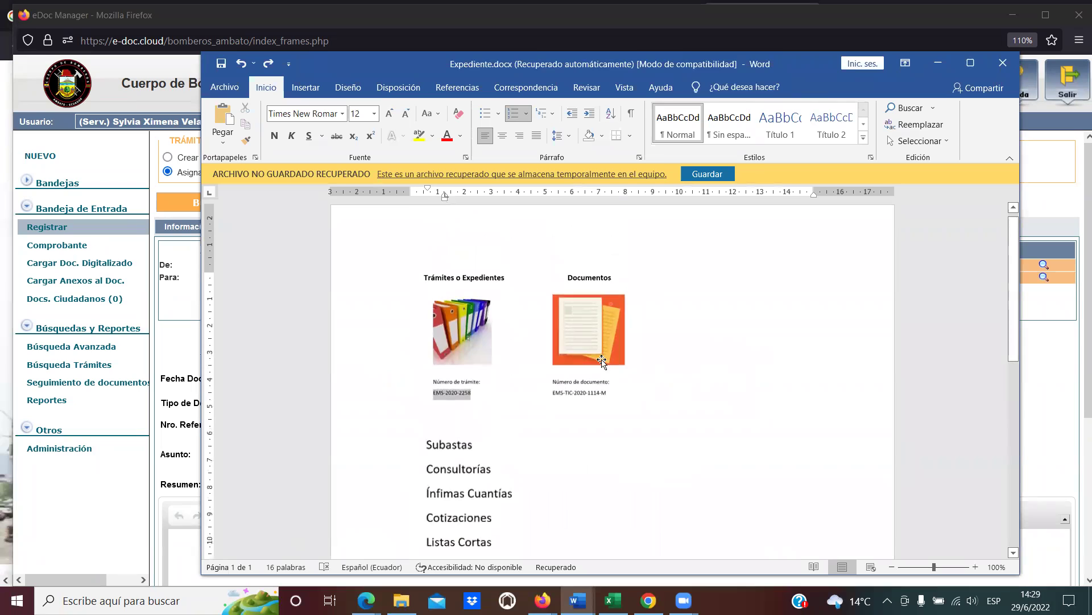
left_click(631, 398)
left_click_drag(632, 399, 768, 419)
left_click(785, 410)
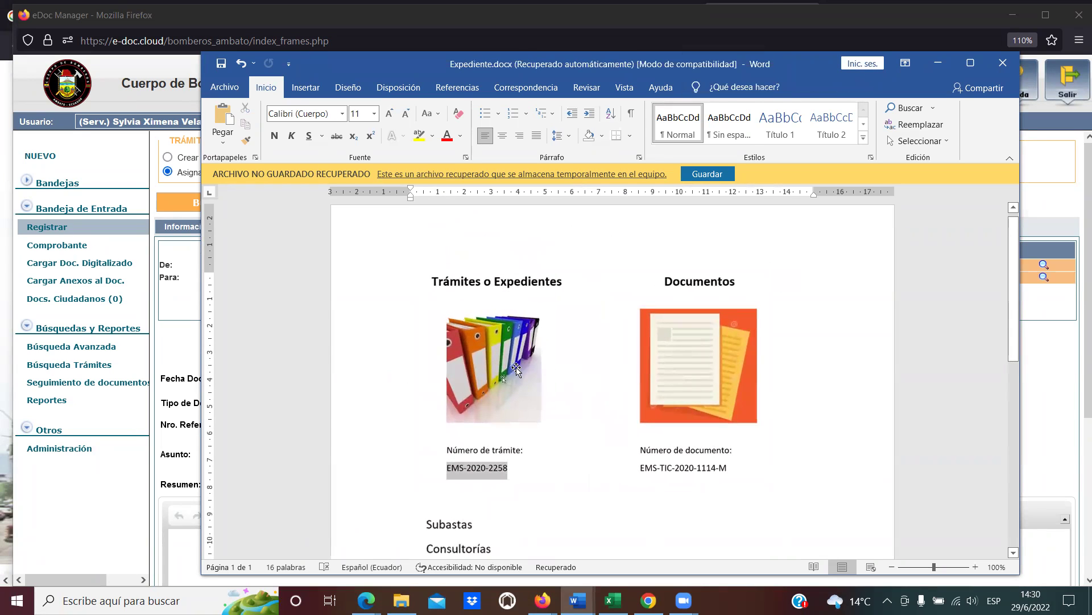
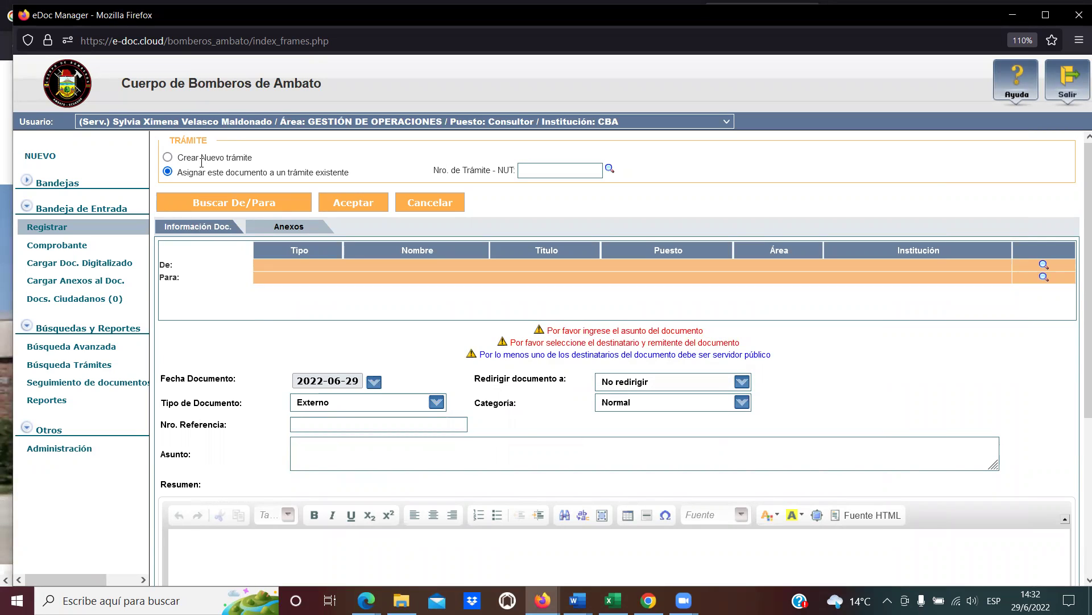
Highlight the new-trámite and existing-trámite options, then choose assigning an existing trámite.
left_click_drag(179, 158, 266, 156)
left_click(266, 155)
left_click_drag(182, 171, 350, 178)
left_click(350, 178)
left_click(586, 171)
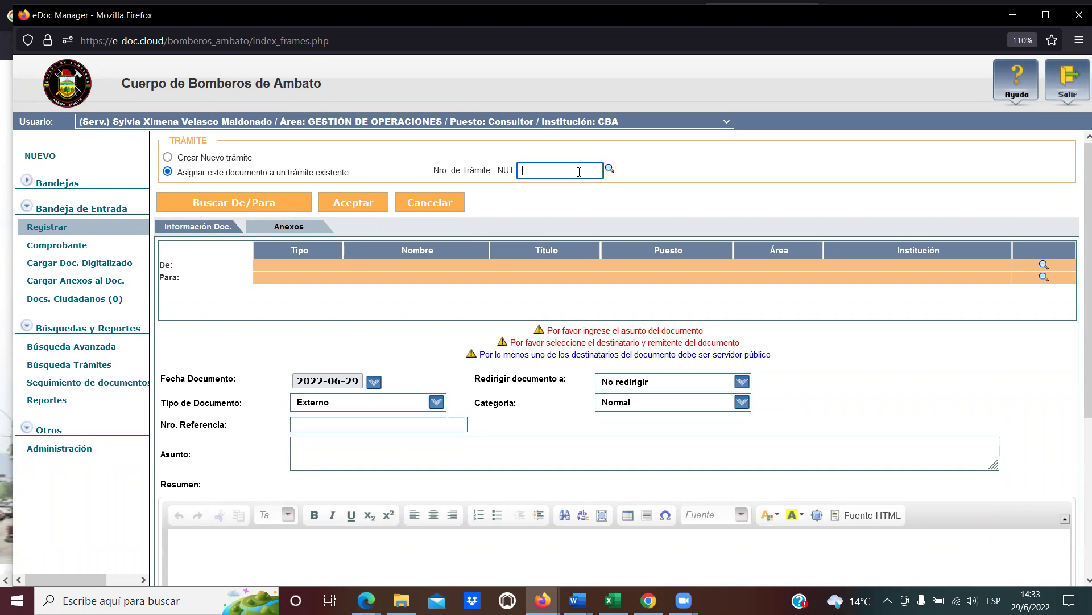
Search the existing trámites by Remitente 'Sylvia'.
left_click(610, 170)
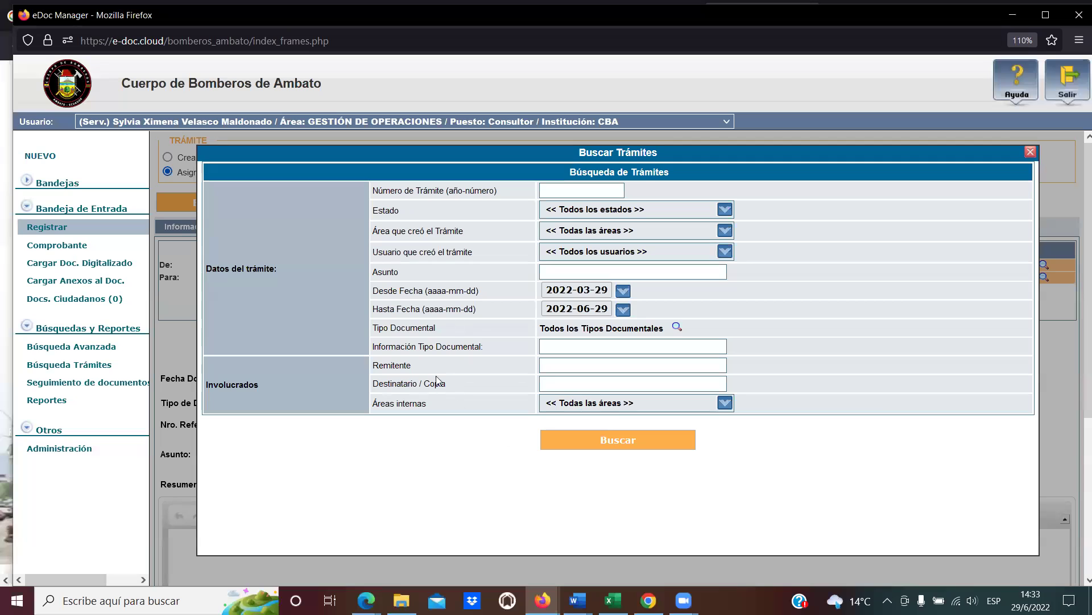
left_click(552, 366)
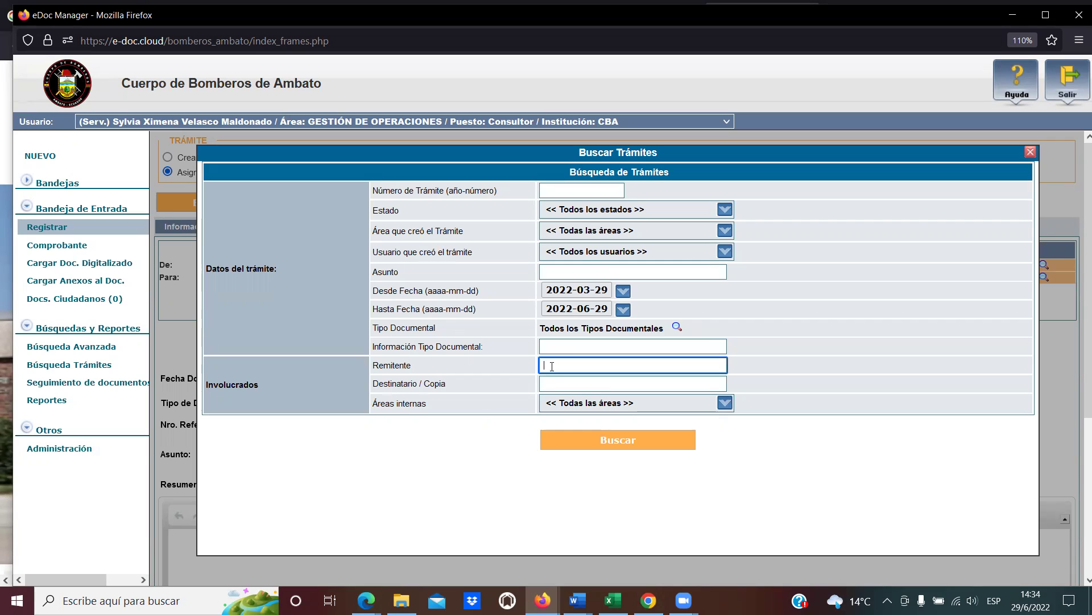
type("Sylvia")
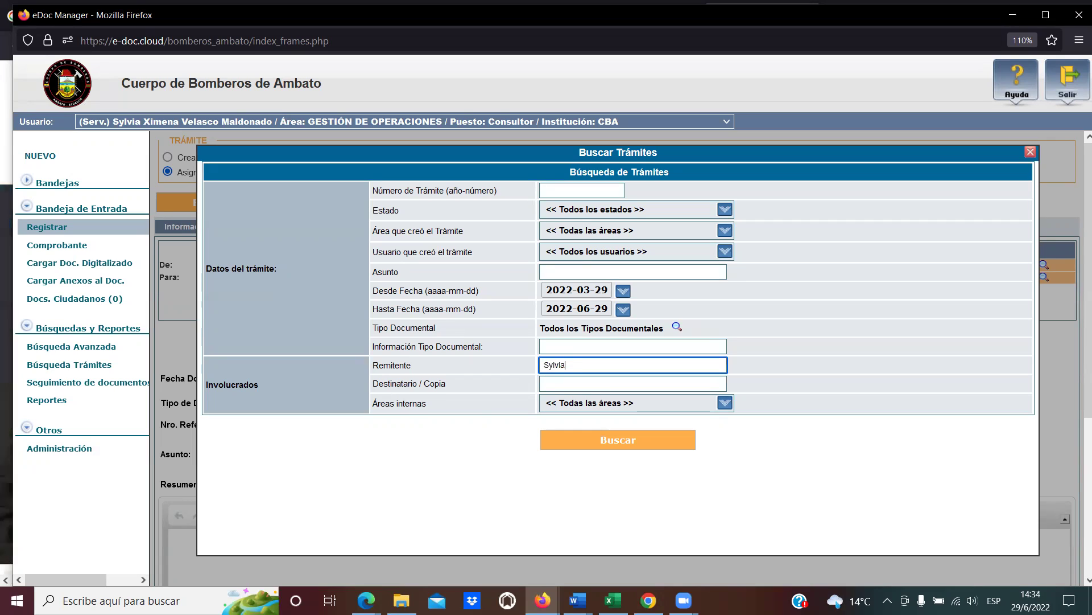
left_click(608, 448)
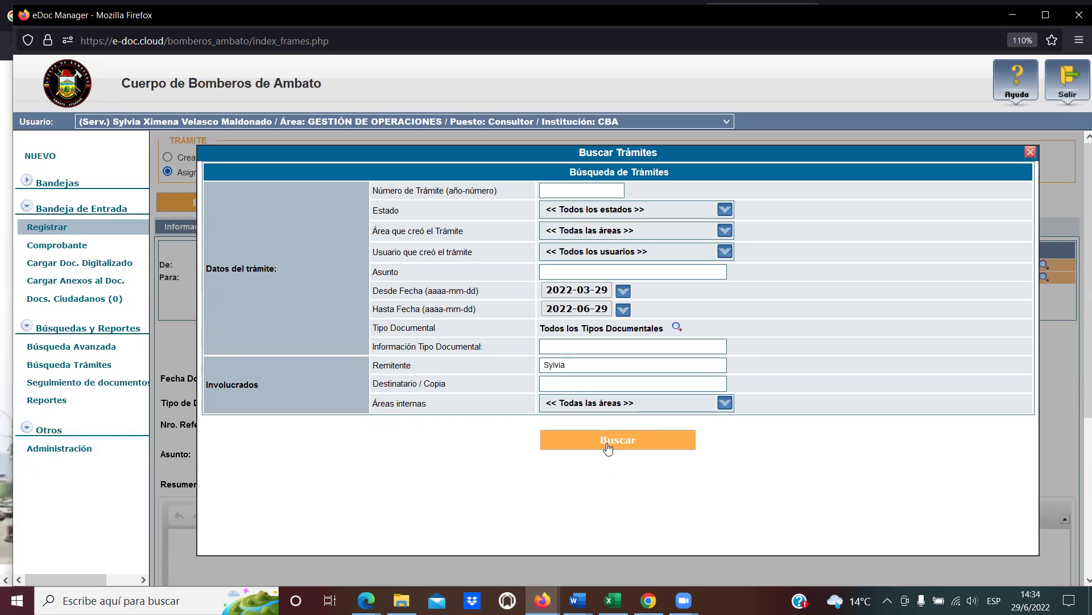
scroll(612, 455, "down", 1)
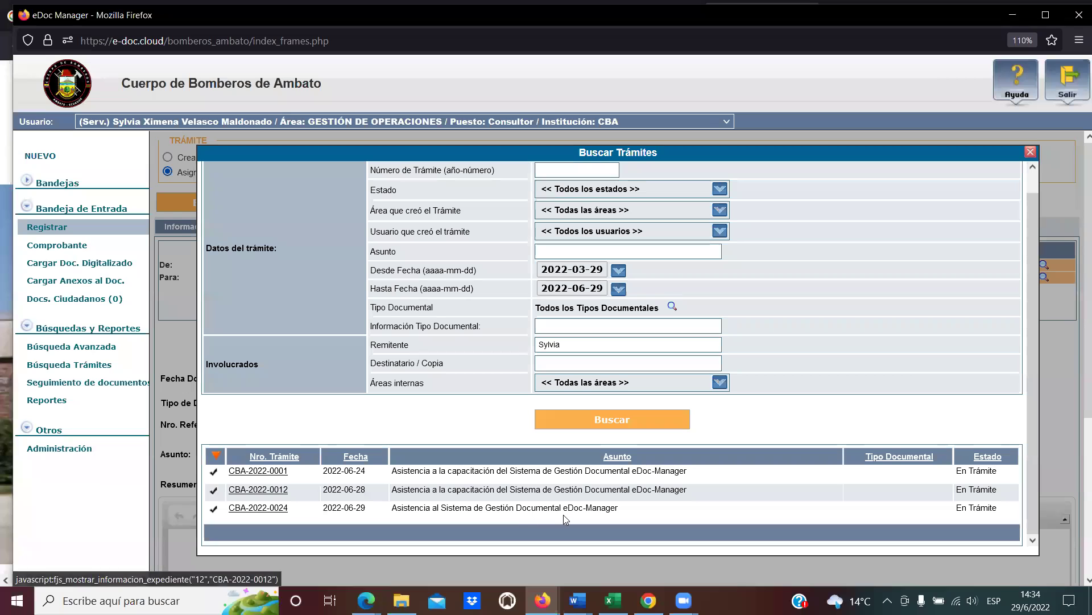
Highlight the subjects of the listed trámites to review them.
left_click_drag(426, 468, 549, 470)
left_click(454, 490)
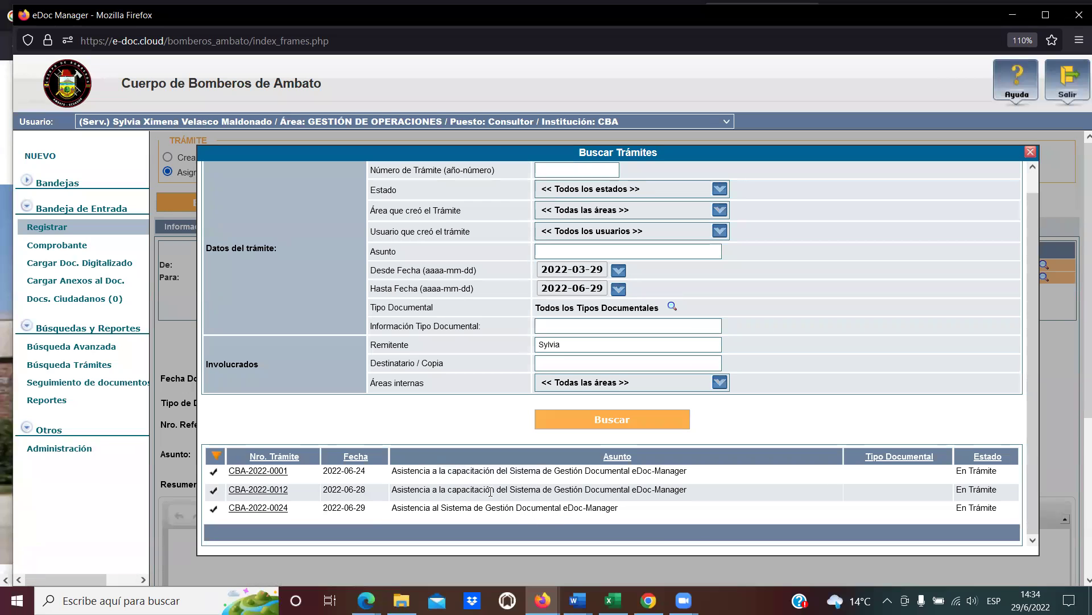
left_click_drag(453, 491, 545, 492)
left_click(545, 491)
left_click_drag(453, 507, 546, 508)
left_click(490, 510)
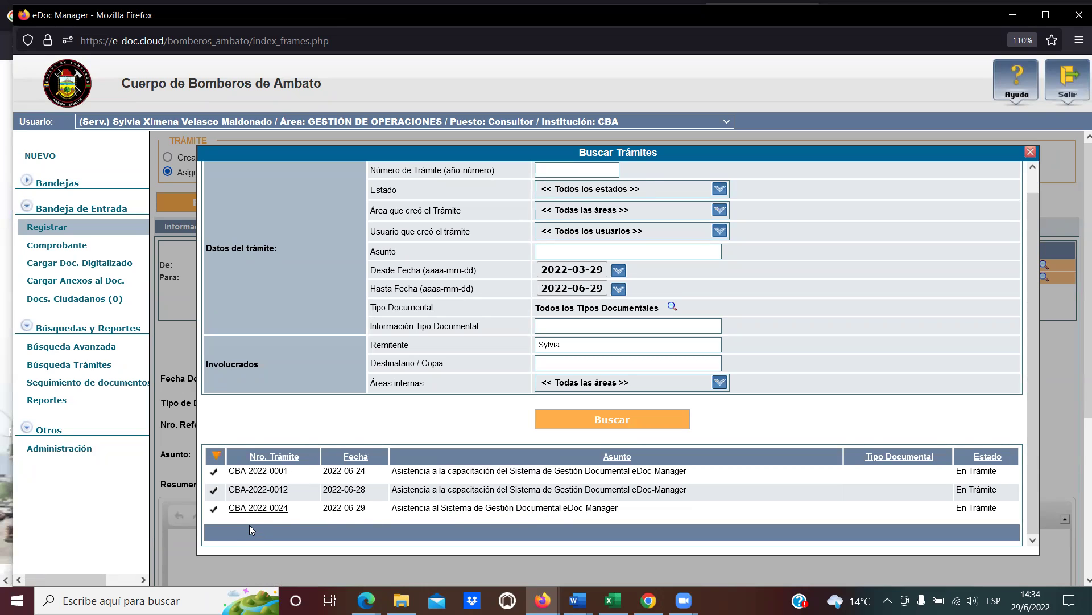
left_click_drag(415, 507, 487, 508)
left_click(487, 508)
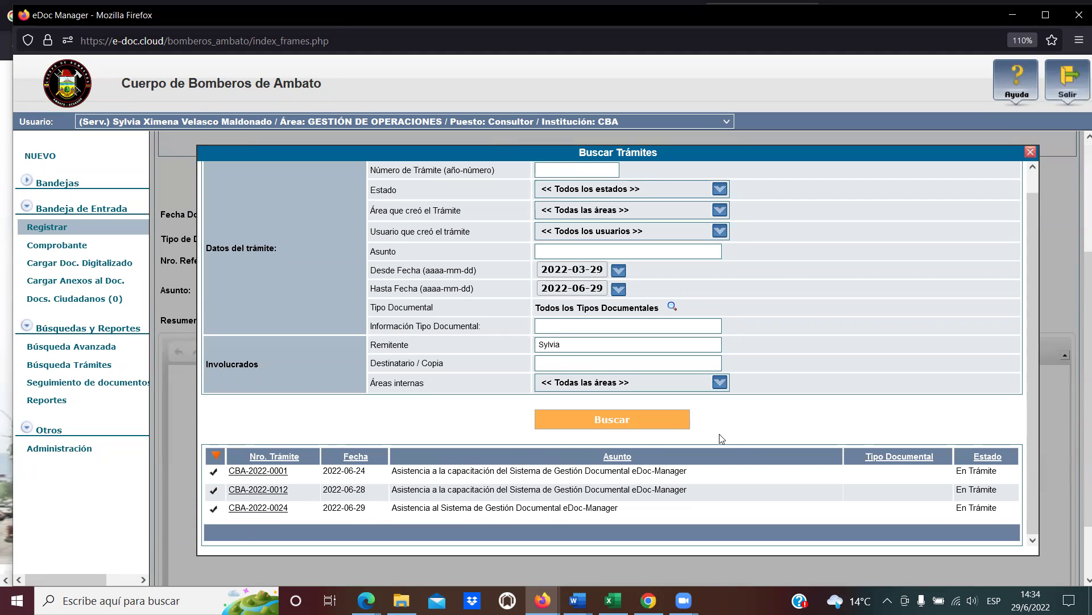
Close the trámite search and select 'Crear Nuevo trámite'.
scroll(797, 330, "up", 1)
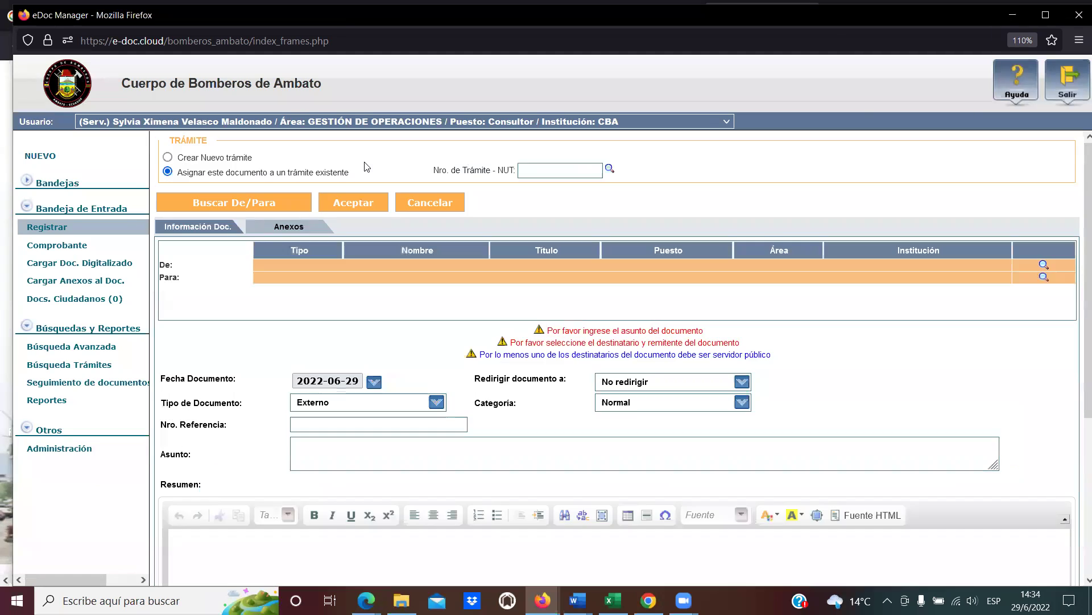
left_click(1031, 152)
left_click(194, 157)
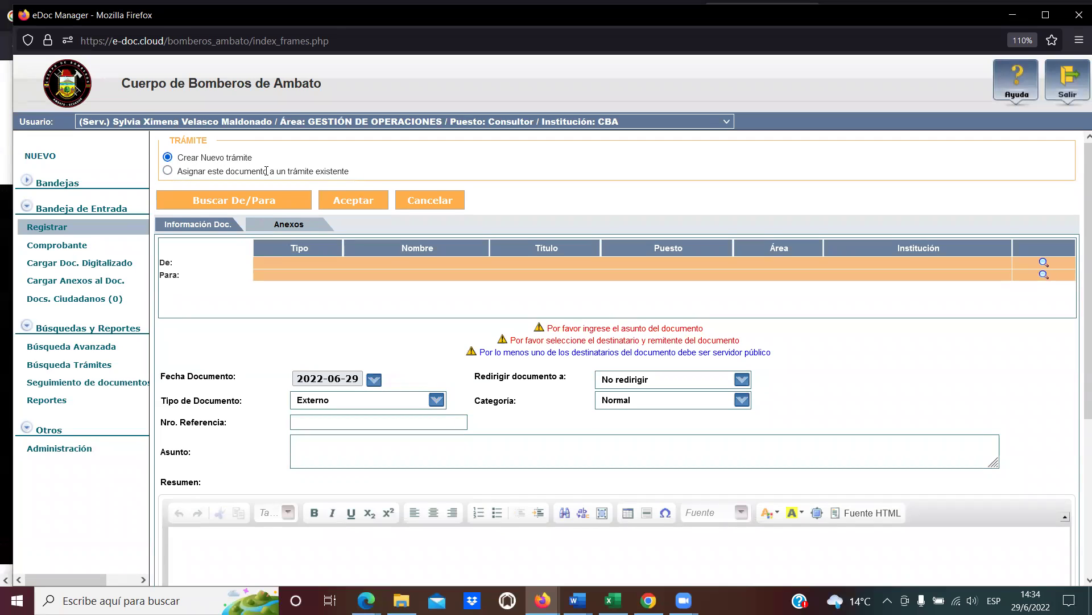
Select 'Asignar este documento a un trámite existente' and search trámites from 'Sylvia'.
left_click(179, 171)
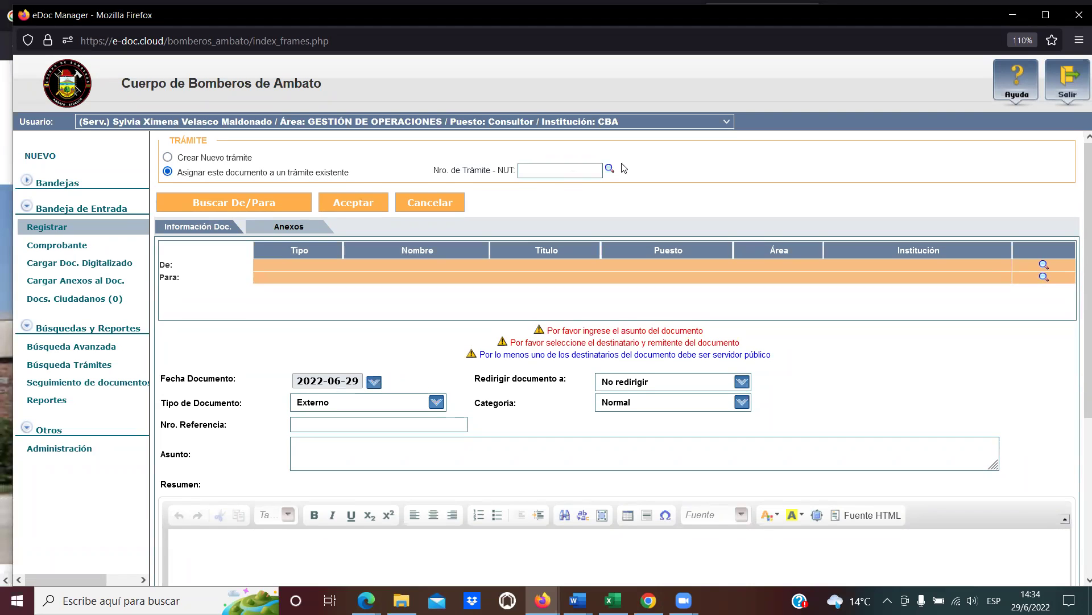
left_click(610, 169)
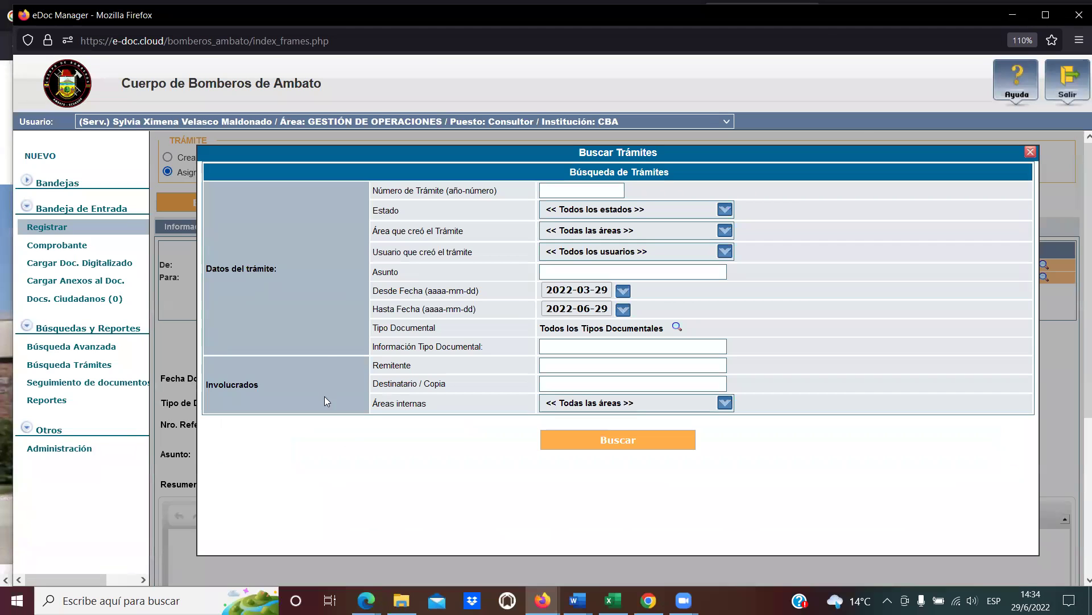
left_click(562, 364)
type("Sylvia")
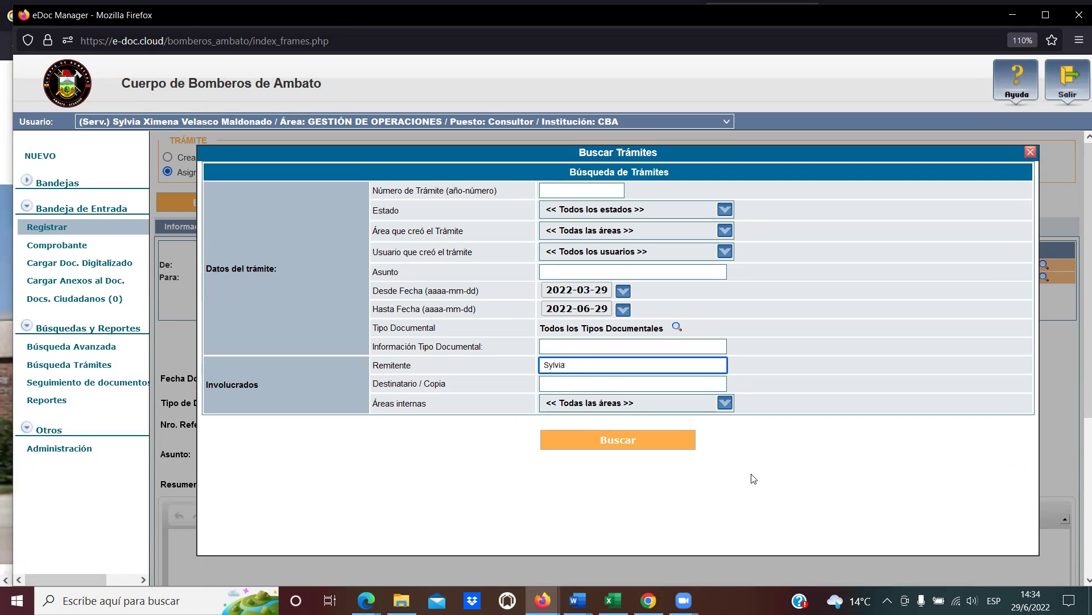
left_click(668, 441)
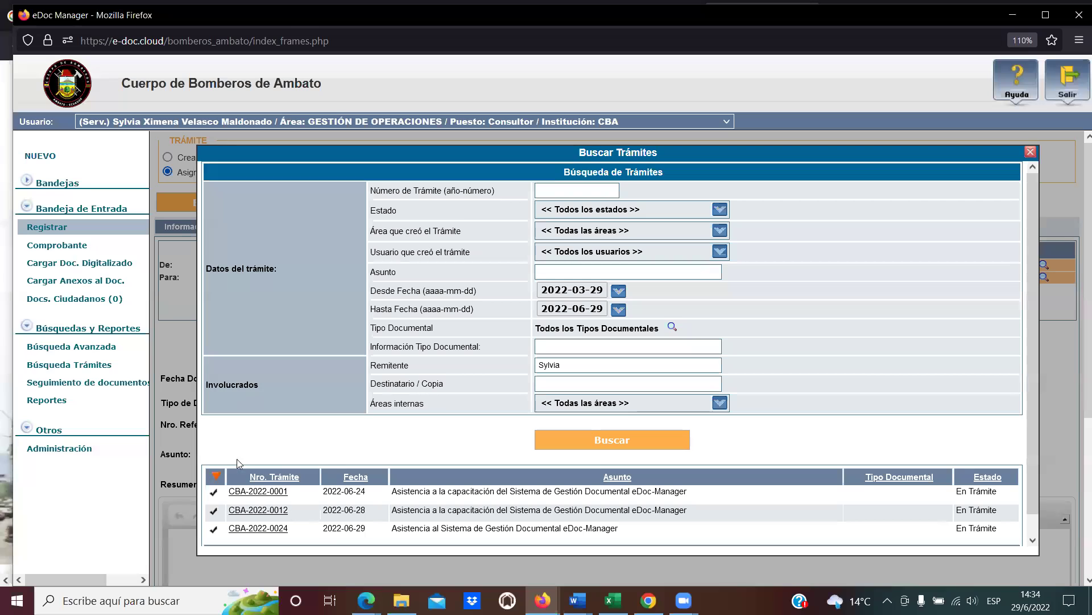
Pick trámite CBA-2022-0024 from the results, then revert to 'Crear Nuevo trámite'.
scroll(227, 451, "down", 1)
left_click_drag(220, 453, 225, 509)
left_click(221, 471)
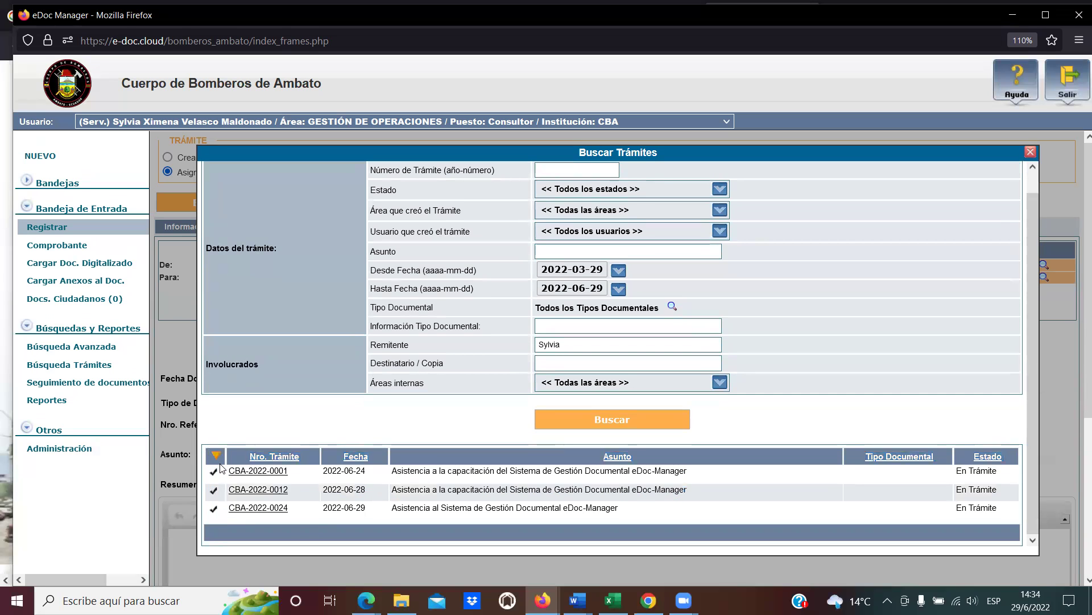
left_click(217, 455)
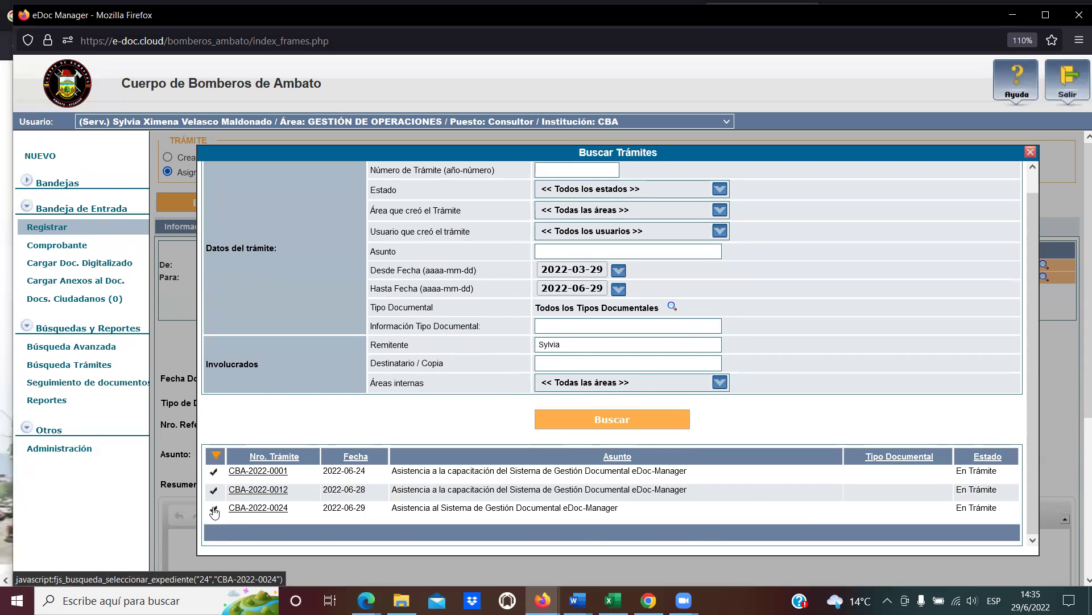
left_click(214, 510)
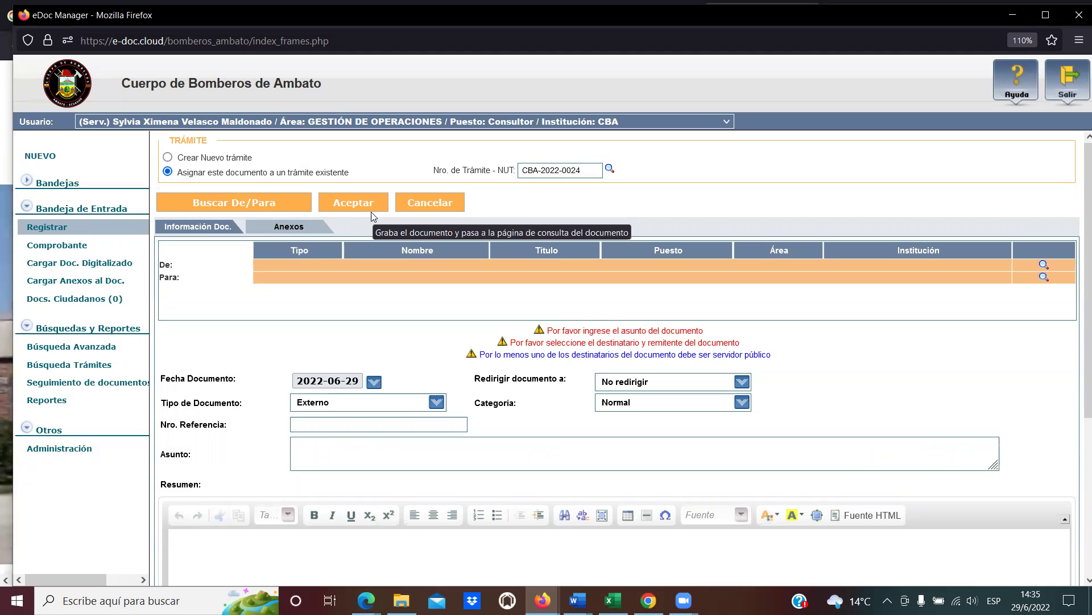
left_click(167, 157)
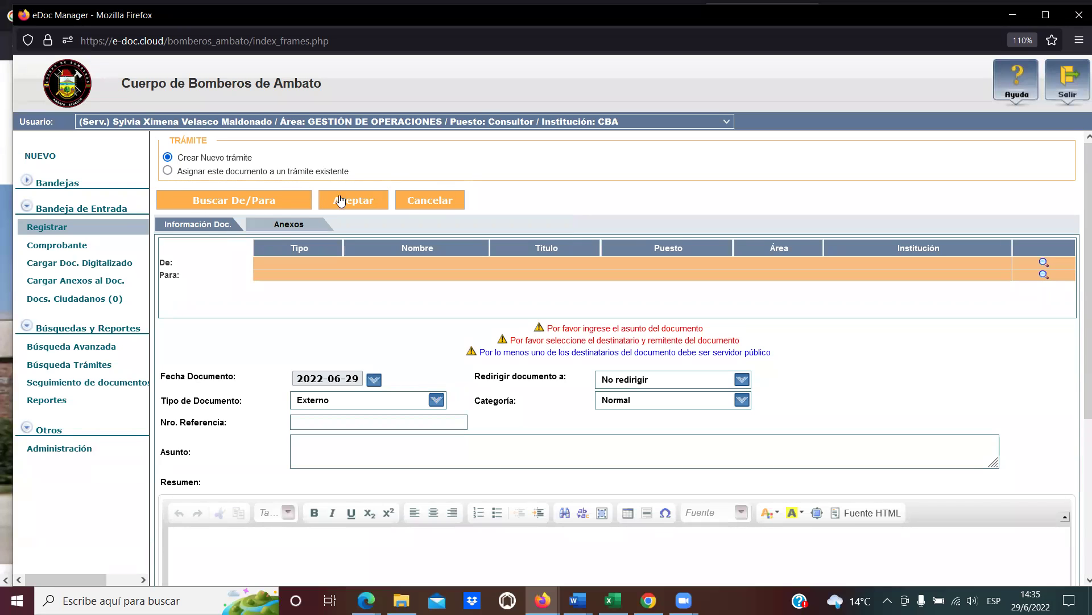
Open the Buscar De/Para search for the document's senders and recipients.
left_click(210, 203)
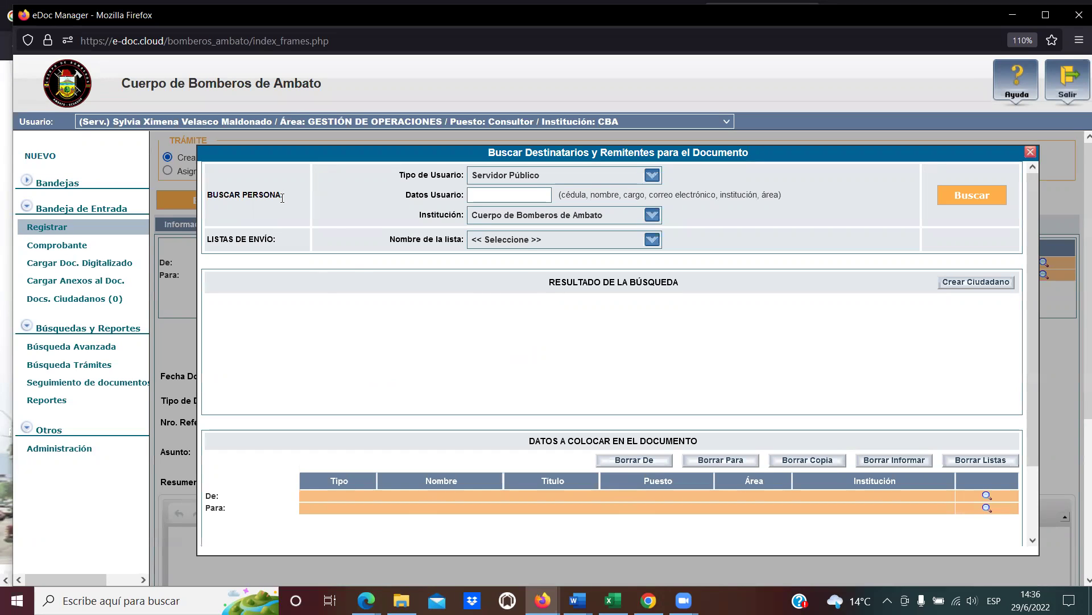
Change Tipo de Usuario from Servidor Público to Ciudadano and focus Datos Usuario.
left_click_drag(223, 194, 439, 215)
left_click(420, 200)
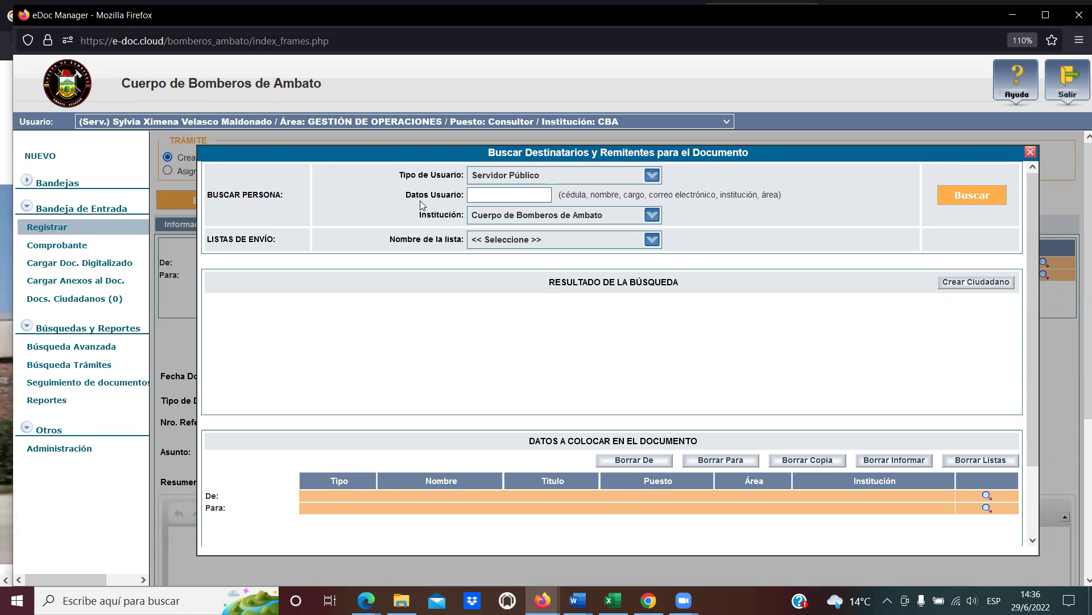
left_click_drag(402, 175, 464, 176)
left_click(464, 175)
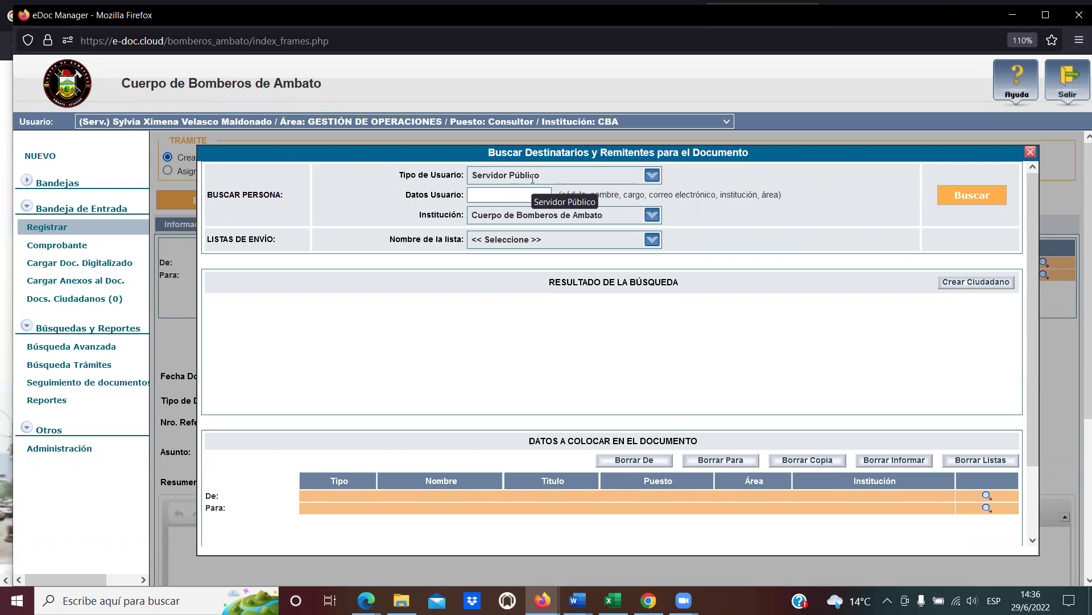
left_click(653, 176)
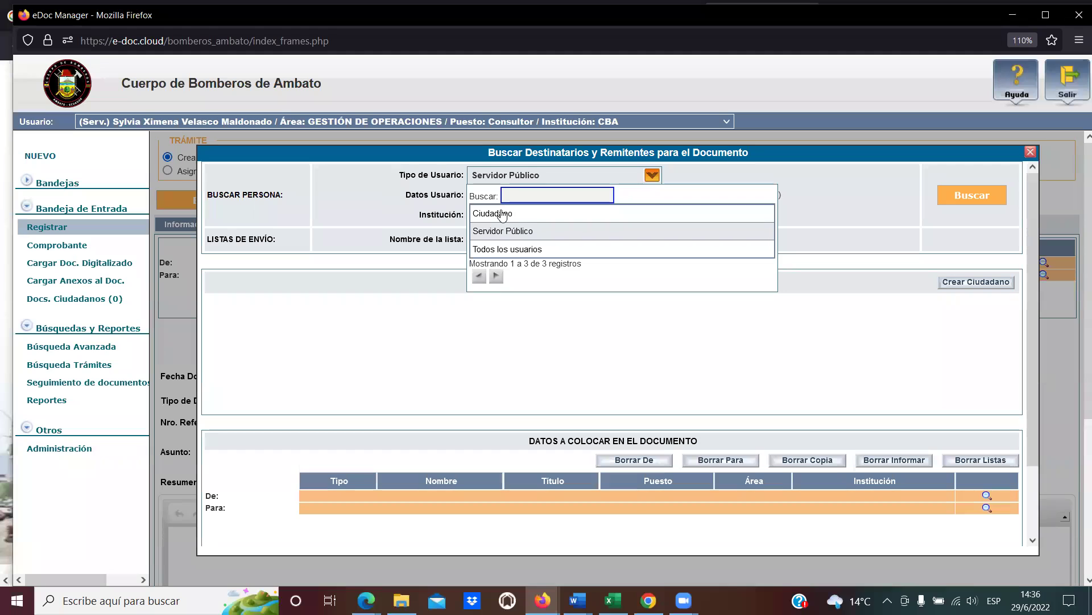
left_click(503, 214)
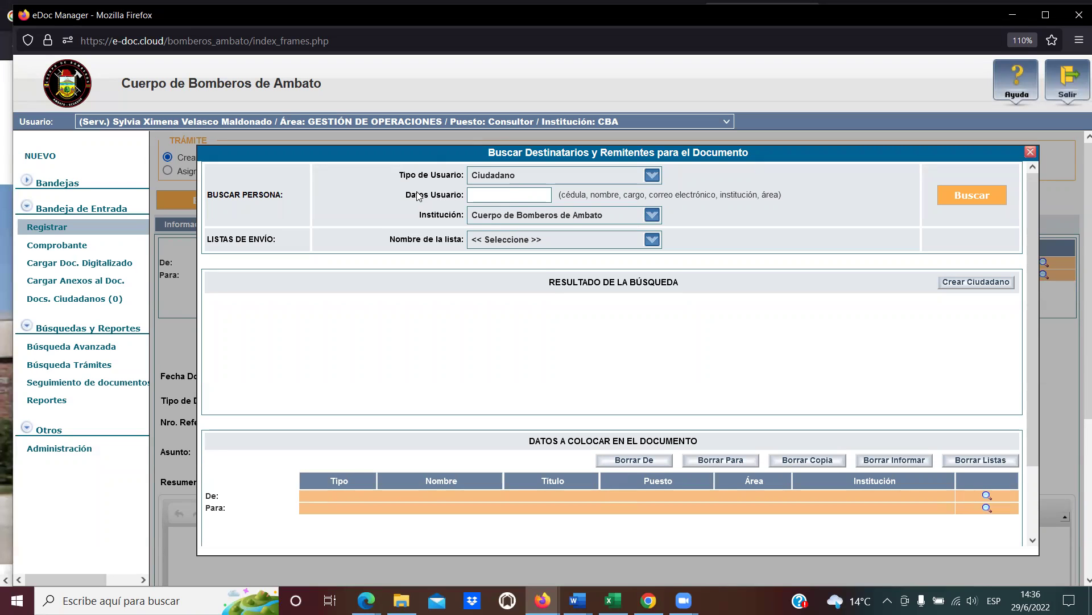
left_click(487, 193)
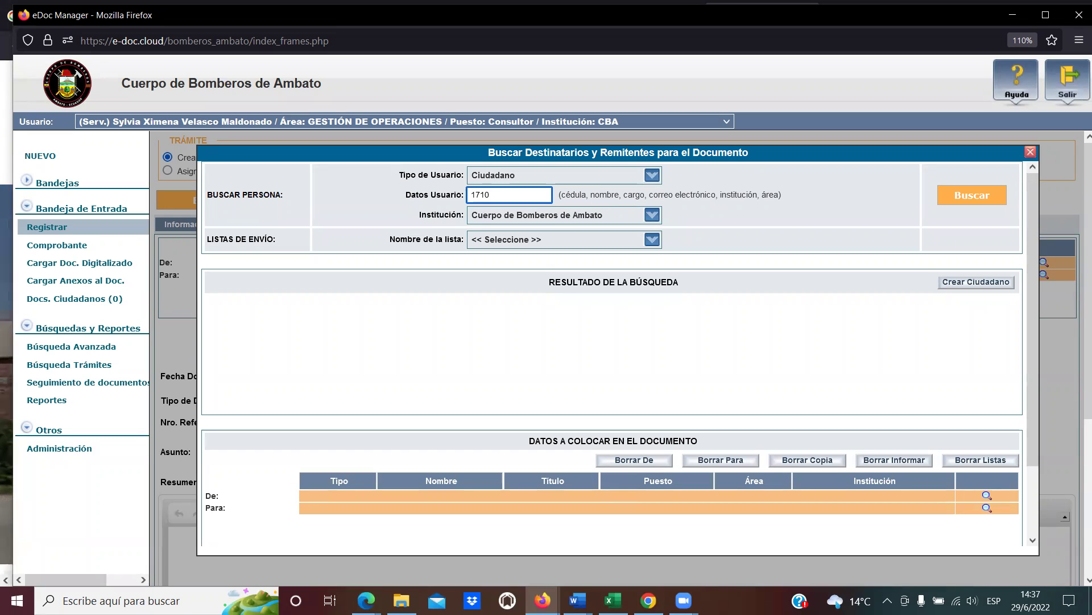
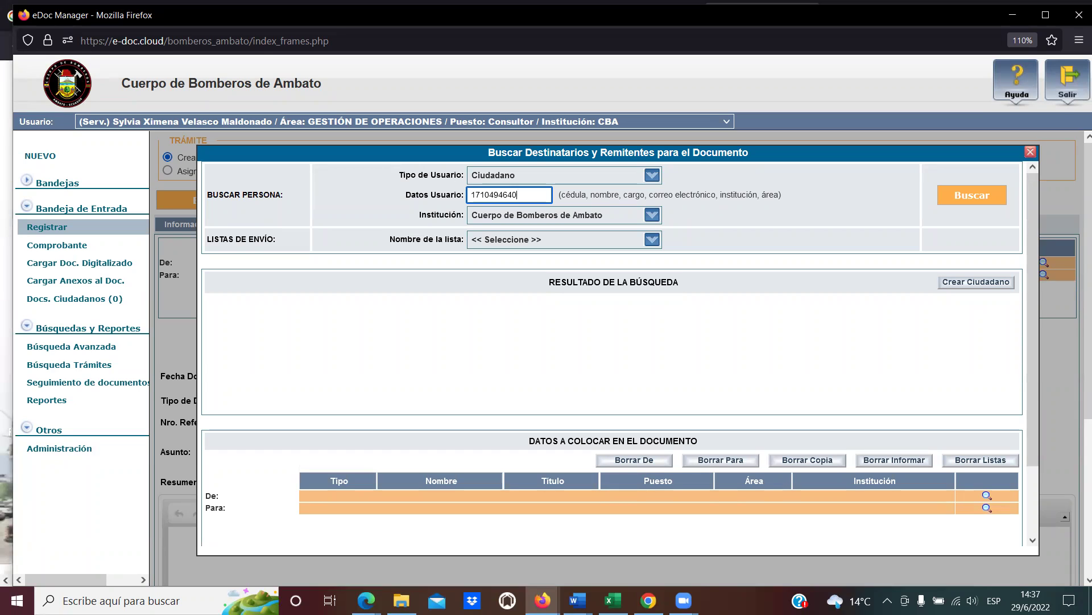
Search for the citizen by their cédula number.
left_click(974, 196)
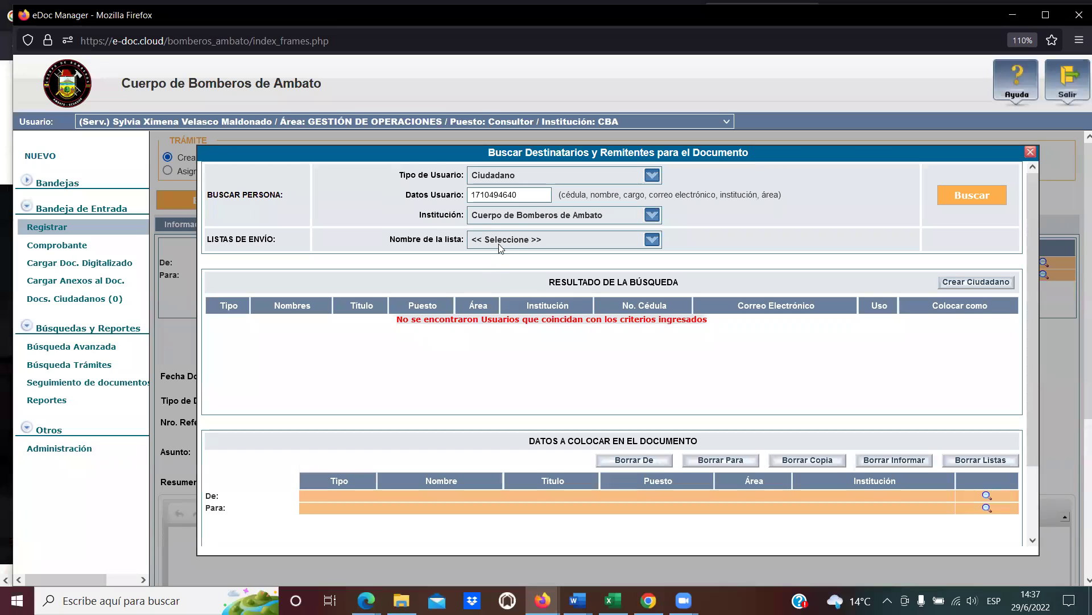
Retry the search with a corrected cédula, then start Crear Ciudadano since none matched.
left_click(516, 195)
left_click_drag(516, 194, 466, 194)
key("BackSpace")
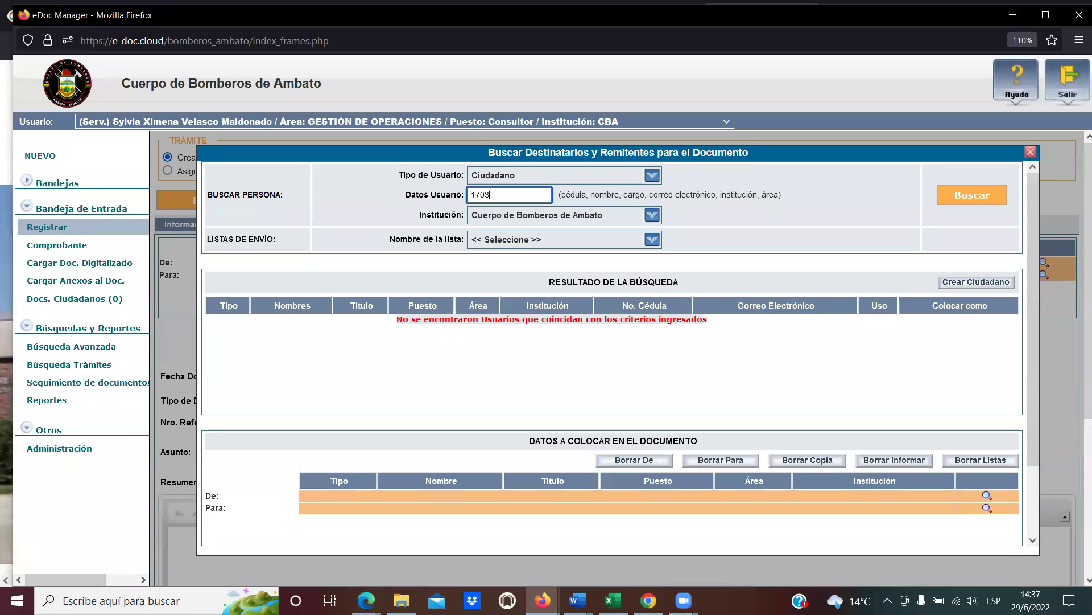
left_click(957, 200)
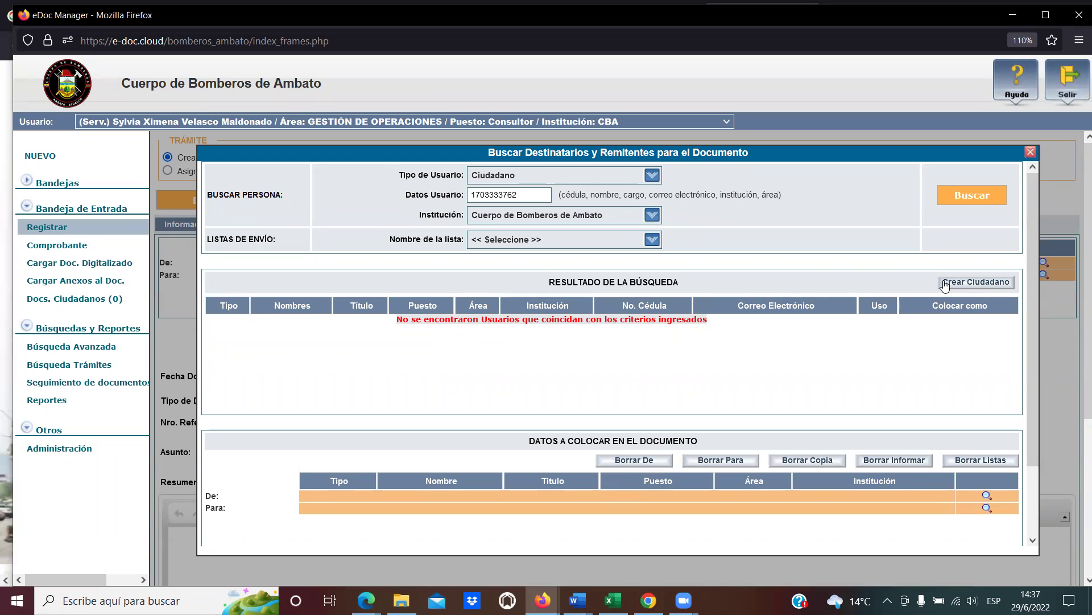
left_click_drag(548, 285, 697, 287)
left_click(698, 286)
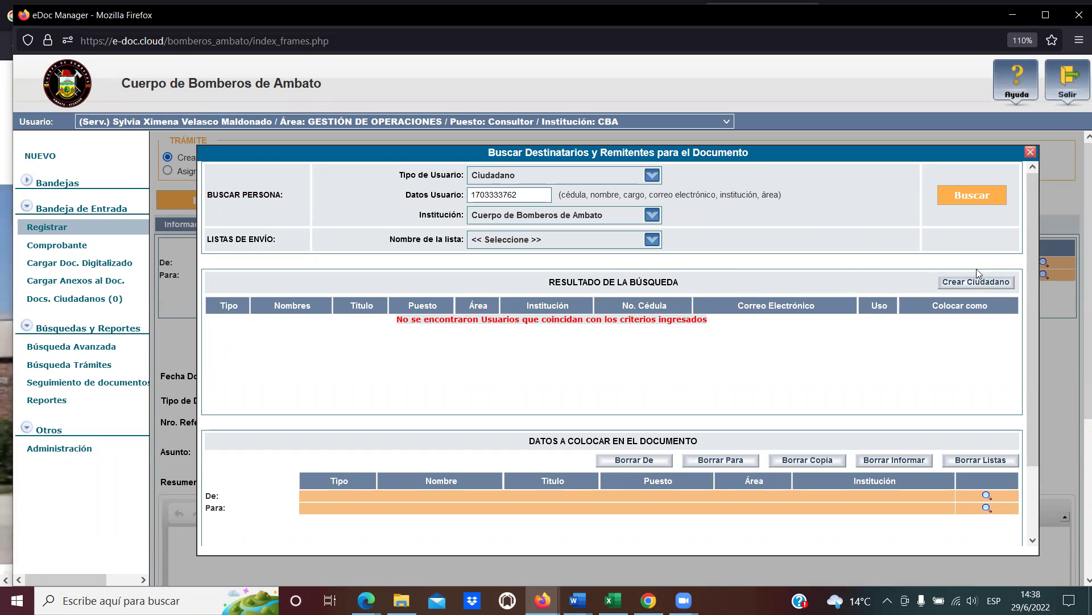
left_click(975, 288)
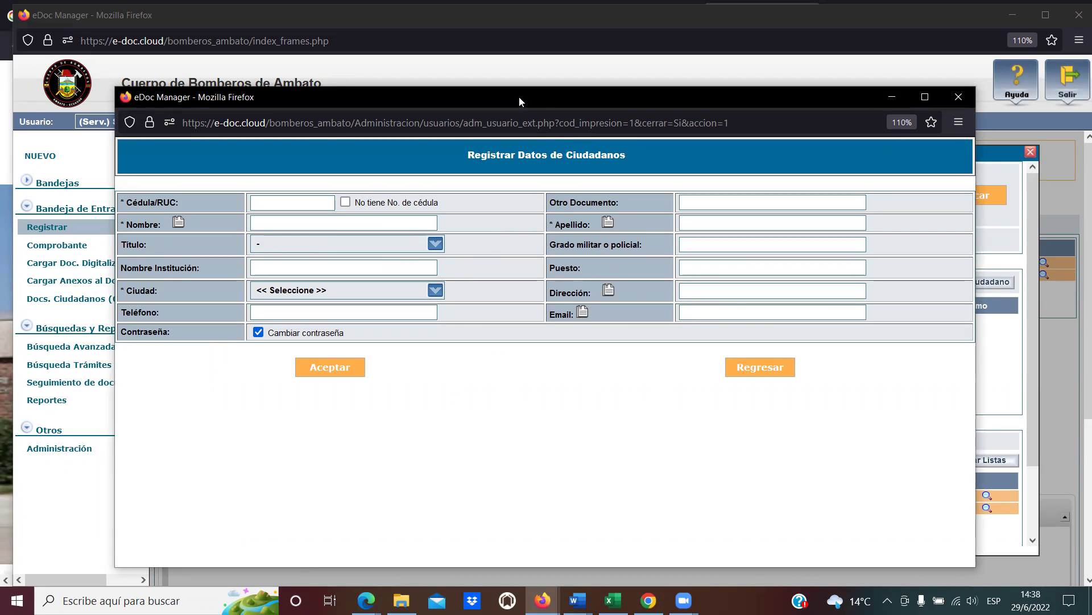
Enter the citizen's cédula in Cédula/RUC and accept the suggestion to load Registro Civil data.
left_click_drag(521, 97, 575, 94)
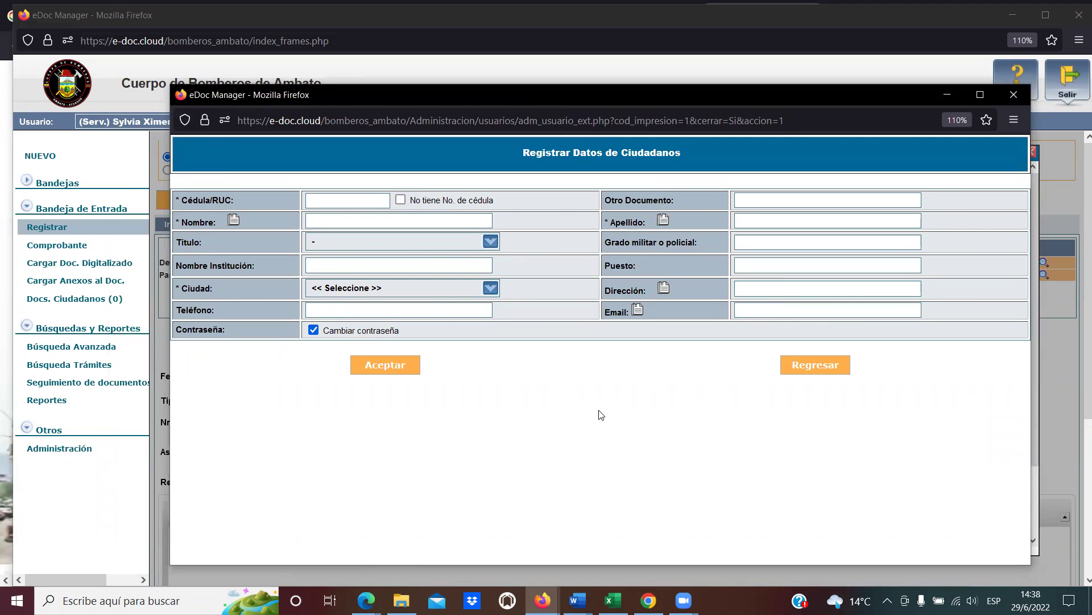
left_click(331, 203)
type("170")
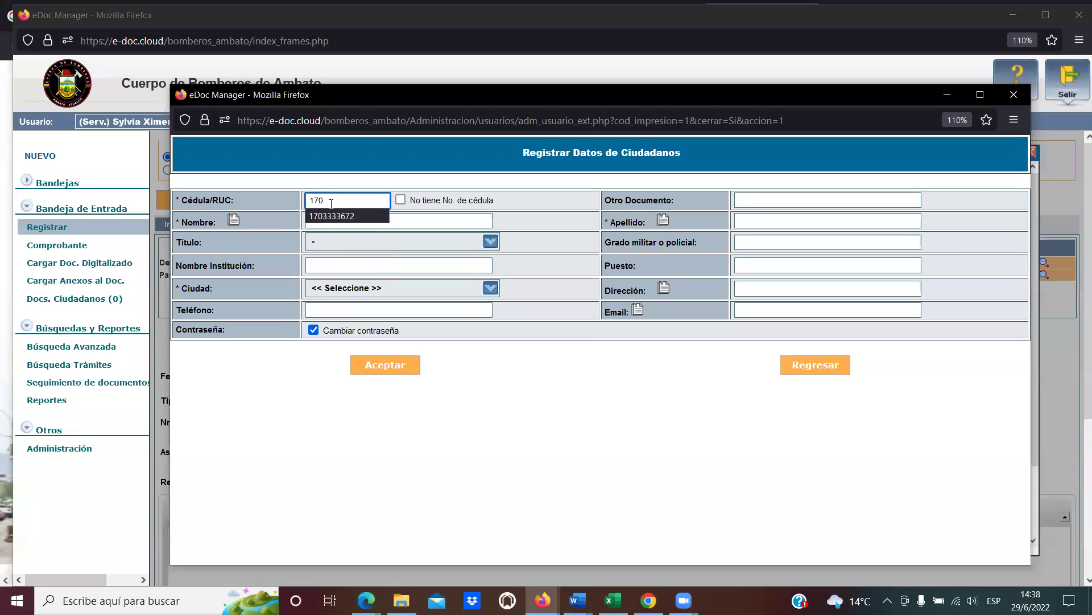
key("Down")
key("Return")
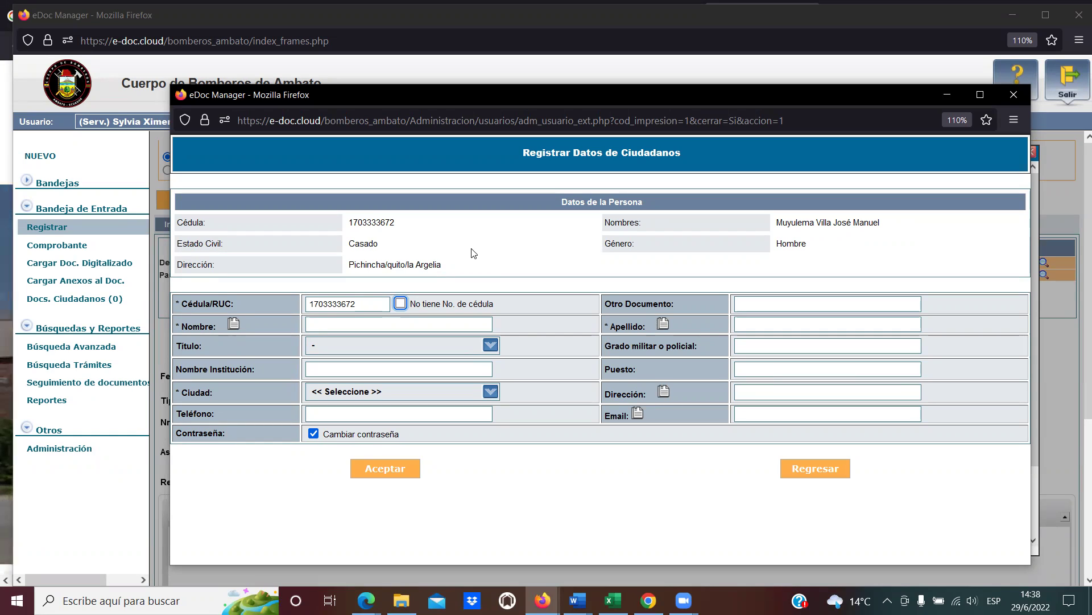
double_click(349, 303)
left_click(357, 301)
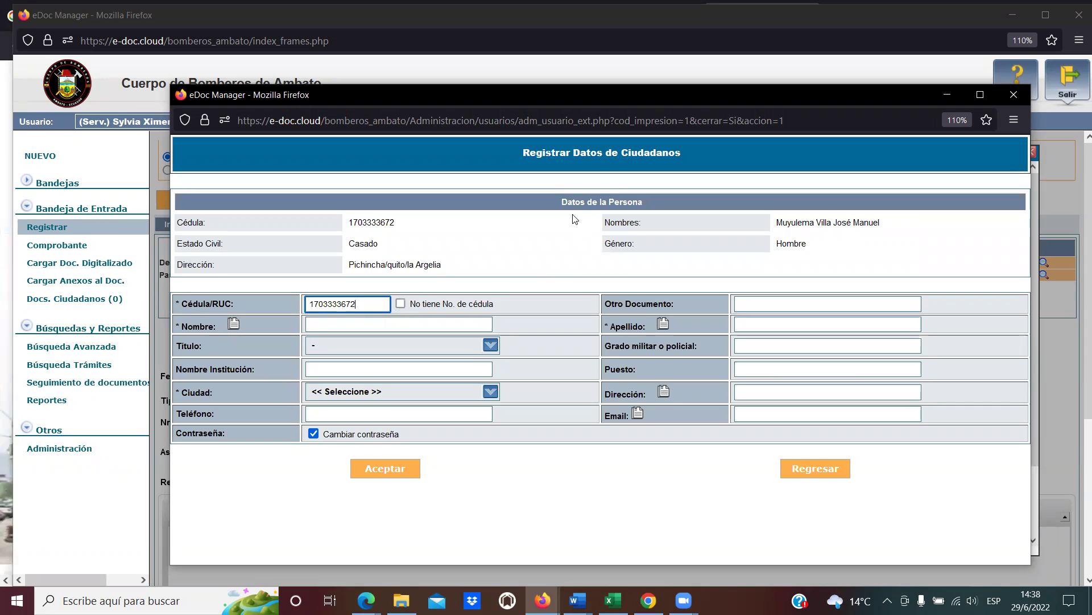
left_click_drag(565, 203, 657, 206)
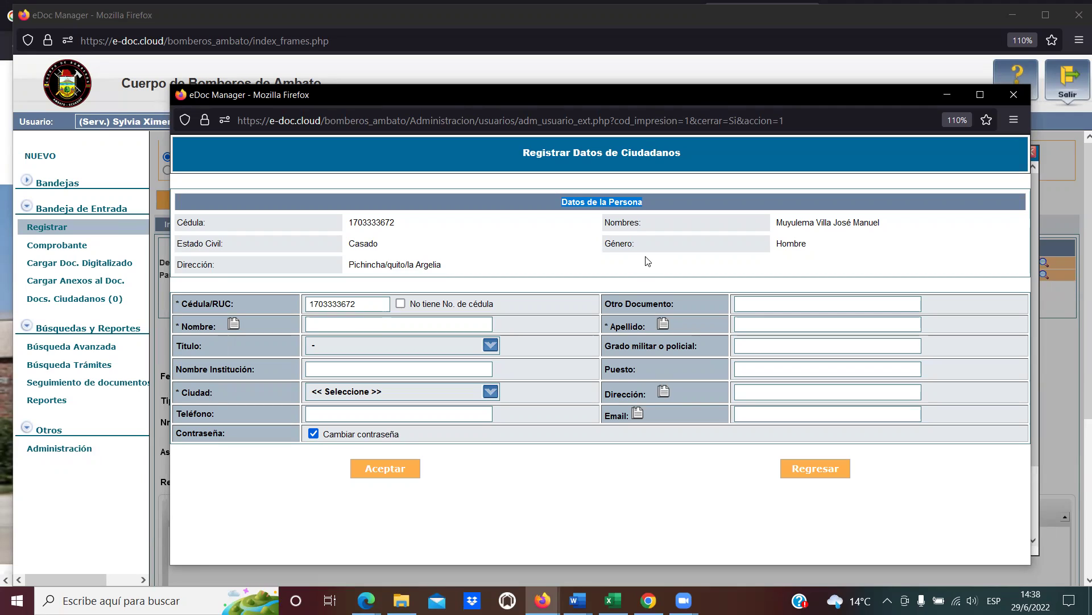
left_click(581, 202)
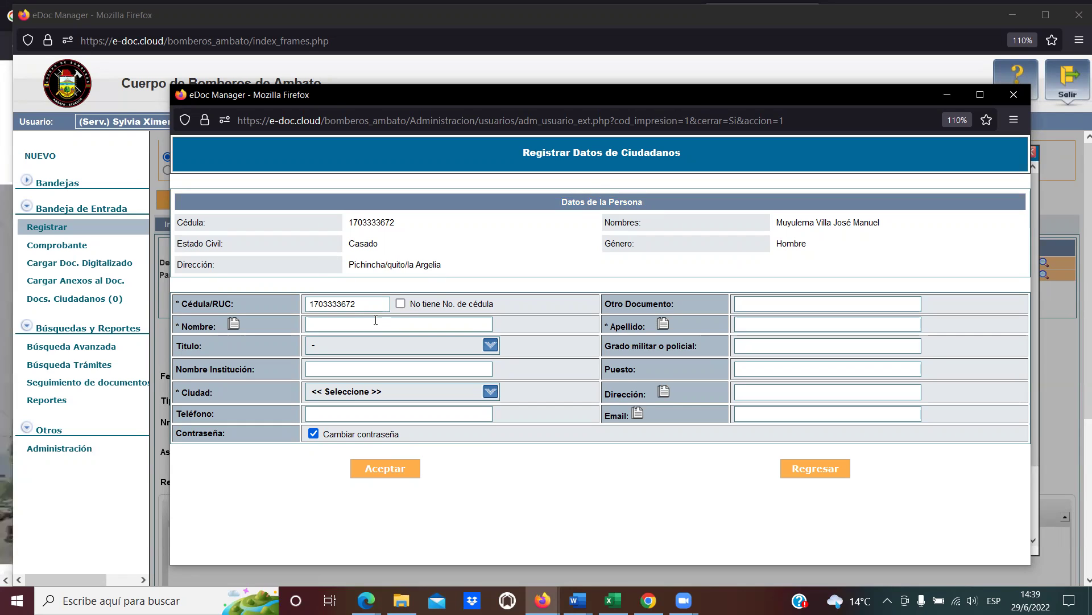
left_click(210, 332)
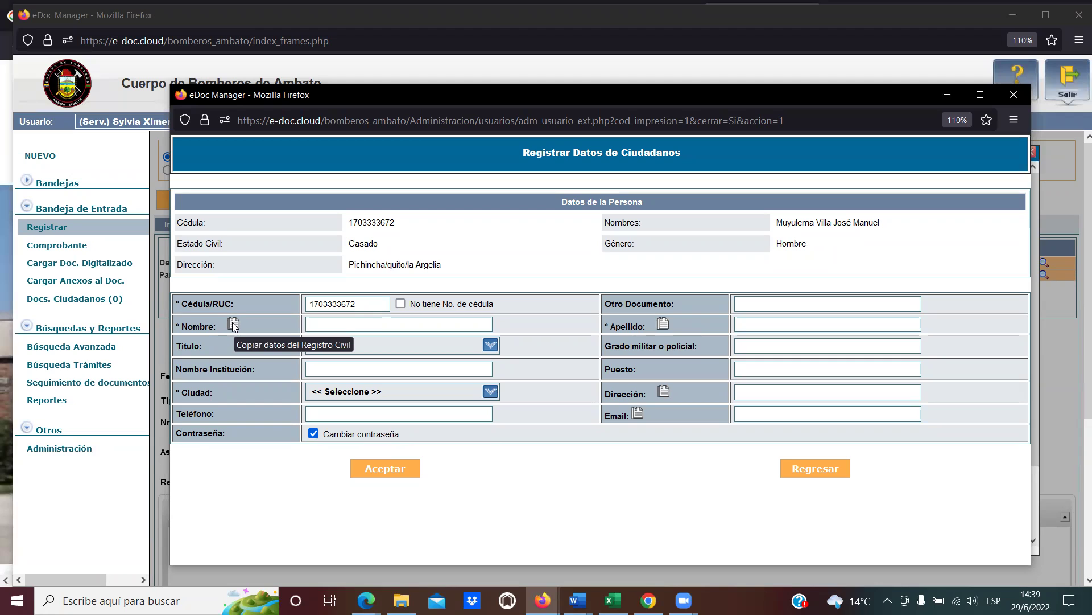
Copy the Nombre and Apellido values from the Registro Civil data into the form.
left_click(233, 324)
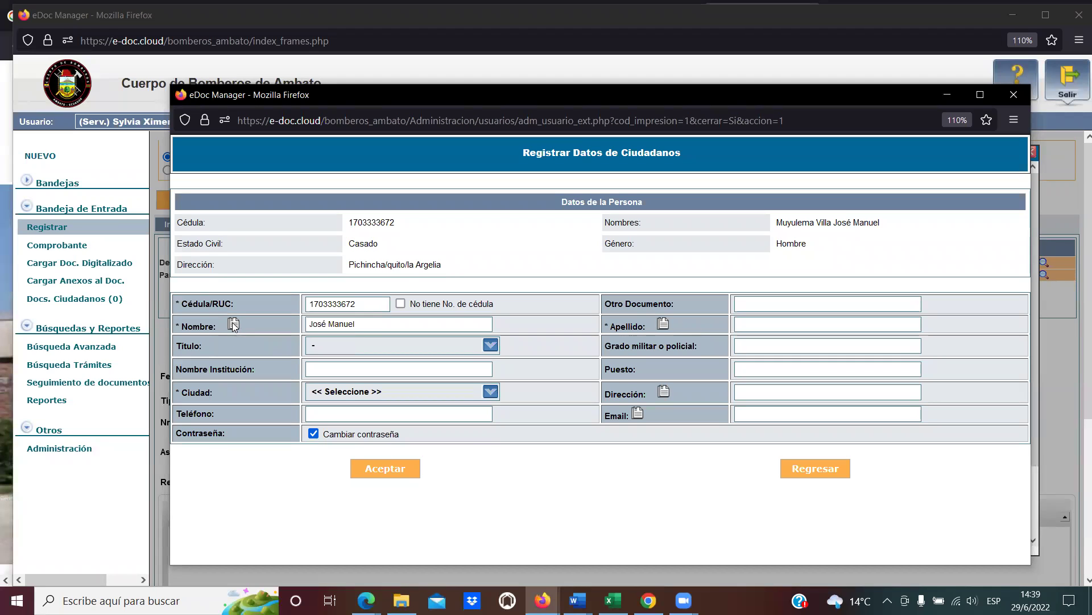
left_click(355, 324)
left_click_drag(355, 324, 307, 324)
left_click(379, 327)
left_click(379, 327)
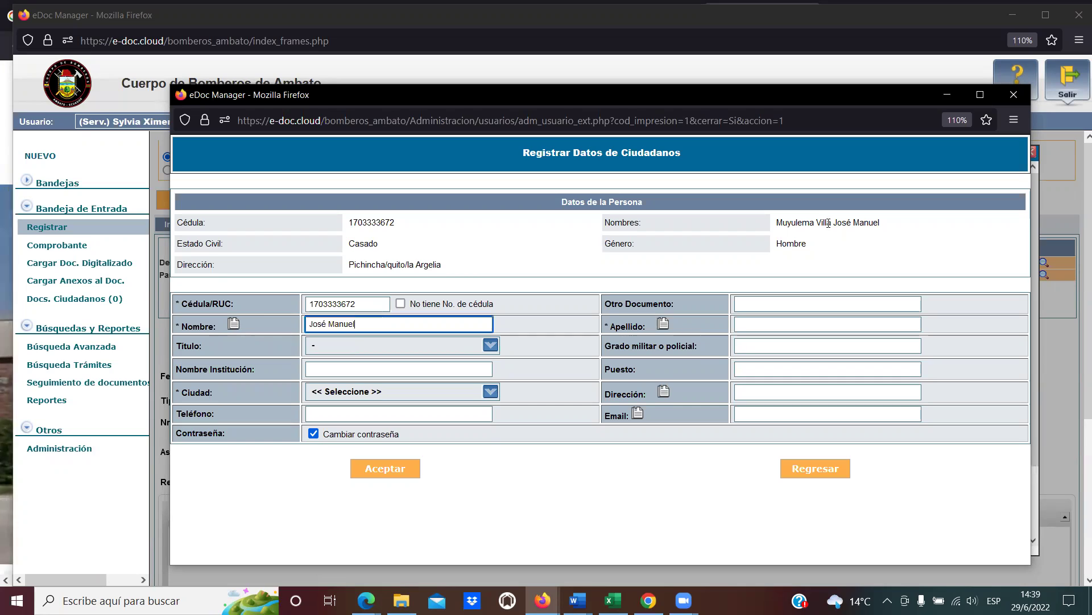
left_click(664, 325)
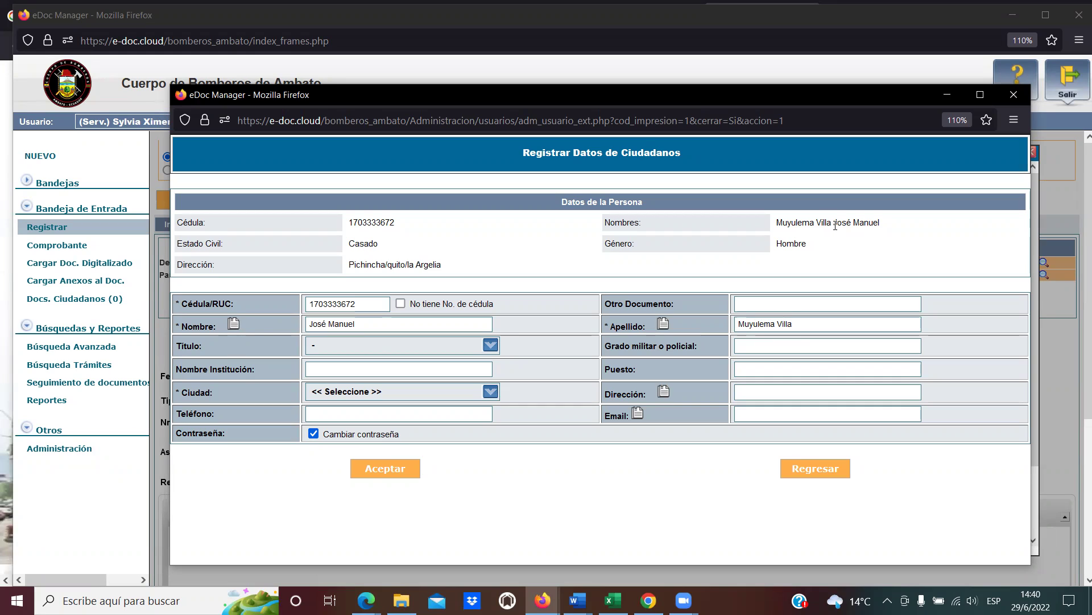
left_click_drag(834, 224, 780, 222)
left_click(889, 227)
left_click(802, 232)
Compare the entered names with the registry full name, then open the Título list.
left_click_drag(776, 222, 831, 224)
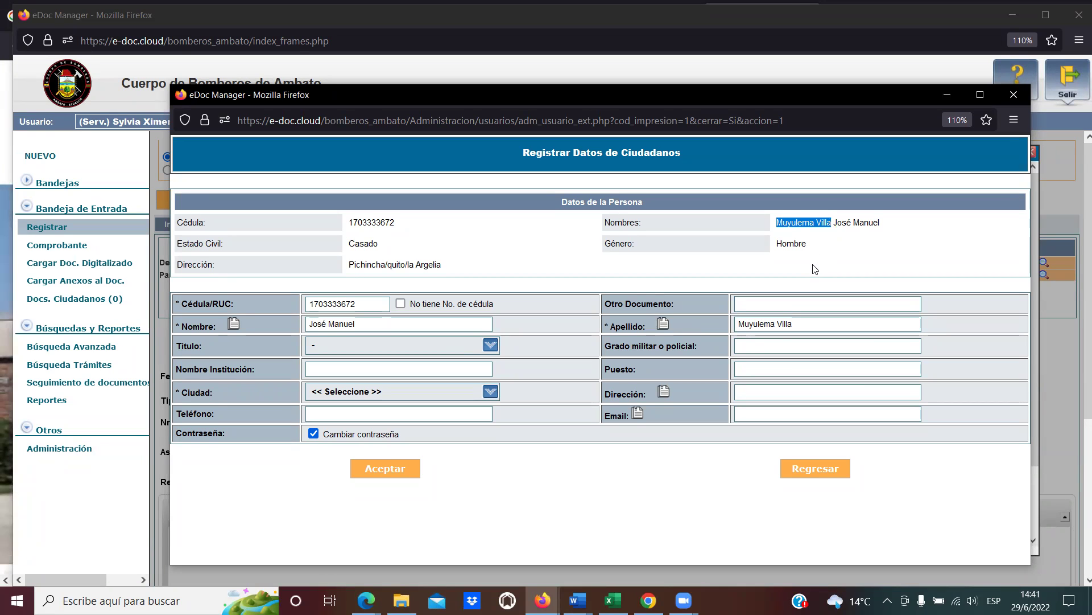
left_click_drag(799, 324, 729, 331)
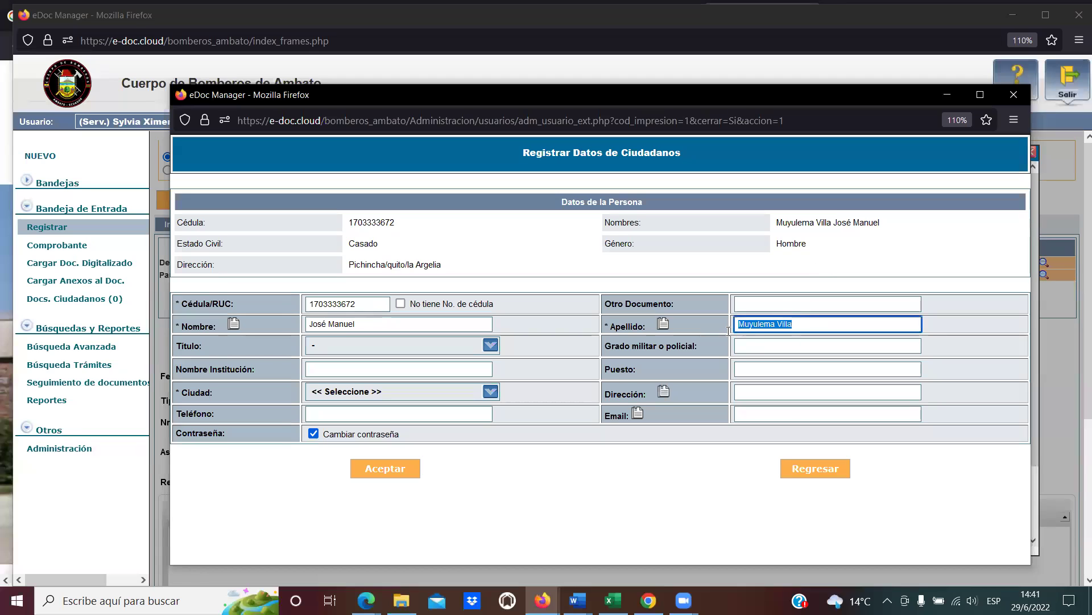
key("Down")
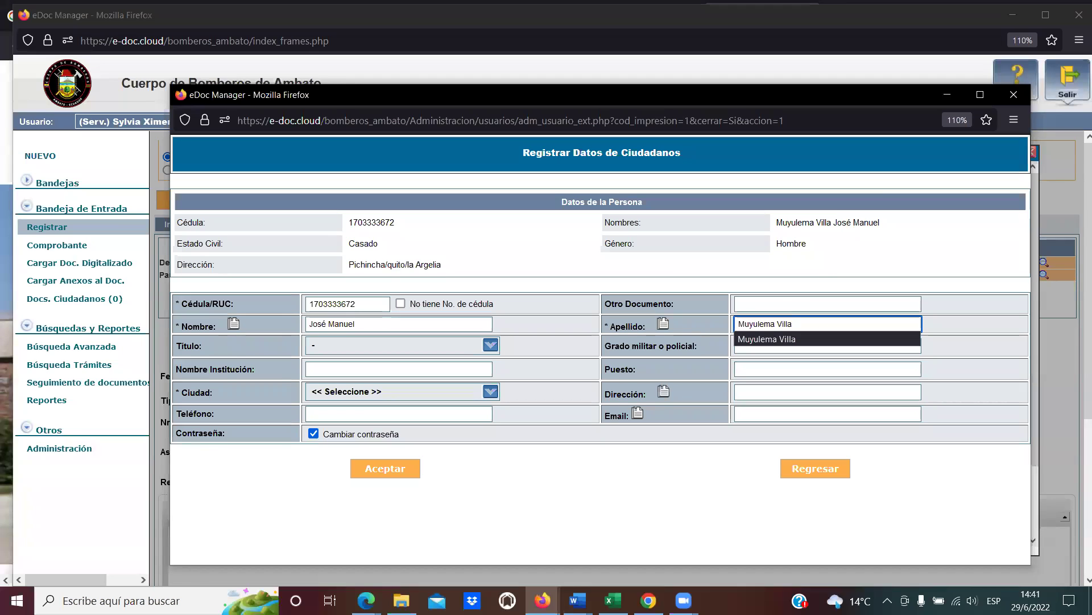
key("Tab")
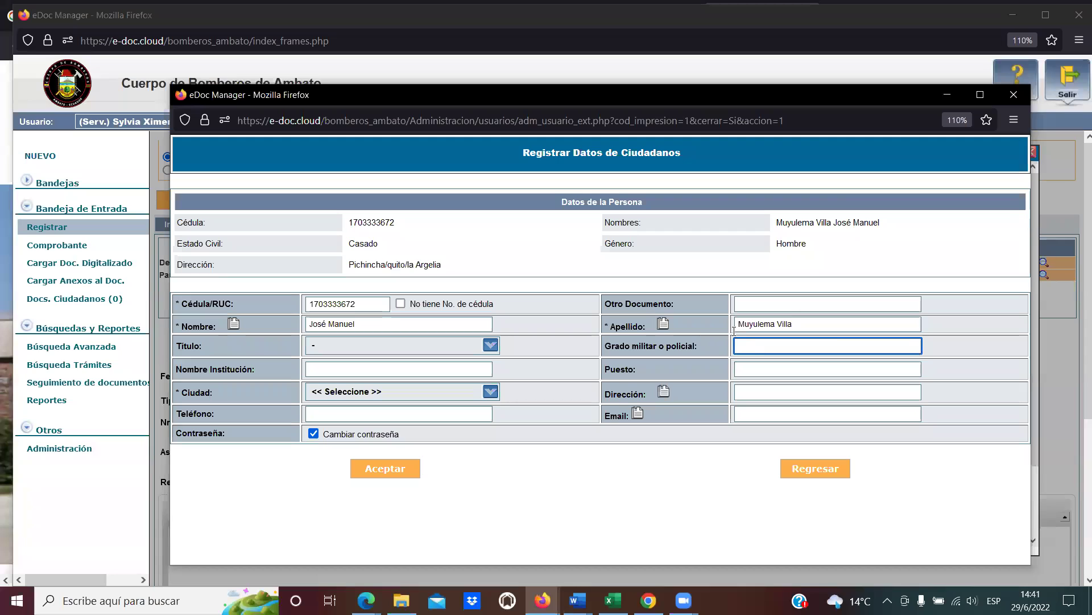
left_click_drag(834, 222, 880, 223)
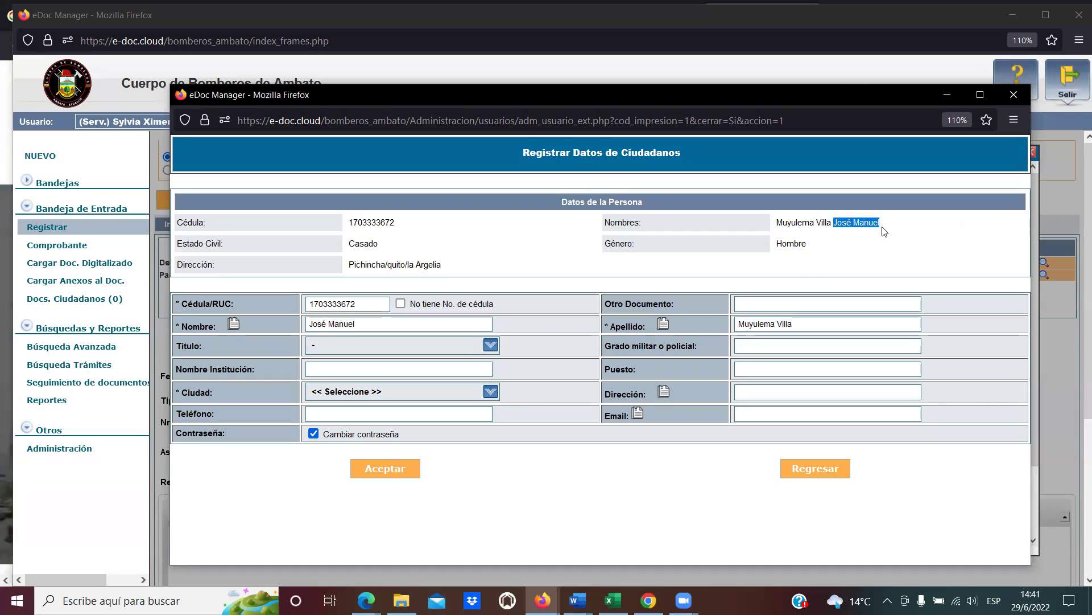
left_click(397, 326)
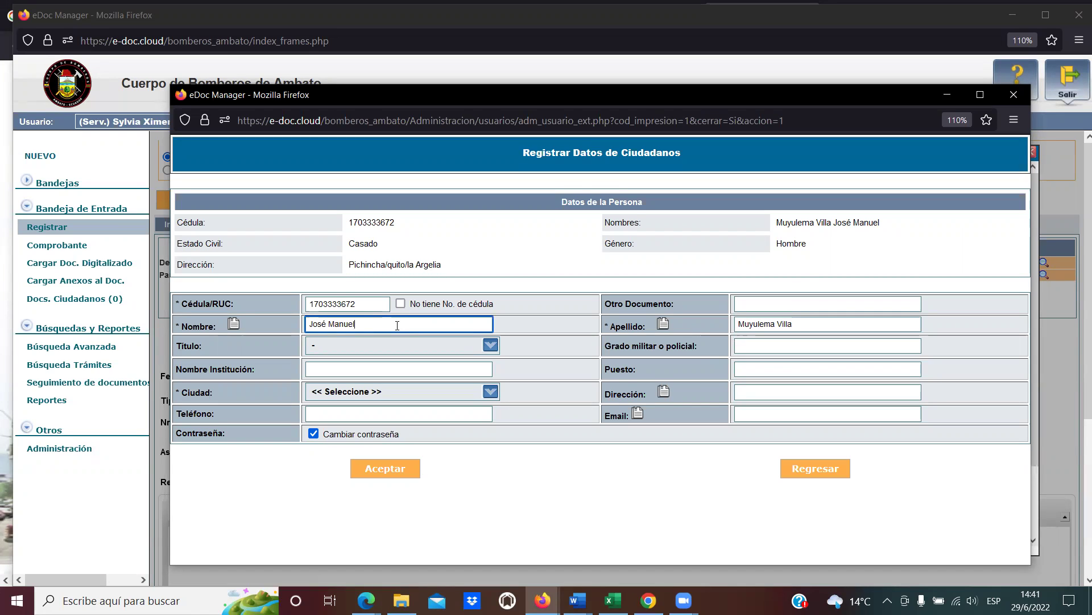
left_click(405, 344)
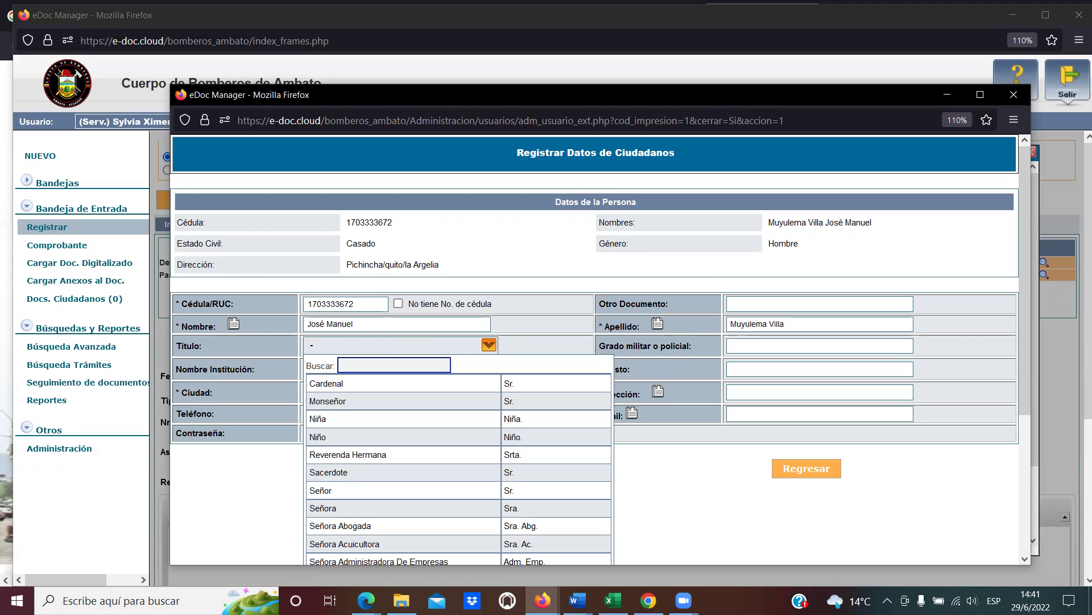
Search 'inge' and set the Título to Señor Ingeniero - Sr. Ing.
left_click(428, 344)
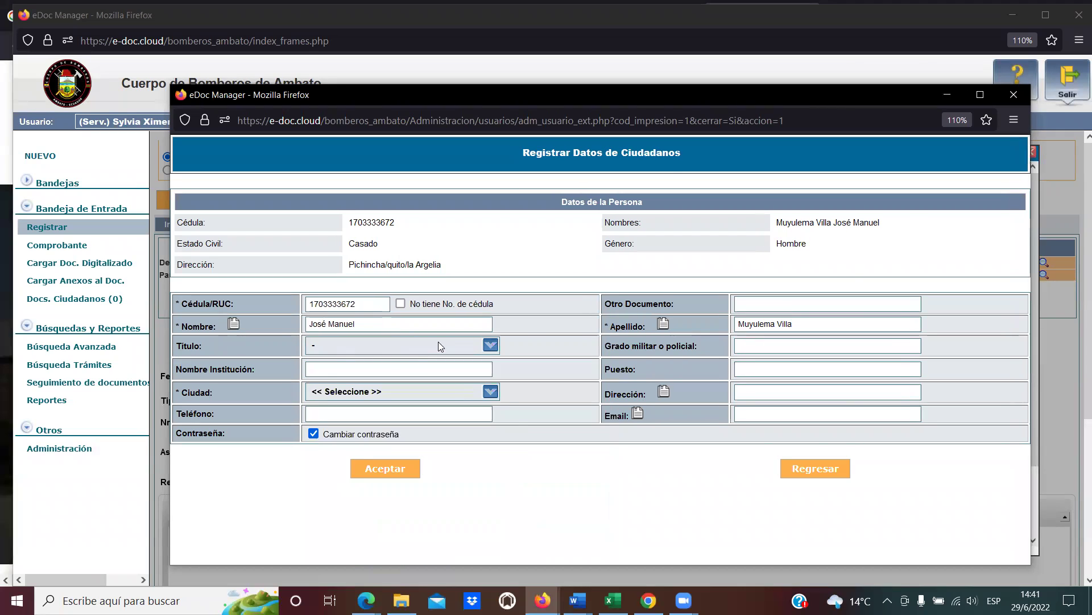
left_click(438, 342)
left_click(386, 367)
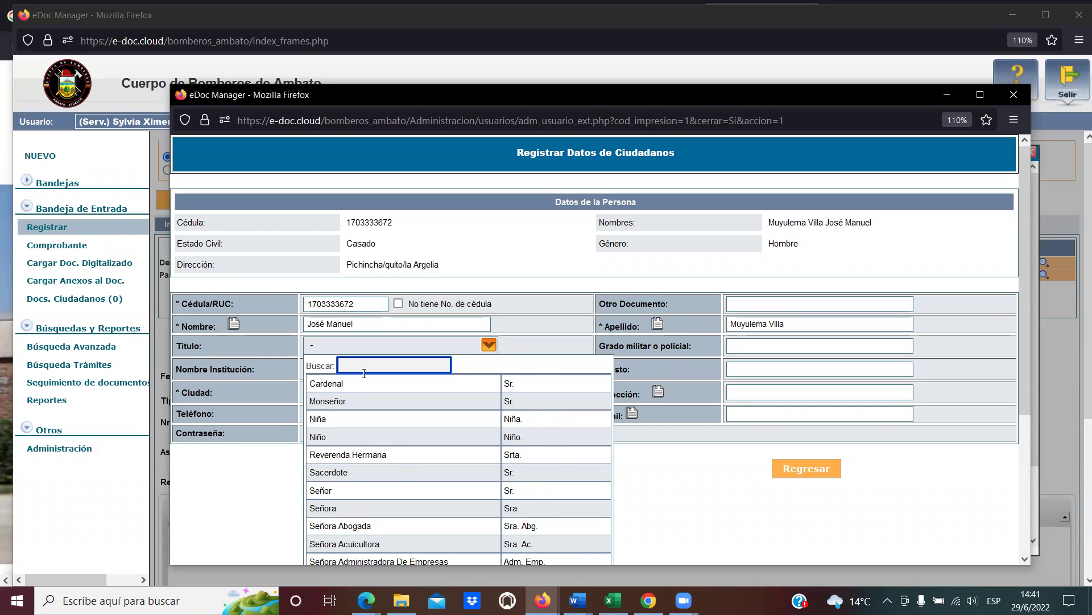
type("inge")
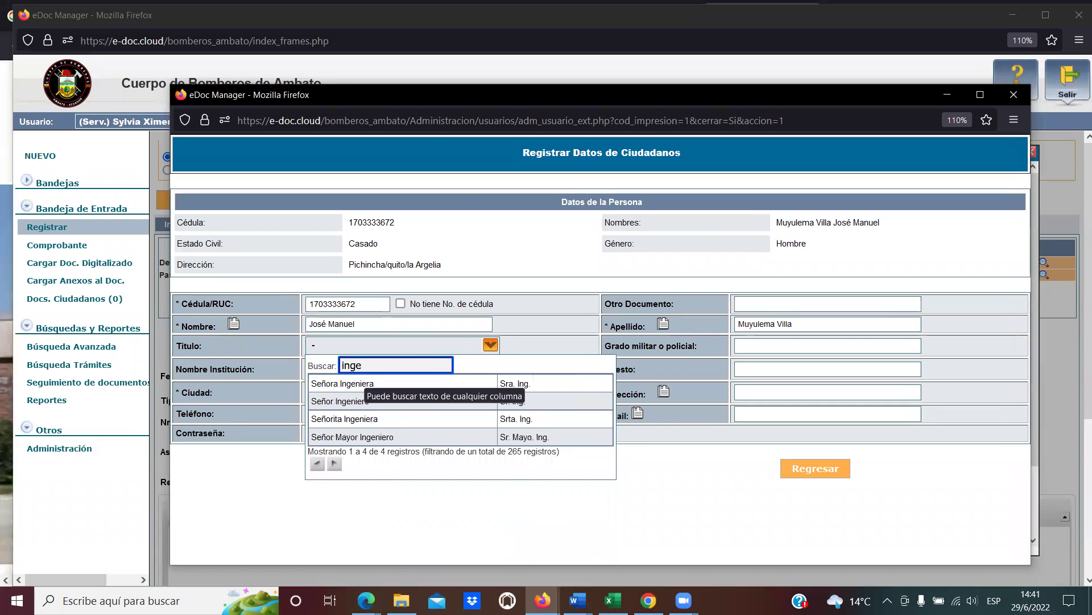
left_click(368, 402)
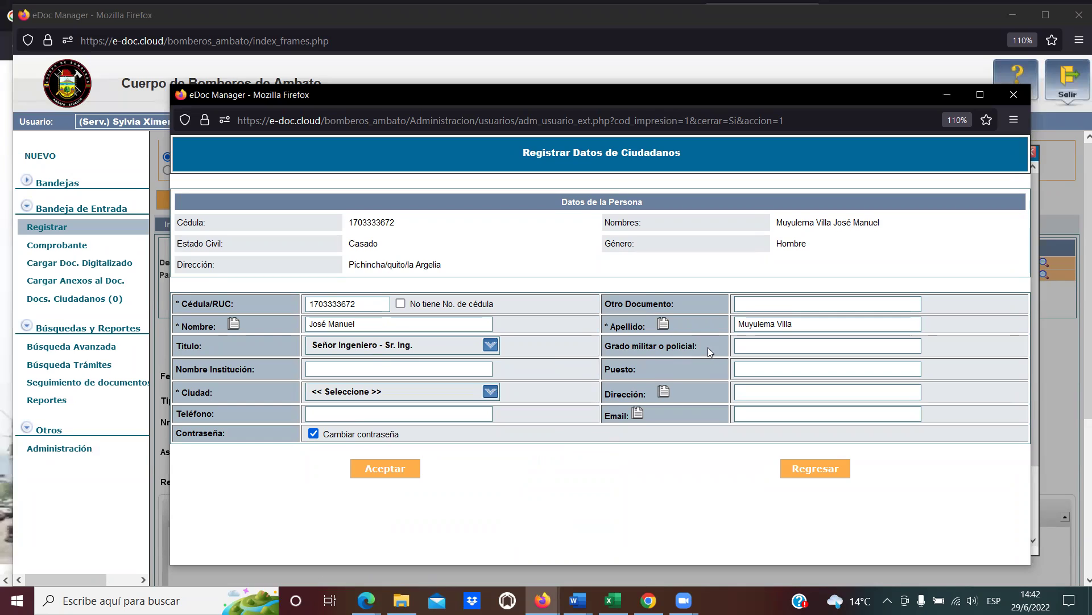
left_click(748, 348)
left_click(748, 348)
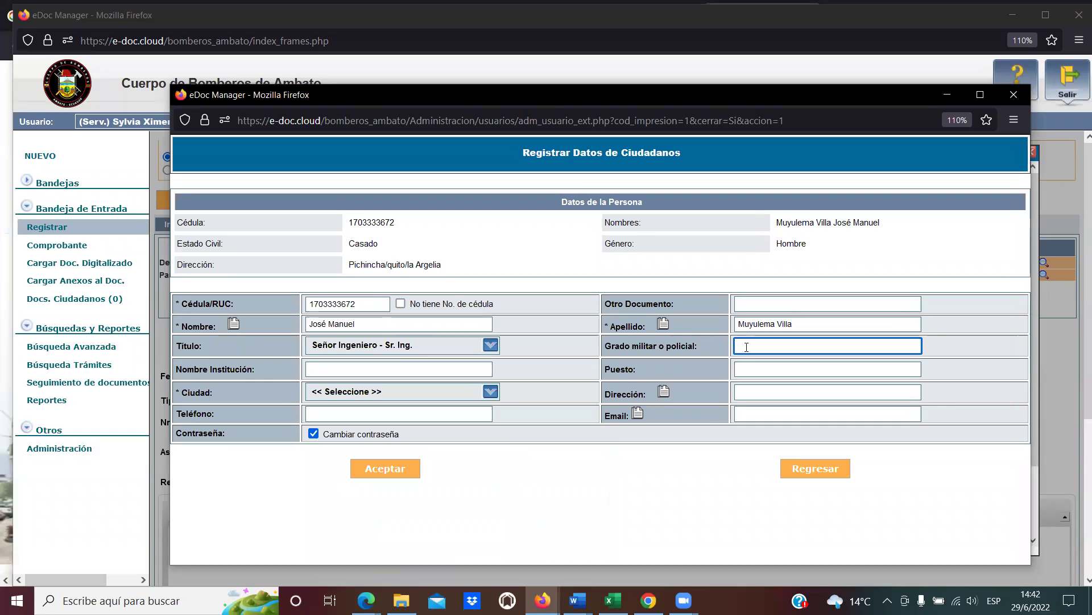
left_click(453, 367)
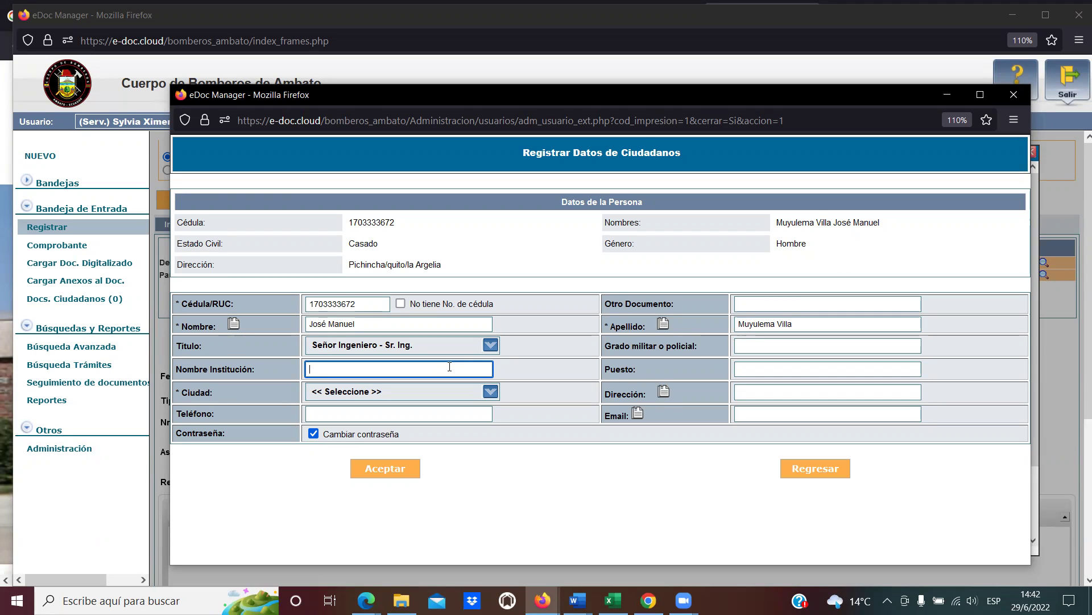
Set Ciudad to 'Pichincha - Puerto Quito' and copy the Dirección from the registry data.
left_click(259, 370)
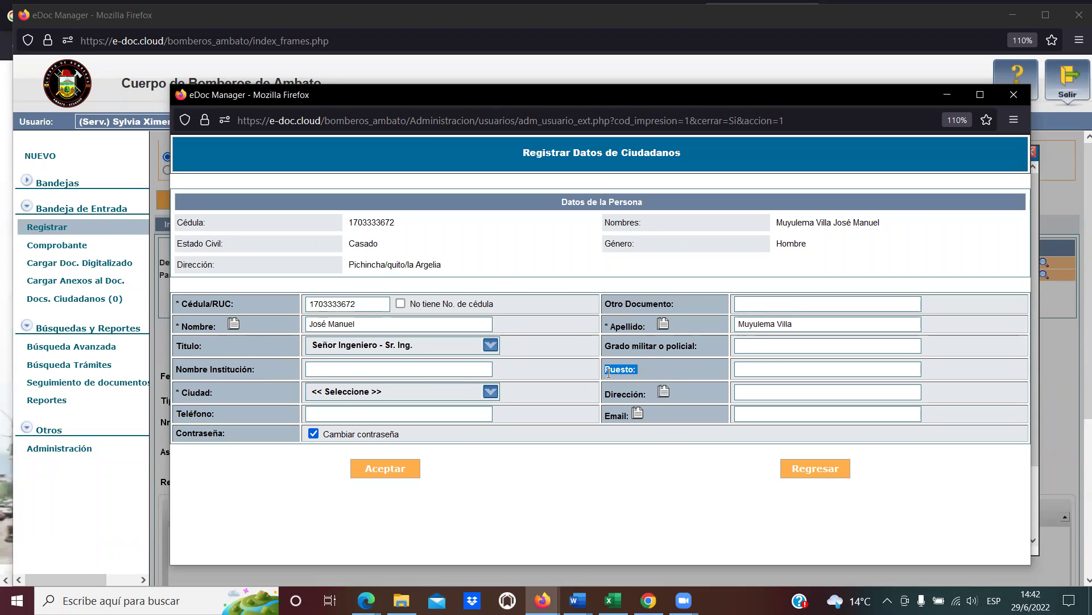
left_click(737, 368)
left_click(489, 394)
left_click(429, 410)
type("quito")
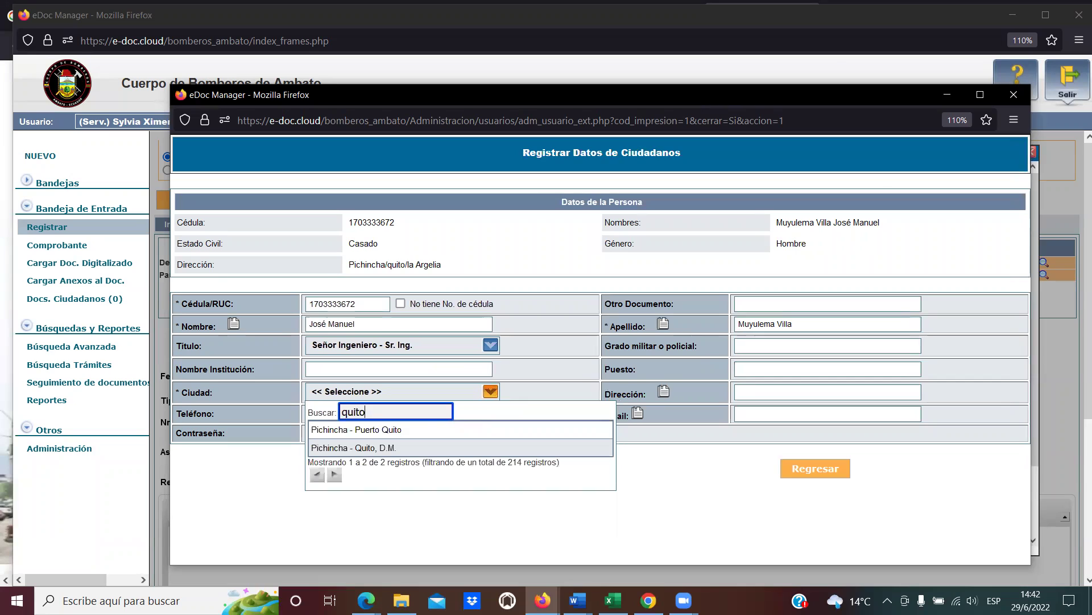
left_click(410, 432)
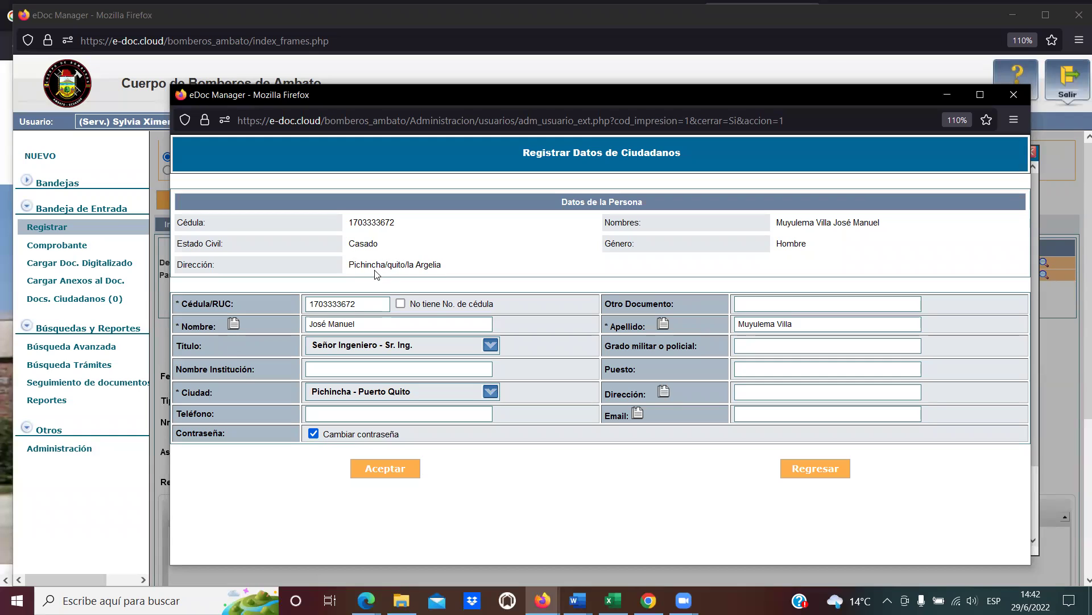
left_click(665, 390)
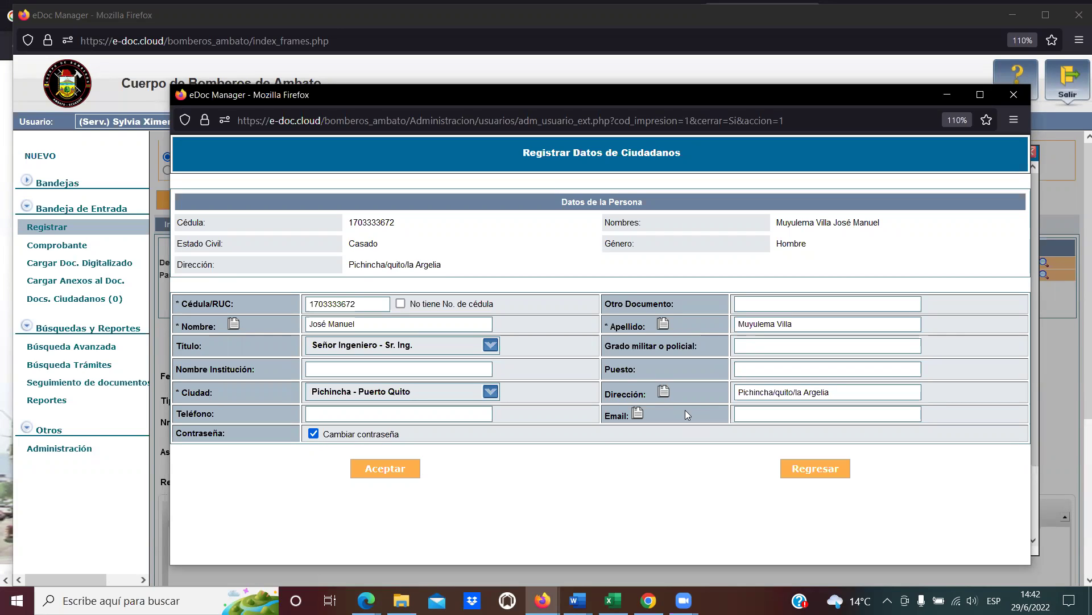
left_click(395, 413)
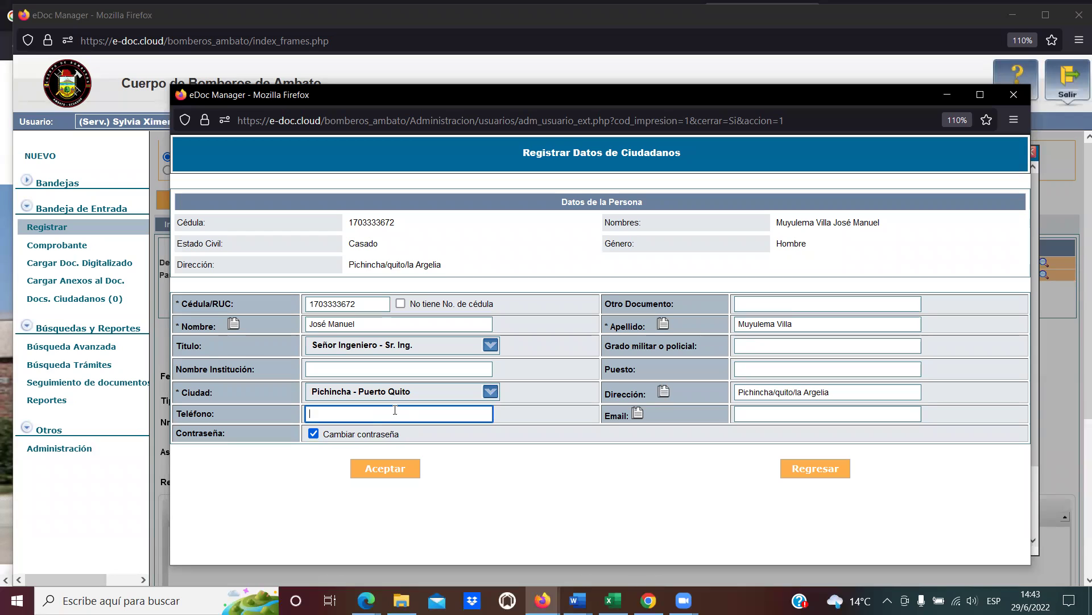
Fill Teléfono with the autocompleted phone numbers and Email with the suggested address.
type("0")
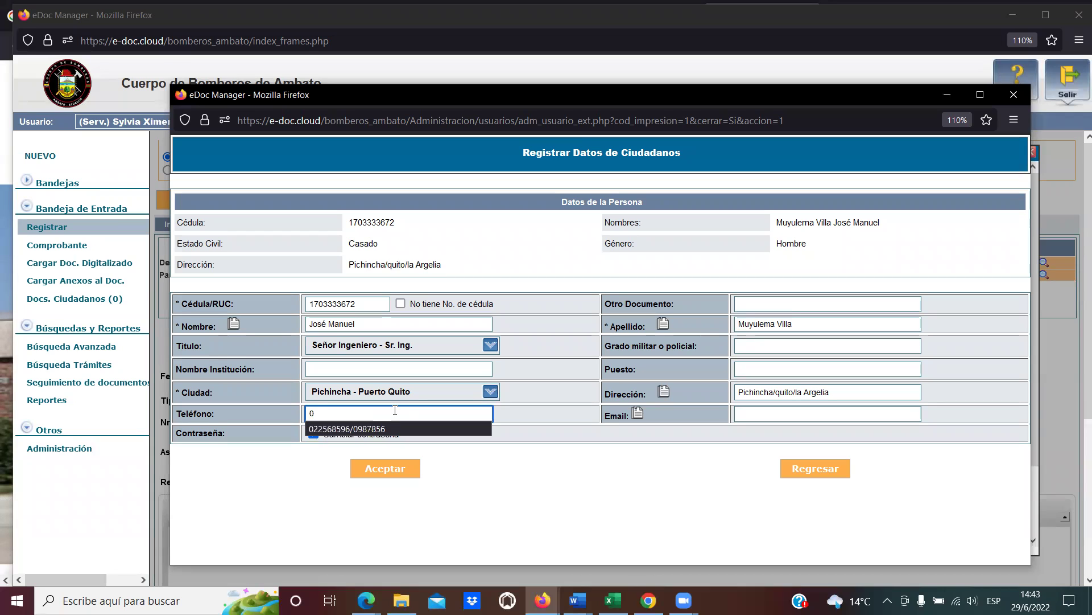
left_click(361, 427)
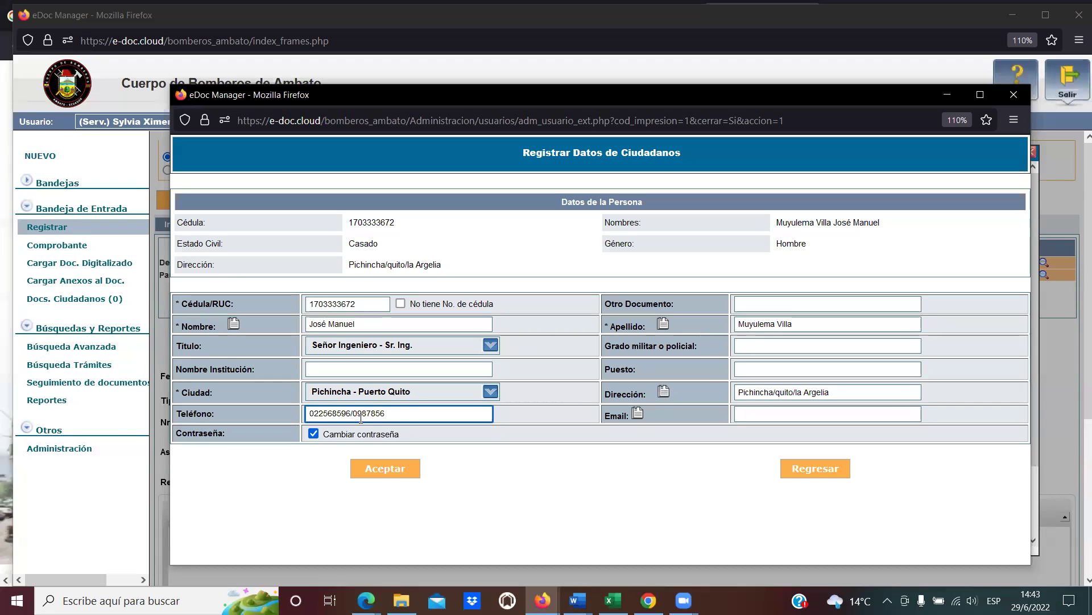
left_click(352, 414)
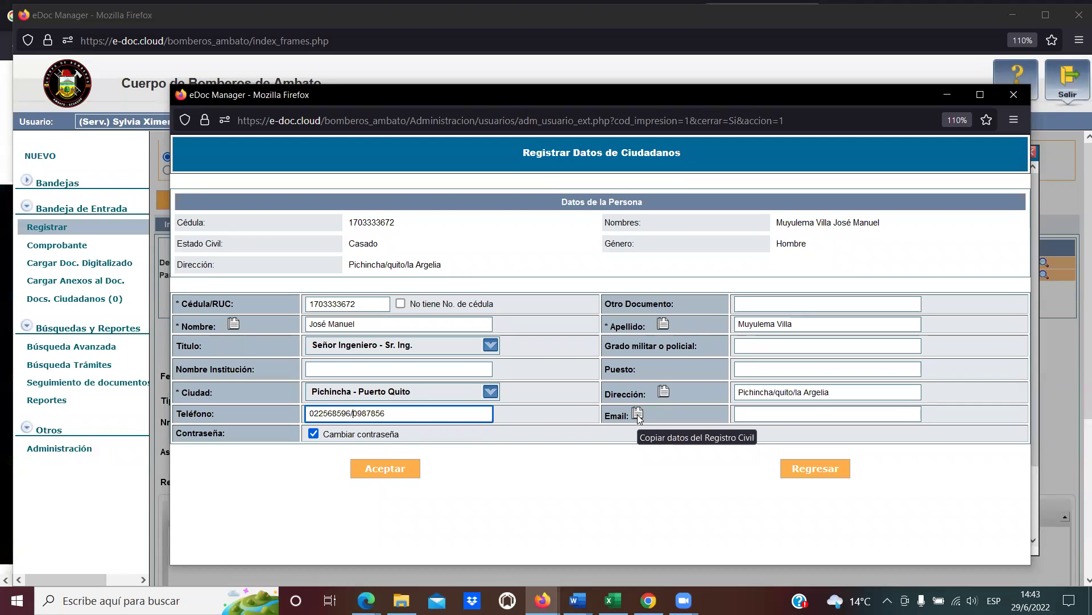
left_click(819, 414)
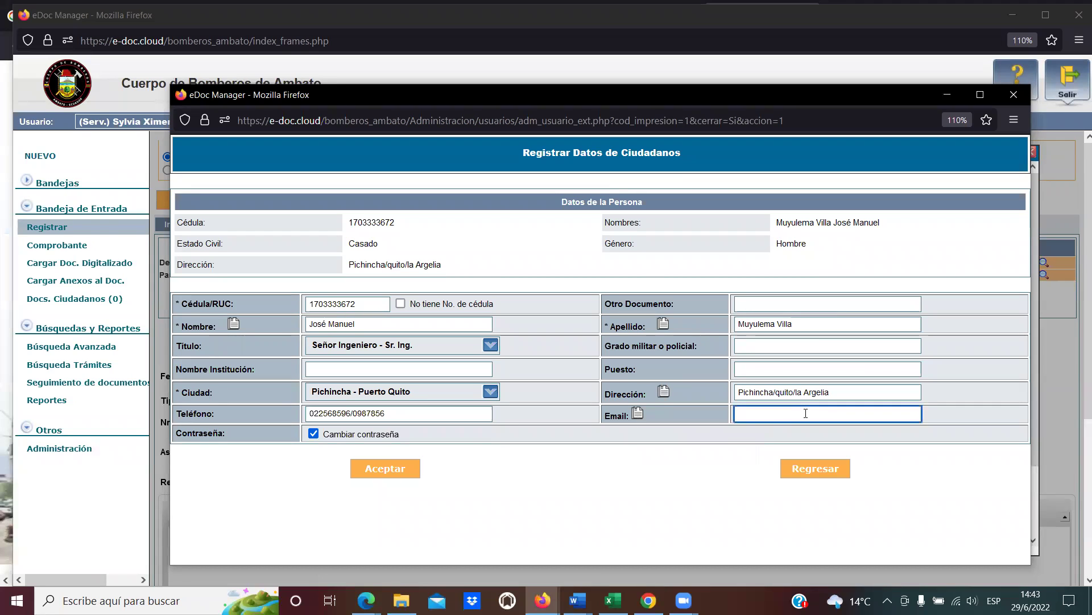
type("syl")
key("Down")
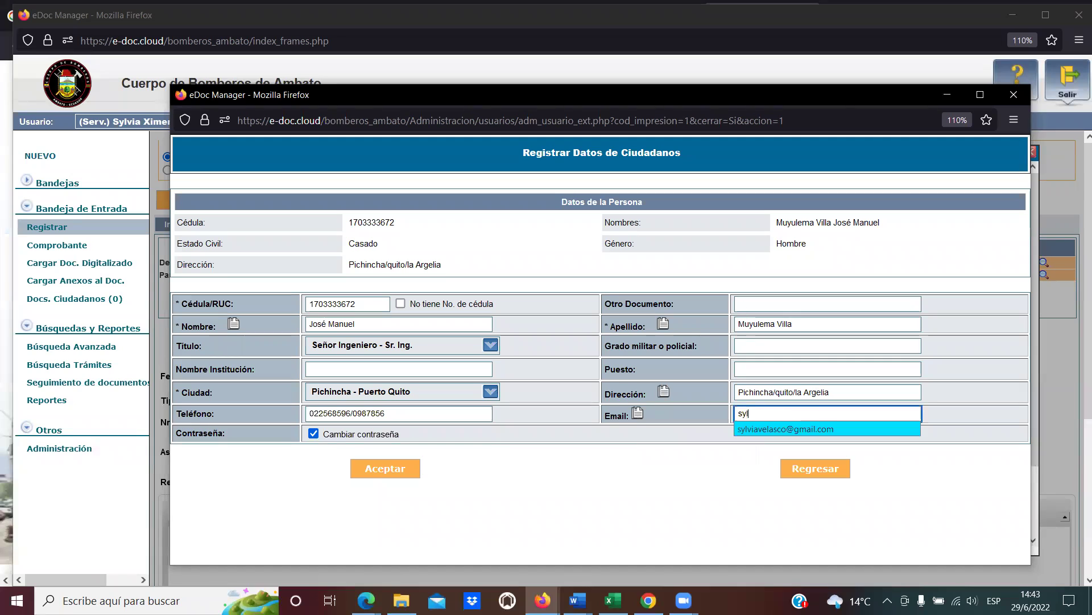
key("Tab")
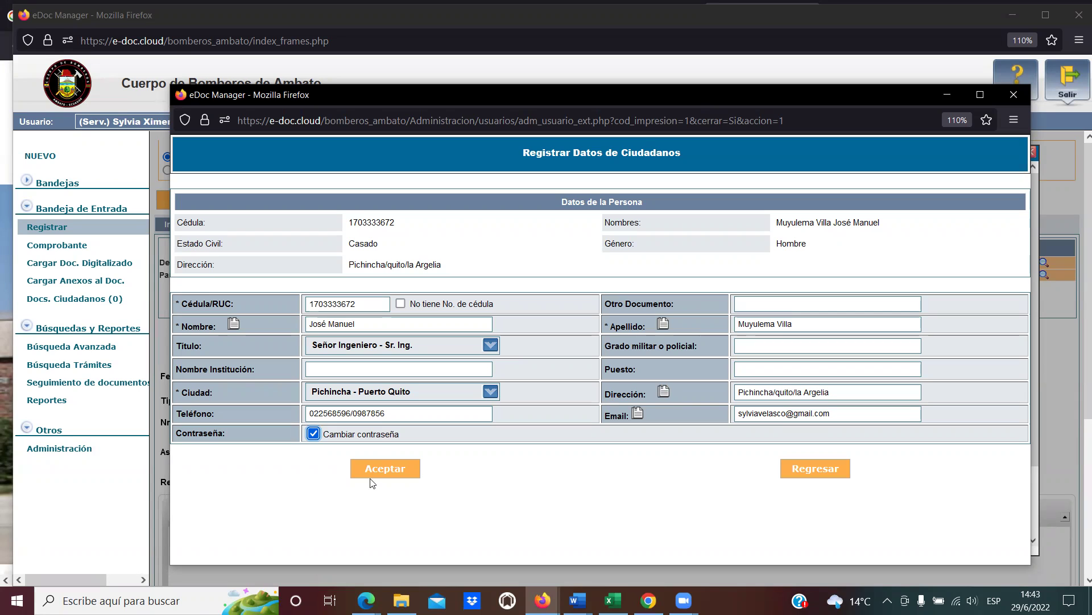
Review the Cambiar contraseña option and e-mail entry, then save the new citizen with Aceptar.
left_click_drag(402, 434, 326, 434)
left_click(322, 434)
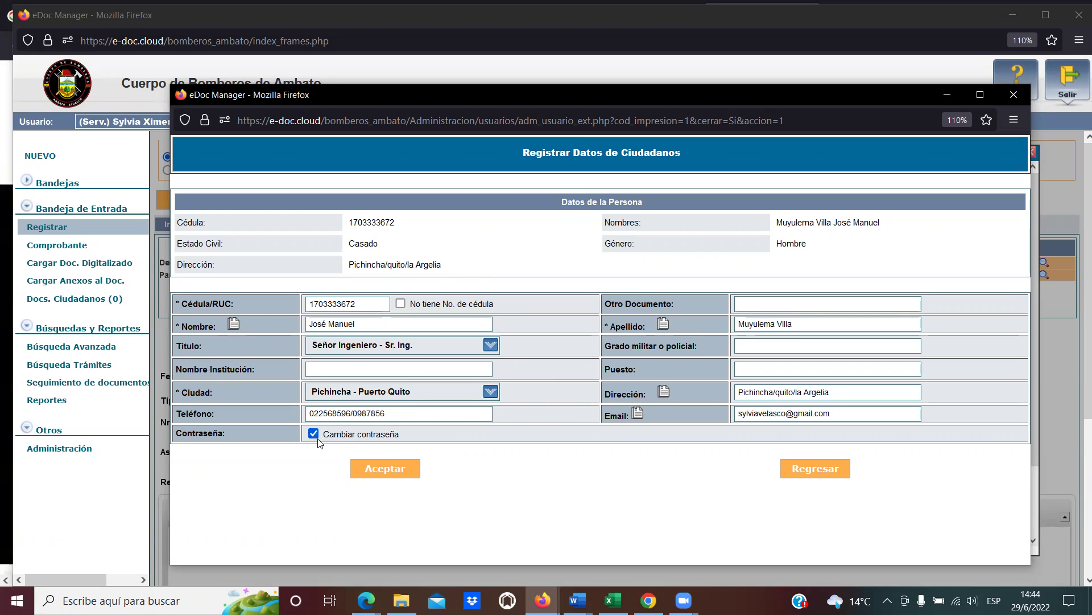
left_click_drag(323, 434, 411, 438)
left_click(411, 437)
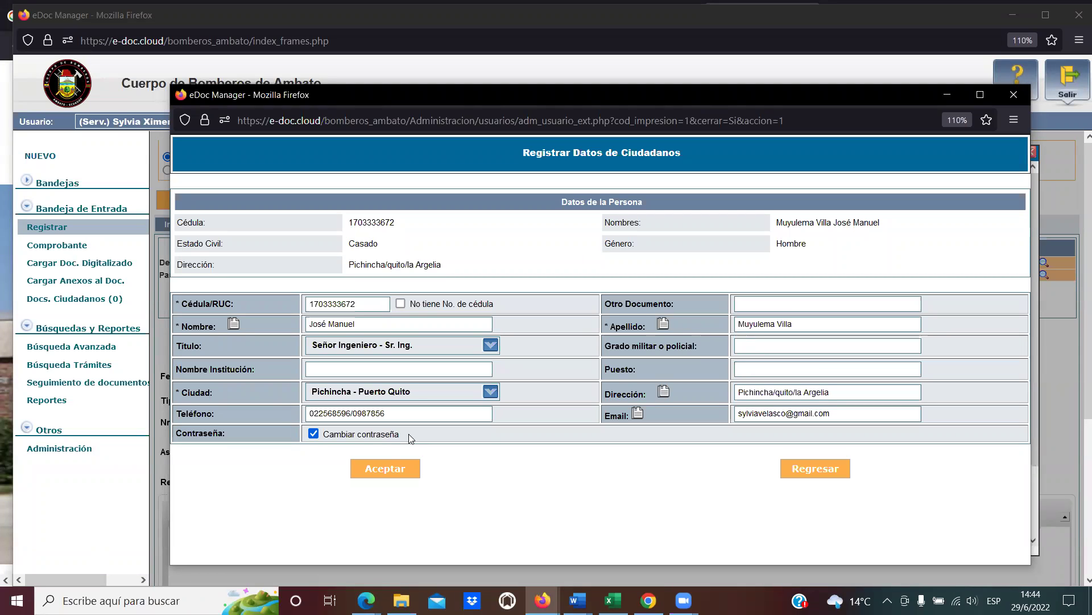
left_click_drag(839, 418, 735, 419)
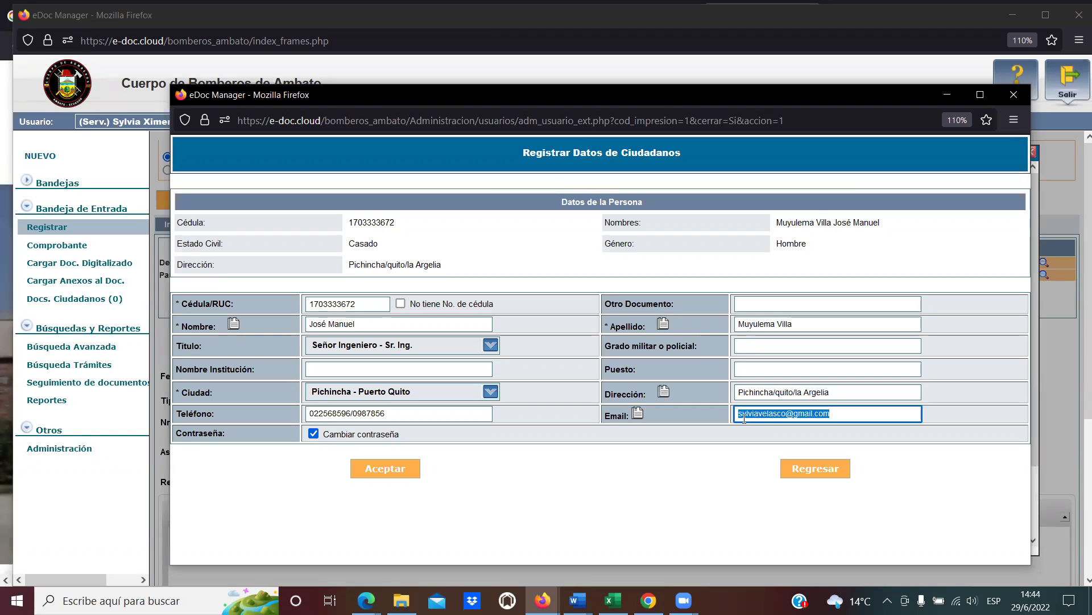
left_click(743, 419)
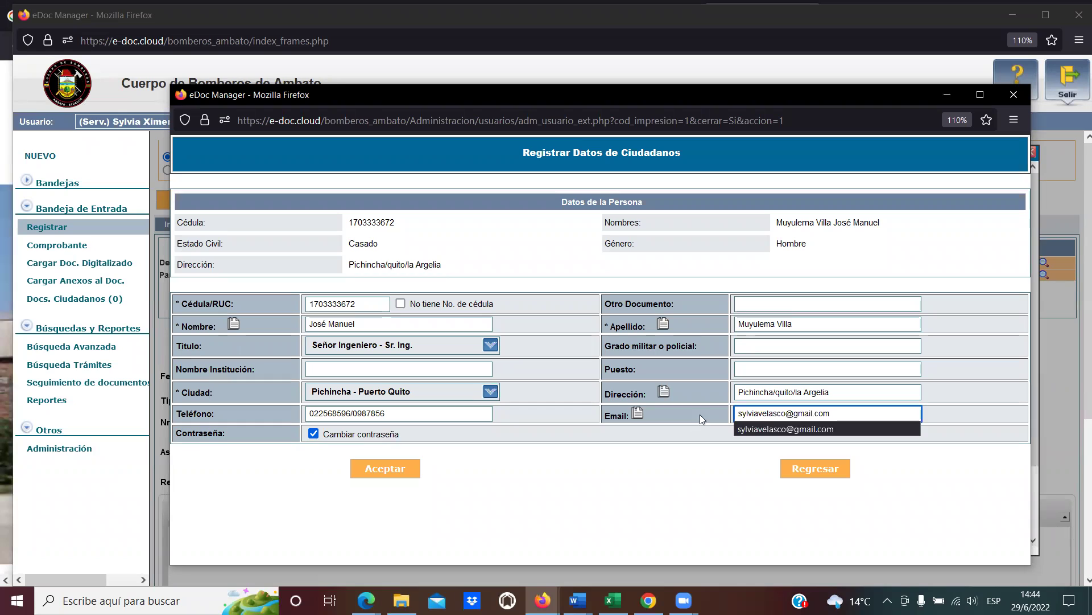
left_click(689, 421)
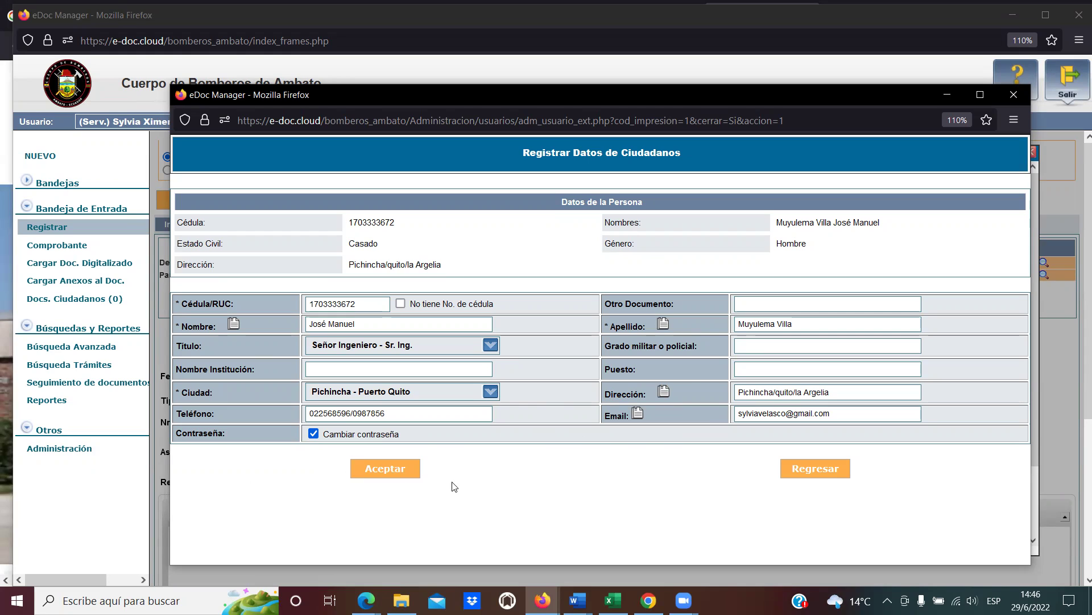
left_click(396, 470)
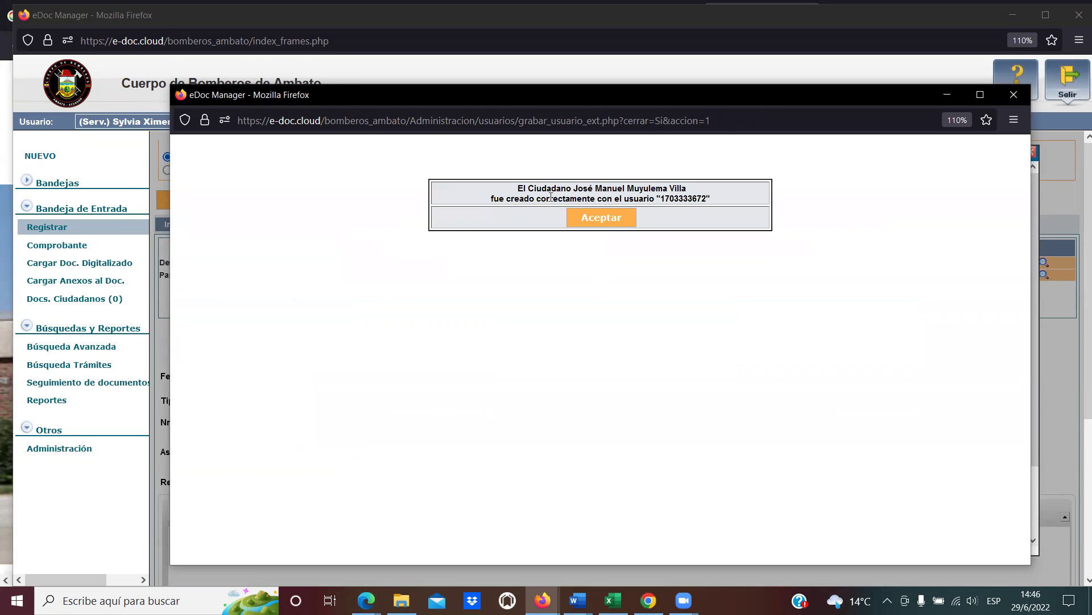
Note the citizen's name and new username in the confirmation, then dismiss it.
left_click_drag(516, 188, 712, 198)
left_click(666, 198)
left_click(705, 198)
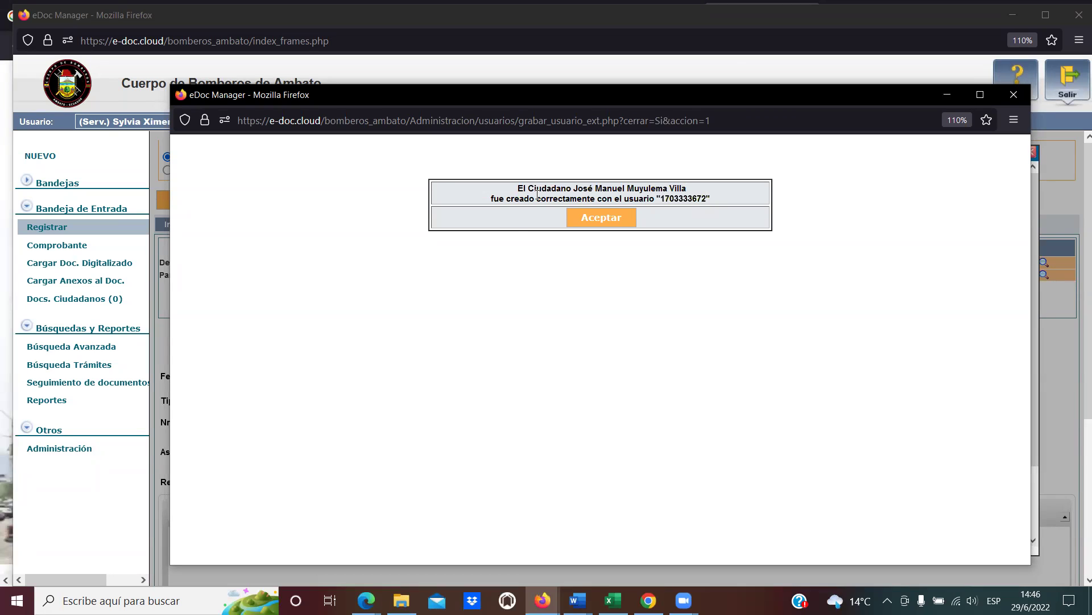
left_click(604, 219)
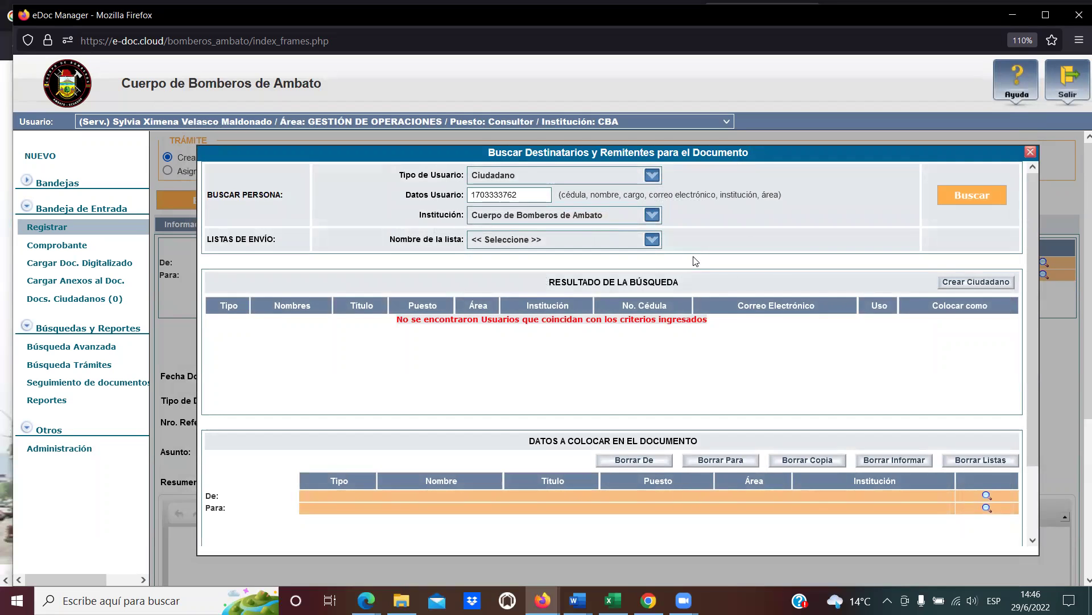
Start a blank citizen form, enable 'No tiene No. de cédula', and move to Otro Documento.
left_click(955, 282)
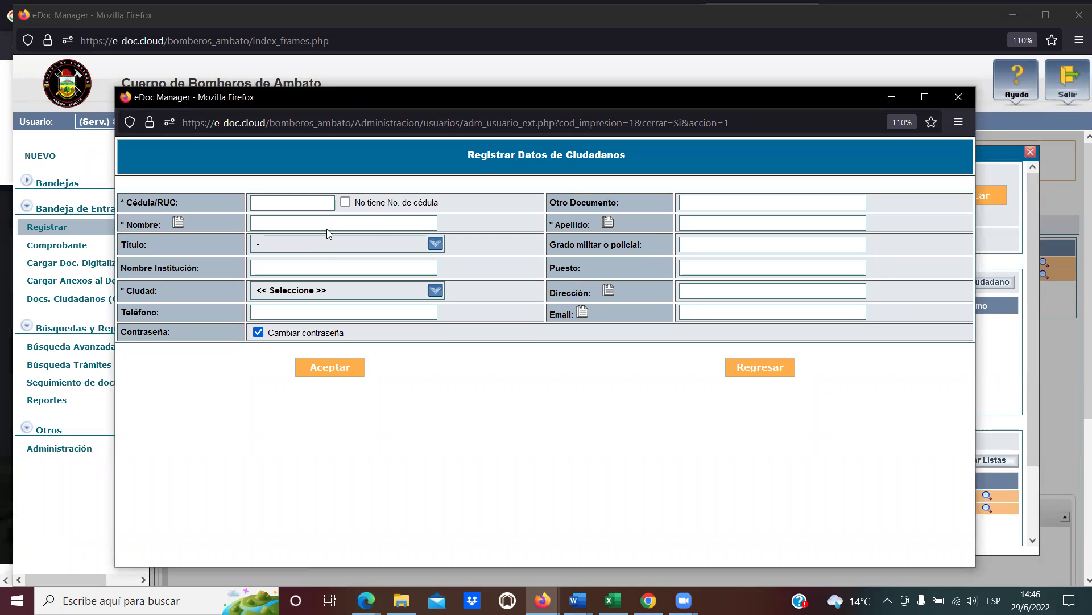
left_click_drag(353, 202, 451, 206)
left_click(403, 200)
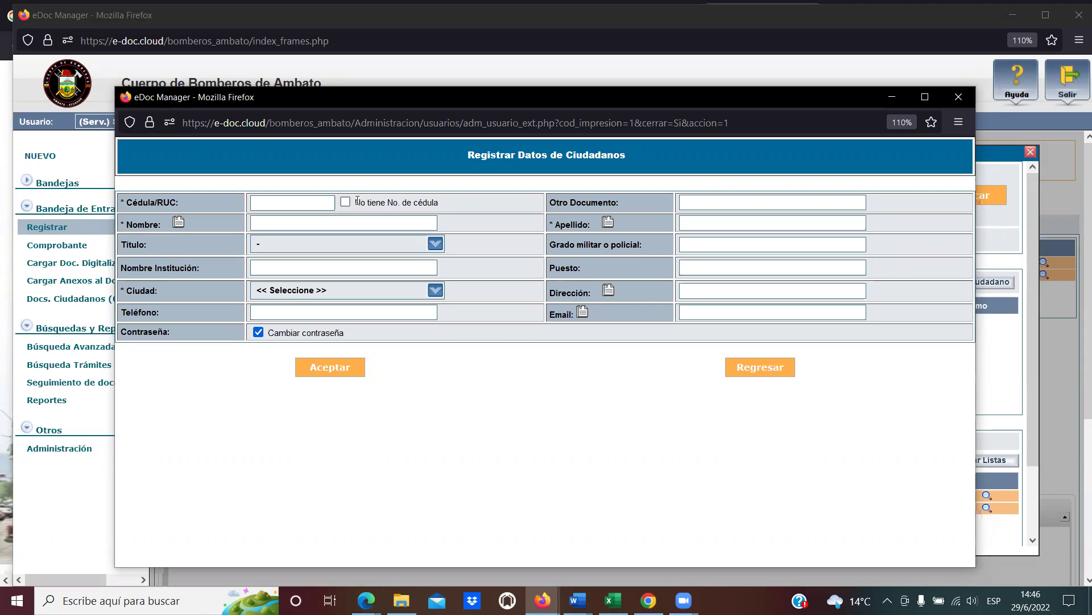
left_click(357, 202)
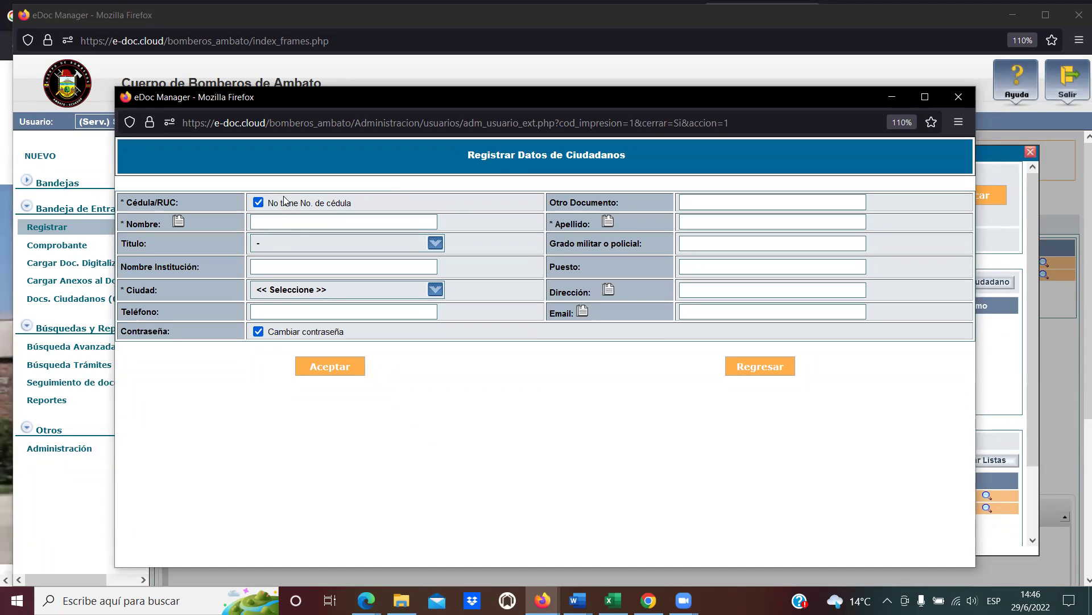
left_click(705, 200)
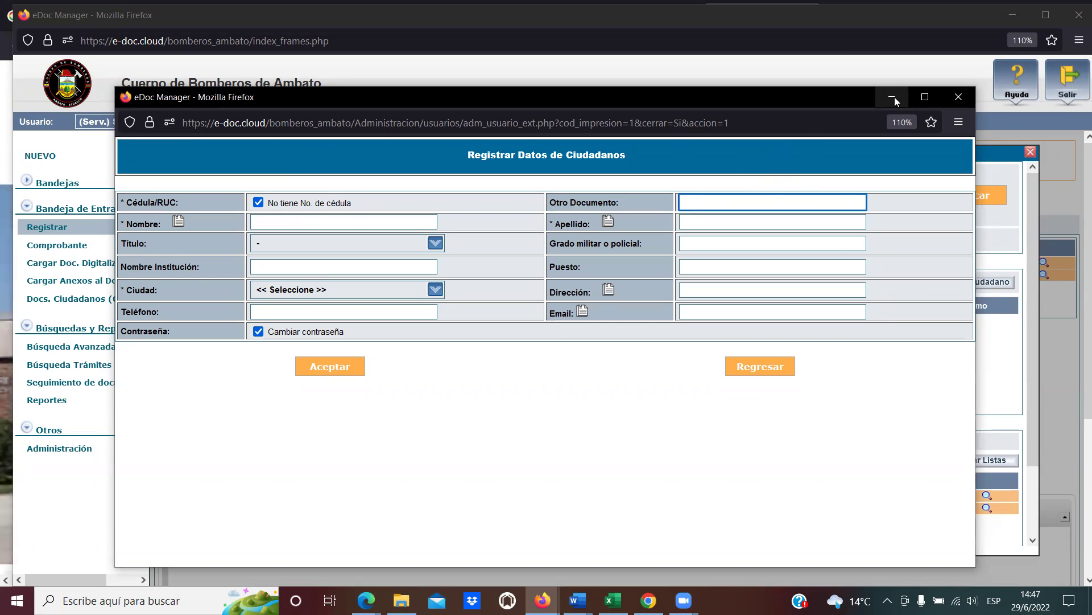
Close the unsaved citizen form and rerun the search with the current Datos Usuario value.
left_click(956, 98)
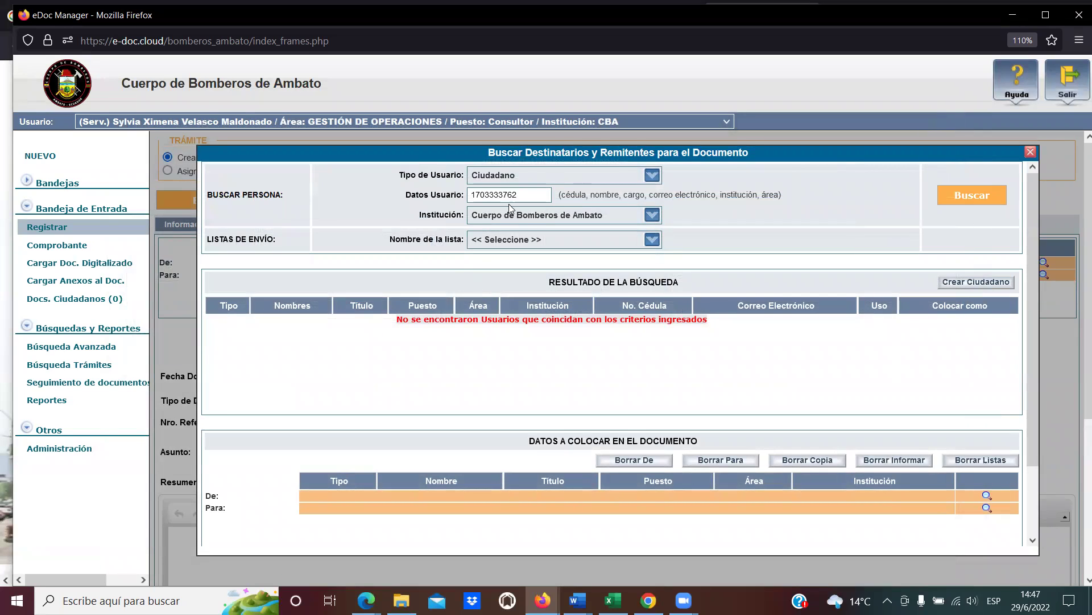
left_click(523, 194)
double_click(523, 195)
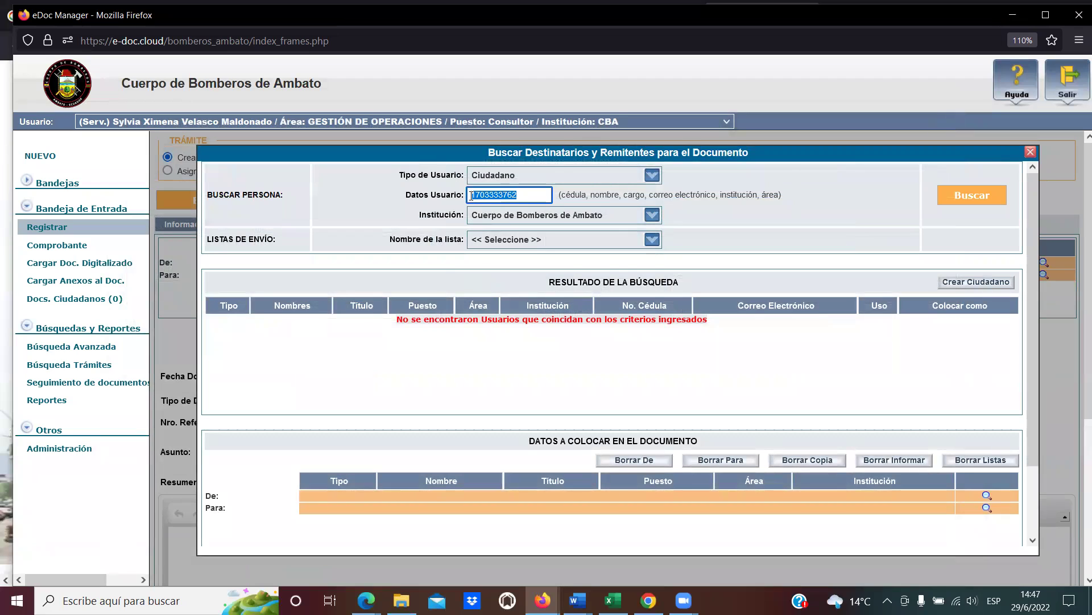
left_click(949, 204)
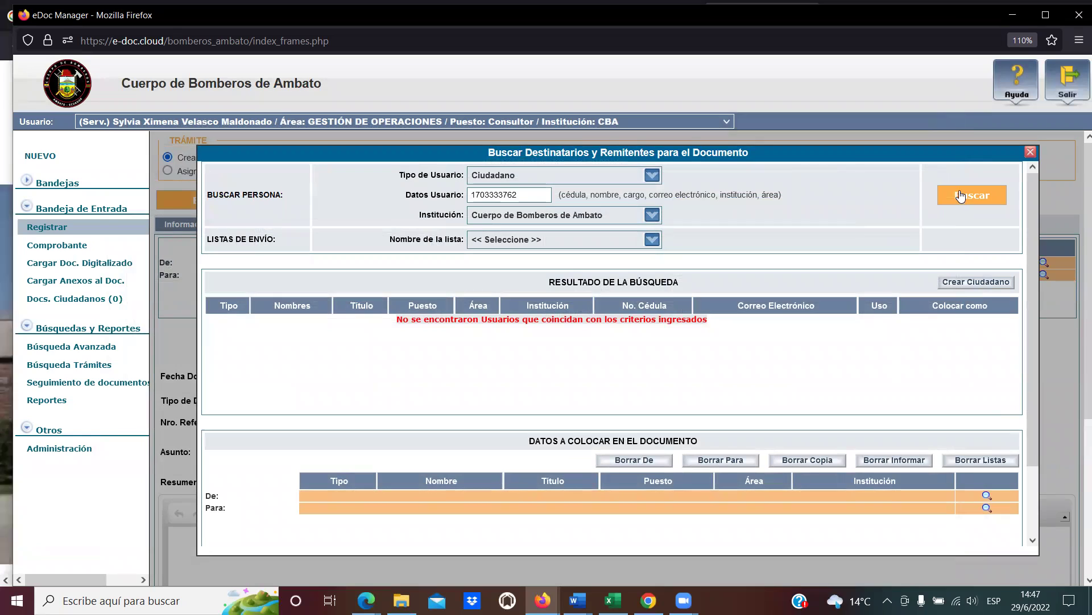
Search again using the citizen's corrected ID number, then close the search window.
left_click(536, 197)
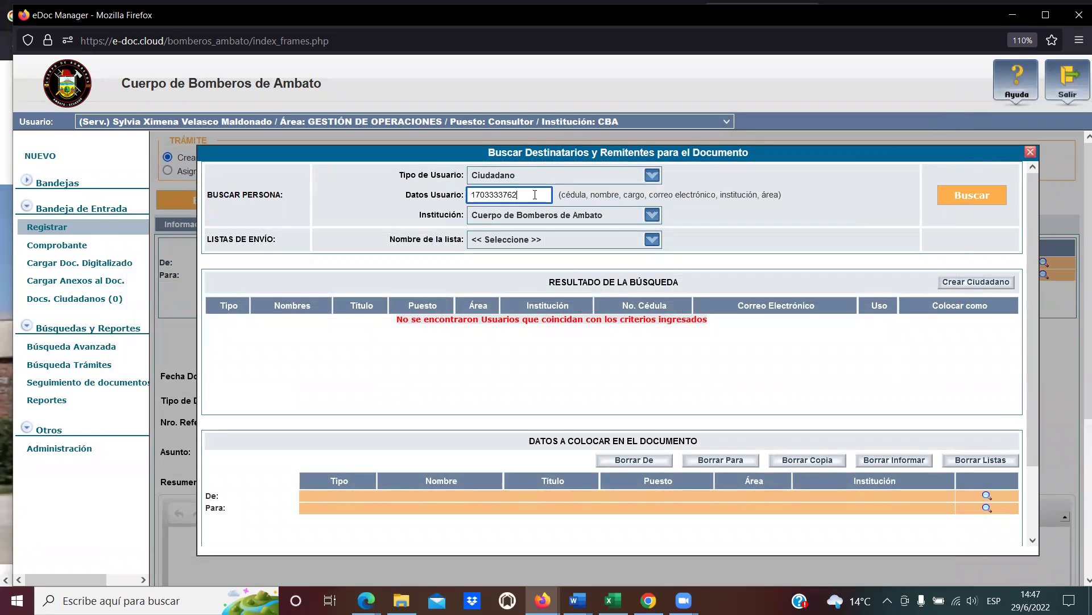
key("ctrl+a")
left_click(969, 206)
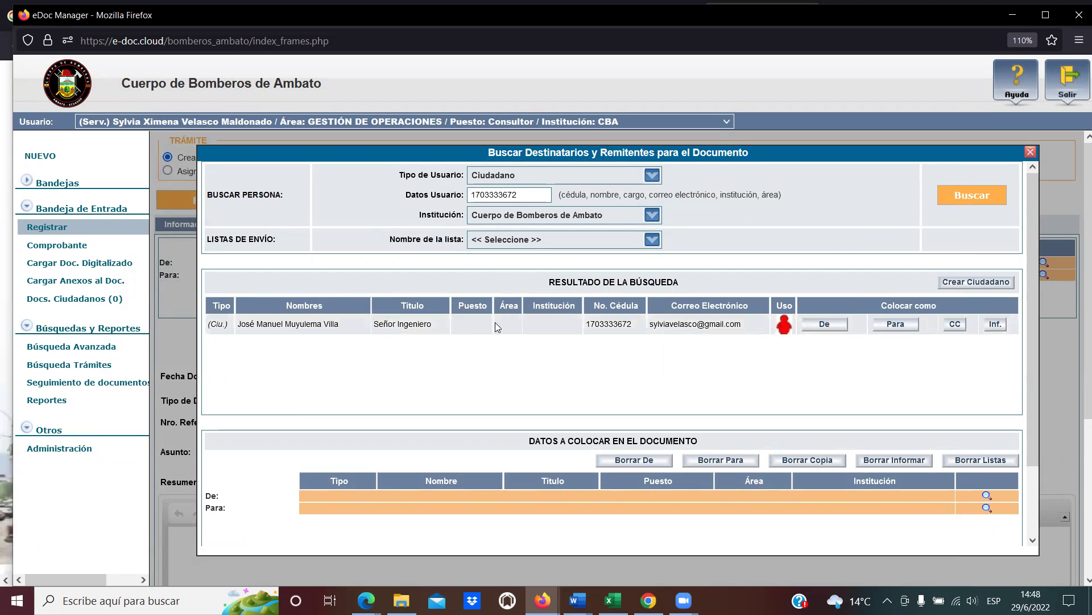
left_click_drag(519, 196, 471, 196)
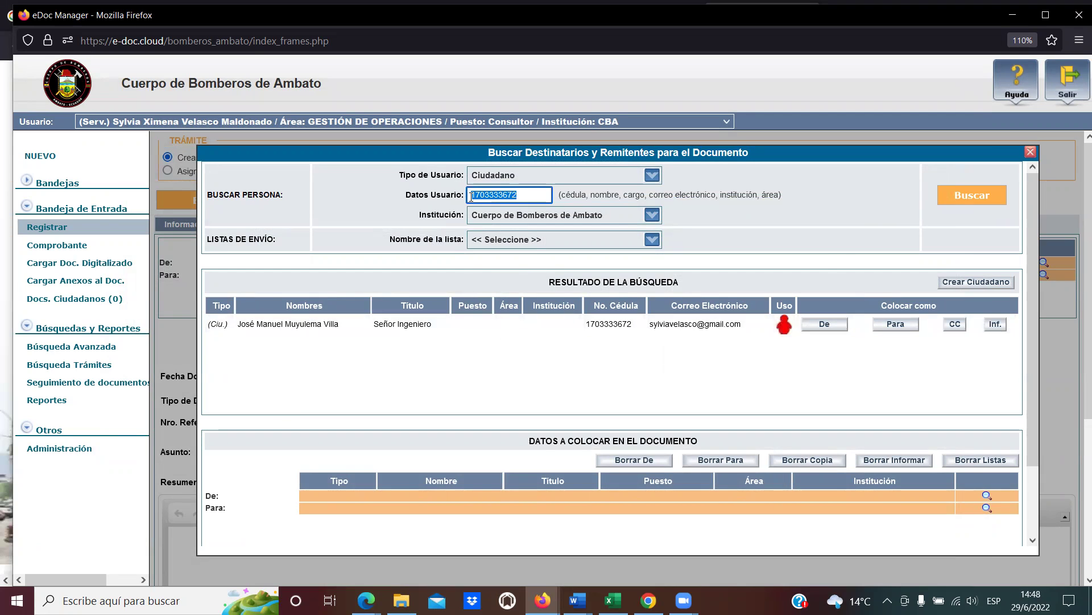
left_click(471, 197)
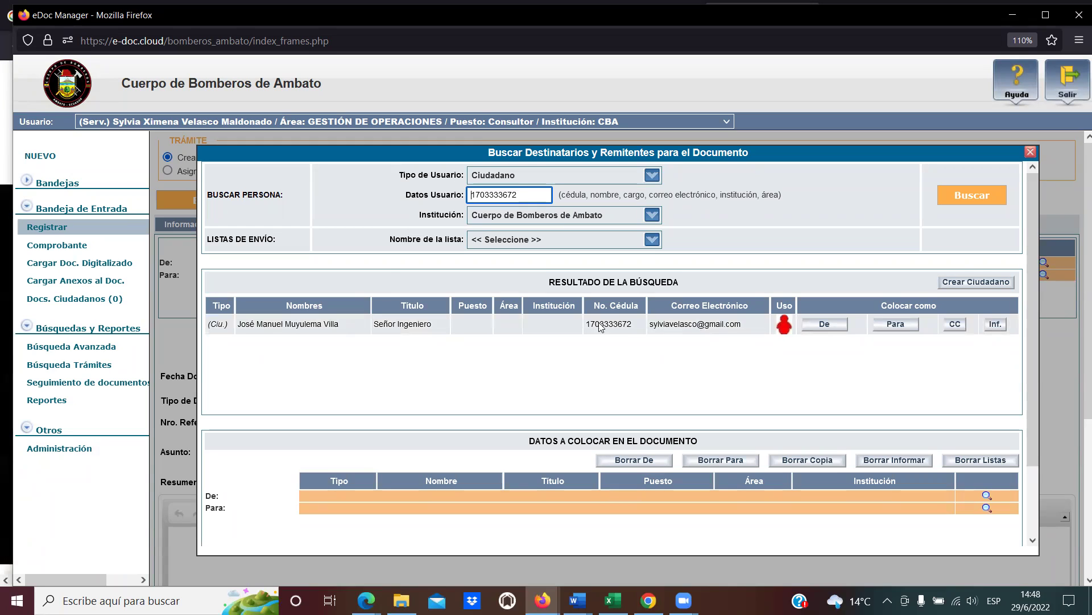
left_click(1030, 153)
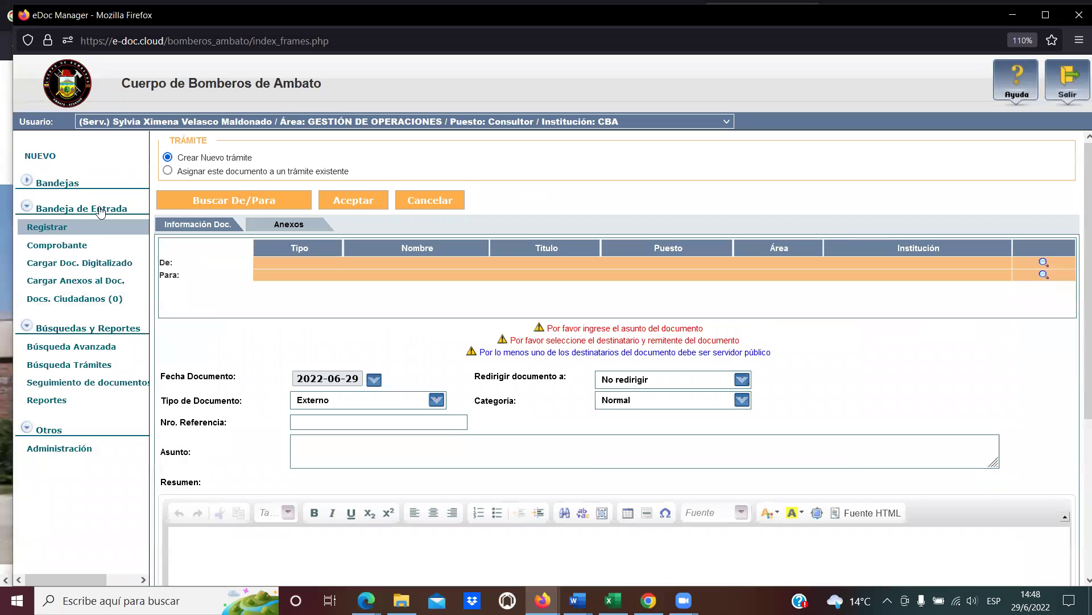
Reopen the recipient search, restrict Tipo de Usuario to Ciudadano, and start a new citizen registration.
left_click(226, 203)
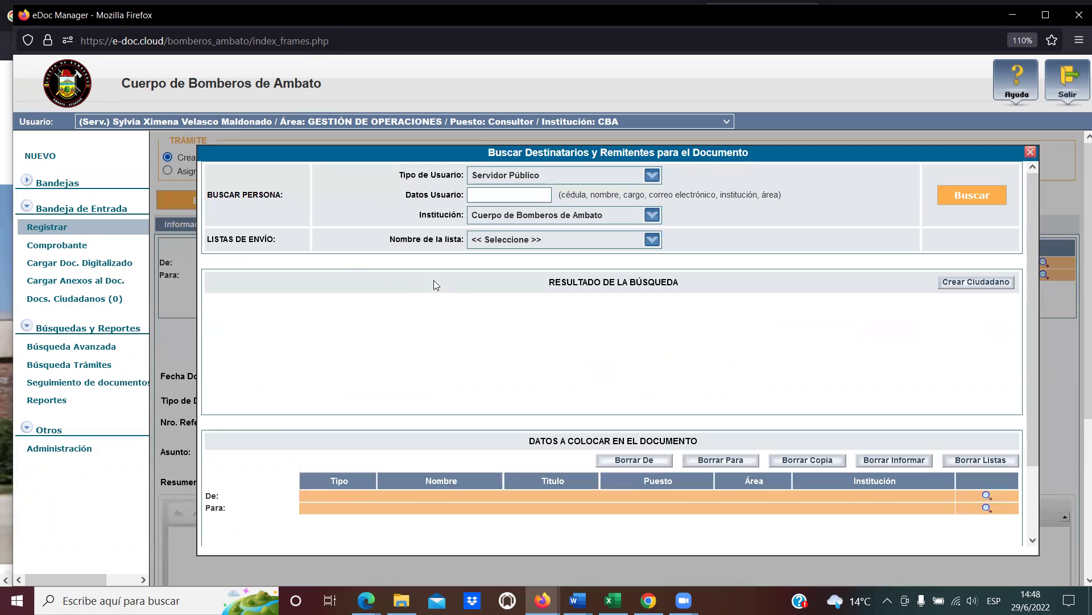
left_click(648, 175)
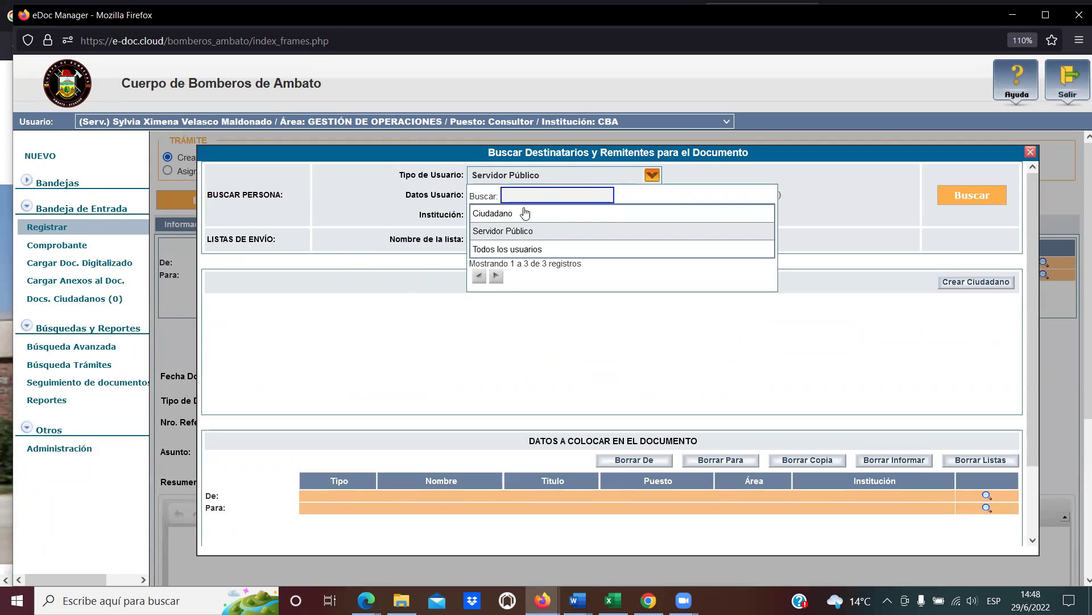
left_click(492, 213)
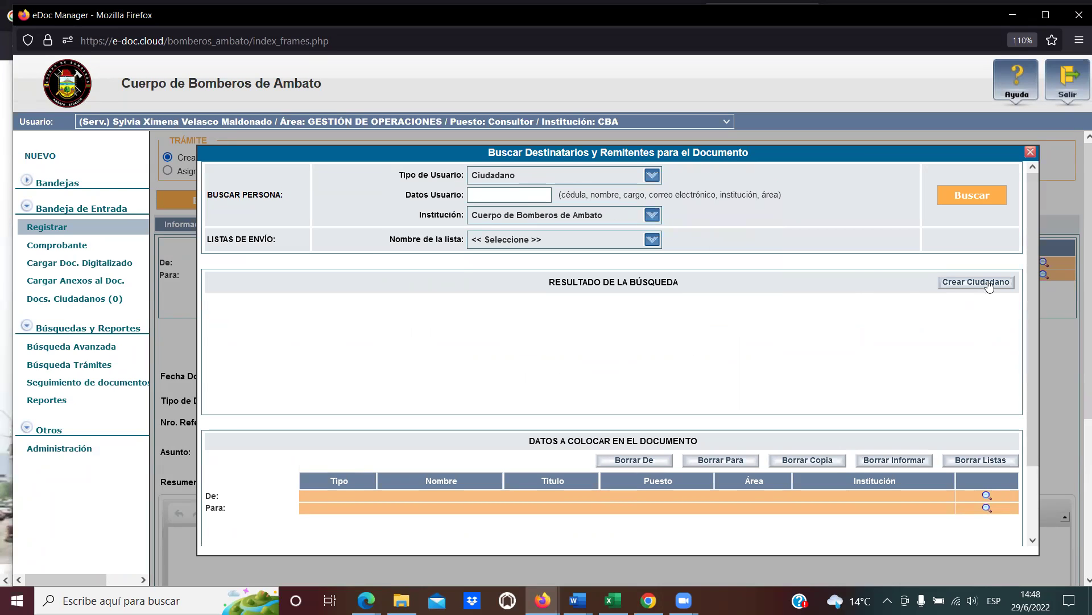
left_click(993, 283)
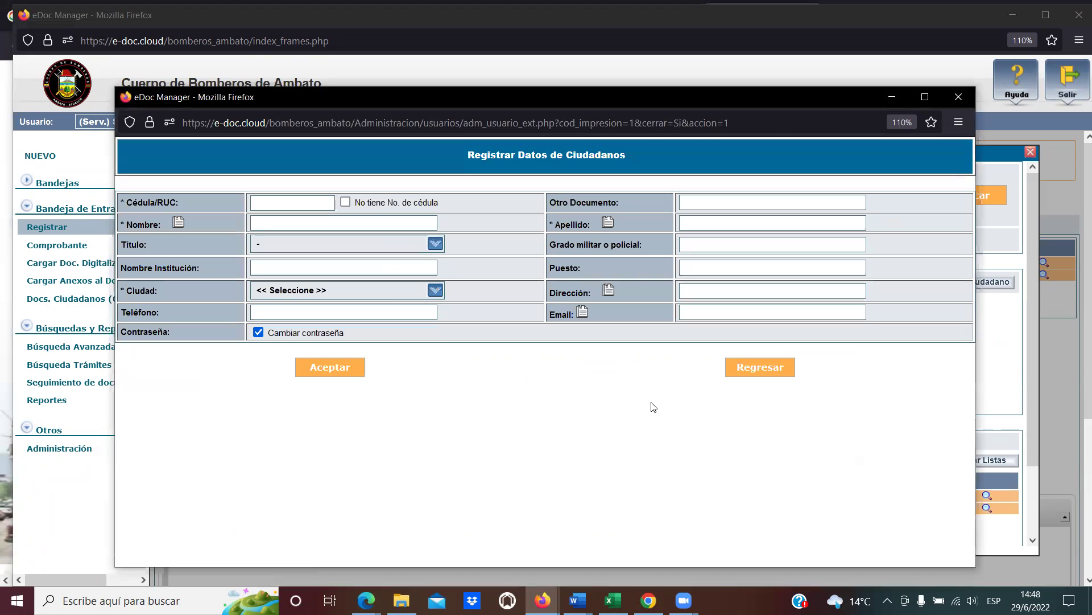
Enter the citizen's ID number in Cédula/RUC, read the duplicate-user warning, then clear the field.
left_click(280, 204)
type("170")
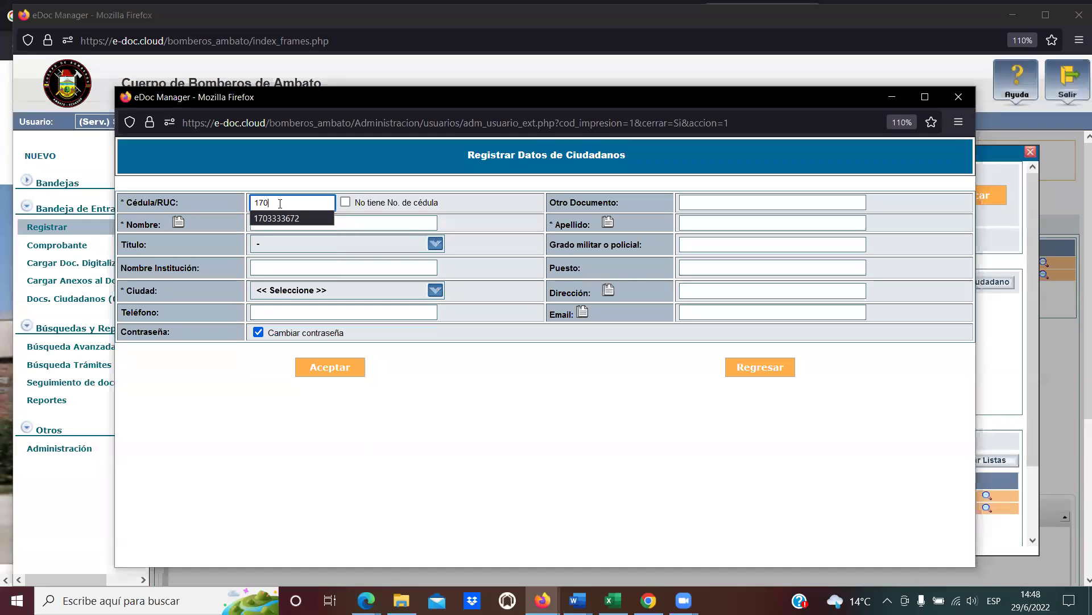
key("Tab")
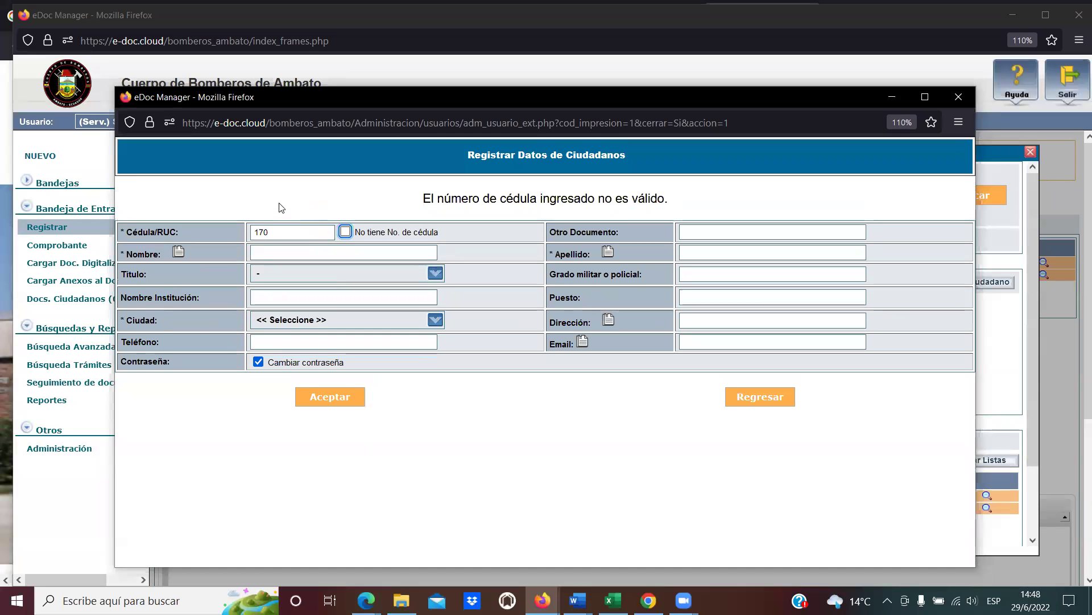
left_click(276, 228)
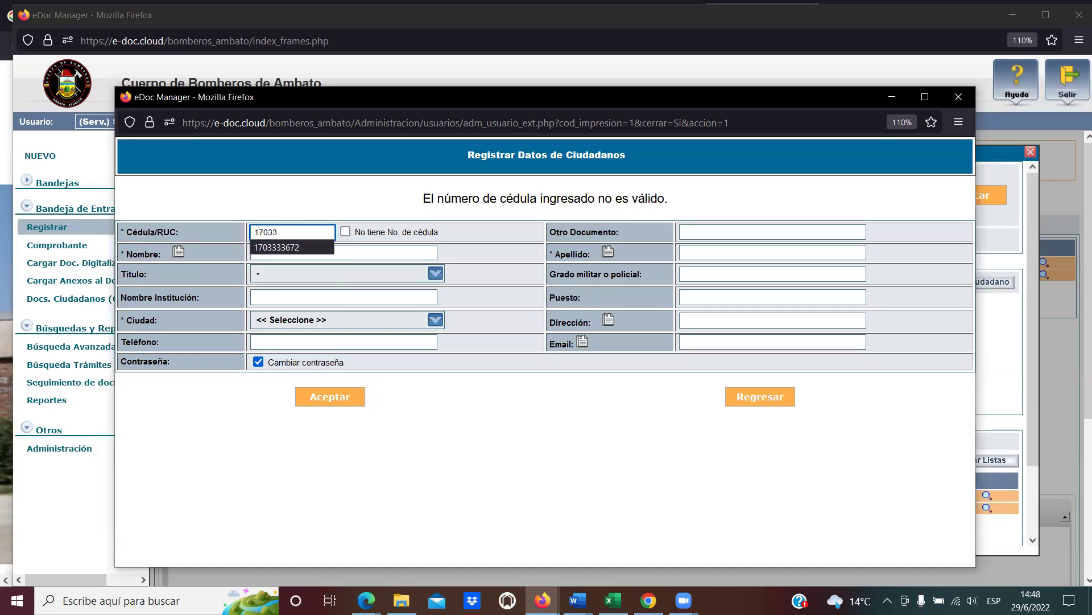
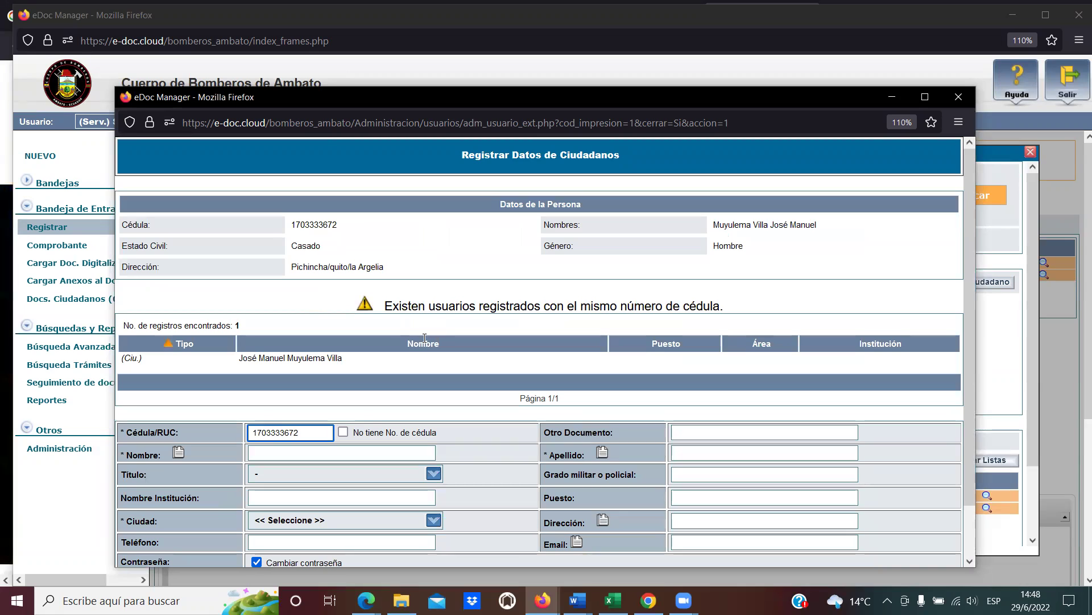
scroll(518, 402, "down", 2)
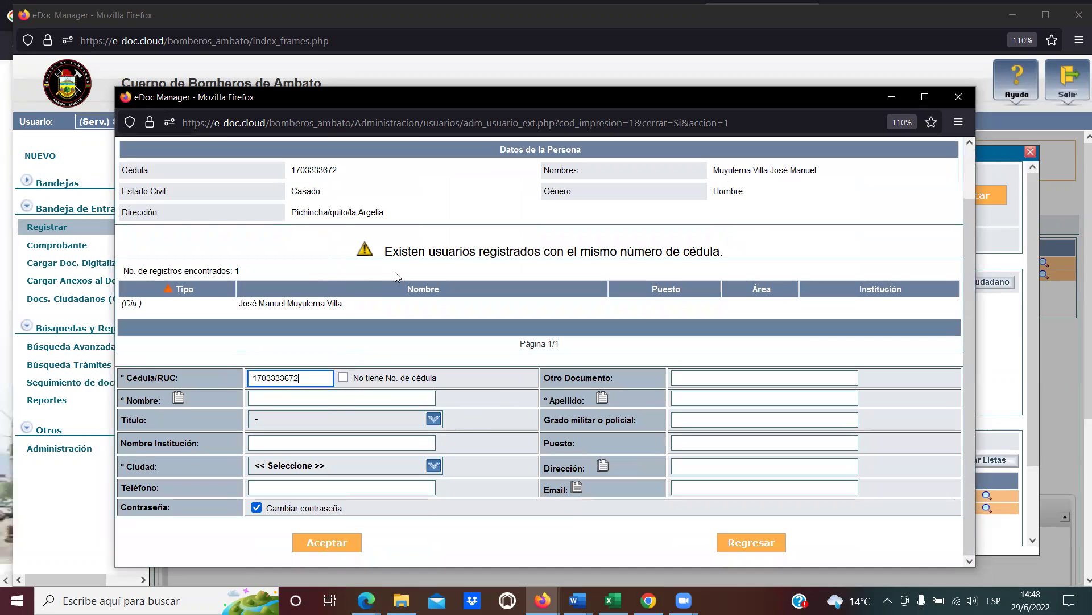
left_click_drag(385, 251, 727, 255)
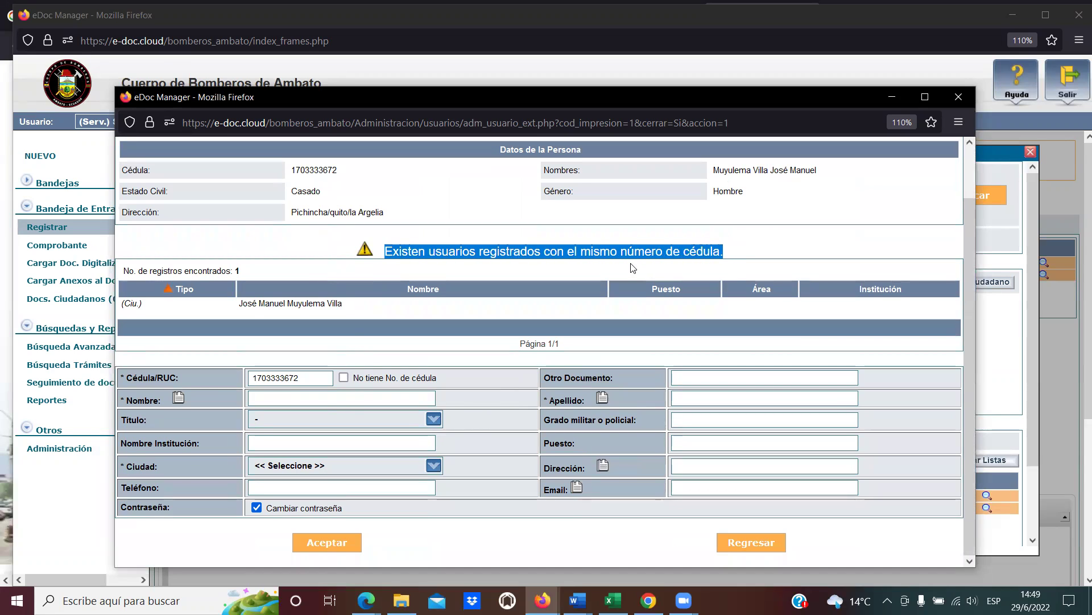
left_click(632, 265)
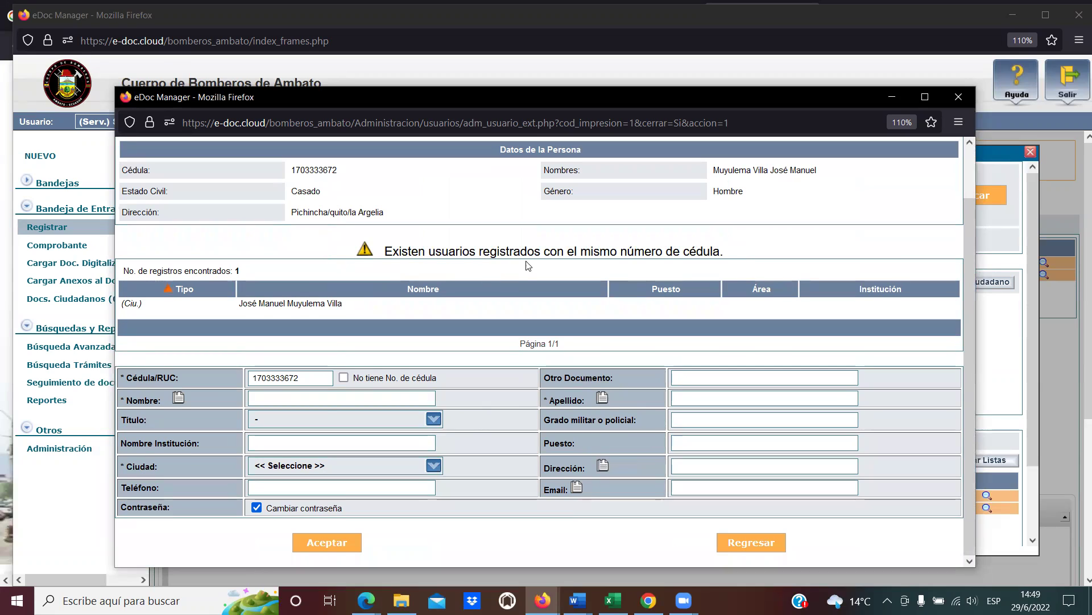
double_click(305, 379)
key("BackSpace")
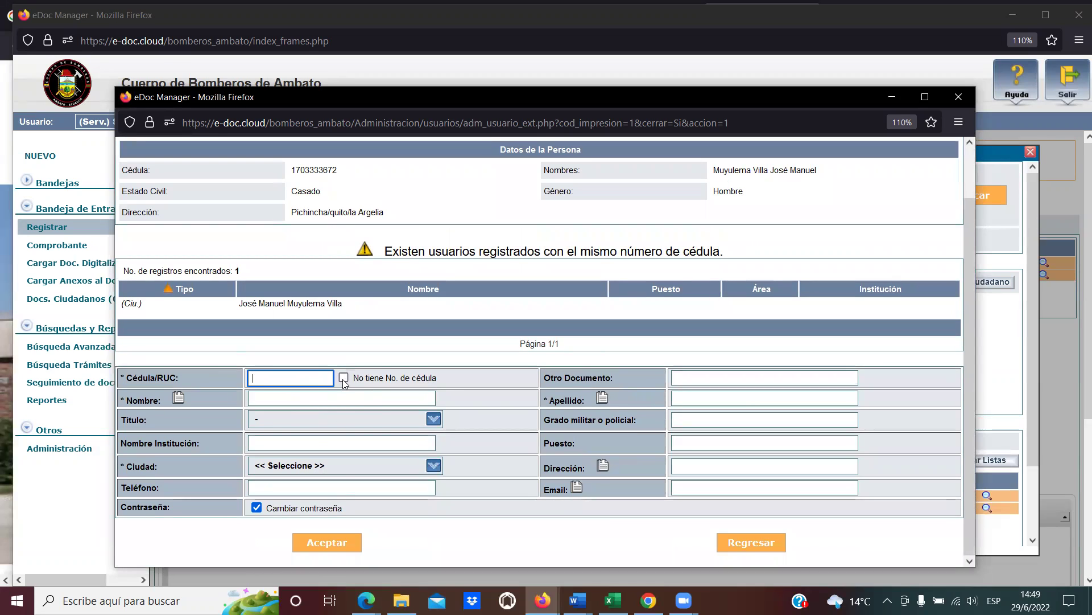
key("Tab")
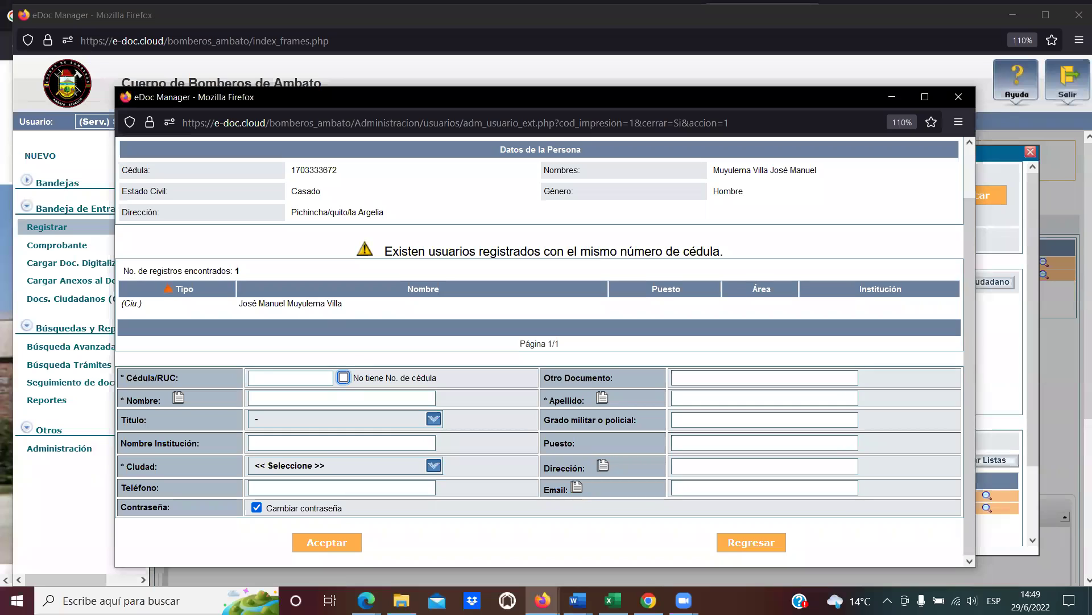
Reopen a fresh citizen registration form with 'No tiene No. de cédula' ticked.
left_click(962, 98)
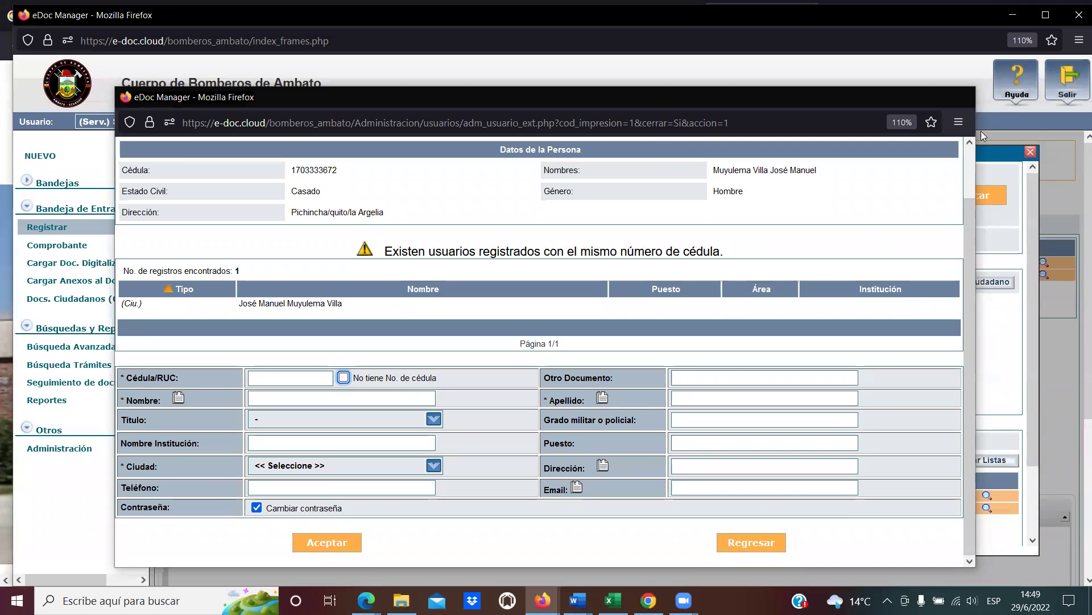
left_click(988, 283)
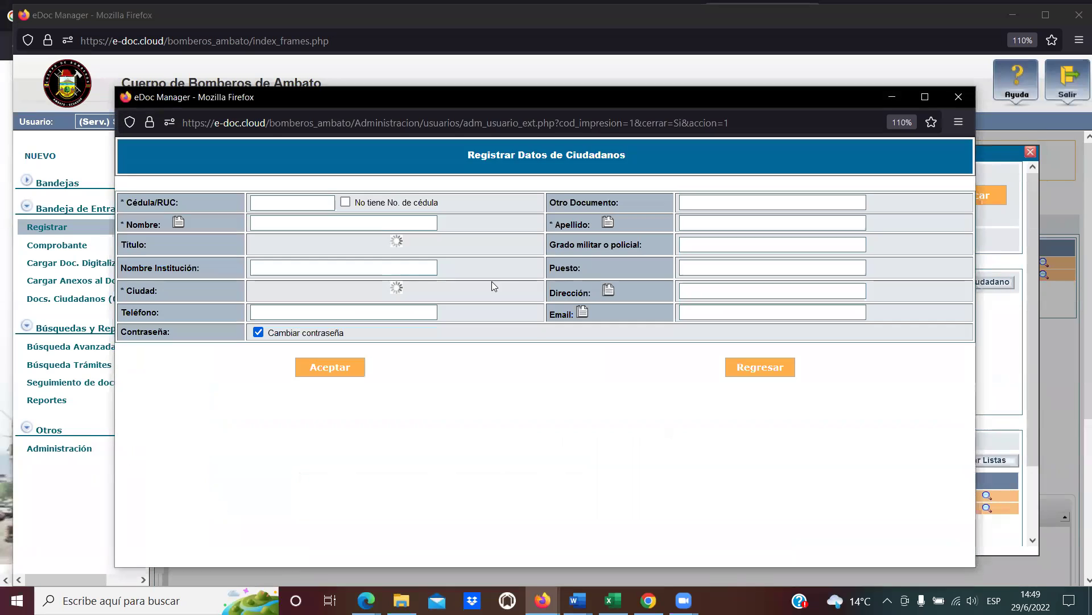
left_click(345, 203)
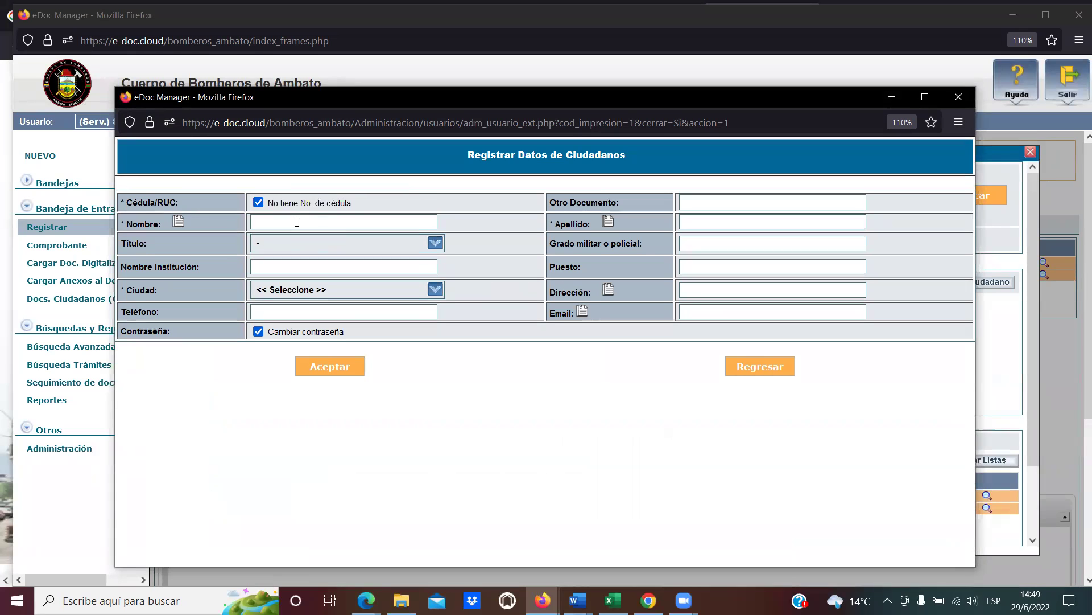
Fill first name and surname from suggestions, set city Pichincha - Puerto Quito, and save.
left_click(350, 226)
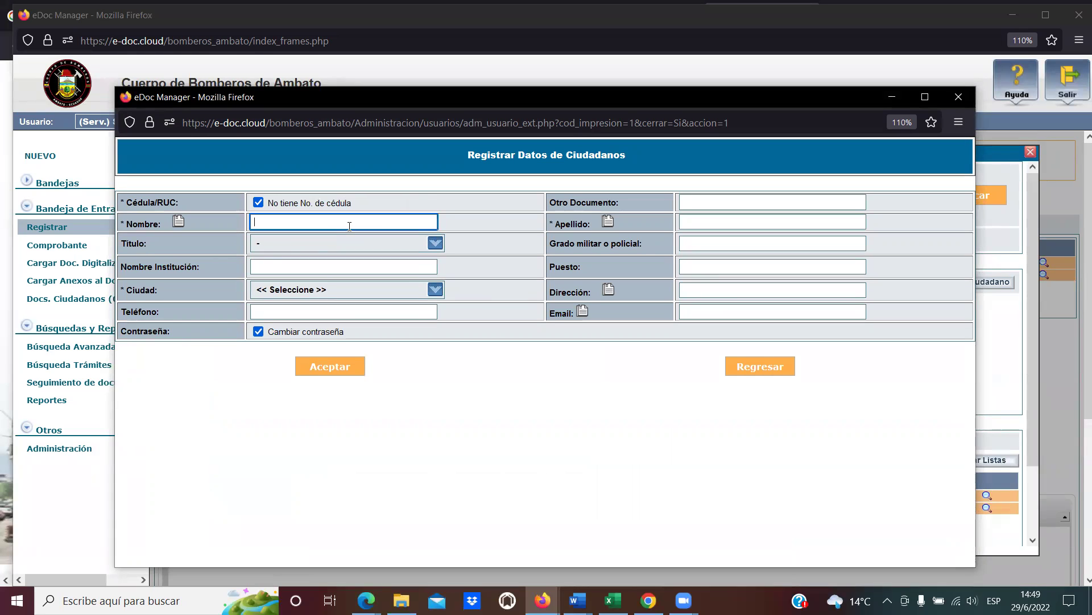
type("J")
key("Down")
key("Down")
key("Tab")
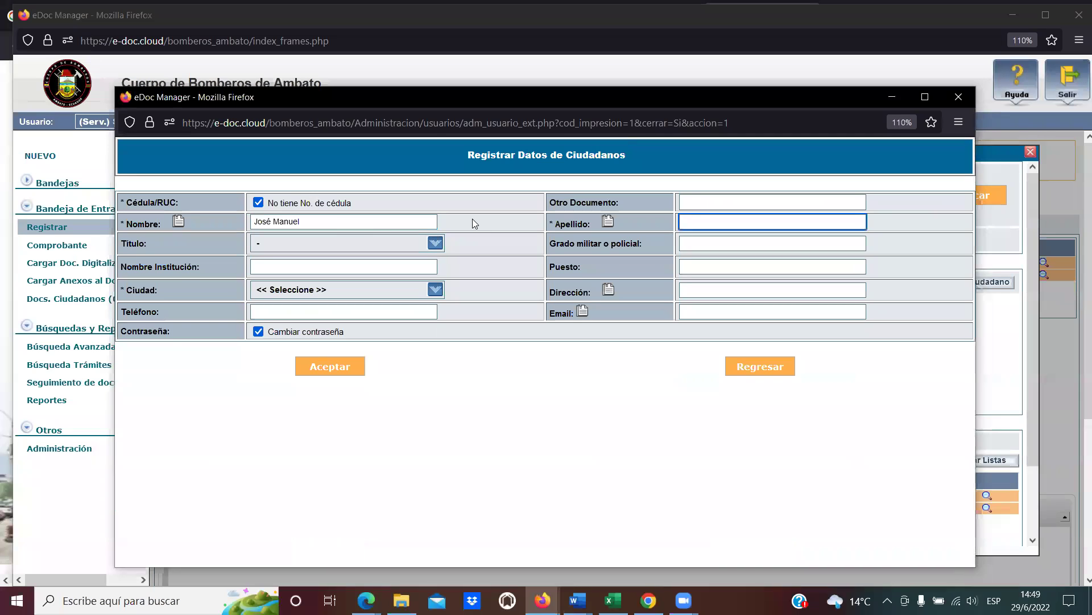
type("Mu")
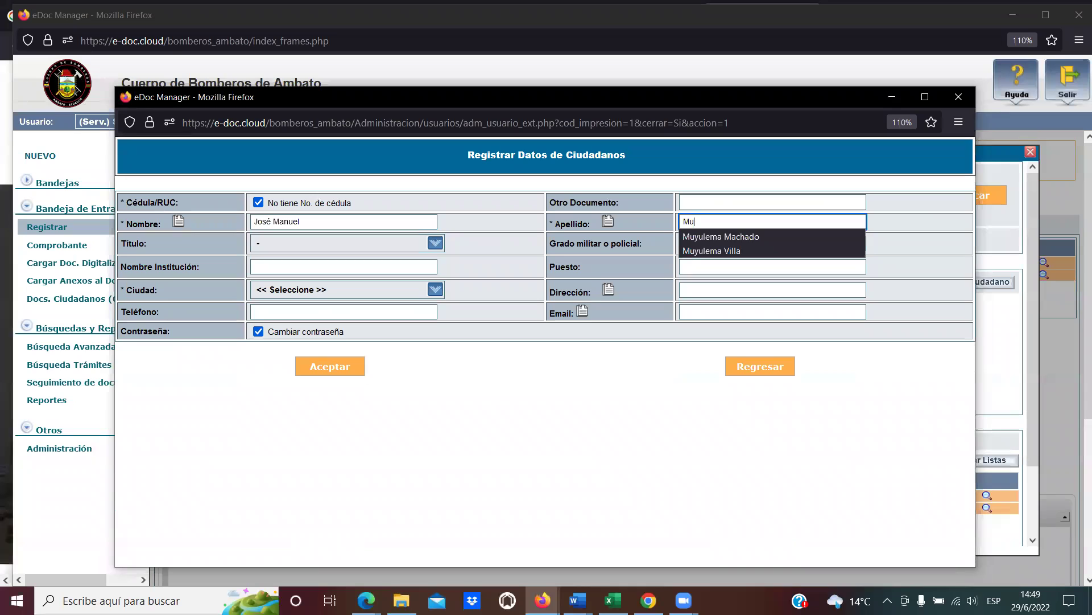
key("Down")
key("Down")
key("Tab")
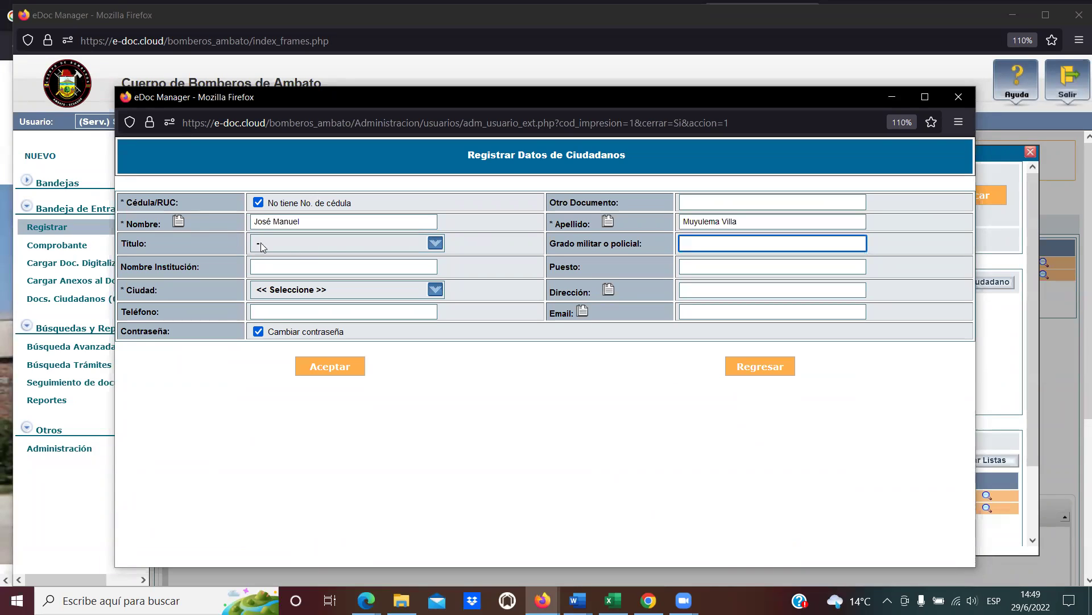
left_click(293, 290)
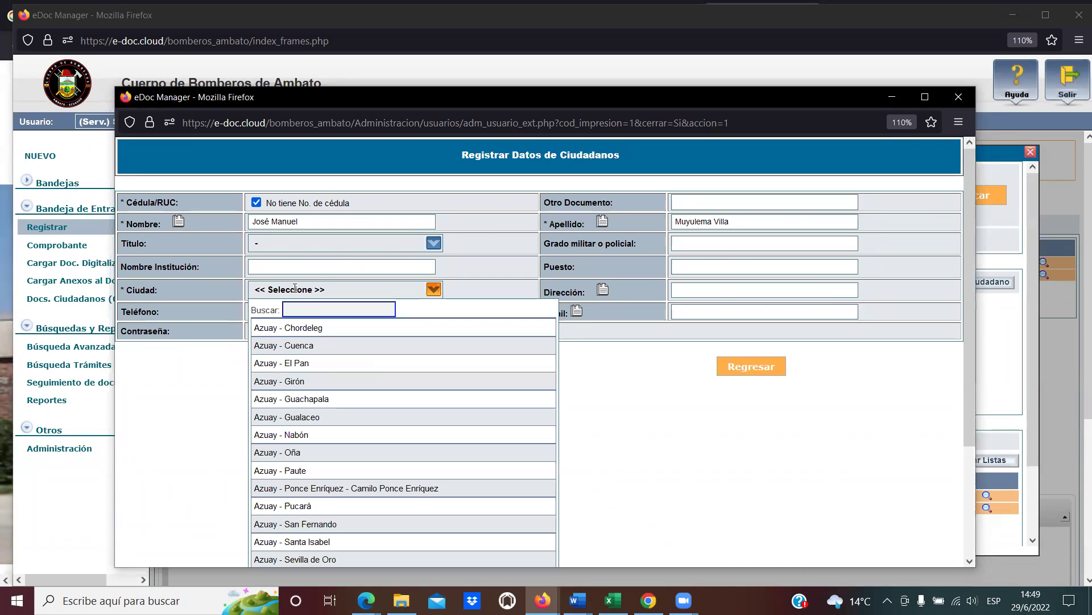
type("quito")
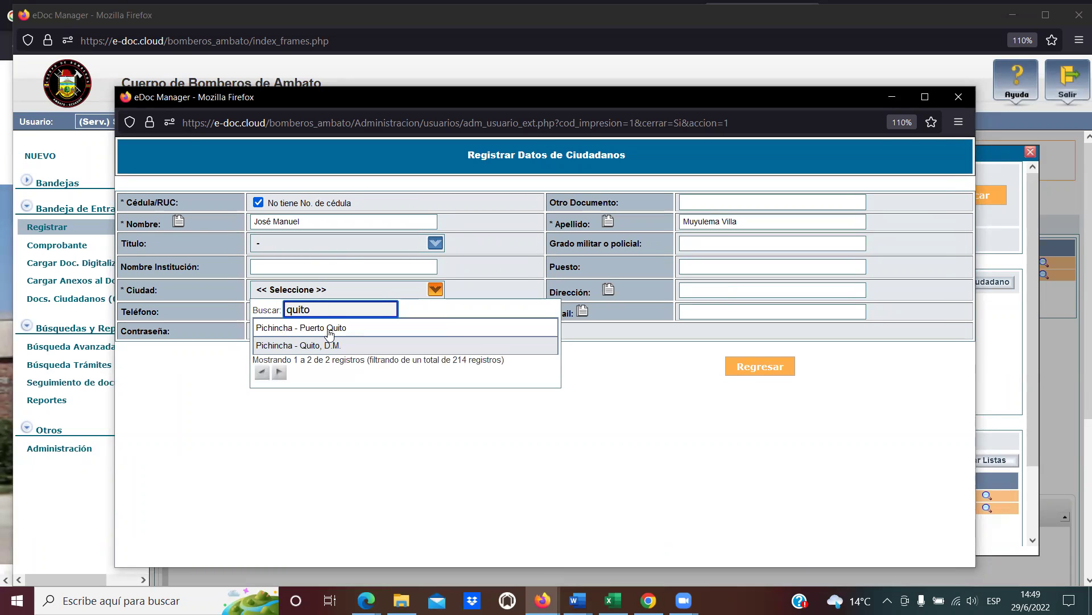
left_click(327, 329)
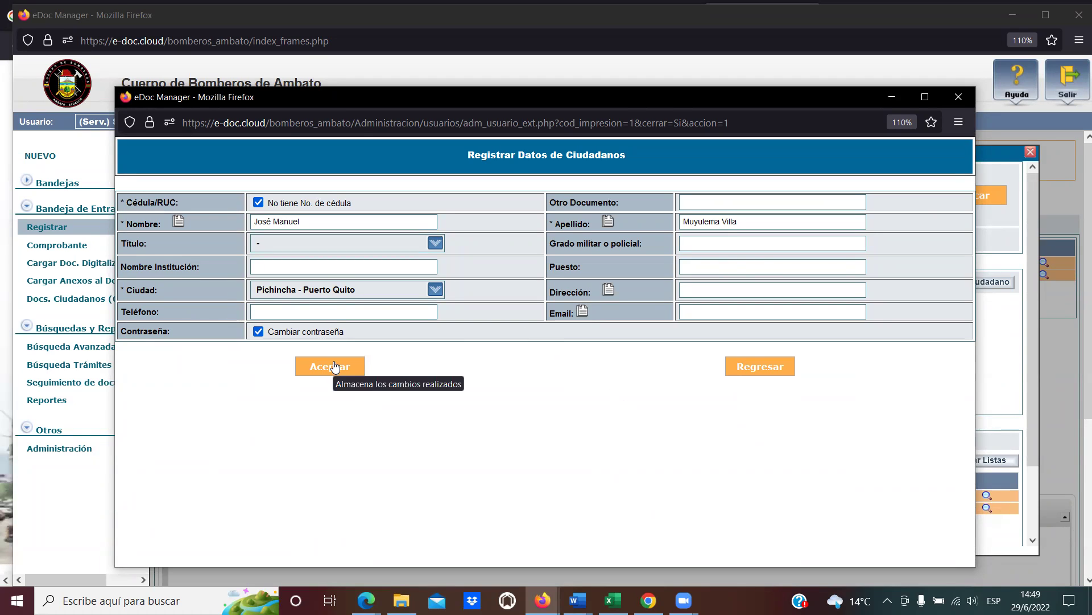
left_click(338, 364)
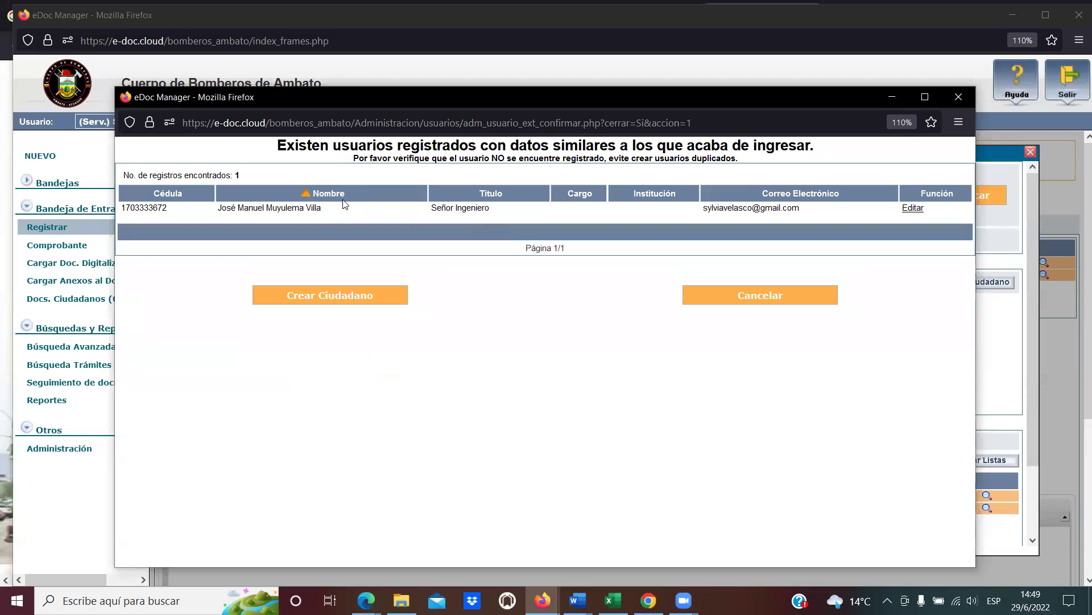
left_click_drag(325, 211, 221, 208)
left_click(223, 208)
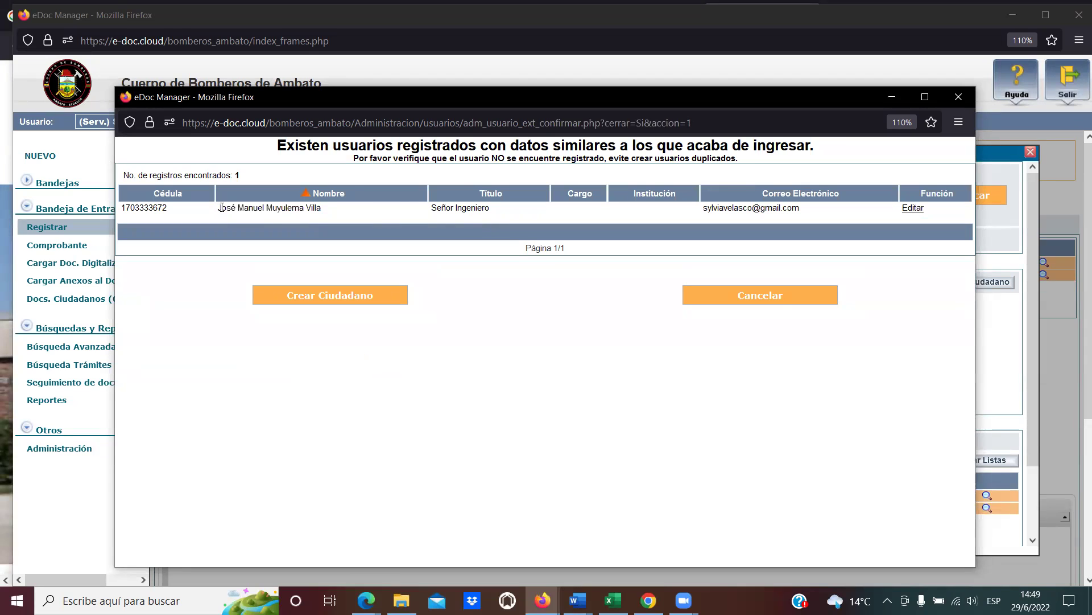
left_click_drag(358, 146, 661, 146)
left_click(662, 146)
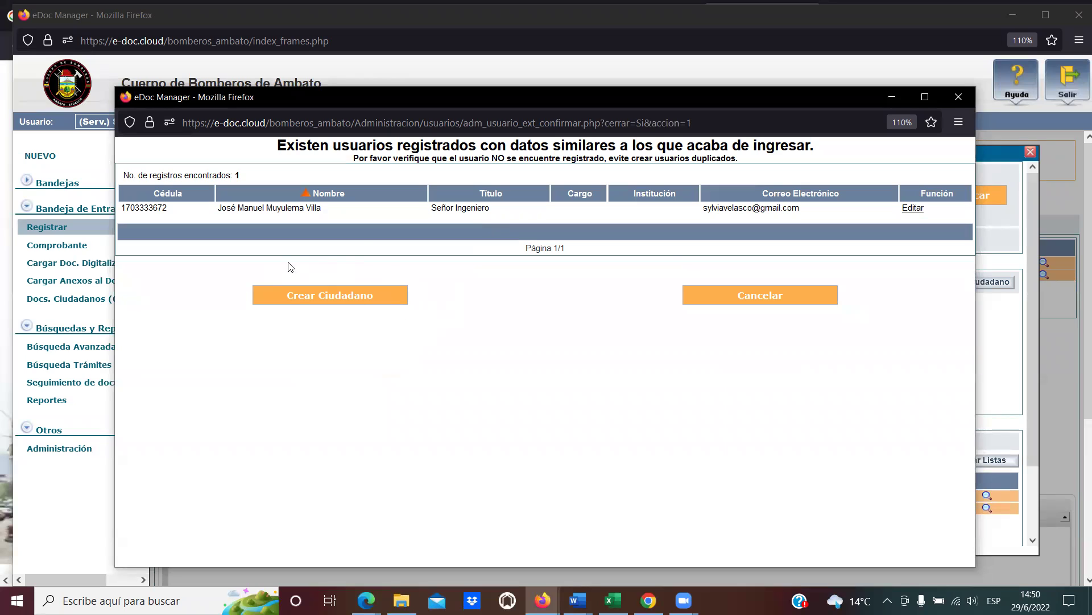
left_click_drag(222, 207, 346, 208)
left_click(346, 208)
left_click_drag(499, 213, 428, 215)
left_click(429, 217)
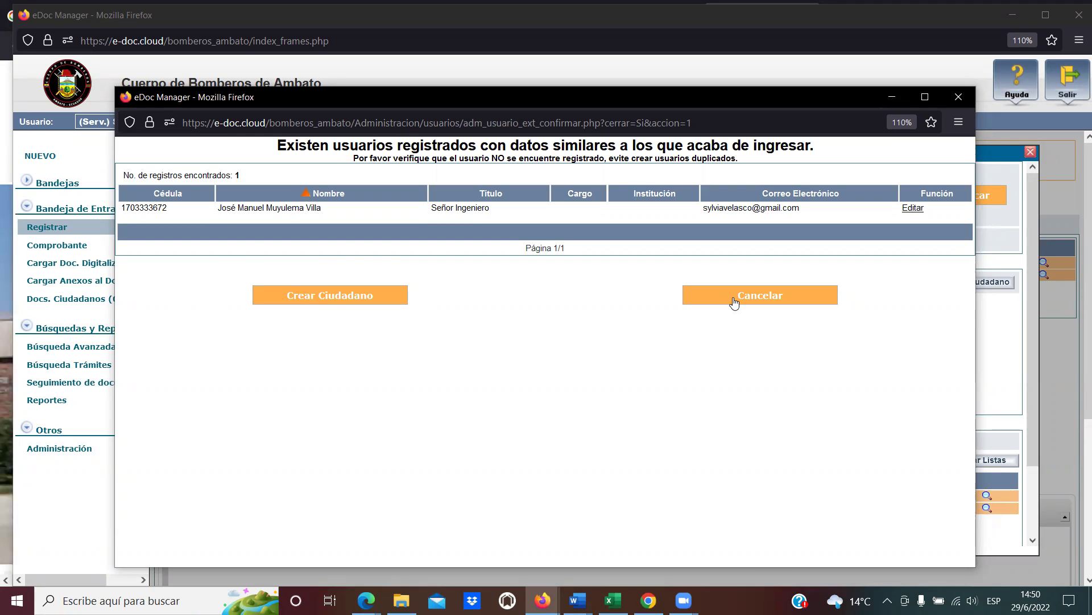
Close the similar-users window and search Datos Usuario by the citizen's ID number.
left_click(958, 97)
left_click(503, 195)
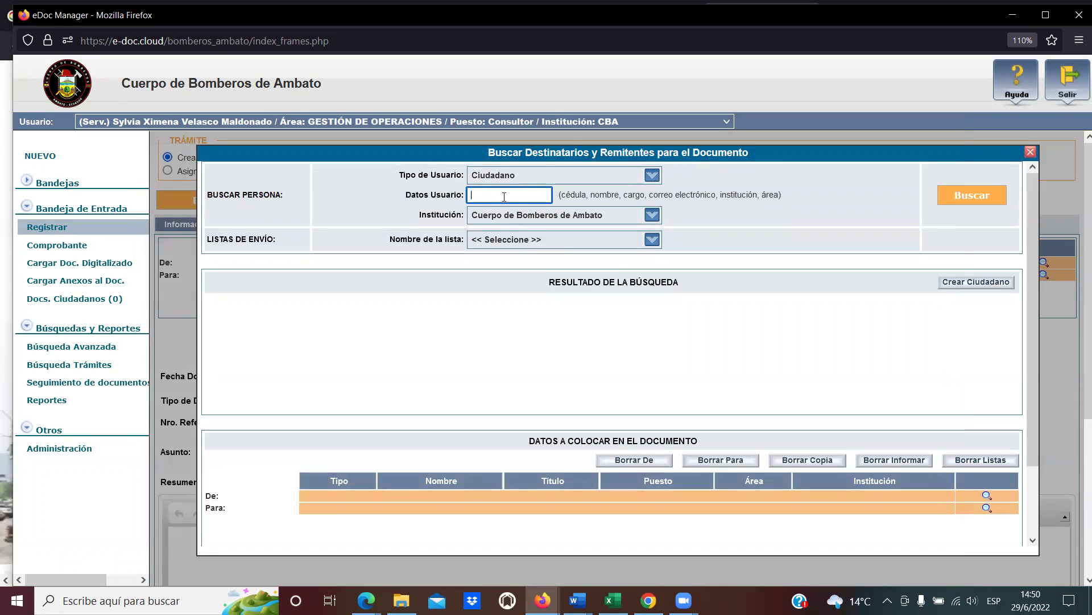
left_click(971, 198)
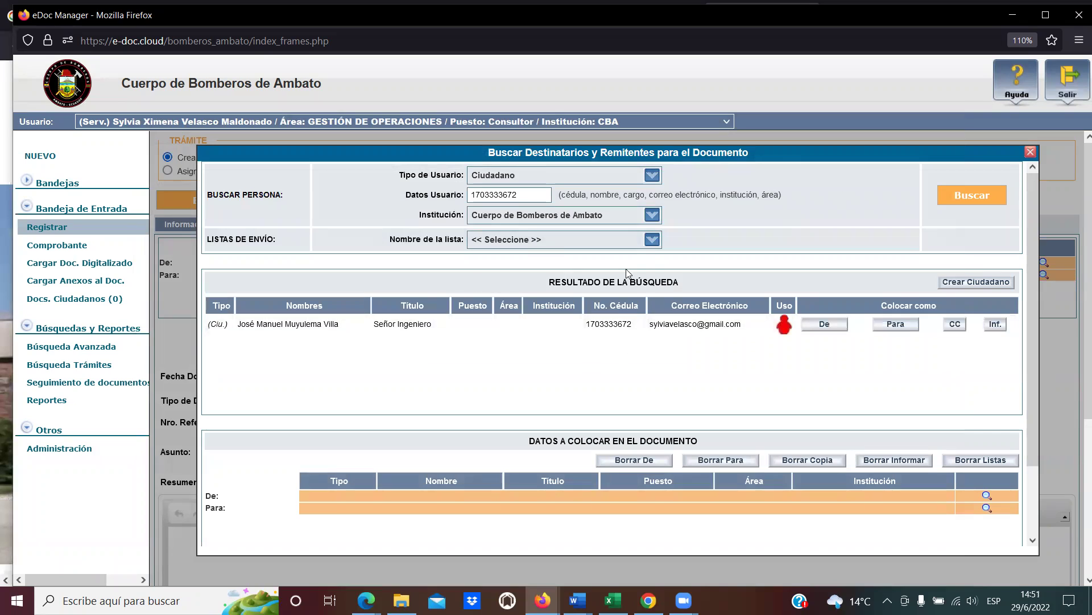
left_click_drag(550, 282, 703, 286)
left_click(704, 286)
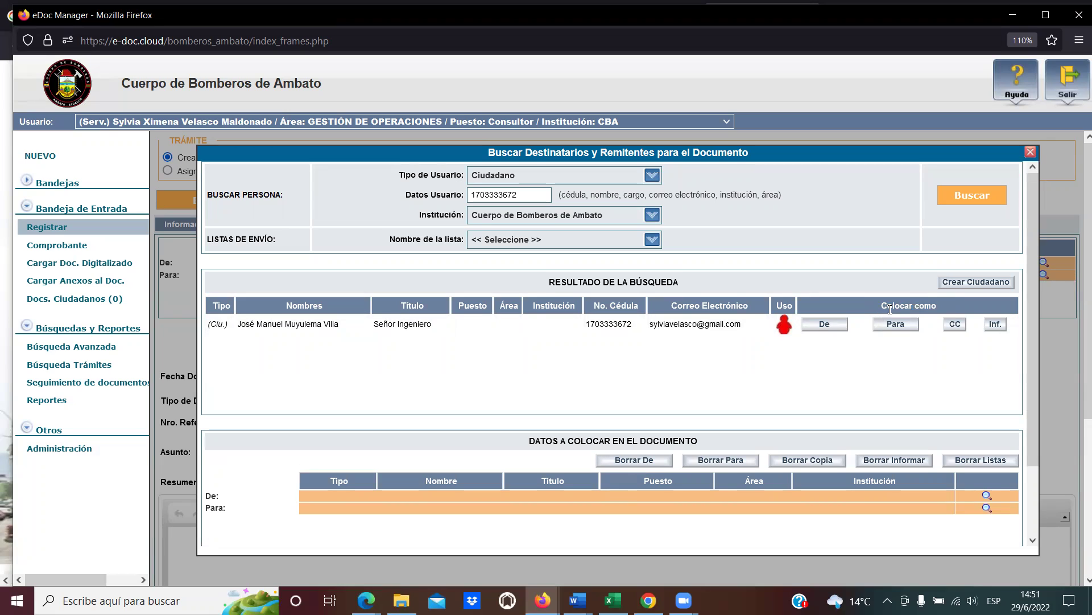
Place the found Señor Ingeniero citizen as the document's sender (De) and check the De row.
left_click(829, 327)
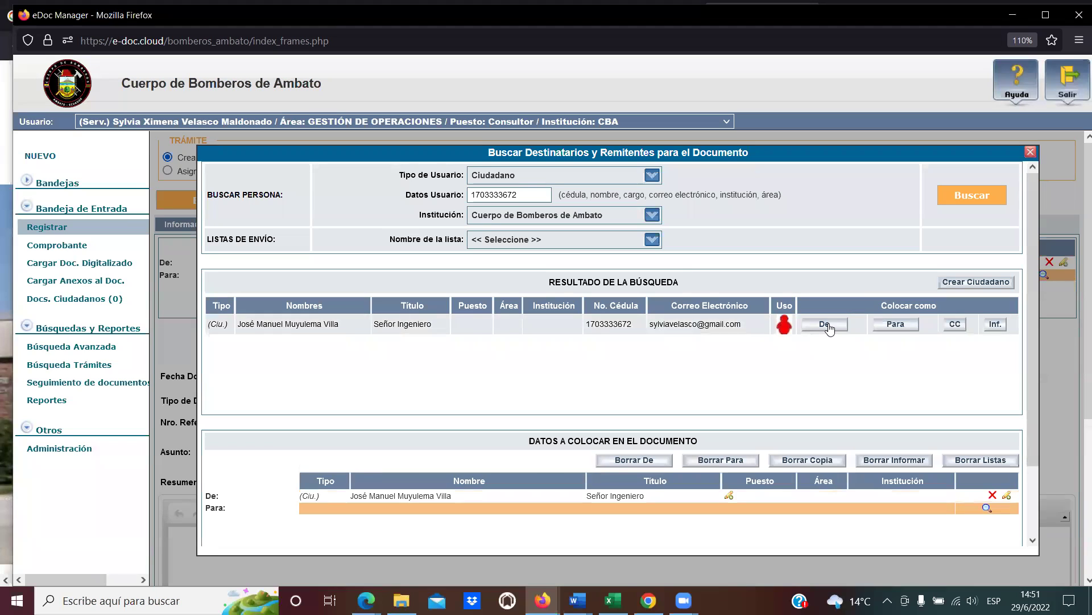
left_click_drag(552, 283, 696, 287)
left_click(702, 282)
left_click_drag(881, 306, 966, 302)
left_click(922, 308)
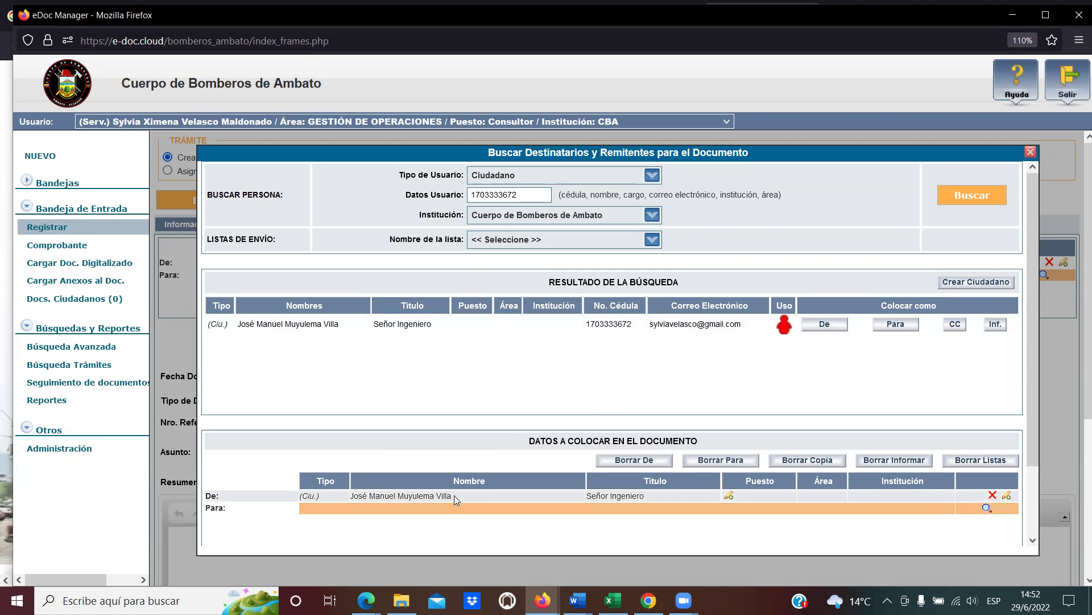
left_click_drag(454, 495, 350, 497)
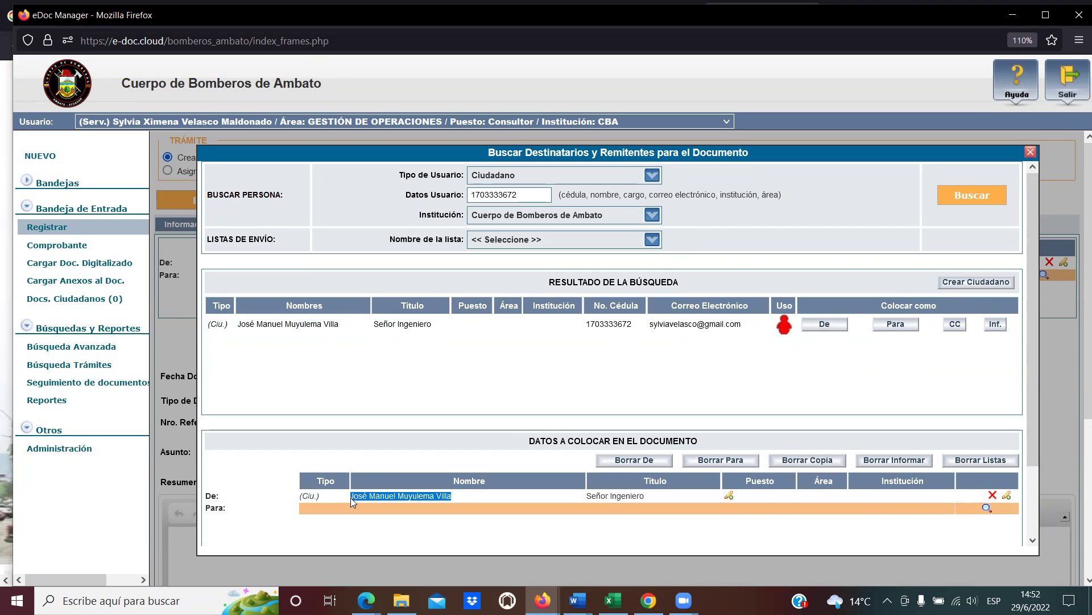
left_click(358, 495)
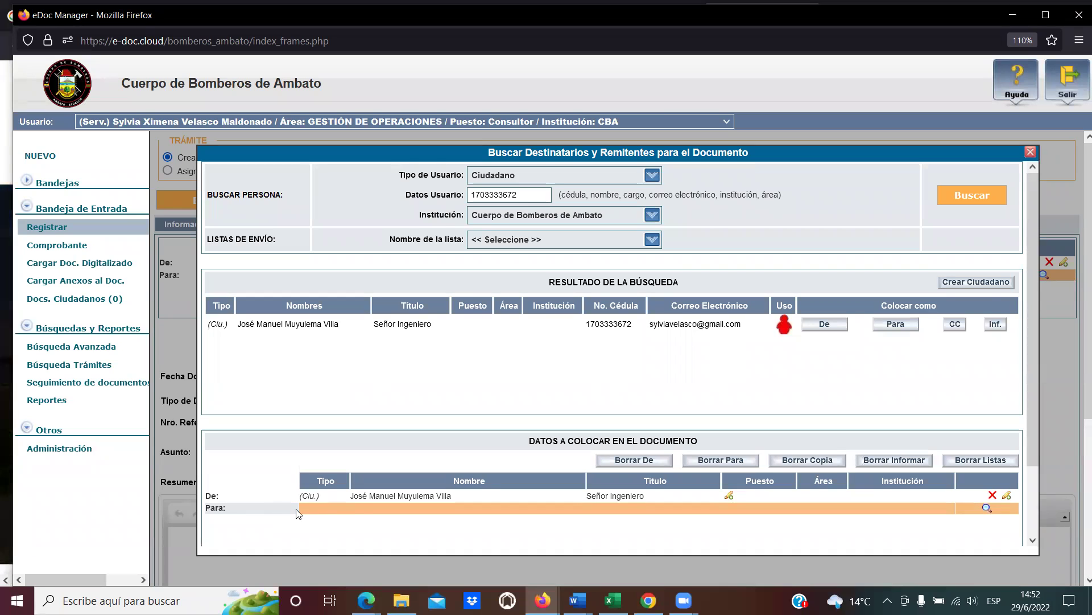
Switch Tipo de Usuario to Servidor Público, clear the old ID value, and search for 'jefe'.
left_click(653, 174)
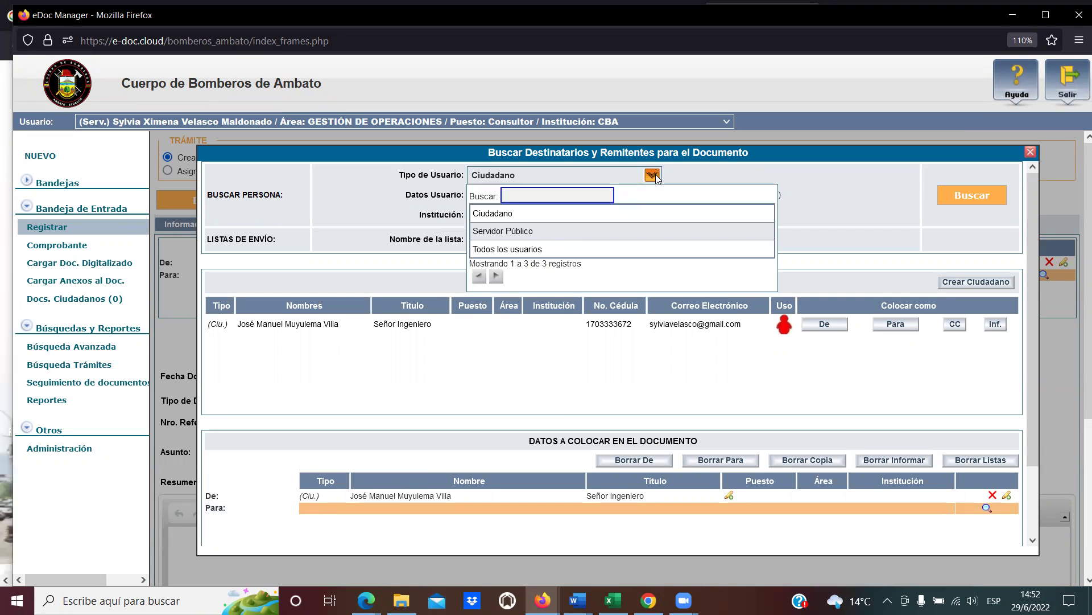
left_click(580, 236)
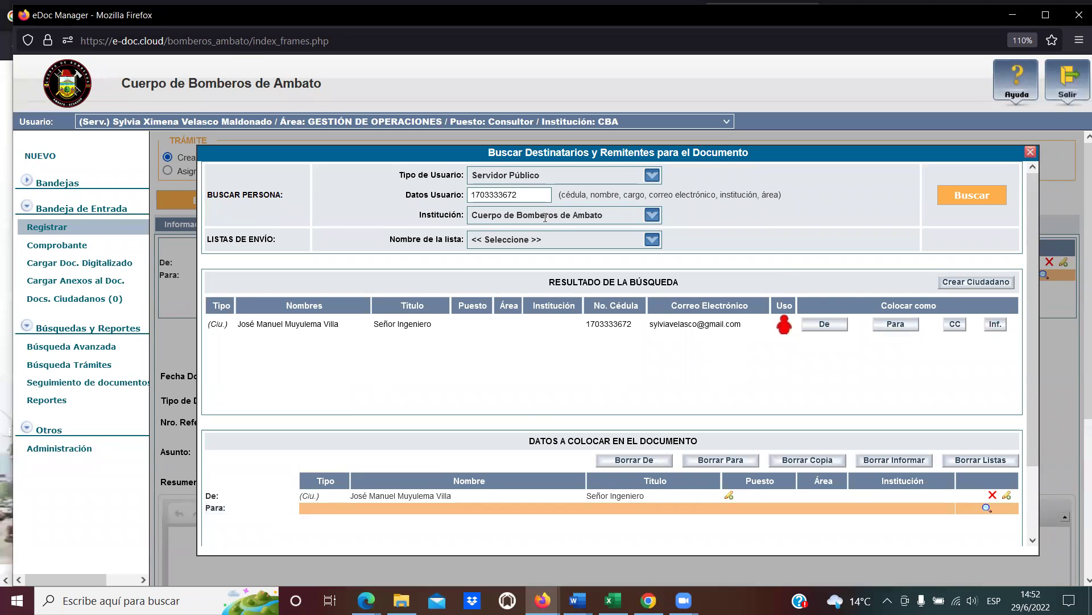
left_click_drag(544, 197, 402, 195)
key("BackSpace")
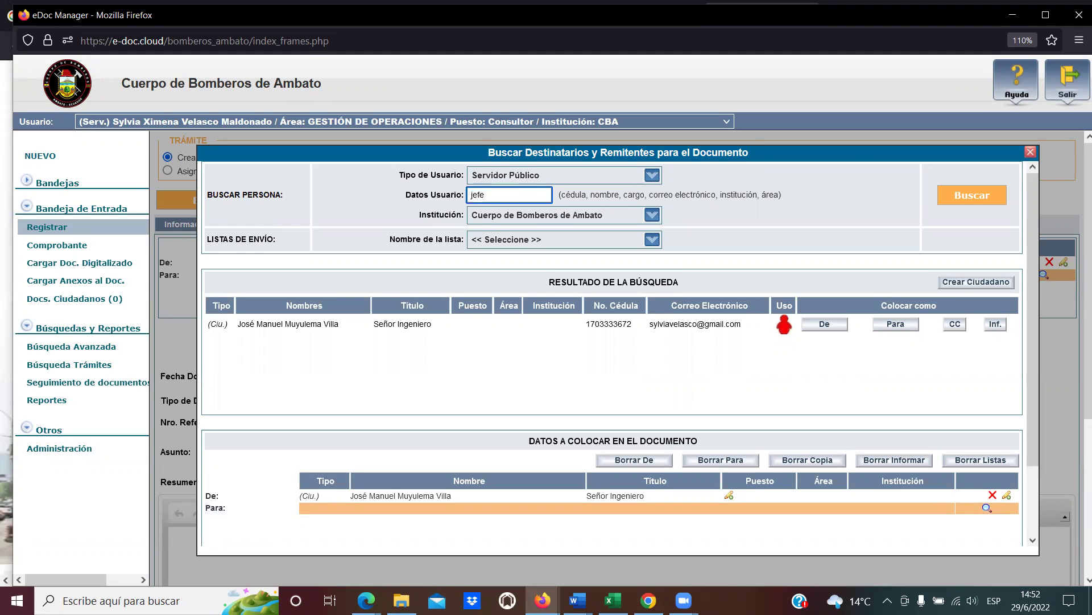
left_click(973, 197)
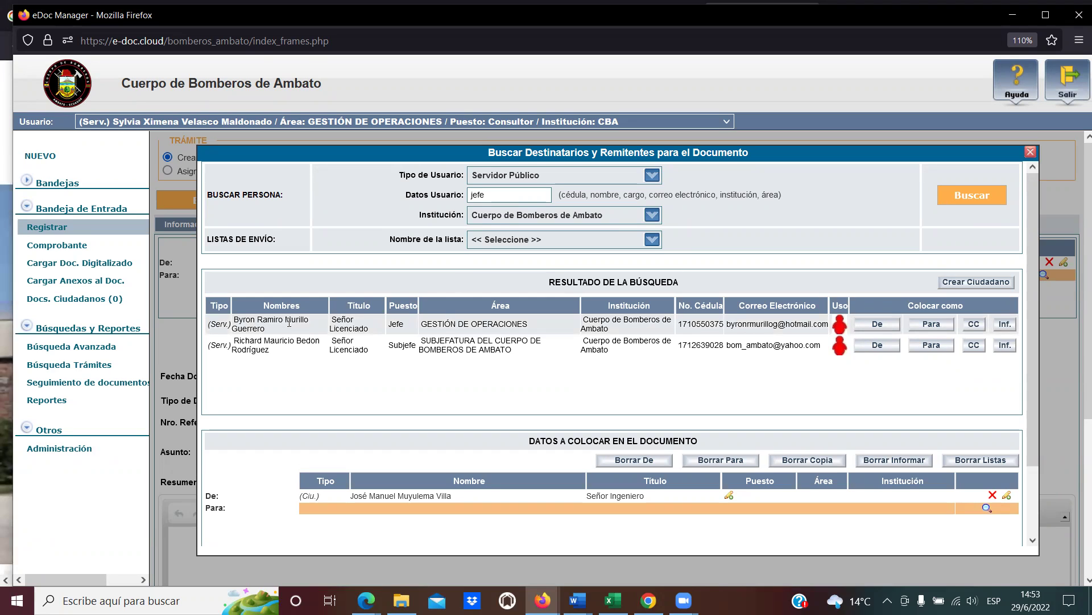
left_click(508, 593)
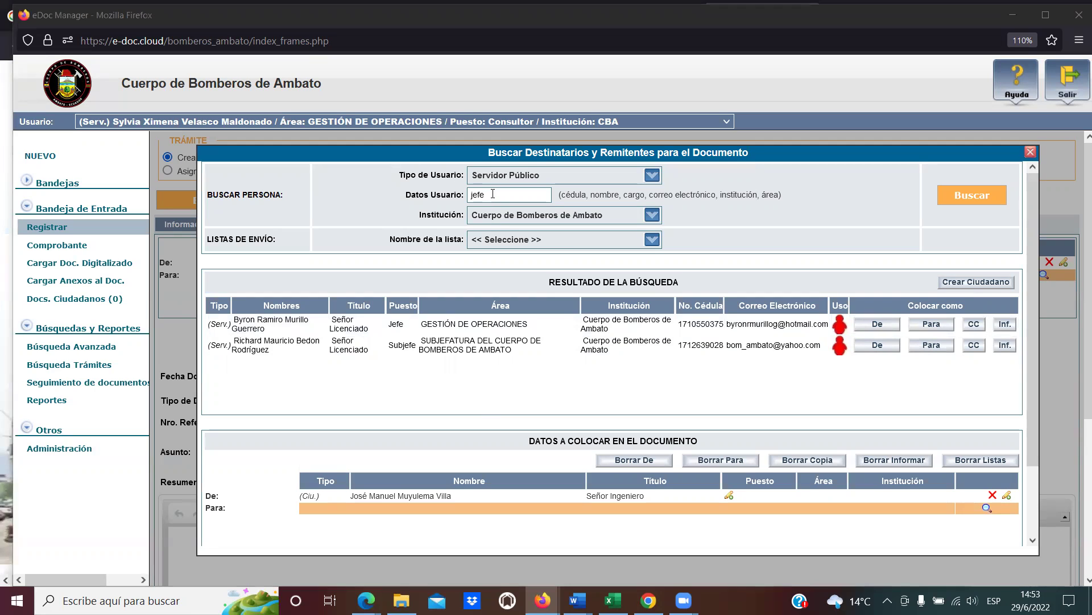
left_click(438, 193)
Search the public servants for 'director' in place of 'jefe'.
type("director")
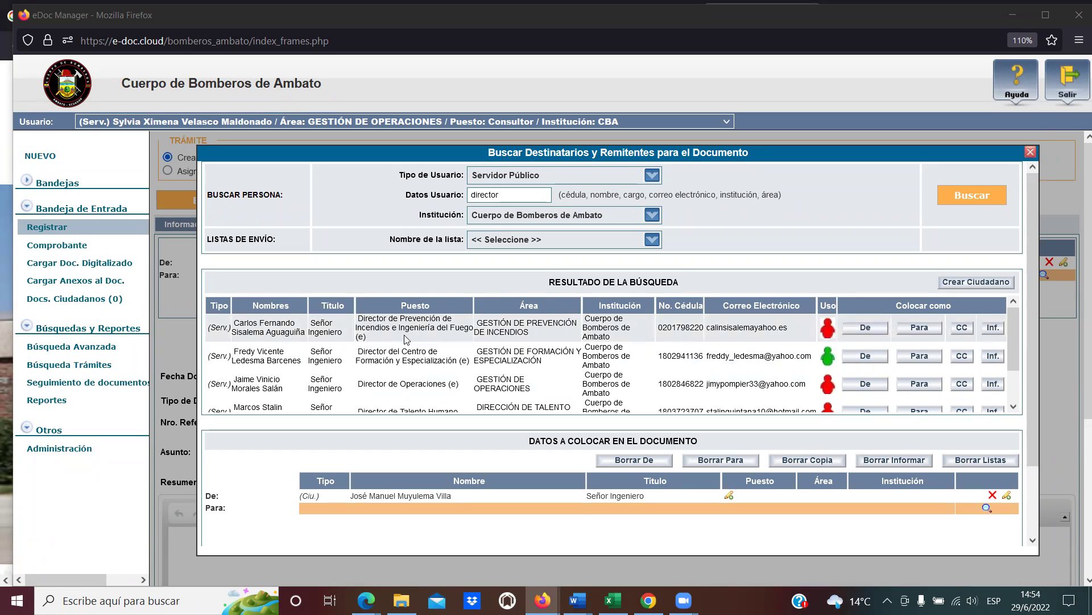
Add Director de Prevención de Incendios e Ingeniería del Fuego as the Para recipient and confirm.
left_click(920, 328)
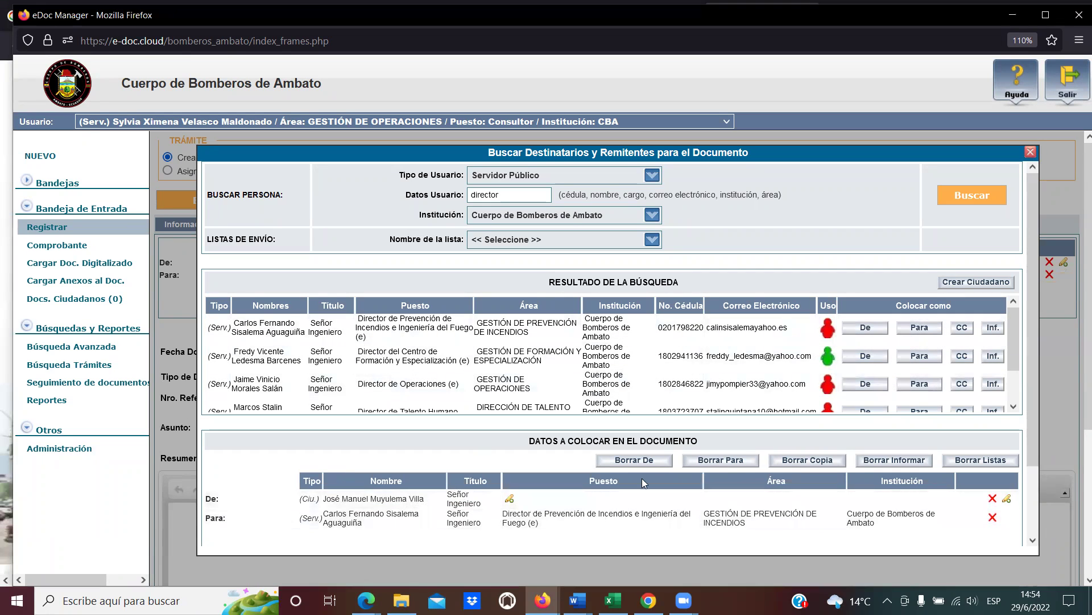
scroll(981, 397, "down", 4)
scroll(1014, 406, "down", 1)
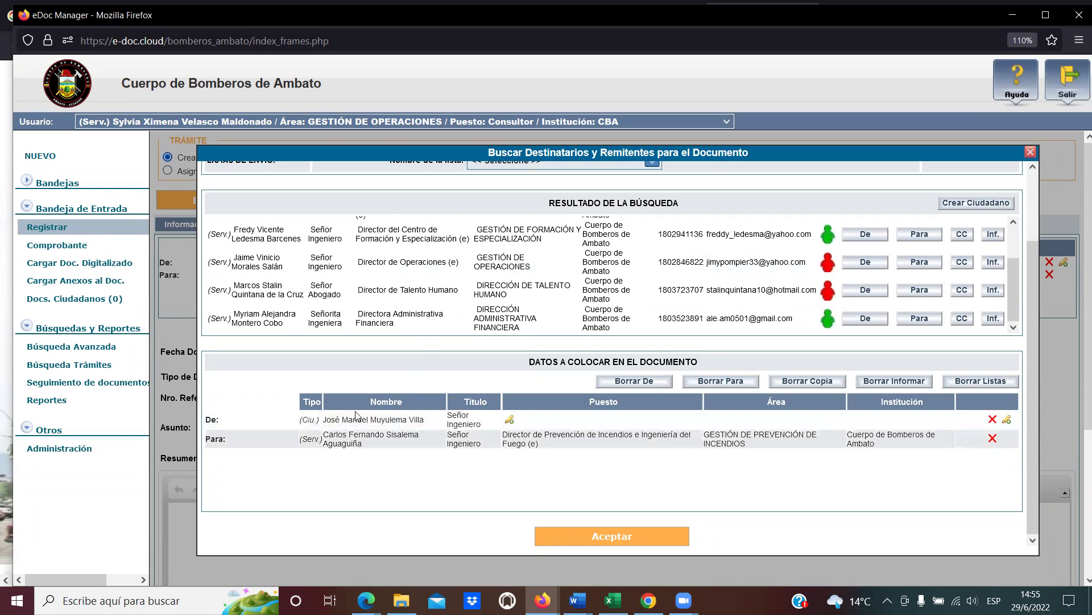
left_click(623, 537)
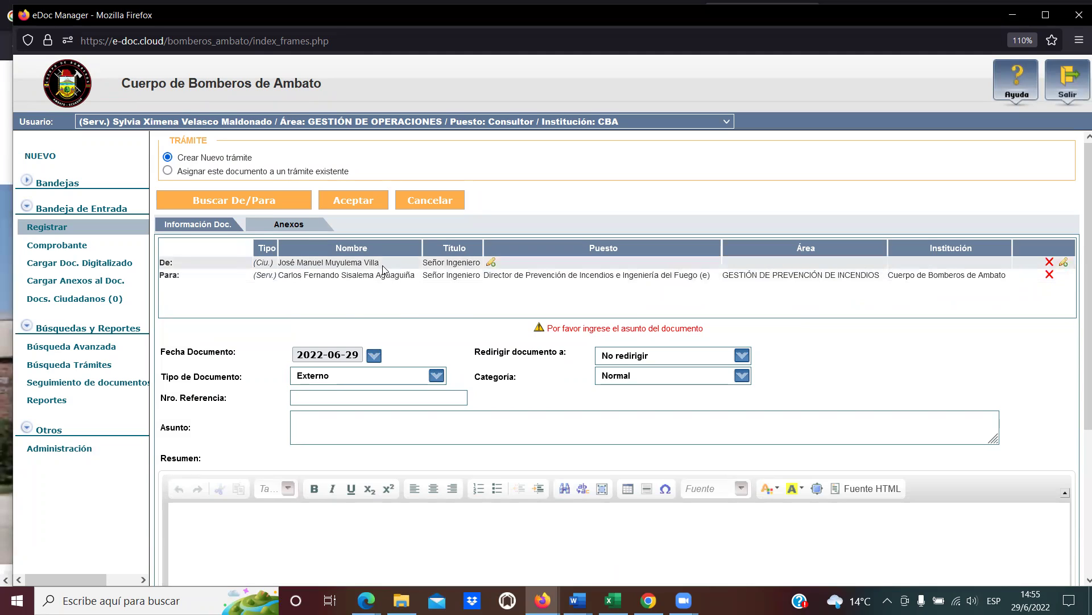
left_click_drag(379, 267, 278, 264)
left_click(279, 264)
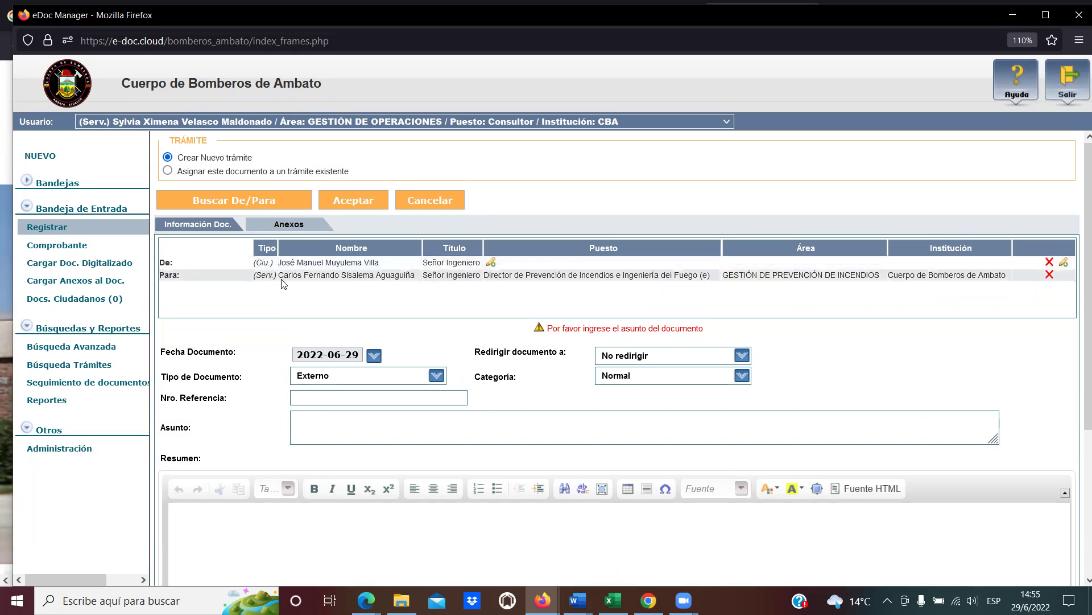
left_click_drag(278, 275, 416, 276)
left_click(415, 277)
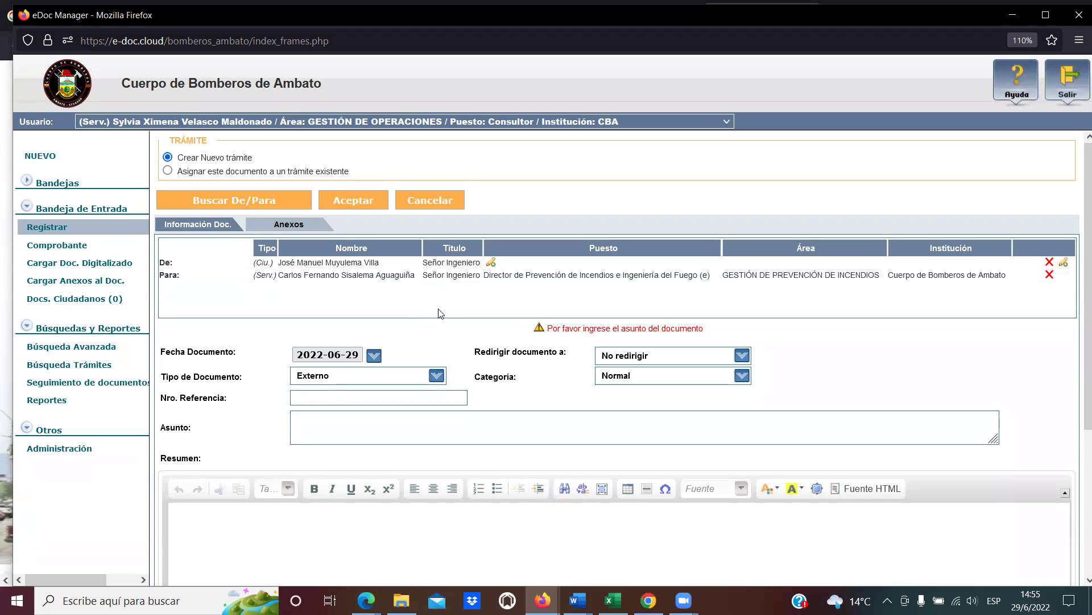
scroll(438, 313, "down", 3)
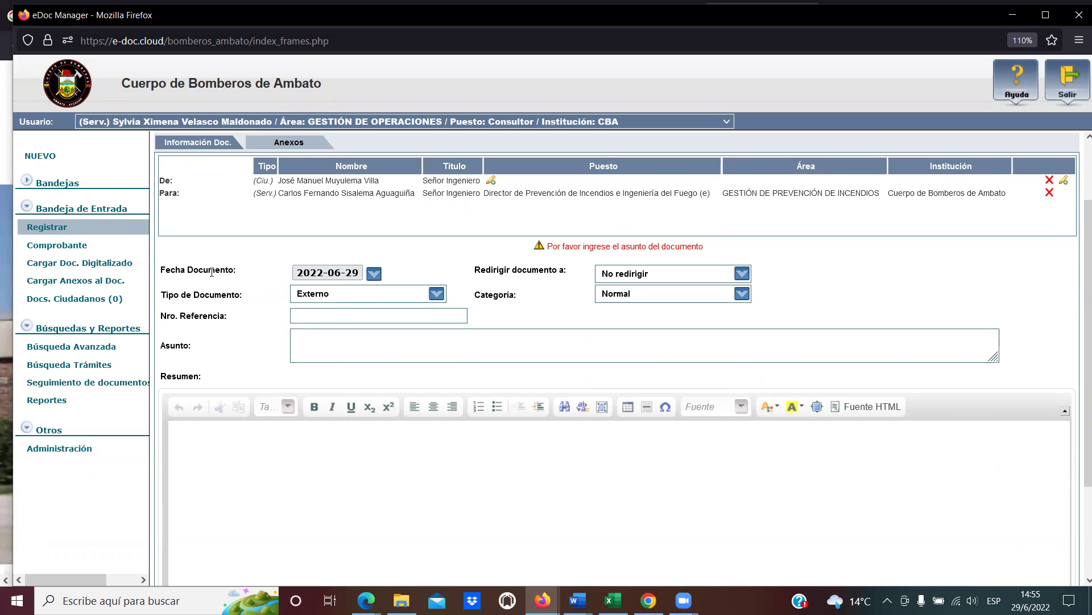
left_click_drag(242, 276, 161, 269)
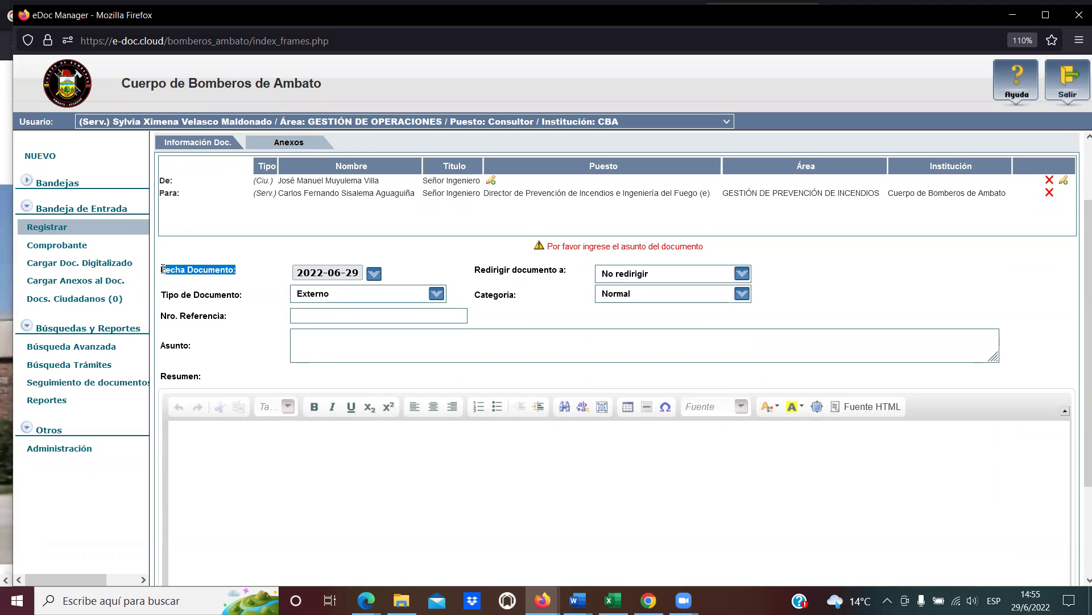
left_click(176, 271)
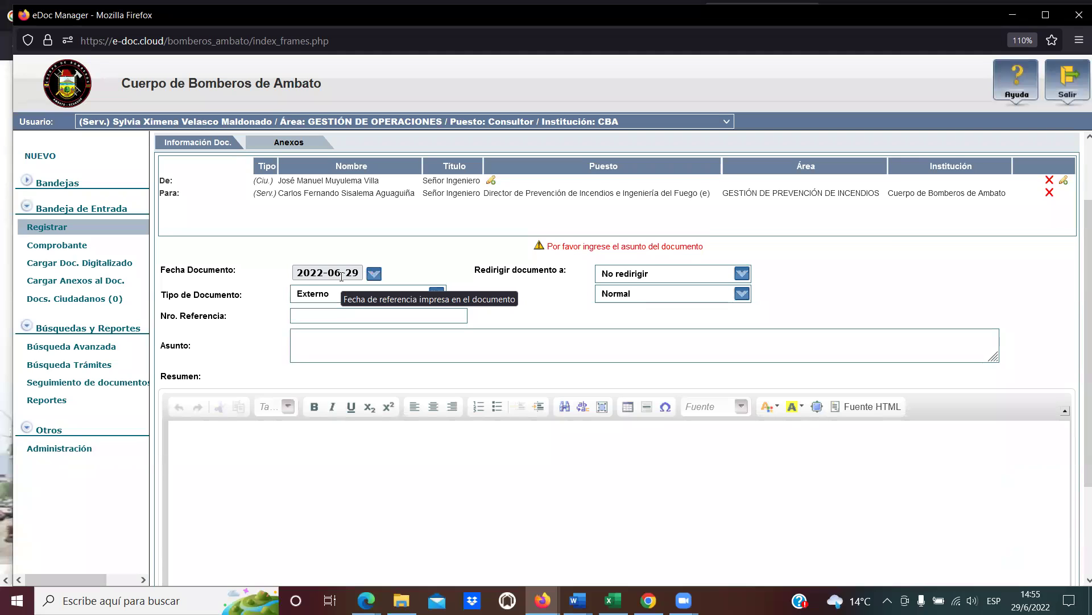
Pick 28 June 2022 from the calendar as the Fecha Documento.
left_click(375, 275)
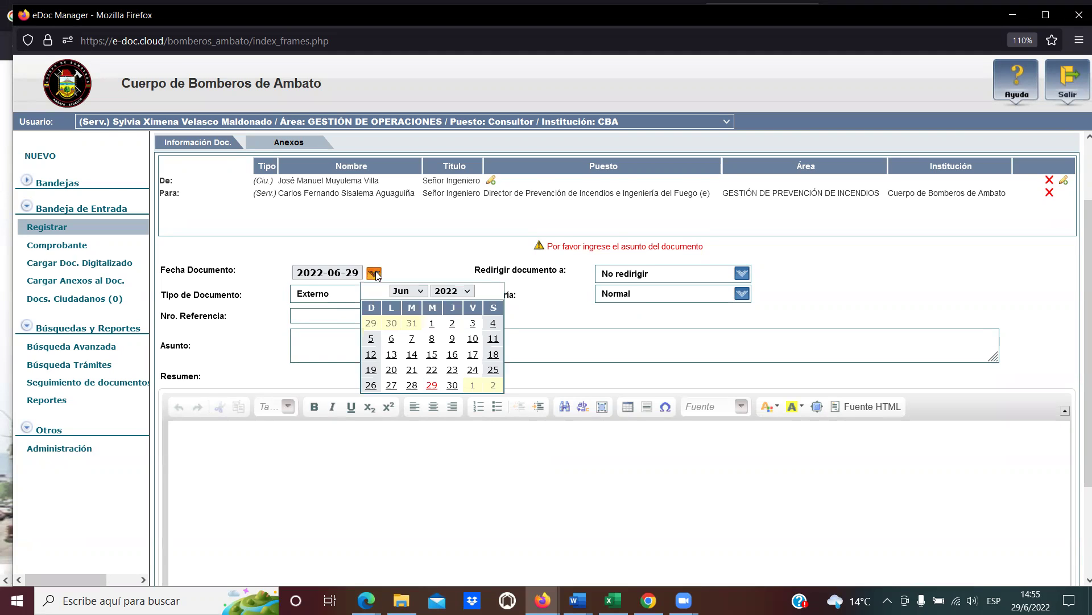
left_click(412, 385)
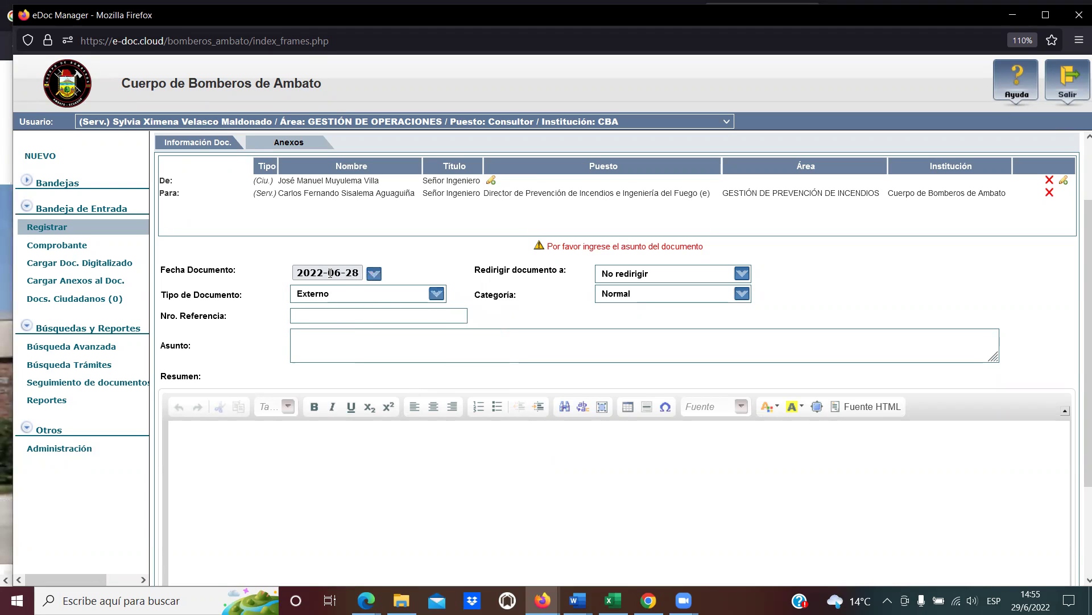
left_click_drag(164, 269, 232, 269)
left_click(233, 269)
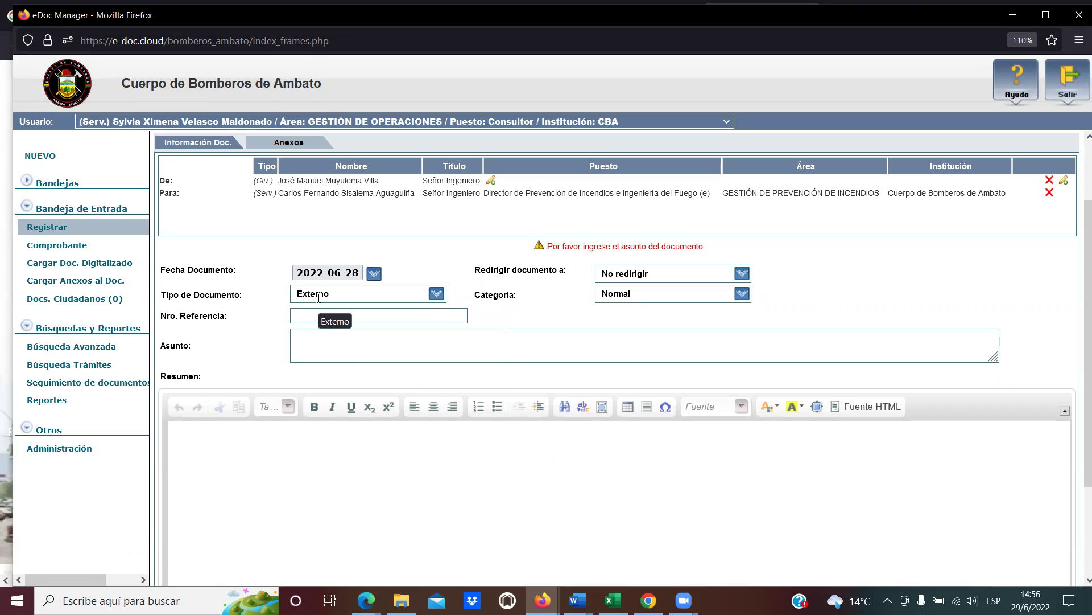
double_click(504, 295)
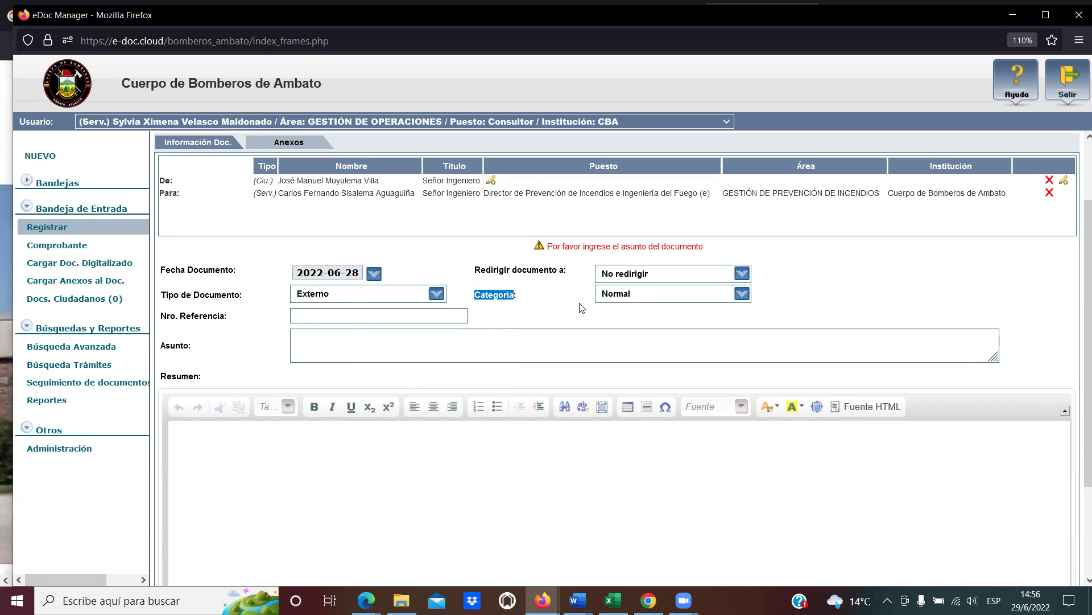
Switch Categoría to Extemporáneo, revert it to Normal, and show the category choices again.
left_click(742, 293)
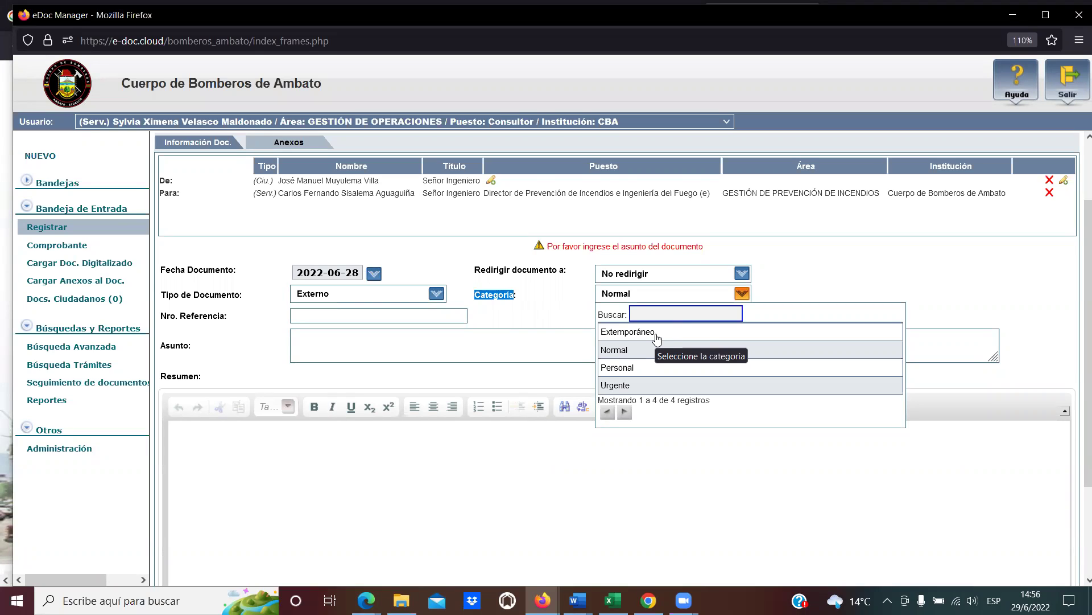
left_click(657, 333)
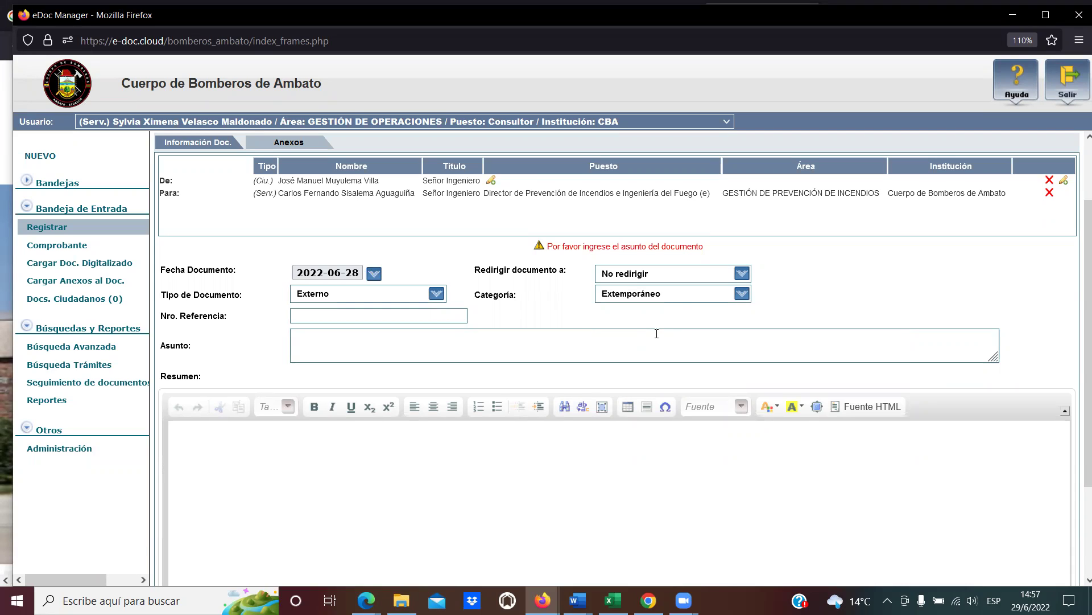
left_click(665, 298)
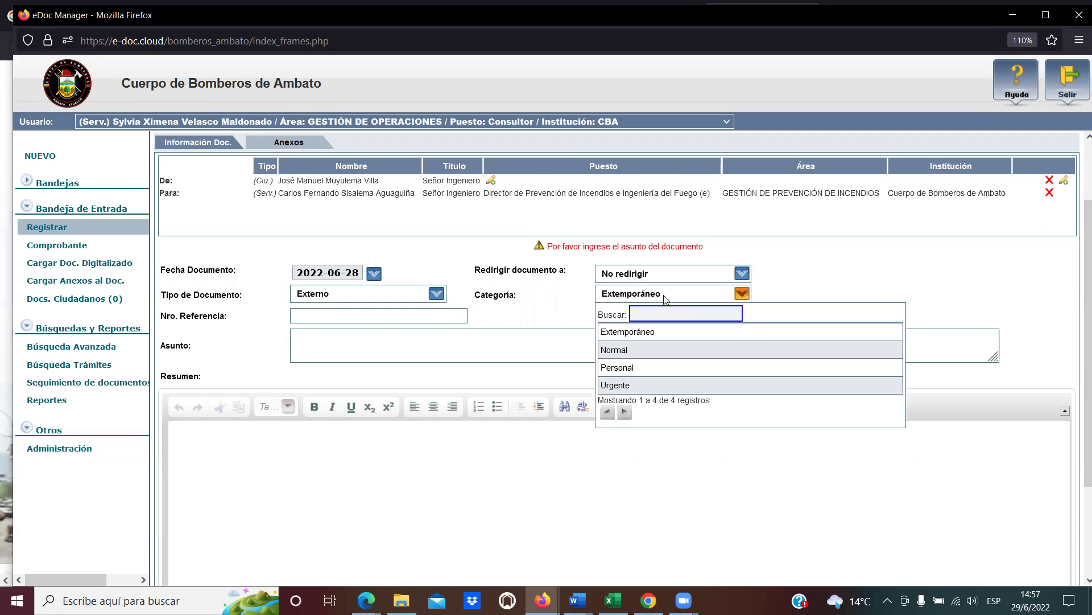
left_click(623, 351)
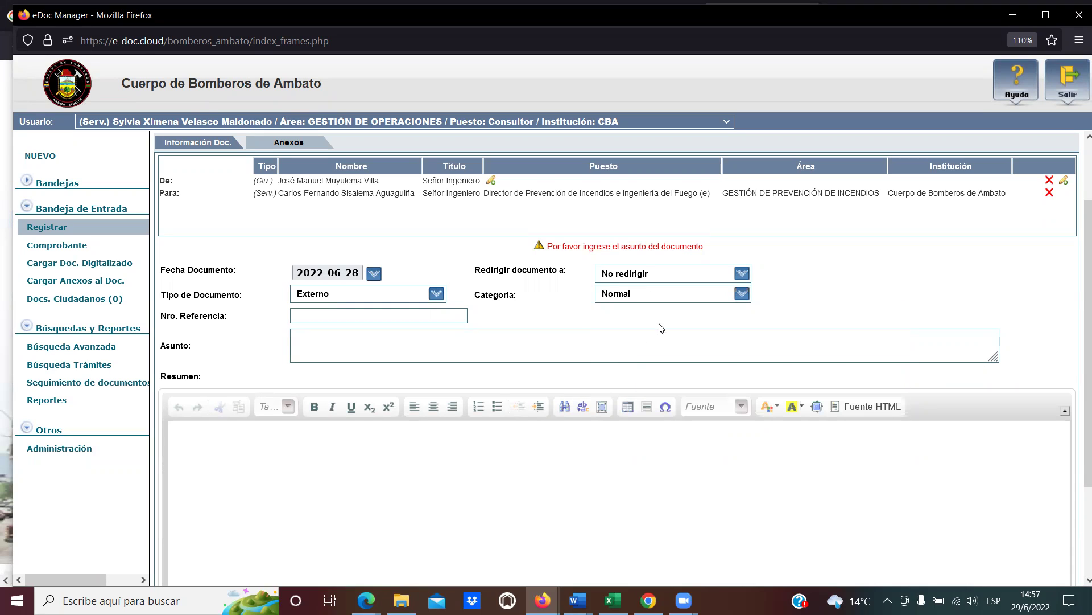
left_click(738, 300)
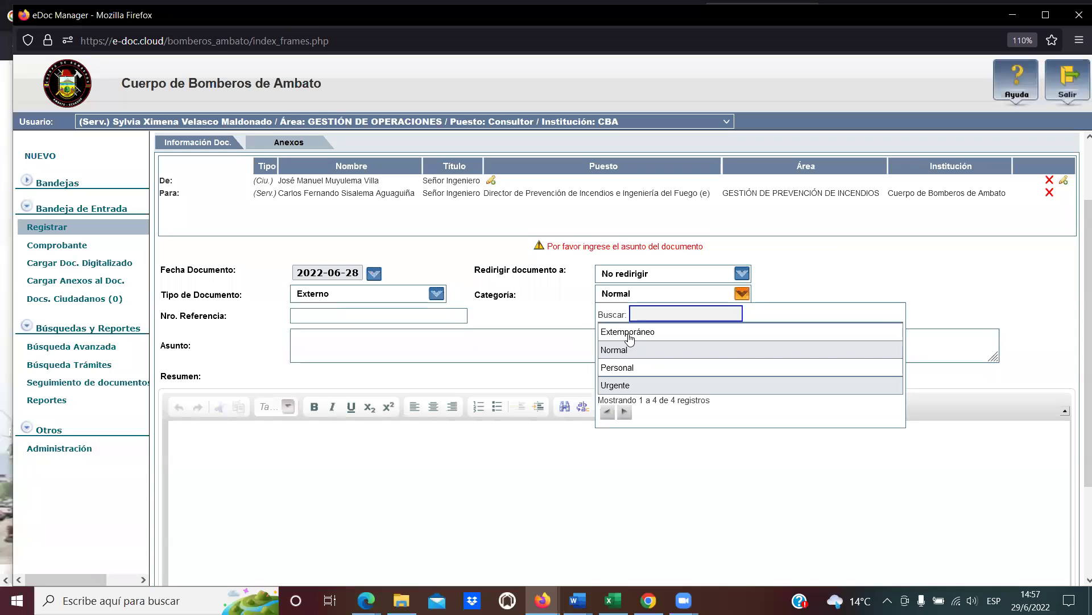
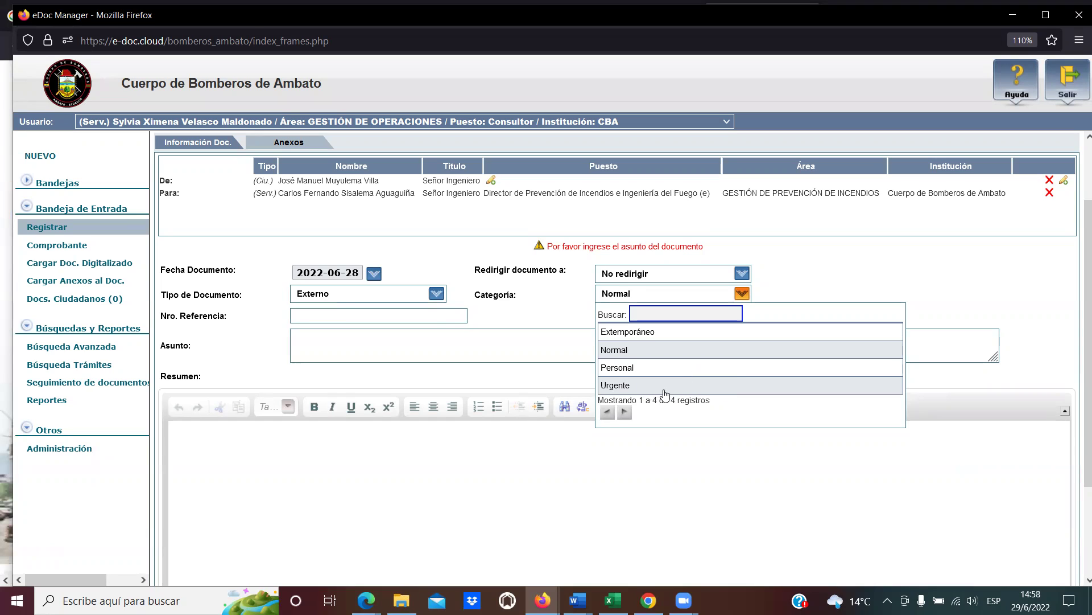
Switch Categoría to Urgente briefly, then set it back to Normal.
left_click(663, 387)
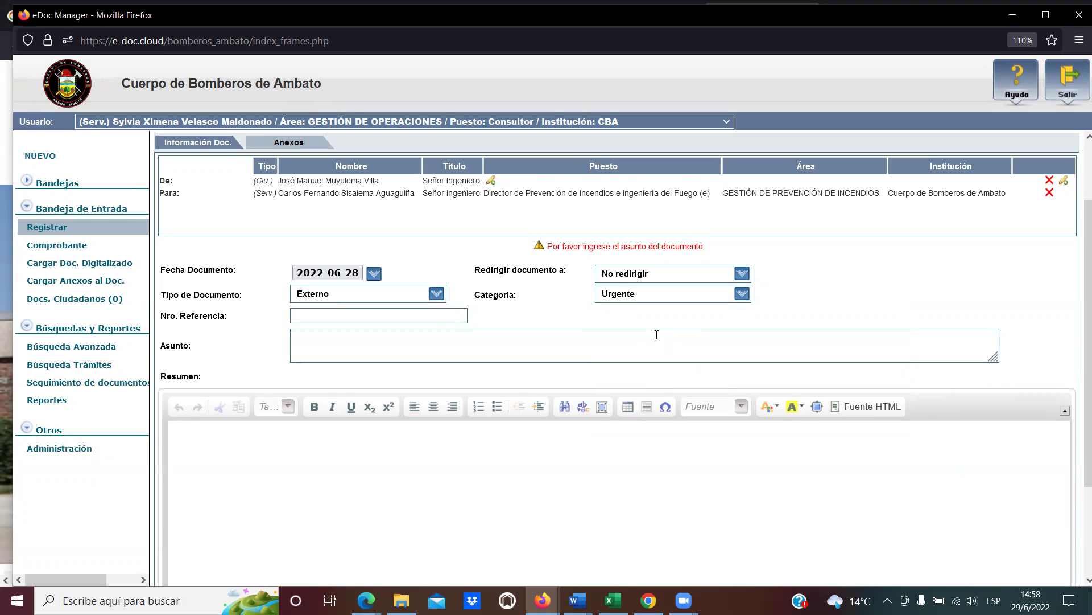
left_click(742, 293)
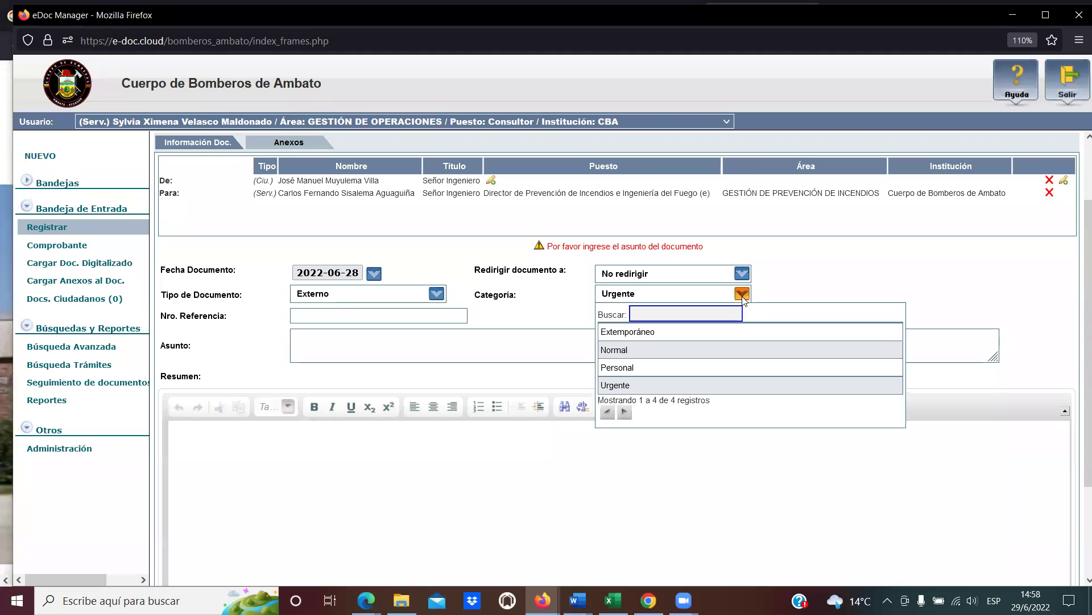
left_click(675, 348)
double_click(500, 292)
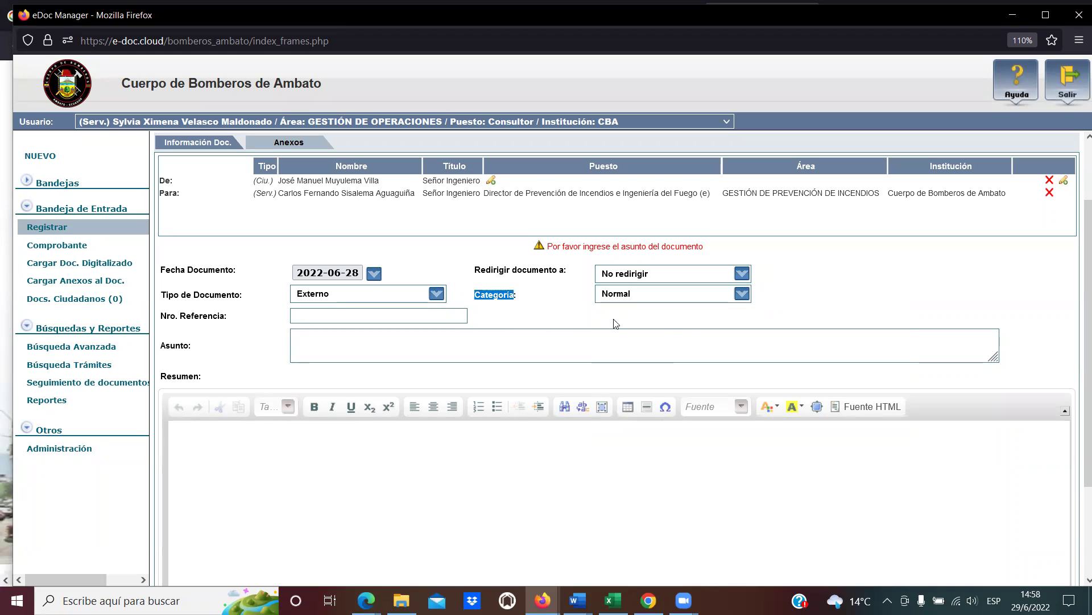
left_click(499, 287)
left_click(354, 316)
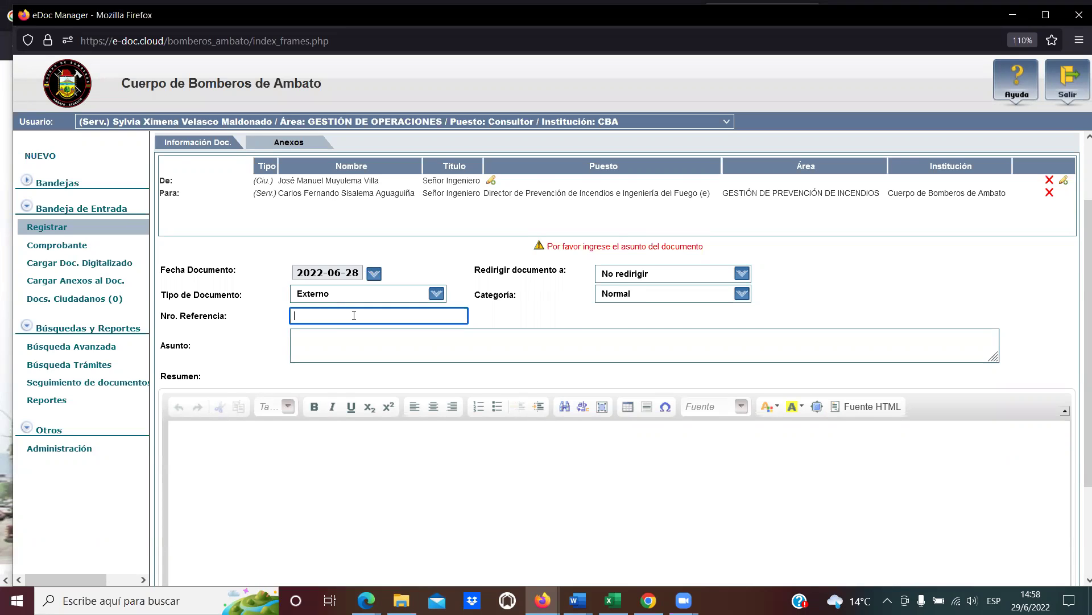
Enter INNOVAF-2022-0015-OF as the Nro. Referencia.
type("INN")
type("O")
type("VC")
key("BackSpace")
key("BackSpace")
type("VA")
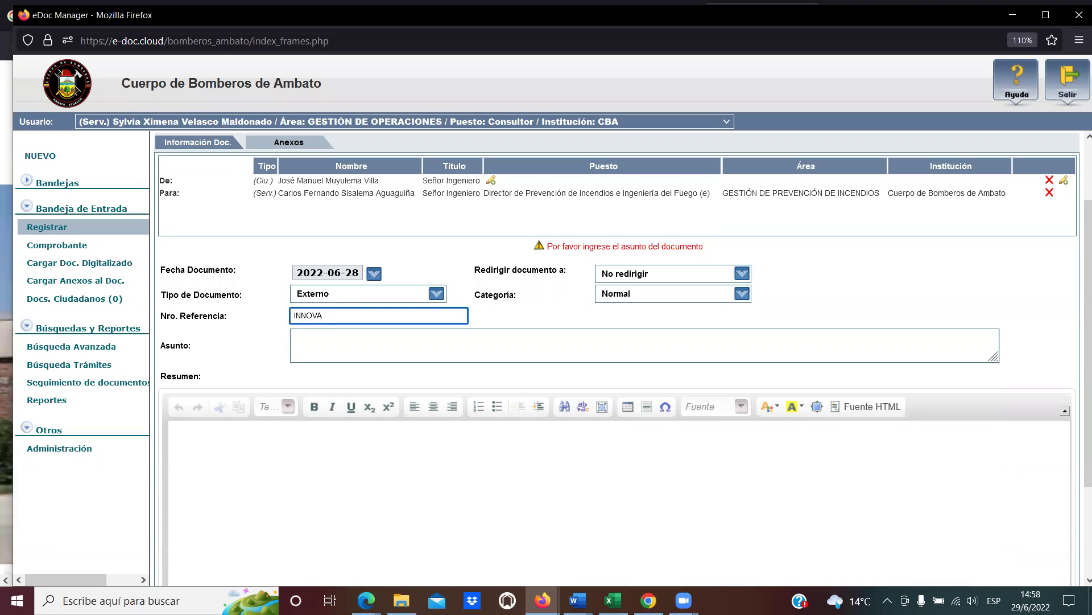
type("F-2022")
type("-2")
type("022-0")
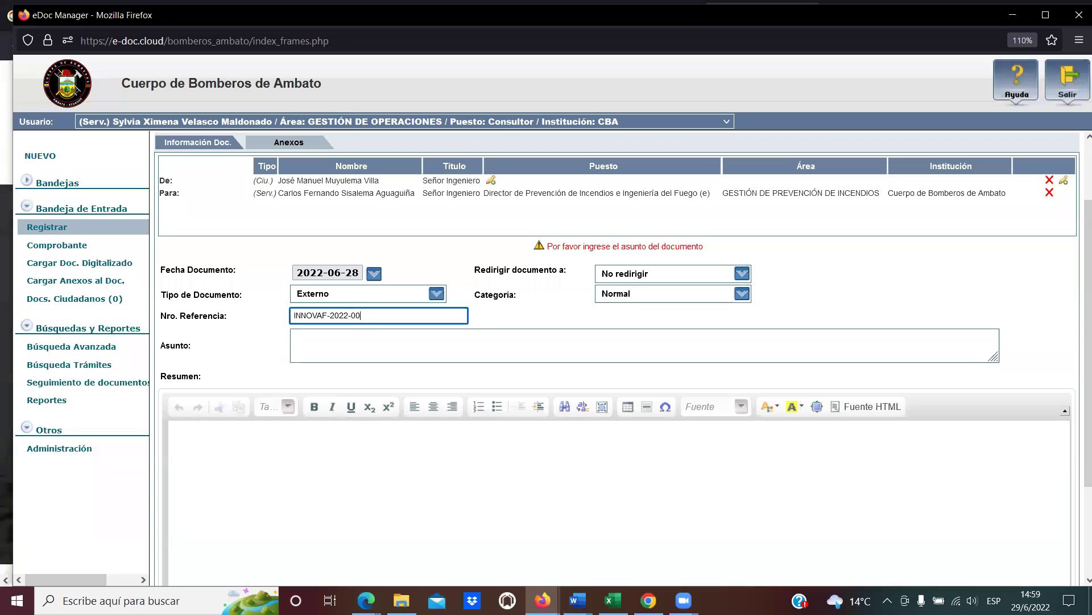
type("01")
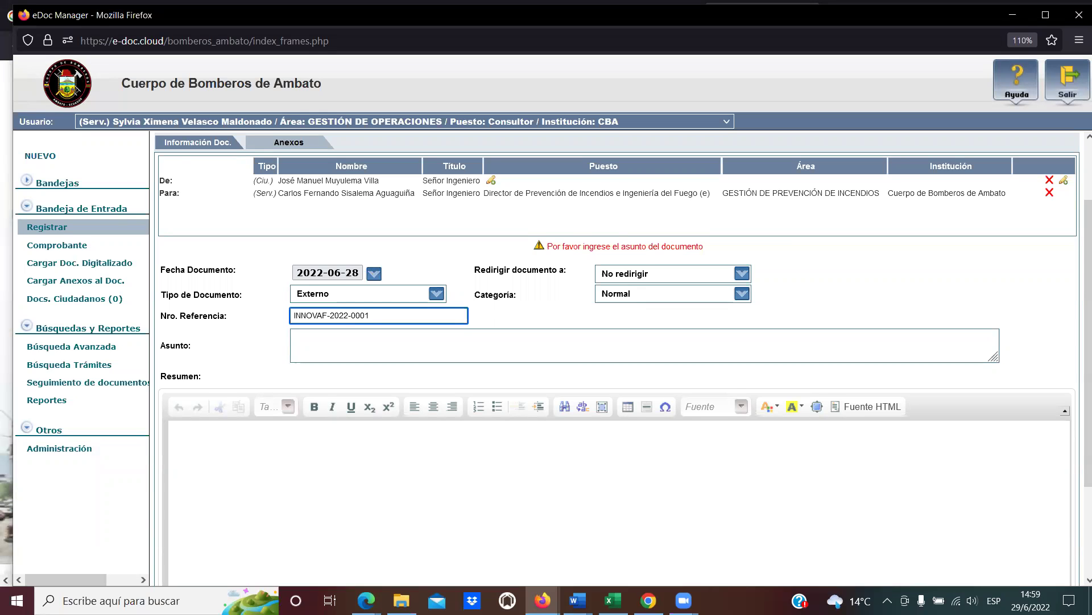
key("BackSpace")
key("BackSpace")
type("15")
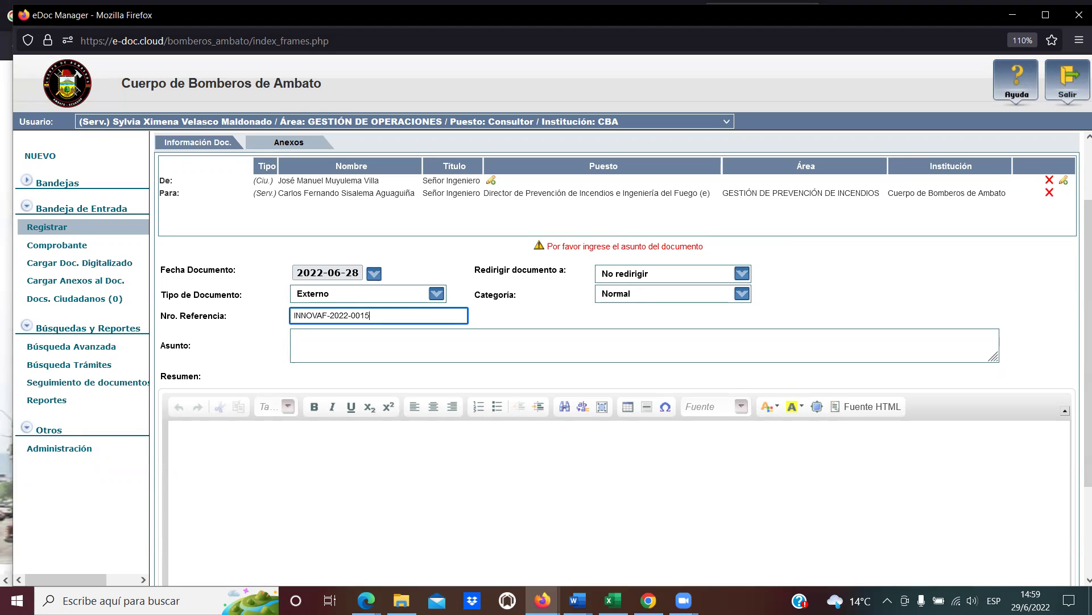
type("-OF")
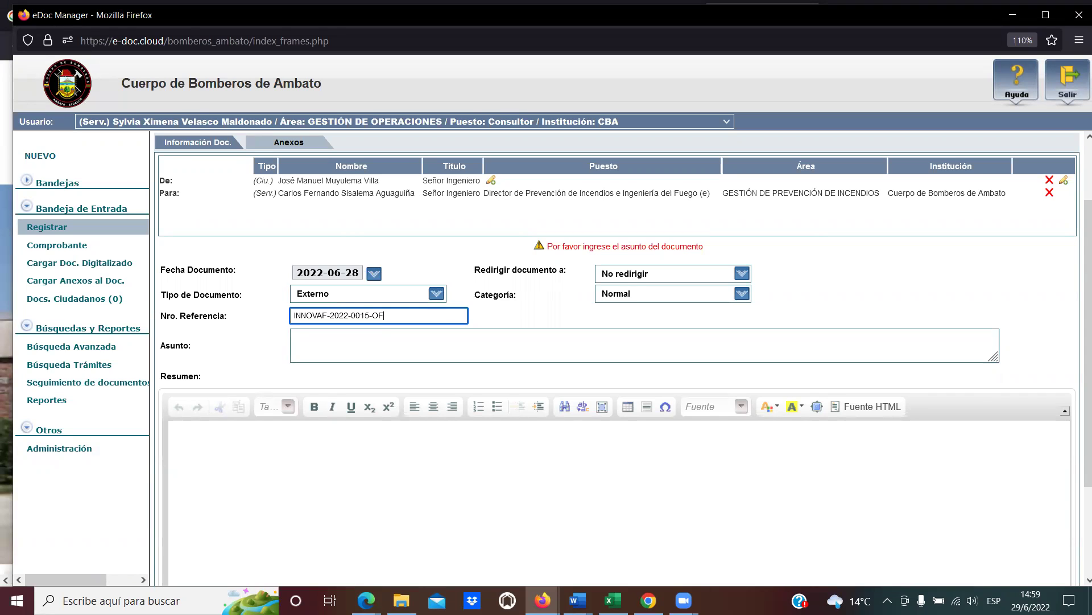
left_click(360, 340)
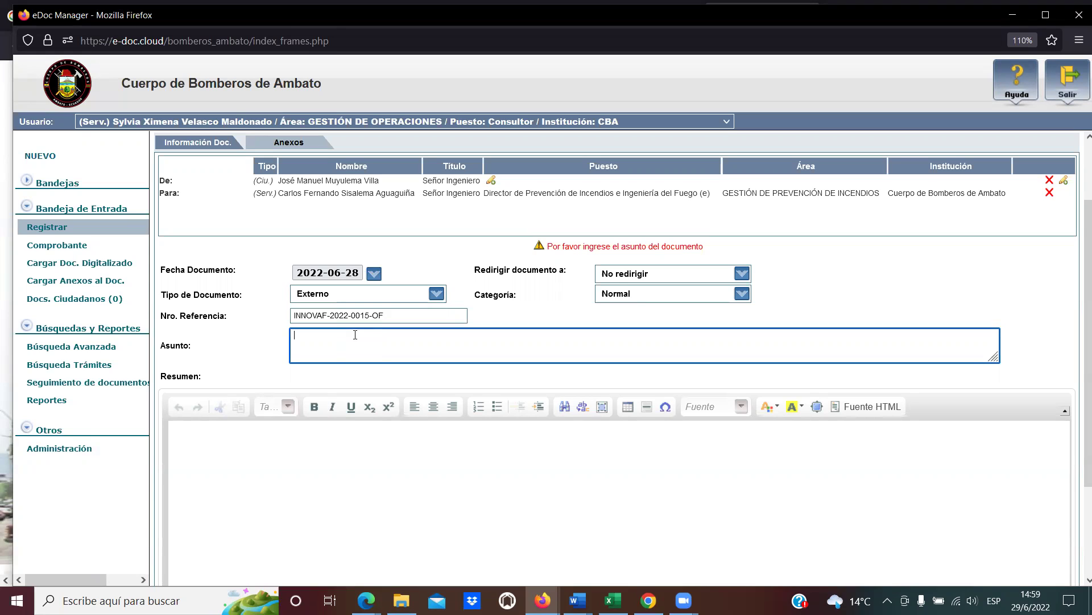
Type the Asunto requesting first-aid training ('primeros ausilios') for INNOVA FILES staff.
left_click(490, 595)
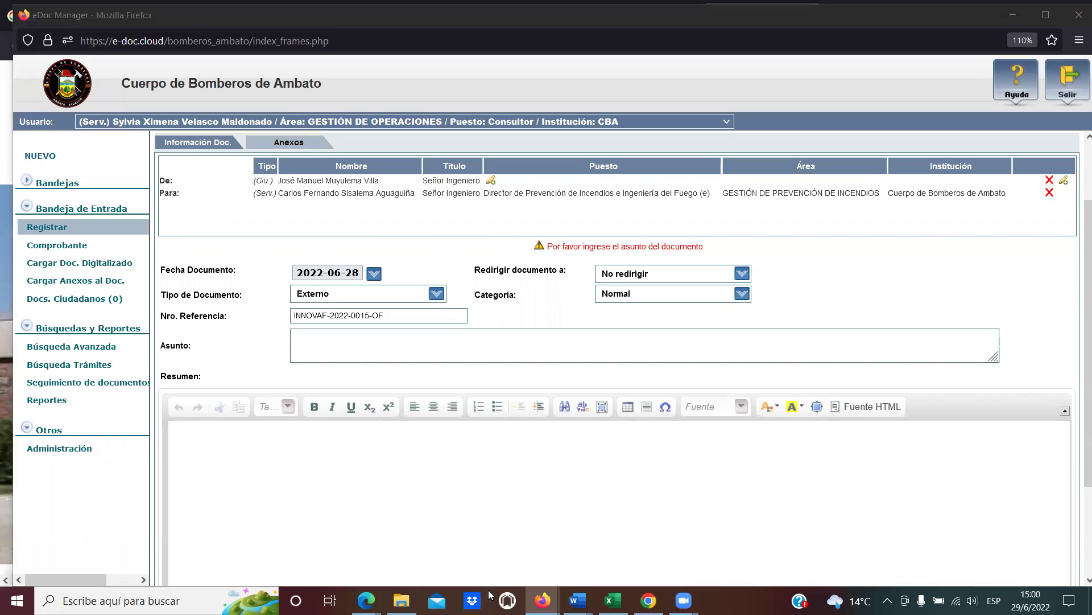
left_click(424, 342)
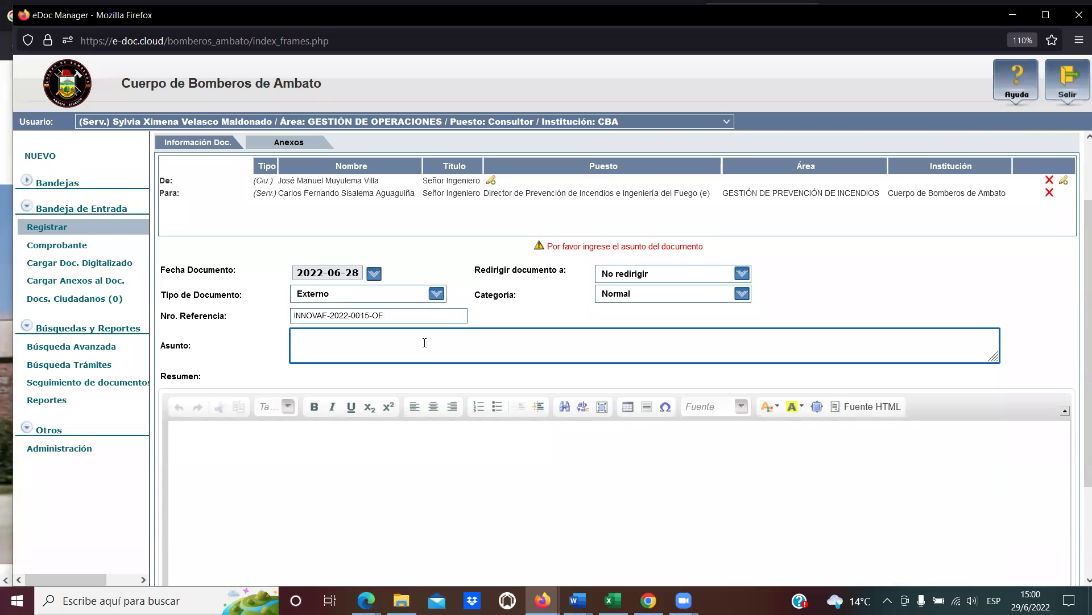
type("Solitud para")
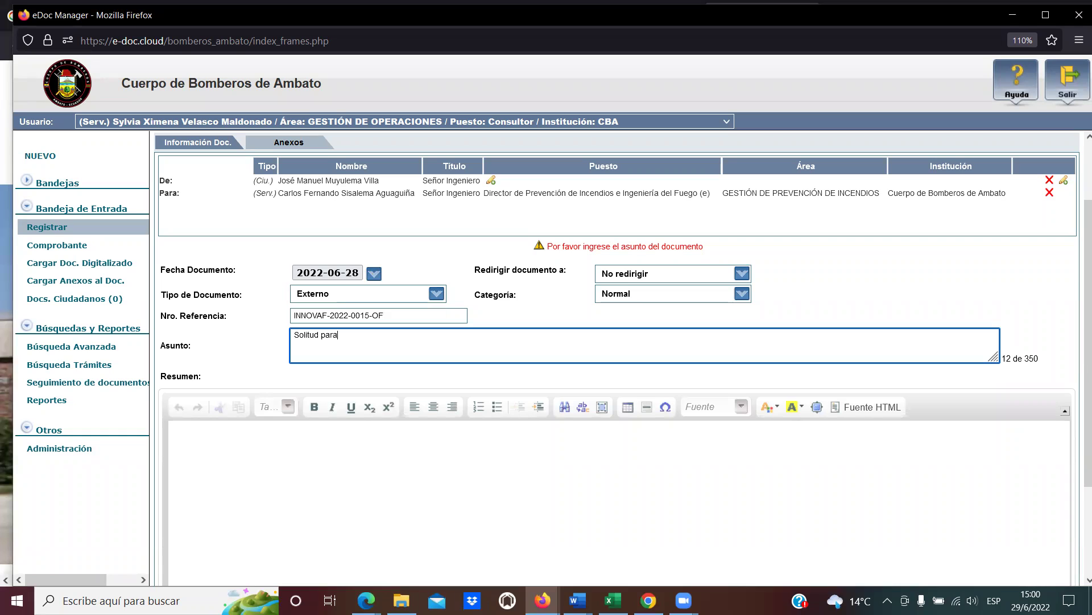
type(" capa")
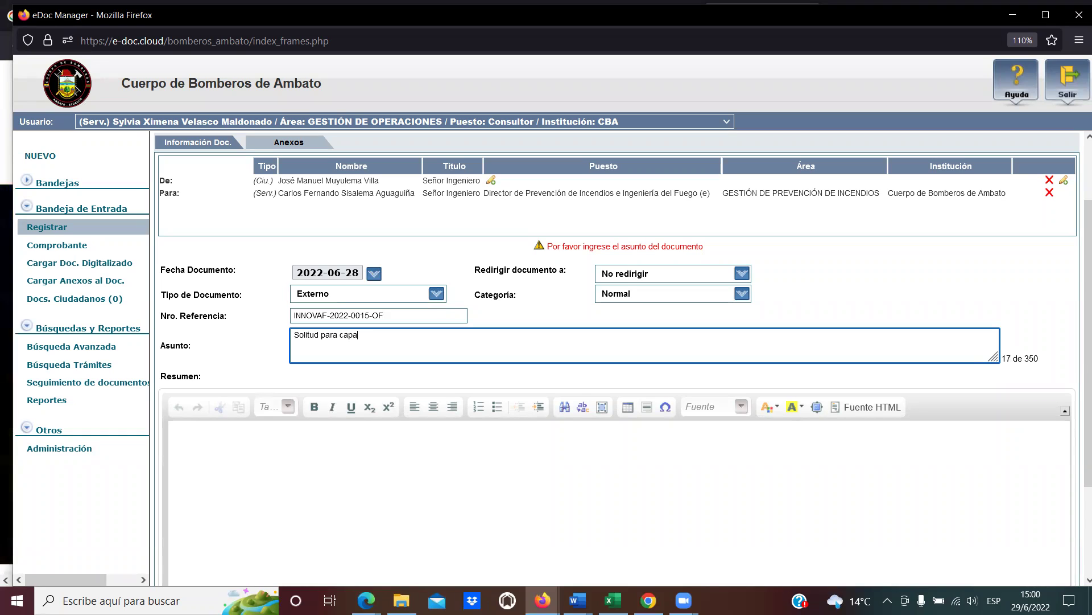
type("citación")
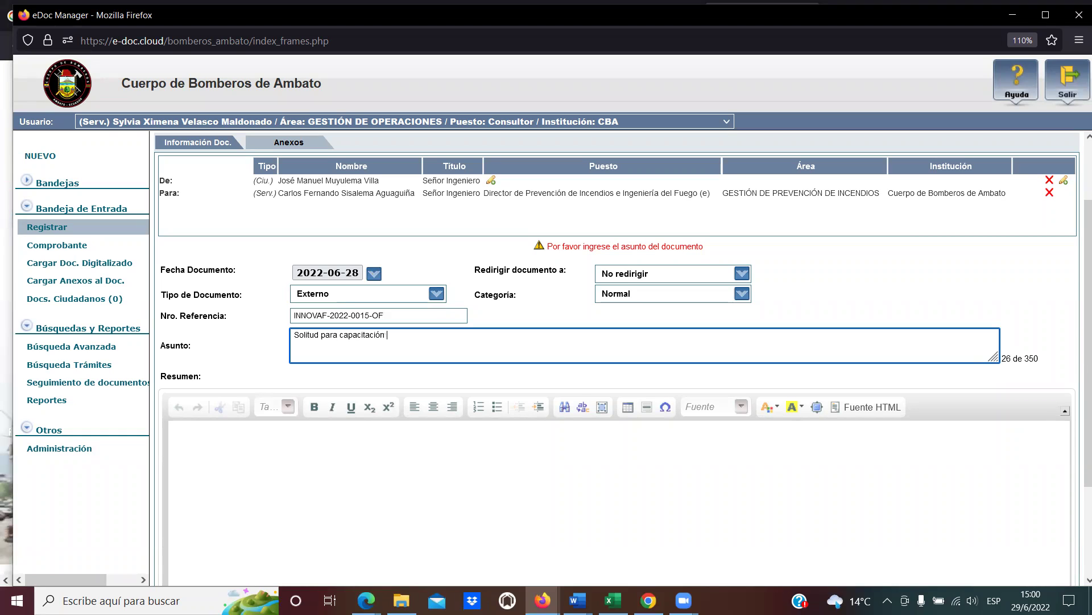
type(" de primeros ausilios al per")
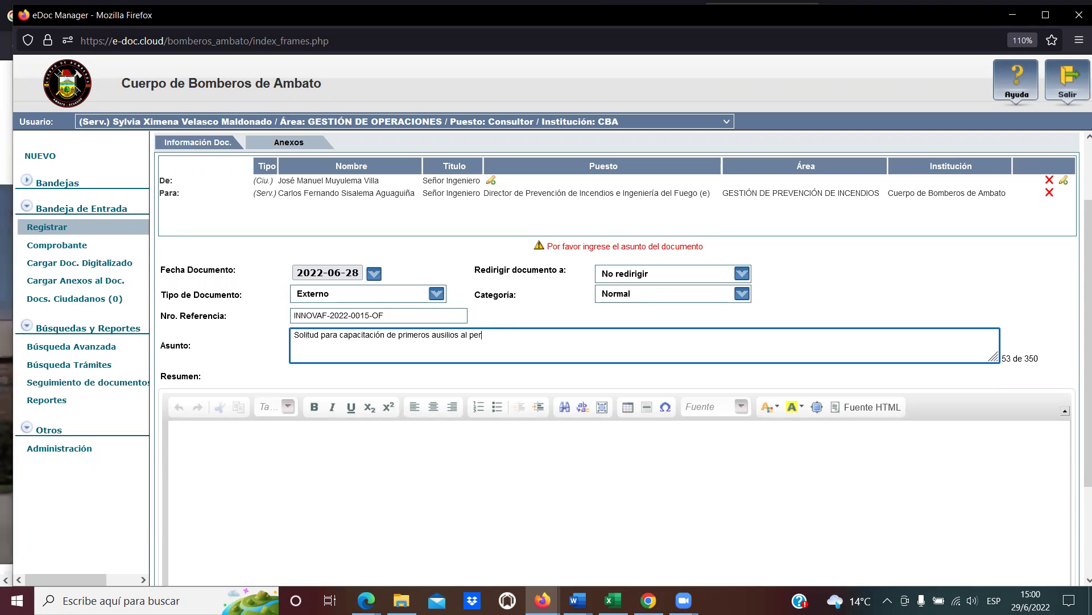
type("sonal de la empresa")
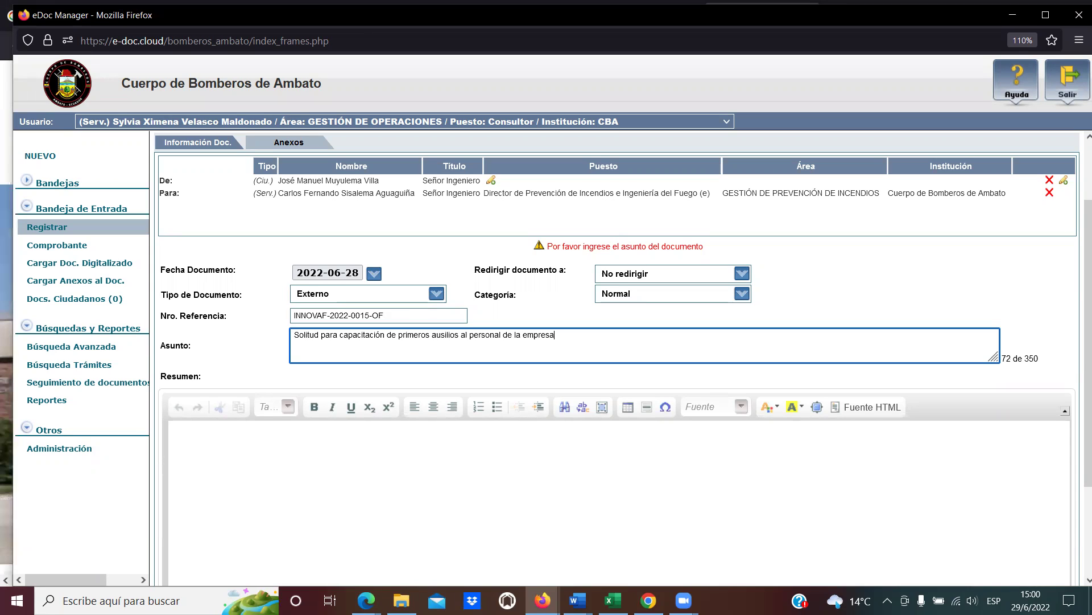
type(" INNOVA FILES")
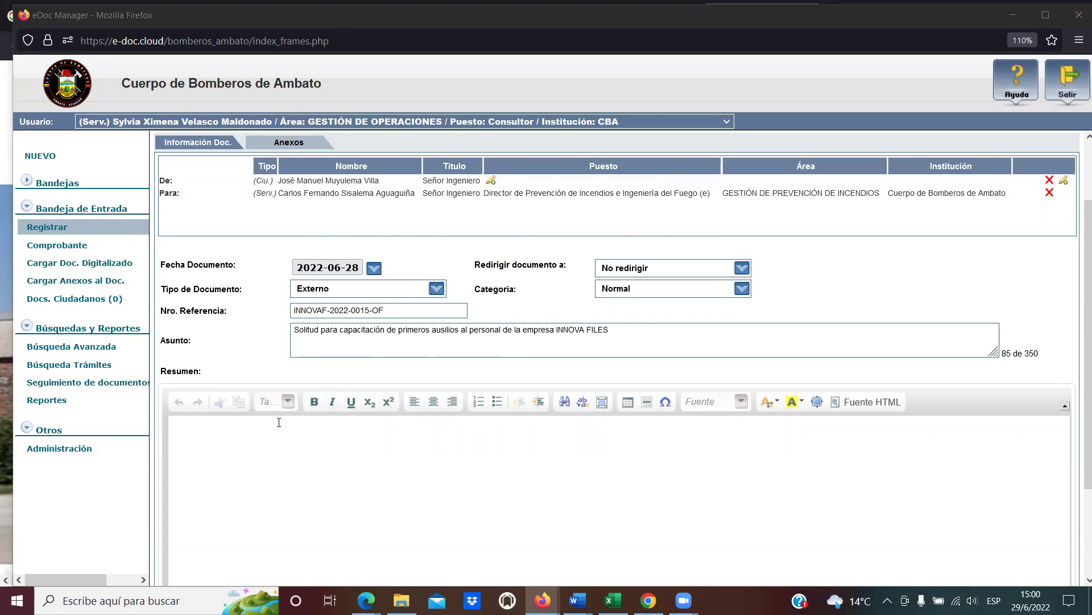
left_click(243, 438)
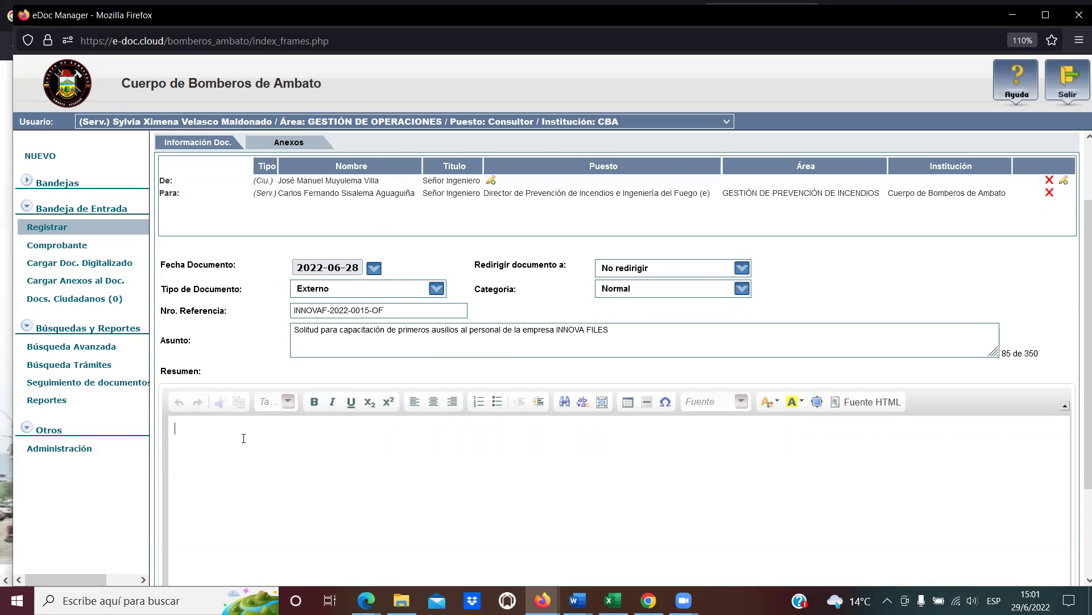
Copy the subject into the Resumen and correct 'ausilios' to 'auxilios' in both fields.
left_click(651, 333)
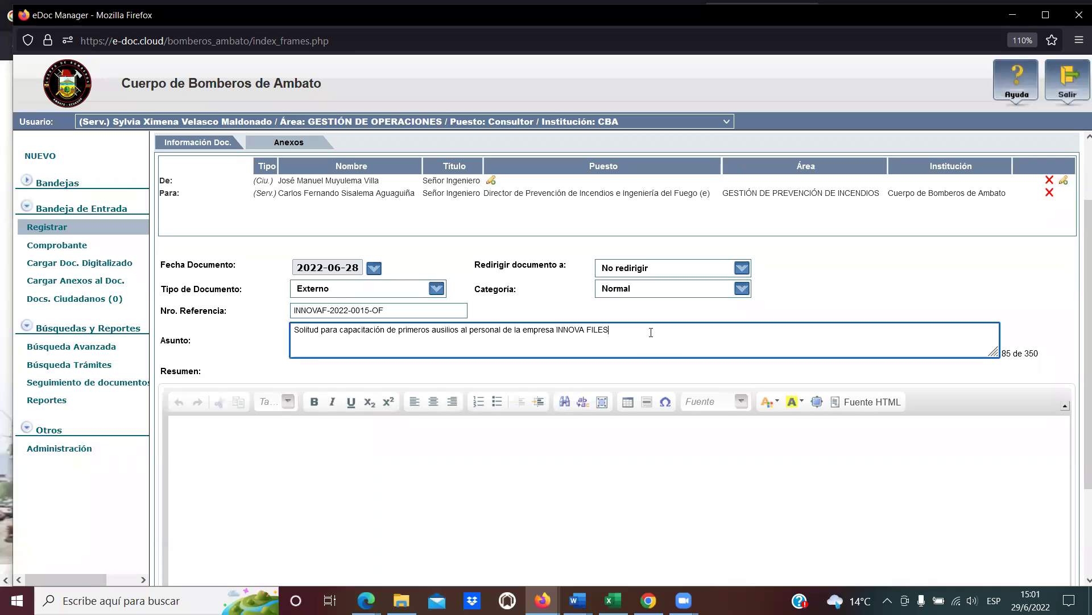
key("ctrl+a")
key("ctrl+c")
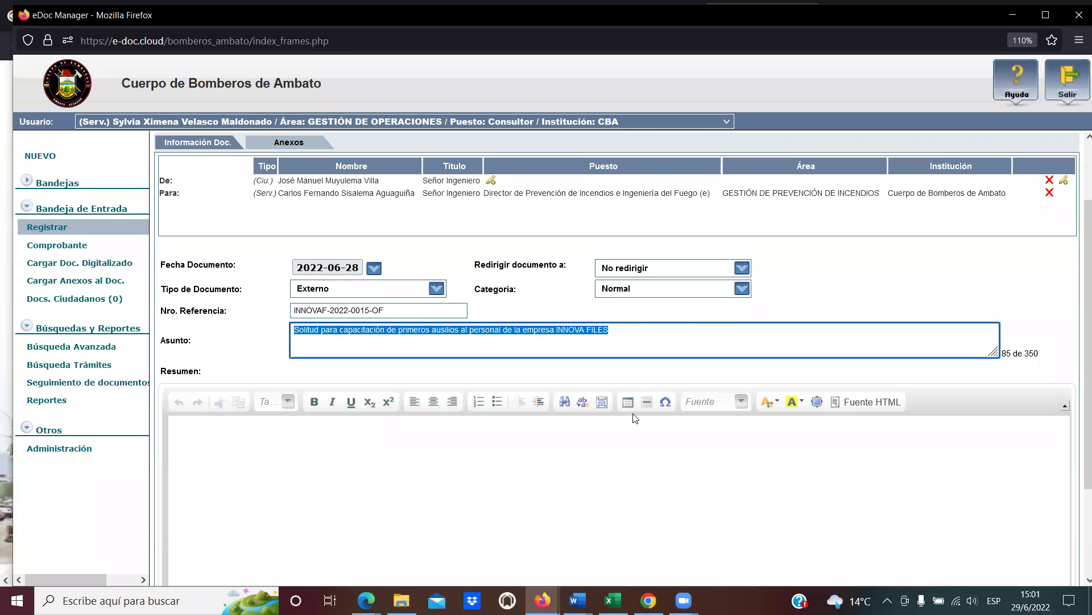
left_click(357, 436)
key("ctrl+v")
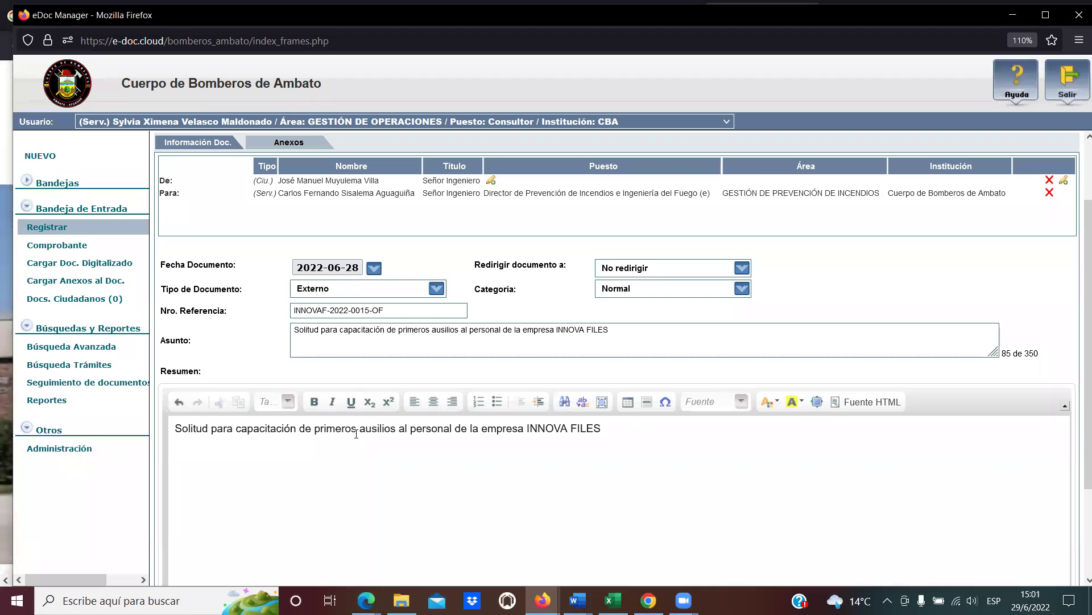
left_click(441, 334)
key("Delete")
type("x")
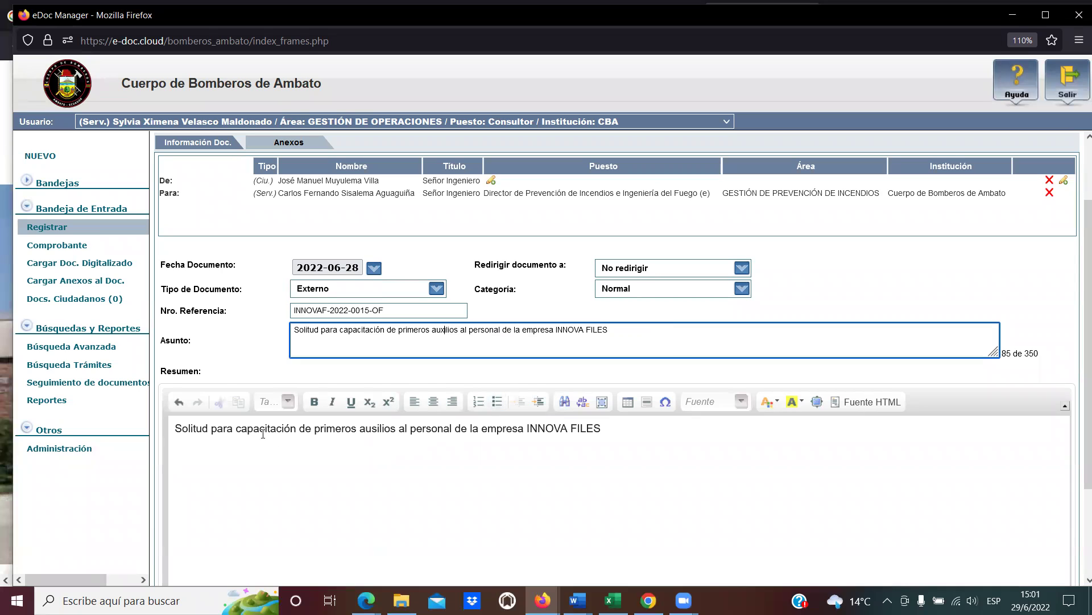
left_click(380, 430)
key("BackSpace")
type("x")
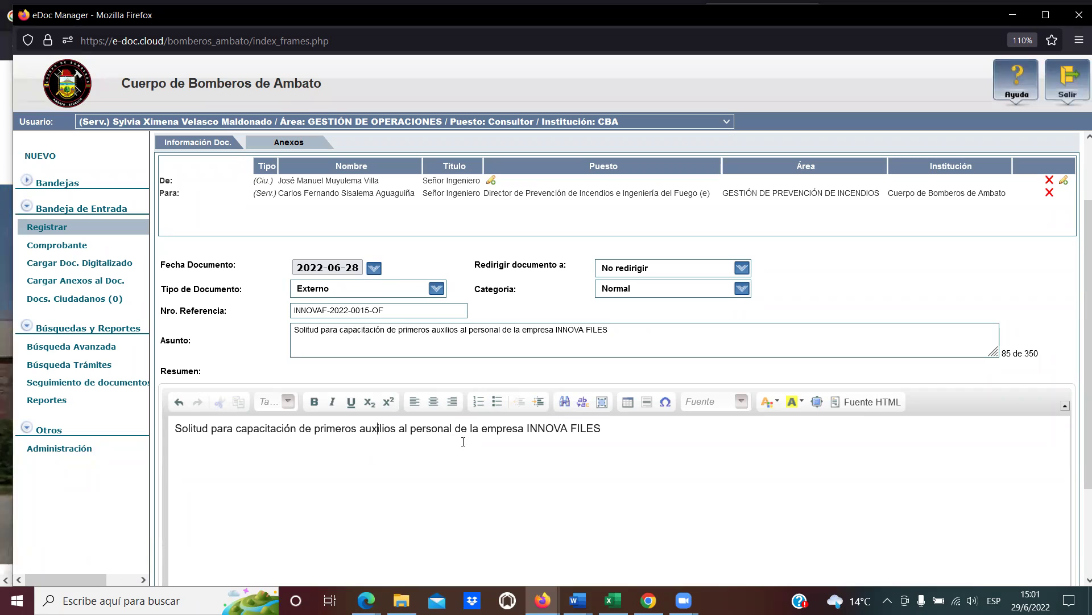
Extend the Resumen: company has 100 personas on staff and physical space for the training.
left_click(632, 431)
type(",")
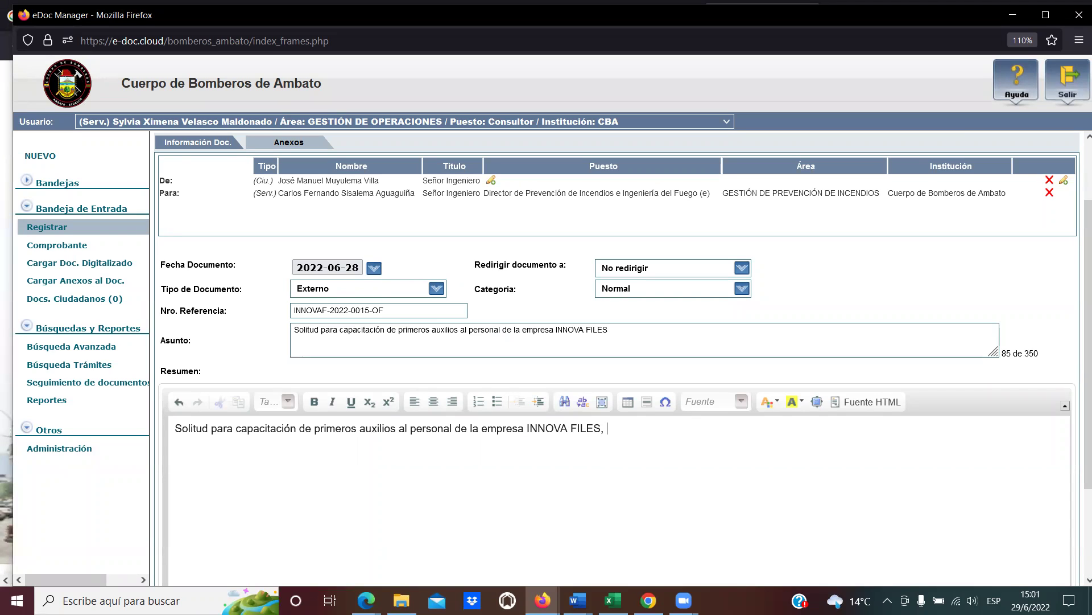
type(" se meciona en documen")
key("BackSpace")
key("BackSpace")
key("BackSpace")
type("umento recibi")
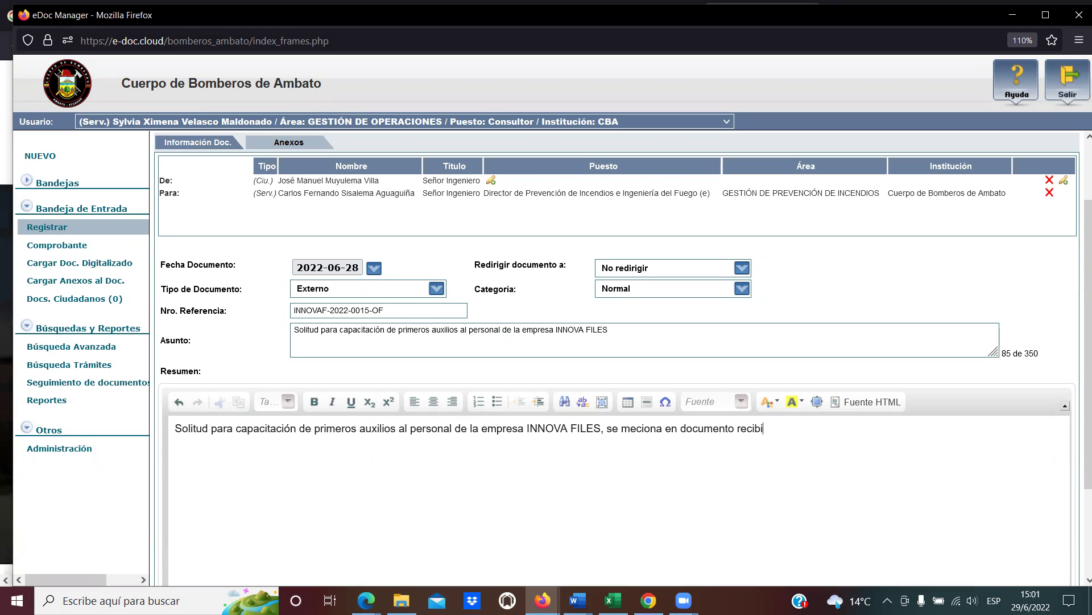
type("do que ")
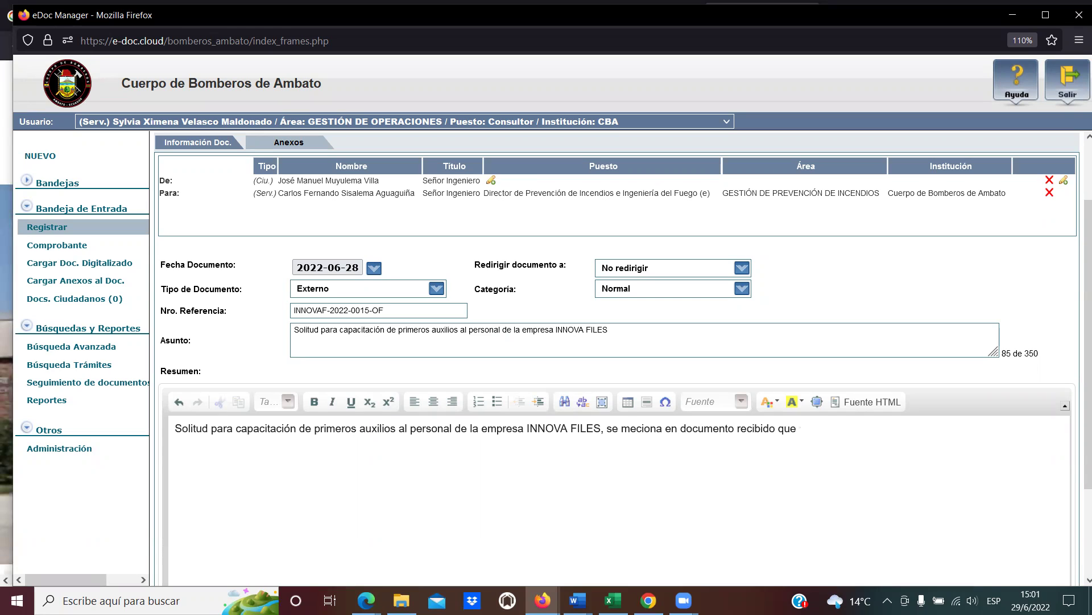
type("la e")
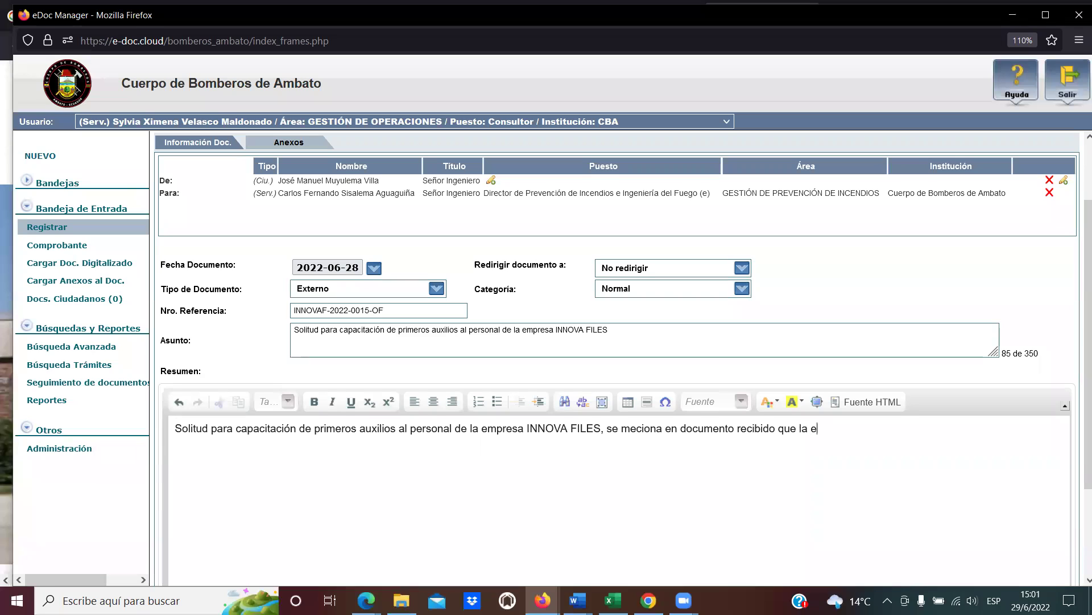
type("mpreso cuenta con")
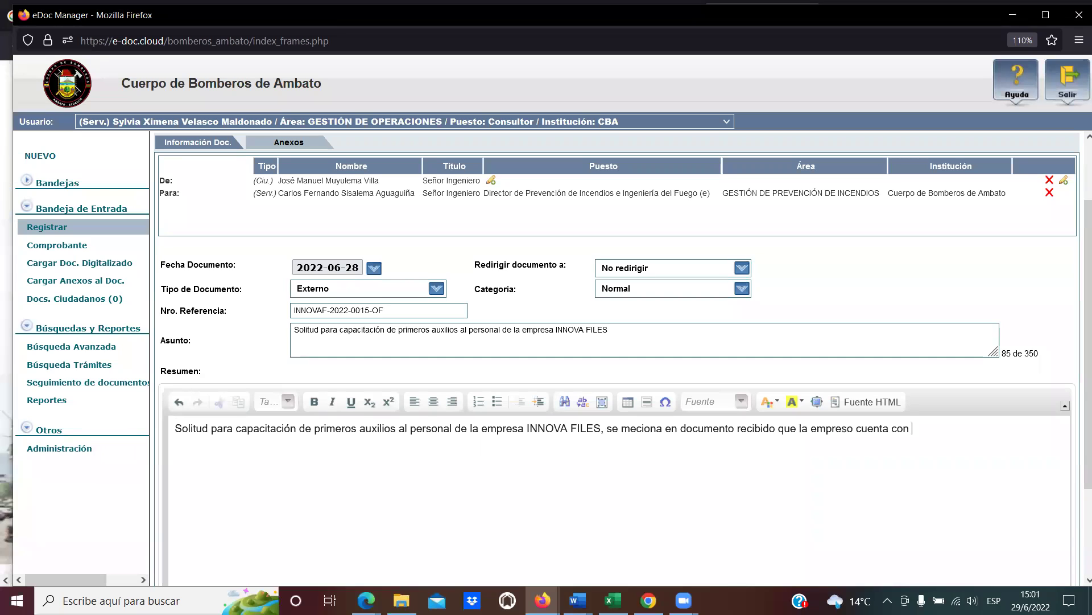
type("10")
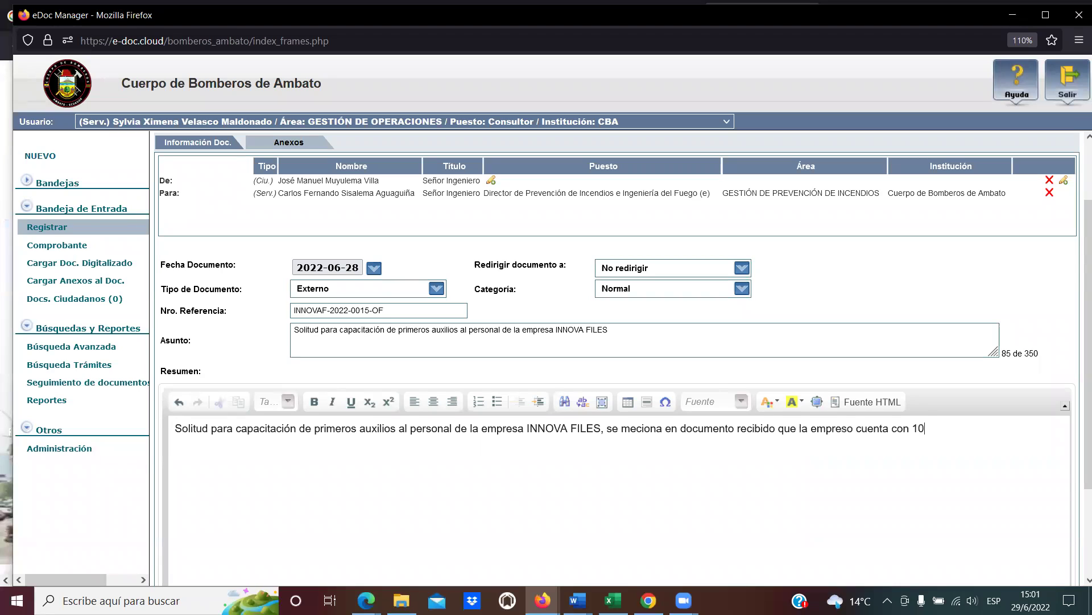
type("0 personas como parte de su per")
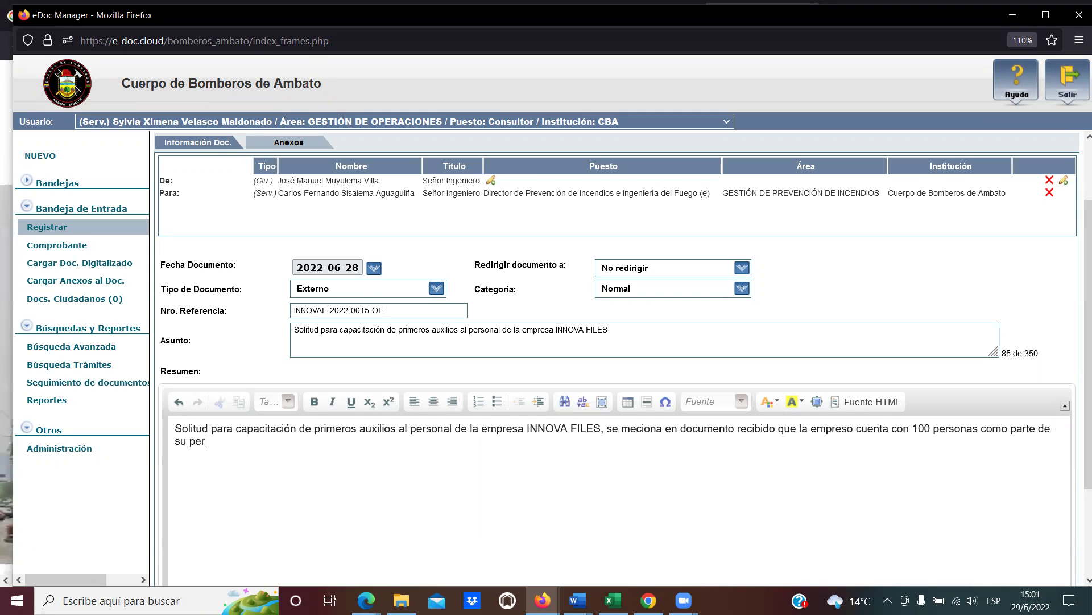
type("sonal y tambien")
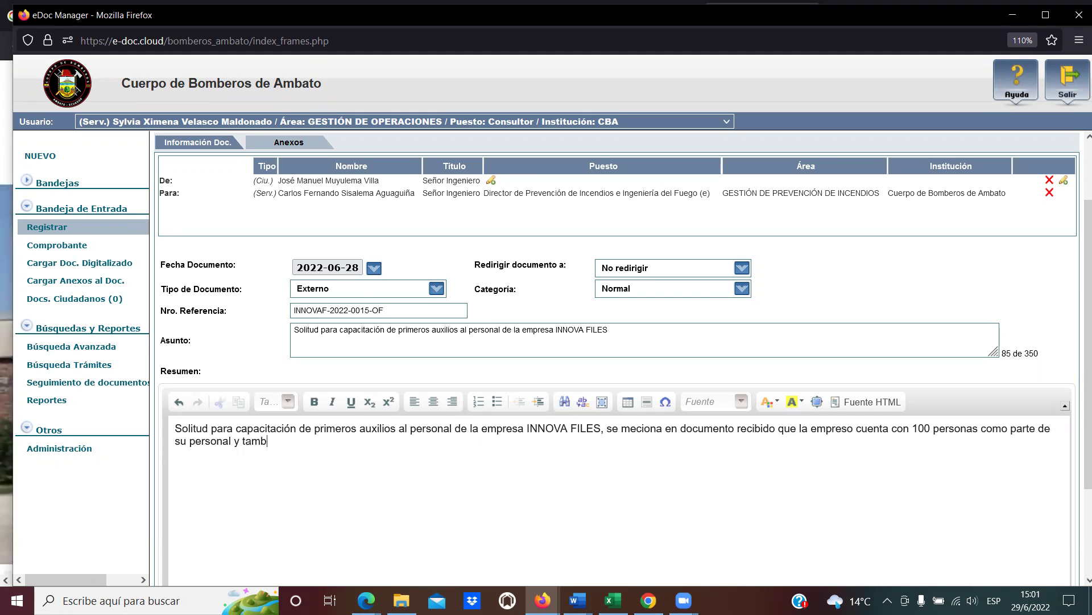
key("BackSpace")
key("BackSpace")
type("én dispone del espacio fi")
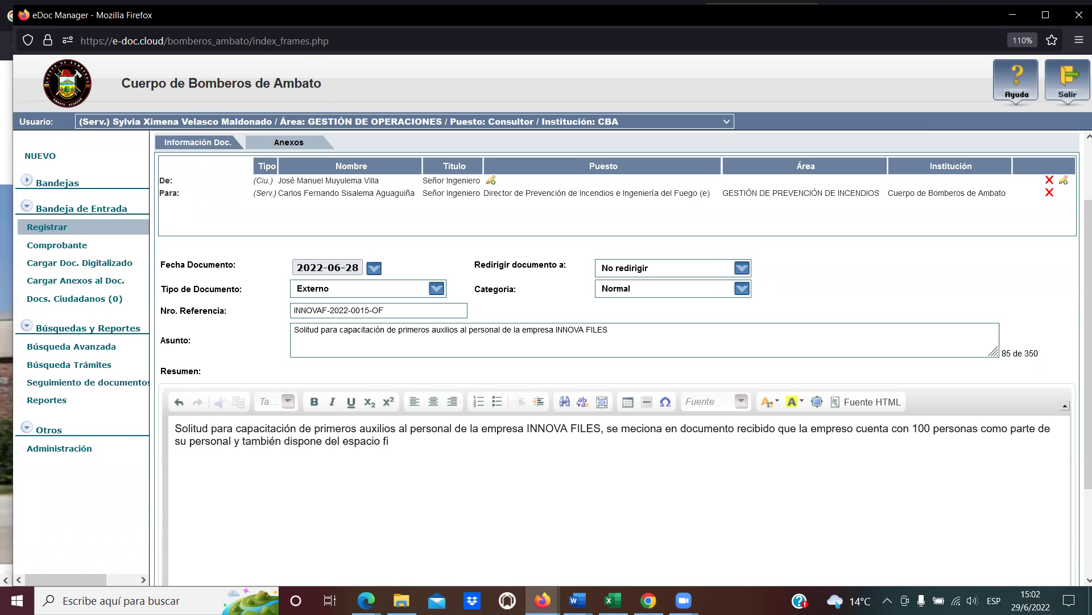
key("BackSpace")
type("ísico pa")
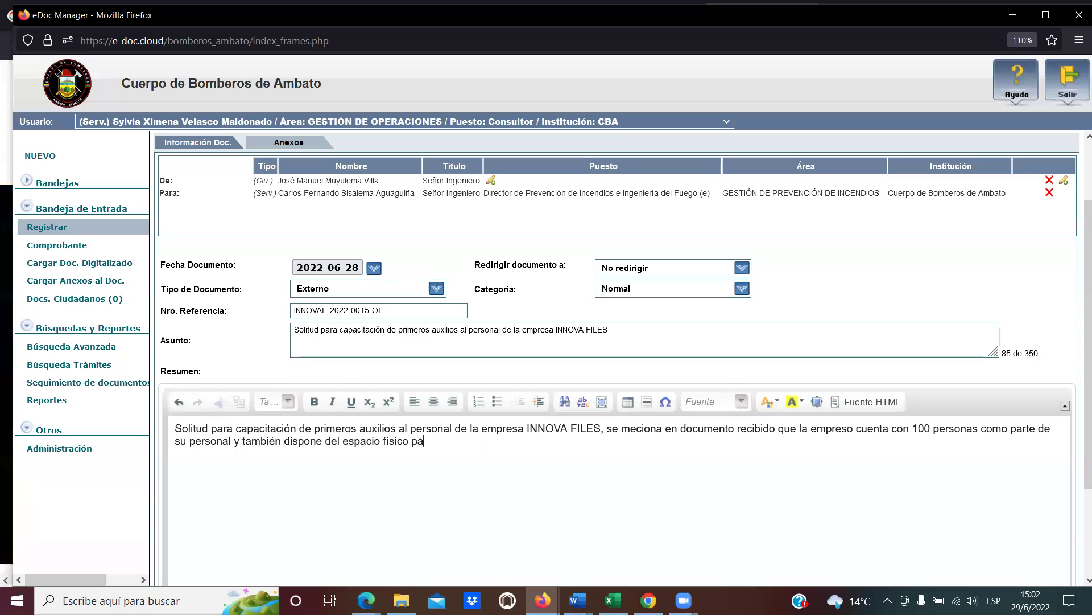
type("ra d")
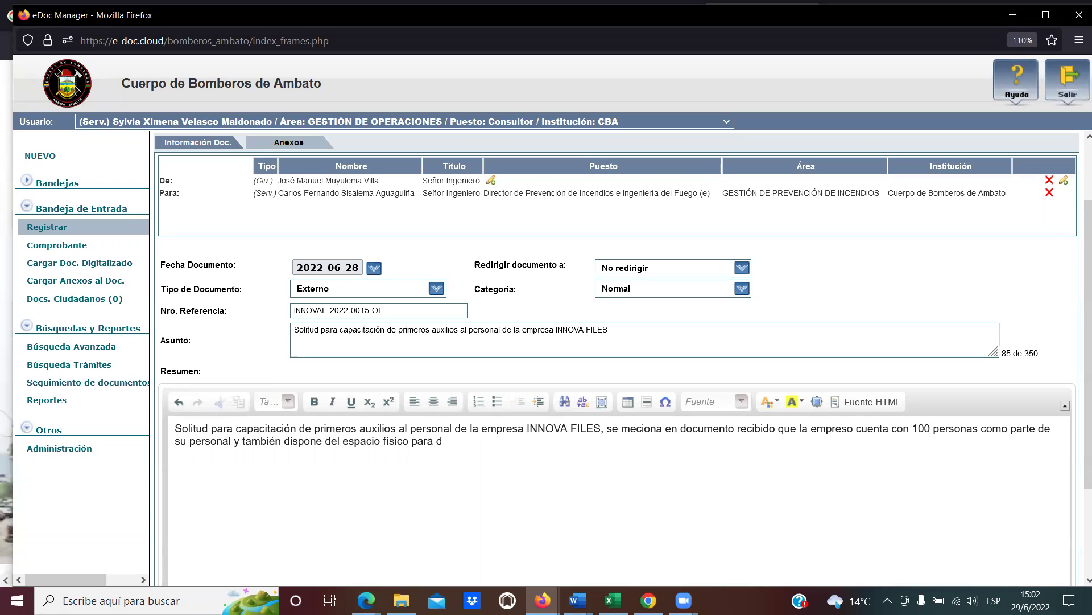
type("ictar la capacitación.")
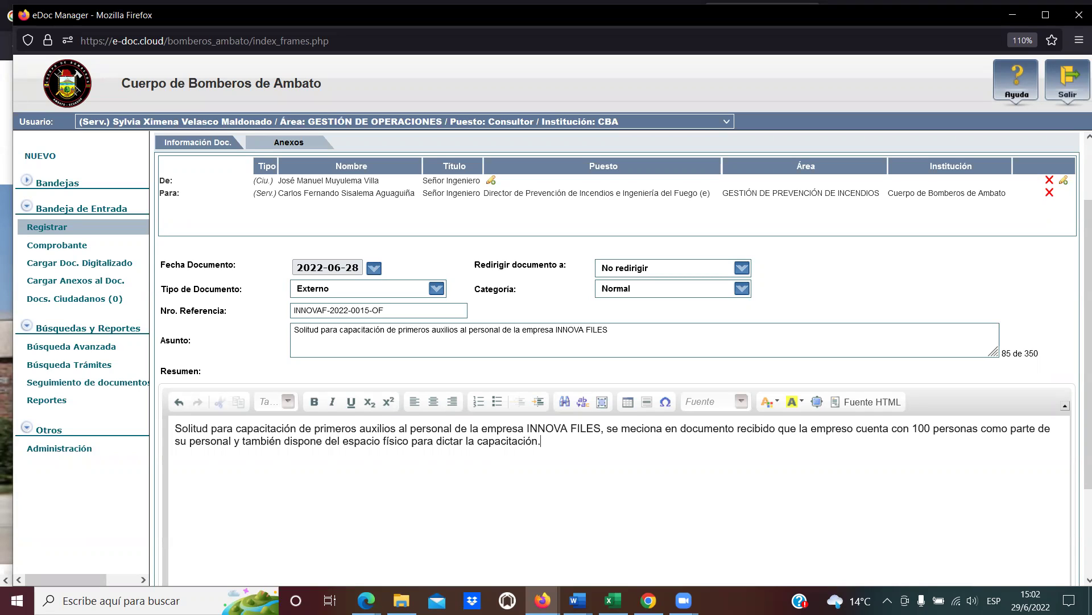
Enter Innova-0012 in the Notas field.
scroll(661, 448, "down", 2)
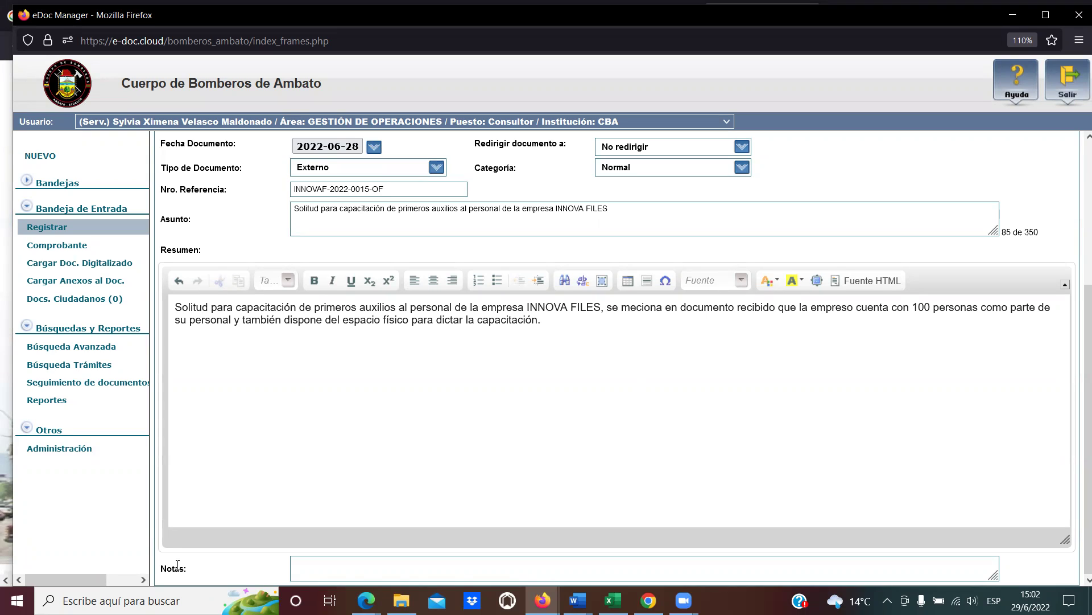
left_click(177, 565)
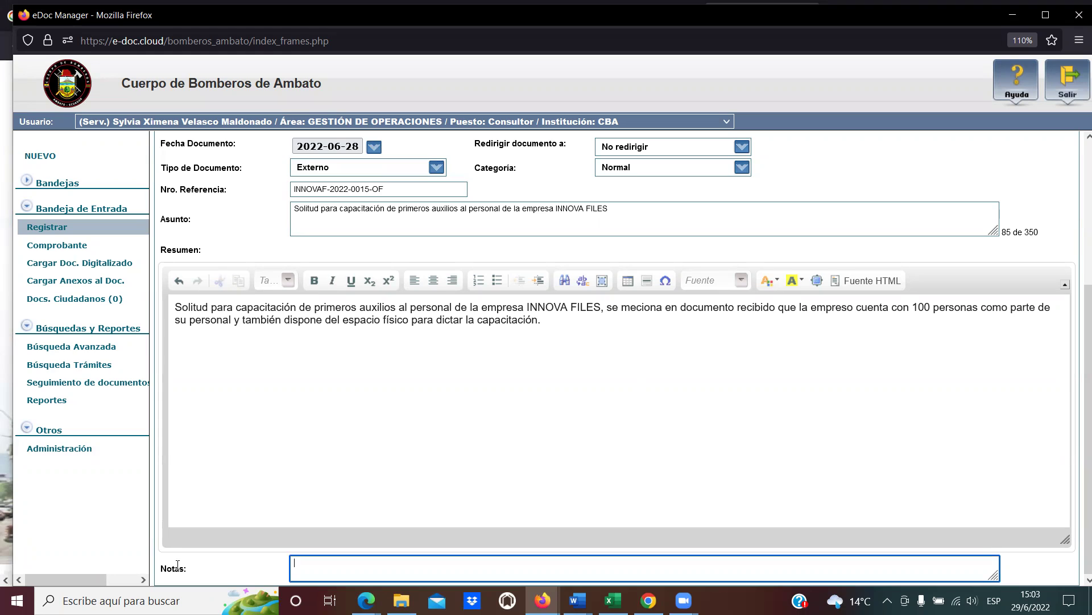
type("Innova-0012")
key("ctrl+a")
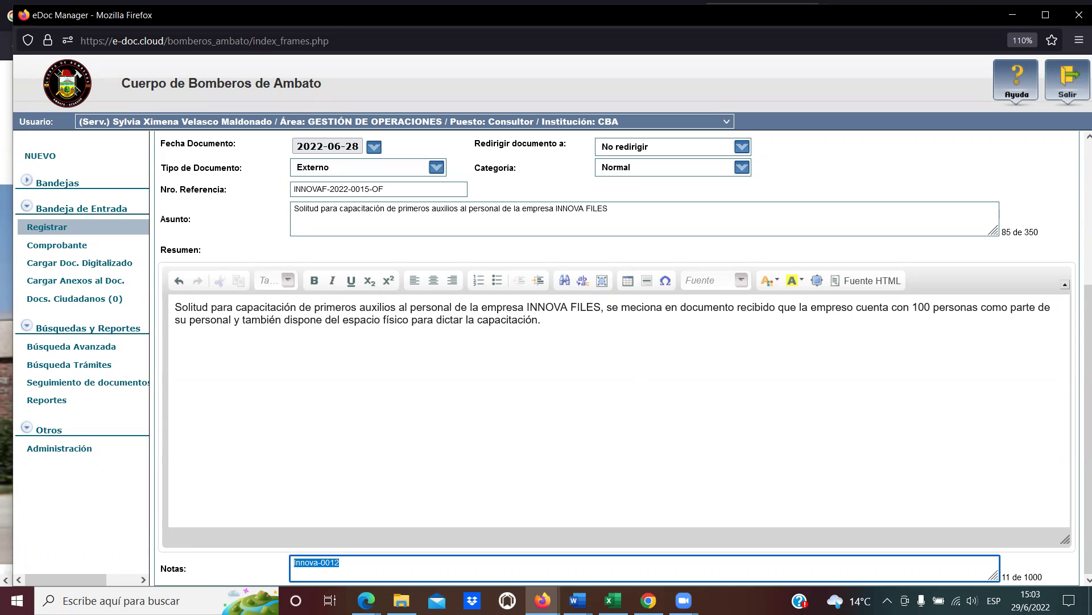
key("Right")
scroll(810, 412, "up", 2)
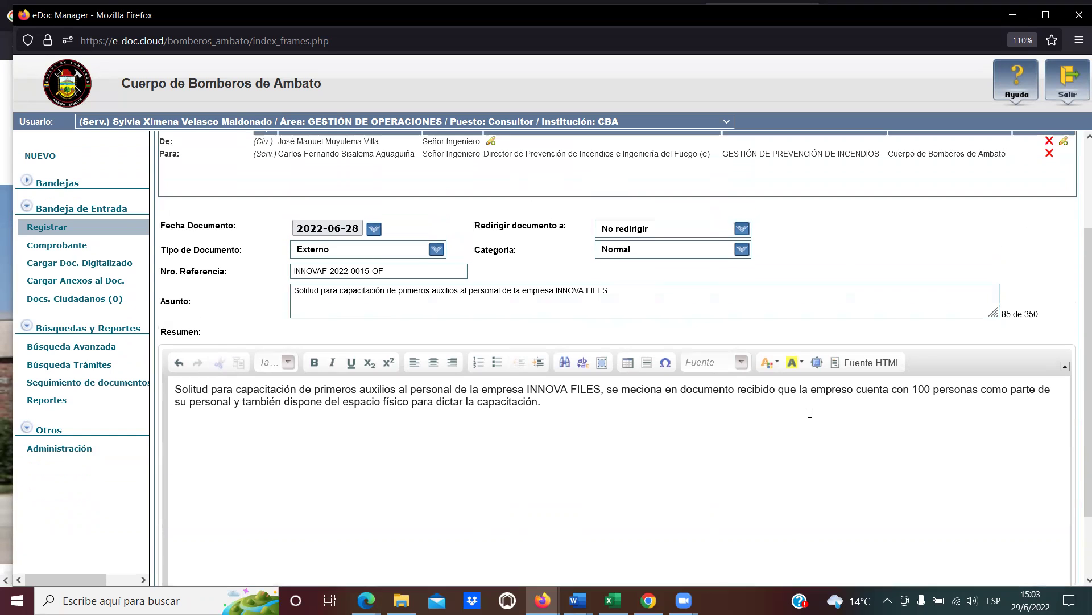
scroll(810, 413, "down", 2)
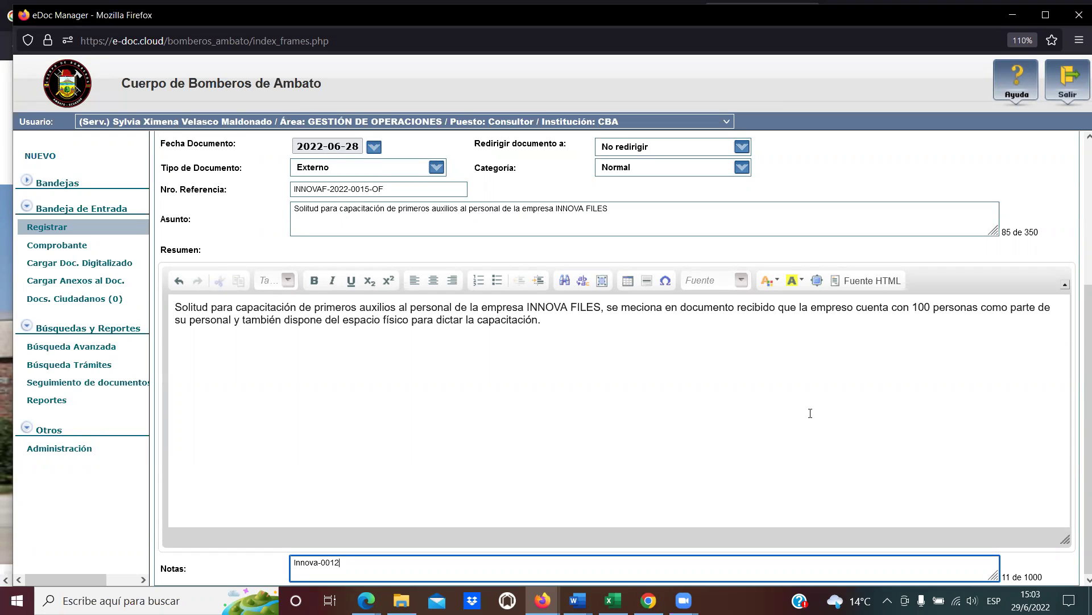
Save with Aceptar, registering CBA-OPE-2022-0001-E, and move the receipt window aside.
scroll(810, 413, "up", 3)
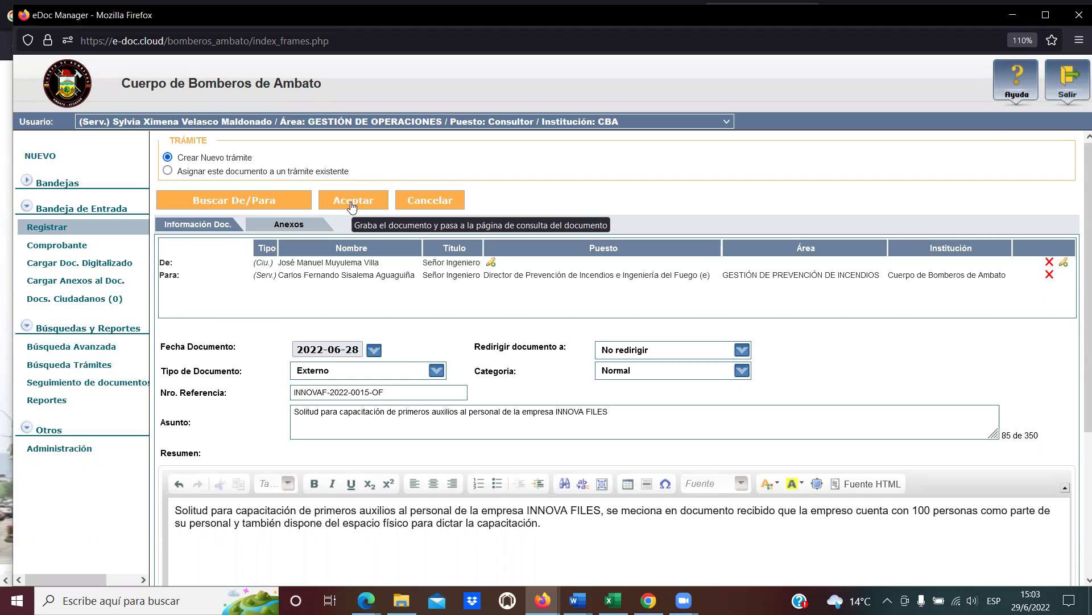
left_click(352, 202)
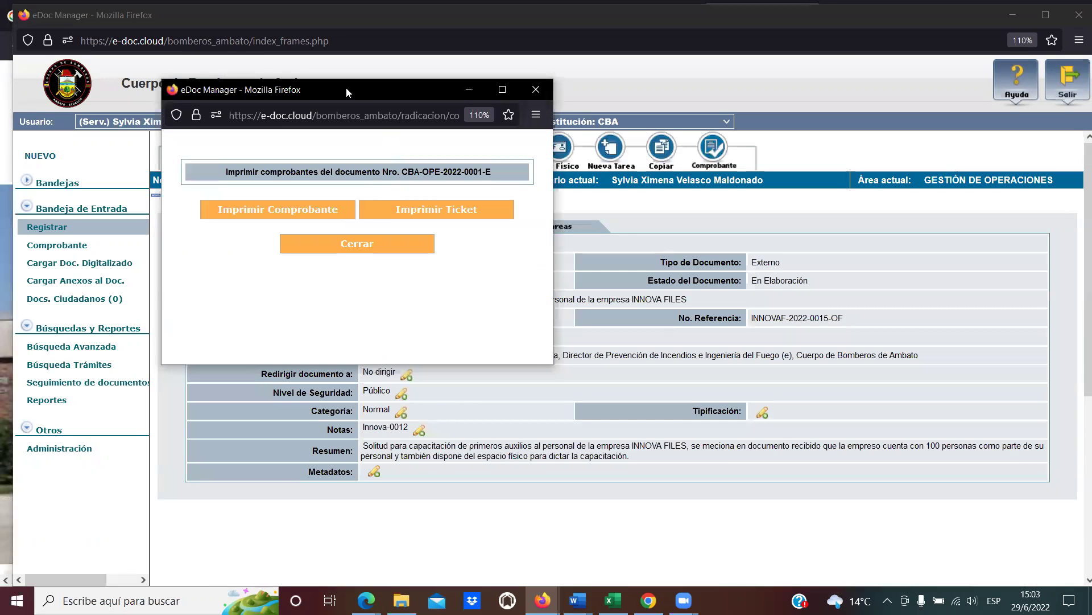
left_click_drag(346, 87, 579, 124)
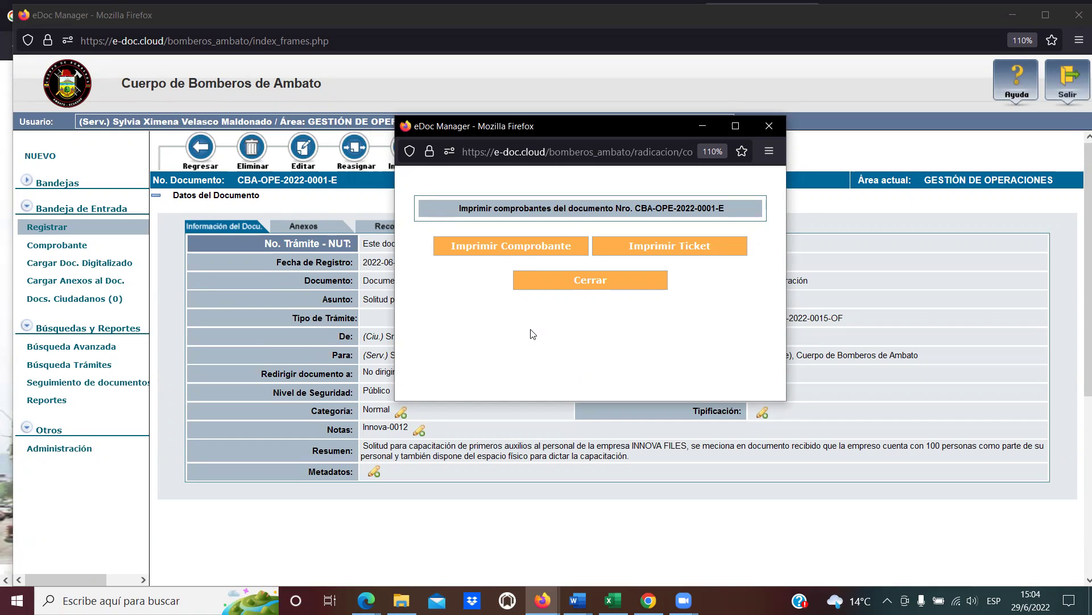
Open the receipt PDF for CBA-OPE-2022-0001-E in Firefox's viewer.
left_click(503, 247)
scroll(674, 262, "down", 10)
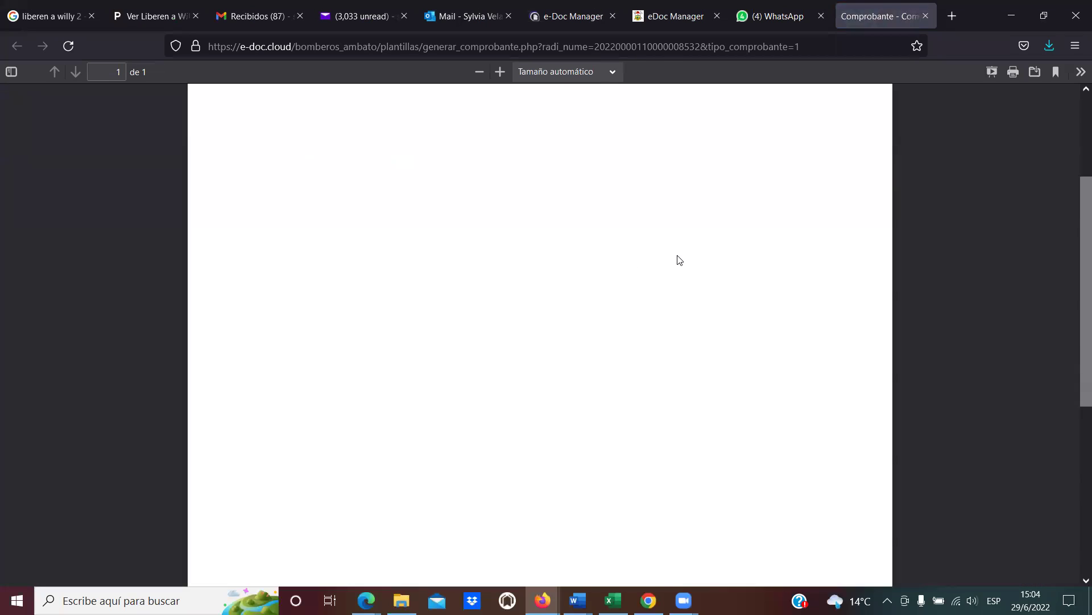
scroll(666, 254, "up", 5)
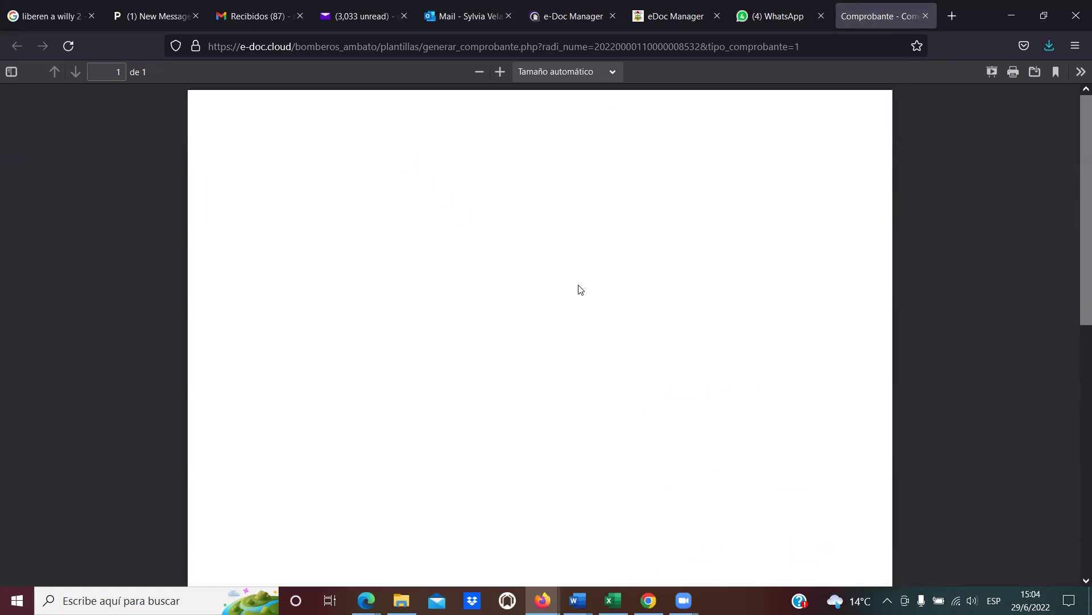
scroll(550, 313, "down", 5)
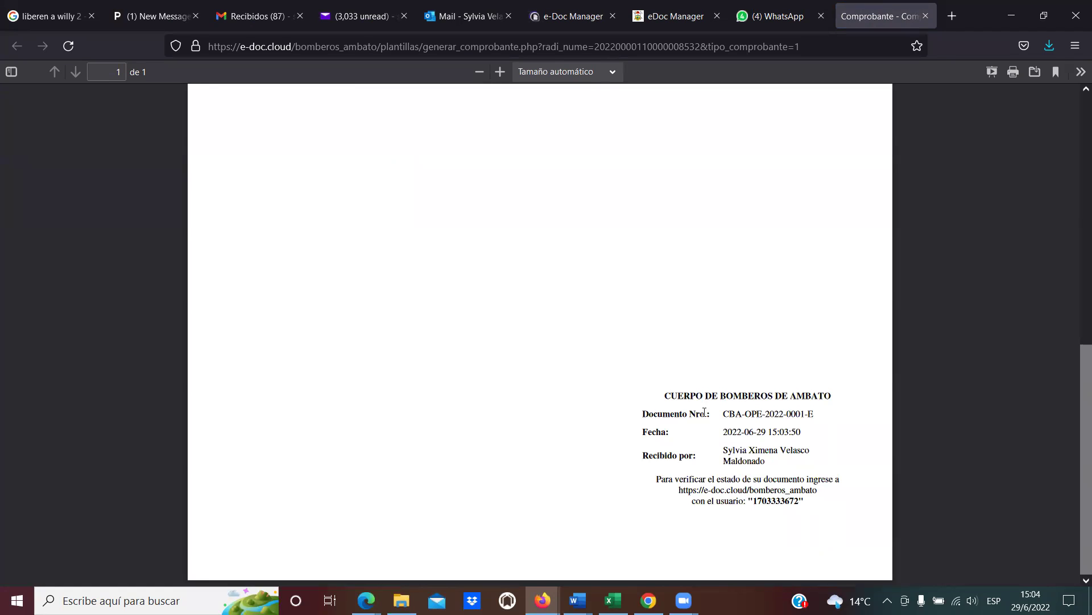
left_click_drag(665, 400, 836, 402)
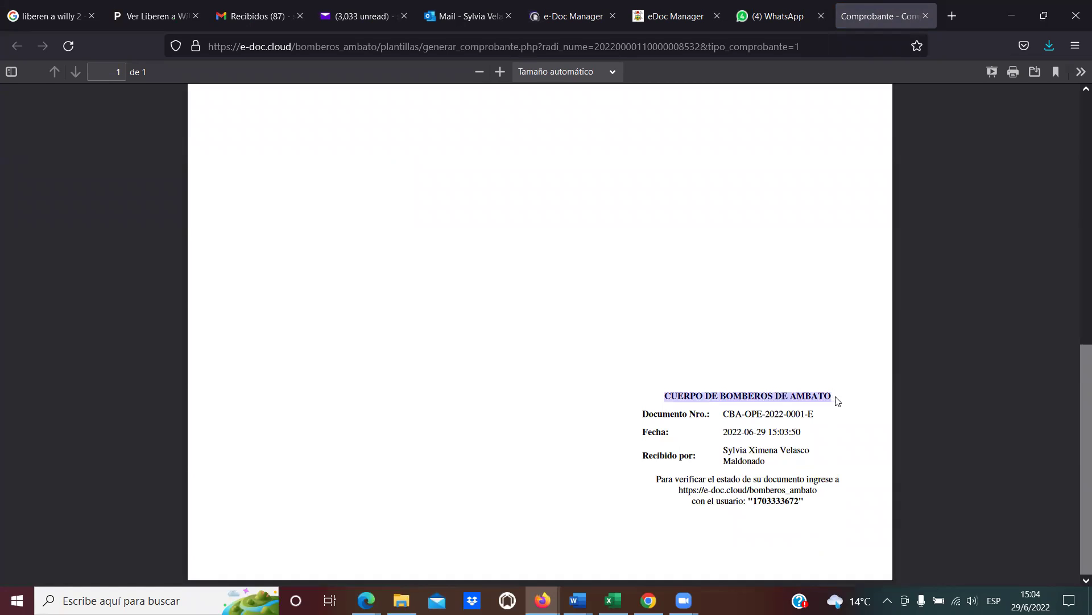
left_click(837, 403)
left_click_drag(722, 414, 813, 414)
left_click(795, 414)
left_click(782, 417)
left_click(803, 413)
left_click(814, 414)
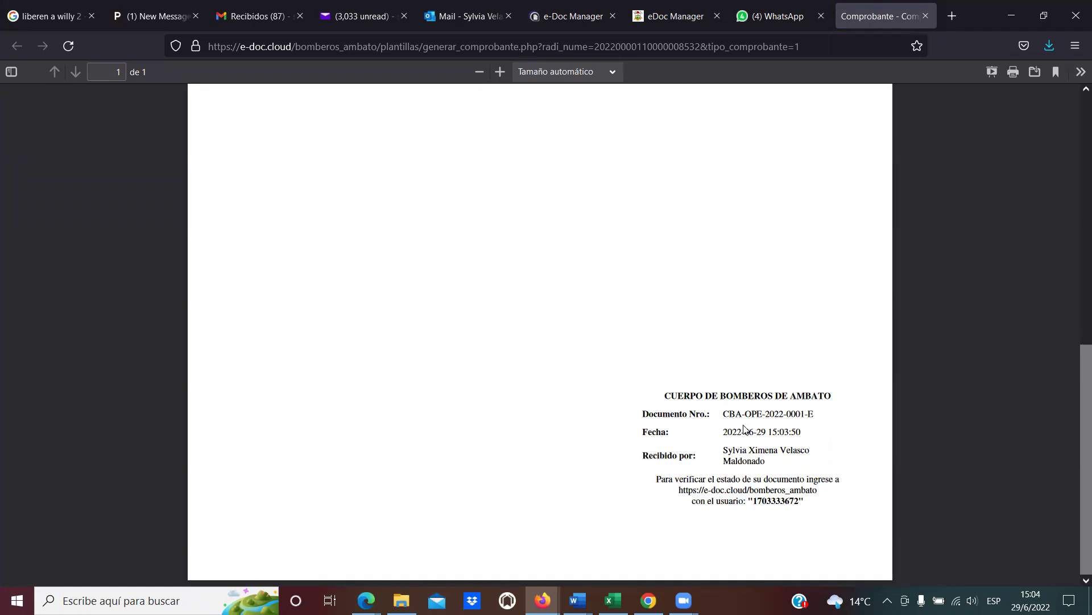
left_click_drag(723, 432, 813, 438)
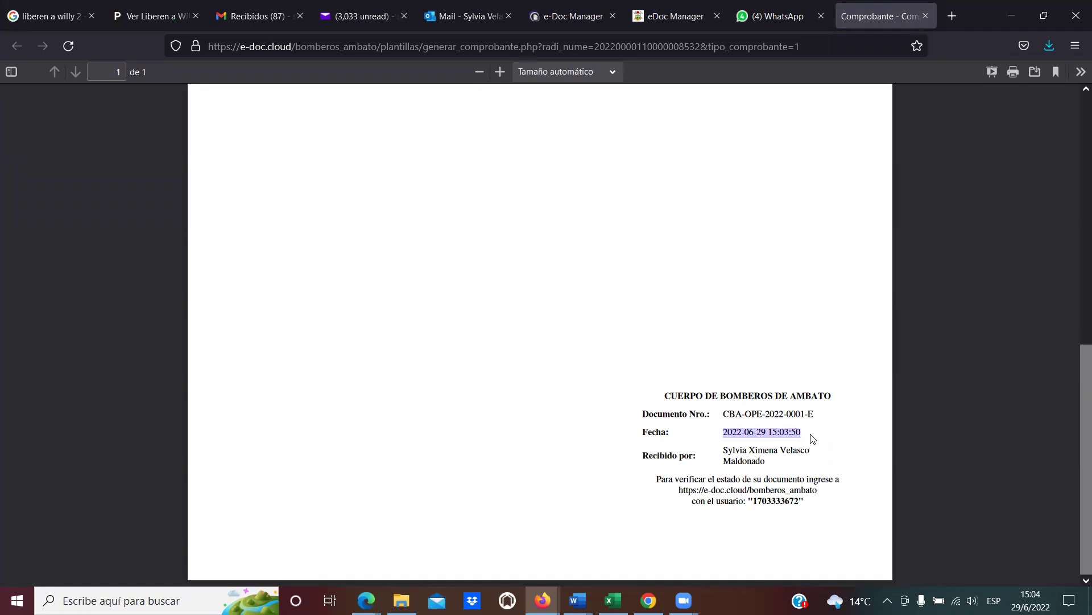
left_click(782, 446)
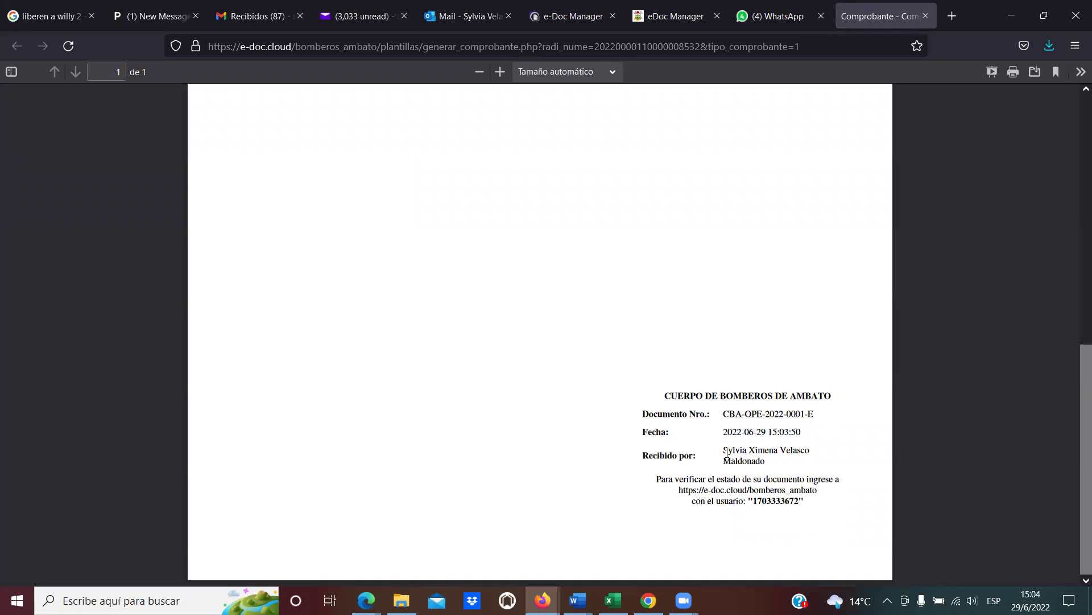
left_click_drag(727, 453, 765, 462)
left_click(765, 463)
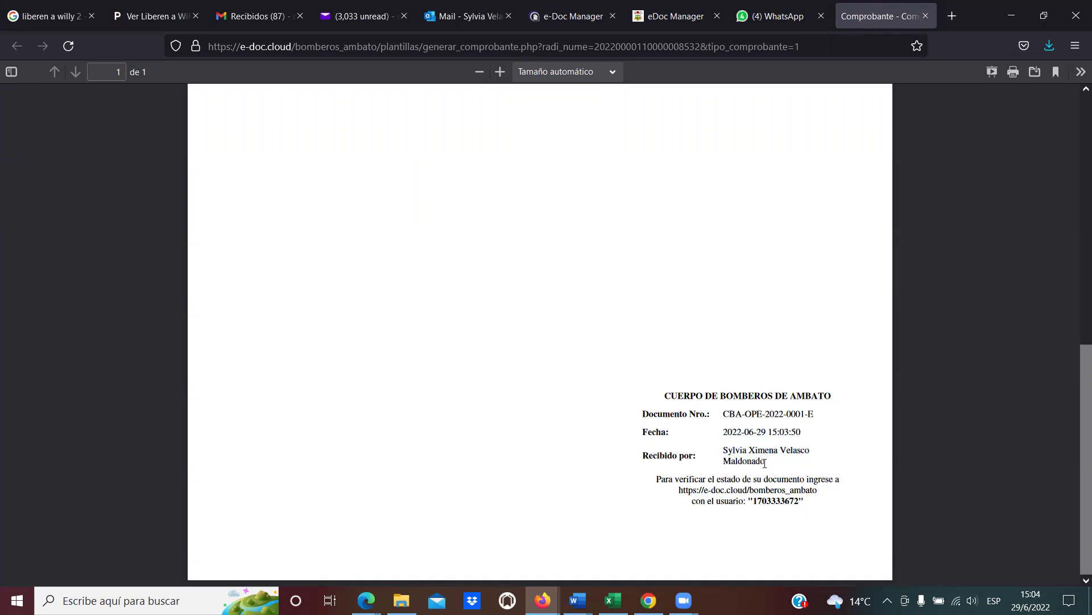
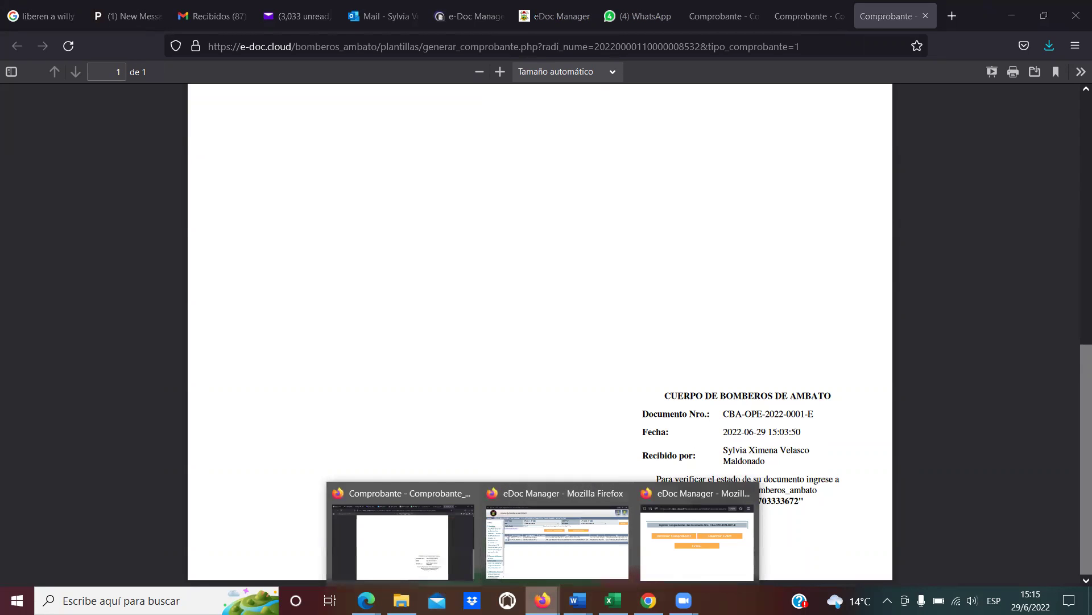
Bring eDoc Manager to the front and show the En Elaboración tray with its 3 drafts.
left_click(572, 568)
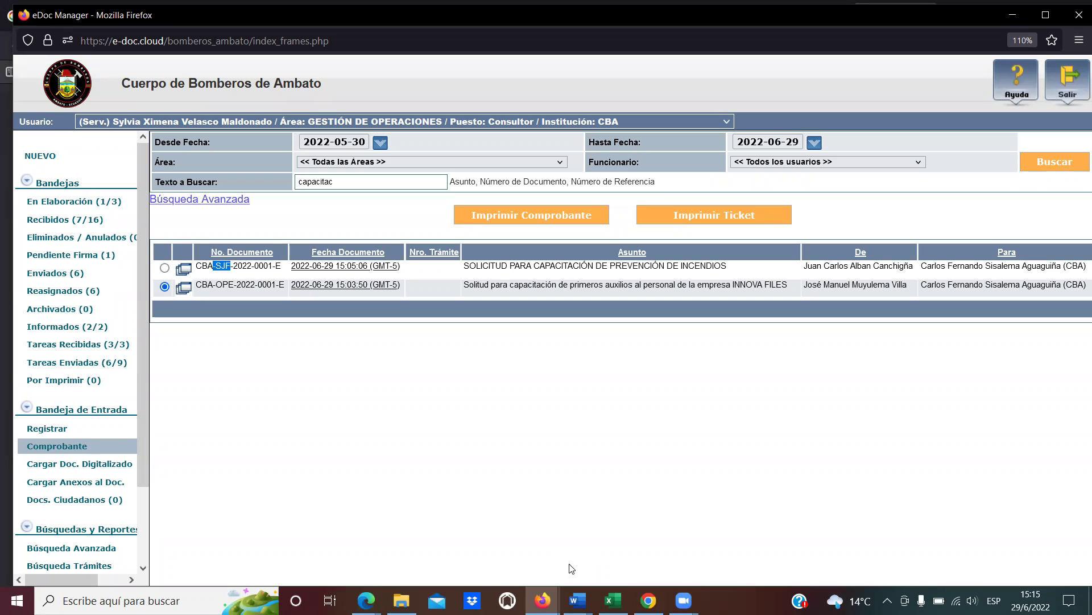
left_click(333, 414)
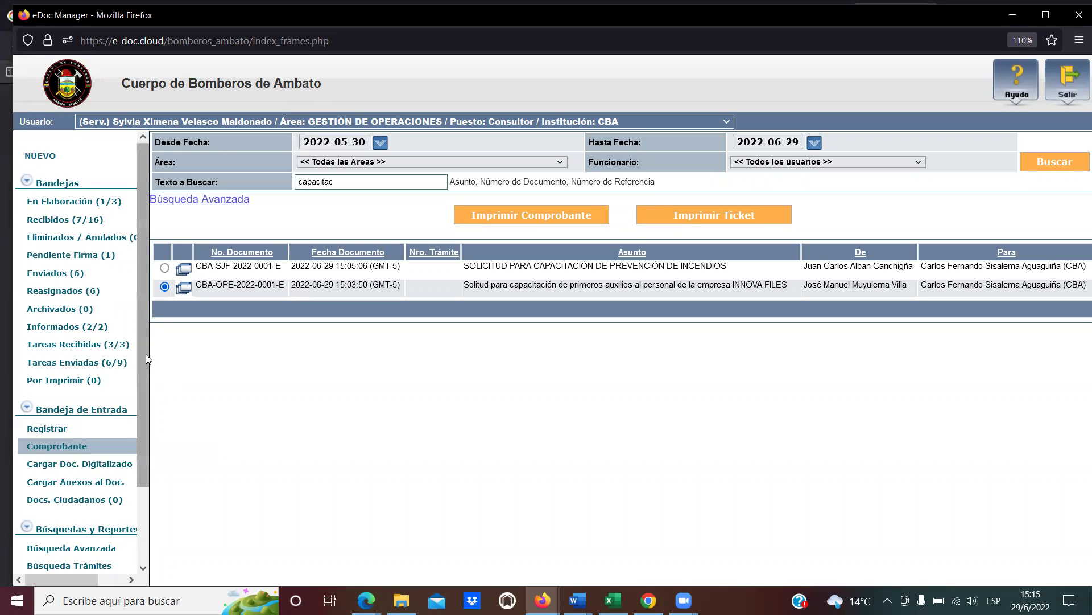
left_click(100, 202)
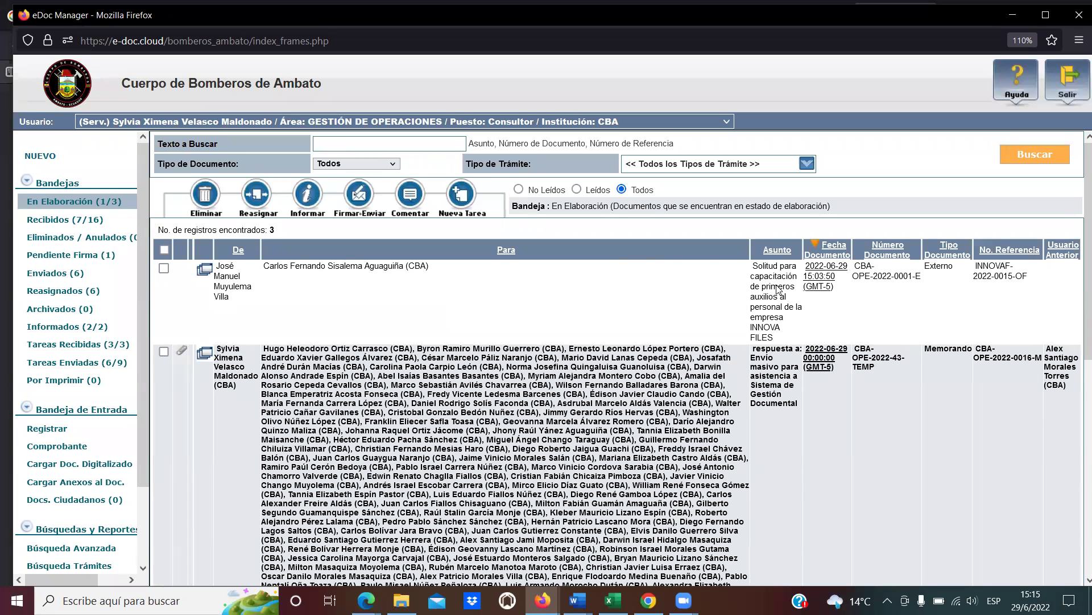
Open draft CBA-OPE-2022-0001-E from En Elaboración and view its Anexos section.
left_click_drag(438, 268, 273, 264)
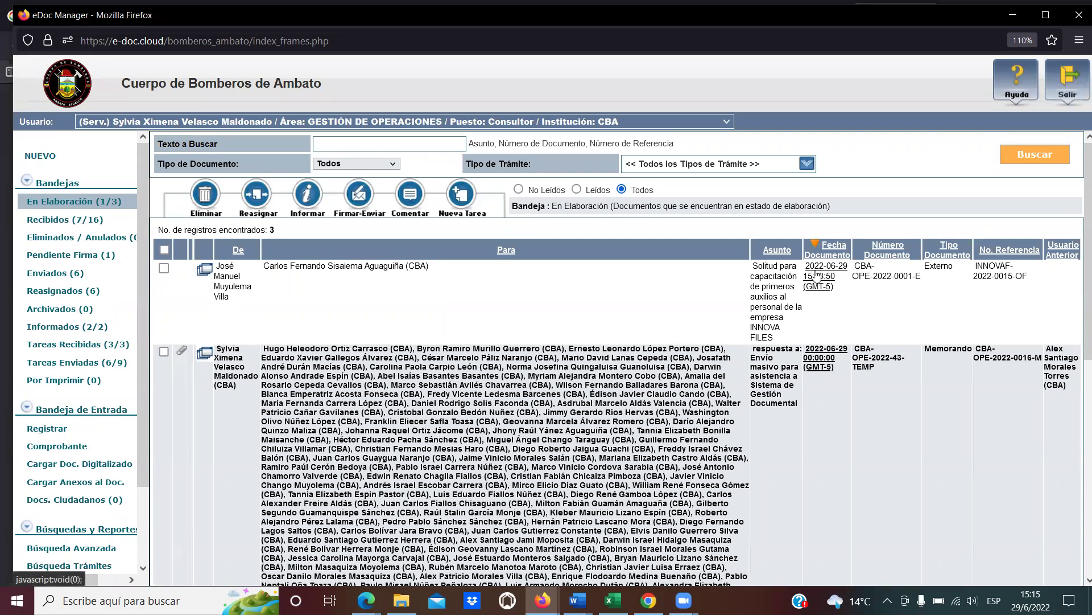
left_click(815, 275)
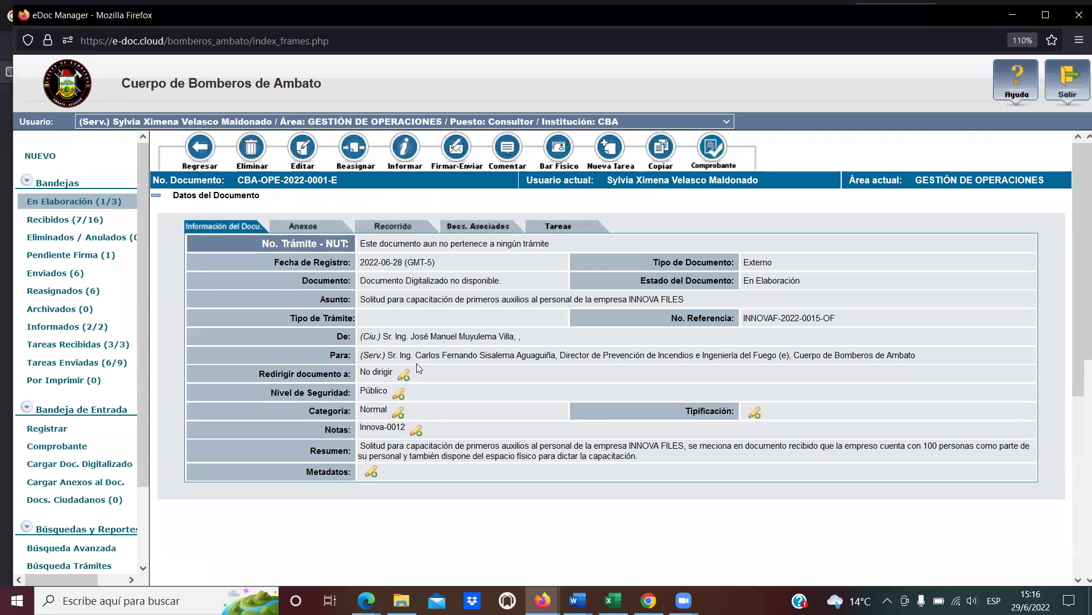
mouse_move(409, 458)
left_mouse_down()
mouse_move(389, 451)
mouse_move(412, 456)
left_mouse_up()
left_click(411, 455)
left_click(327, 228)
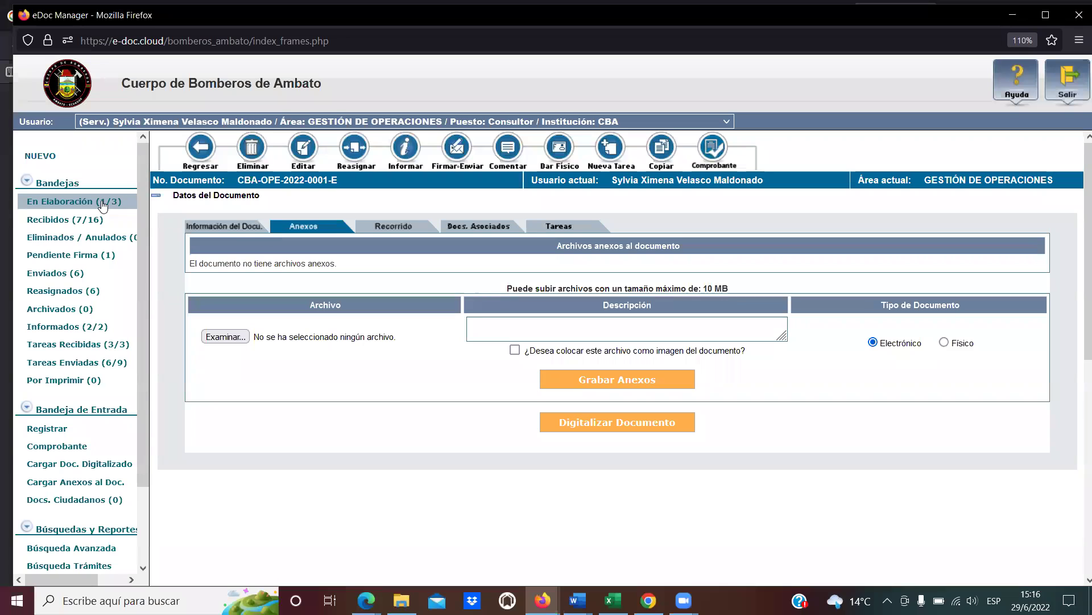
Return to En Elaboración, reopen CBA-OPE-2022-0001-E and bring up the attachment upload form.
left_click(77, 203)
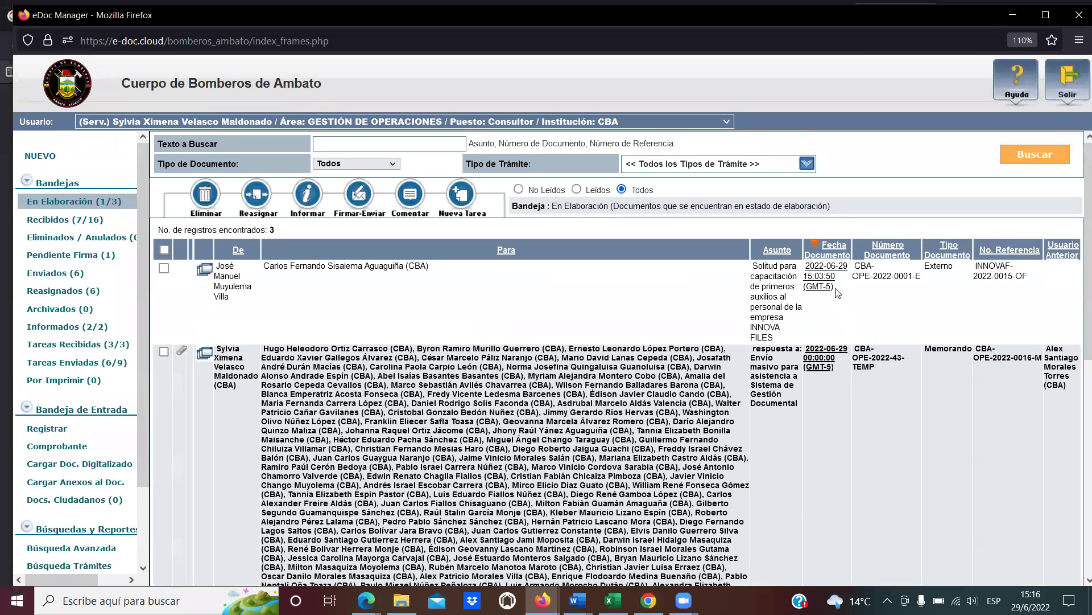
left_click(825, 284)
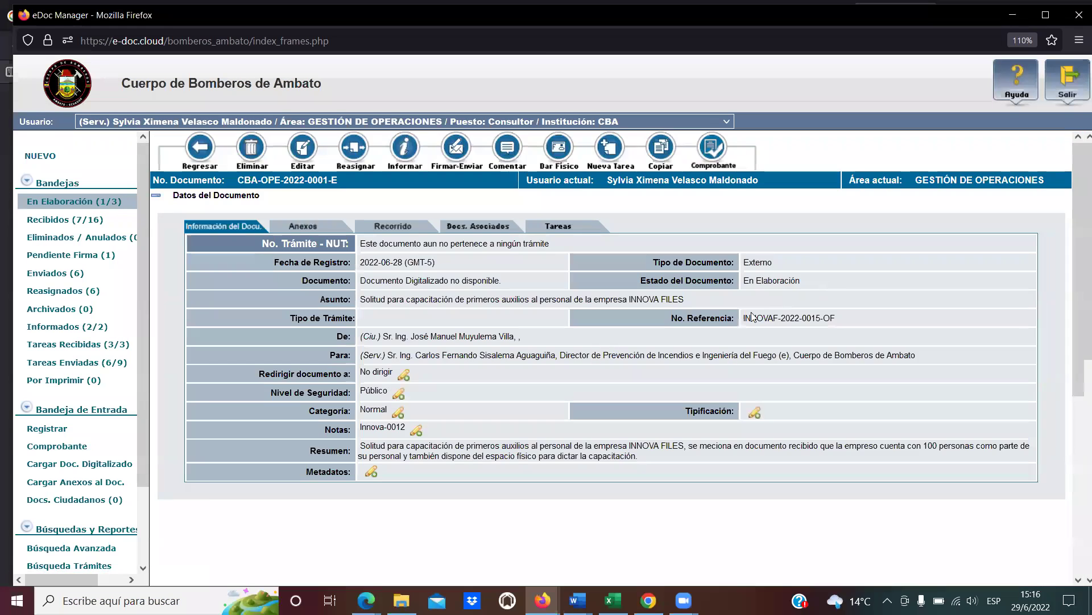
left_click(307, 228)
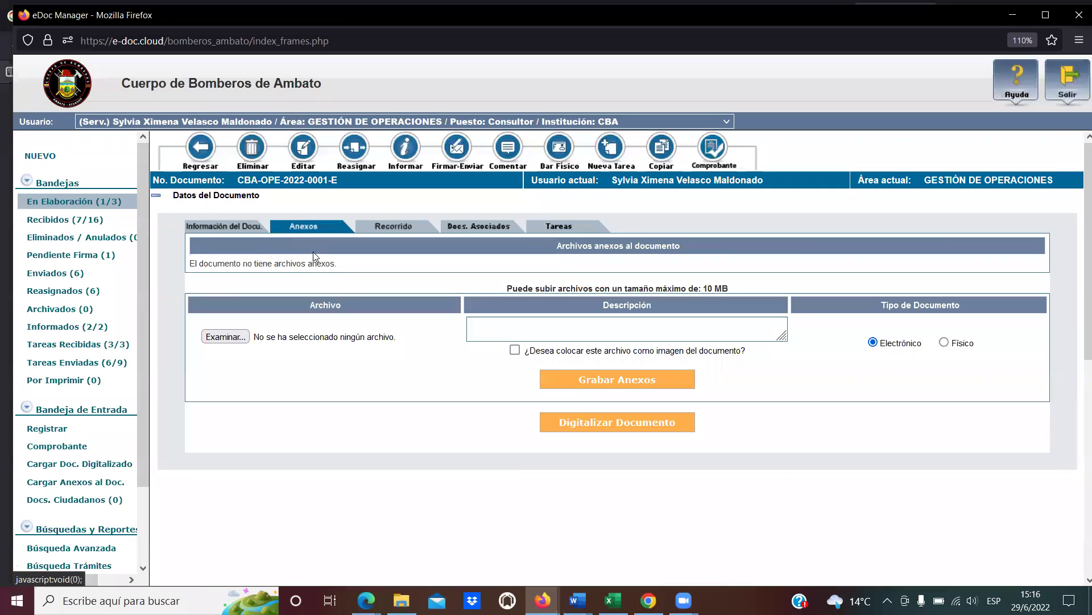
Choose imagen_digitalizada.pdf from D:\GobAzuay as the file to attach.
left_click(223, 339)
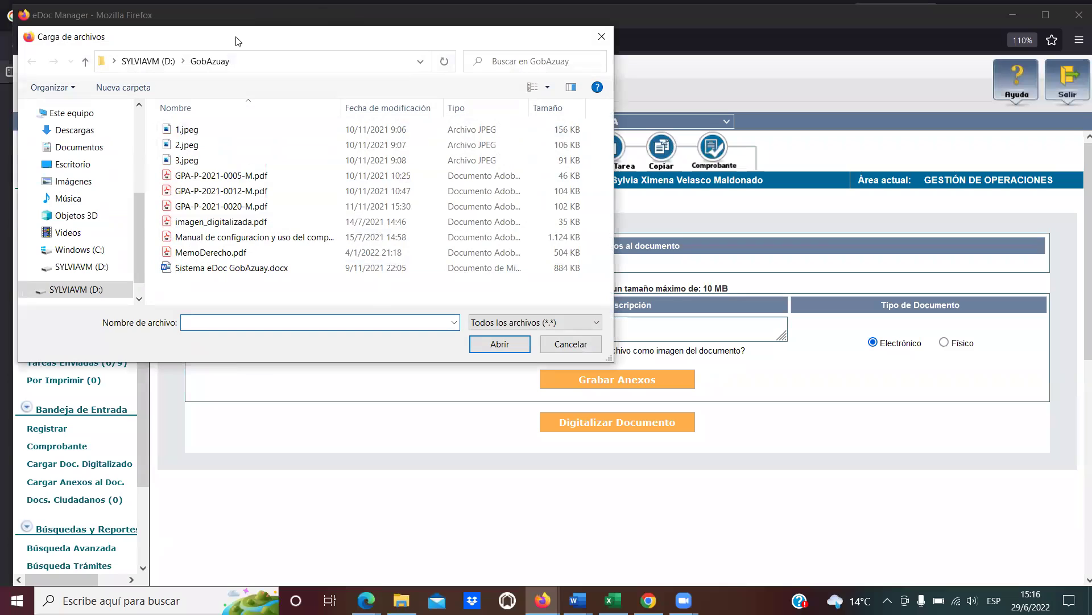
left_click_drag(248, 42, 591, 69)
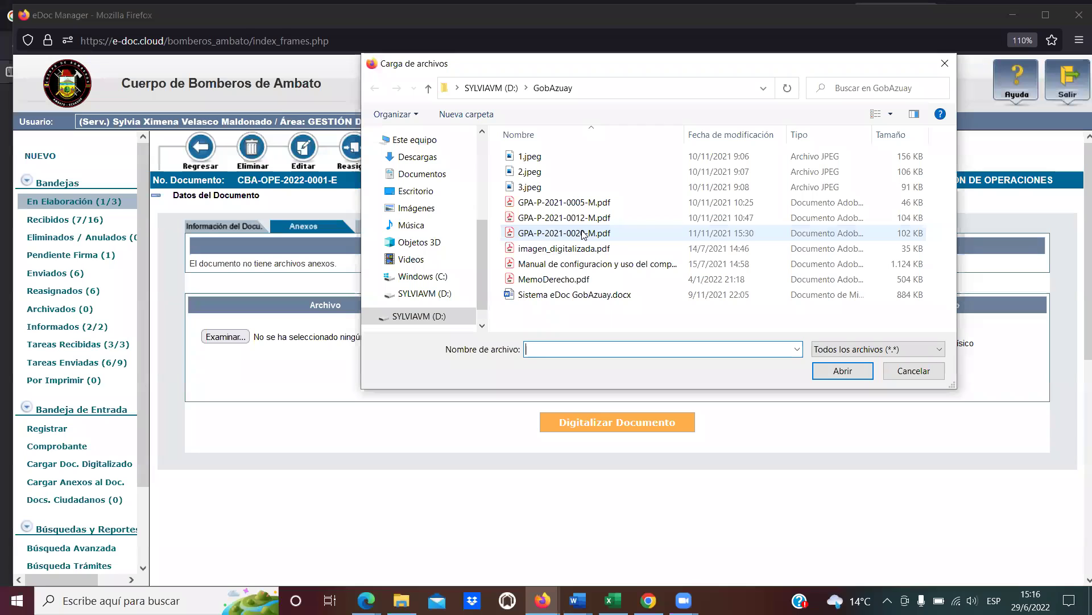
left_click(584, 235)
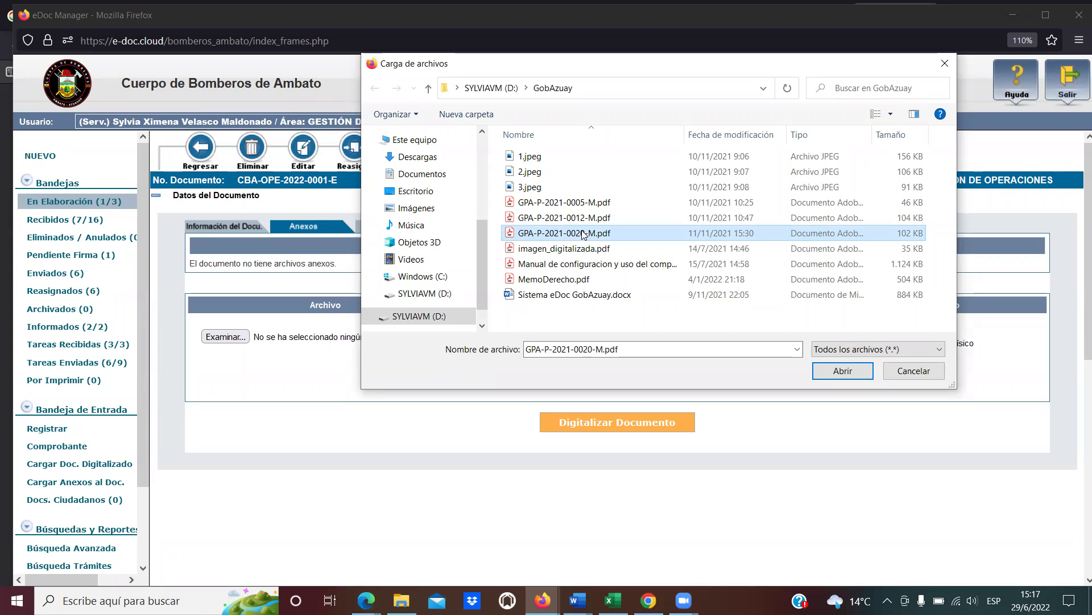
double_click(536, 251)
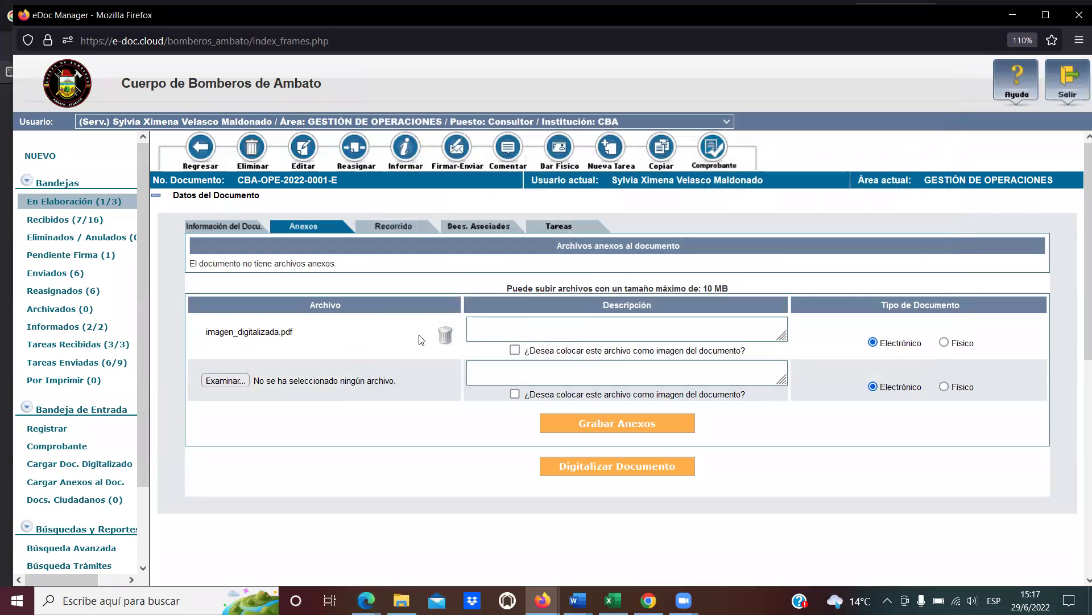
Enter 'Capacitación de primeros auxilios' as the attachment description, replacing a mistyped entry.
left_click(513, 331)
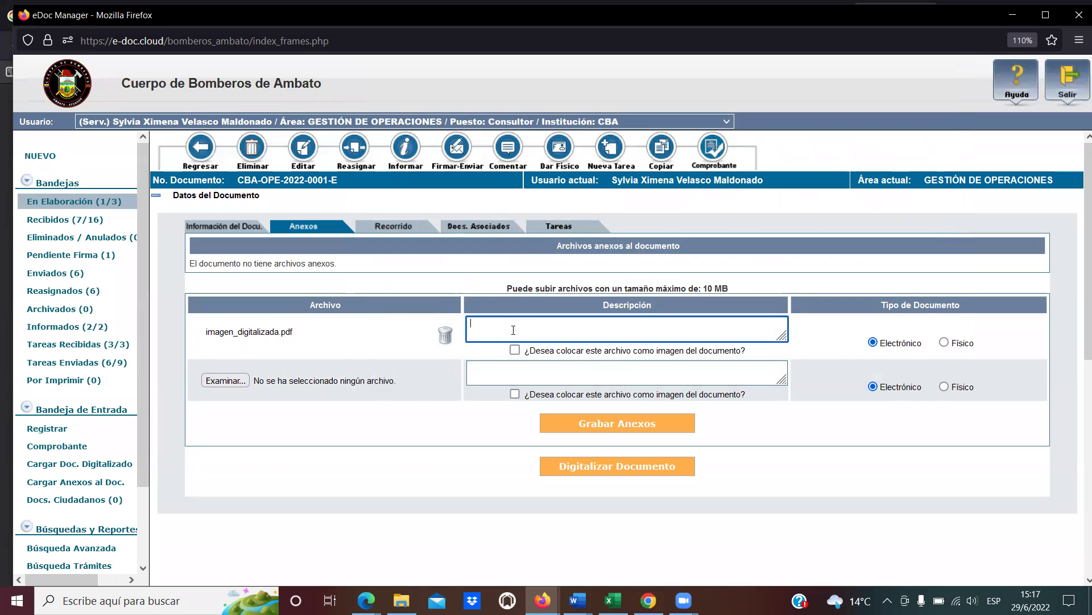
type("INNO")
key("ctrl+a")
key("BackSpace")
type("Capacita")
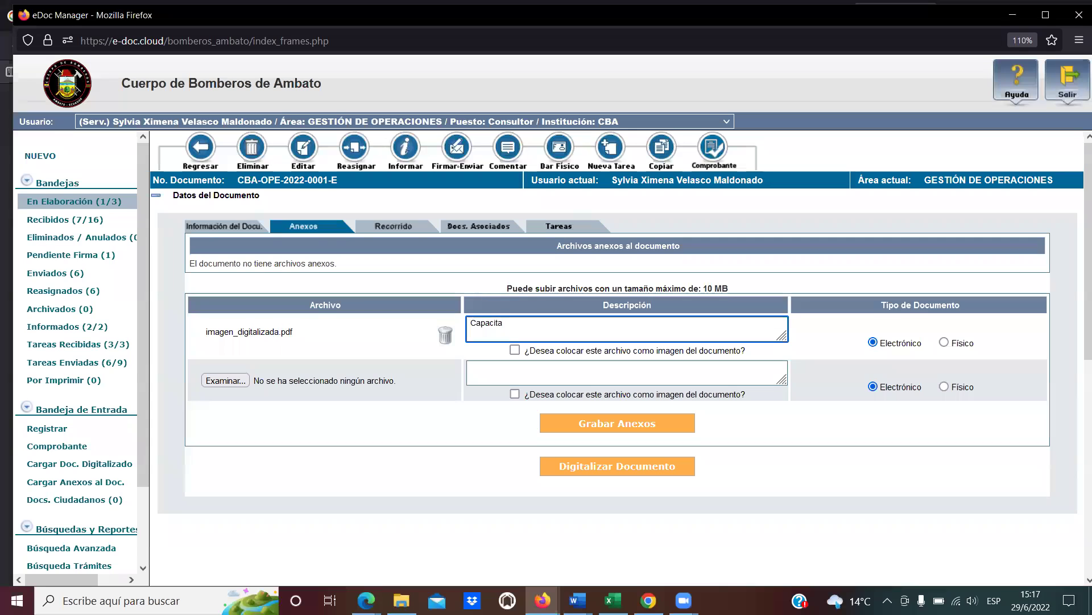
type("ción de primeros auxilios")
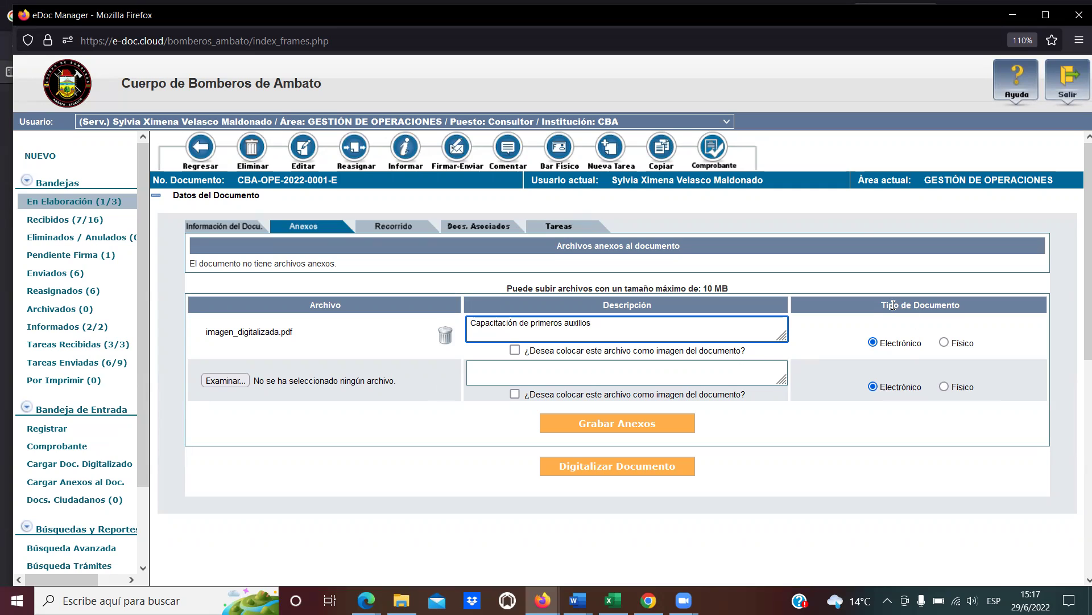
left_click(876, 305)
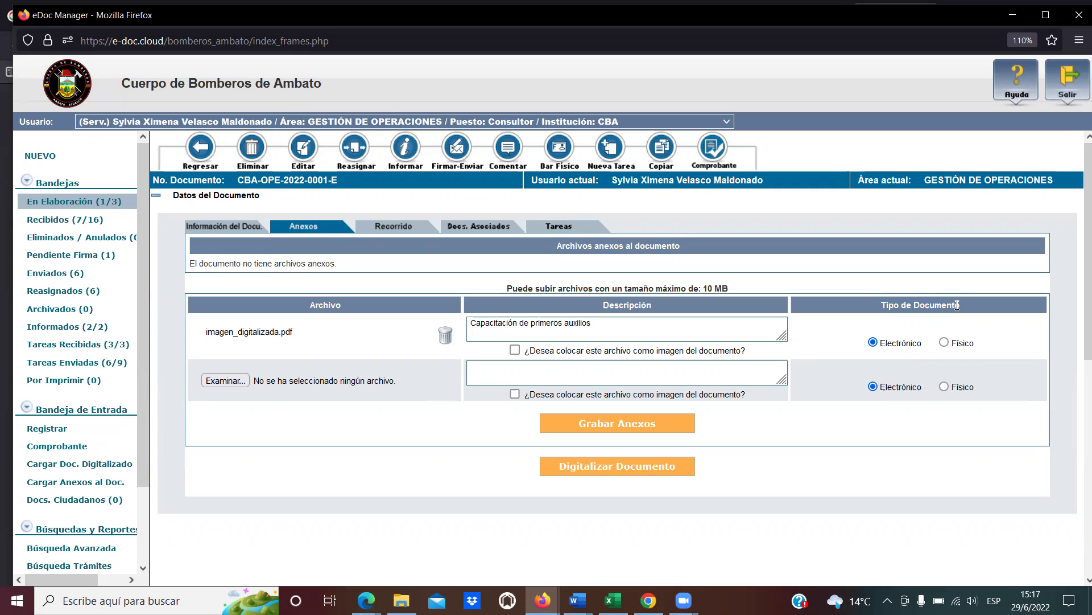
Mark the attachment as Físico and set it as the document's image.
left_click(944, 342)
left_click_drag(529, 350, 745, 352)
left_click(745, 351)
left_click_drag(530, 350, 741, 350)
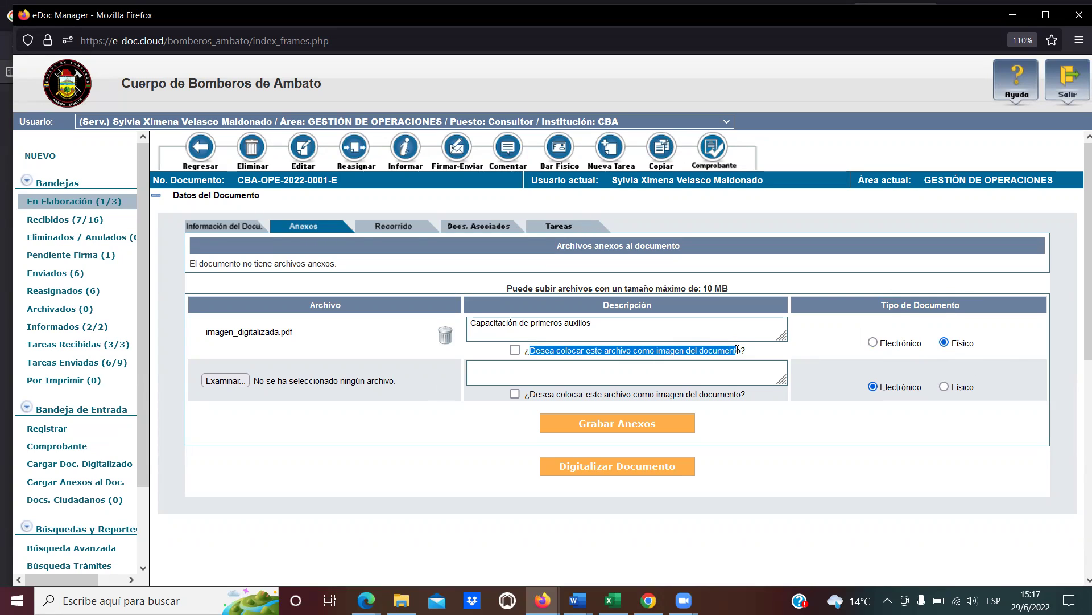
left_click(741, 351)
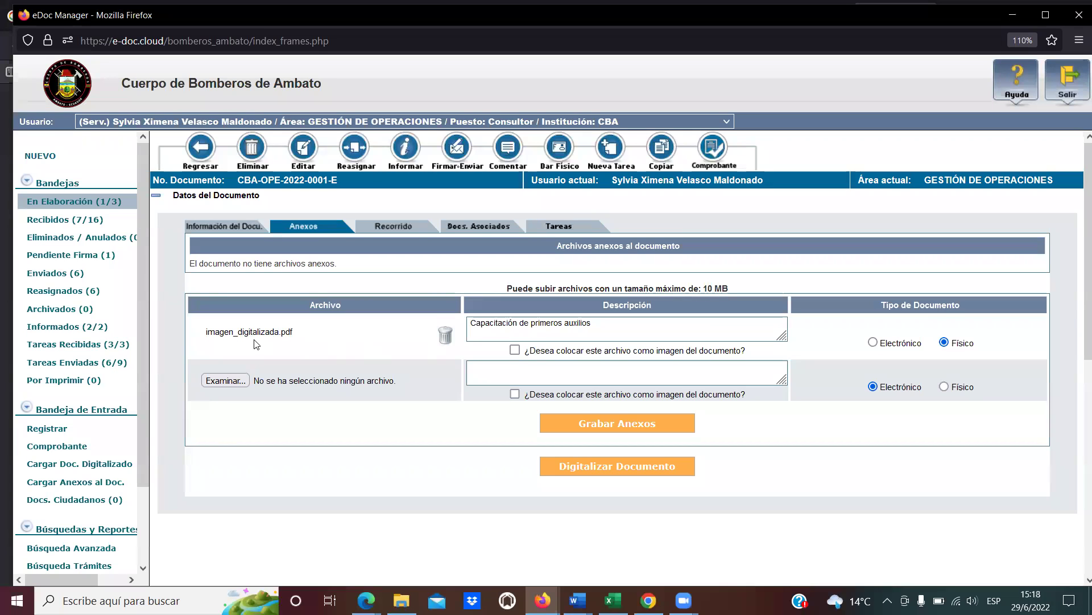
left_click_drag(295, 331, 210, 336)
left_click(209, 336)
left_click(515, 350)
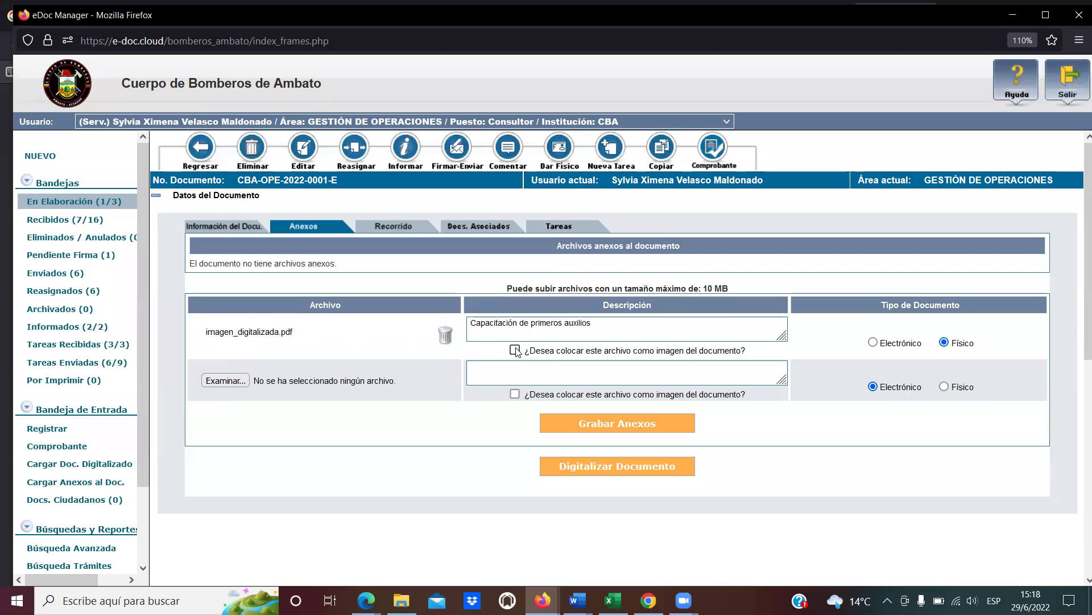
left_click_drag(528, 351, 750, 356)
left_click(554, 359)
Save the annex with Grabar Anexos and put its file name imagen_digitalizada into edit mode.
left_click(622, 426)
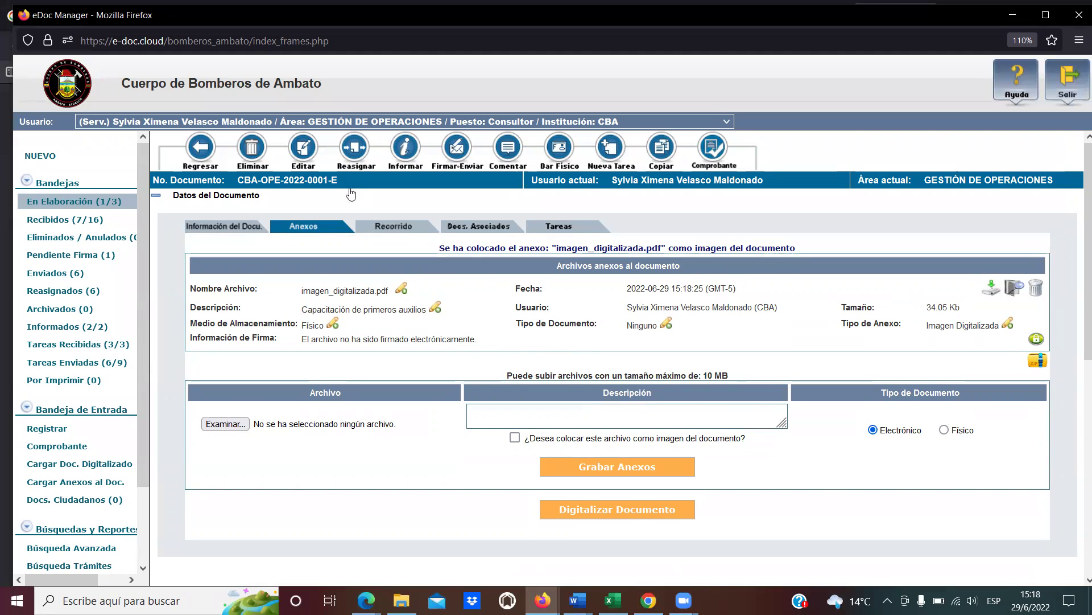
left_click_drag(289, 183, 250, 181)
left_click(239, 180)
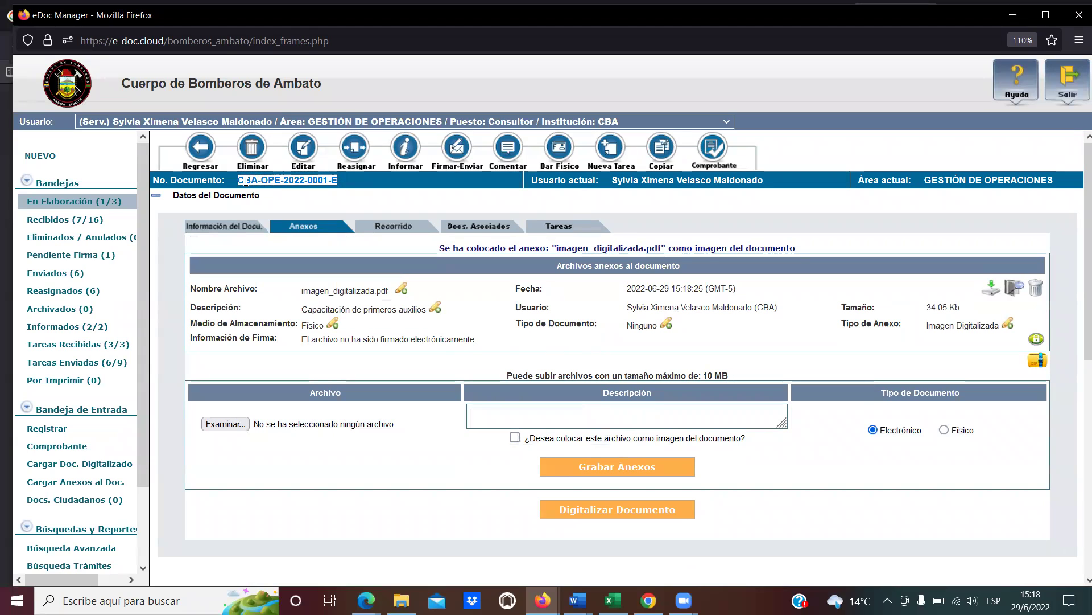
left_click(250, 181)
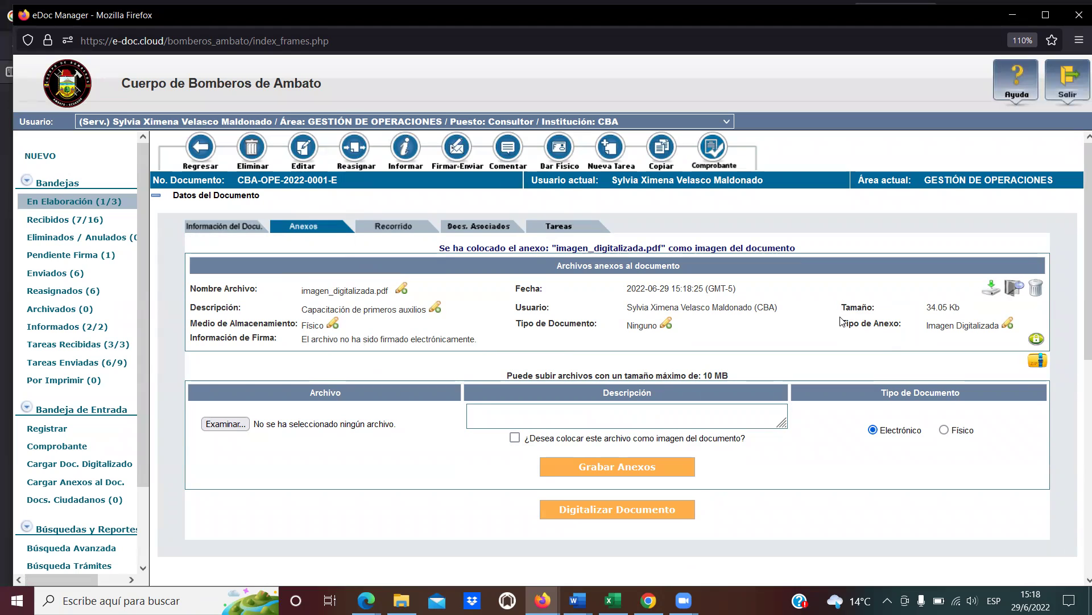
left_click_drag(842, 323, 998, 322)
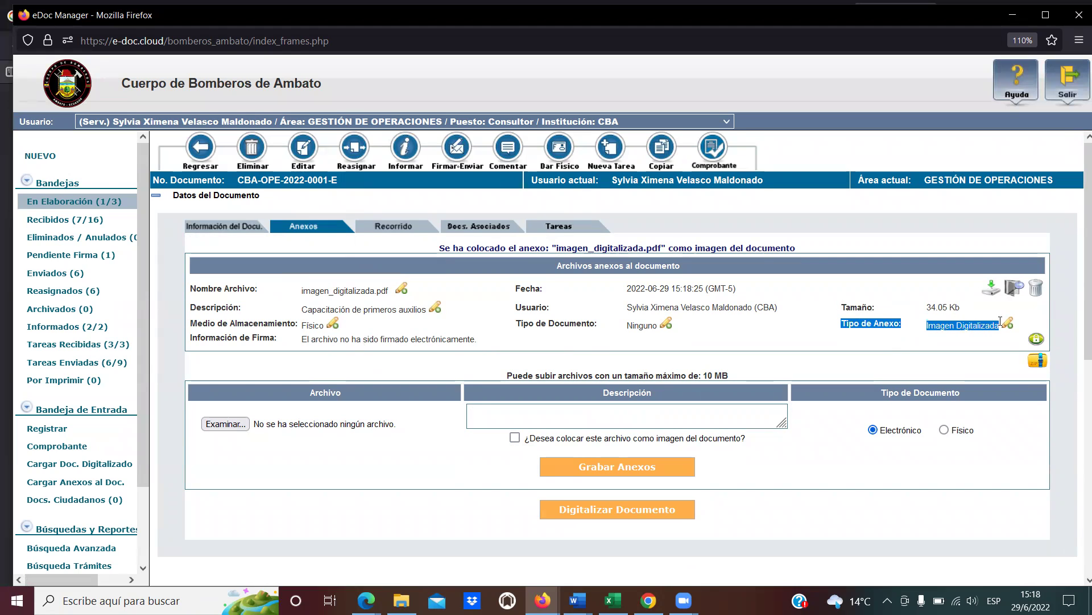
left_click(948, 323)
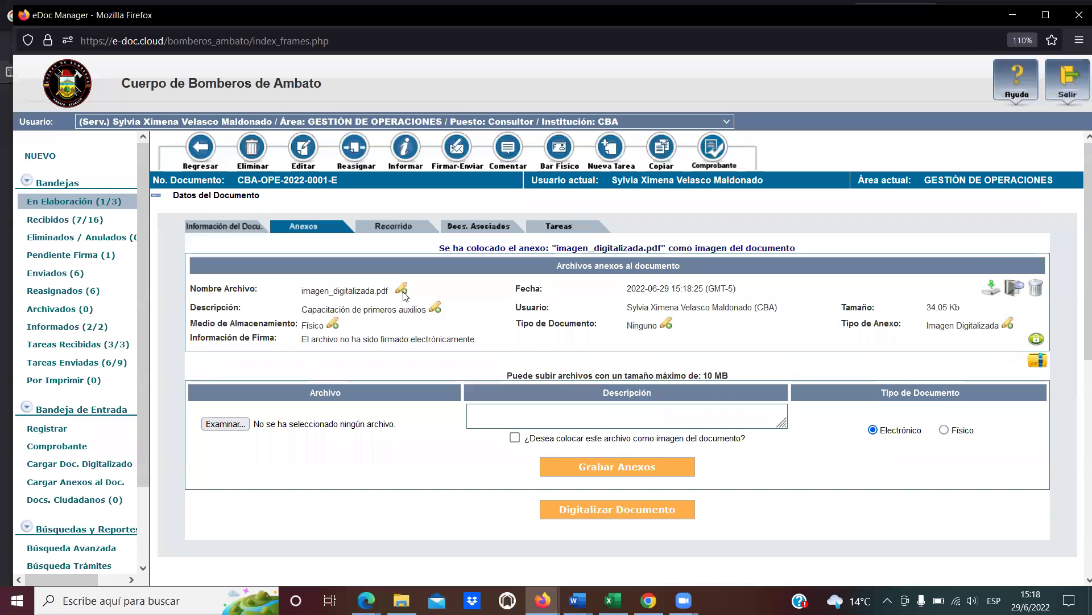
left_click(402, 288)
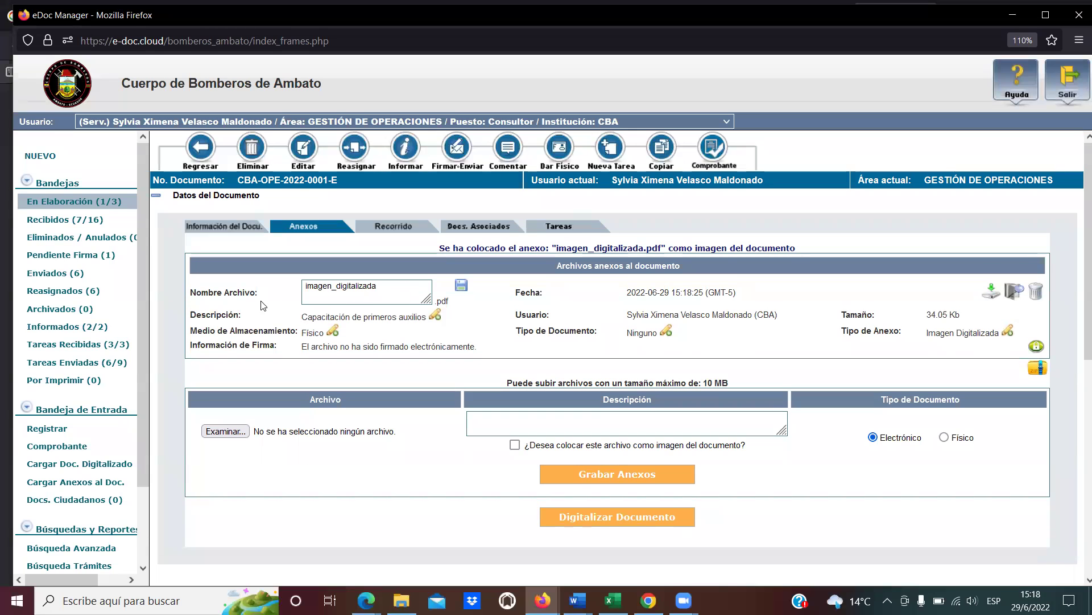
Replace the annex name imagen_digitalizada with IINOVAF-2022-0015-OF and save the new name.
left_click(385, 288)
double_click(388, 287)
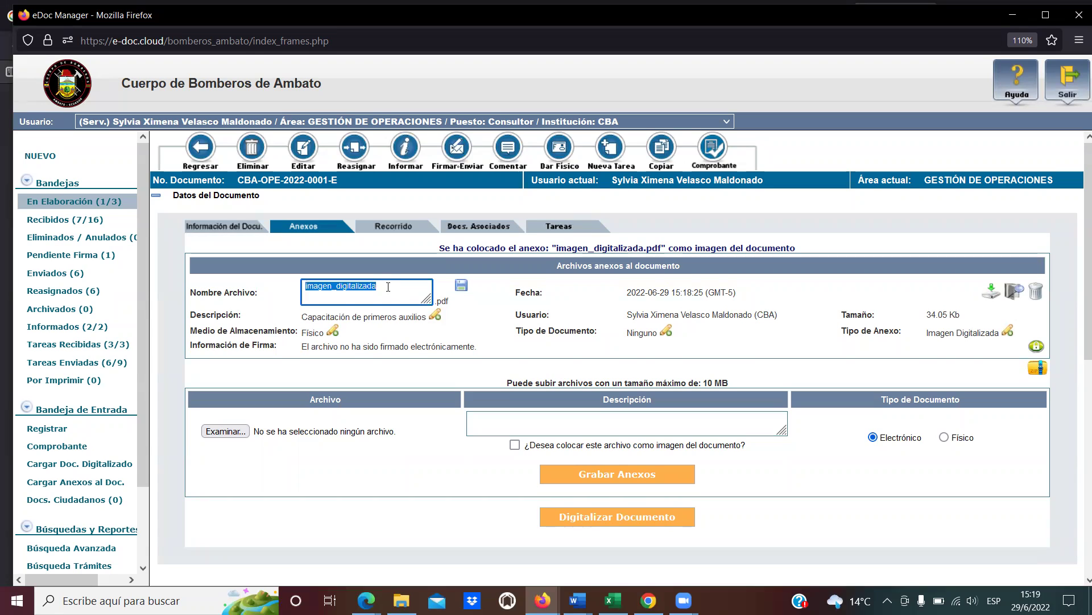
type("IINOVAF-20022-0015-OF")
left_click(462, 285)
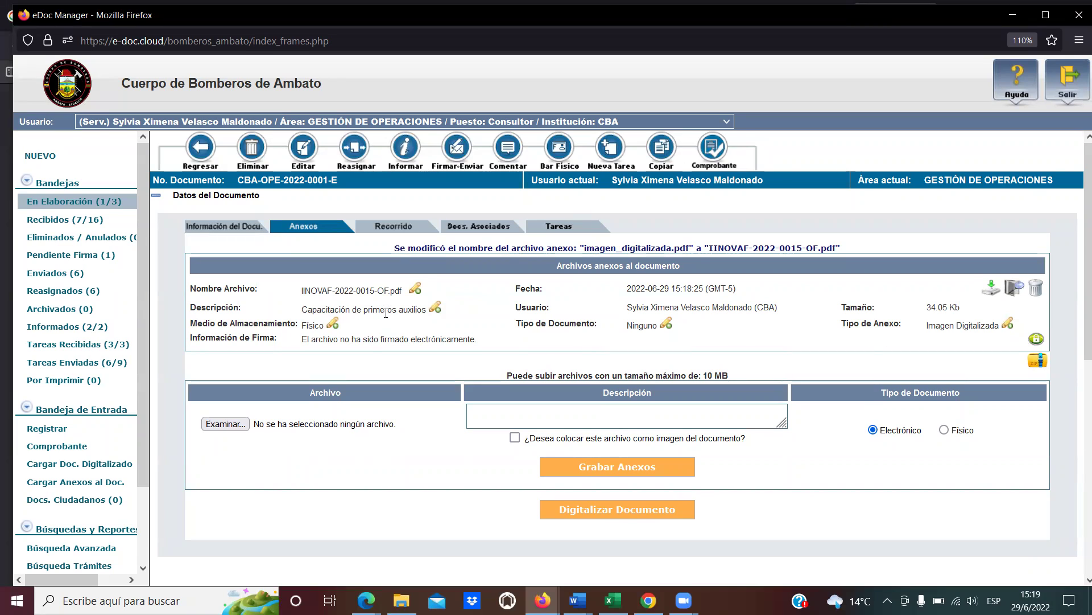
left_click_drag(218, 323, 285, 325)
left_click(315, 325)
Preview IINOVAF-2022-0015-OF.pdf and scroll through its single scanned page.
left_click(1012, 288)
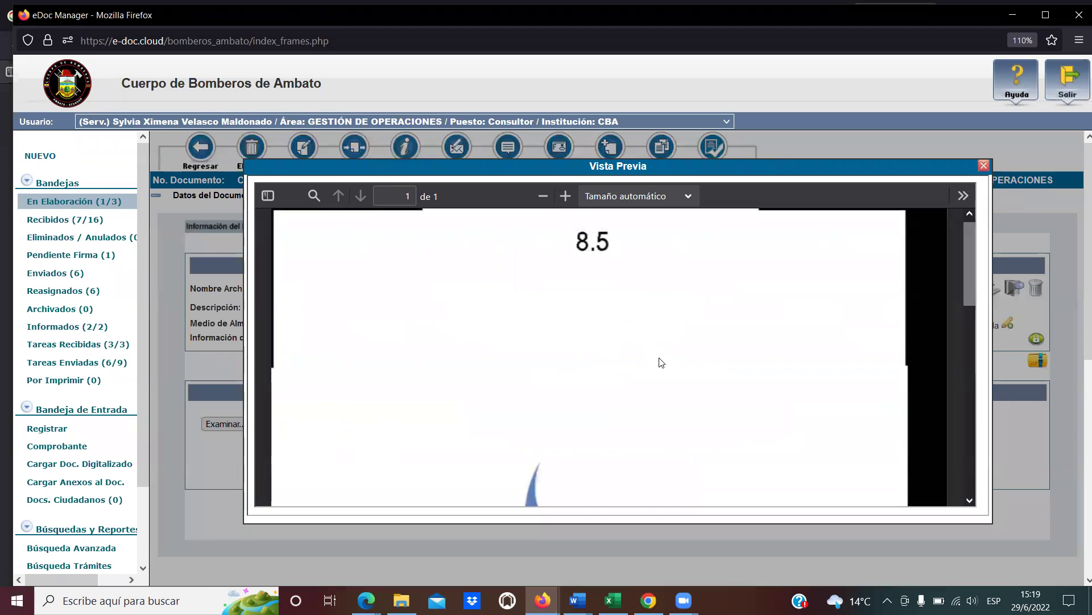
scroll(659, 361, "down", 5)
scroll(662, 363, "up", 5)
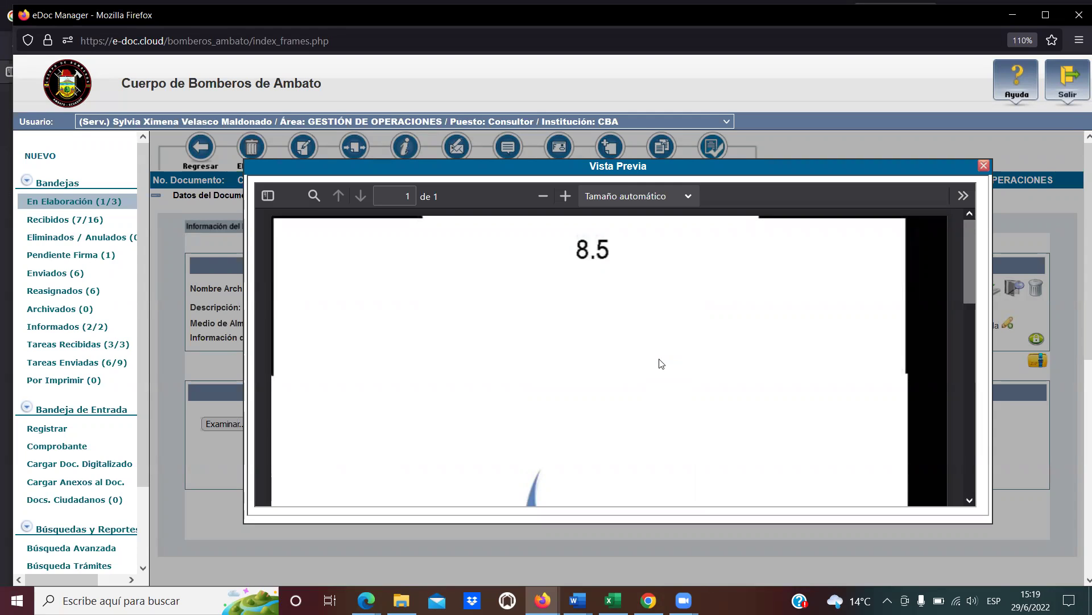
scroll(736, 373, "down", 10)
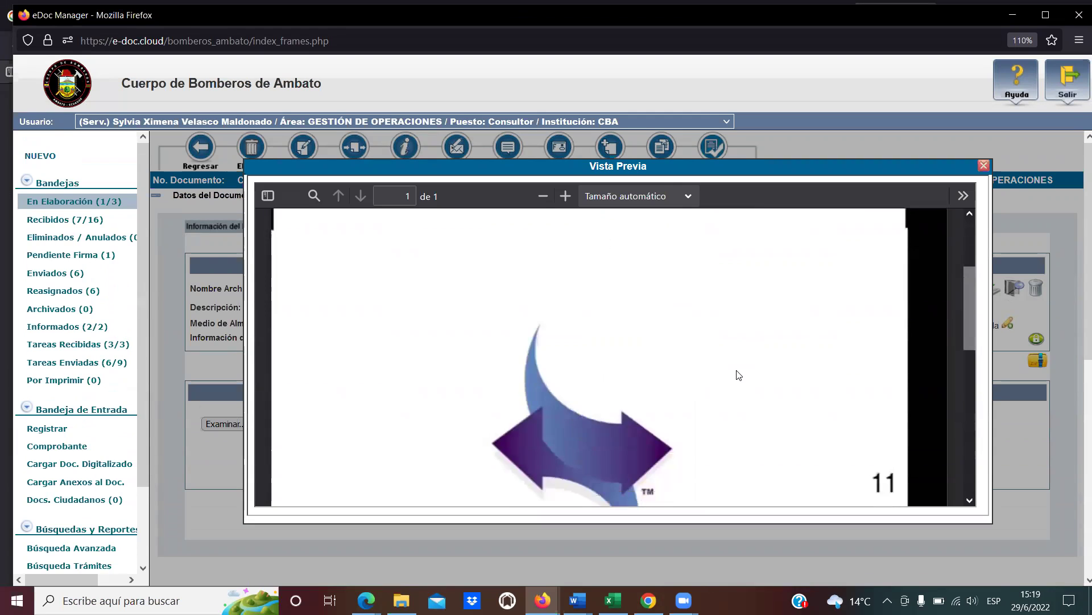
Close the annex preview and open the e-Doc Scan window for a new scan.
left_click(984, 166)
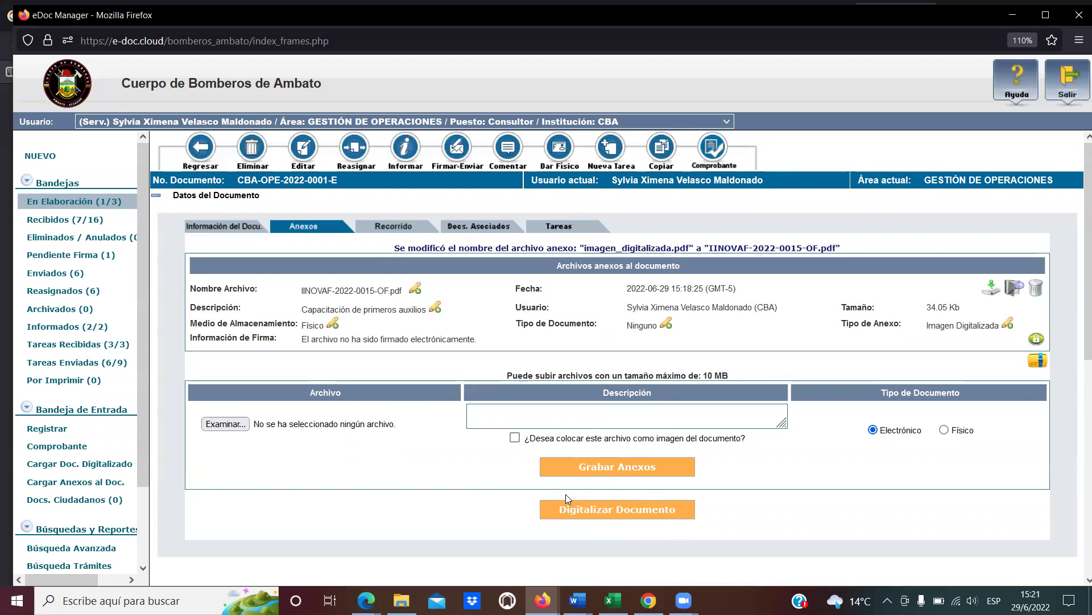
left_click(612, 508)
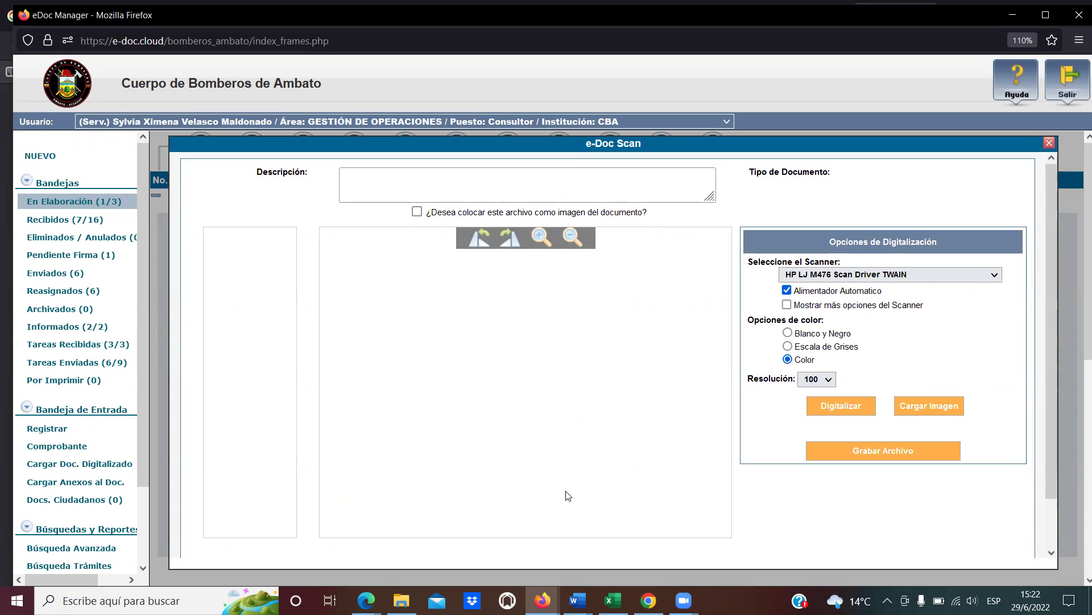
Select HP Smart Tank 610 series TWAIN as the scanner.
left_click(876, 275)
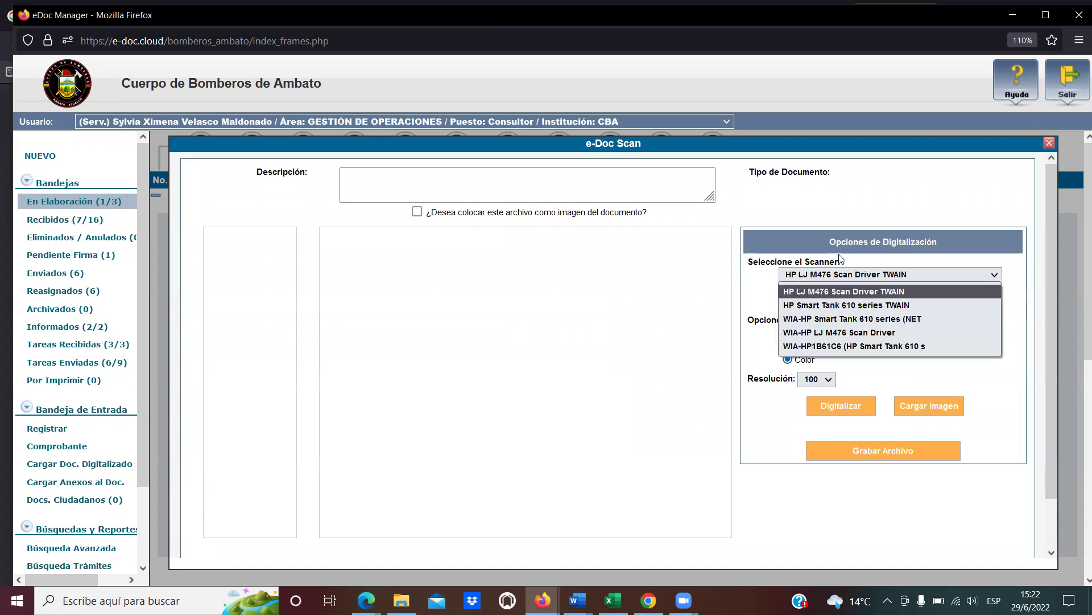
left_click(829, 237)
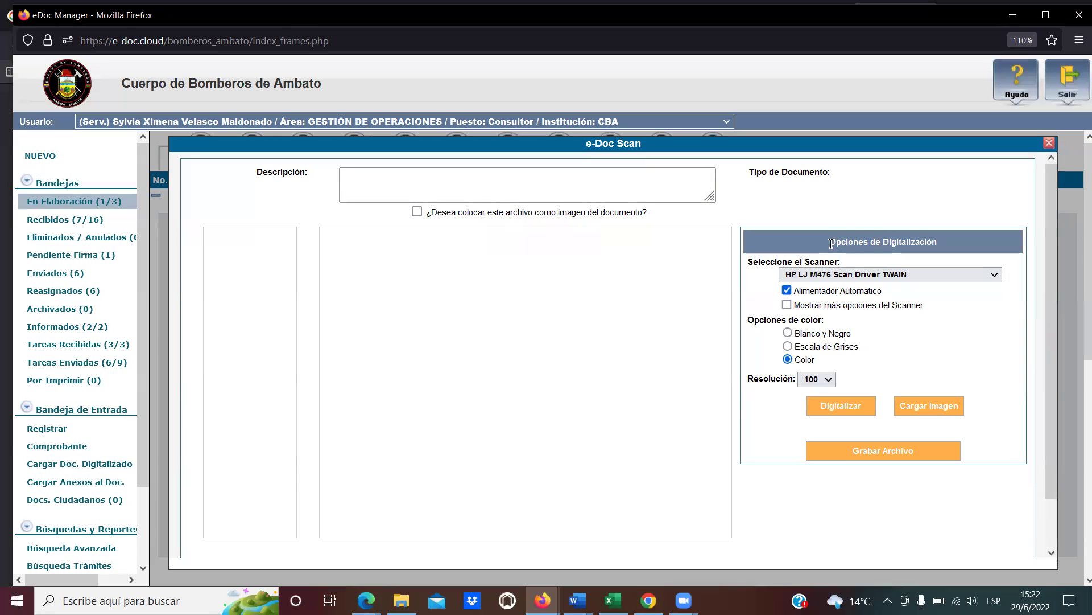
left_click_drag(831, 244, 941, 245)
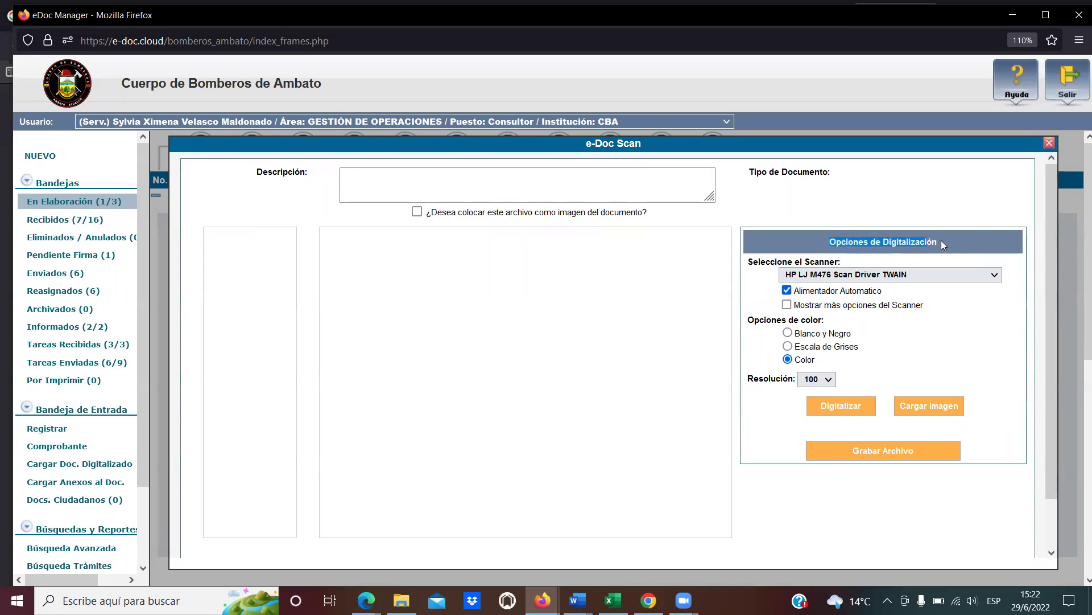
left_click(958, 241)
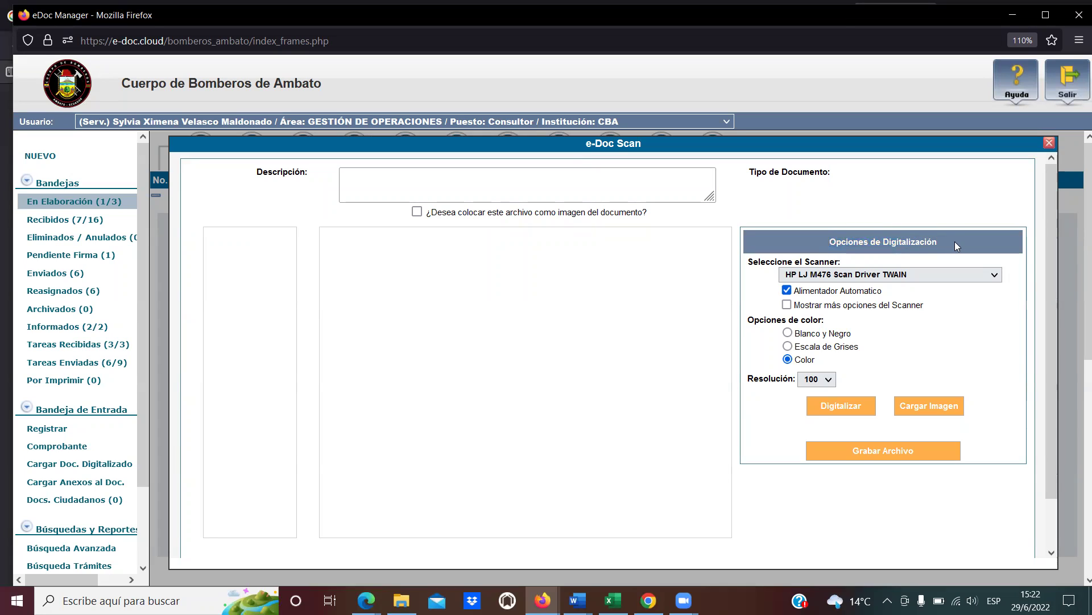
left_click(905, 275)
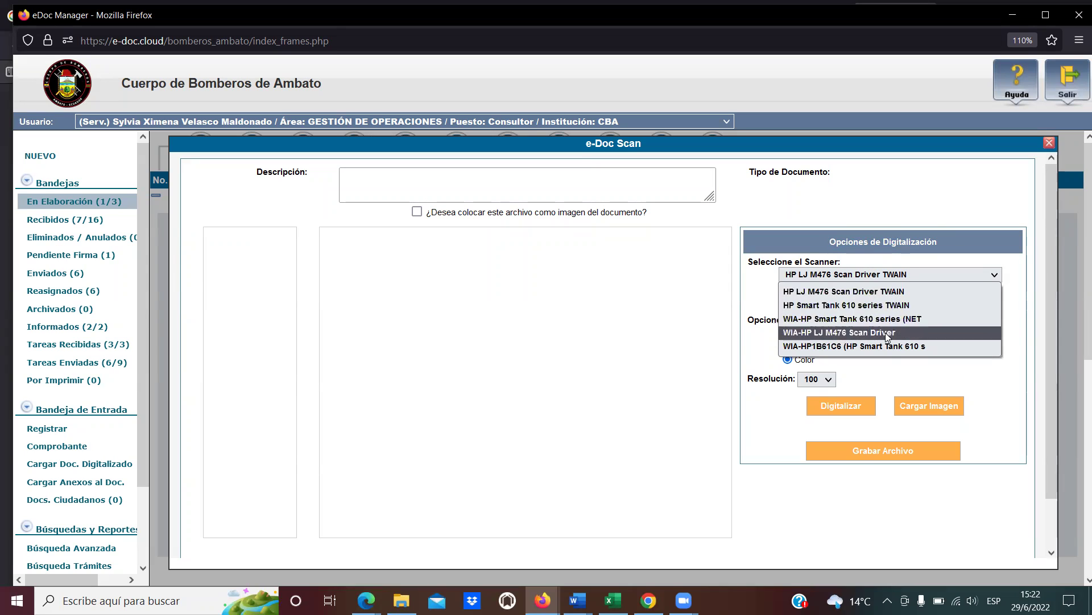
left_click(879, 306)
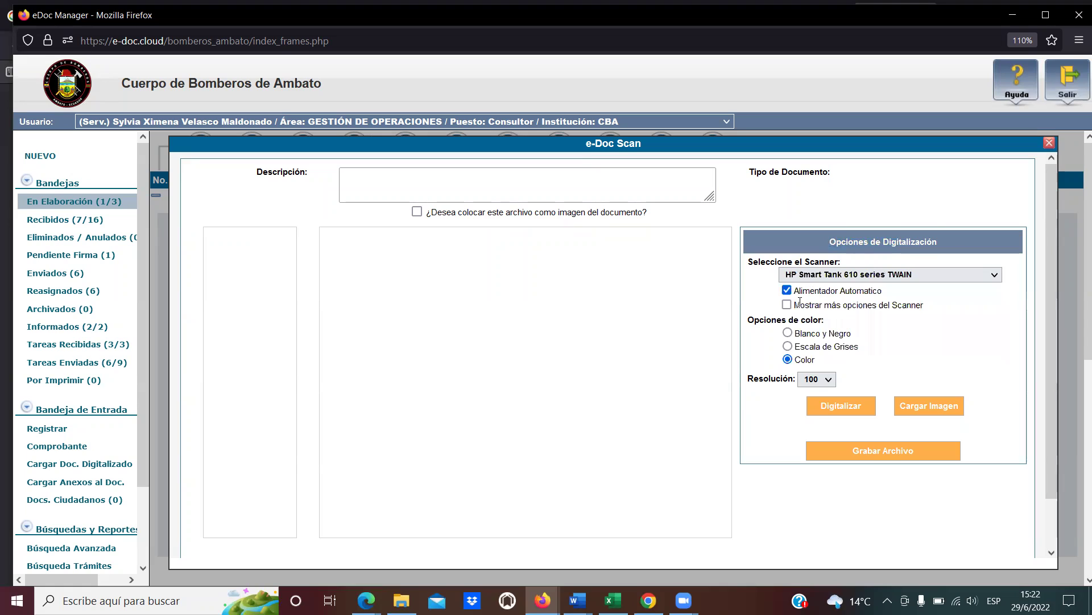
left_click_drag(796, 290, 895, 297)
left_click(894, 296)
Turn off Alimentador Automatico, leaving the extra scanner options unchecked.
left_click(787, 291)
left_click_drag(797, 307, 934, 308)
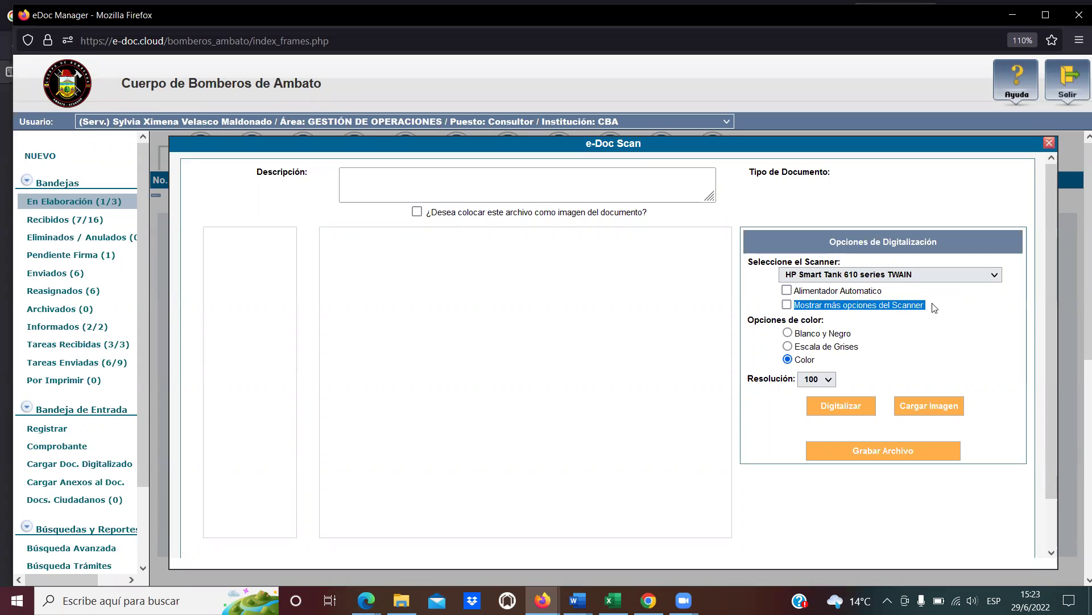
left_click(787, 305)
left_click(785, 306)
left_click(825, 315)
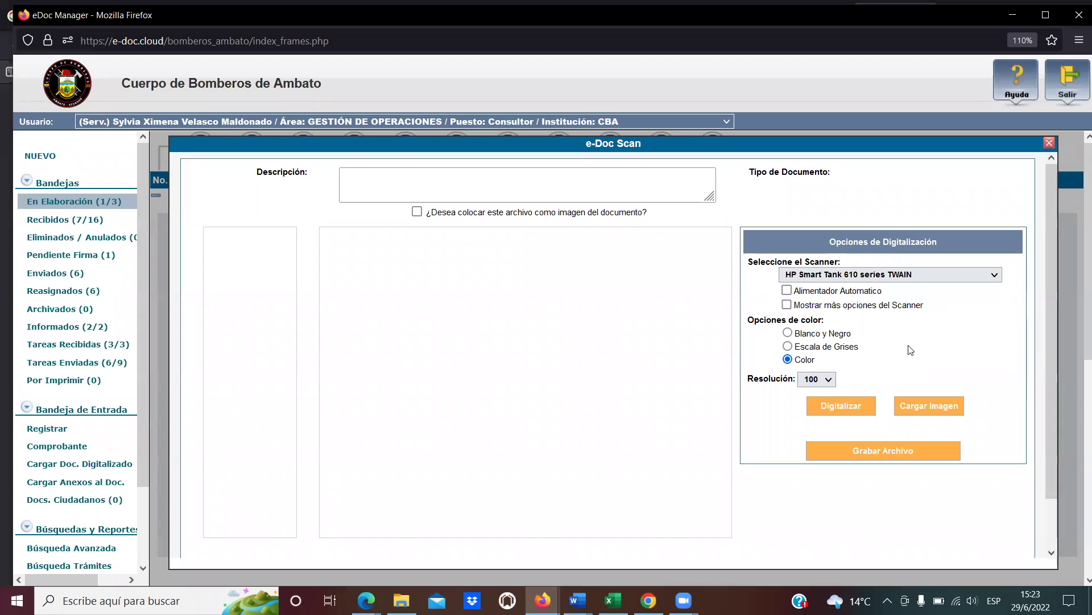
left_click_drag(752, 321, 824, 322)
Keep resolution 100, switch back to HP LJ M476 Scan Driver TWAIN, and scan the page.
left_click(826, 329)
left_click(829, 379)
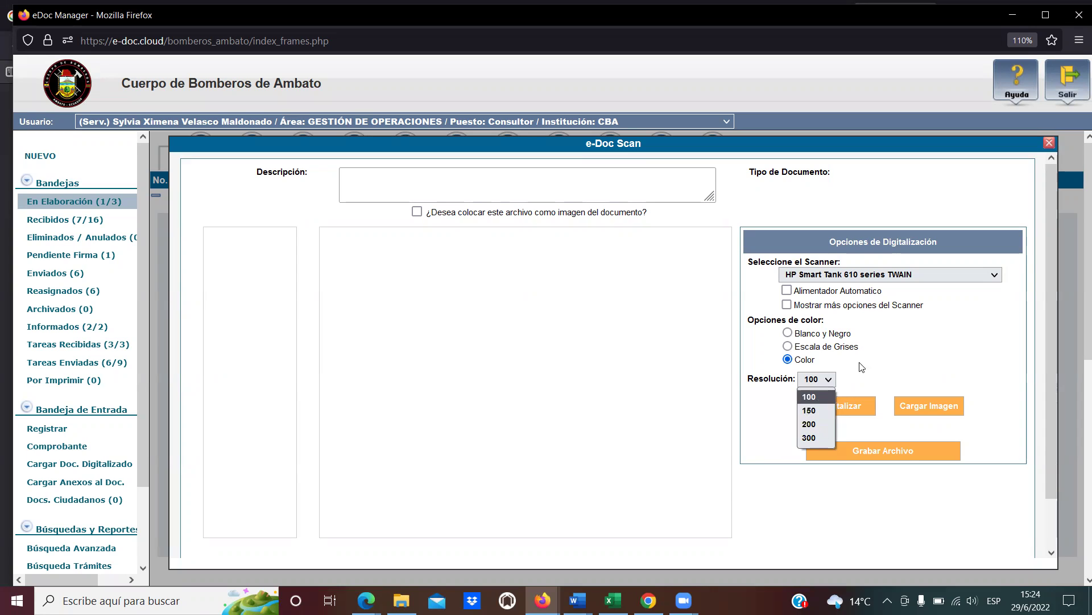
left_click(860, 373)
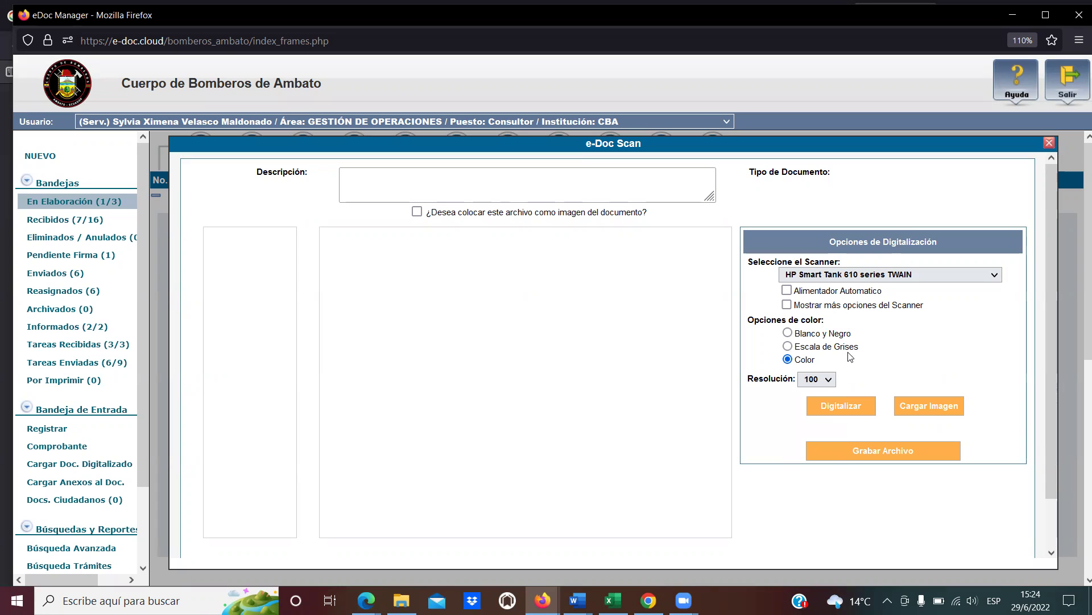
left_click(880, 276)
left_click(876, 292)
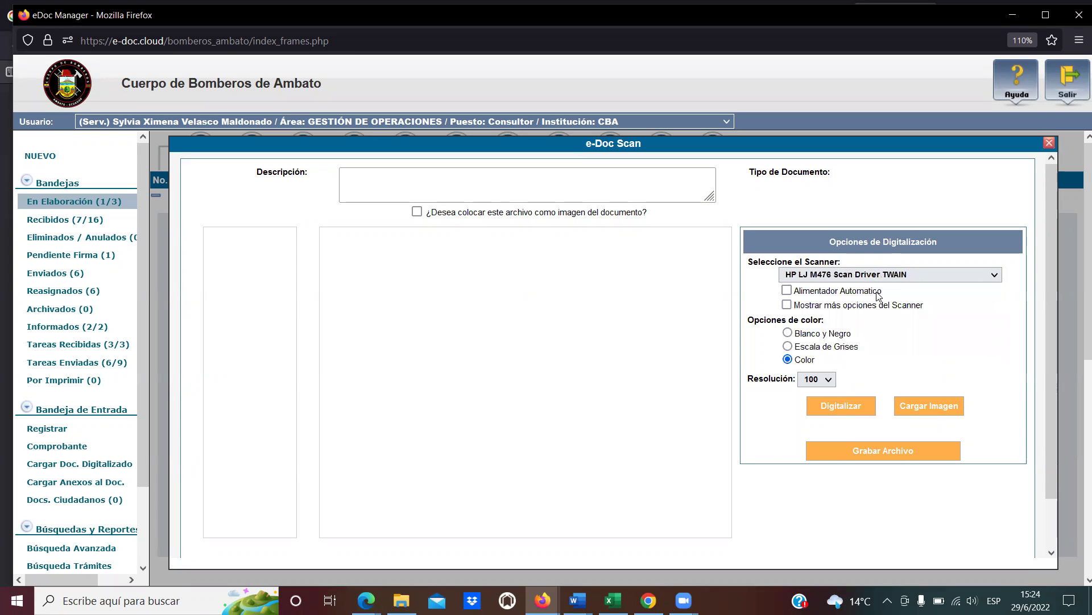
left_click(853, 407)
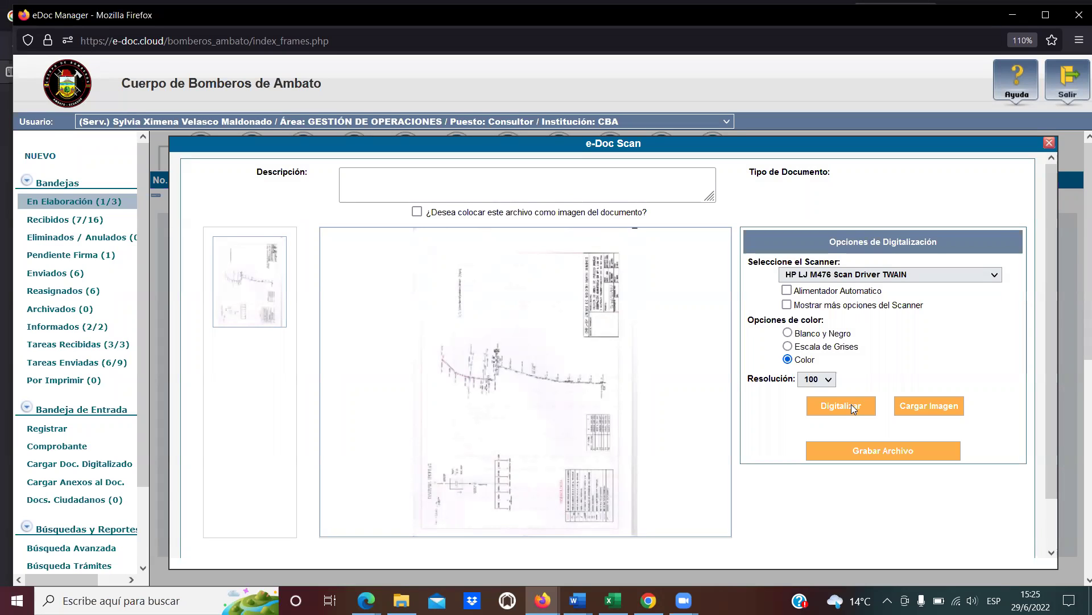
Run Digitalizar again so the HP TWAIN scanner captures another page of the plan.
mouse_move(632, 426)
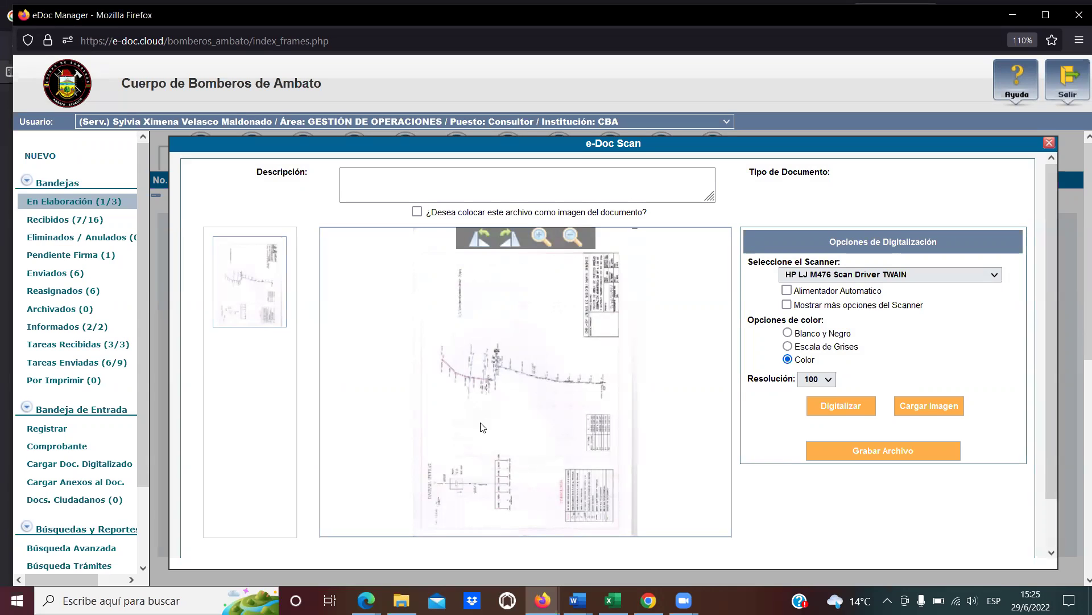
left_click(865, 409)
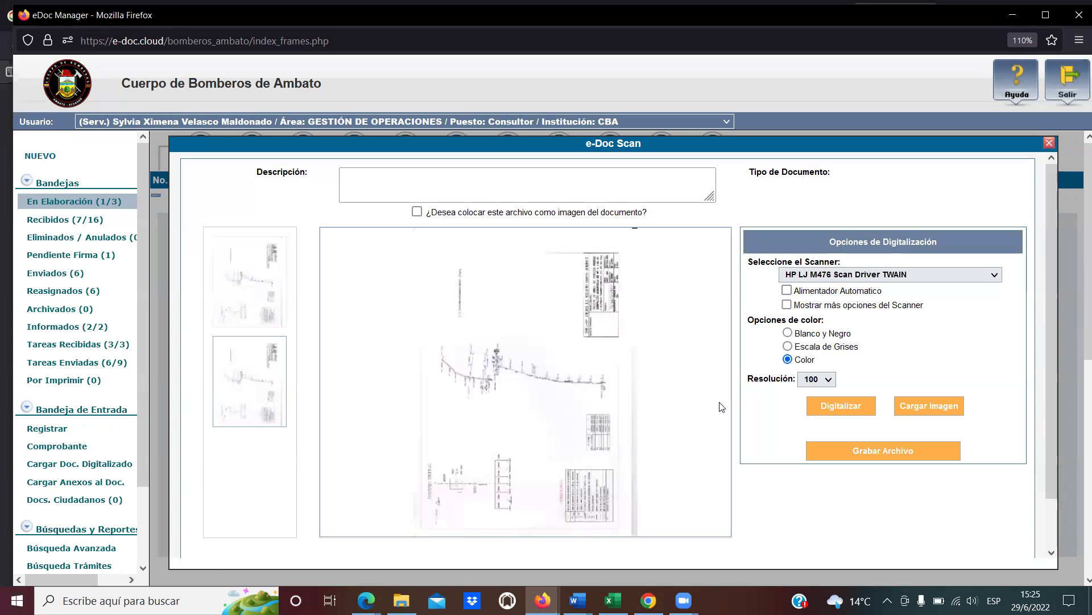
Compare both scanned pages and delete the extra second page.
mouse_move(573, 406)
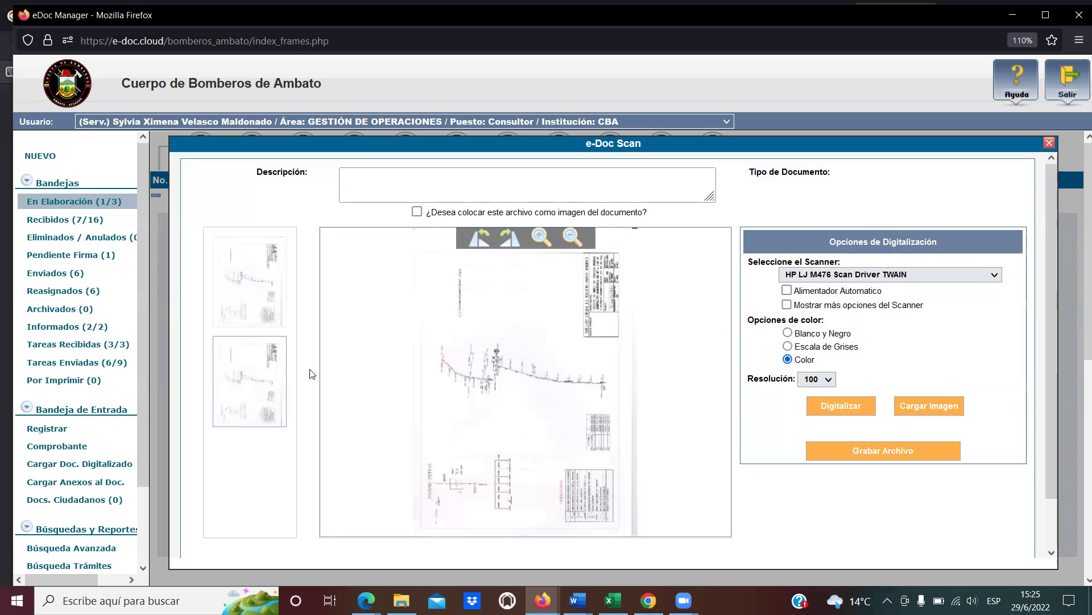
left_click(261, 288)
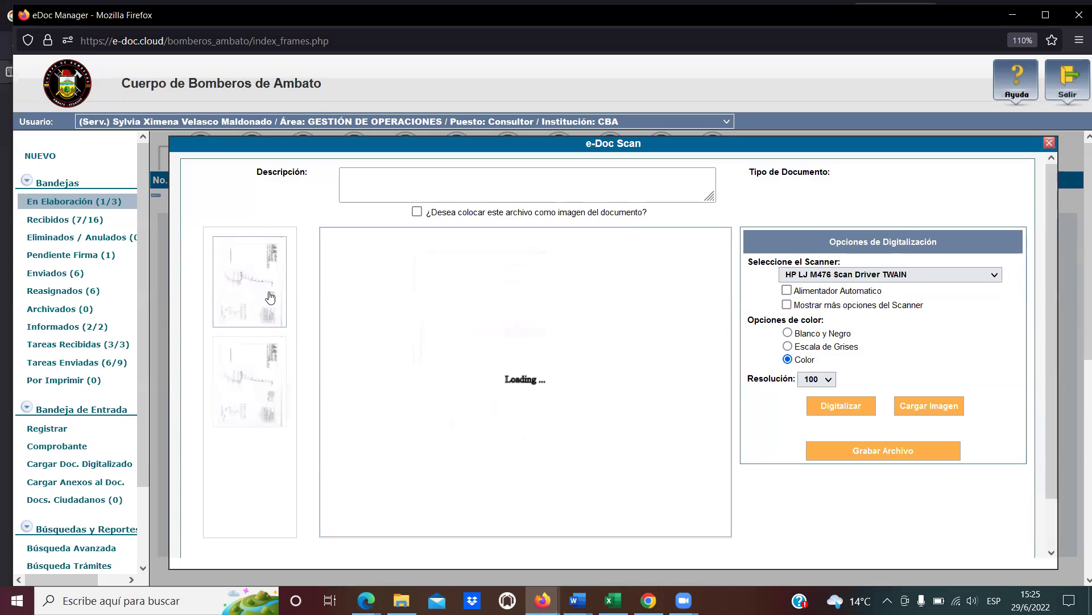
left_click(262, 367)
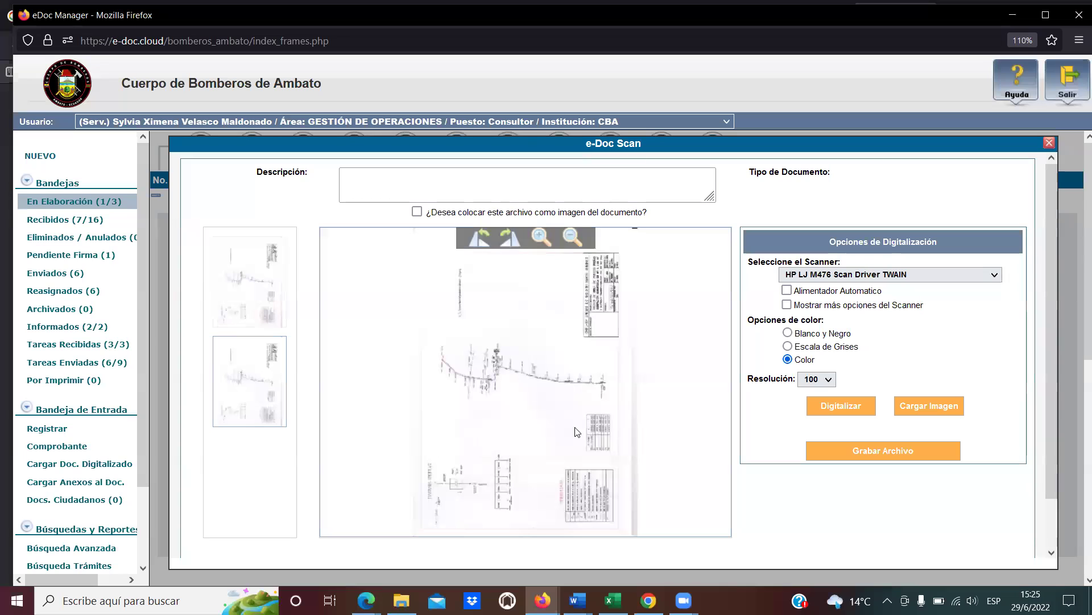
scroll(870, 449, "down", 2)
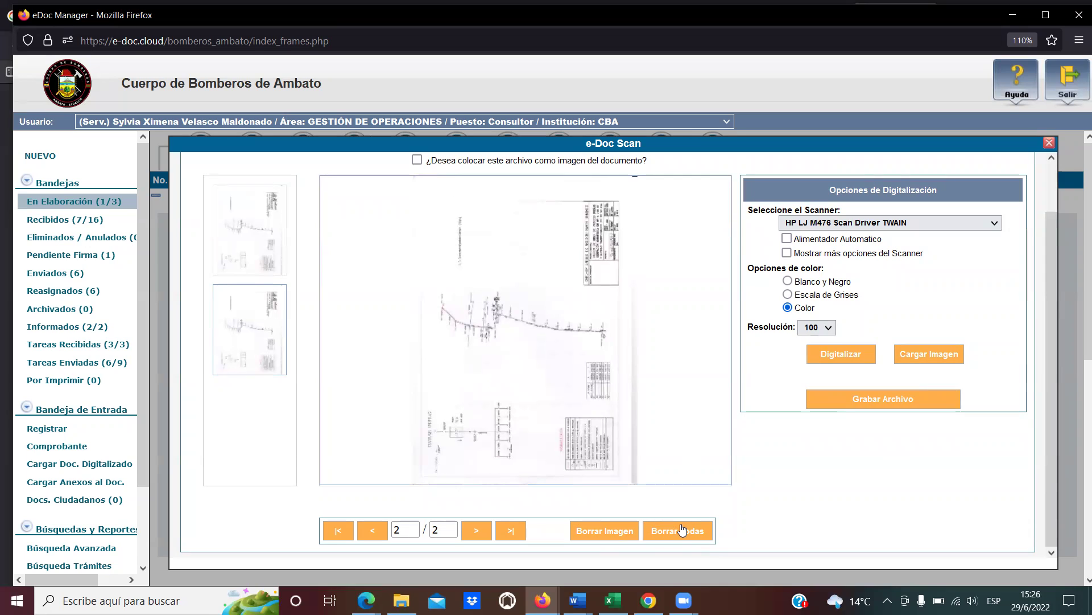
left_click(596, 531)
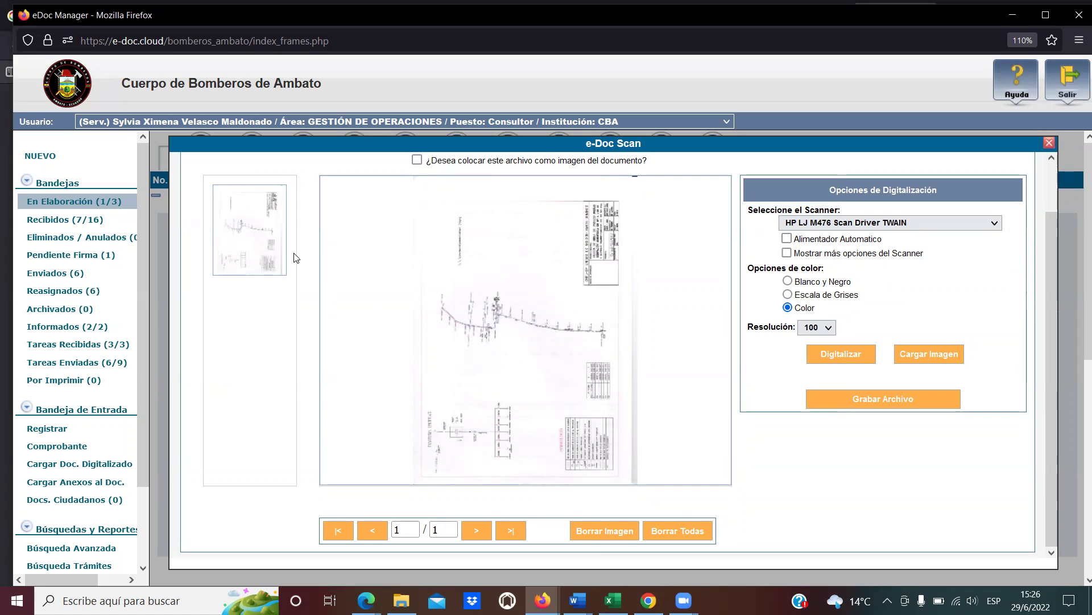
Rotate the remaining plan page 90° clockwise into landscape.
scroll(527, 313, "up", 1)
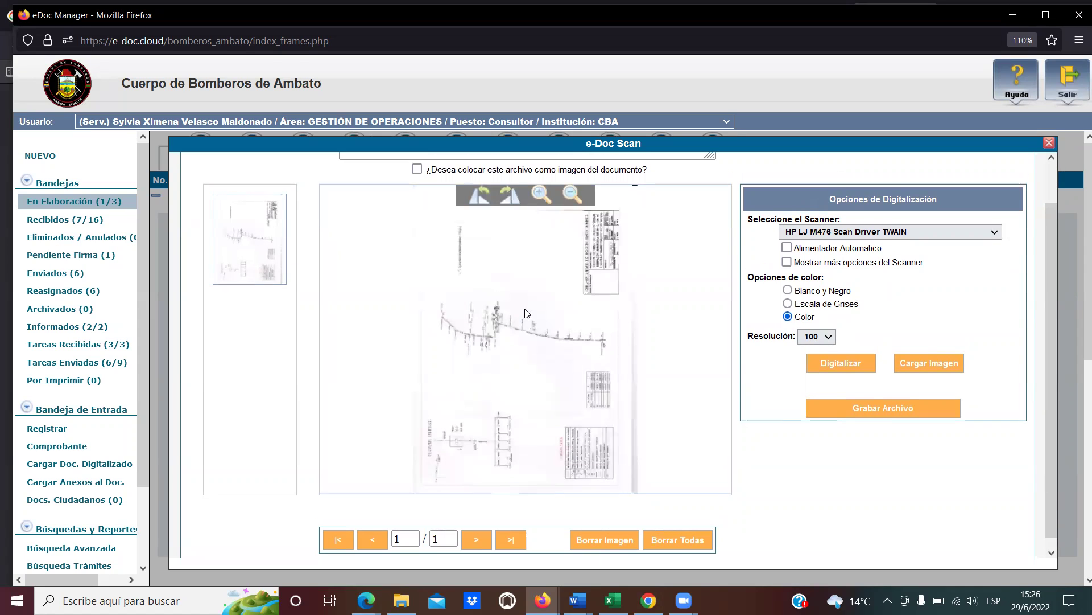
scroll(527, 313, "up", 2)
left_click(510, 240)
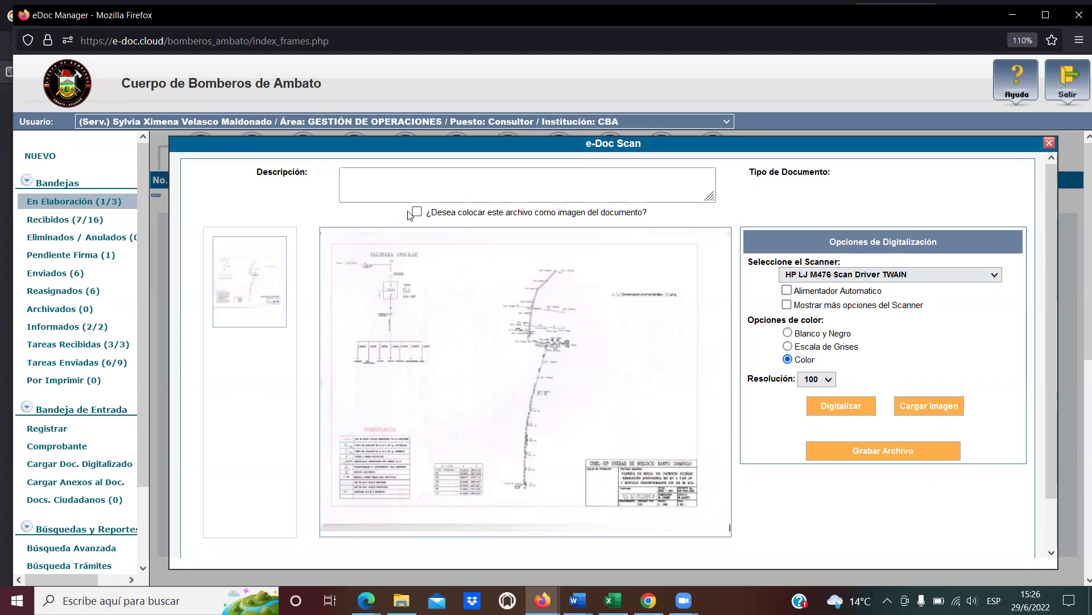
Enter 'Plano de la ubicación de la empresa solicitante' in the Descripción box.
left_click(410, 177)
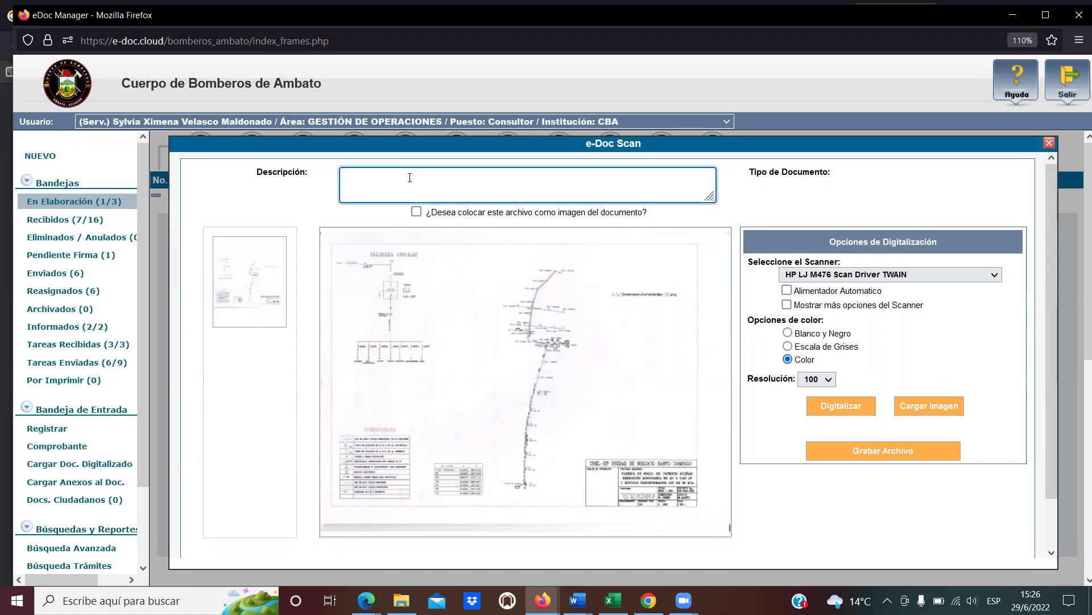
type("ano de la ubicación de la empresa solicitante.")
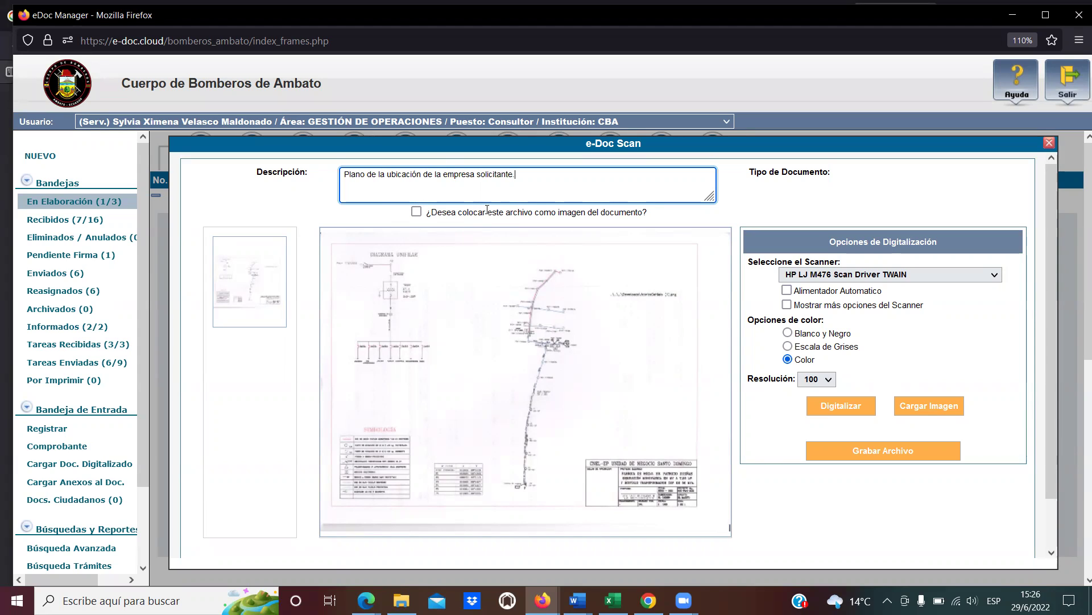
left_click_drag(543, 211, 638, 210)
left_click(639, 209)
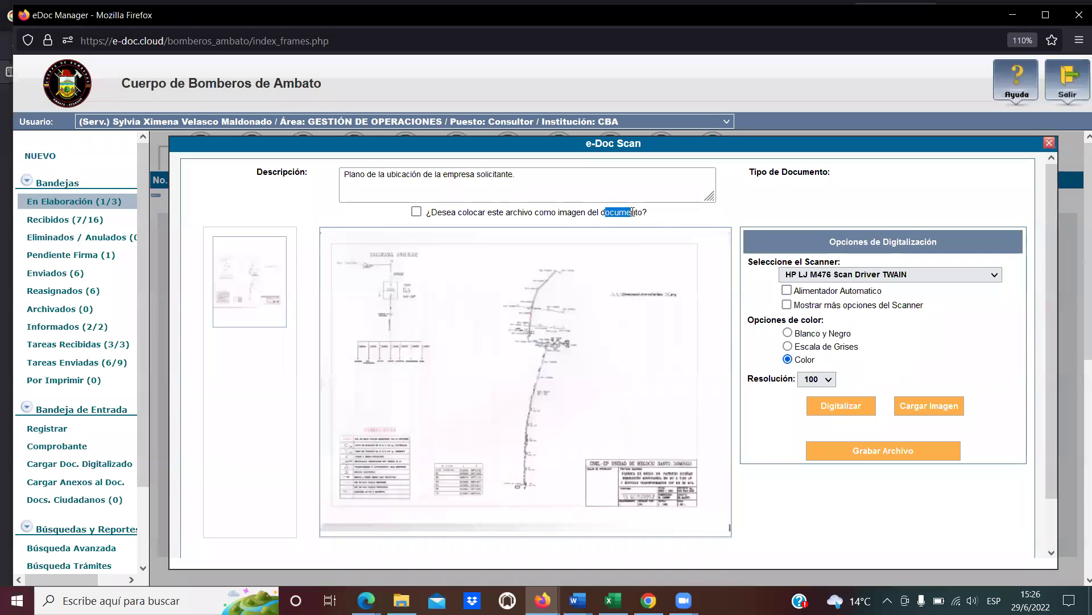
mouse_move(630, 266)
left_click_drag(567, 212, 649, 216)
left_click(528, 220)
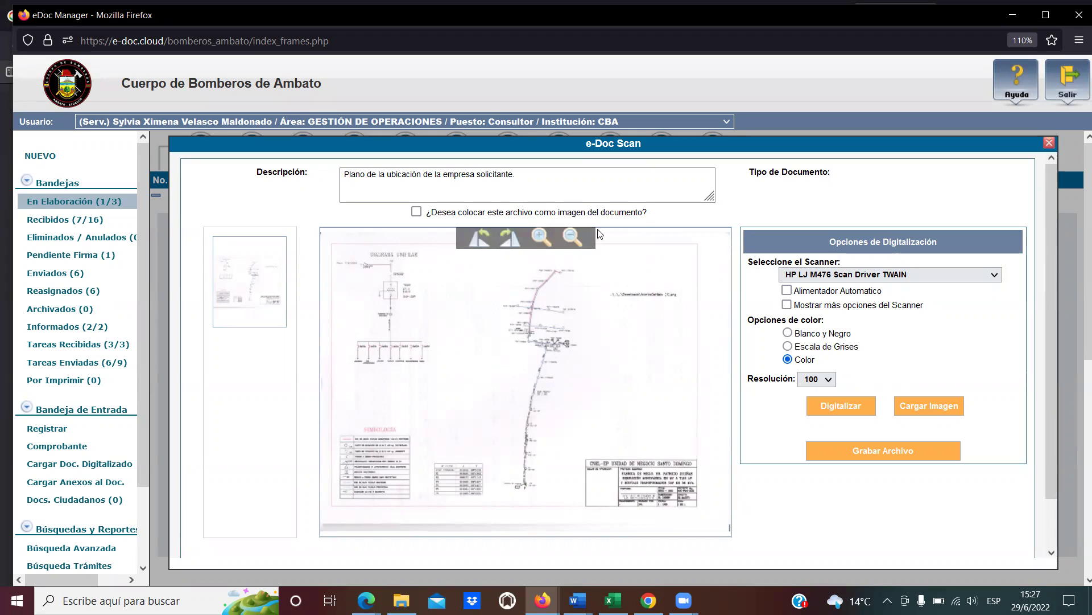
left_click(620, 188)
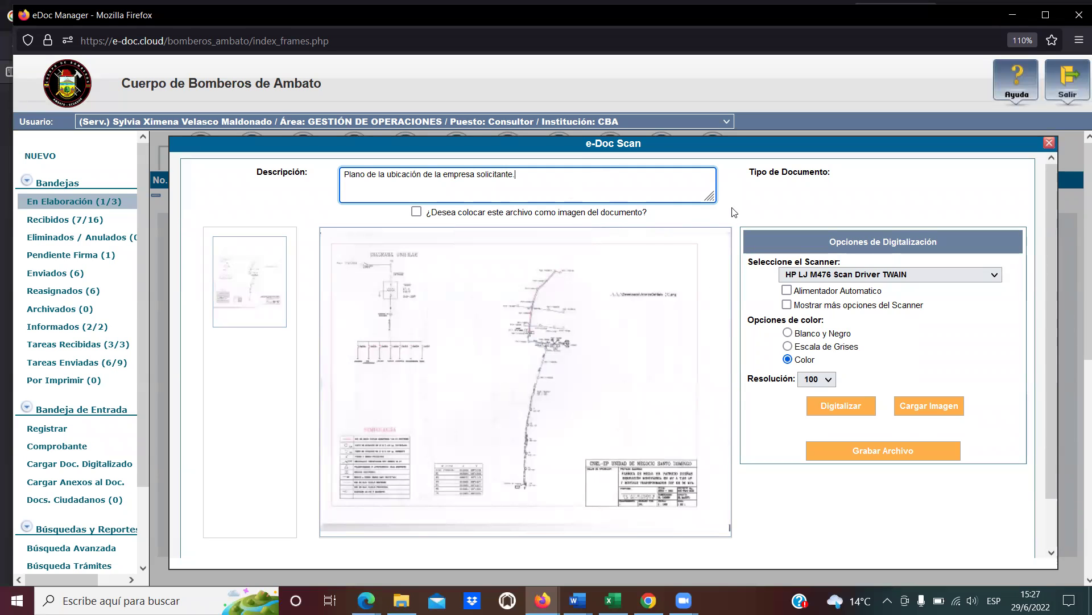
Save the scan with Grabar Archivo, confirm the success alert, and close e-Doc Scan.
left_click(883, 453)
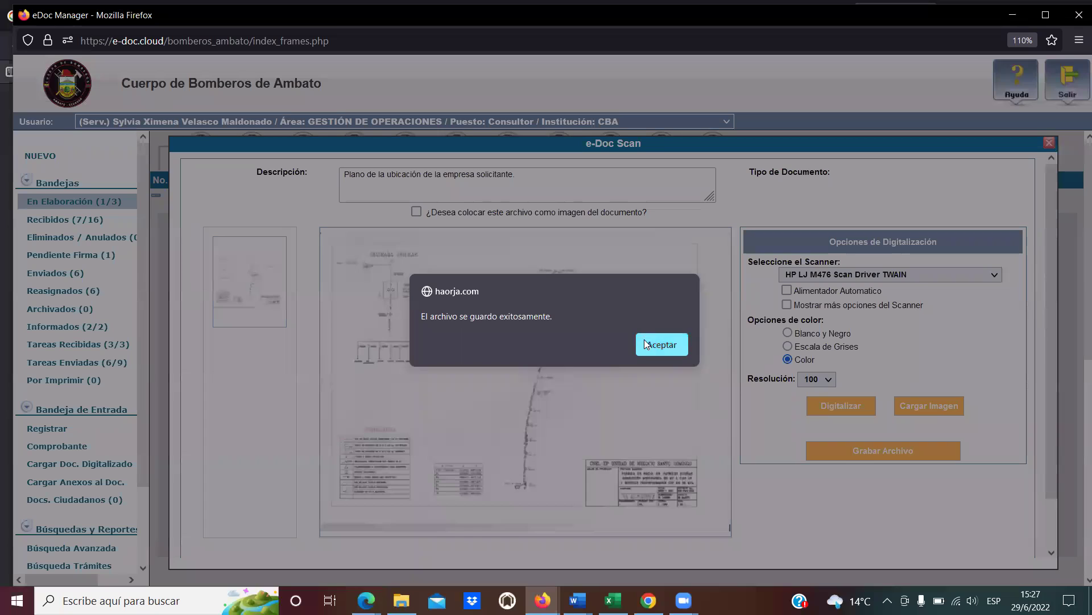
left_click(647, 344)
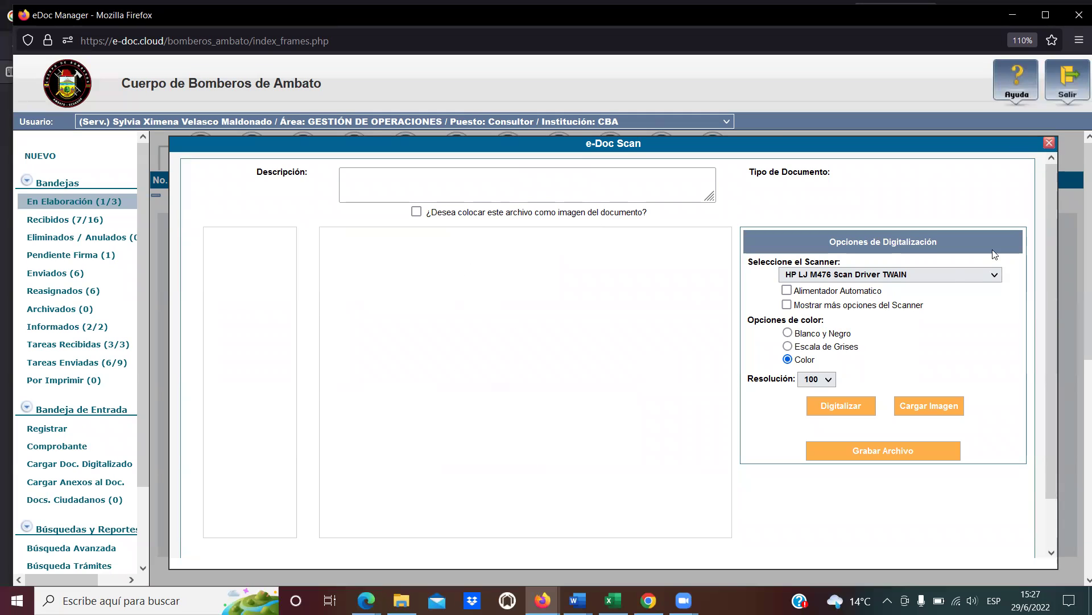
left_click(1050, 143)
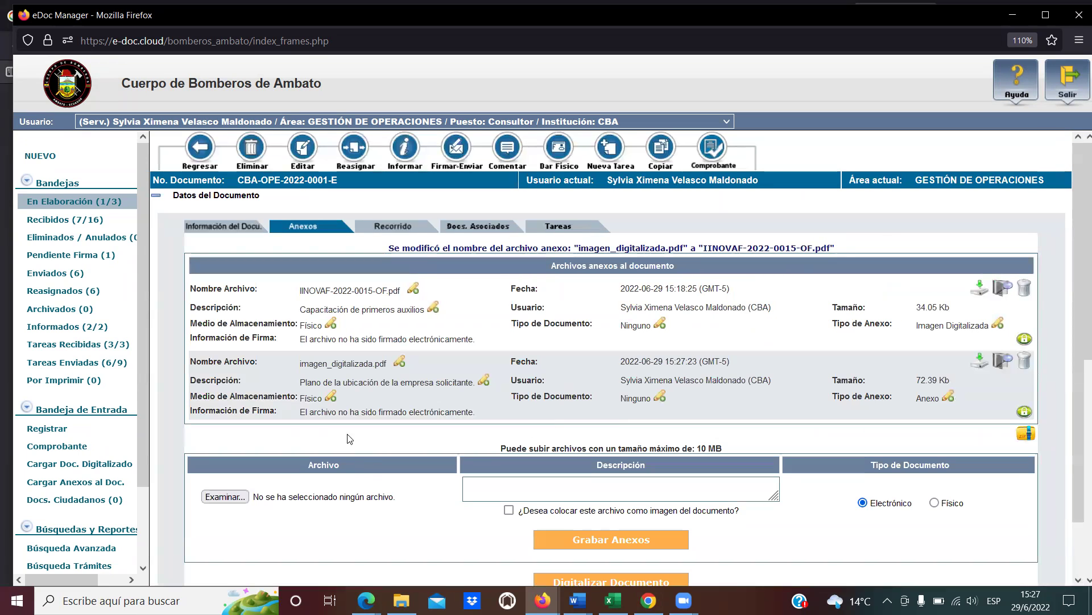
Replace the annex name imagen_digitalizada with plano_Innova and save the change.
left_click_drag(305, 382, 469, 383)
left_click(396, 398)
left_click(400, 361)
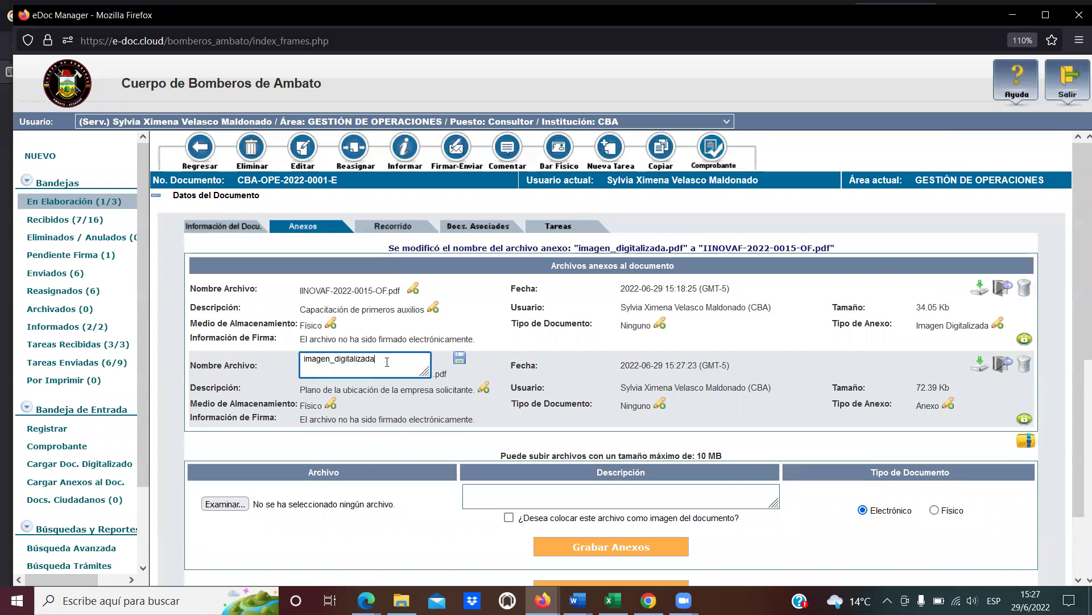
double_click(387, 362)
type("plano_Innova")
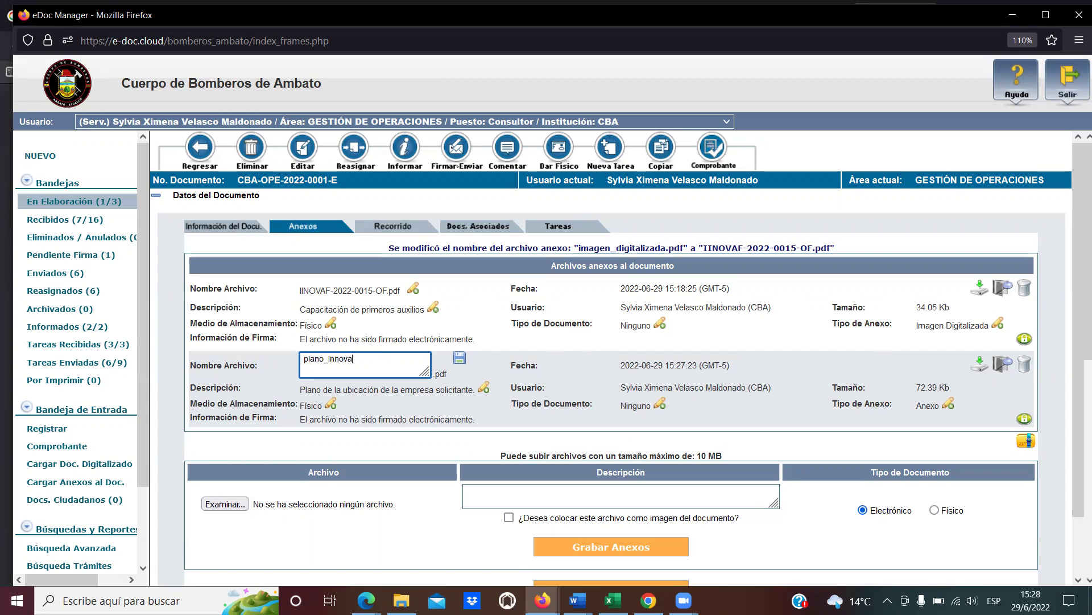
left_click(462, 357)
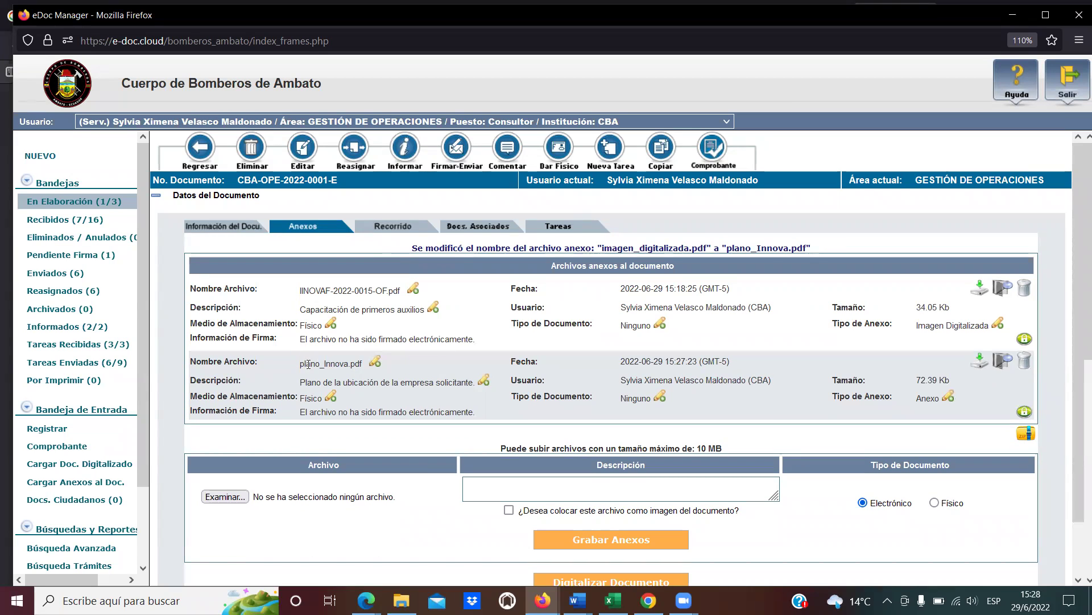
left_click_drag(308, 364, 341, 364)
left_click(342, 364)
Show the document's general information and bring the Comprobante PDF window forward.
left_click(233, 227)
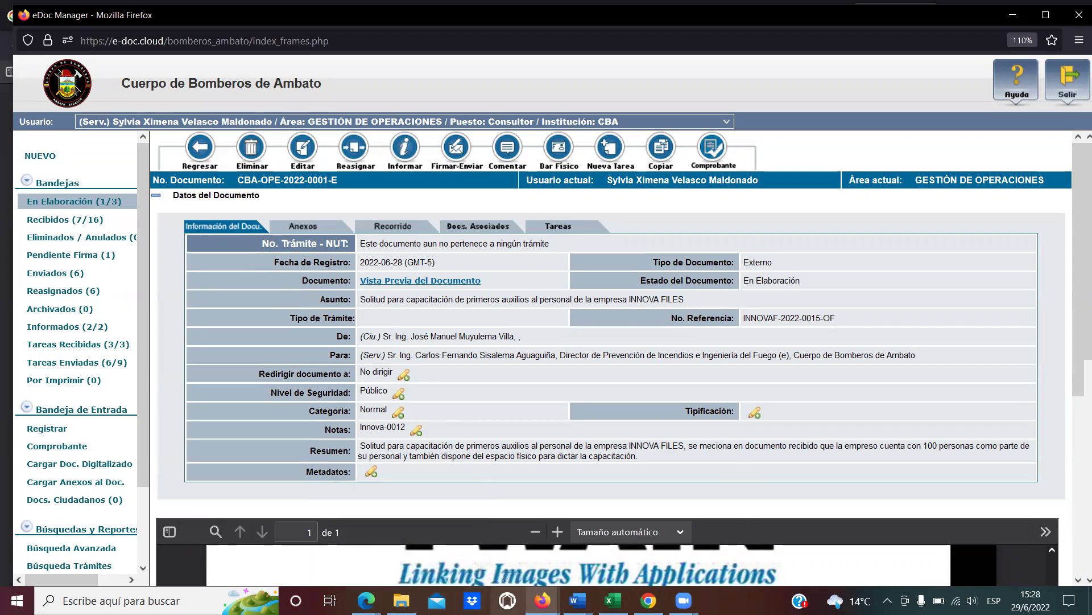
mouse_move(543, 600)
left_click(424, 572)
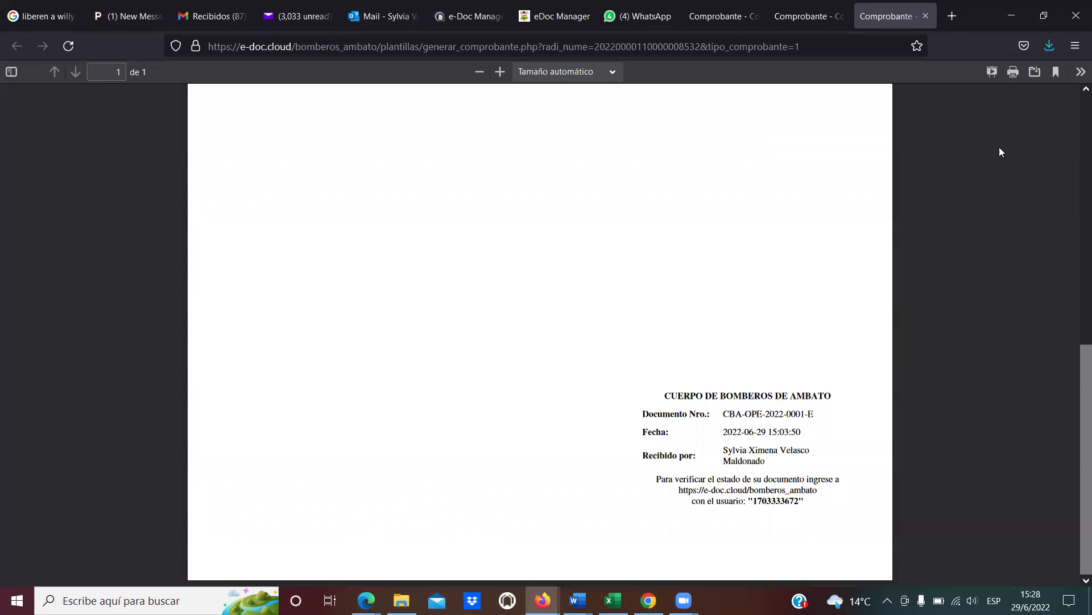
Print the receipt on the HP Color LaserJet Pro MFP M476 PCL 6, then minimize it.
left_click(1015, 73)
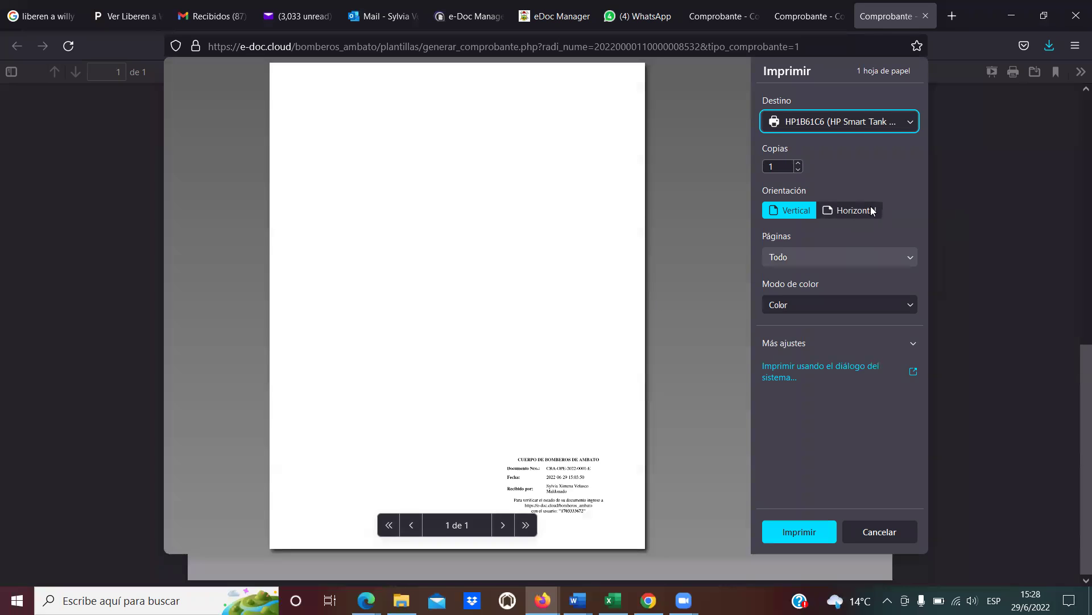
left_click(896, 122)
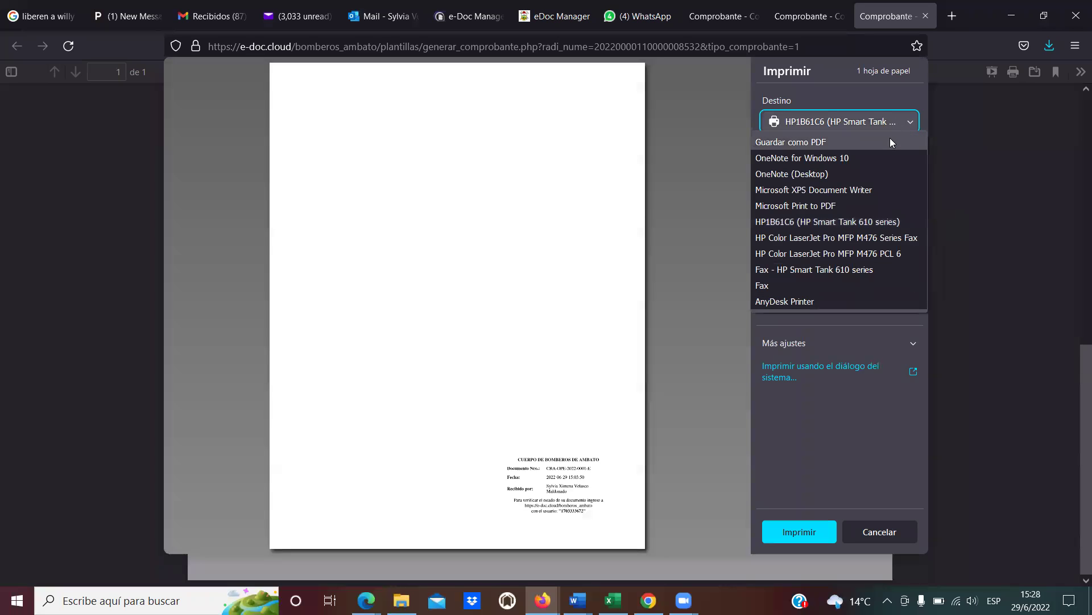
left_click(899, 244)
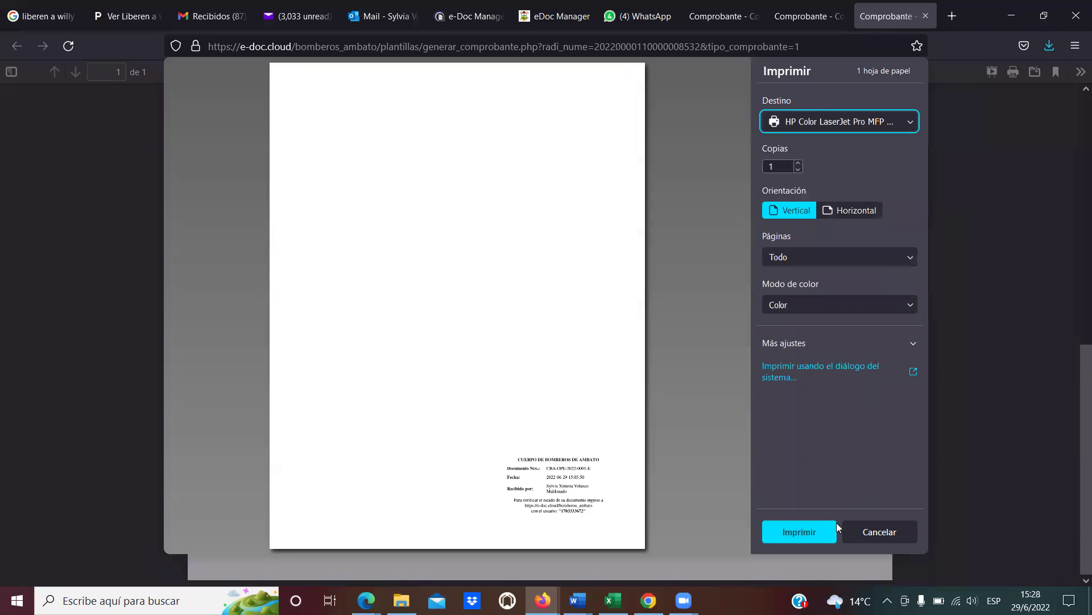
left_click(808, 533)
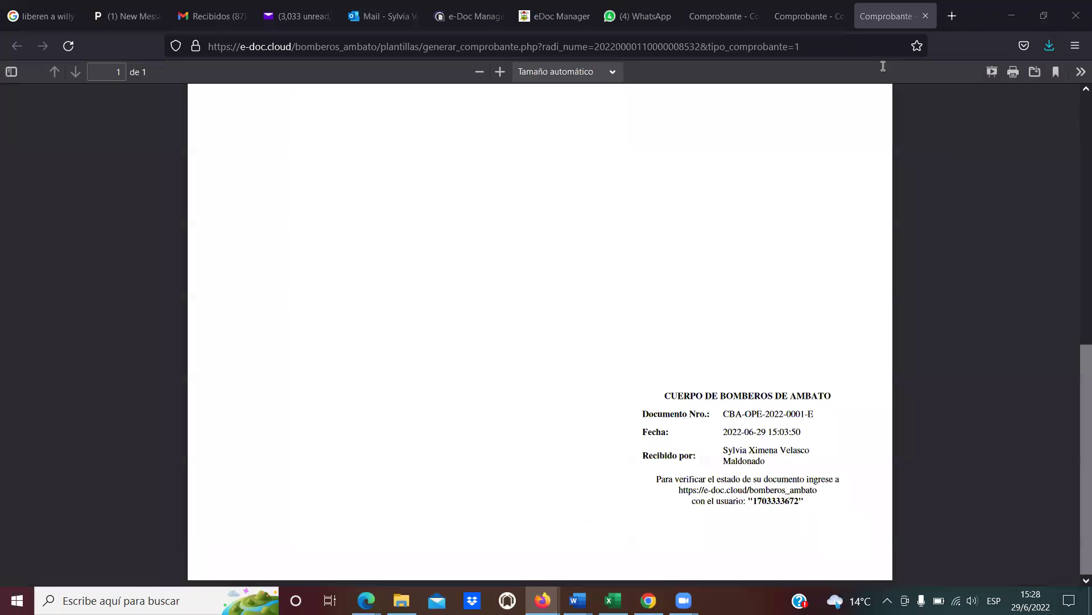
left_click(1006, 9)
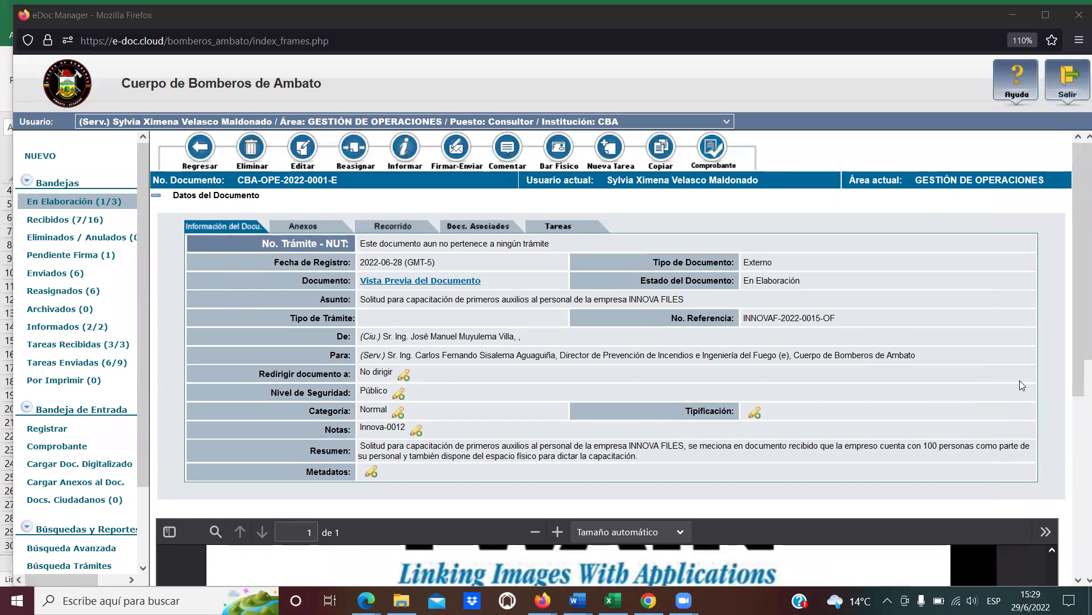
Close the HP privacy prompt and printing notification, then scroll down to the PDF preview.
scroll(1020, 380, "down", 5)
scroll(786, 512, "up", 10)
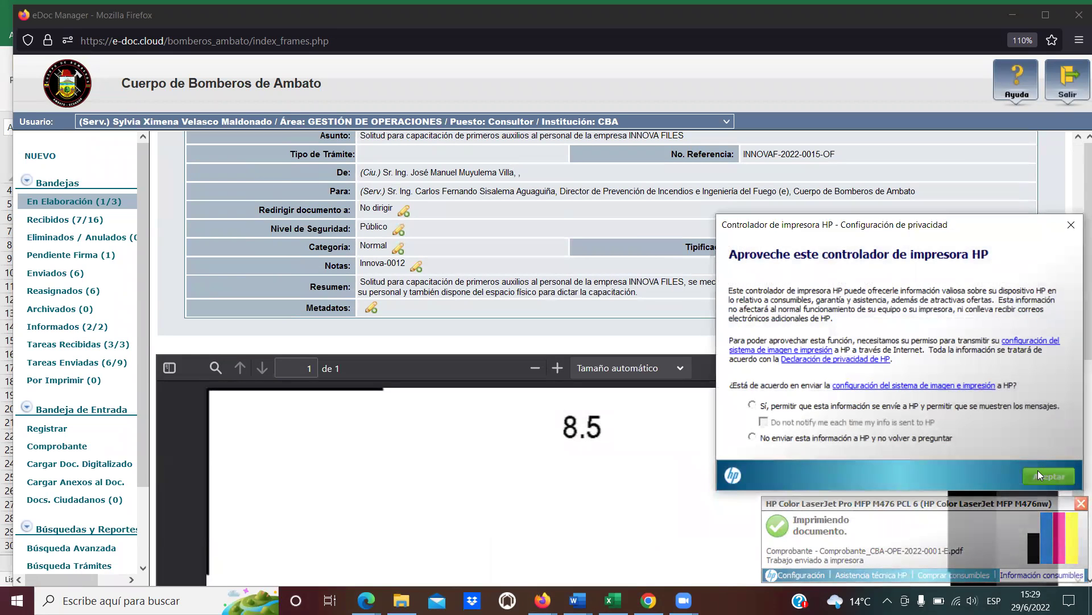
left_click(1073, 226)
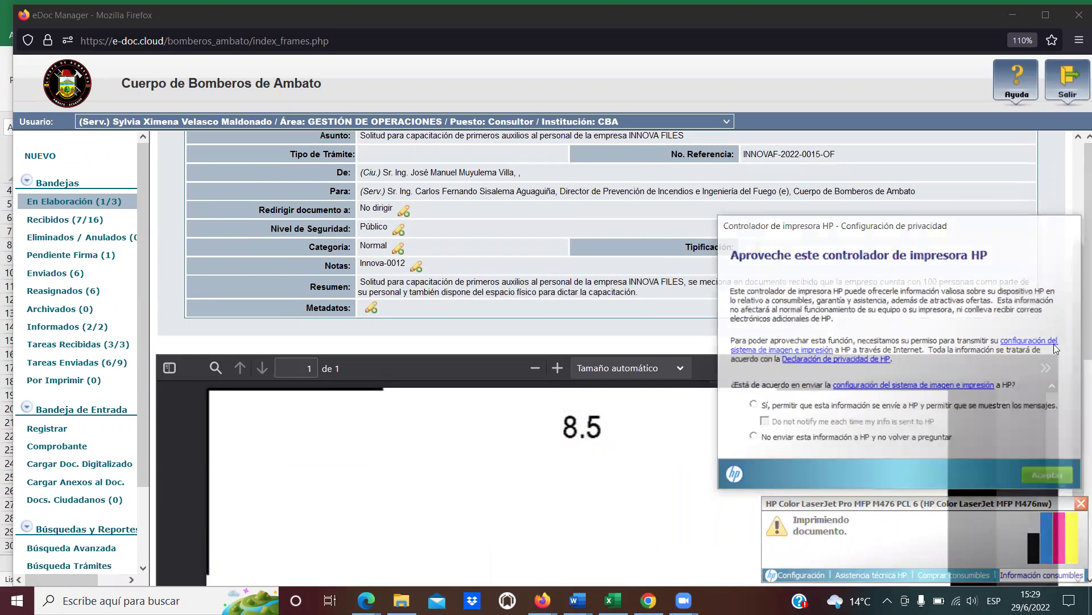
left_click(1081, 503)
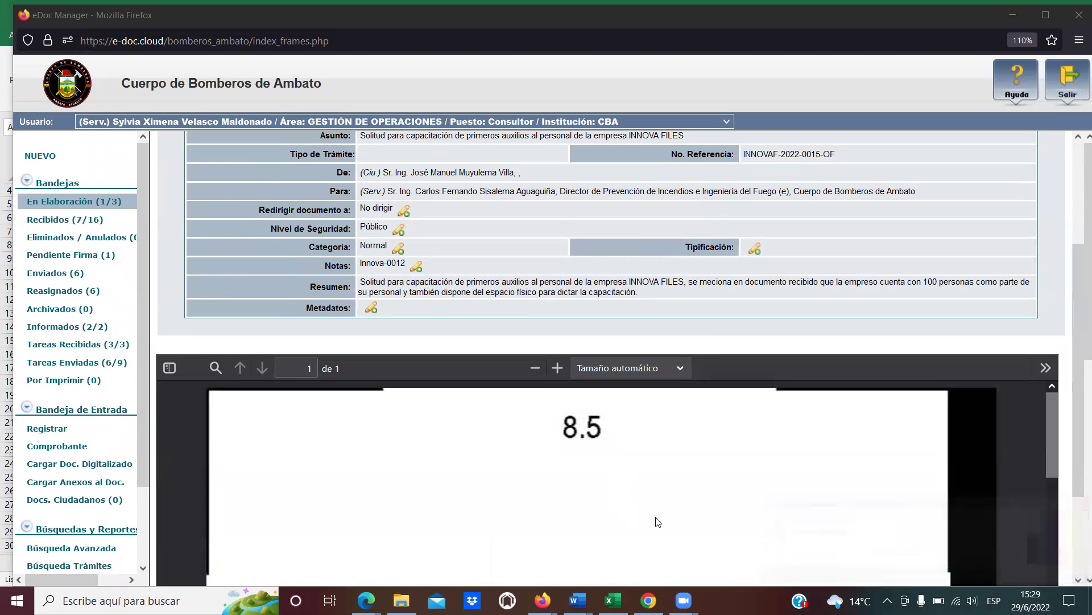
scroll(848, 362, "up", 5)
scroll(847, 362, "down", 5)
scroll(706, 437, "down", 10)
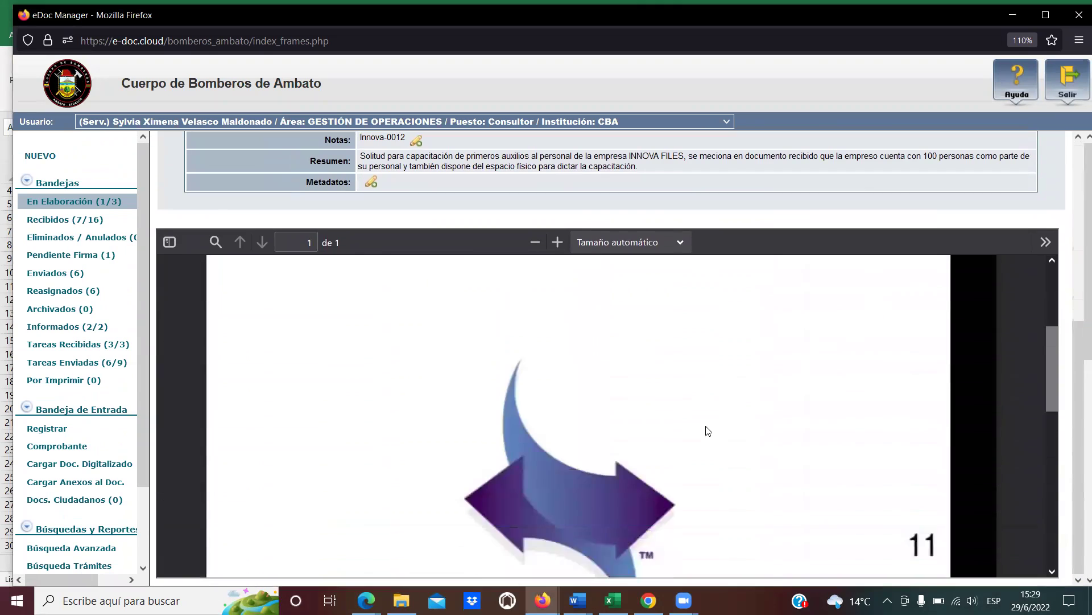
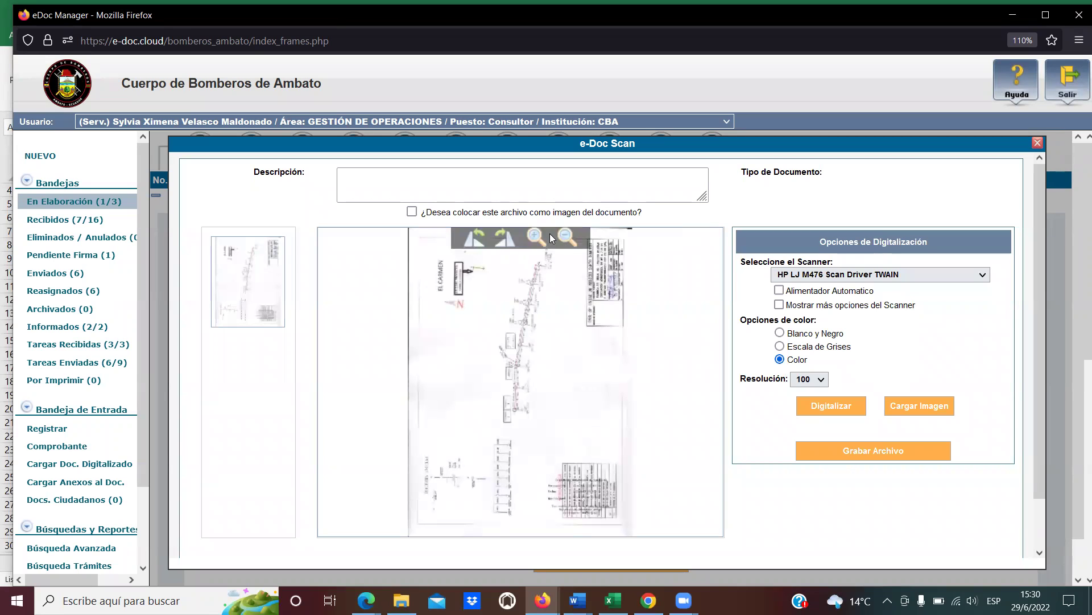
Zoom into the scanned single-line diagram to read its reception stamp.
left_click(536, 237)
left_click(536, 236)
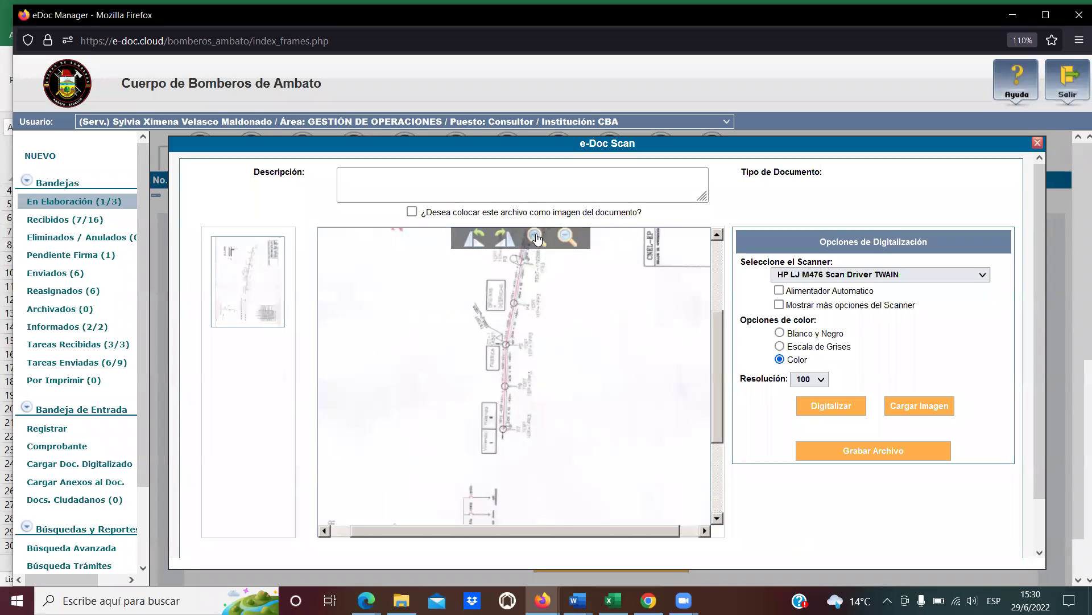
scroll(718, 346, "down", 2)
left_click_drag(718, 346, 715, 417)
left_click(536, 186)
left_click(536, 187)
left_click_drag(563, 481, 671, 469)
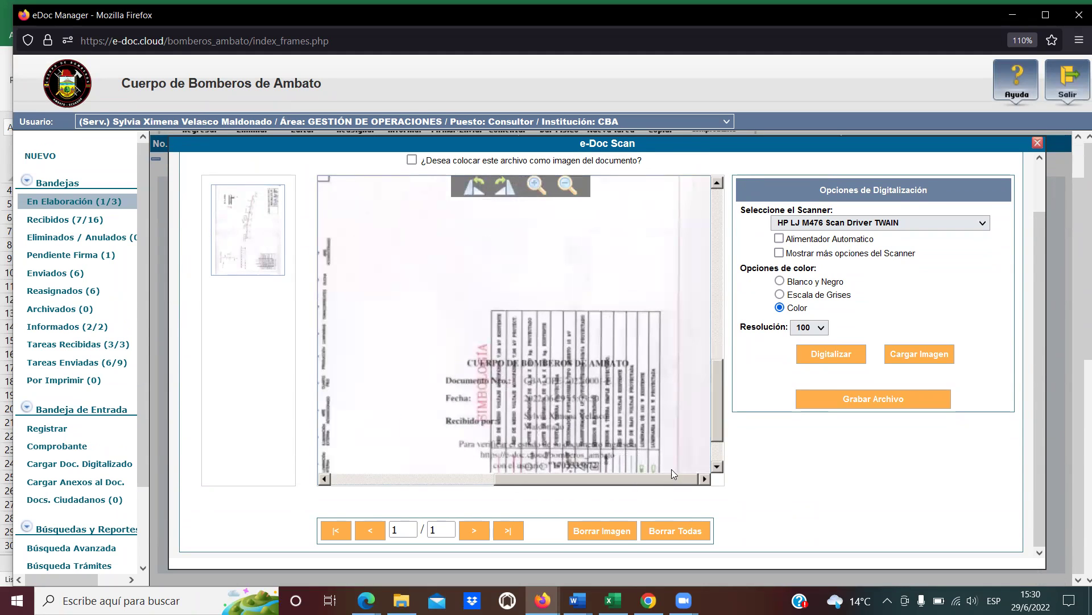
left_click_drag(719, 408, 717, 435)
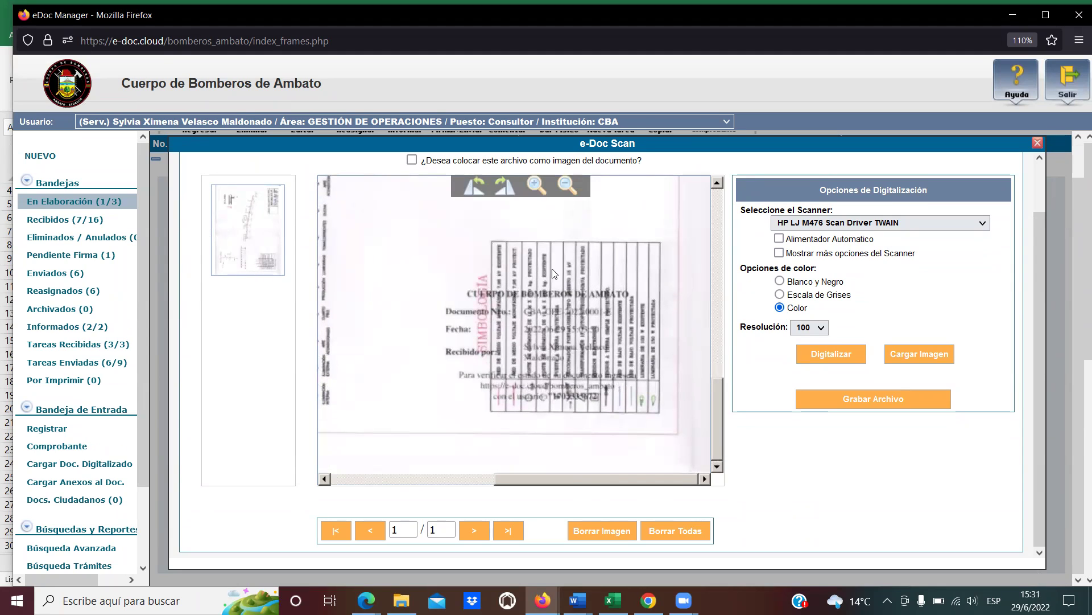
Outline the stamp and table, zoom back out, and set the scan as the document's image.
left_click_drag(437, 290, 654, 414)
left_click_drag(432, 278, 665, 417)
scroll(530, 371, "up", 2)
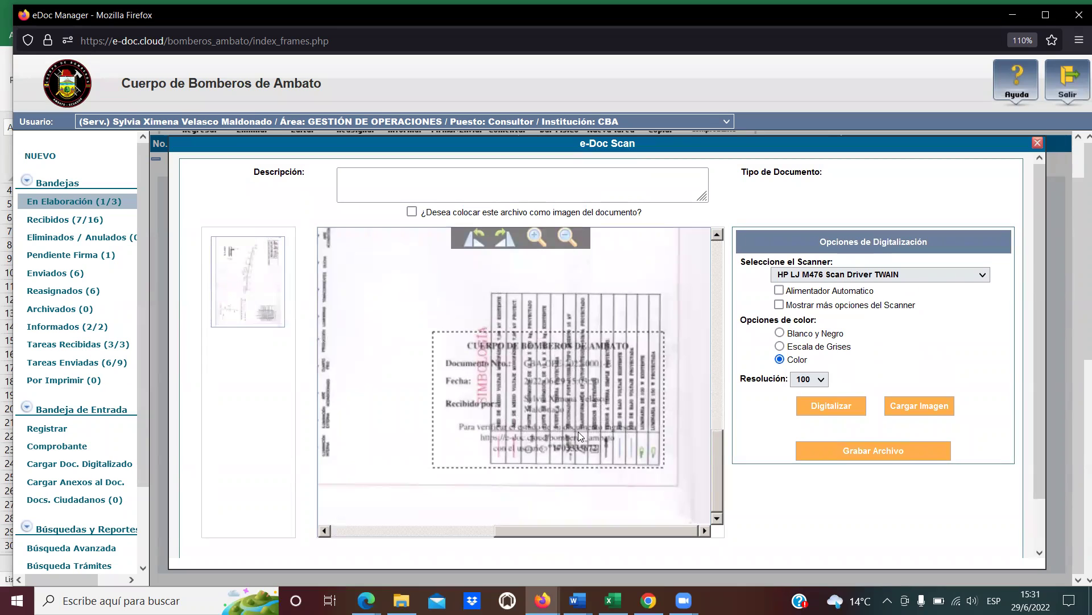
scroll(578, 432, "up", 1)
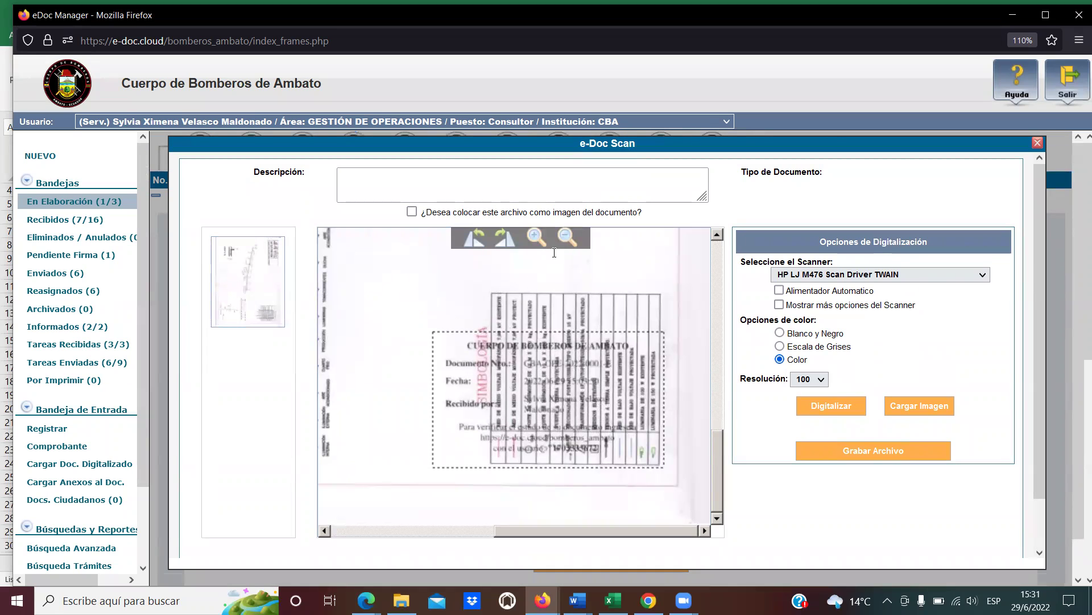
left_click(567, 240)
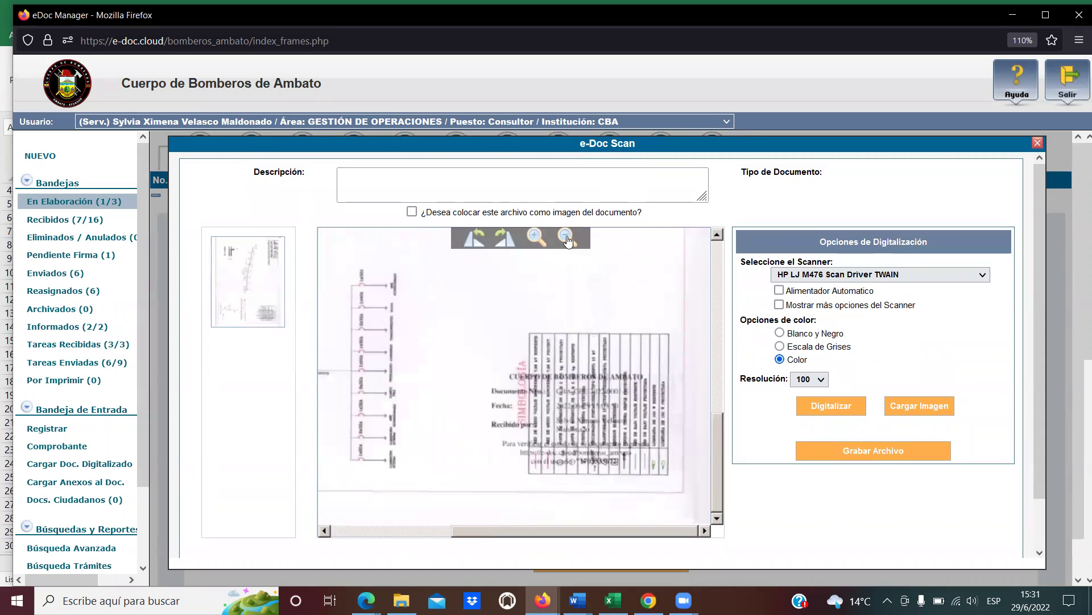
left_click(567, 240)
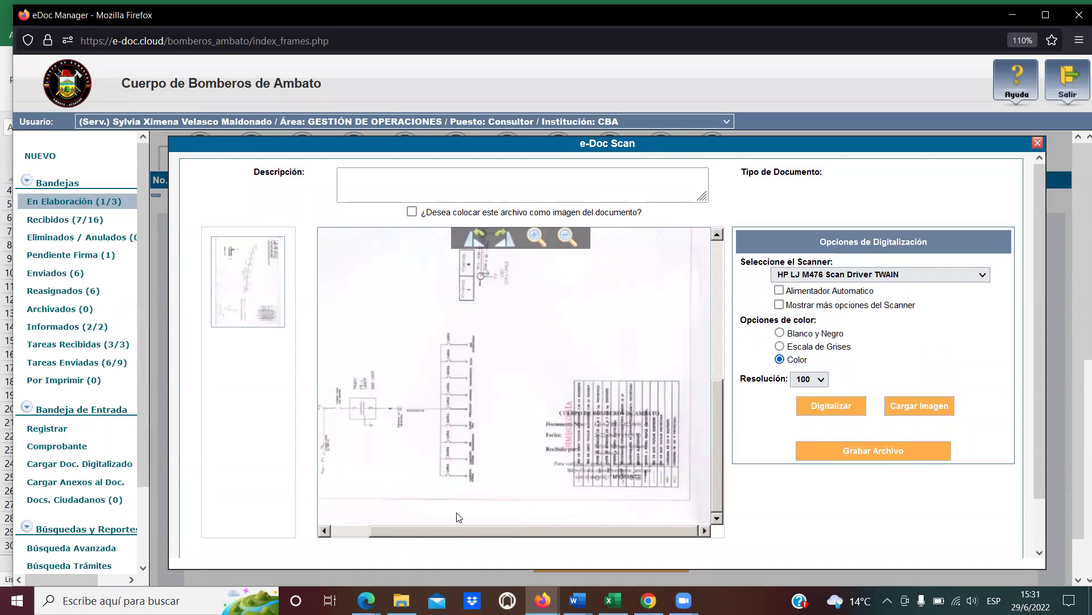
left_click_drag(437, 536, 337, 525)
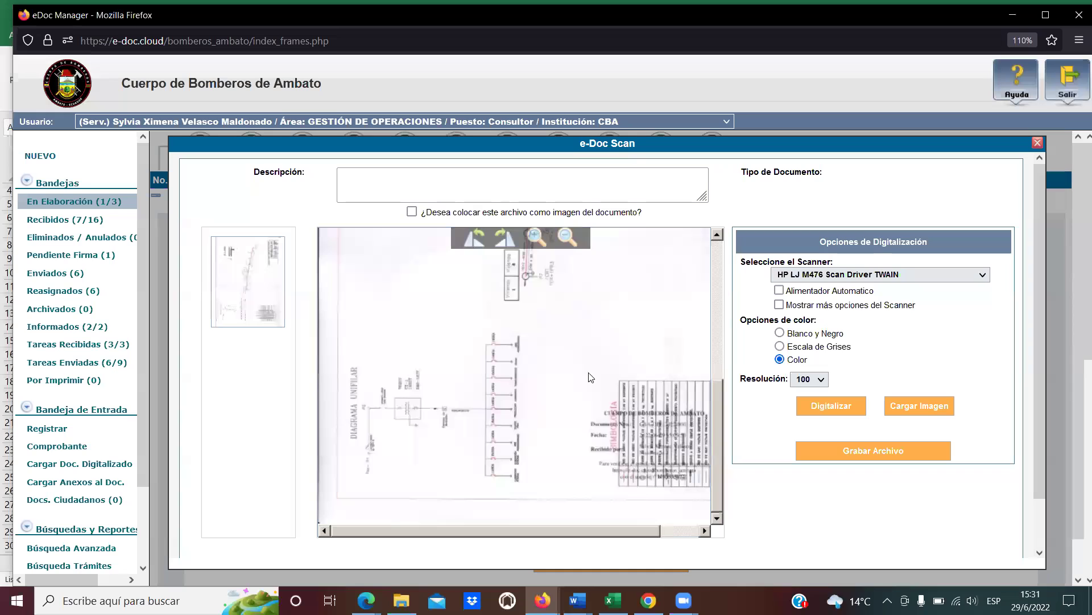
left_click(412, 213)
left_click_drag(553, 214, 629, 215)
Describe the scan as INNOVAF-2022-0015-OF, save it as imagen_digitalizada.pdf, and close e-Doc Scan.
left_click(491, 182)
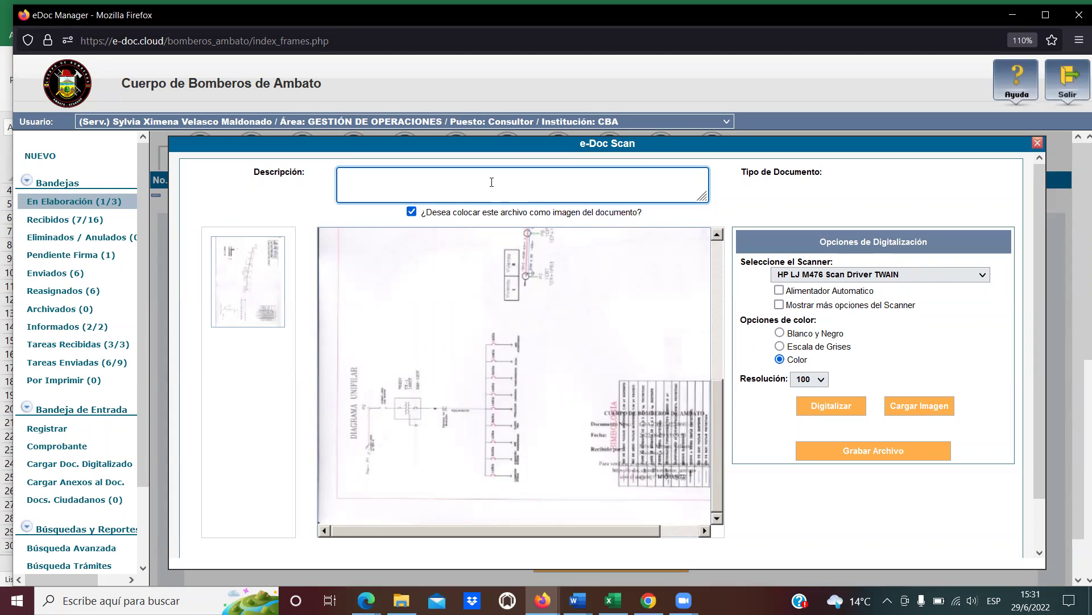
type("INNOVAF-2022-0015-OF")
left_click(858, 454)
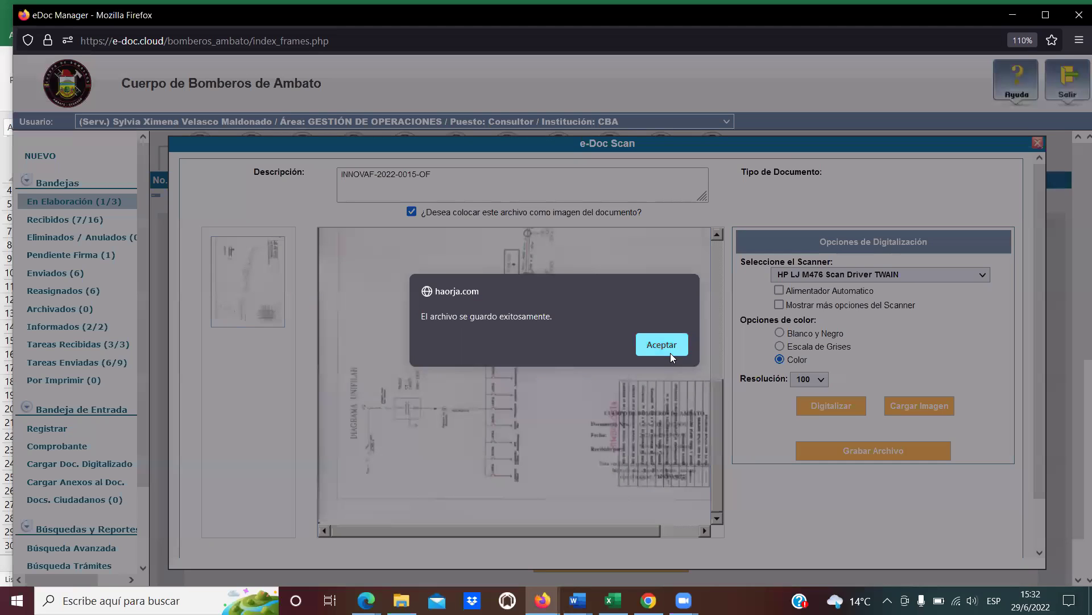
left_click(671, 353)
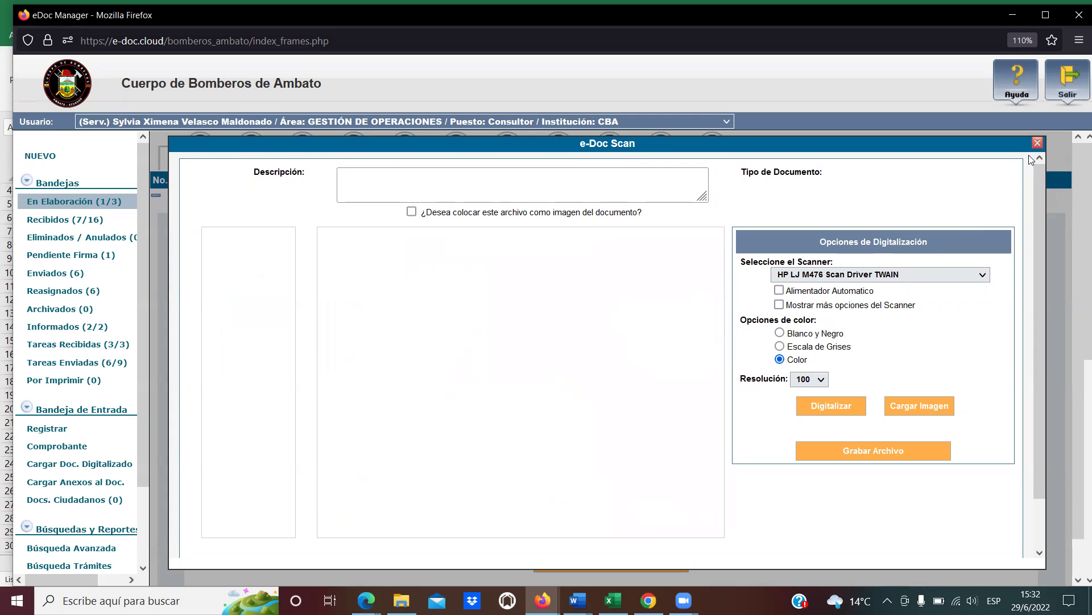
left_click(1038, 143)
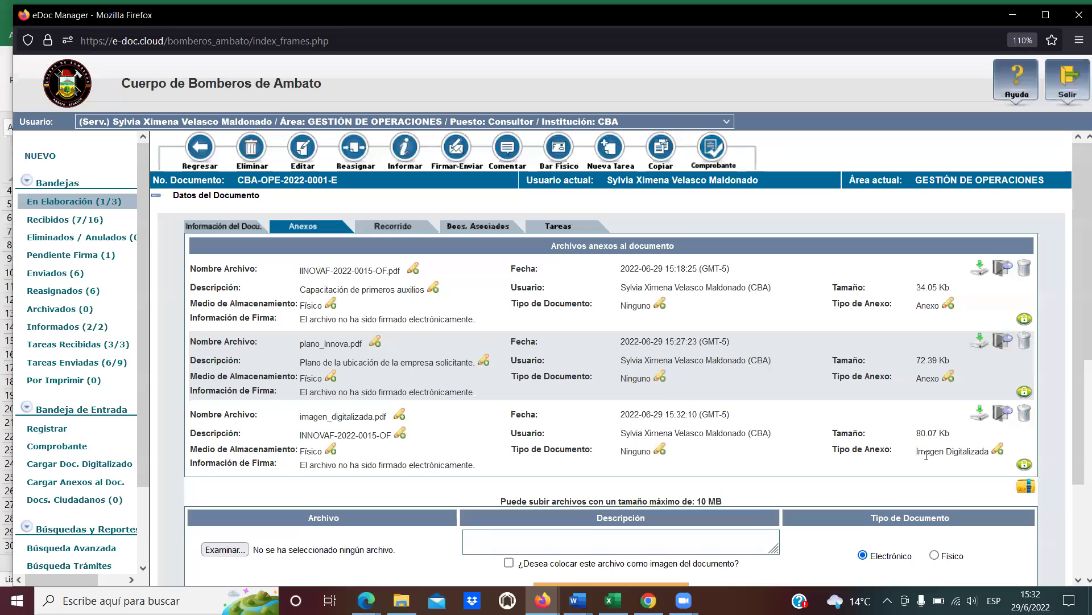
Open Información del Docu. and scroll the PDF preview to check the stamped scanned plan.
left_click_drag(921, 452, 994, 453)
left_click(866, 475)
left_click(223, 230)
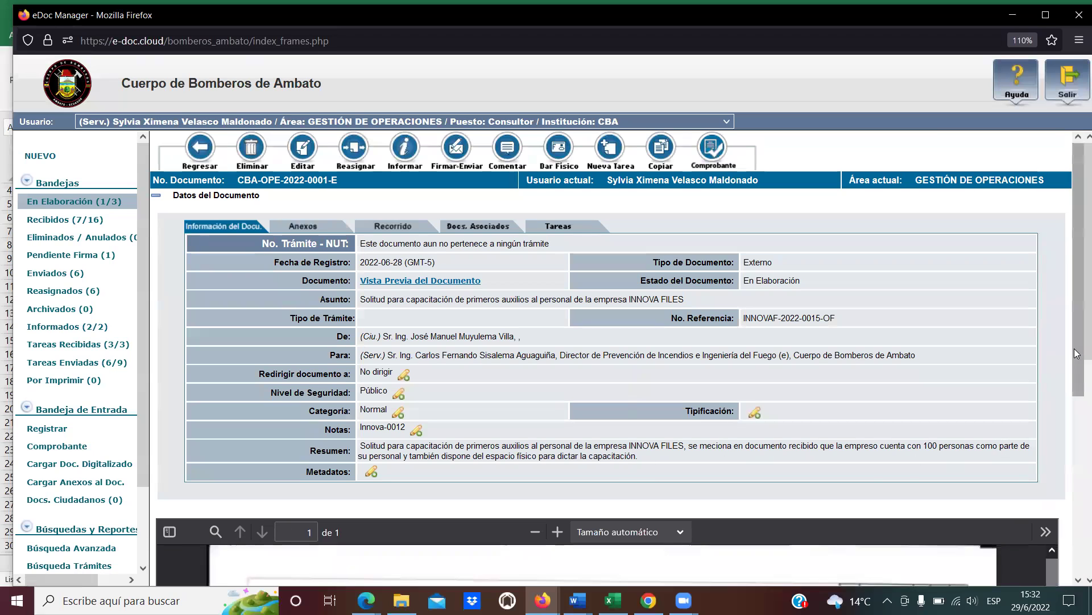
scroll(1078, 431, "down", 5)
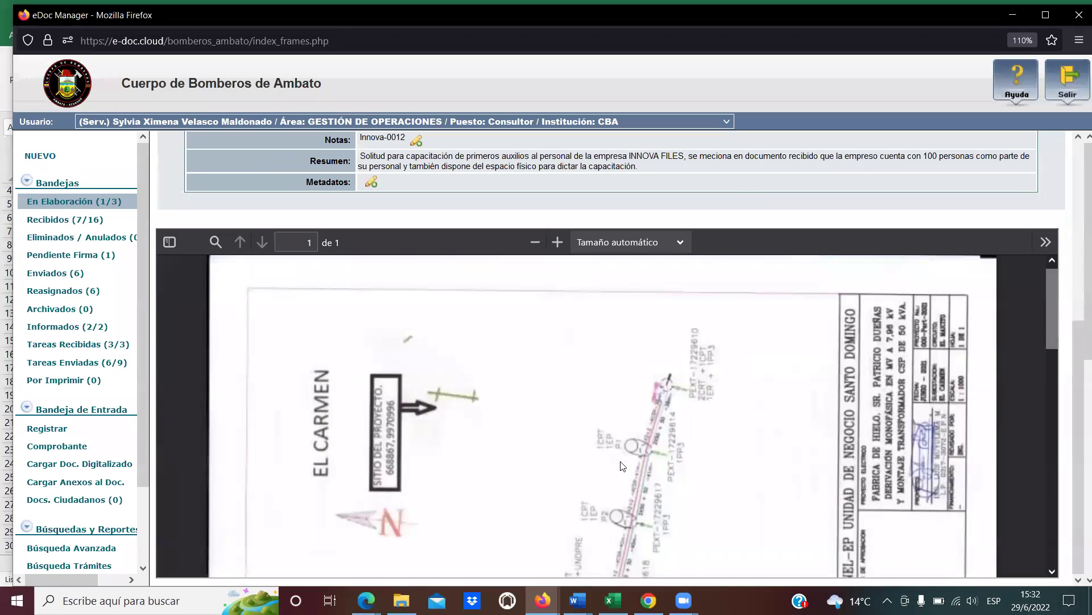
scroll(624, 467, "down", 3)
scroll(625, 467, "down", 5)
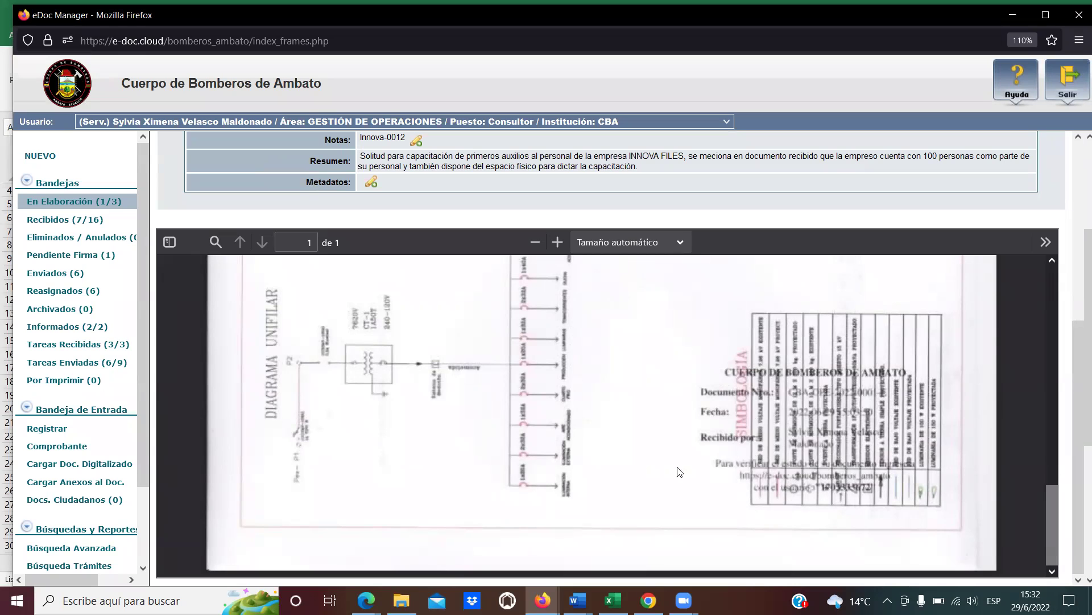
scroll(668, 473, "up", 5)
scroll(667, 472, "up", 10)
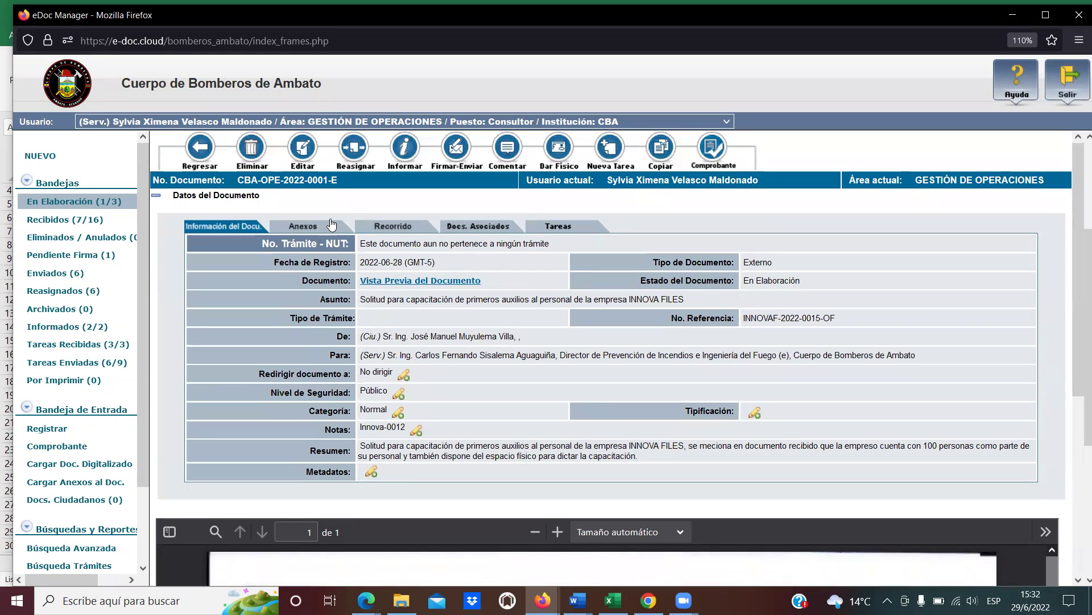
scroll(444, 436, "down", 5)
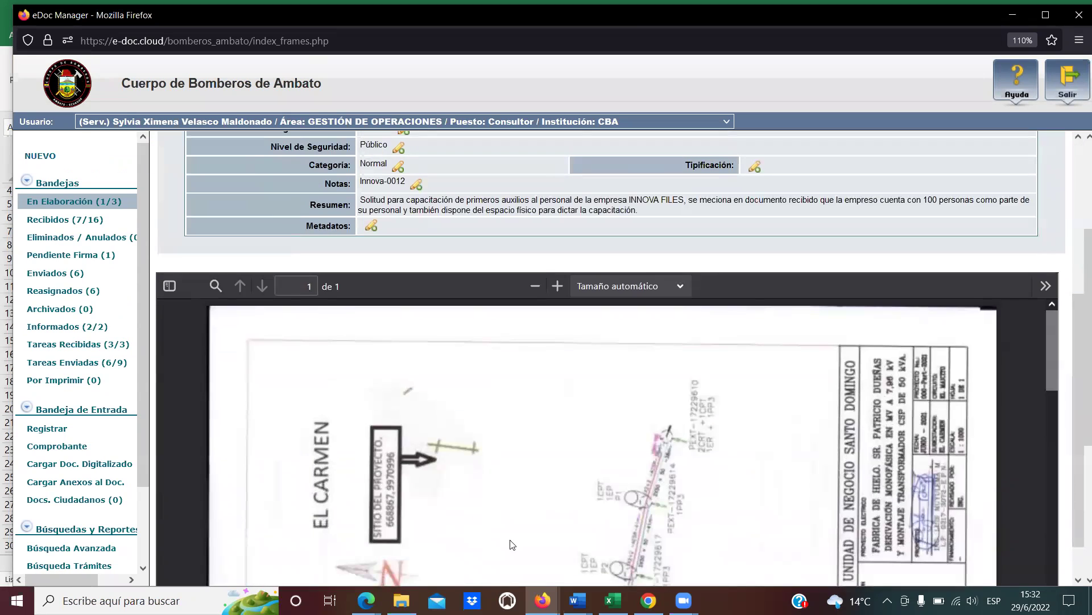
scroll(301, 231, "up", 5)
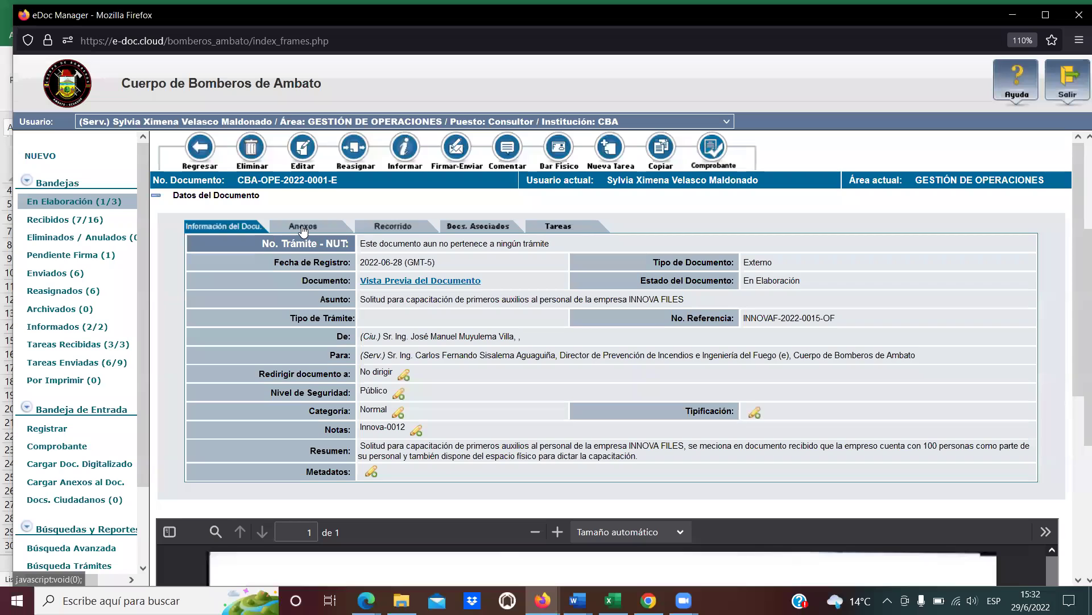
left_click(303, 227)
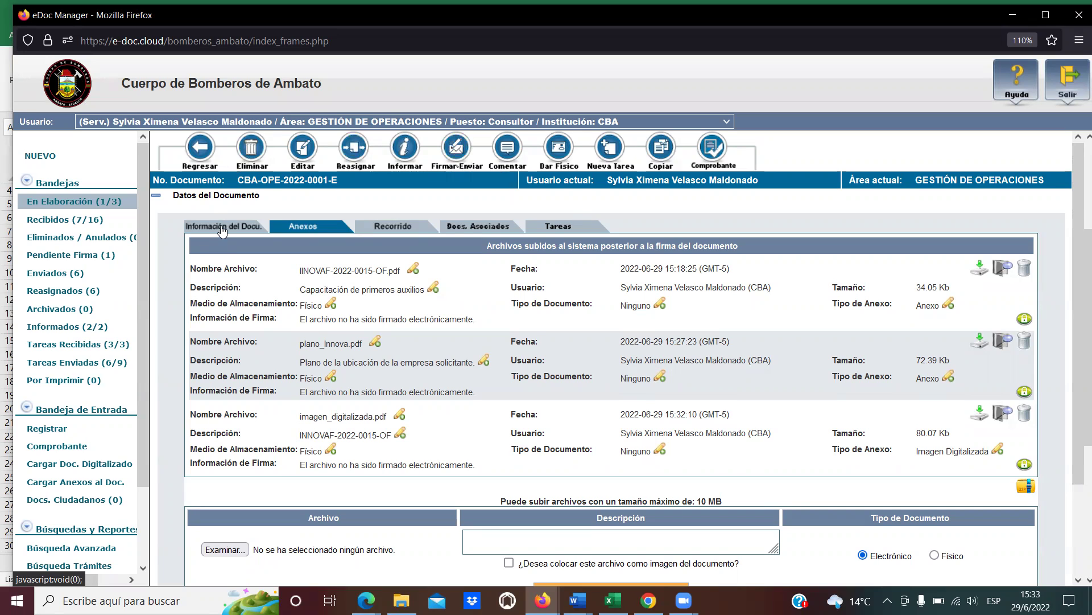
left_click(222, 229)
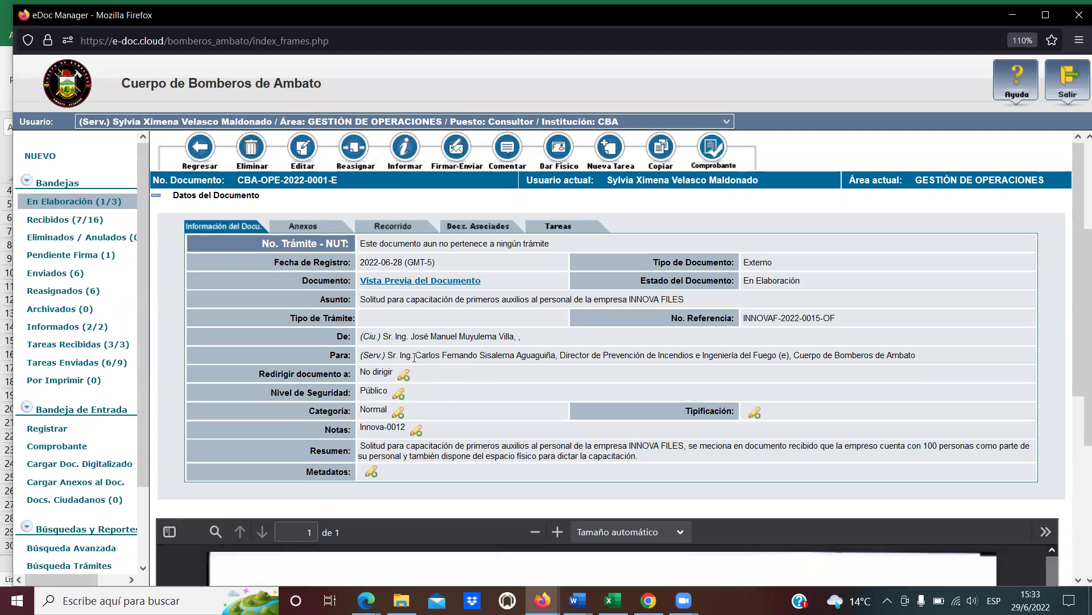
left_click_drag(417, 357, 516, 355)
left_click(516, 355)
left_click_drag(417, 356, 514, 357)
left_click(514, 357)
left_click_drag(415, 355, 478, 354)
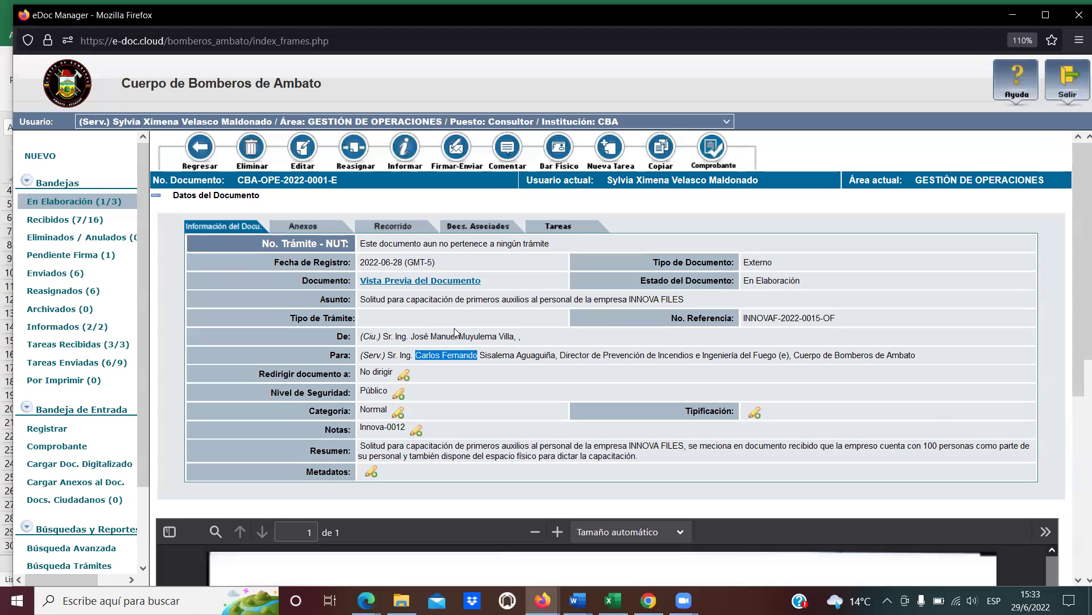
left_click(415, 224)
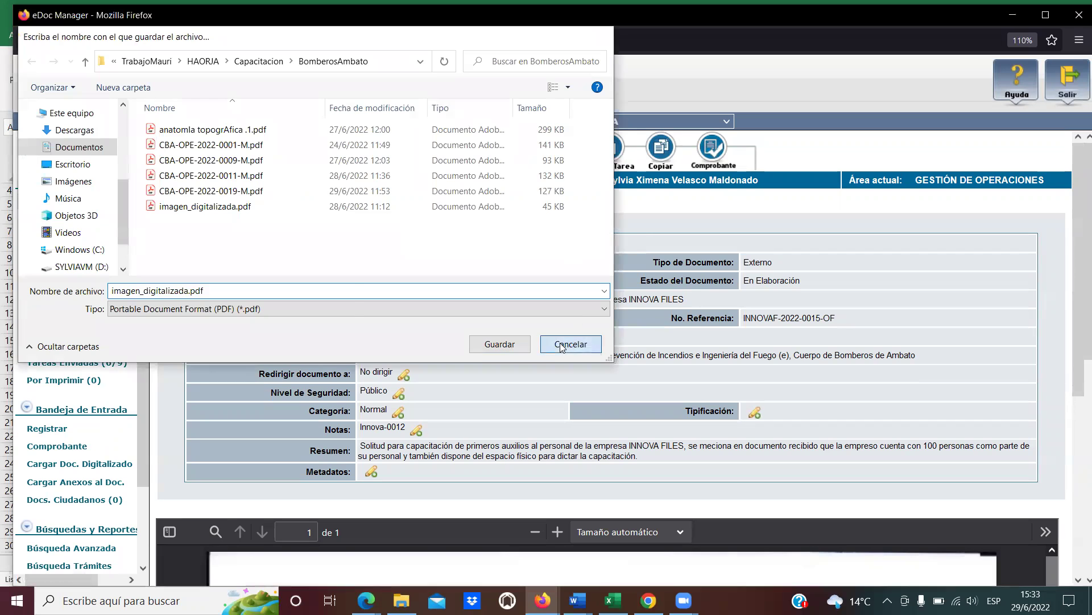
left_click(562, 345)
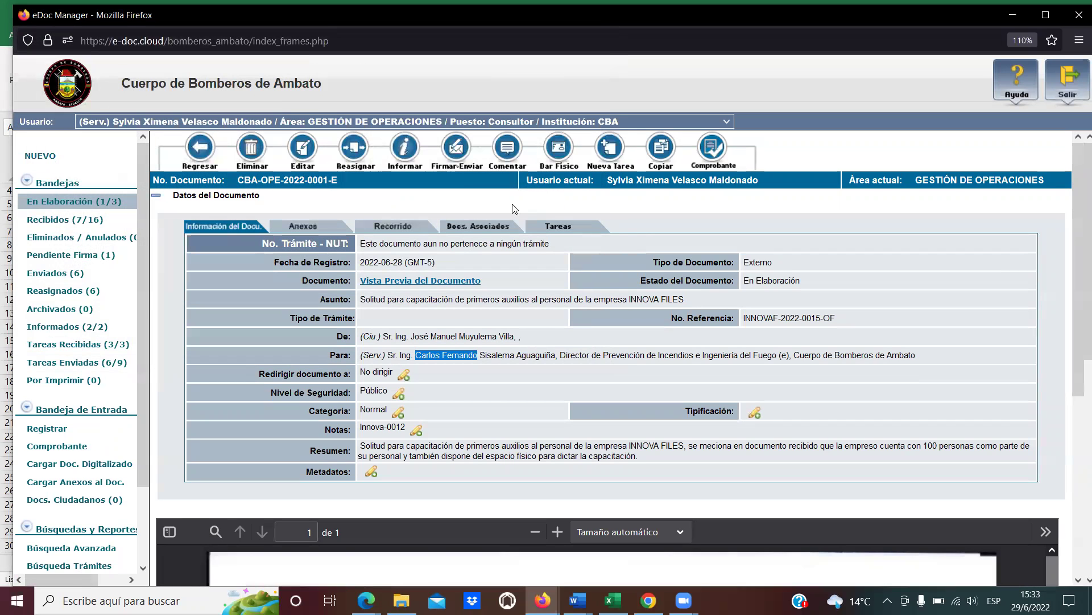
Sign and send the document with the comment 'Se despacha el documento recibido para su gestión'.
left_click(454, 151)
left_click(456, 211)
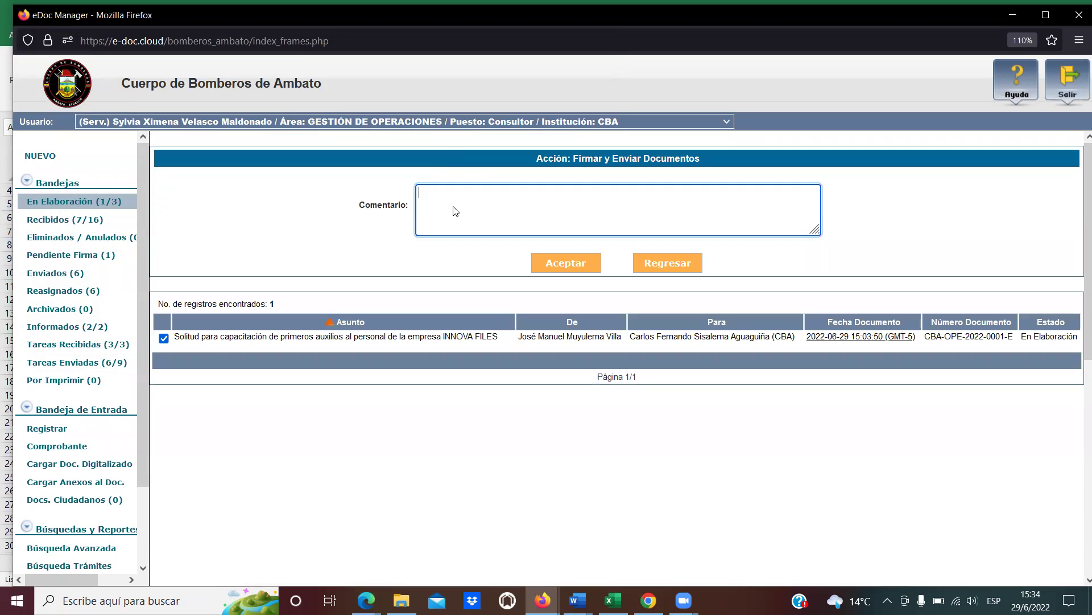
type("Se despacha el do")
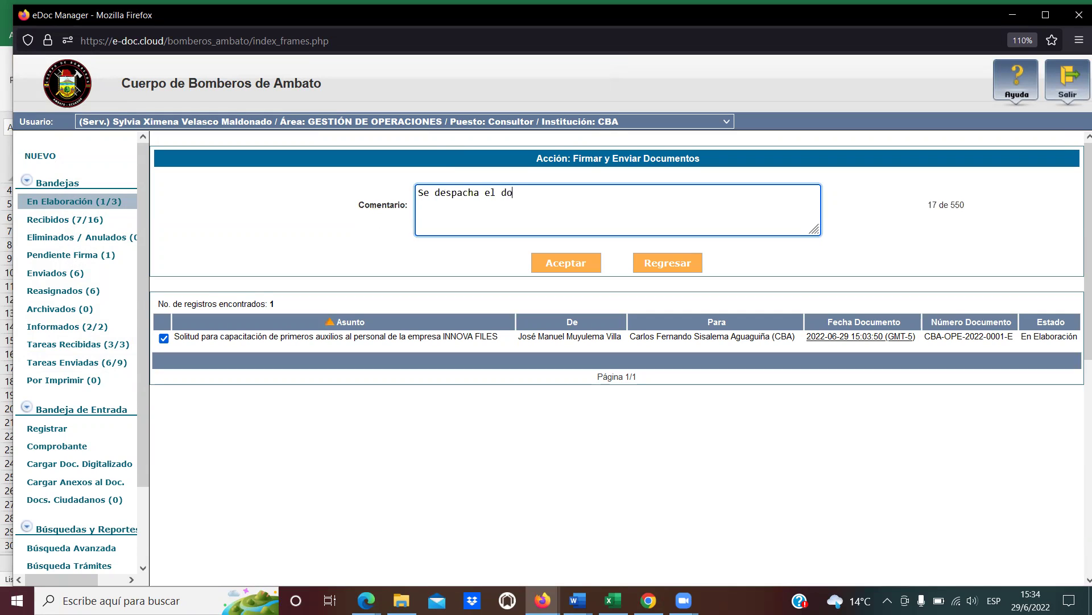
type("cumento recibido para su ")
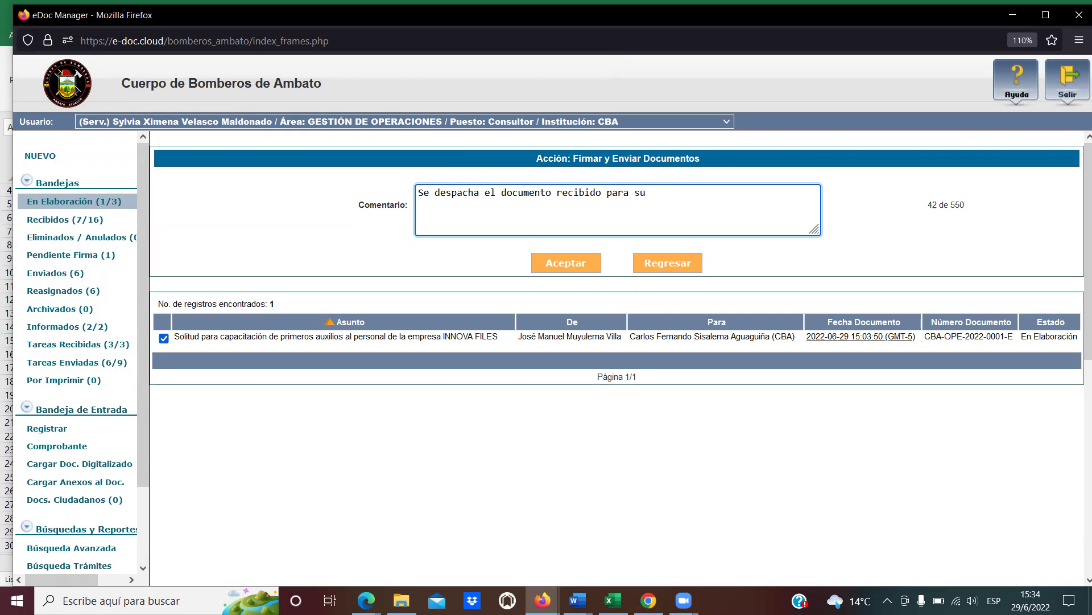
type("gestión.")
left_click(574, 265)
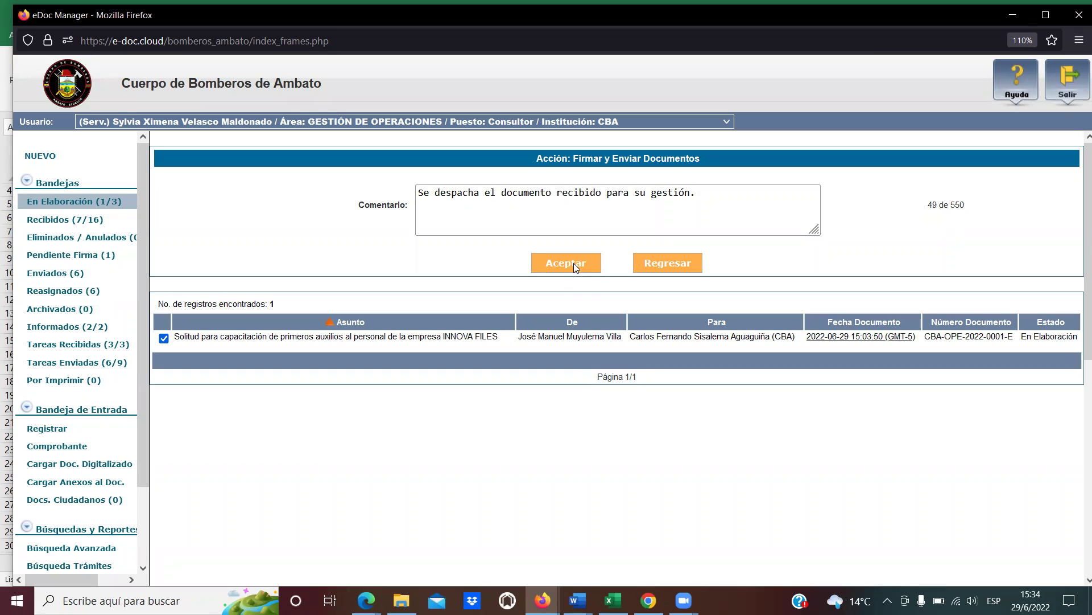
left_click(573, 263)
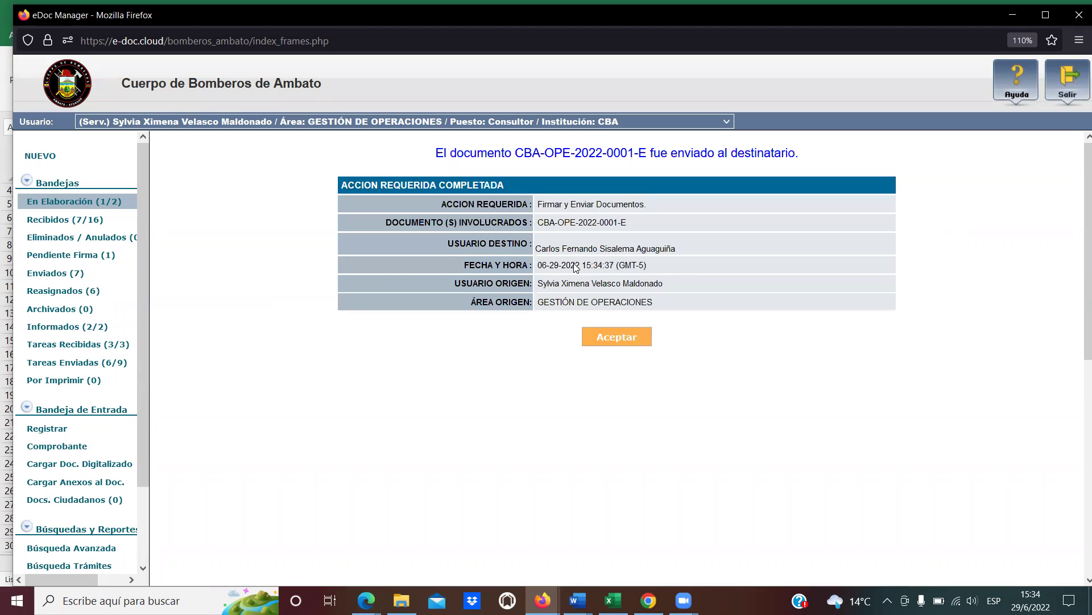
Review the sending confirmation's recipient and action details, then accept to return to the document.
left_click_drag(651, 152, 796, 154)
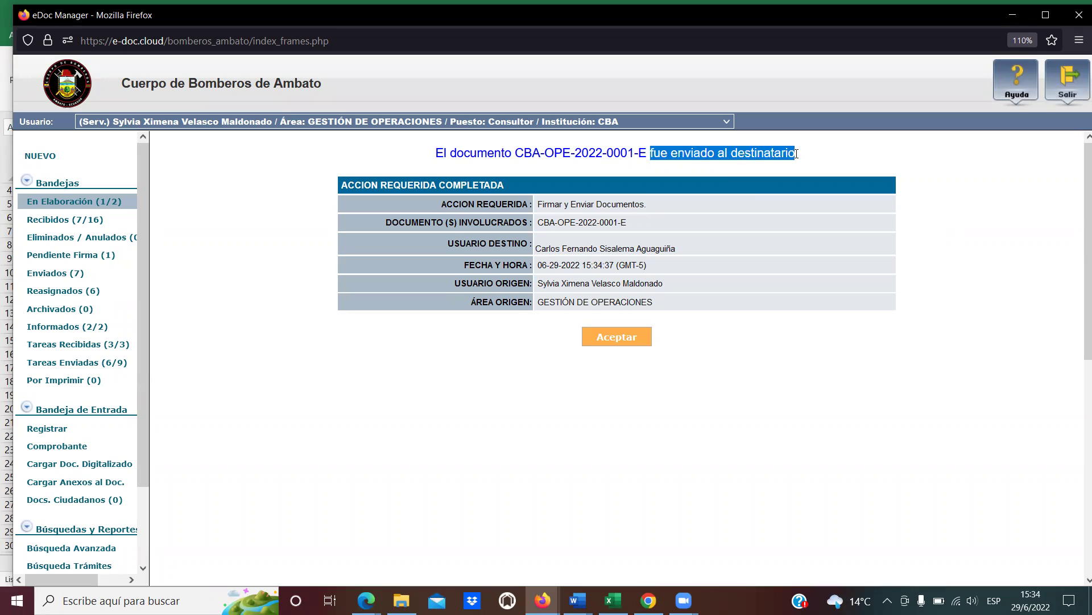
left_click(632, 233)
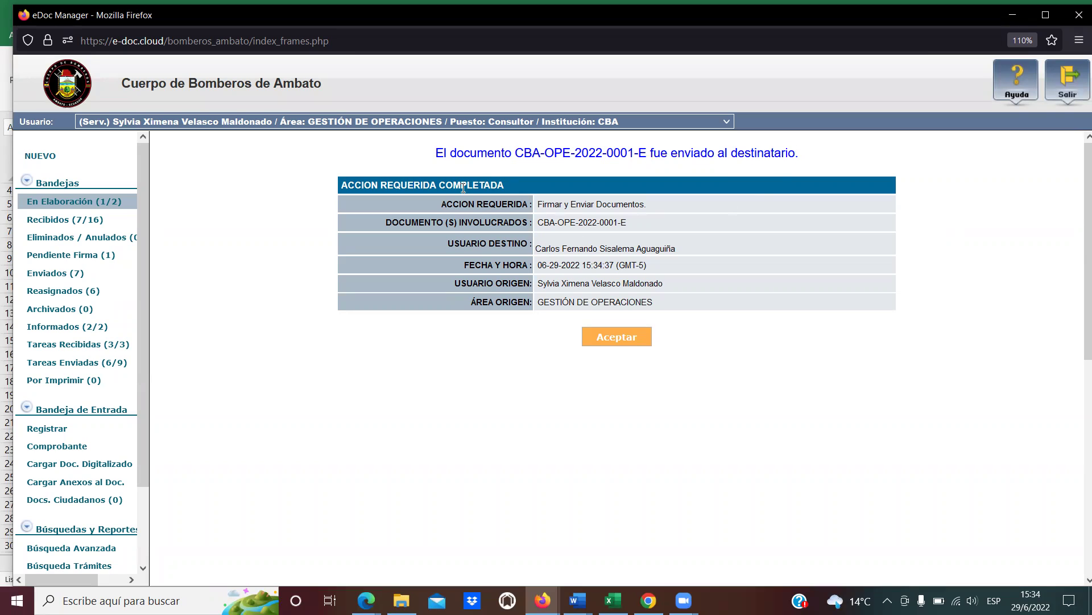
left_click_drag(473, 187, 524, 245)
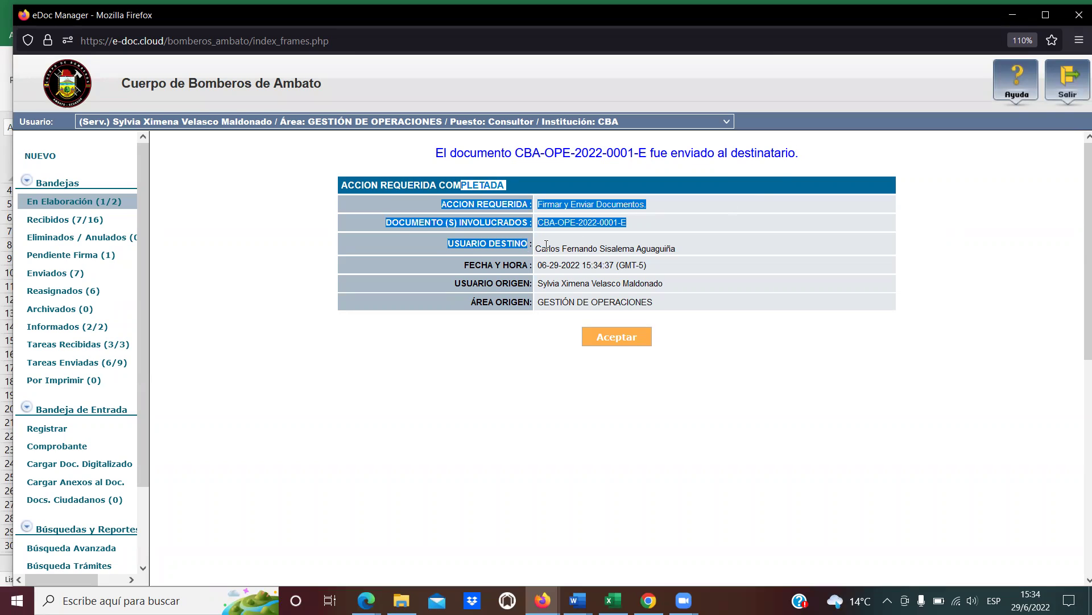
left_click(546, 245)
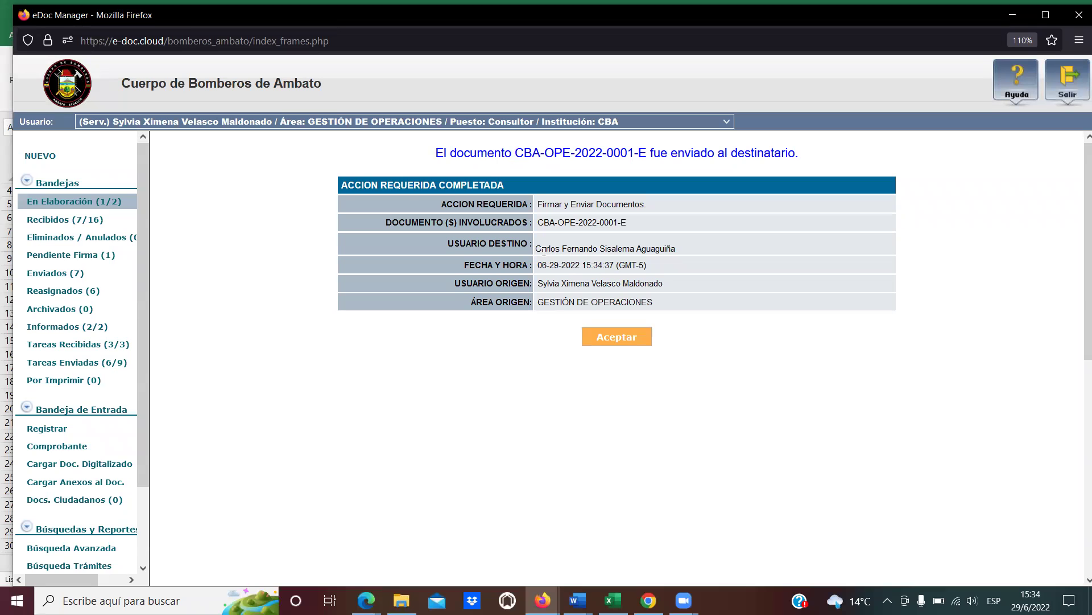
left_click_drag(535, 249, 687, 255)
left_click(688, 255)
left_click_drag(631, 223, 538, 224)
left_click(618, 341)
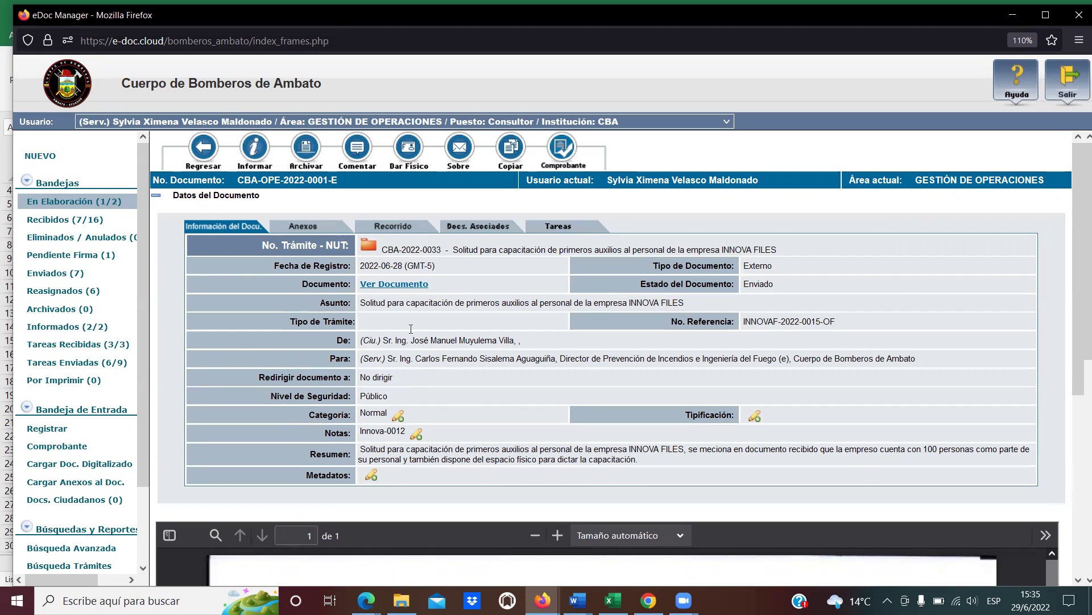
Go from En Elaboración to Enviados (7) and check the first record's recipient and document number.
left_click(69, 203)
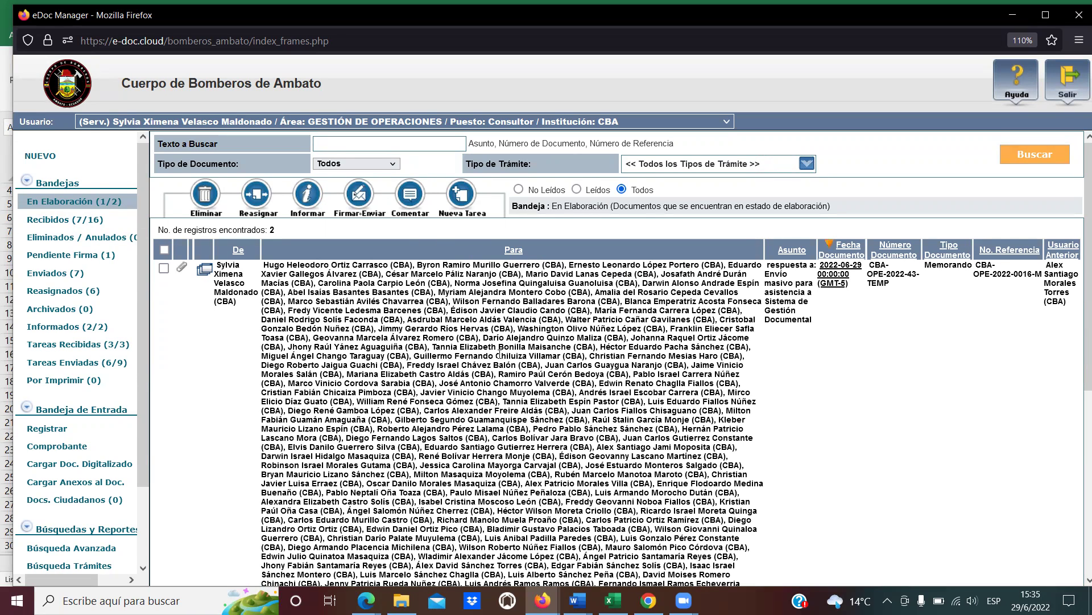
scroll(500, 354, "down", 3)
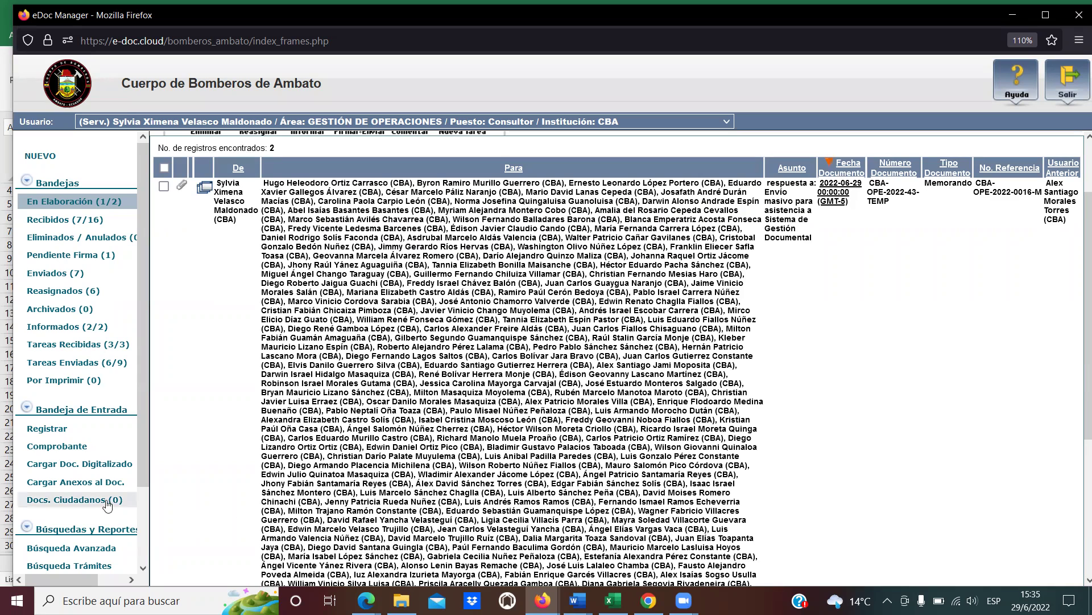
left_click(71, 279)
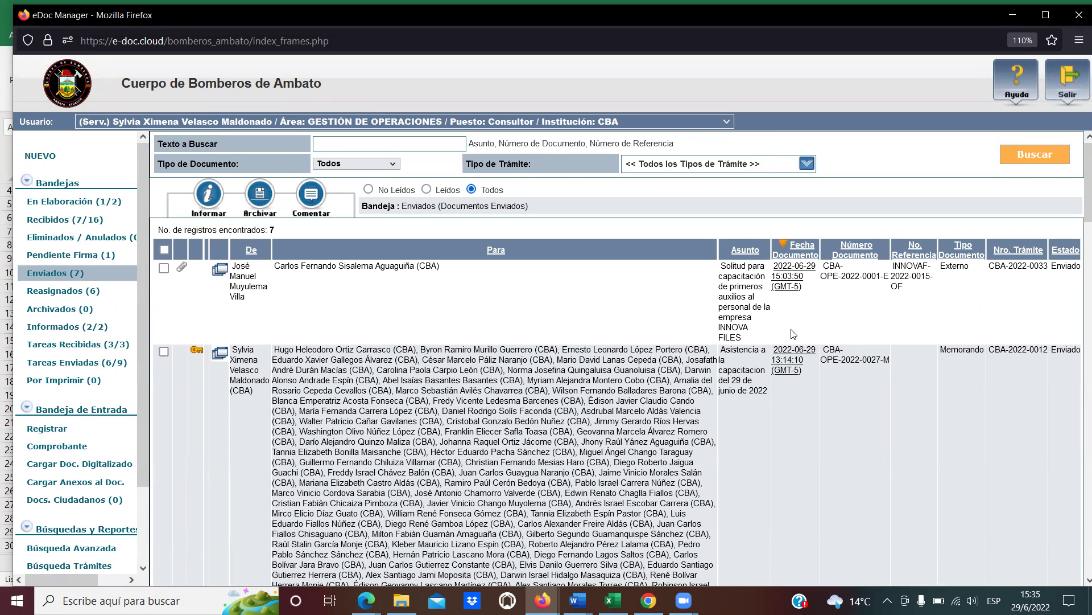
left_click_drag(461, 270, 280, 262)
left_click(392, 263)
left_click_drag(826, 265, 890, 280)
Open CBA-OPE-2022-0001-E's details, check NUT CBA-2022-0033, and scroll through the scanned drawing.
left_click(830, 279)
left_click(788, 280)
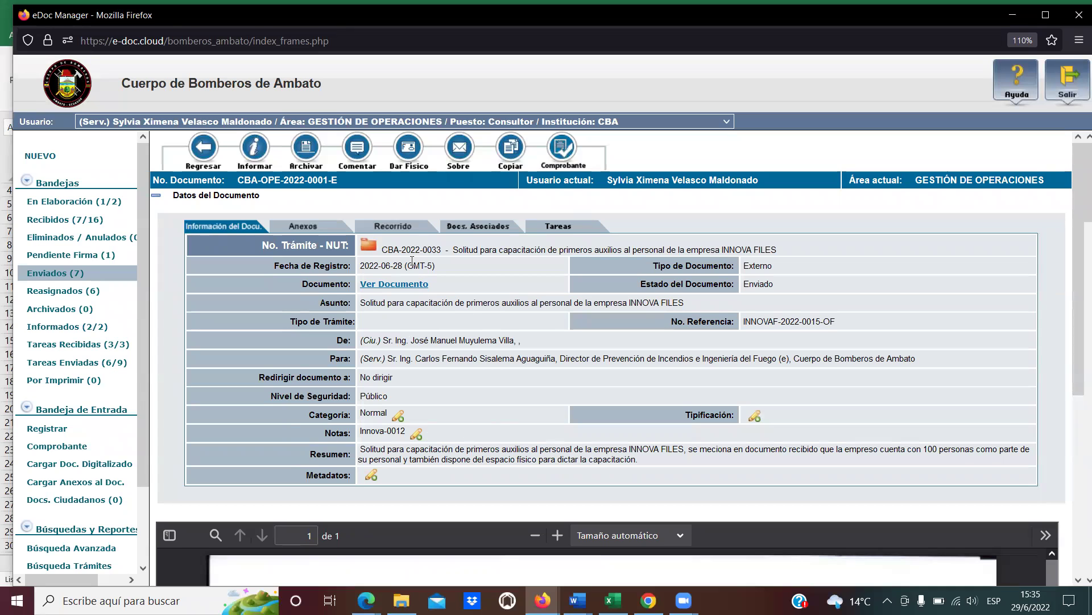
left_click_drag(380, 251, 434, 251)
left_click(443, 253)
left_click(481, 296)
scroll(651, 425, "down", 5)
scroll(620, 485, "down", 10)
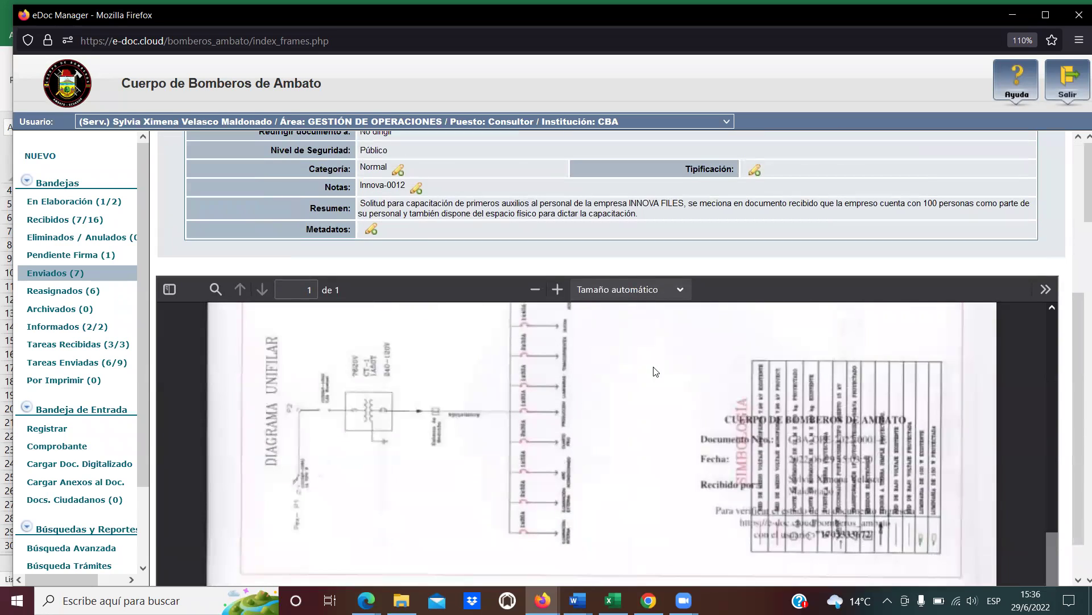
scroll(640, 481, "up", 10)
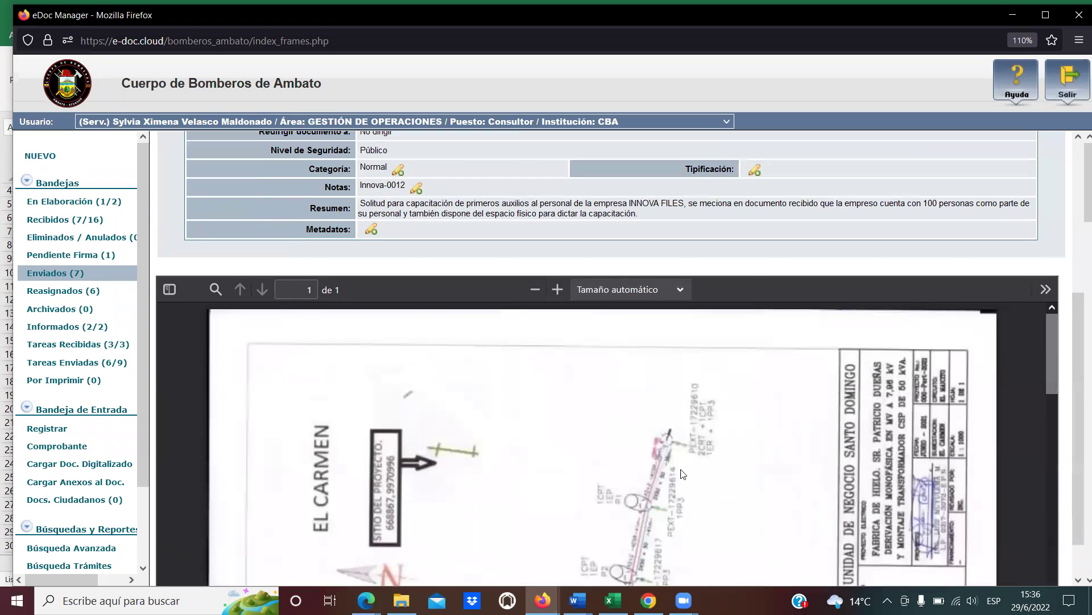
scroll(683, 474, "up", 5)
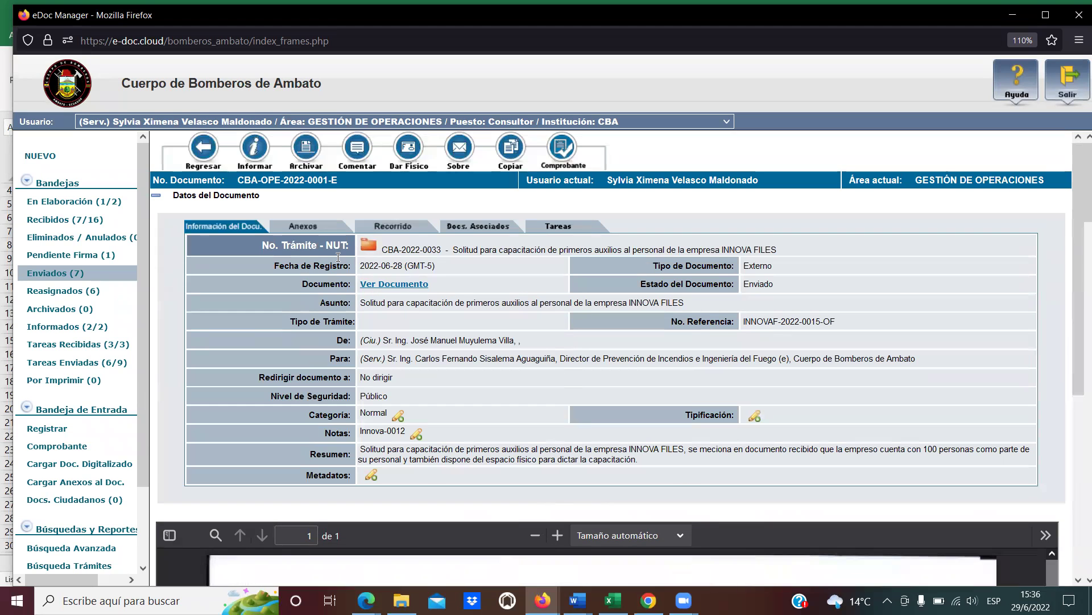
left_click(314, 229)
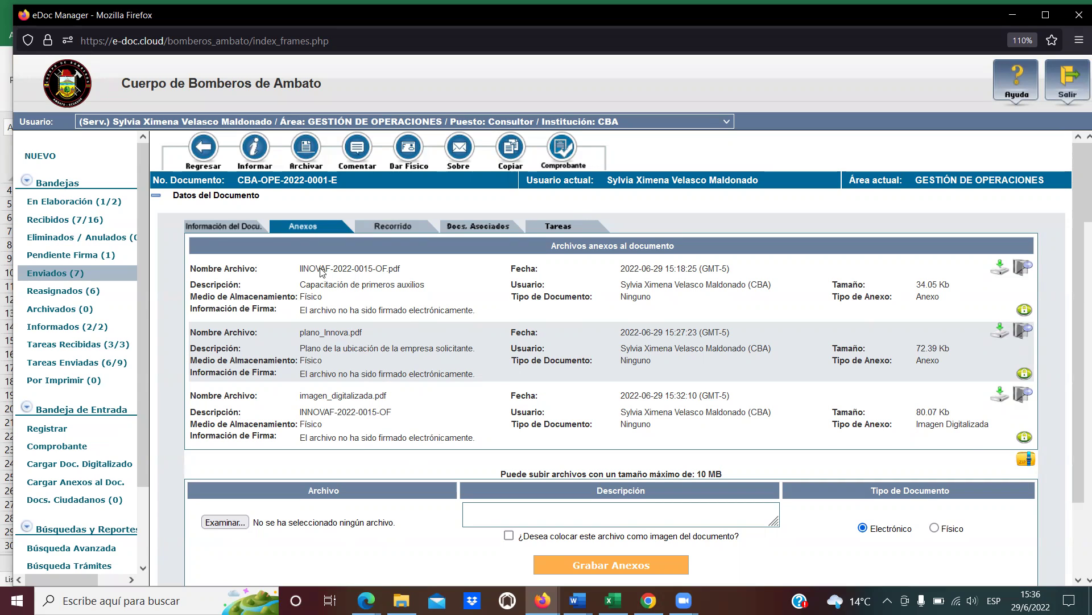
Review the three annexes: INNOVAF-2022-0015-OF.pdf, plano_Innova.pdf and imagen_digitalizada.pdf.
left_click_drag(320, 268, 382, 284)
mouse_move(419, 332)
left_mouse_down()
mouse_move(388, 398)
mouse_move(447, 431)
mouse_move(302, 268)
left_mouse_up()
left_click(450, 431)
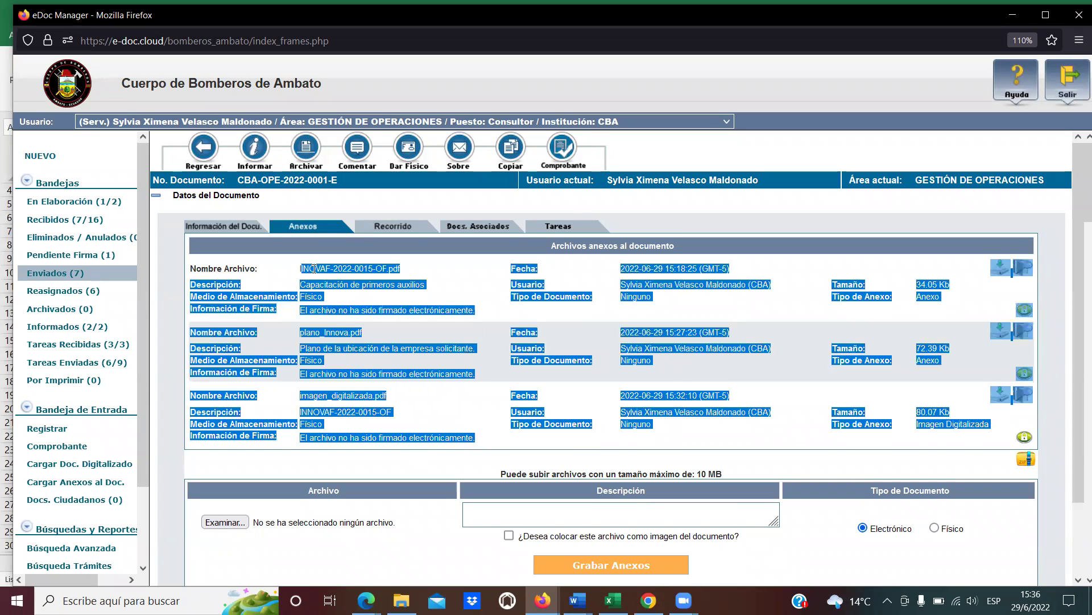
left_click(308, 380)
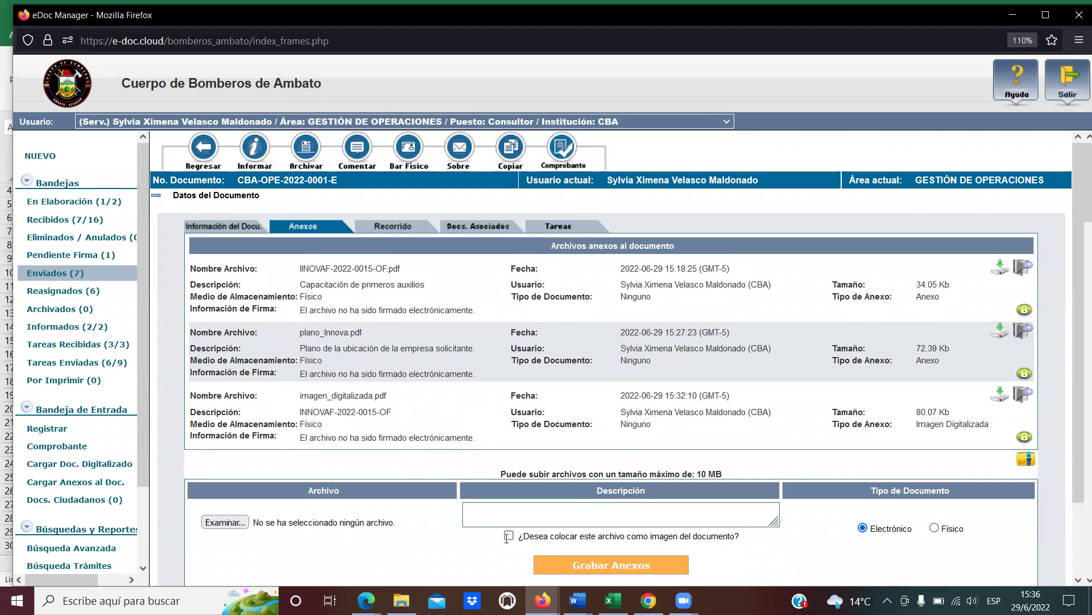
scroll(343, 394, "down", 3)
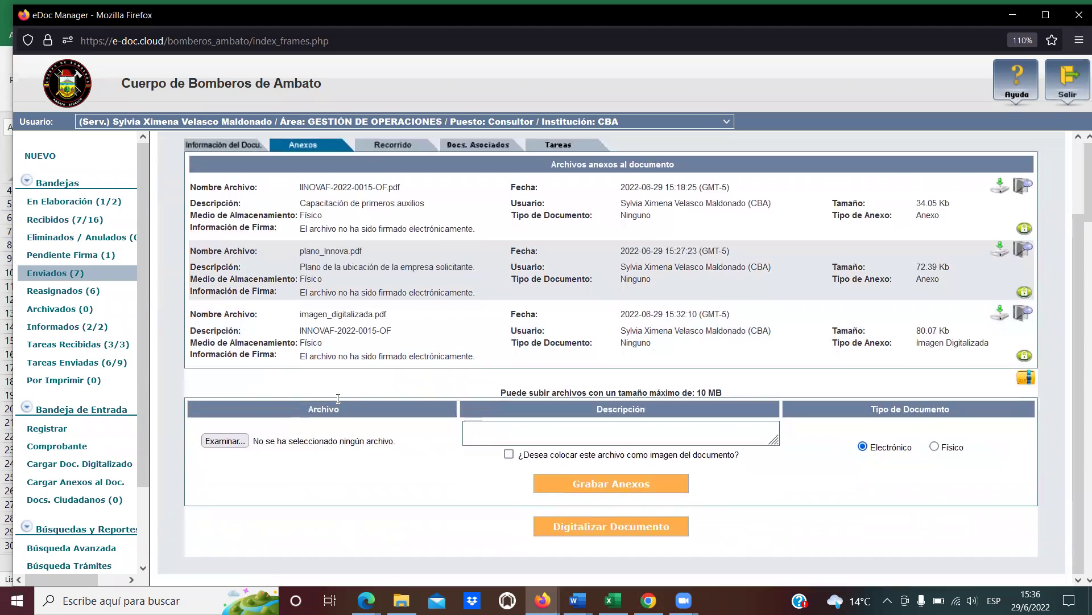
scroll(134, 523, "down", 3)
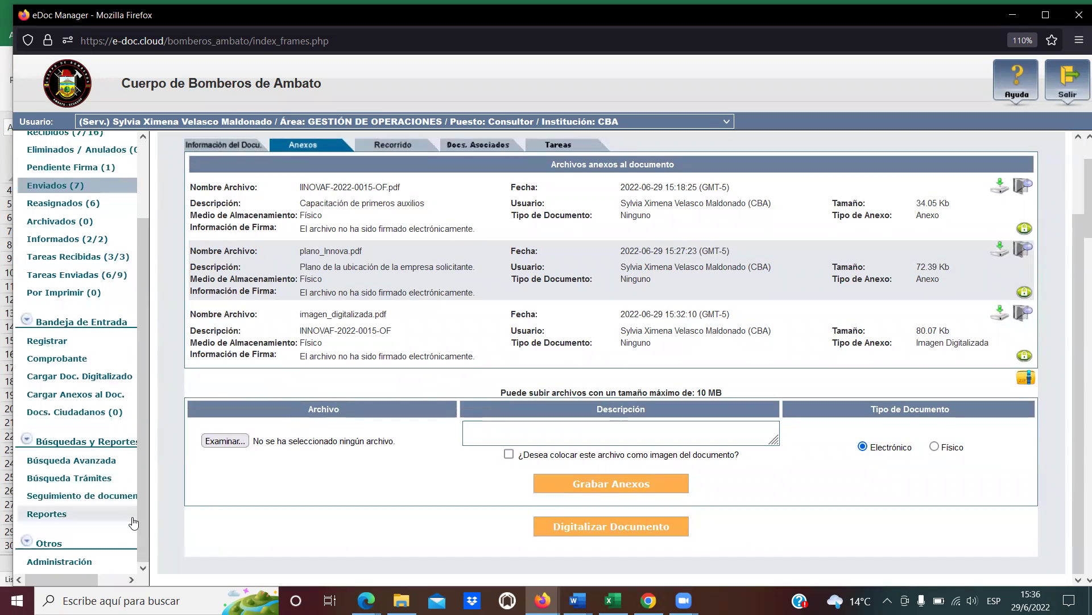
Under Administración > Editar Usuario, search 'Ca' and open the recipient's user record.
left_click(74, 561)
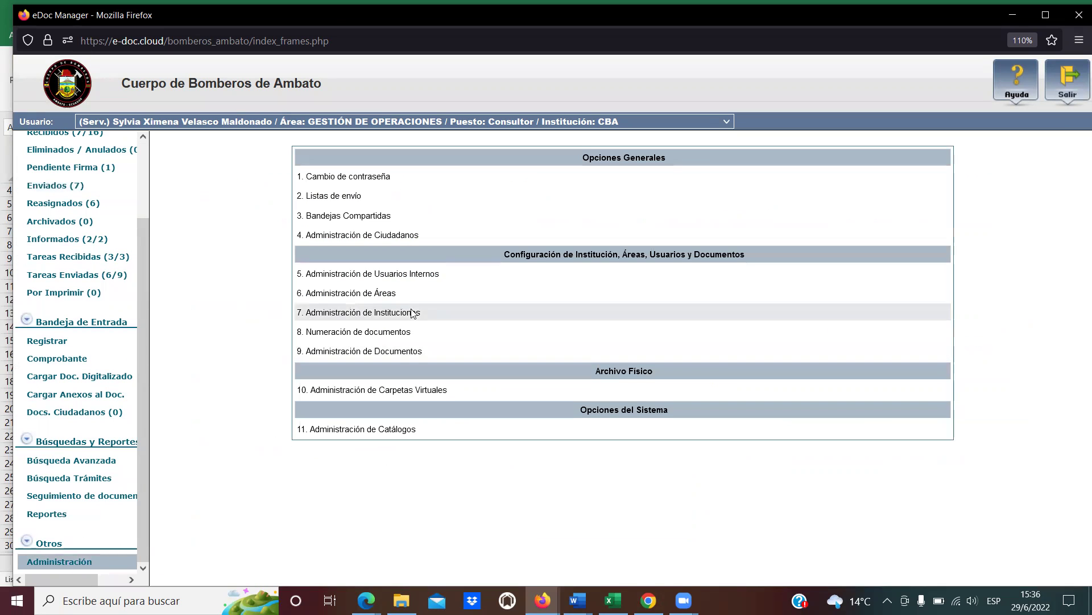
left_click(381, 274)
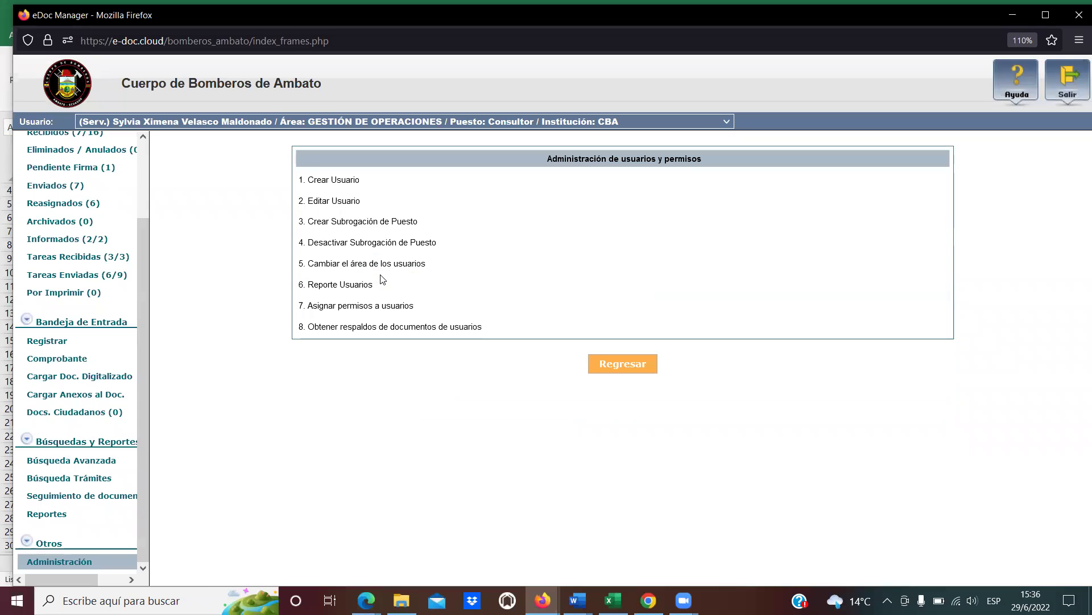
left_click(377, 271)
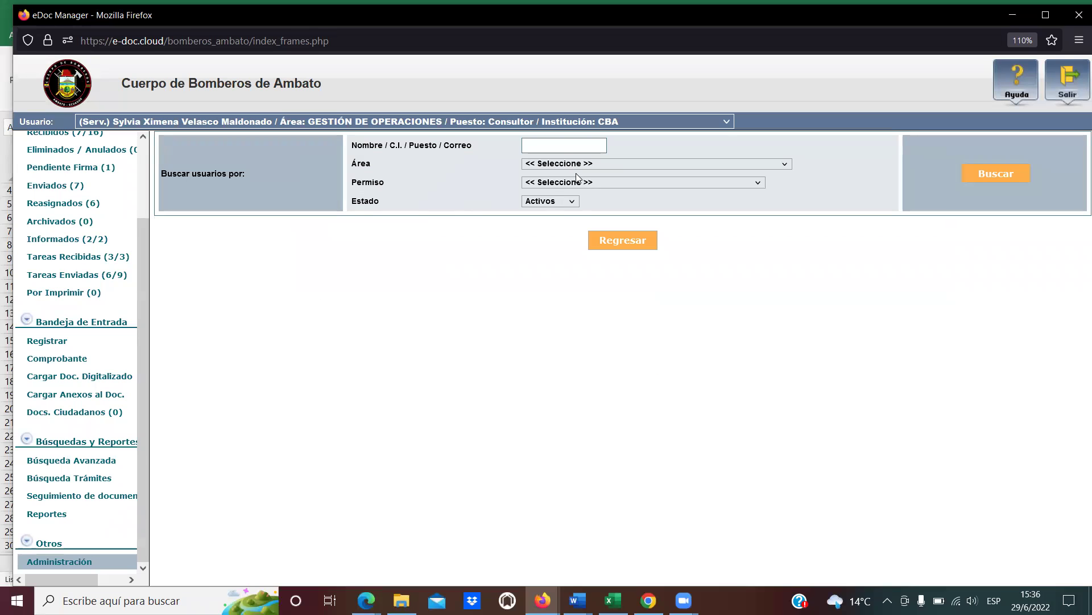
left_click(551, 146)
type("Ca")
key("Return")
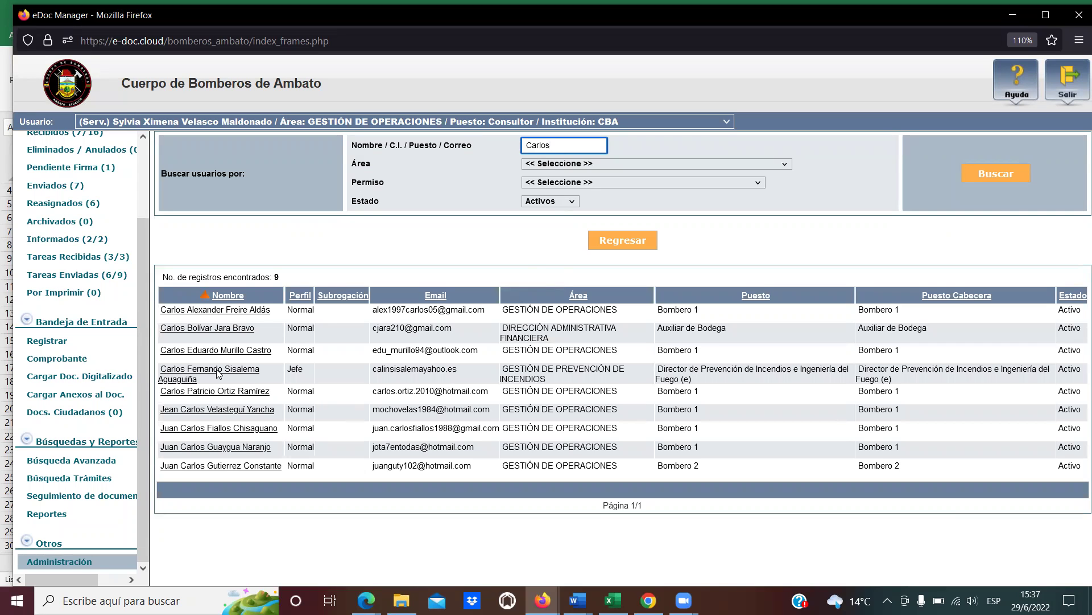
left_click(219, 374)
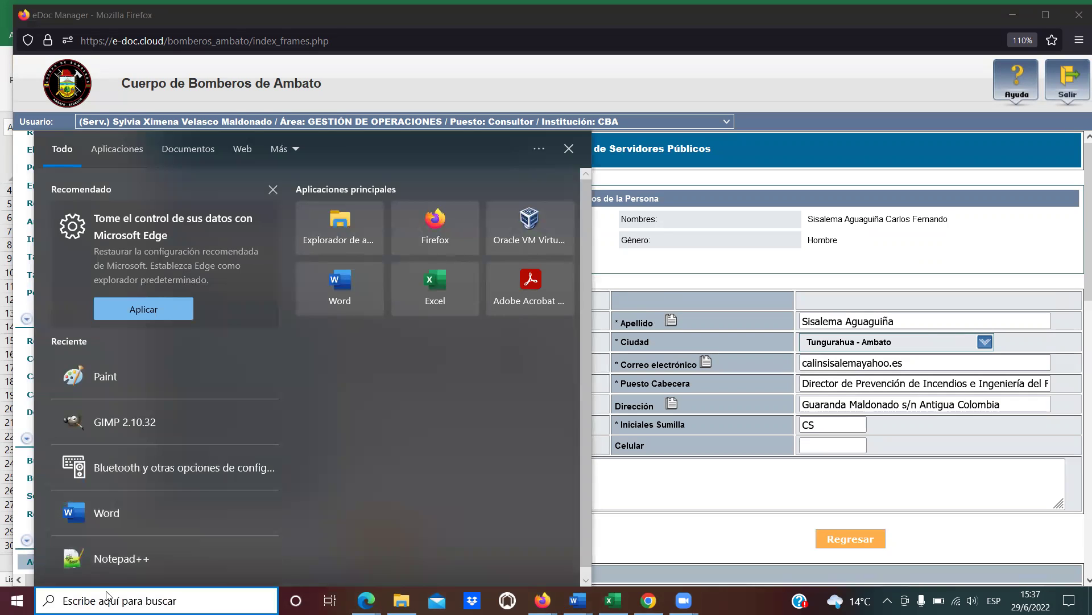
Paste the document number into Notepad, select the recipient's Cédula, and request logout.
type("no")
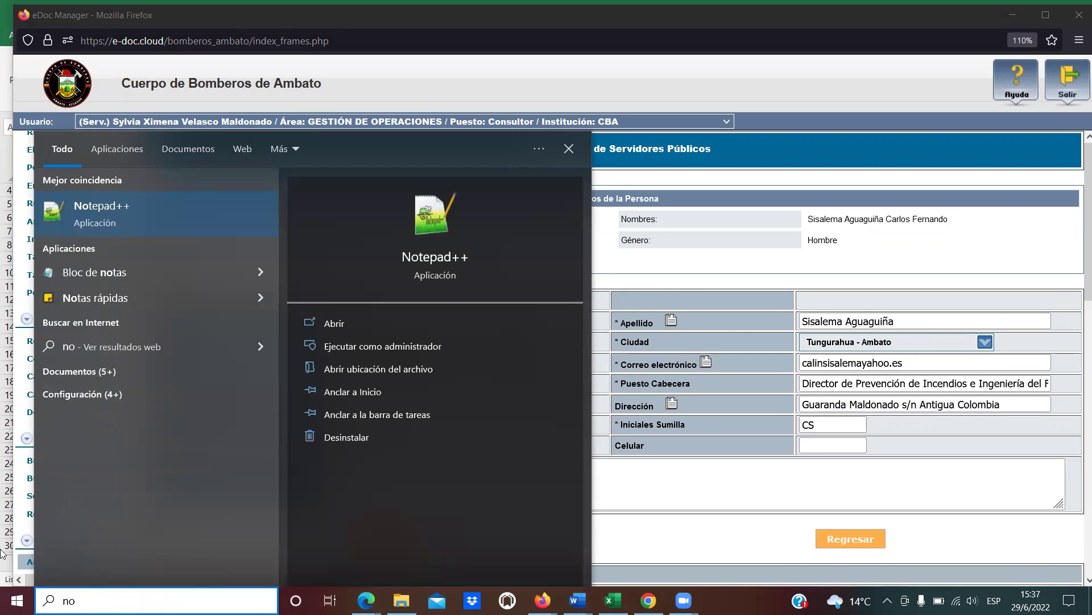
left_click(123, 275)
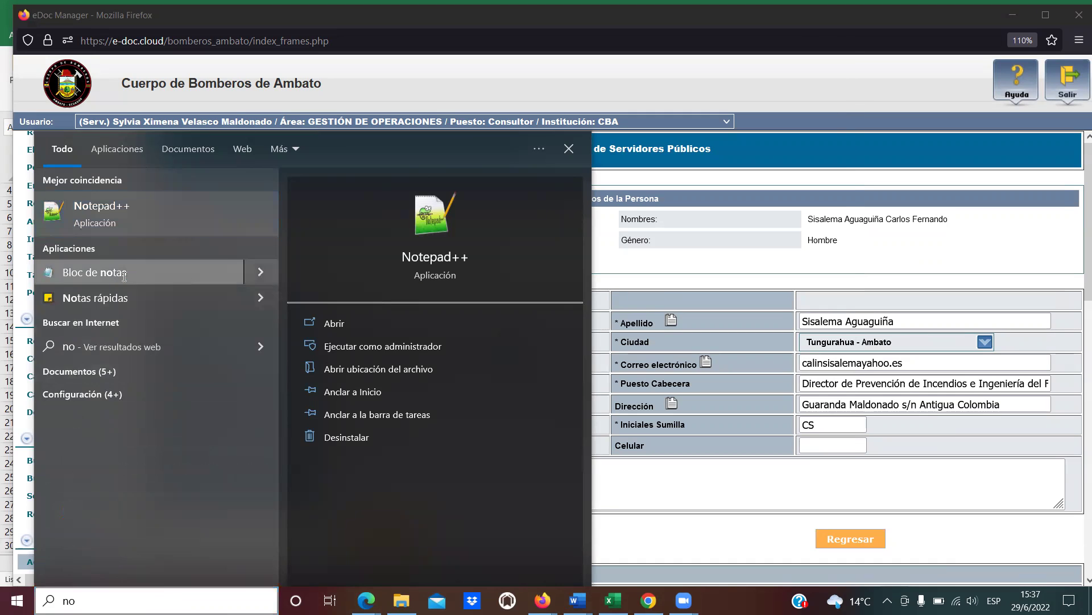
type("CDI-OPS-2022-0001-S")
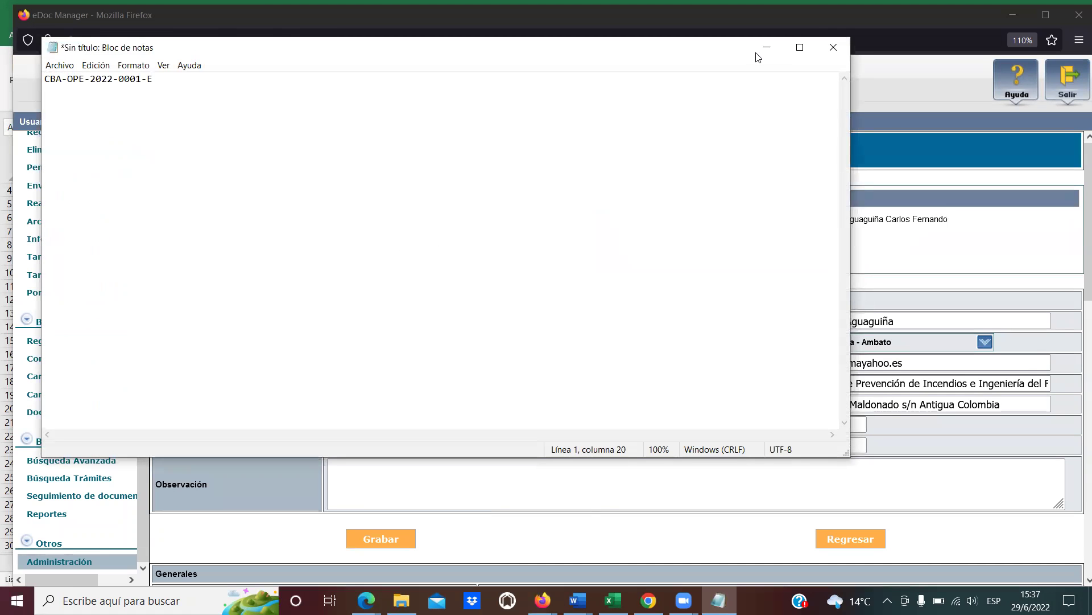
left_click(766, 48)
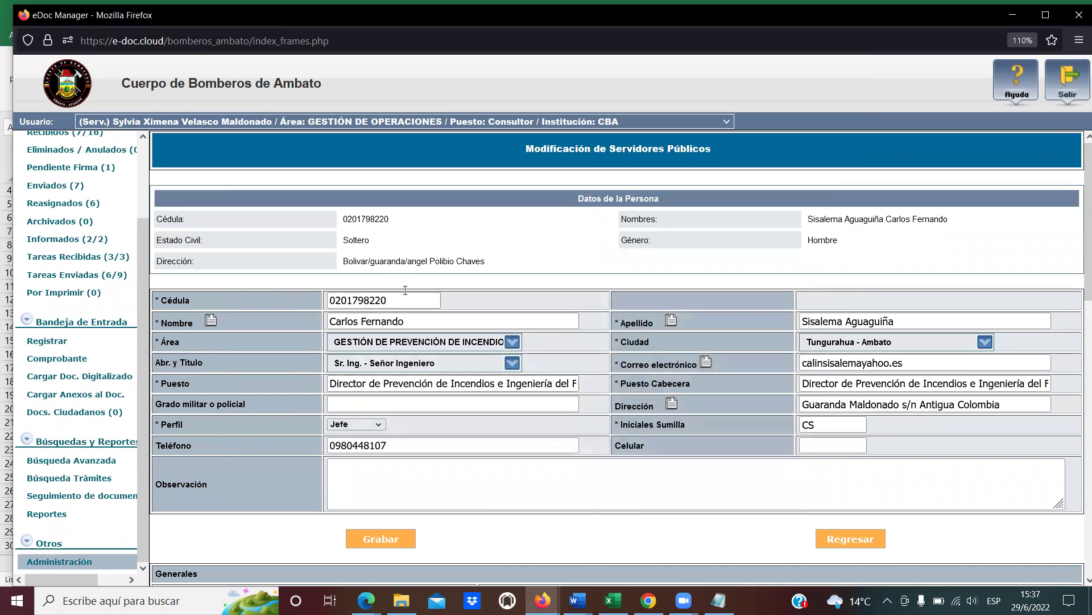
left_click_drag(398, 300, 282, 286)
key("ctrl+c")
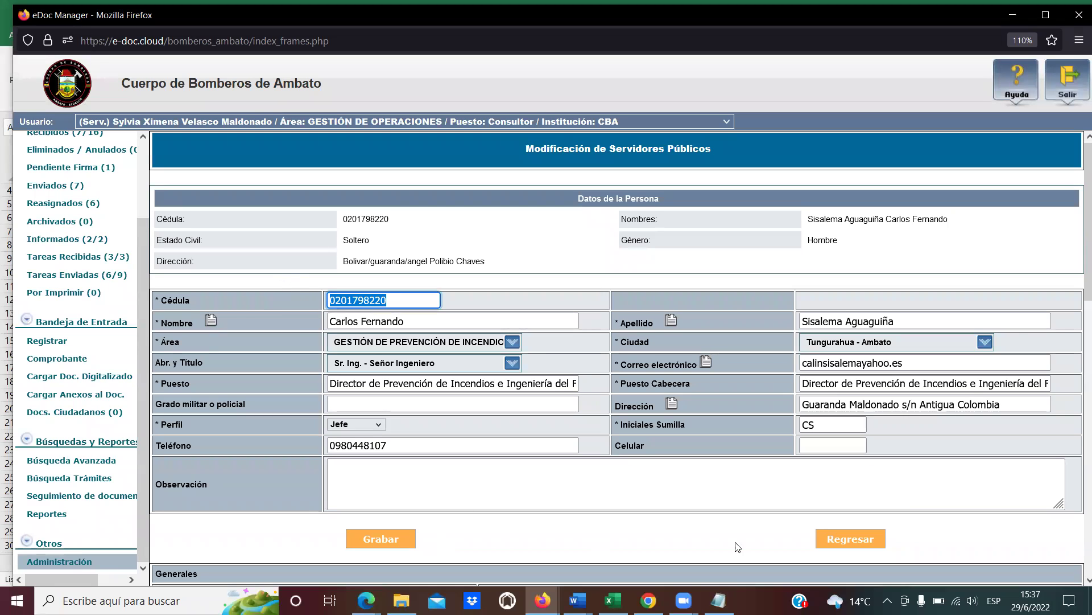
left_click(1059, 80)
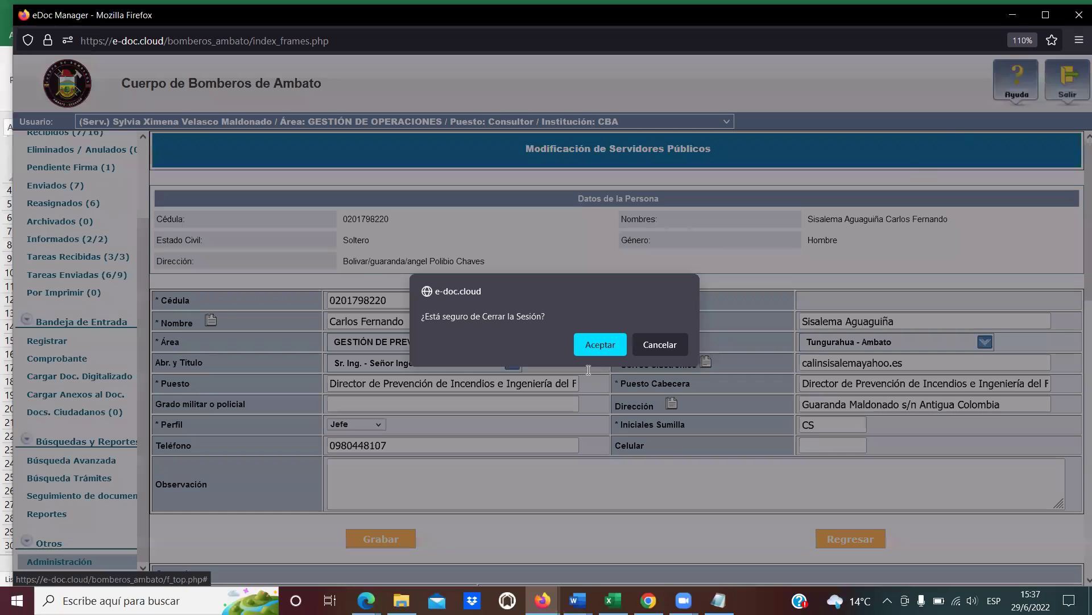
Confirm logout, sign in as the recipient with their Cédula and password, and check the received document number.
left_click(592, 344)
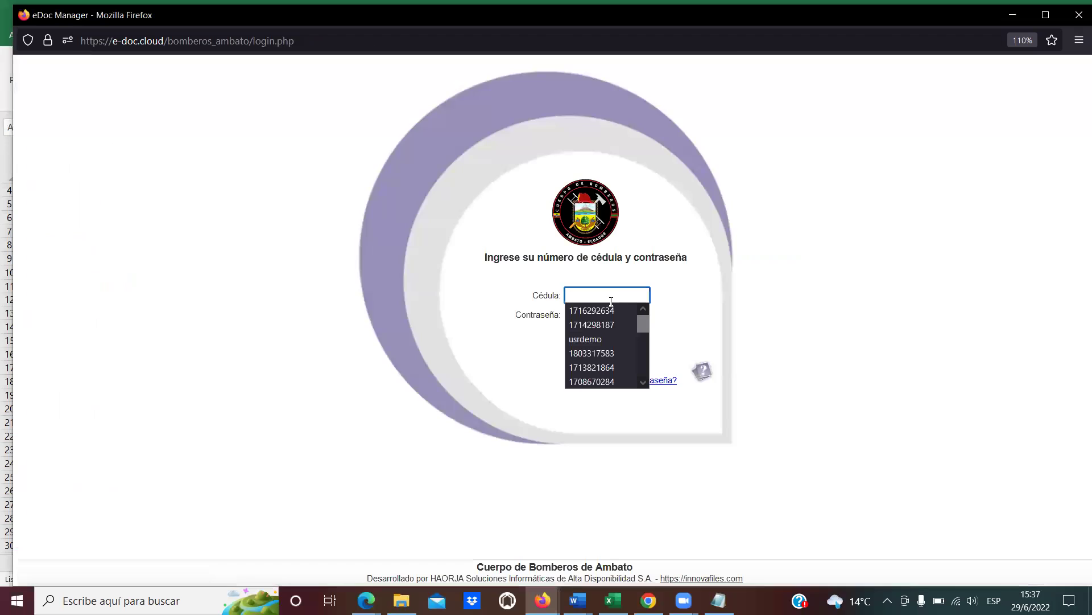
key("ctrl+v")
key("Tab")
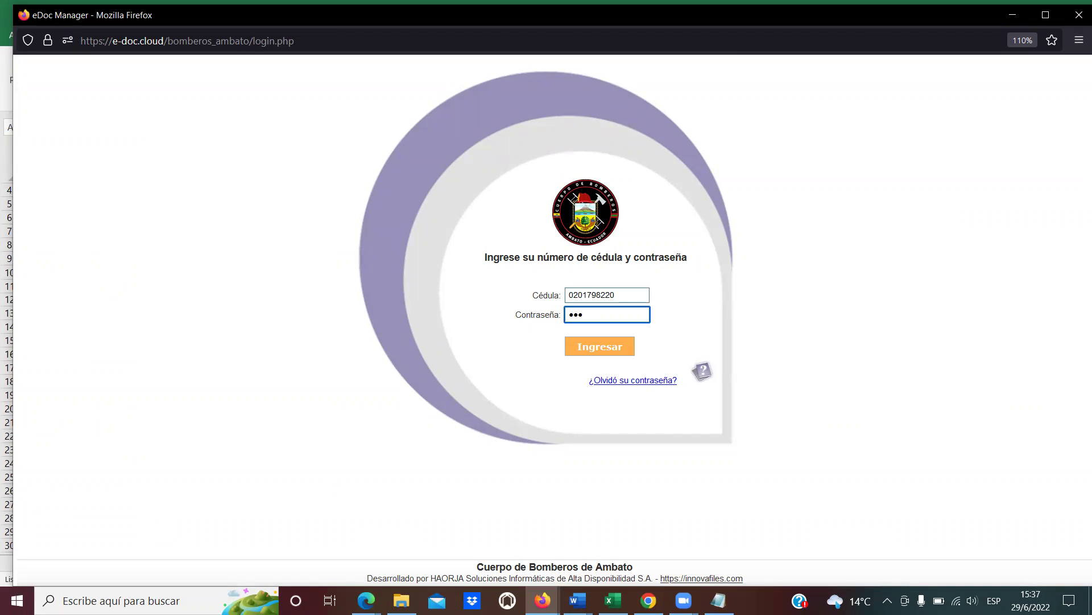
key("ctrl+v")
key("Return")
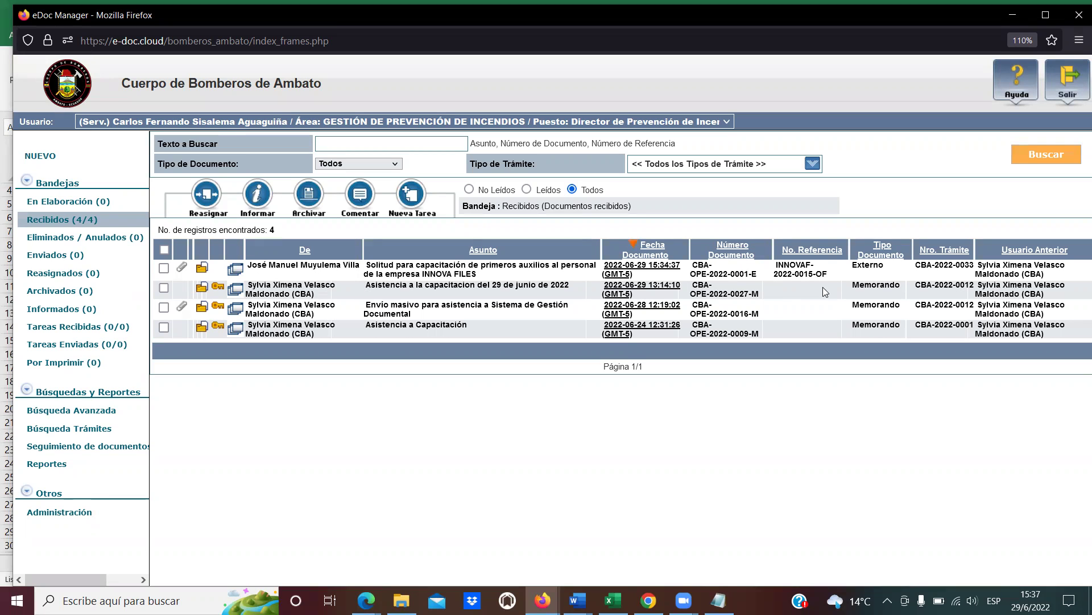
left_click_drag(758, 276, 711, 275)
Open the received document CBA-OPE-2022-0001-E's details from the inbox list.
left_click(698, 265)
left_click_drag(477, 274, 370, 266)
left_click(370, 265)
left_click(625, 269)
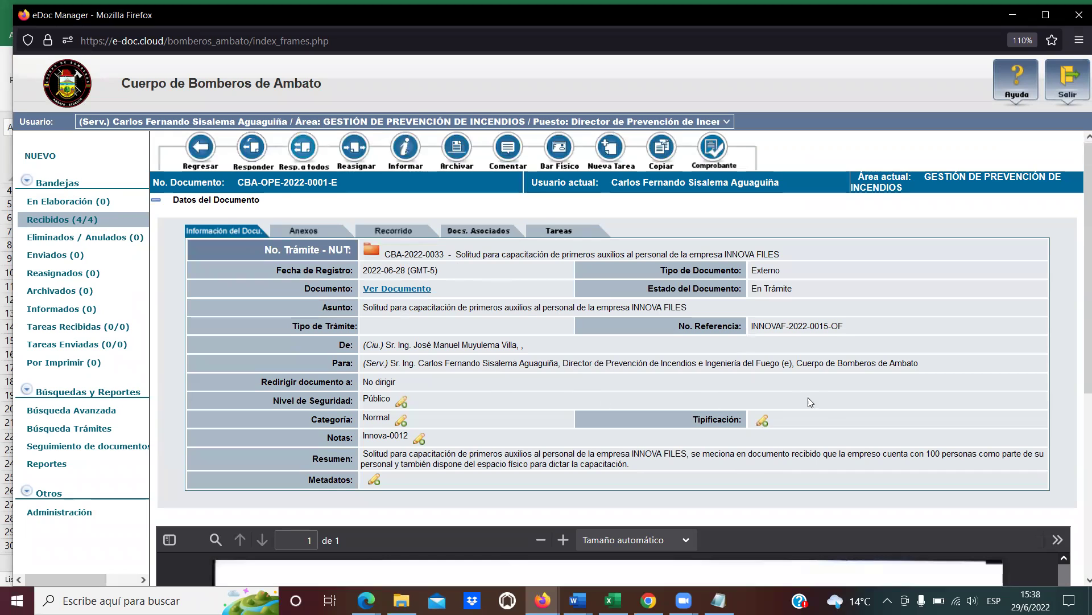
Show the Anexos tab, listing three annexes including imagen_digitalizada.pdf (Imagen Digitalizada).
scroll(808, 397, "down", 5)
scroll(858, 423, "down", 5)
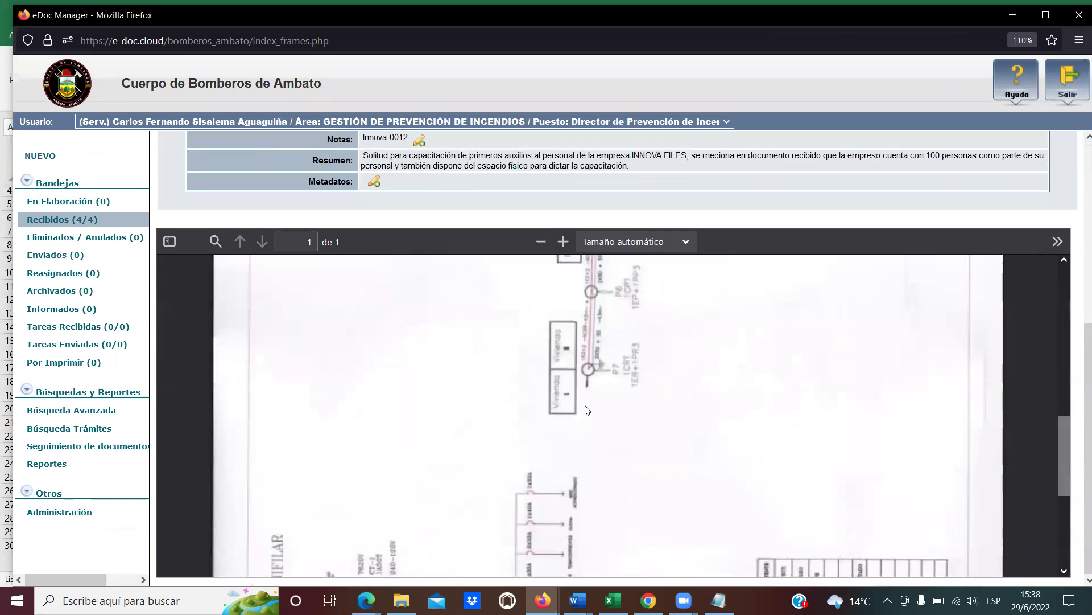
scroll(588, 409, "down", 4)
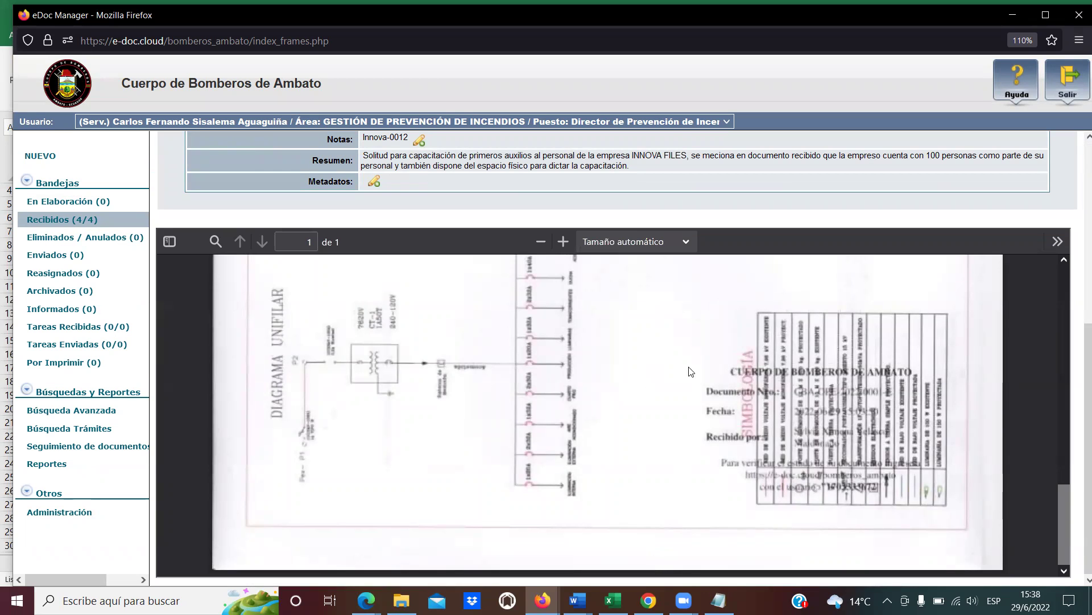
scroll(592, 438, "up", 3)
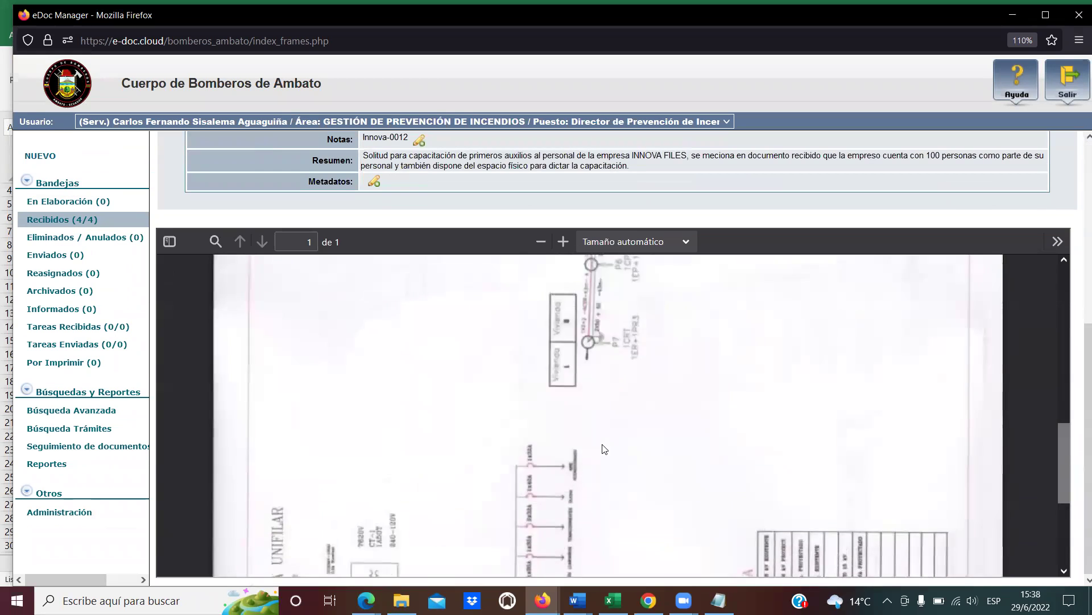
scroll(604, 449, "up", 5)
scroll(427, 298, "up", 5)
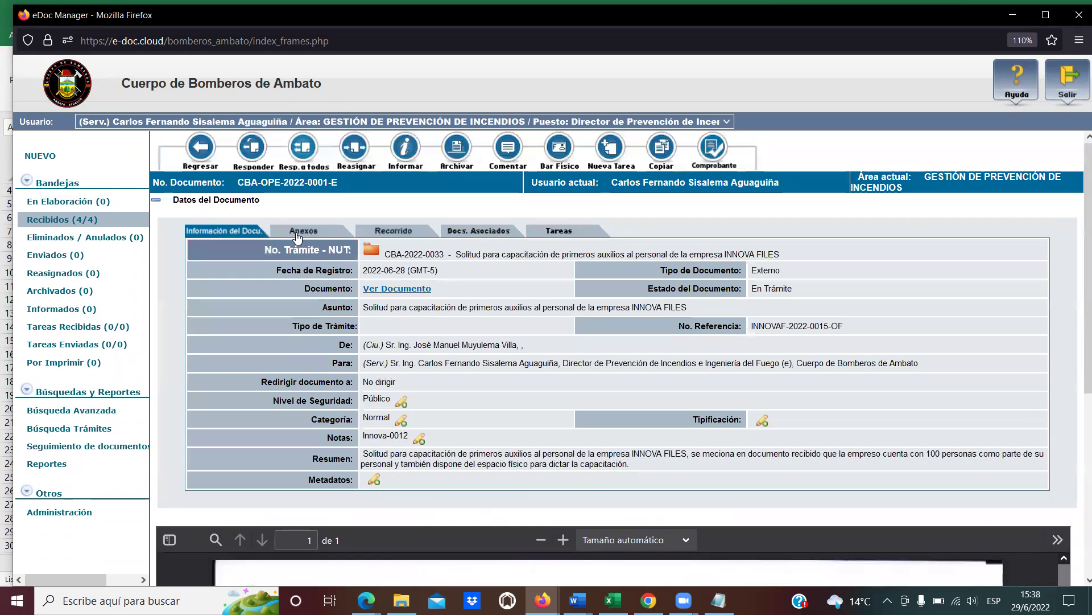
left_click(297, 233)
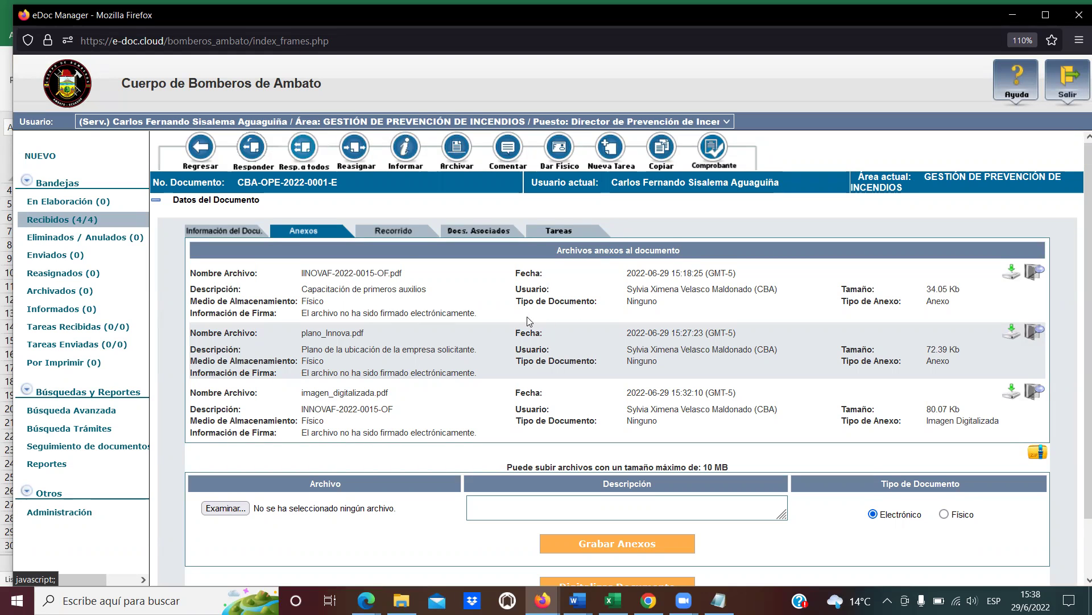
Check the Recorrido history's Registro dispatch comment, then go back to Información del Documento.
left_click(400, 231)
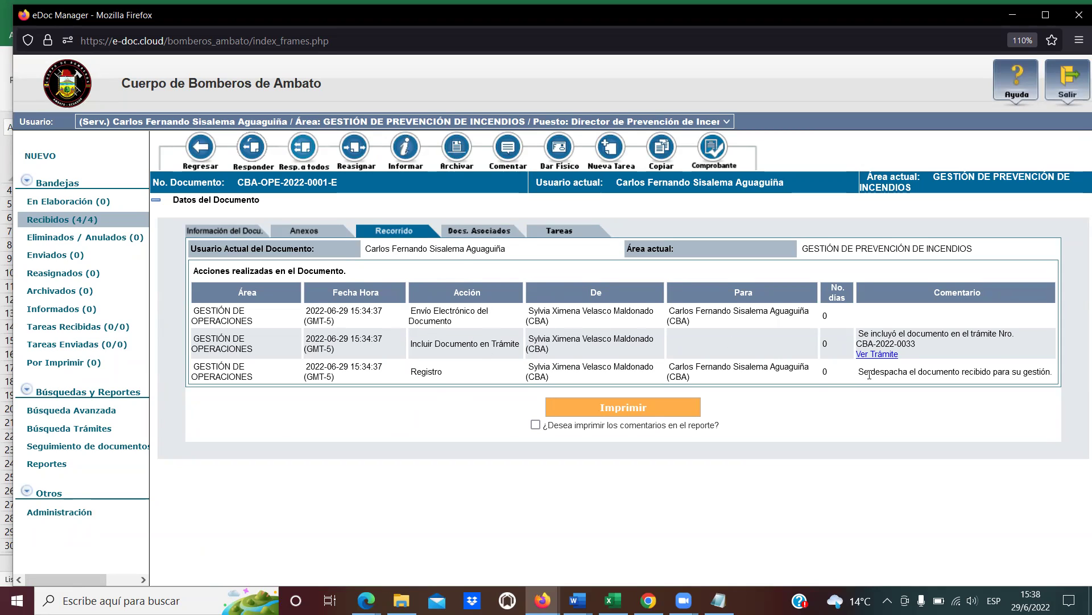
left_click_drag(862, 373, 986, 372)
left_click(967, 374)
left_click_drag(860, 372, 1054, 375)
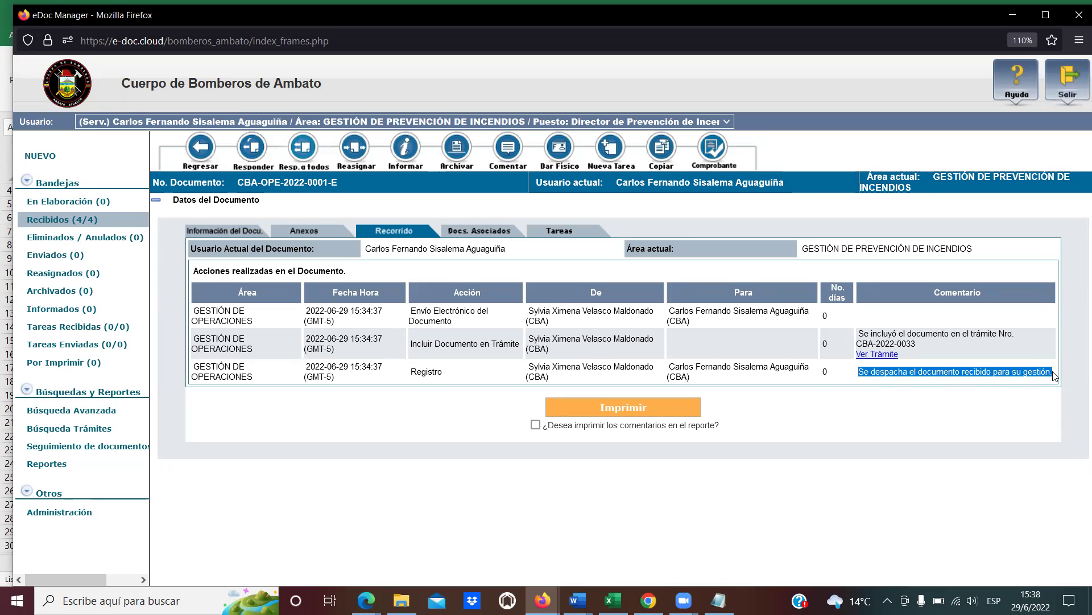
left_click(1052, 374)
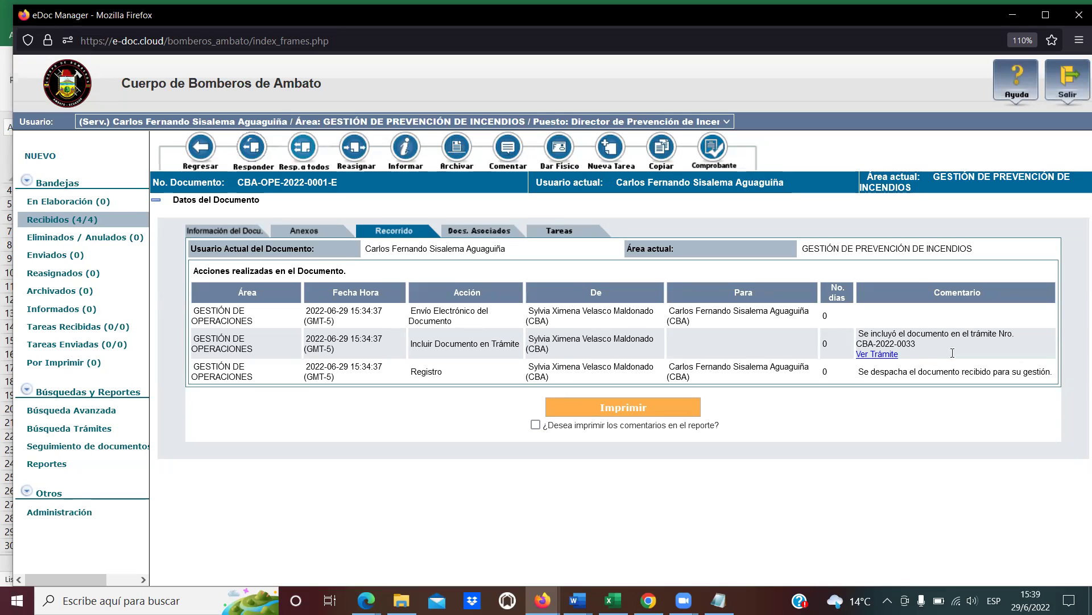
left_click(226, 232)
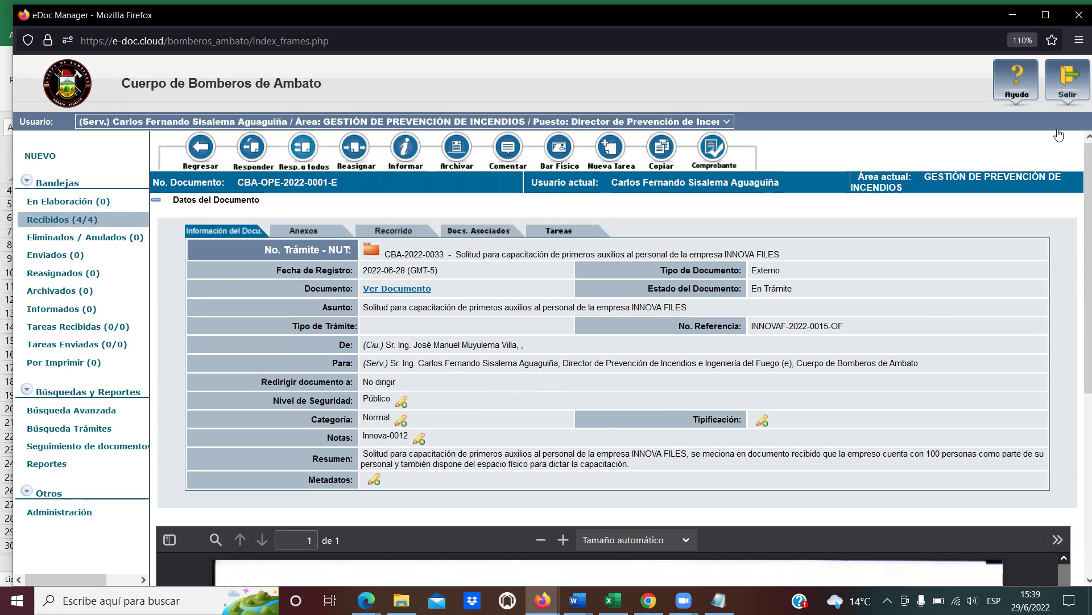
Log out and sign in with the saved Cédula and password, reaching the Recibidos tray.
left_click(1066, 93)
left_click(599, 346)
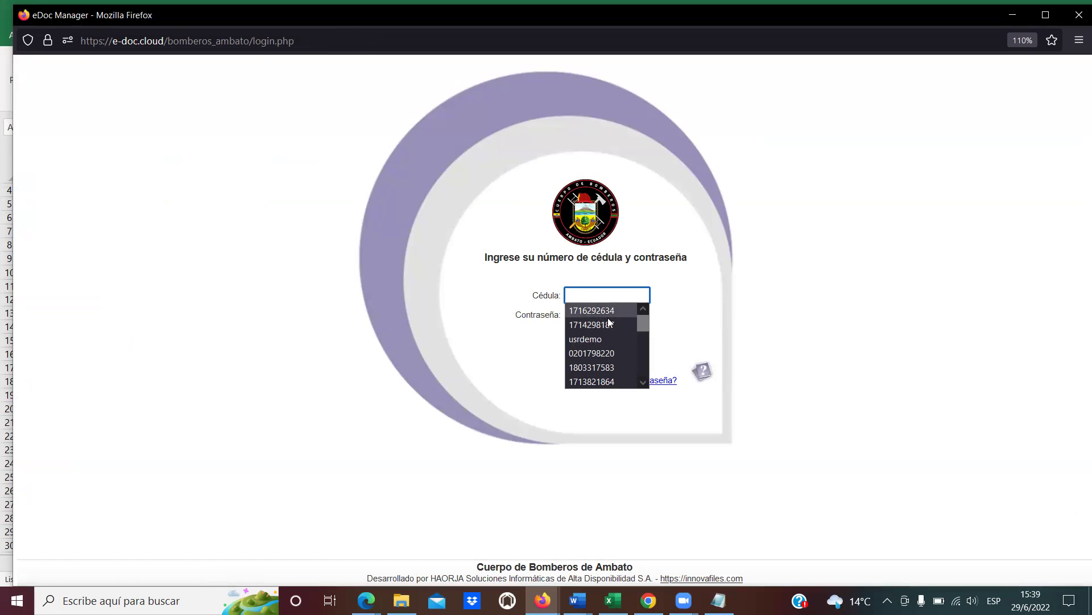
left_click(615, 310)
left_click(616, 310)
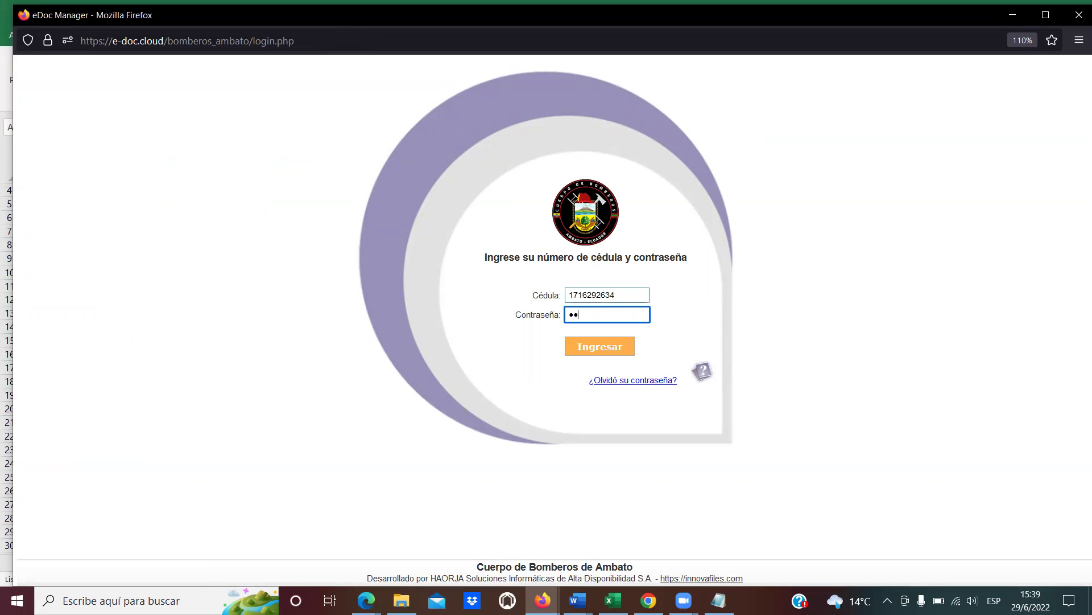
key("Return")
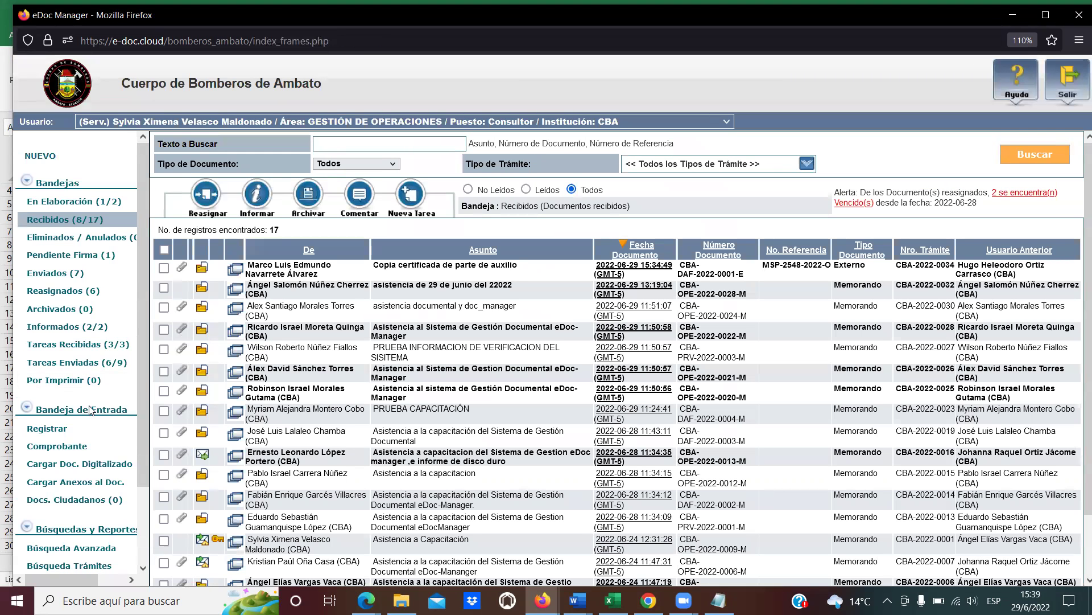
scroll(94, 407, "down", 3)
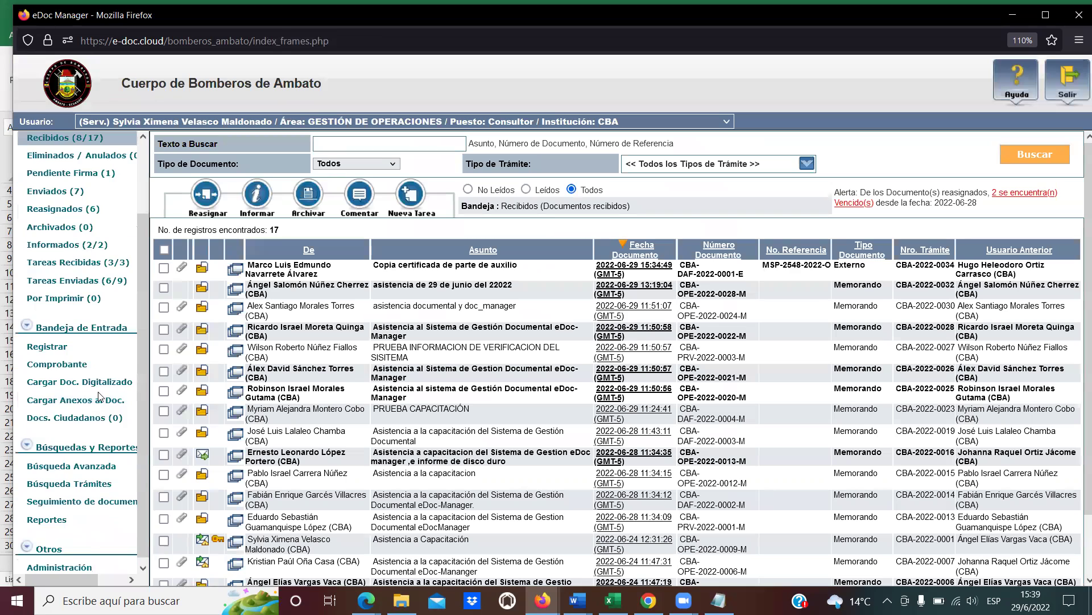
scroll(98, 397, "up", 3)
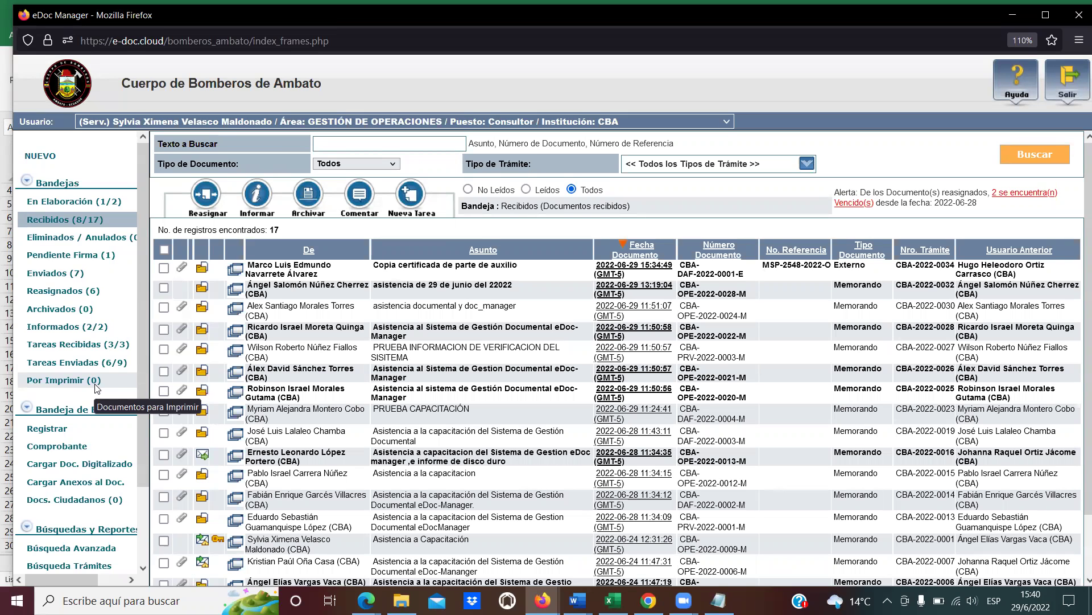
Open CBA-OPE-2022-0001-E's information page from the Enviados (7) list.
left_click(68, 274)
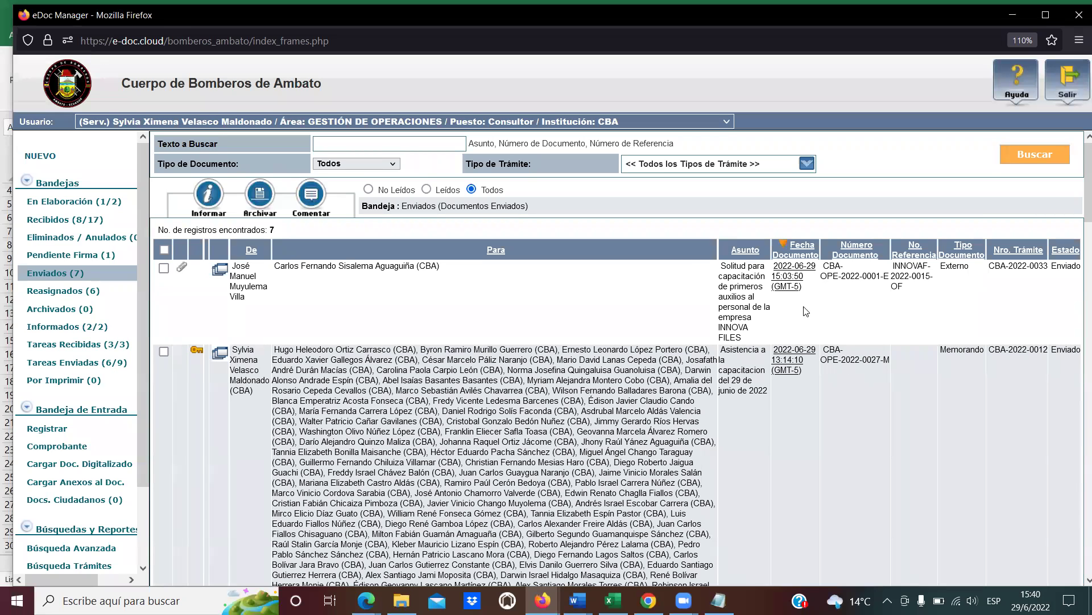
left_click(787, 277)
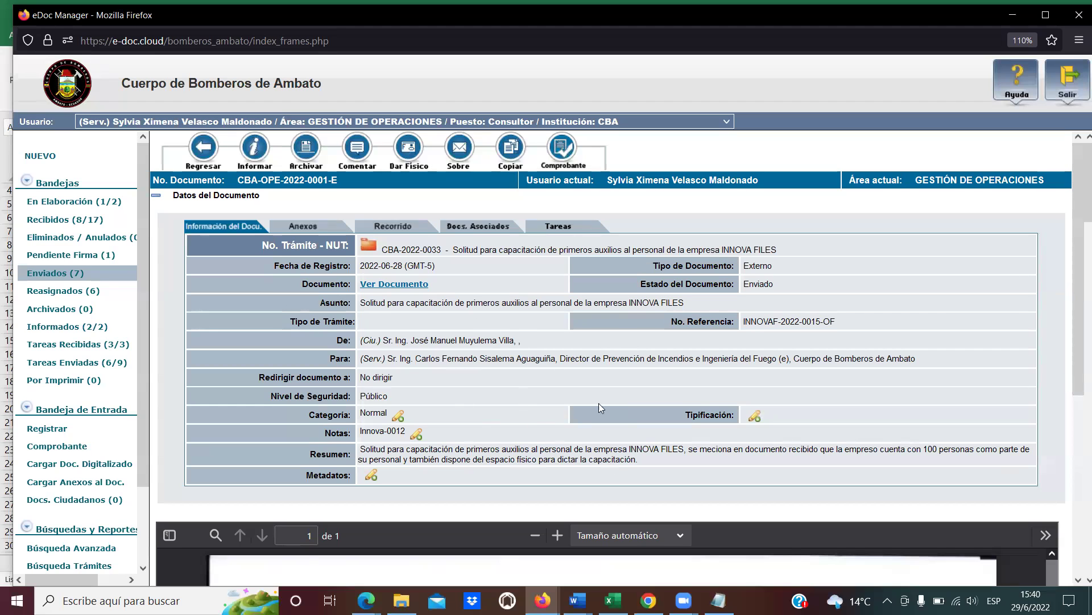
scroll(513, 401, "down", 3)
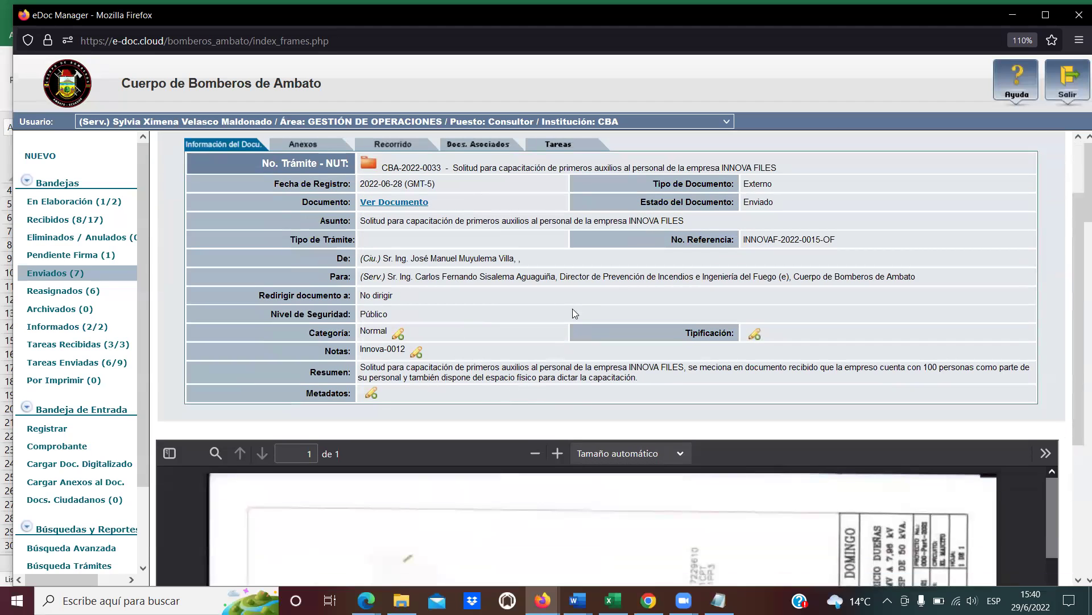
scroll(572, 312, "down", 5)
scroll(568, 488, "up", 6)
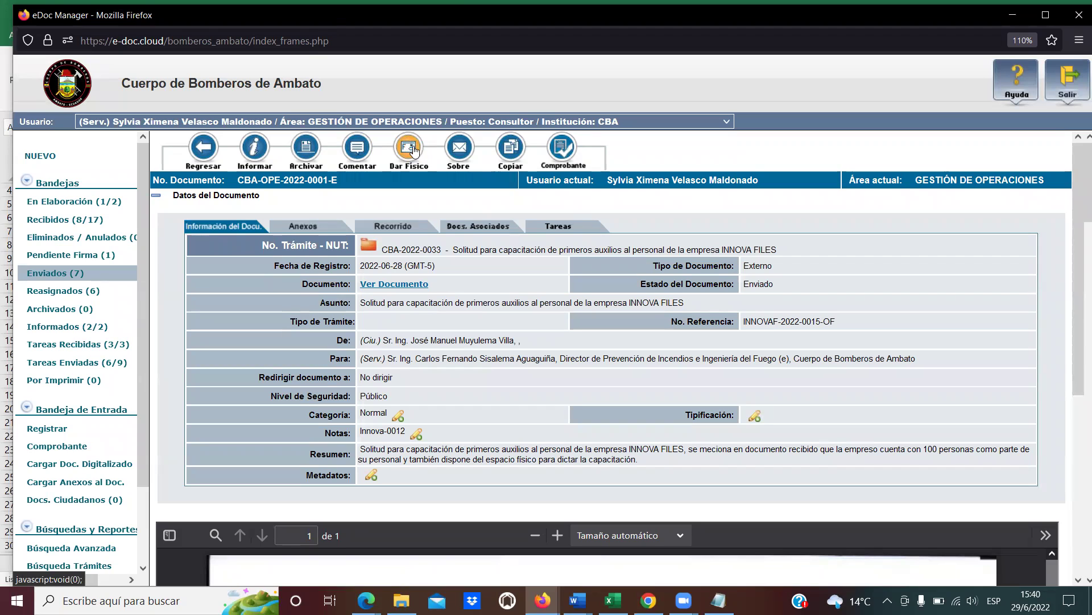
Start a Dar Físico handover and jump to a user starting with 'car' in Usuario.
left_click(409, 153)
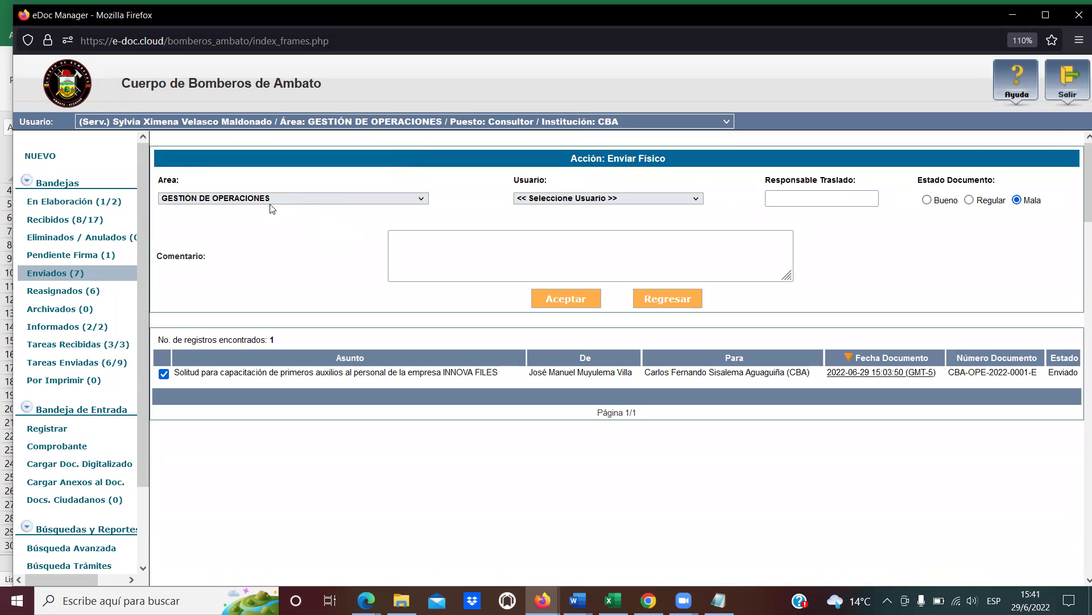
left_click(698, 201)
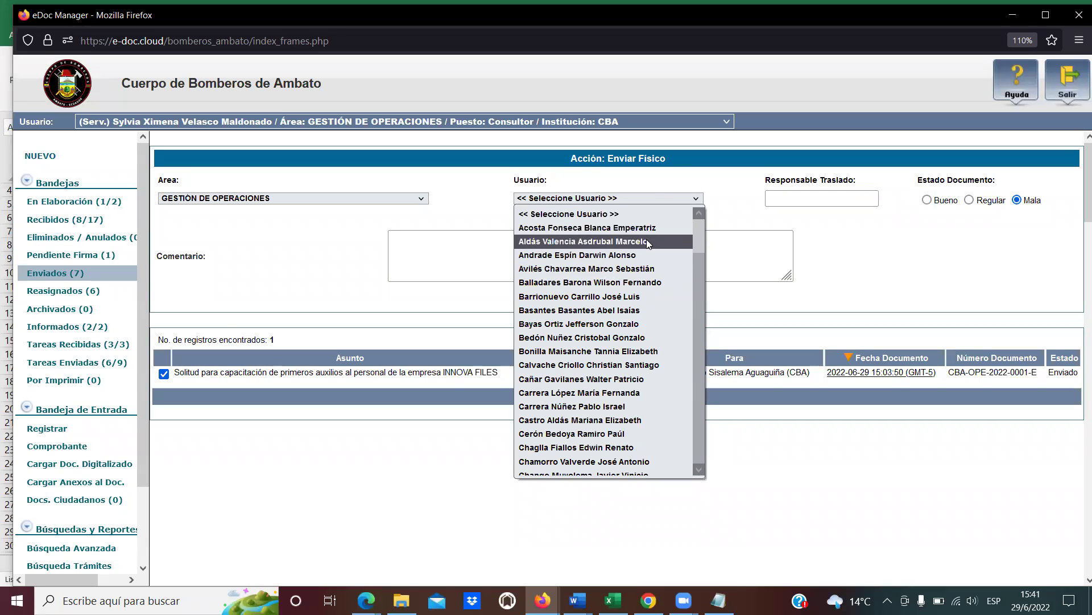
type("car")
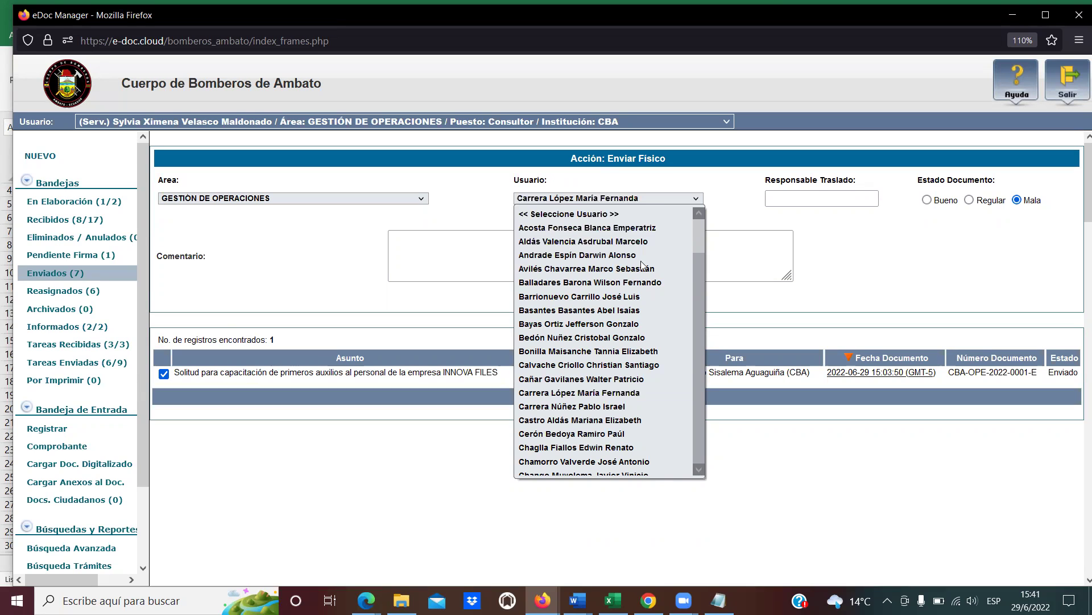
scroll(641, 302, "down", 4)
scroll(641, 305, "up", 2)
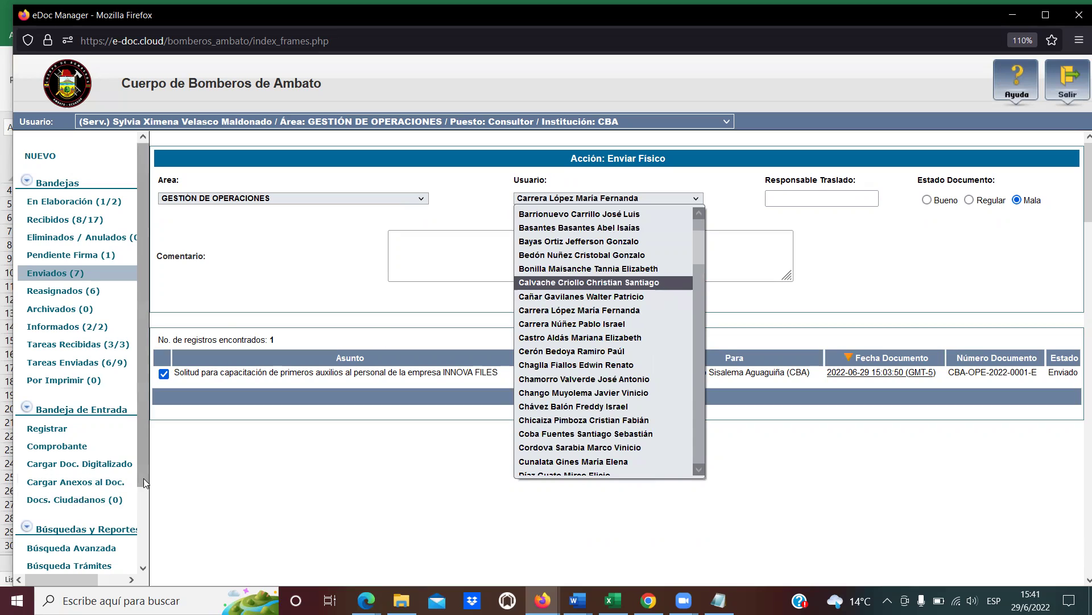
scroll(144, 523, "down", 1)
scroll(144, 523, "down", 2)
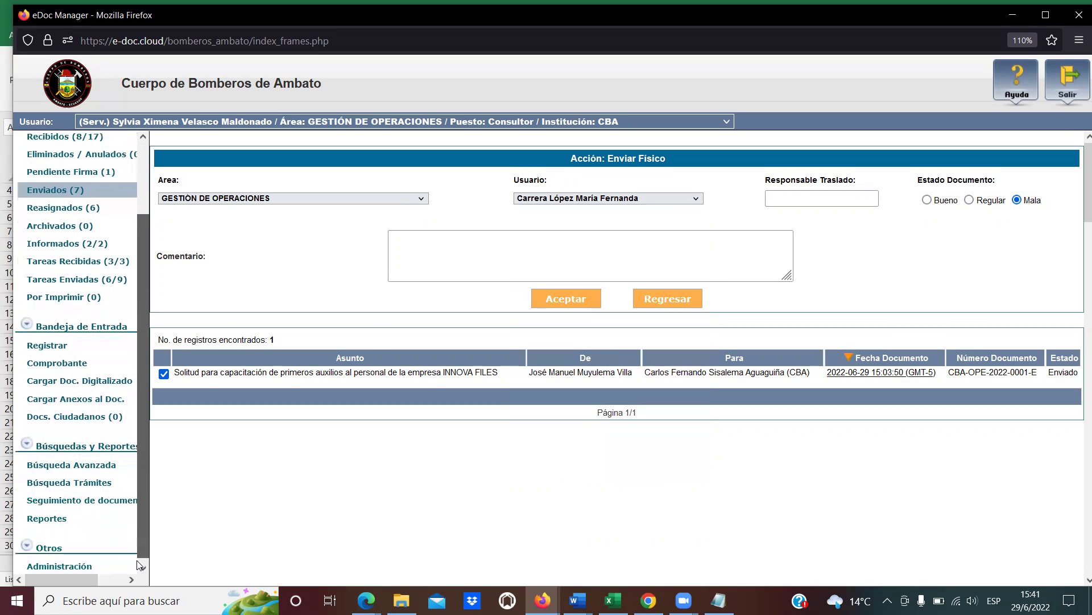
Go to Administración de Usuarios Internos > Editar Usuario.
left_click(63, 562)
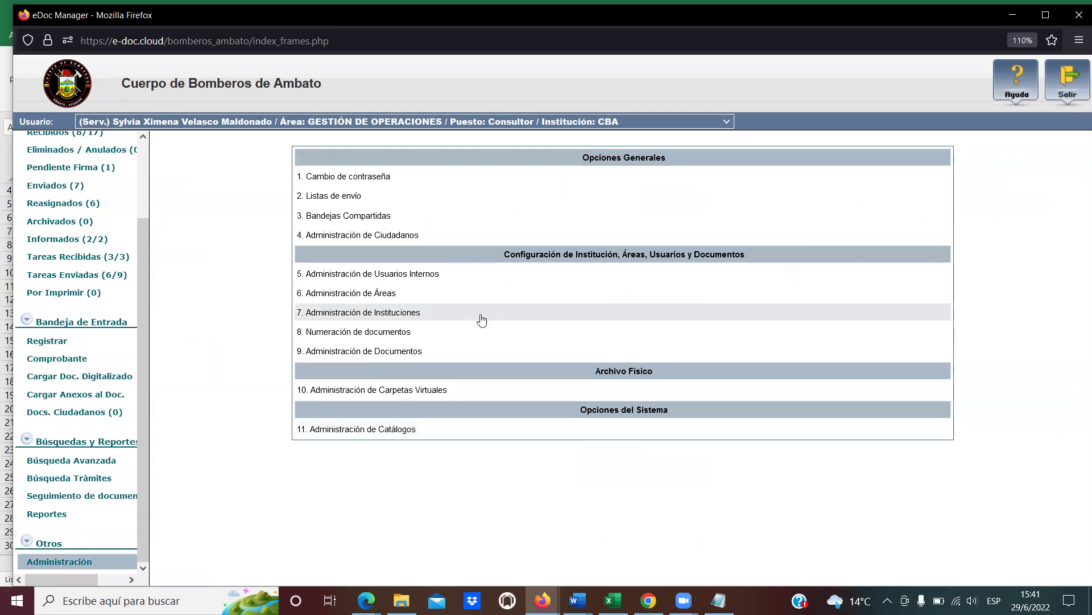
left_click(422, 276)
left_click(351, 201)
Search users for 'Carl' and check the GESTIÓN DE PREVENCIÓN DE INCENDIOS match.
left_click(547, 149)
type("Carlo")
key("Return")
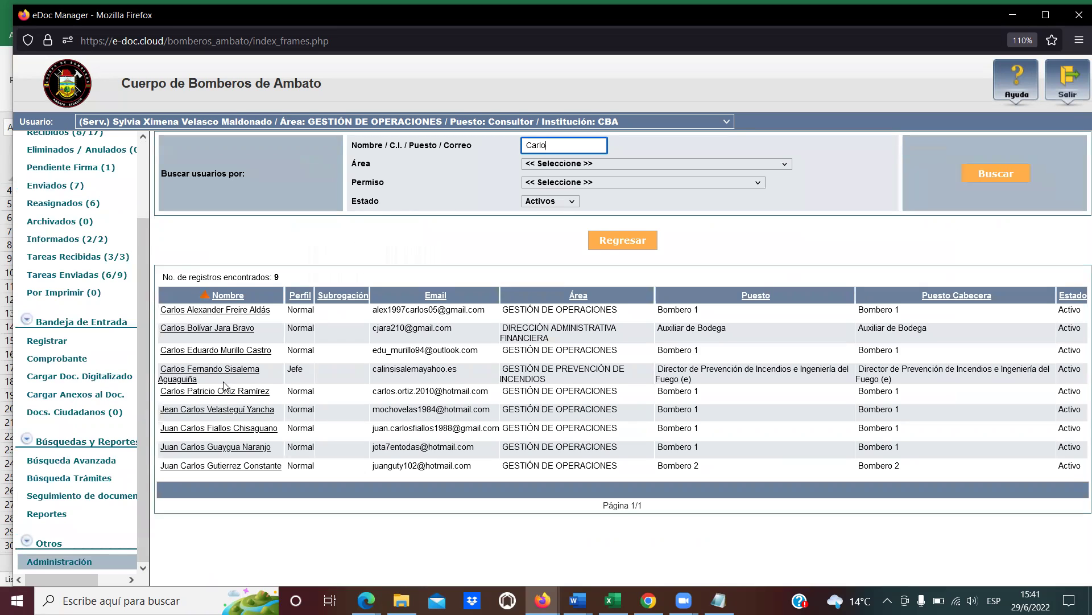
left_click_drag(547, 380, 496, 367)
left_click(495, 368)
scroll(81, 556, "up", 1)
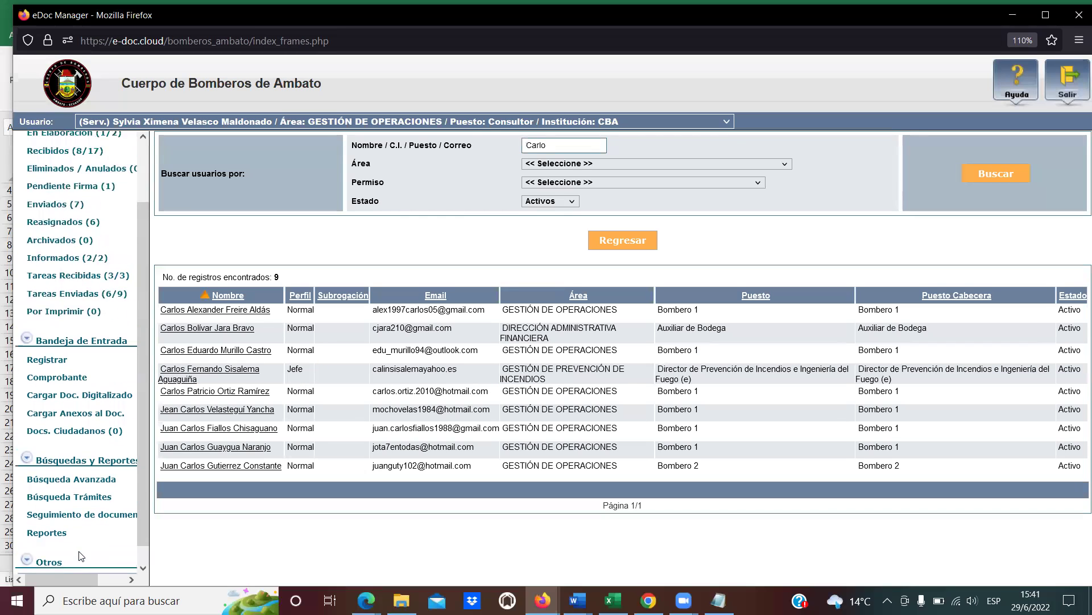
scroll(82, 556, "up", 4)
Reopen CBA-OPE-2022-0001-E from Enviados and start a new Dar Físico handover.
left_click(60, 272)
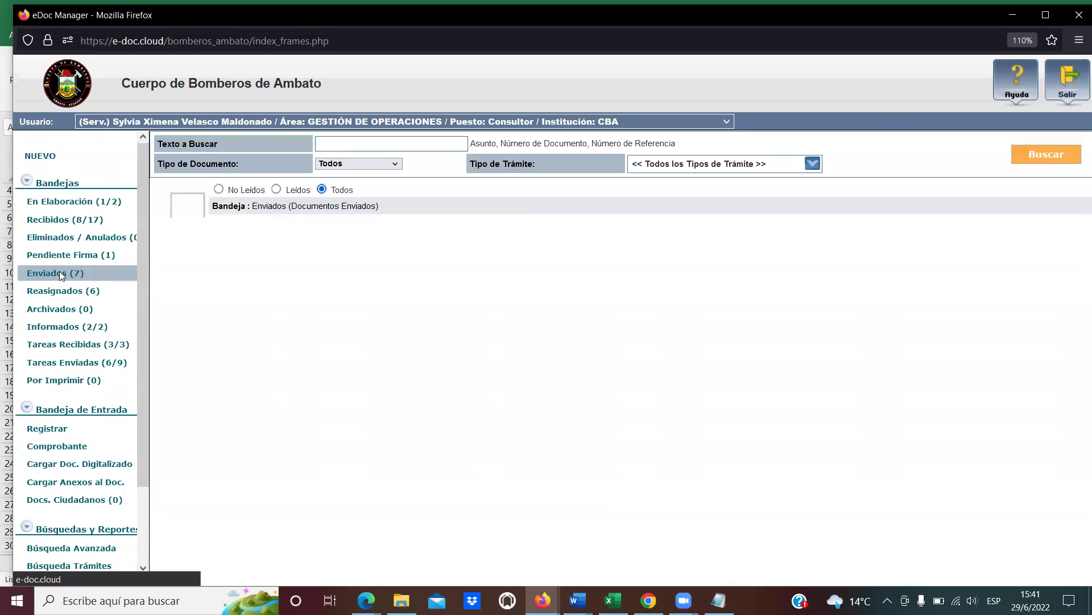
left_click(790, 276)
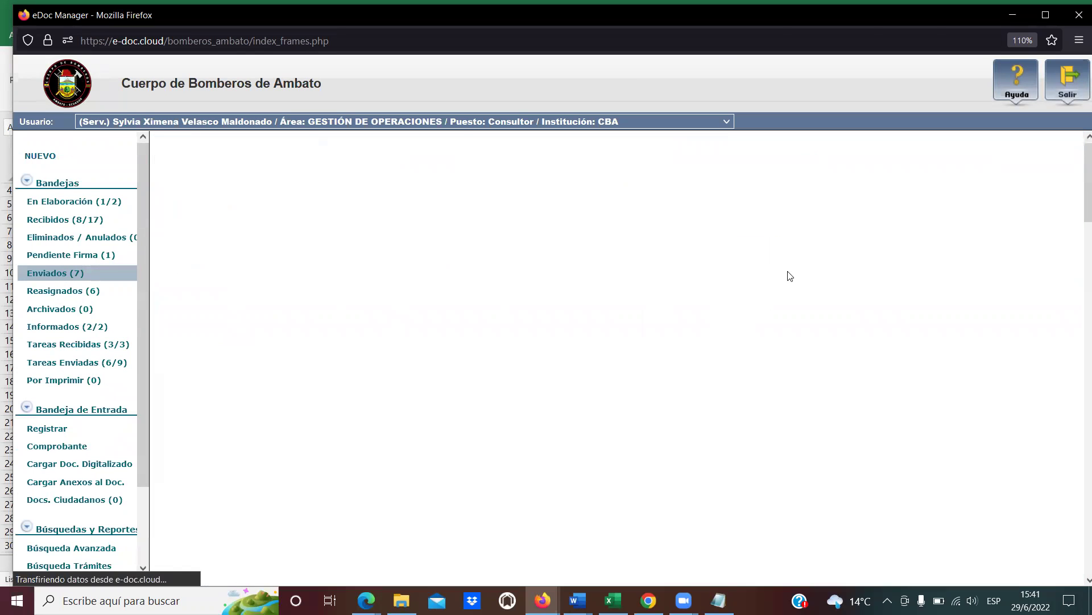
left_click(408, 150)
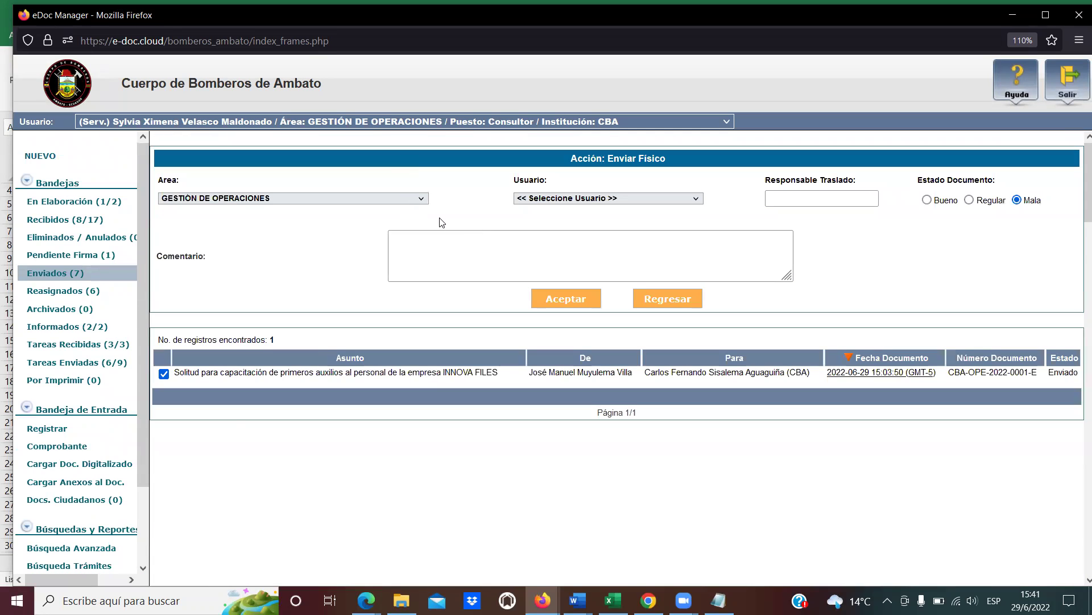
Set destination area GESTIÓN DE PREVENCIÓN DE INCENDIOS and choose its receiving user.
left_click(420, 199)
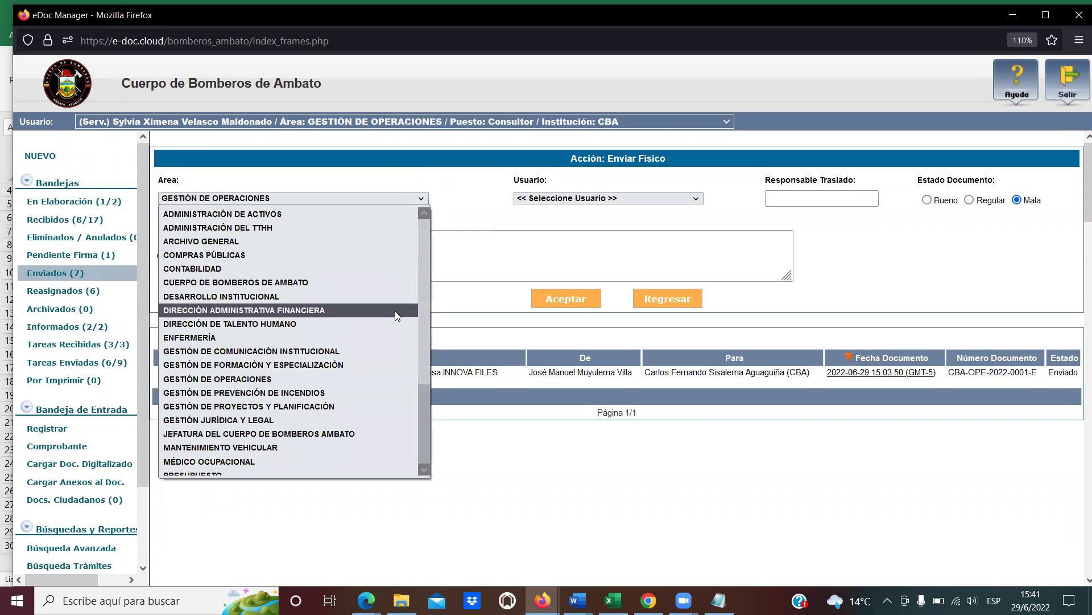
left_click(367, 392)
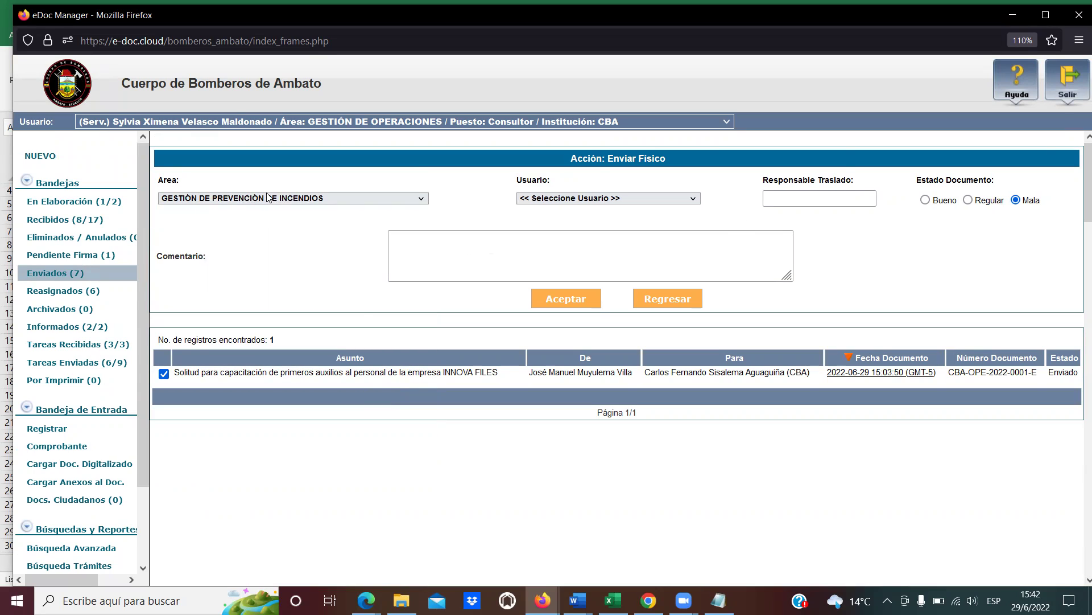
left_click(693, 199)
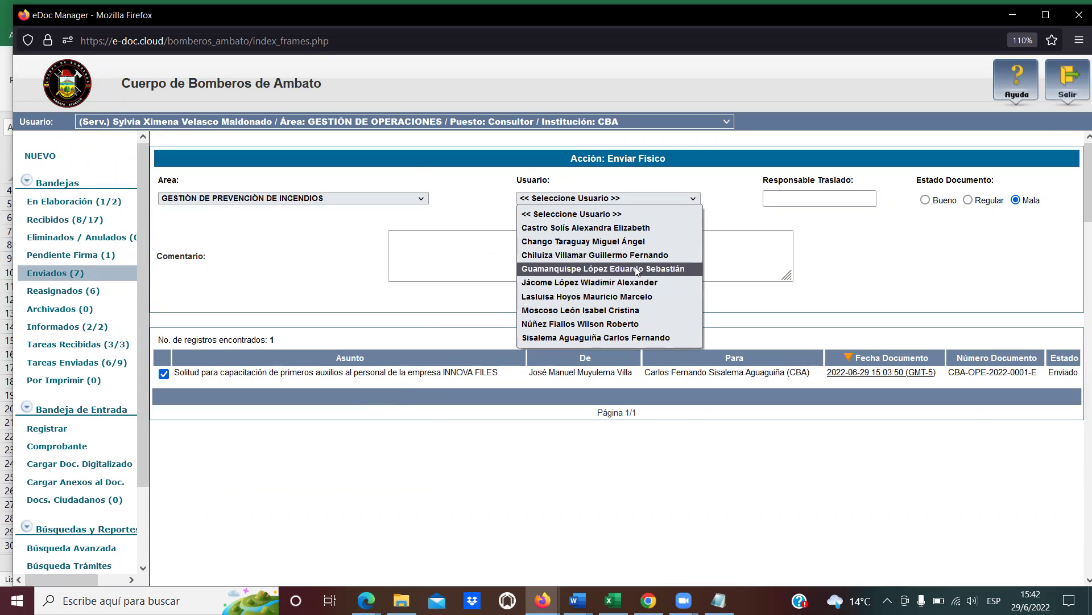
left_click(422, 198)
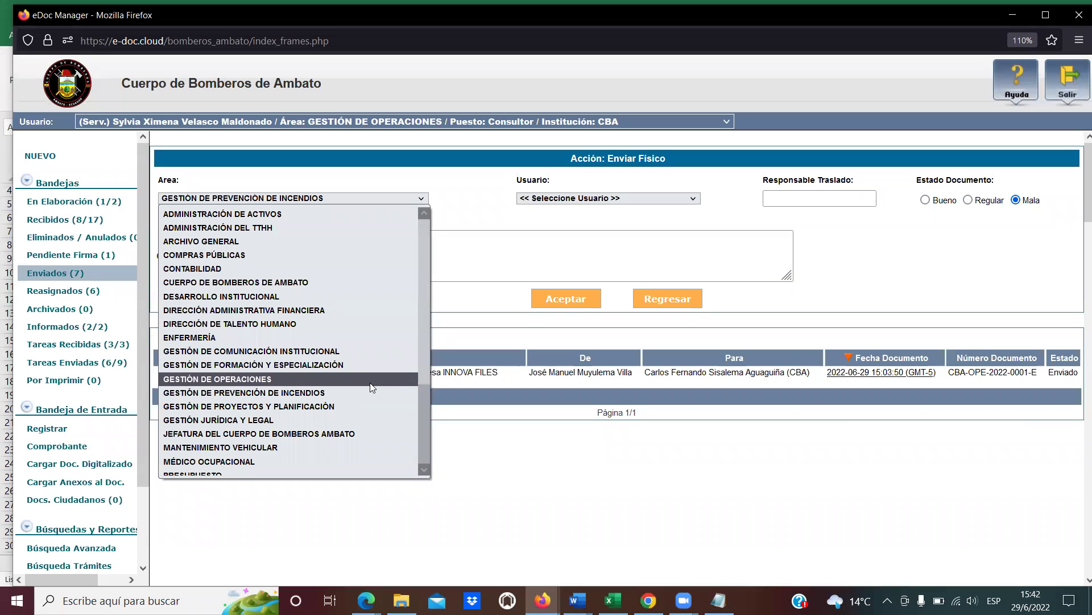
scroll(370, 382, "down", 3)
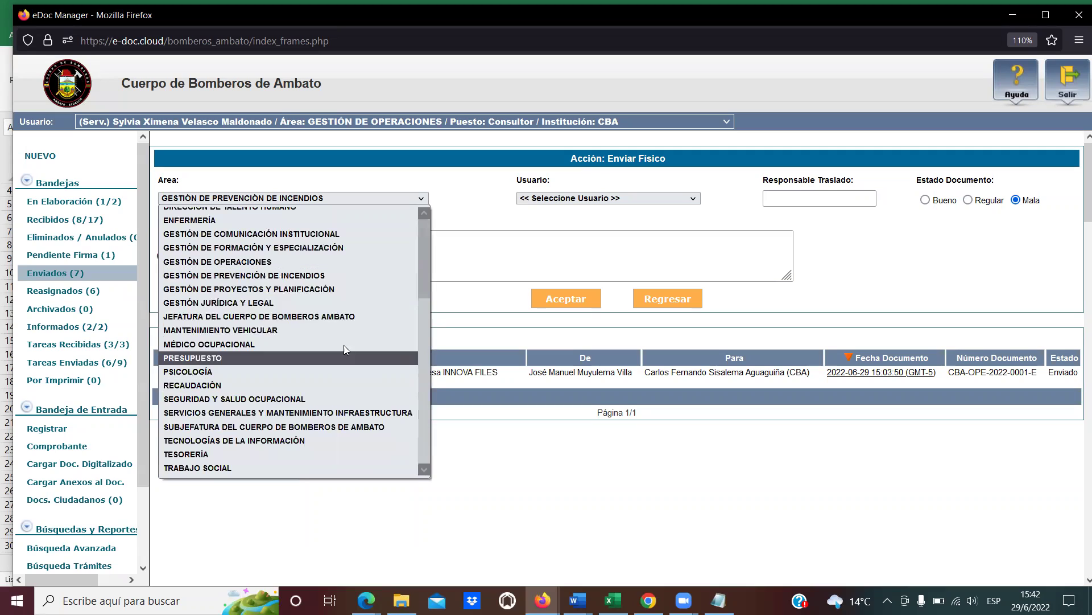
left_click(325, 276)
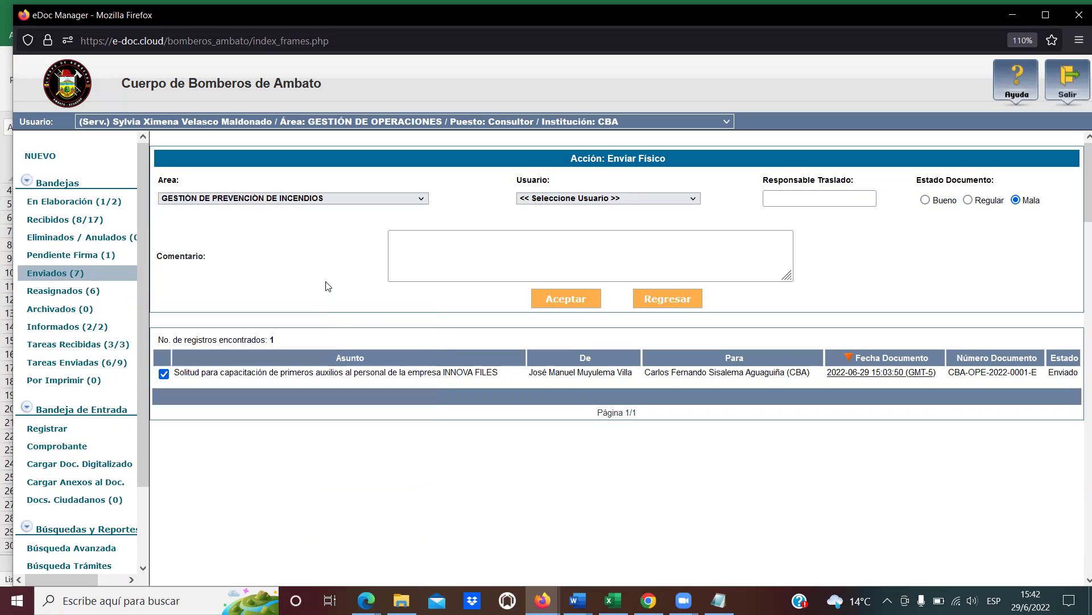
left_click(694, 201)
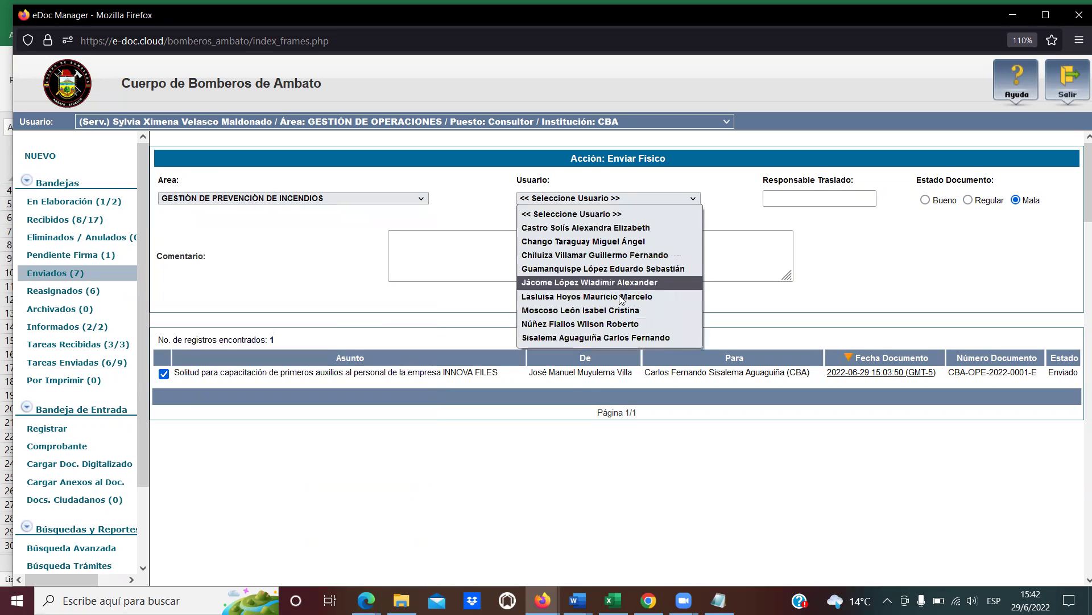
left_click(493, 525)
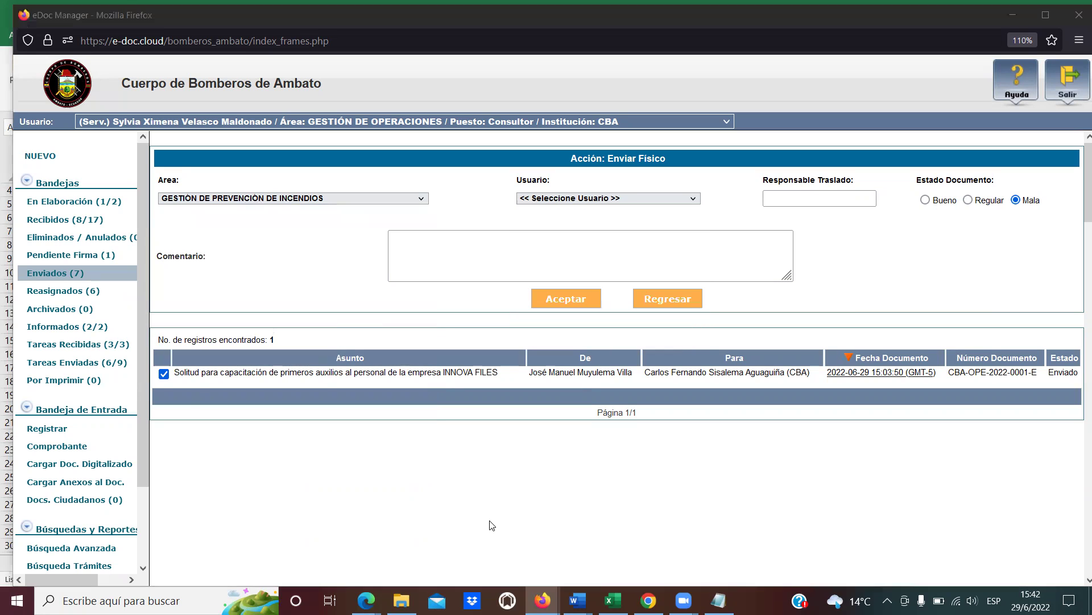
left_click(592, 199)
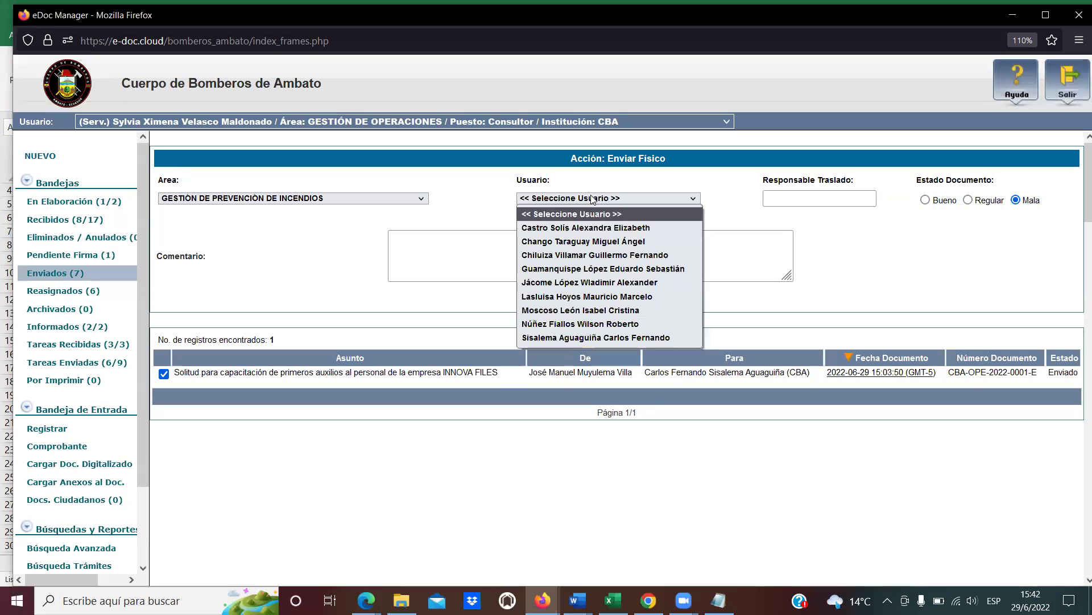
left_click(581, 338)
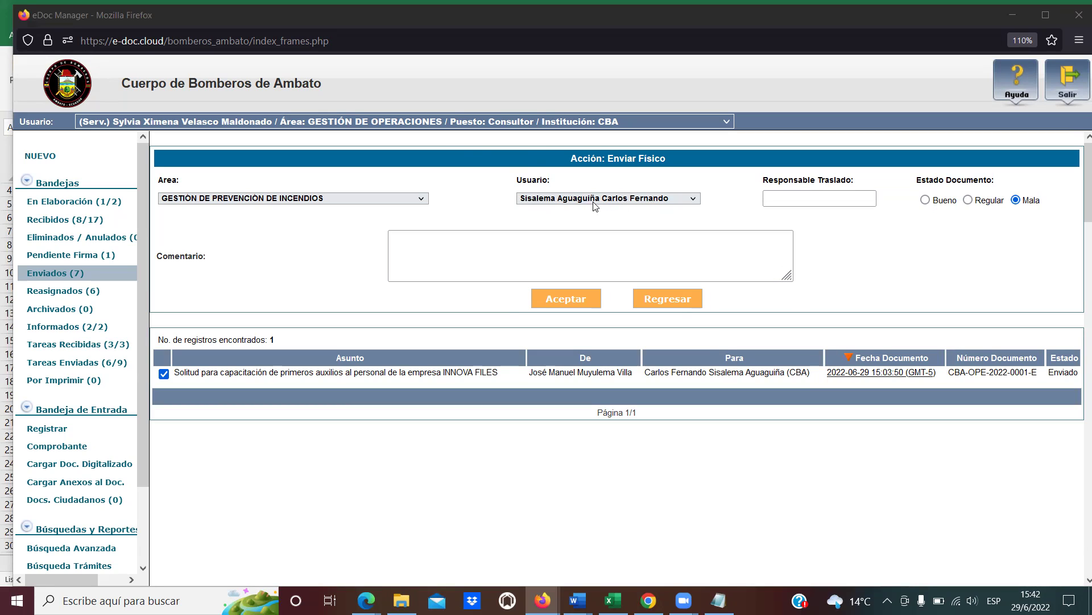
left_click(786, 200)
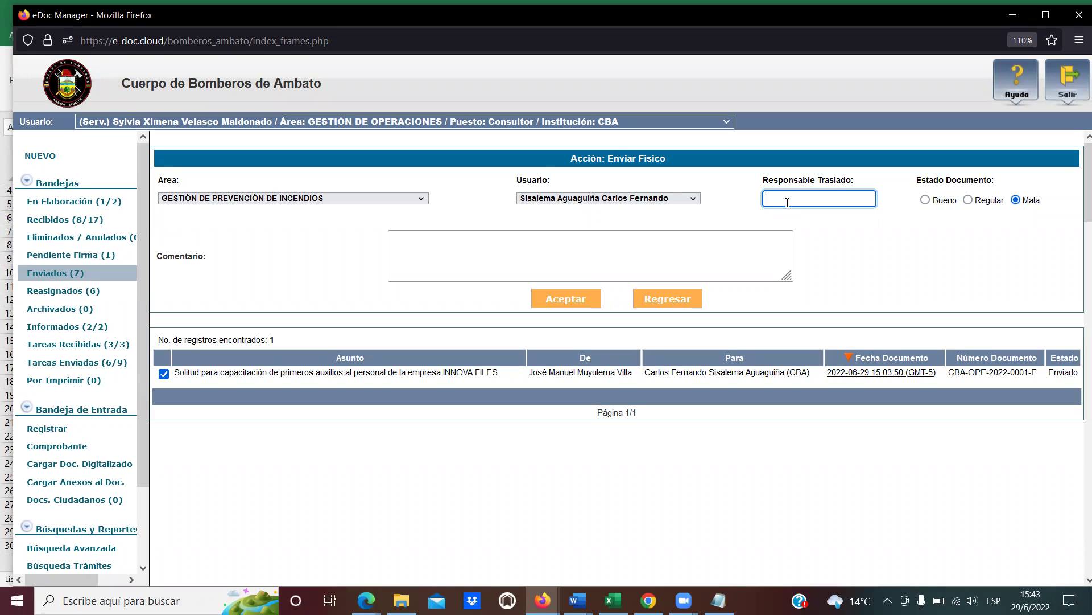
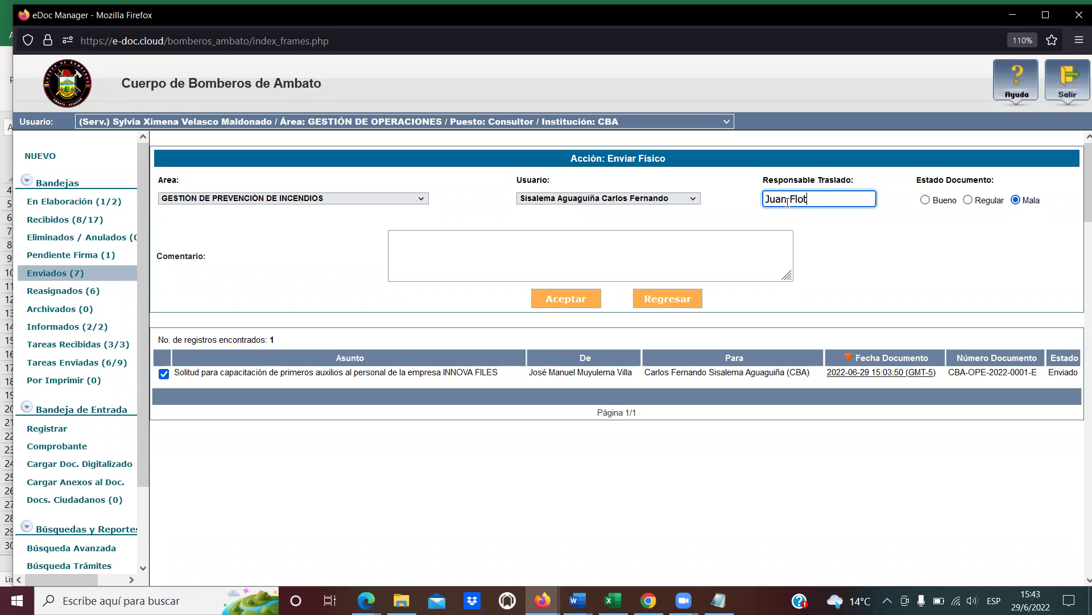
Enter the carrier's name in Responsable Traslado, replacing the first name typed.
key("Tab")
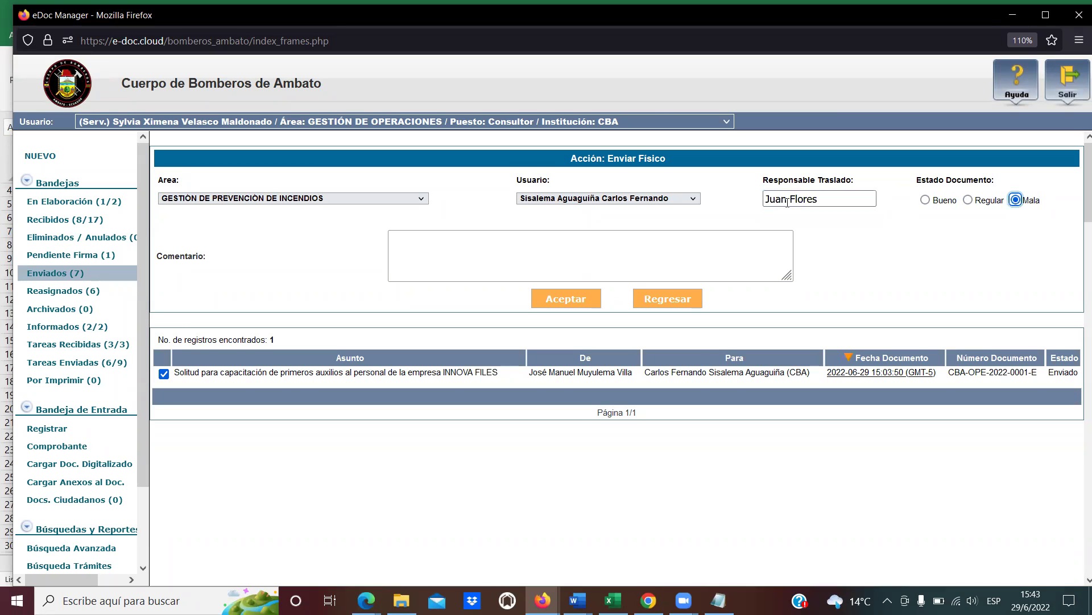
left_click_drag(819, 200, 745, 205)
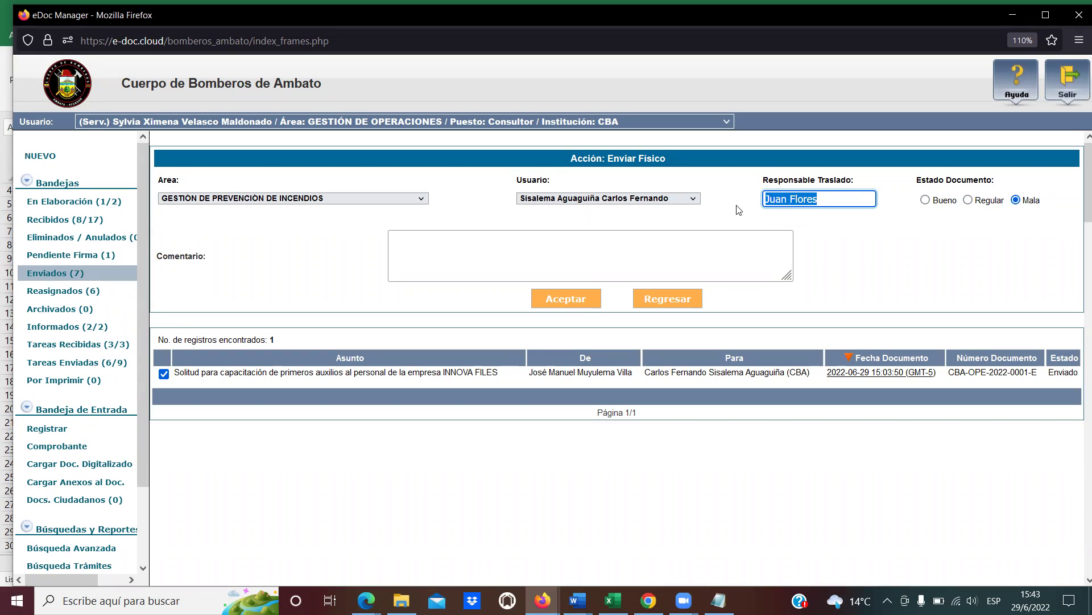
left_click(824, 198)
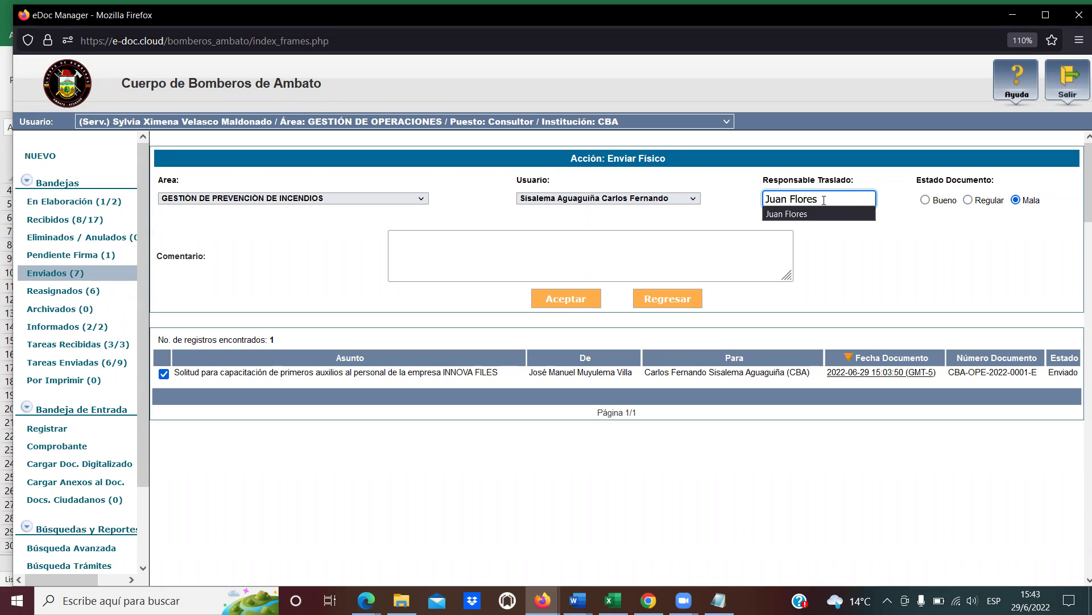
key("ctrl+a")
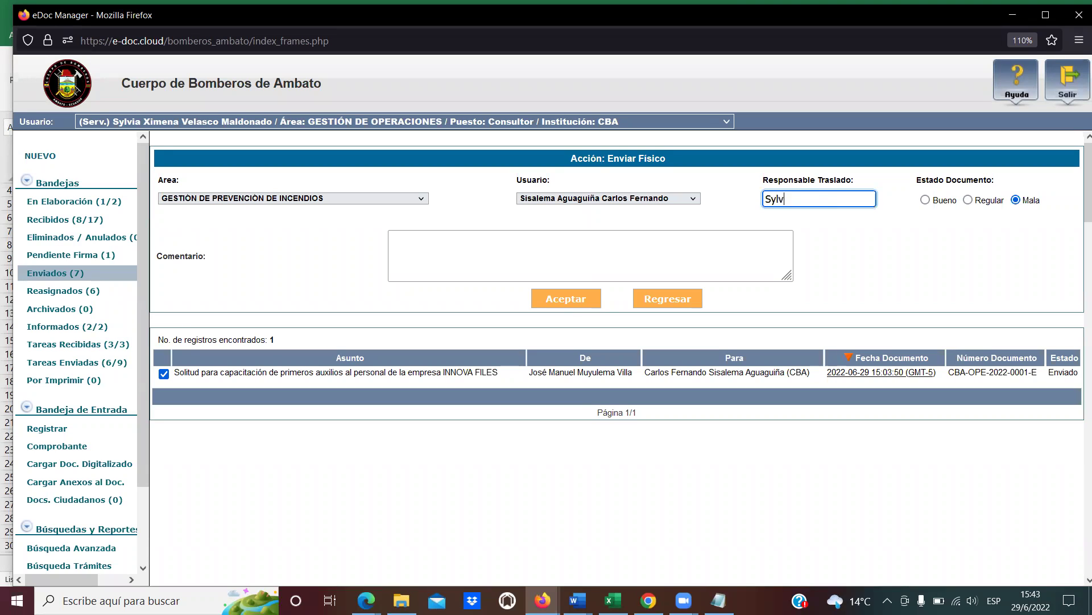
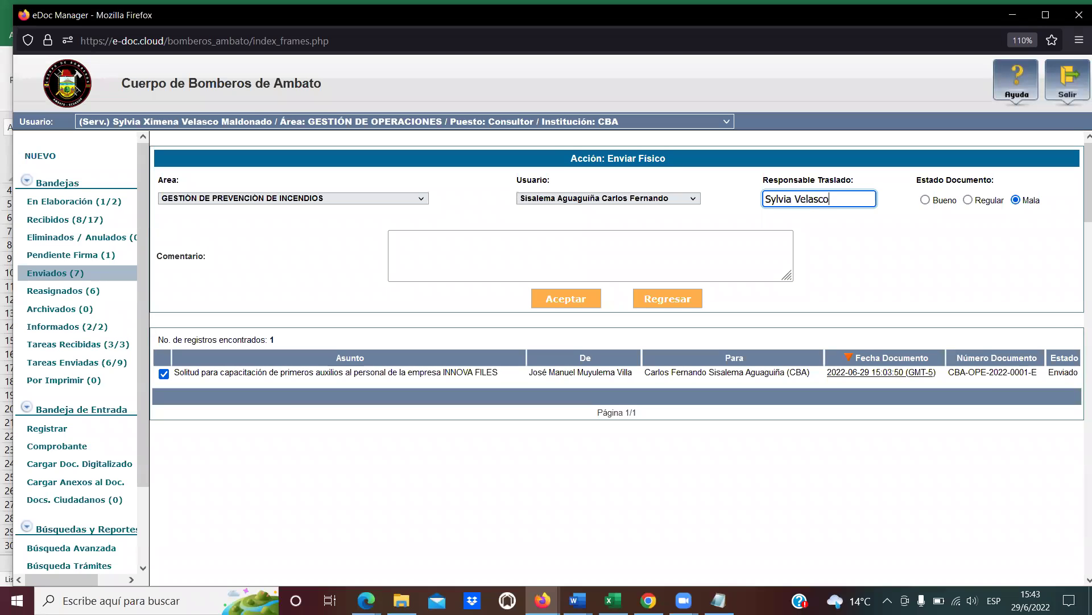
left_click_drag(825, 199, 835, 195)
left_click(942, 179)
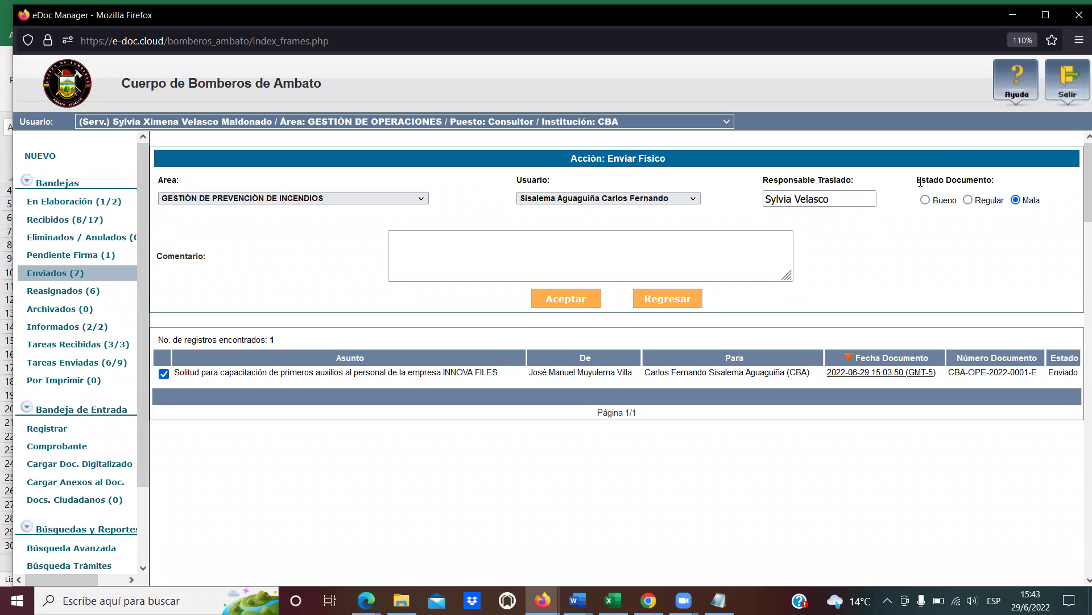
left_click_drag(938, 179, 990, 179)
left_click(990, 179)
left_click_drag(922, 179, 966, 181)
left_click(965, 181)
Set condition Bueno and comment that a 40-page report and training CD are delivered.
left_click(925, 200)
left_click(968, 200)
left_click(1016, 202)
left_click(968, 200)
left_click(925, 200)
left_click(501, 254)
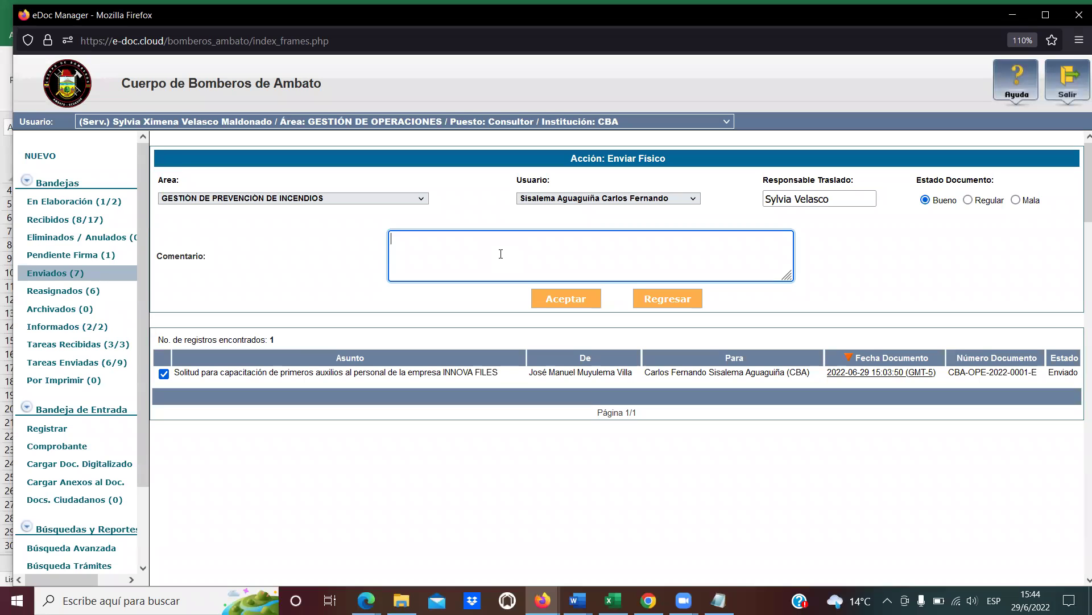
type("Se entrega ")
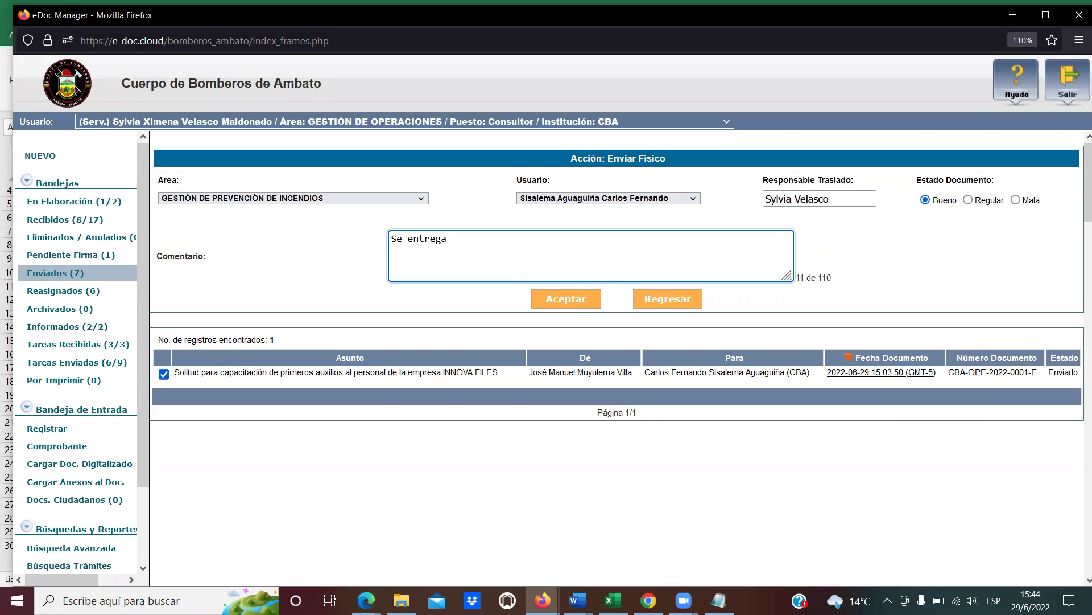
type("informe de 40 pa")
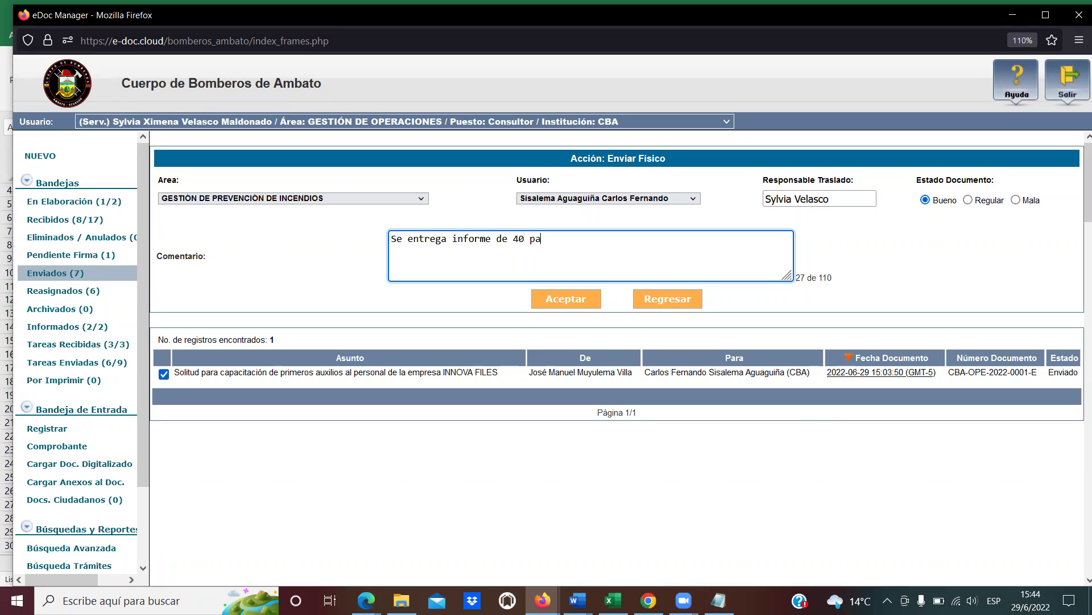
type("ginas,")
type("y cd con ")
type("información")
type(" de")
type(" la capacitac")
type("ión")
type(".")
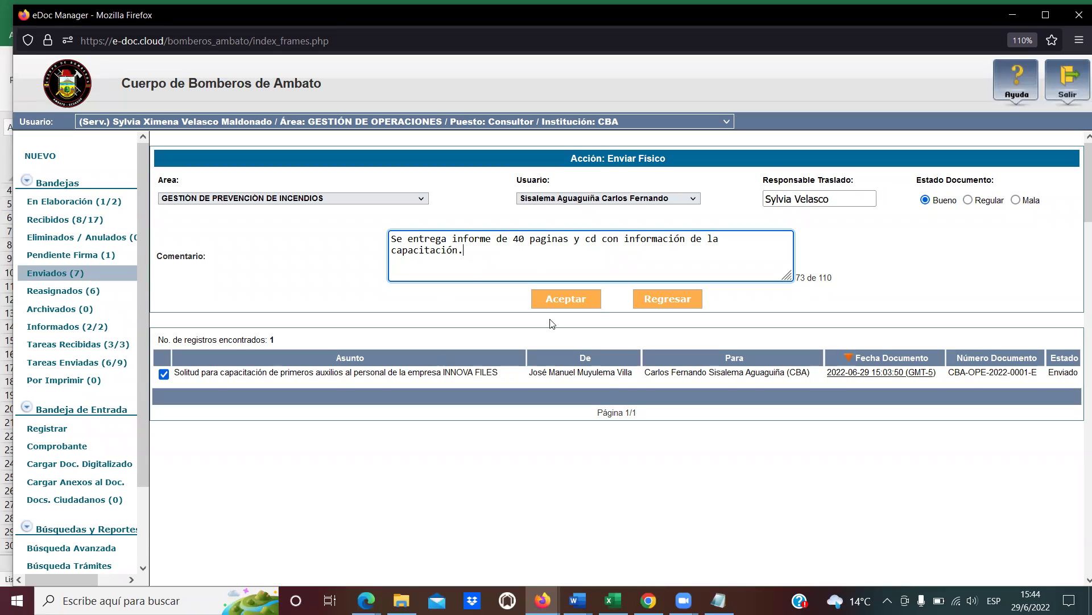
Submit the transfer and check the report's document and reference numbers.
left_click(559, 302)
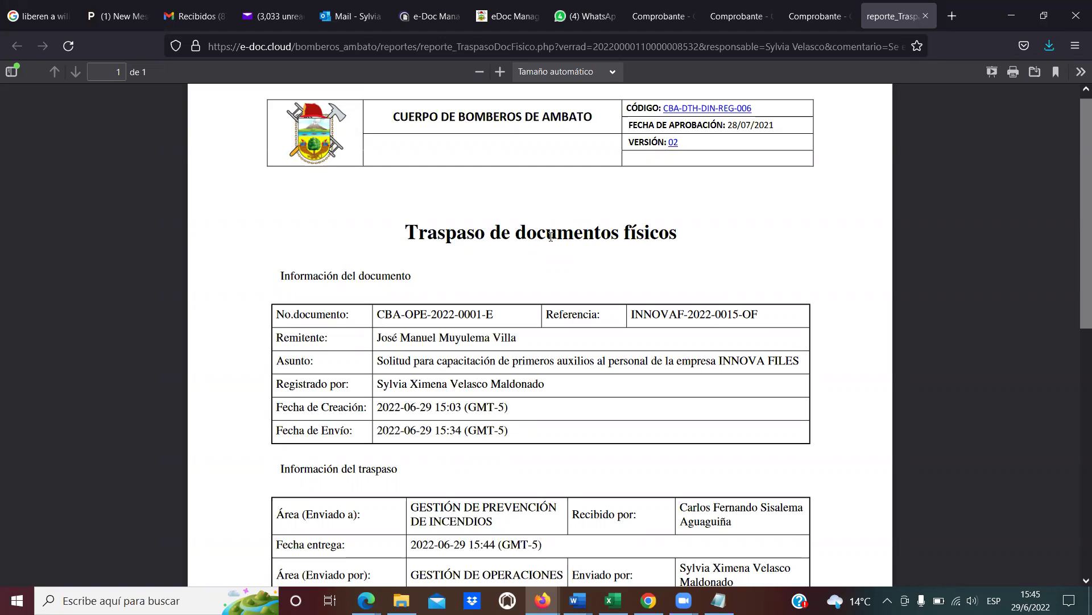
scroll(683, 347, "down", 3)
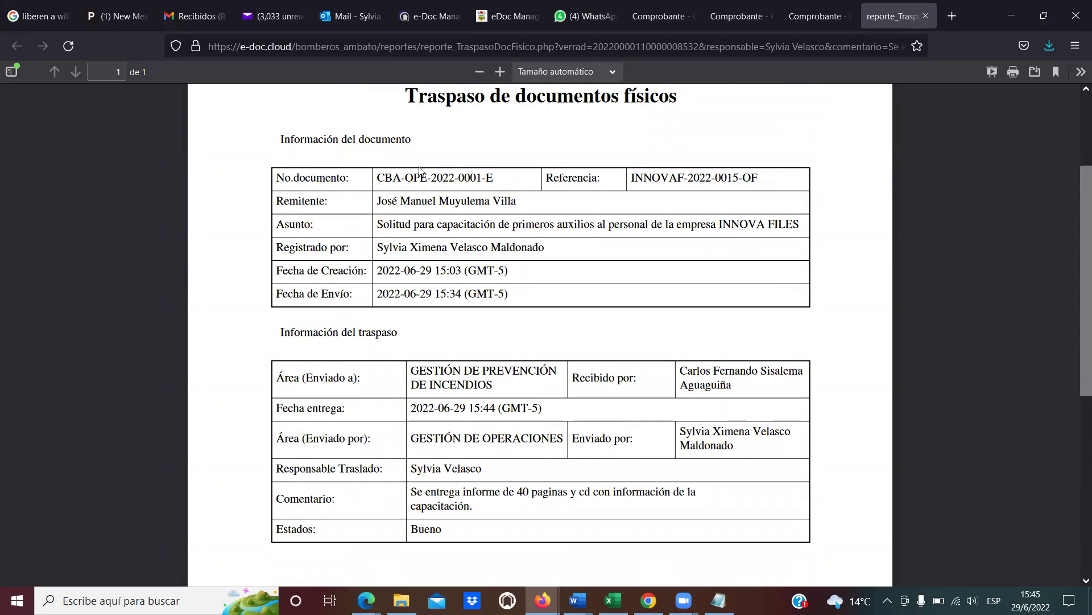
left_click_drag(503, 182, 387, 177)
left_click(380, 178)
mouse_move(756, 177)
left_mouse_down()
mouse_move(655, 177)
mouse_move(765, 180)
left_mouse_up()
left_click(643, 177)
left_click(765, 179)
Review the report's sender, subject, registering user, creation date and sending date.
left_click_drag(387, 202, 517, 203)
left_click(517, 202)
left_click_drag(411, 224, 492, 228)
left_click(493, 229)
left_click_drag(393, 249, 450, 271)
left_click(496, 245)
left_click(399, 256)
left_click(379, 297)
left_click_drag(379, 297, 364, 227)
left_click(364, 227)
left_click_drag(379, 277, 450, 271)
left_click(450, 271)
left_click_drag(379, 295, 459, 296)
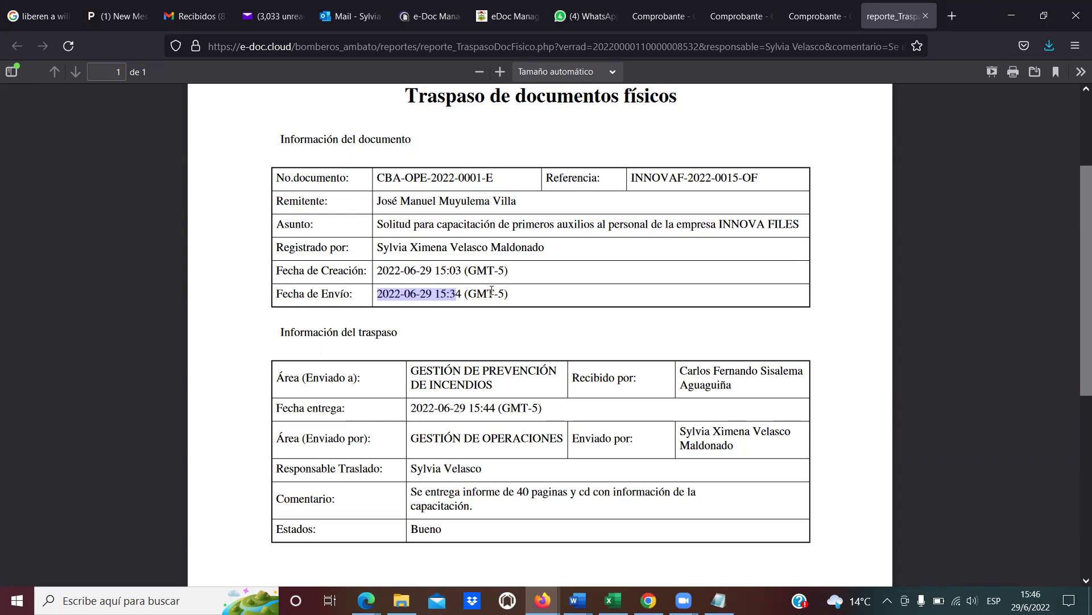
left_click(444, 297)
left_click_drag(377, 295, 467, 296)
left_click(509, 295)
scroll(529, 296, "down", 2)
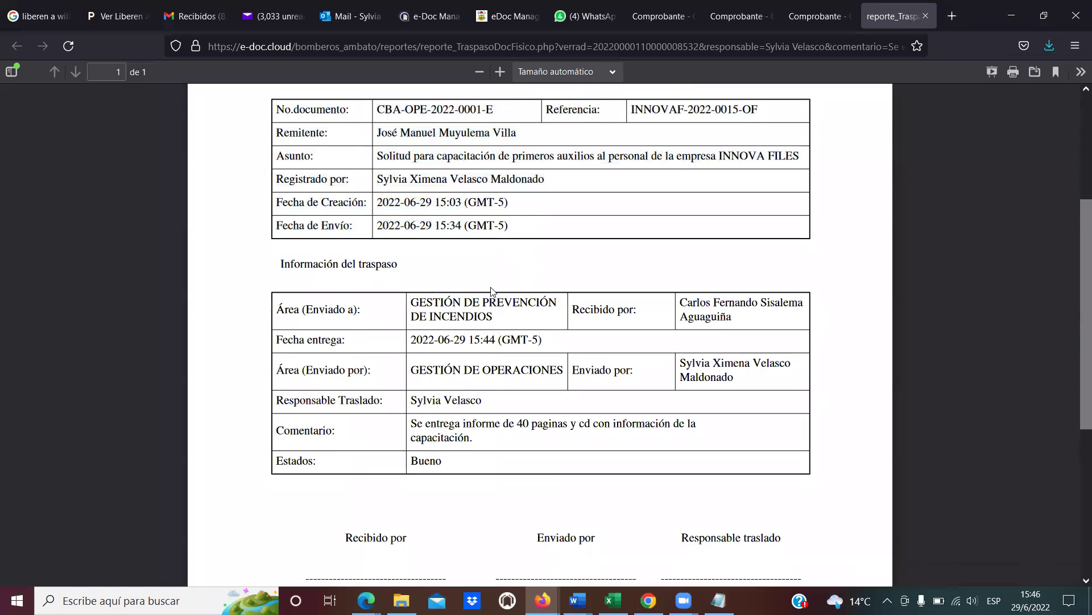
left_click_drag(308, 264, 414, 265)
left_click(414, 265)
left_click_drag(499, 324, 440, 317)
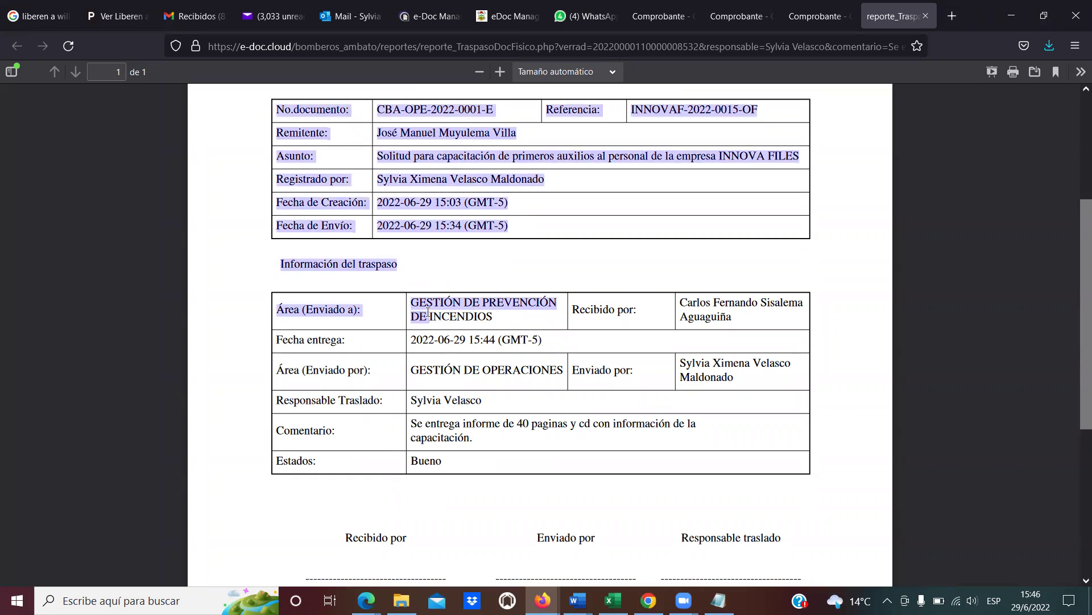
left_click(449, 312)
left_click_drag(739, 319, 695, 310)
left_click(696, 310)
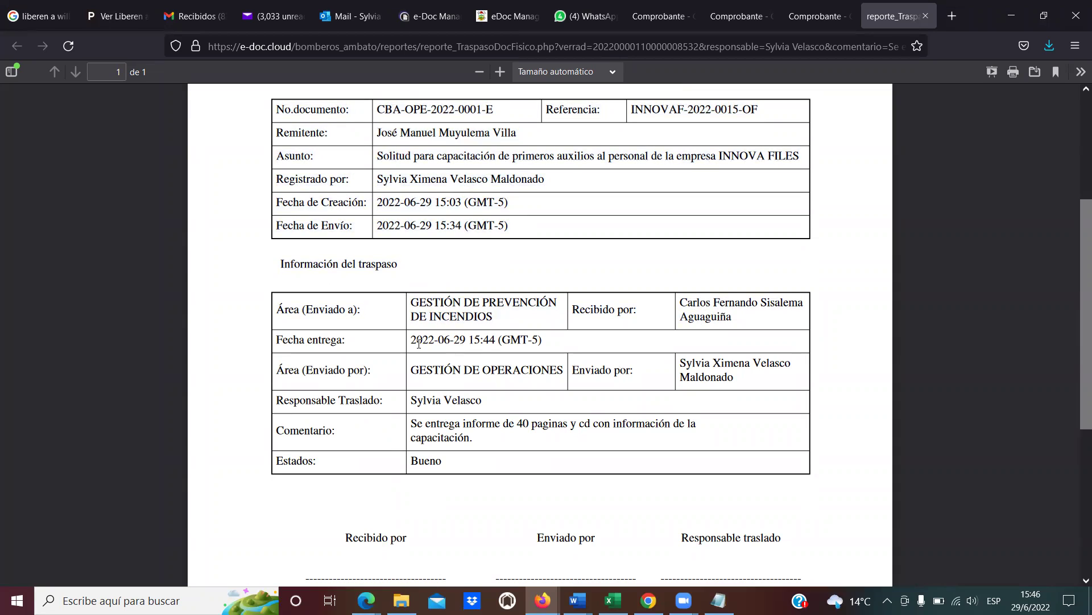
left_click_drag(411, 341, 485, 341)
left_click(484, 341)
left_click_drag(562, 370, 461, 370)
left_click(490, 370)
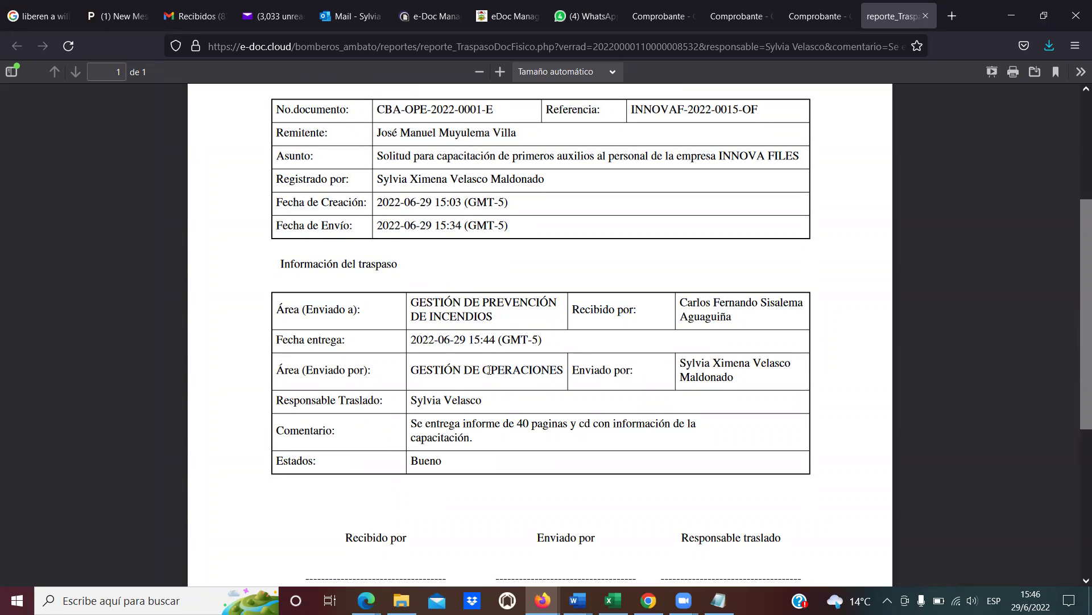
left_click_drag(741, 380, 680, 373)
left_click(710, 369)
left_click_drag(481, 401, 435, 401)
left_click(436, 401)
scroll(487, 415, "down", 1)
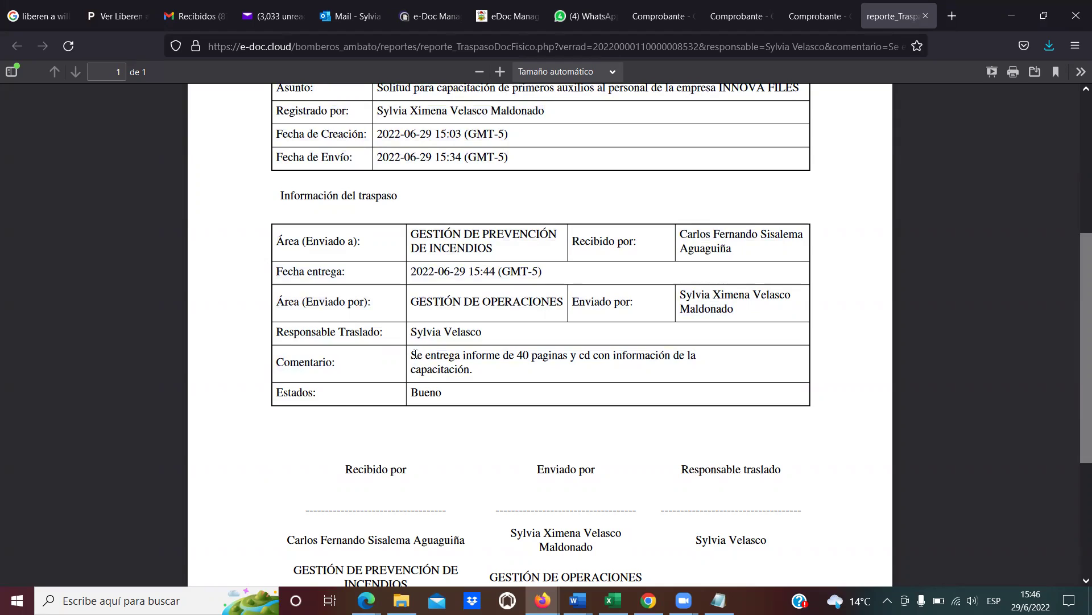
left_click_drag(412, 354, 496, 381)
left_click(493, 377)
scroll(558, 384, "down", 4)
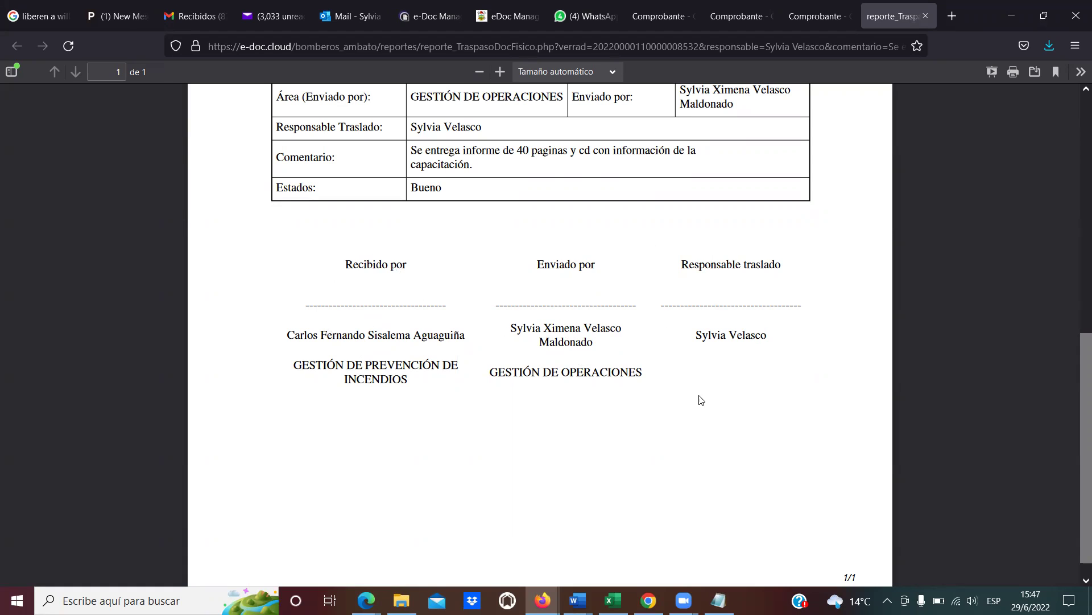
scroll(644, 450, "down", 1)
scroll(796, 285, "up", 3)
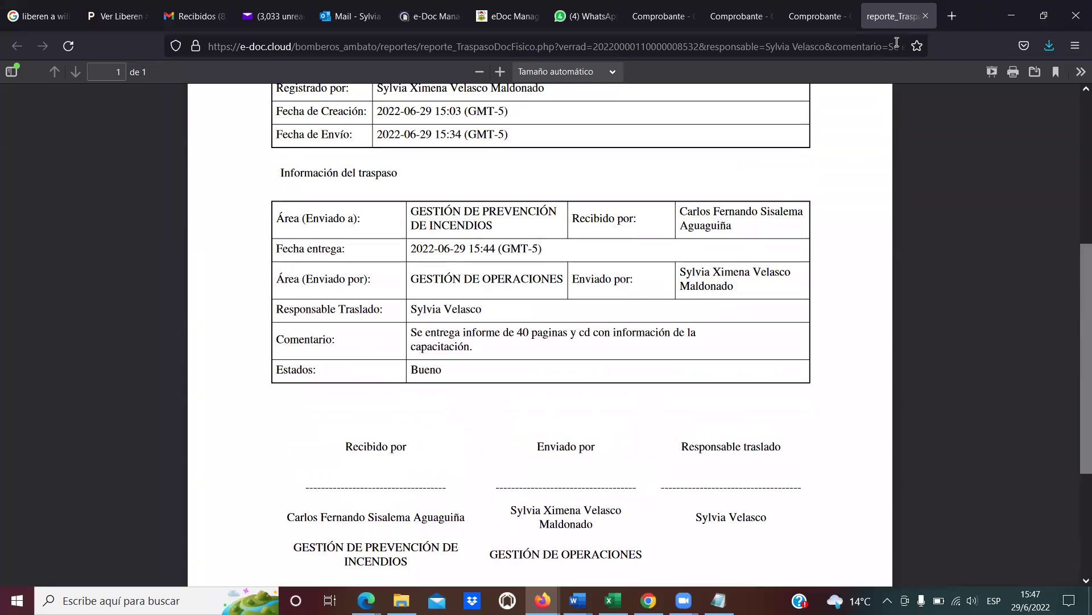
Close the report and Comprobante tabs, then reopen CBA-OPE-2022-0001-E from Enviados (7).
left_click(925, 17)
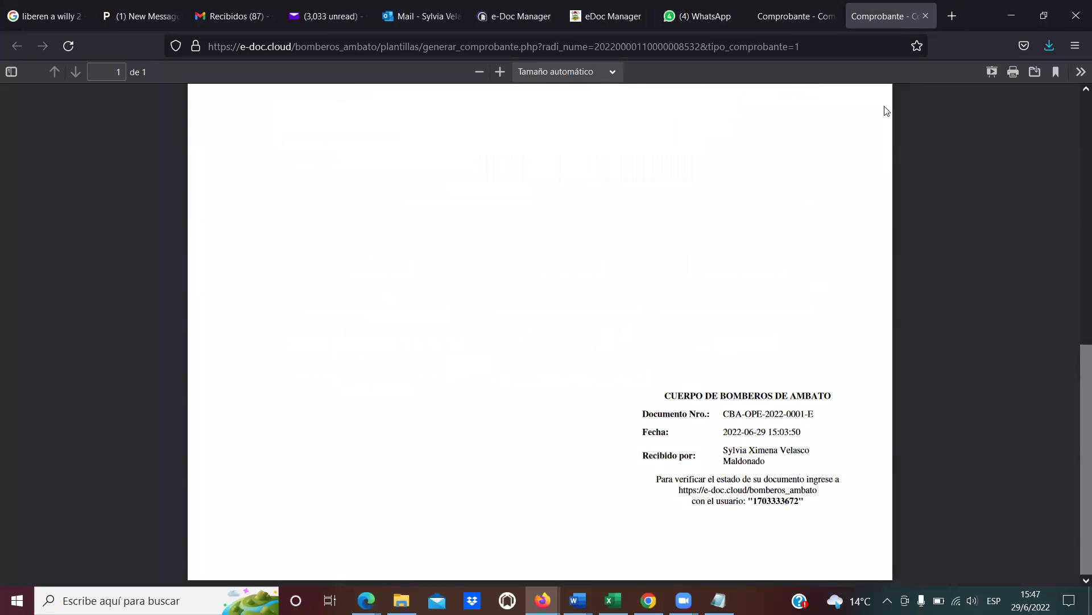
left_click(925, 17)
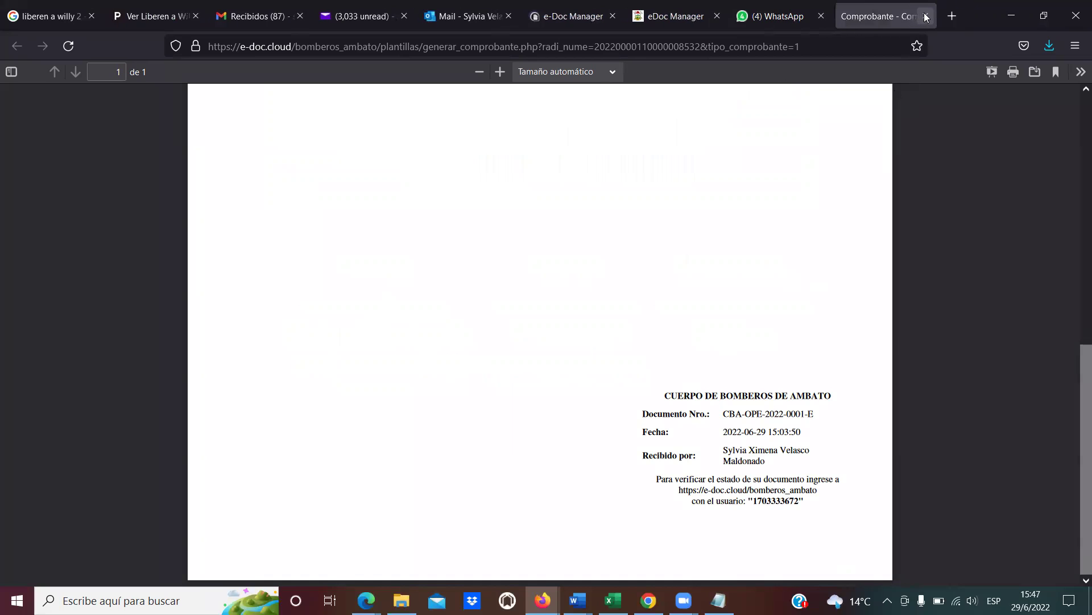
left_click(925, 17)
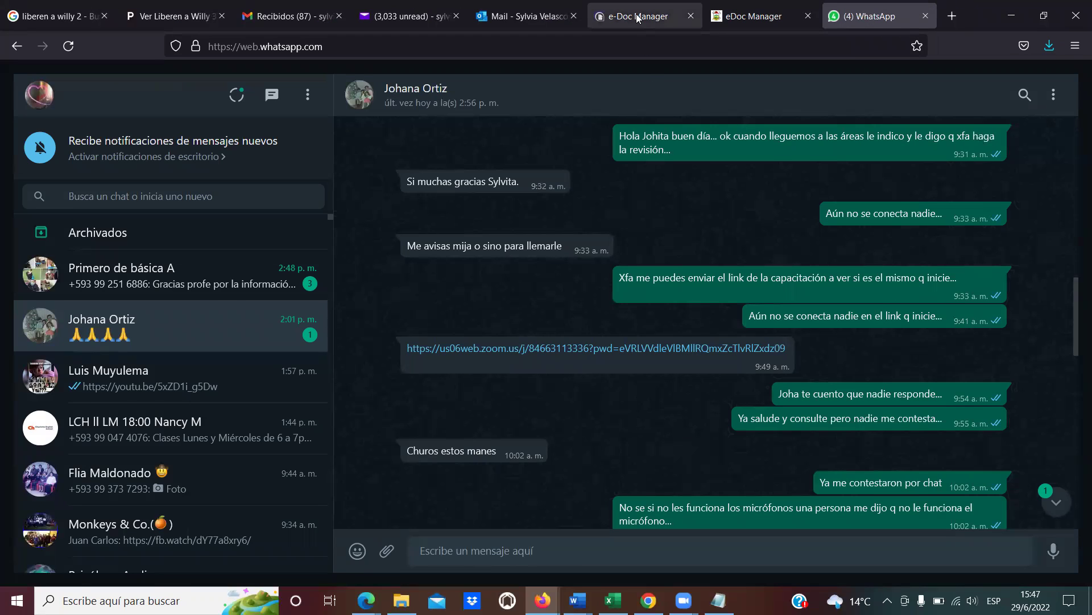
left_click(639, 17)
key("alt+Tab")
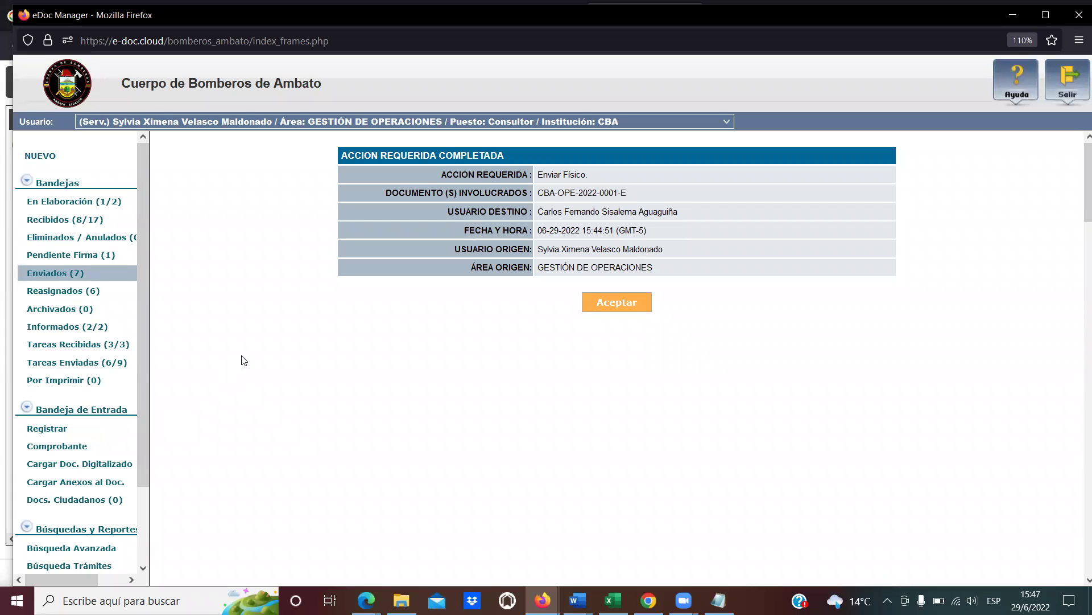
left_click(74, 274)
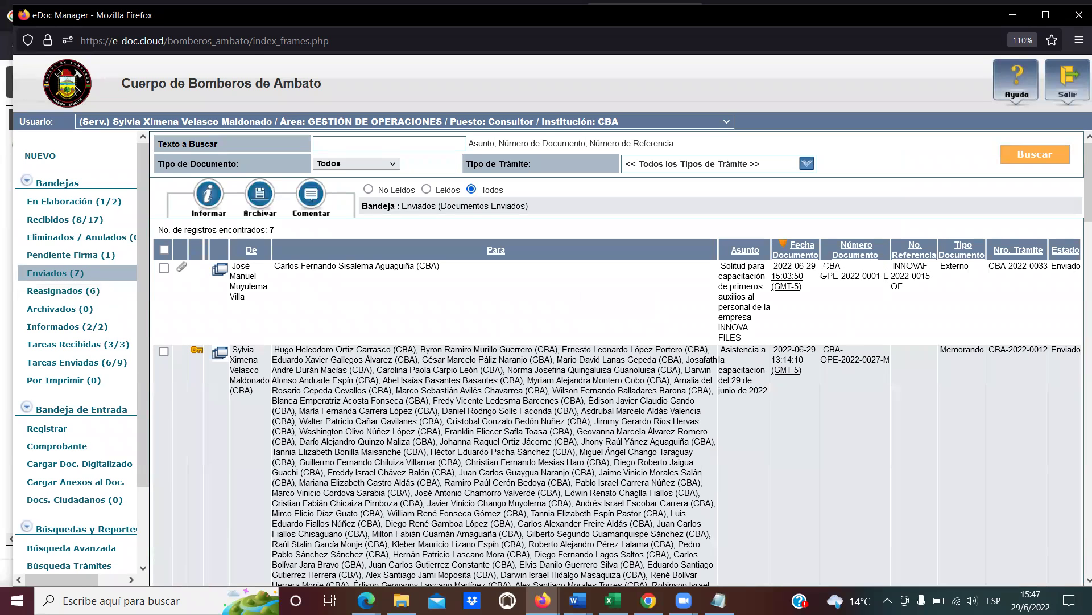
left_click(787, 276)
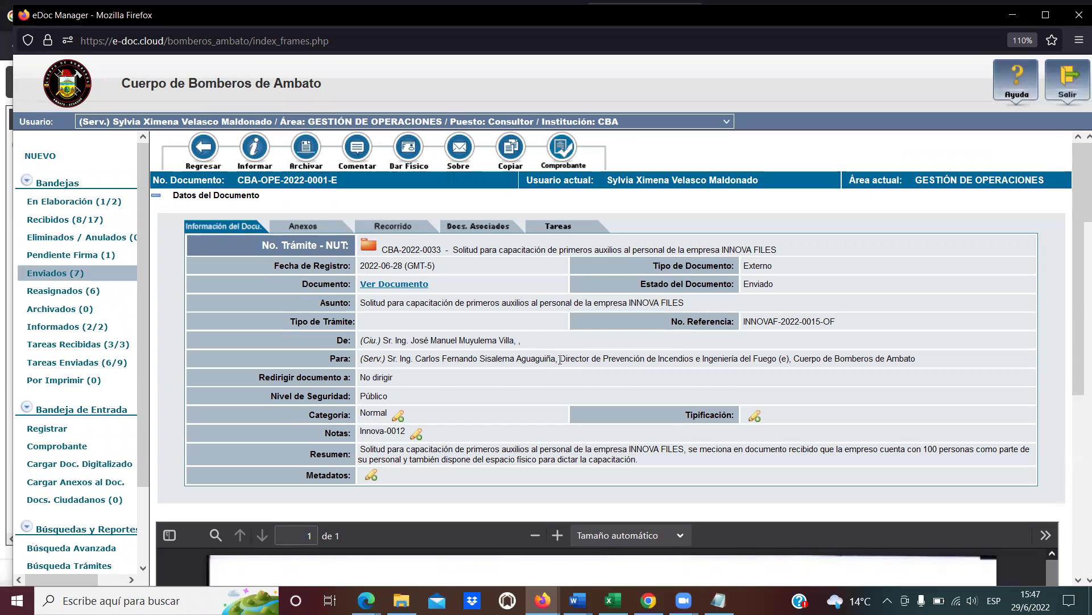
left_click(402, 228)
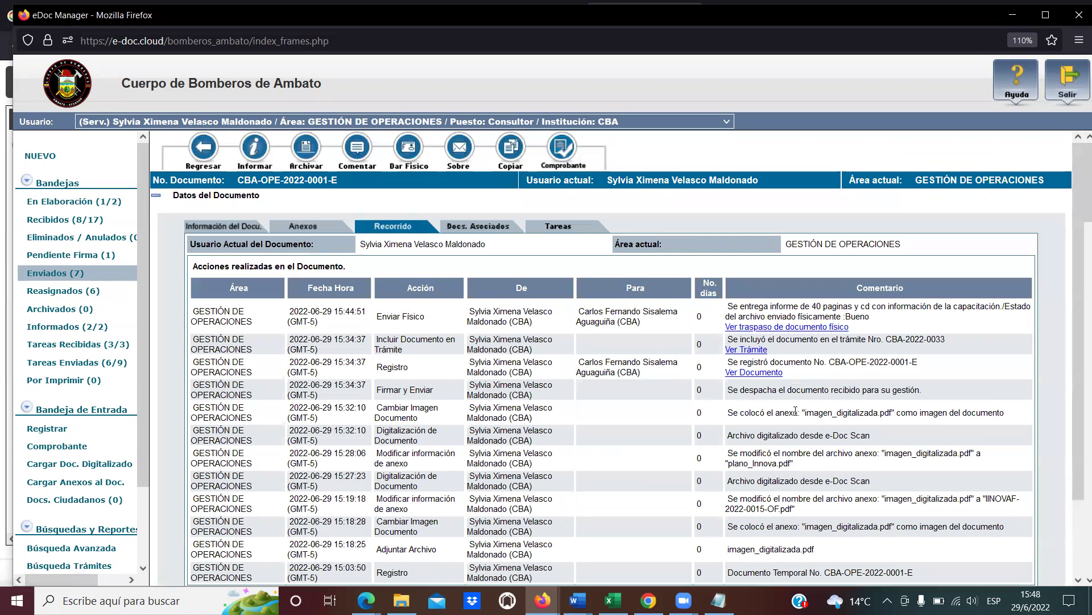
scroll(795, 410, "down", 3)
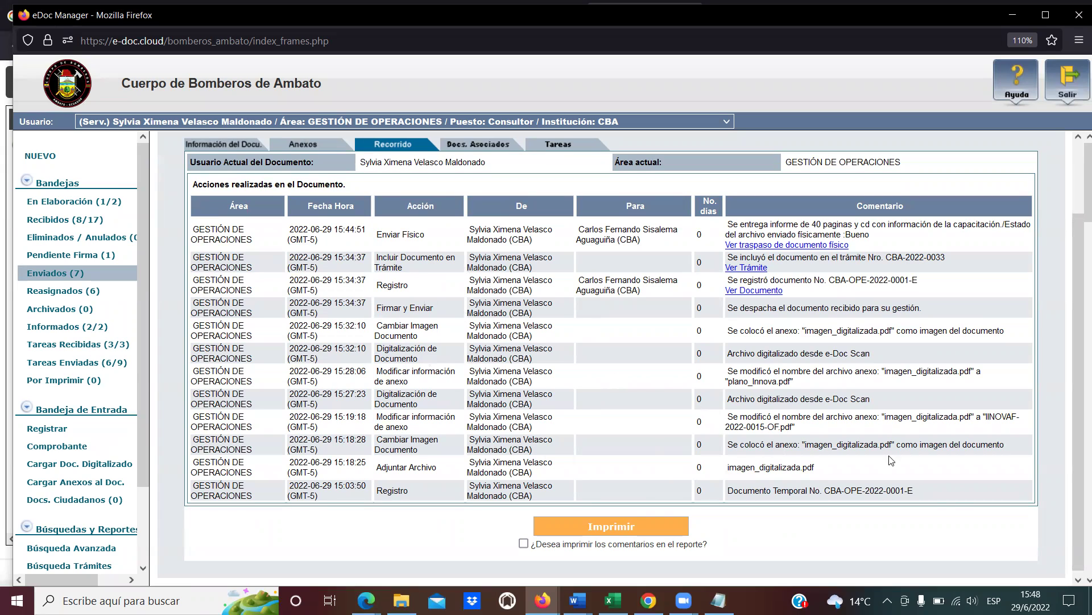
left_click_drag(945, 496, 741, 489)
left_click(736, 489)
left_click(741, 488)
scroll(785, 363, "up", 2)
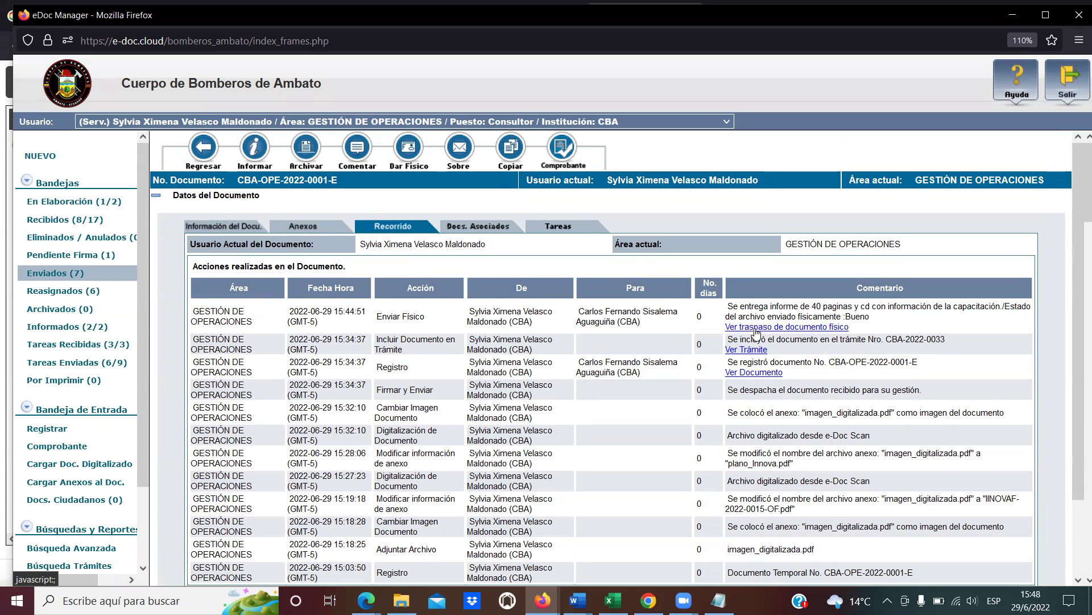
Review the physical document transfer report, then return to the Enviados tray of 7 documents.
left_click(757, 327)
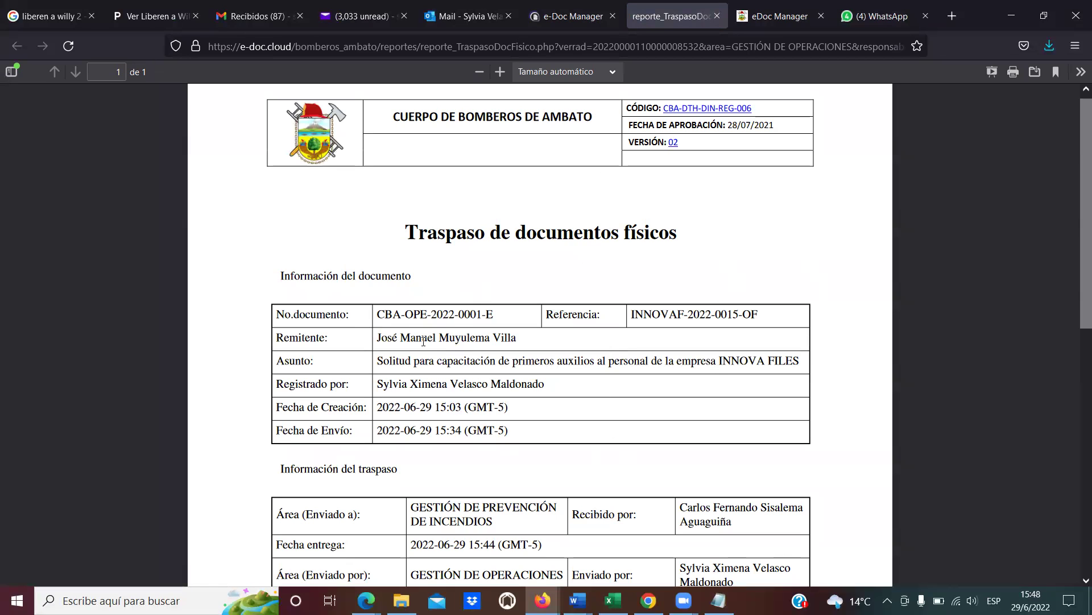
scroll(423, 342, "down", 10)
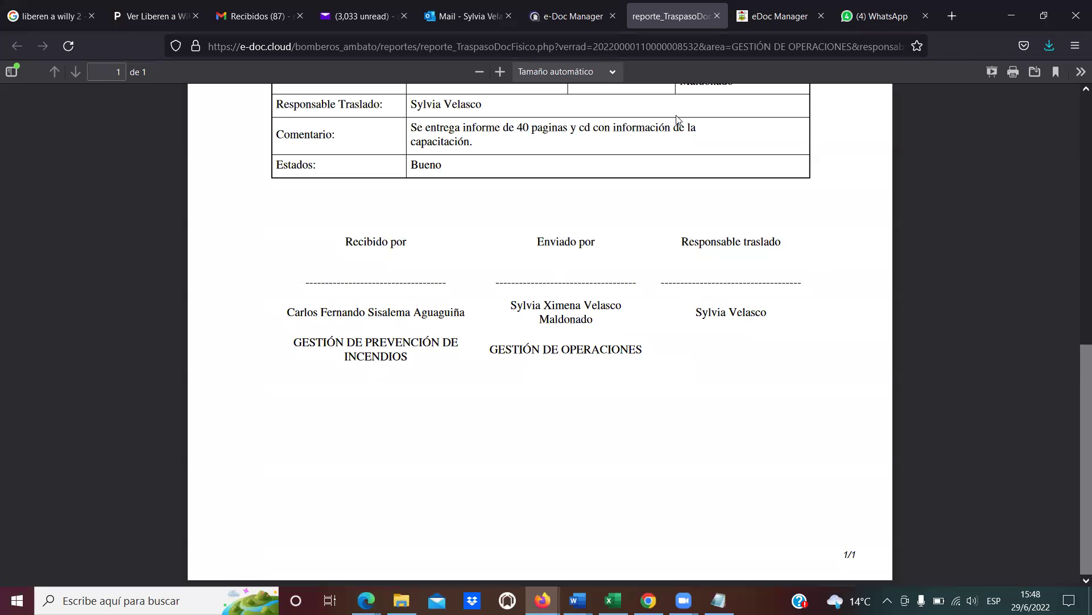
left_click(1001, 22)
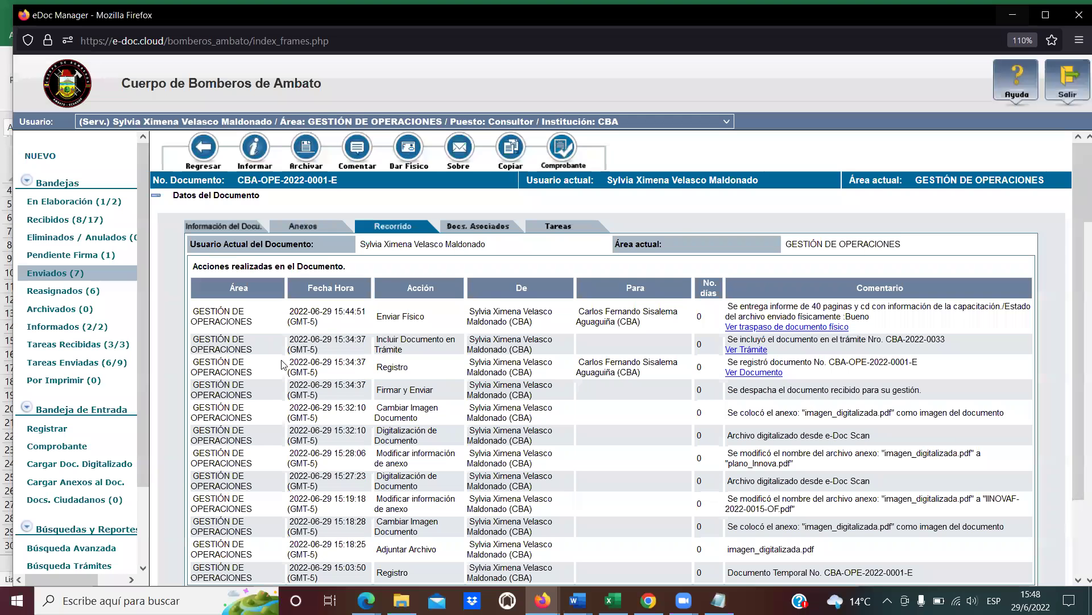
scroll(565, 368, "down", 3)
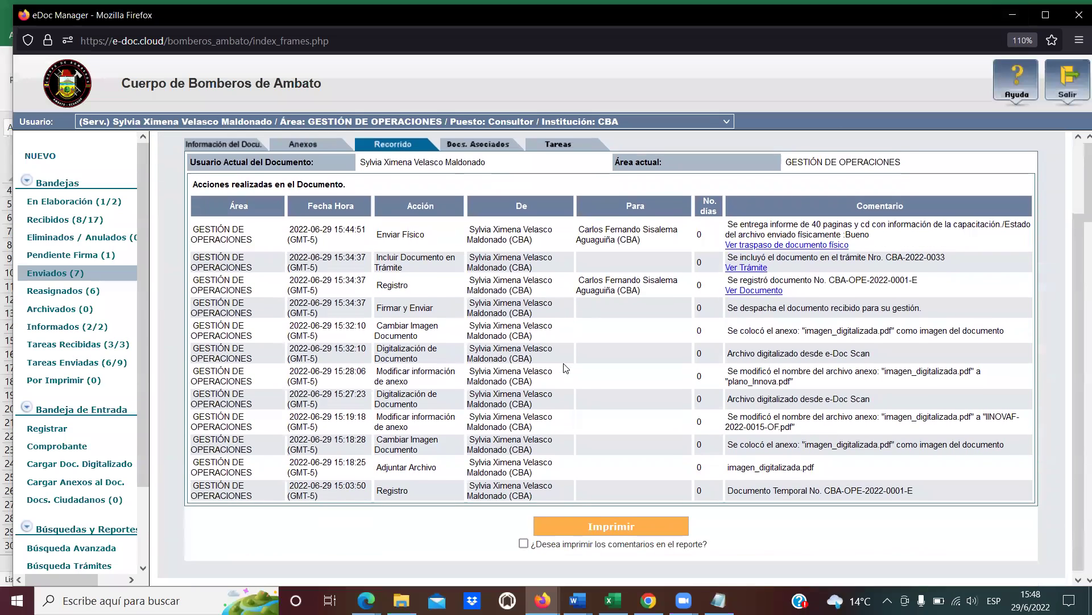
scroll(426, 381, "up", 3)
left_click(60, 275)
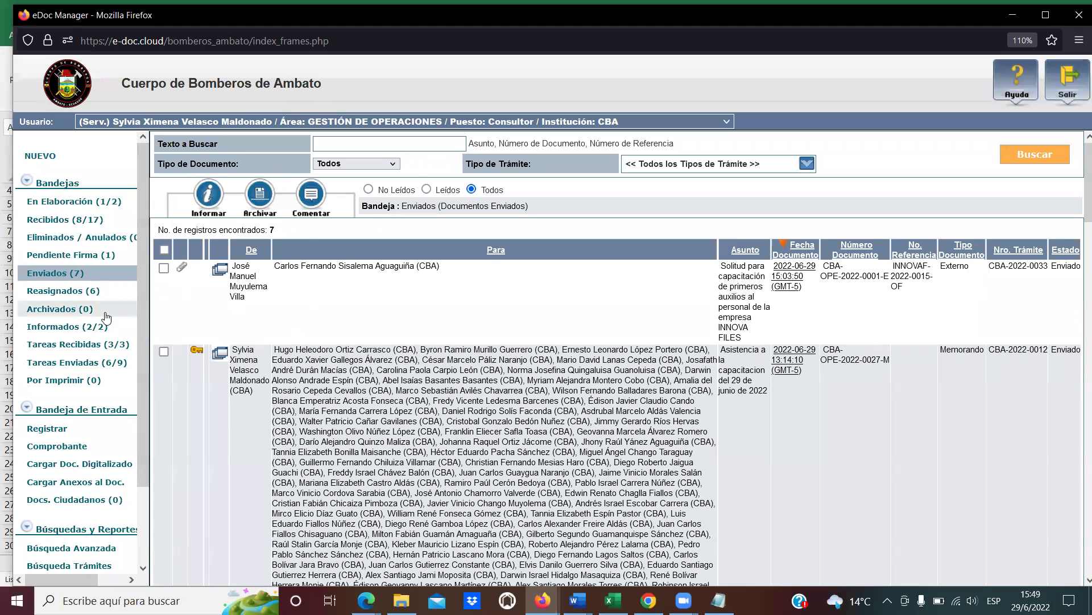
scroll(145, 356, "down", 3)
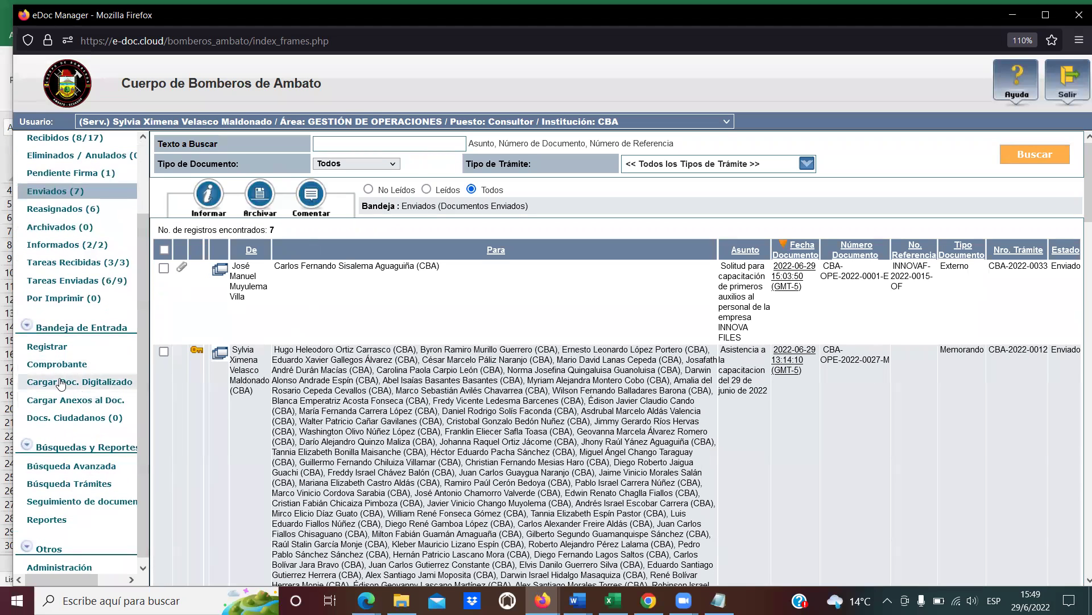
left_click(60, 380)
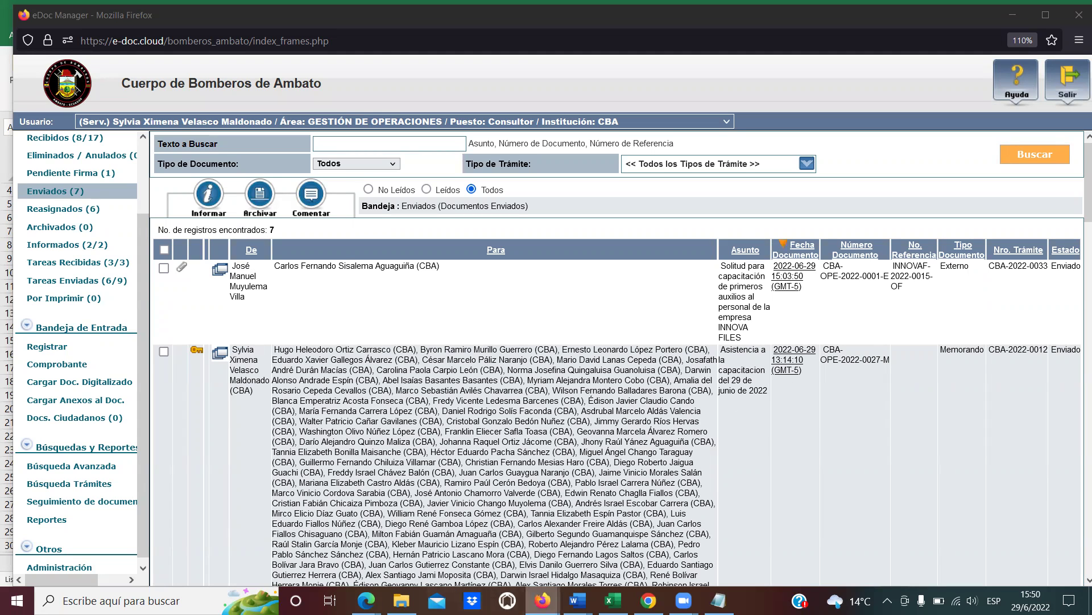
mouse_move(542, 600)
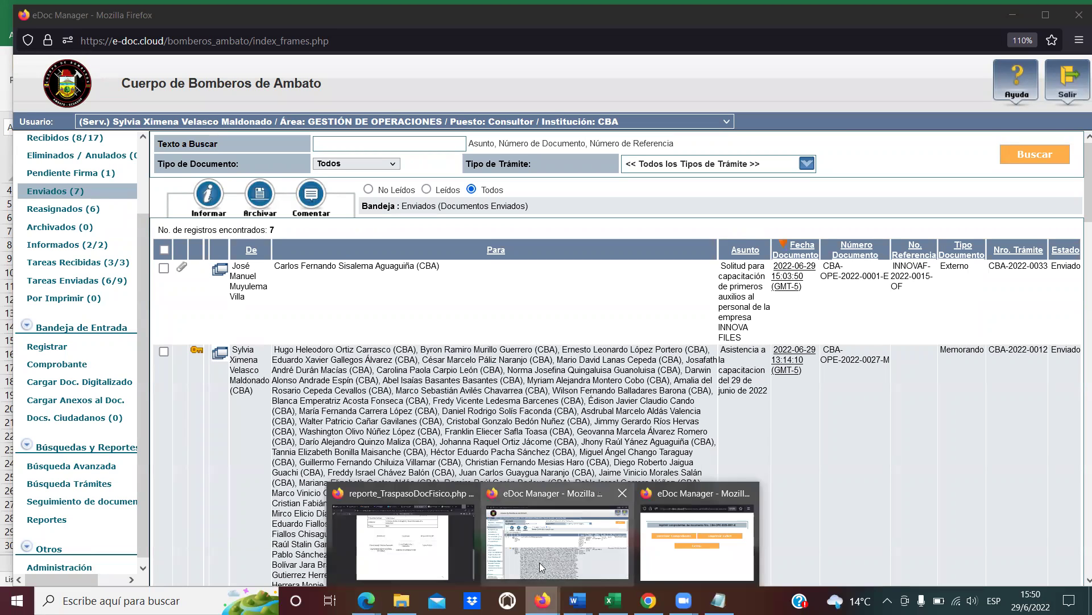
Print the reporte_TraspasoDocFisico transfer report on the HP laser printer, dismissing the HP prompts.
left_click(403, 540)
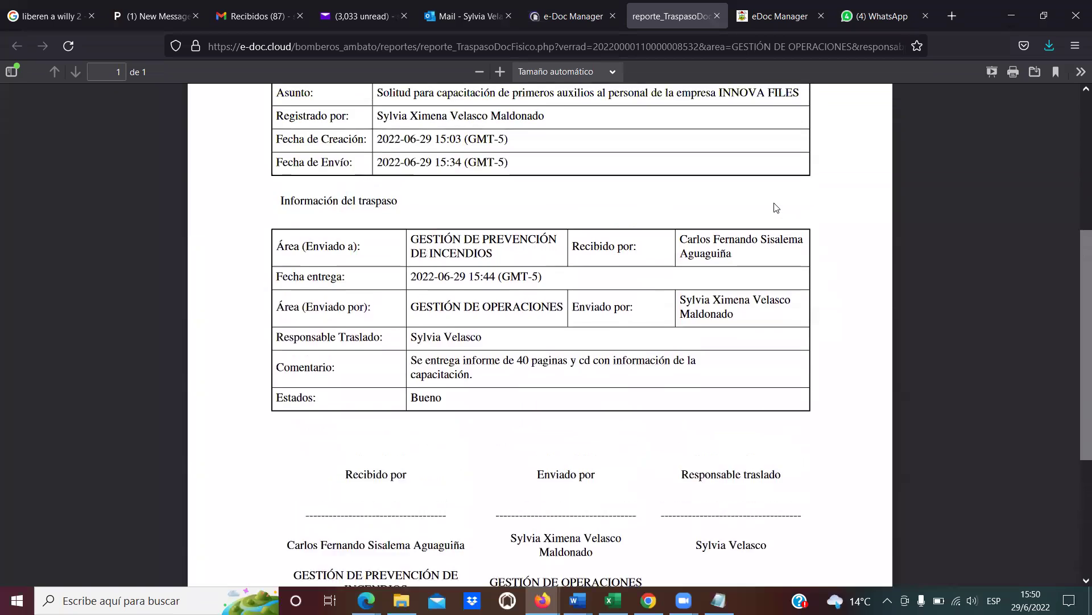
scroll(777, 207, "up", 3)
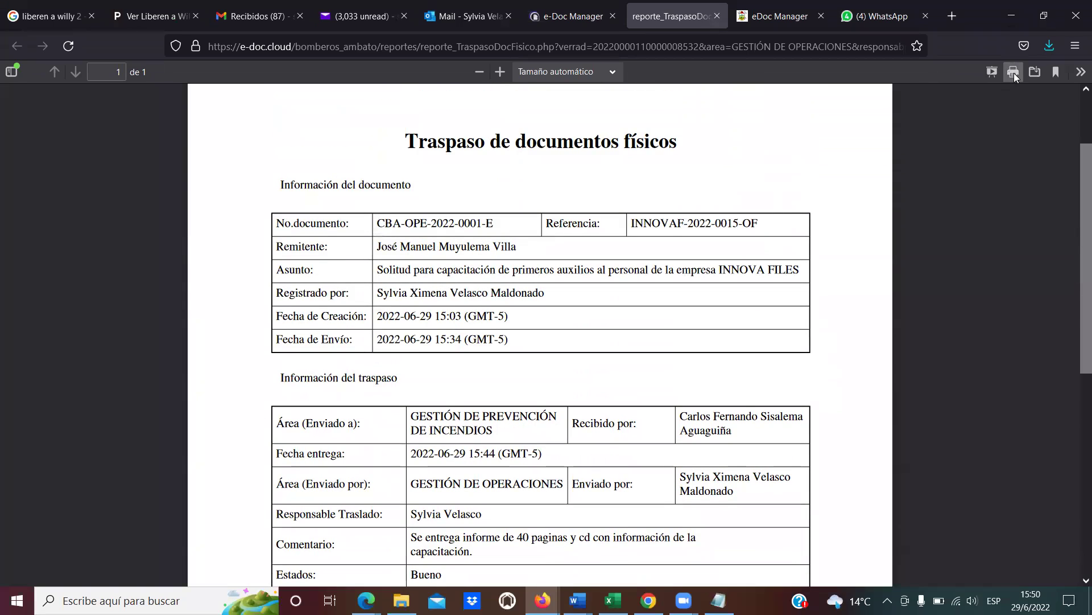
left_click(1014, 72)
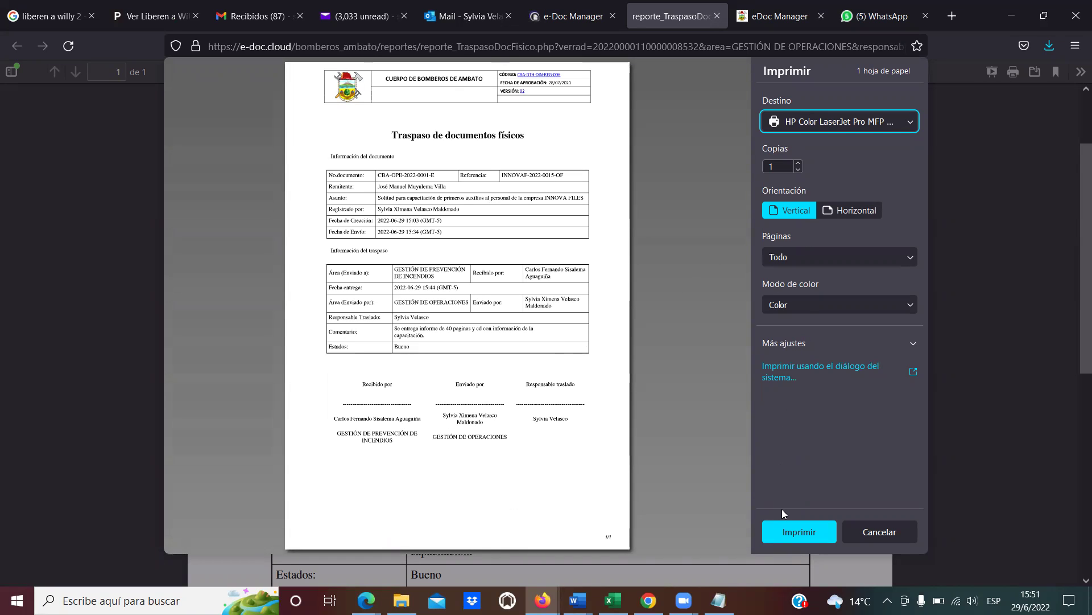
left_click(797, 532)
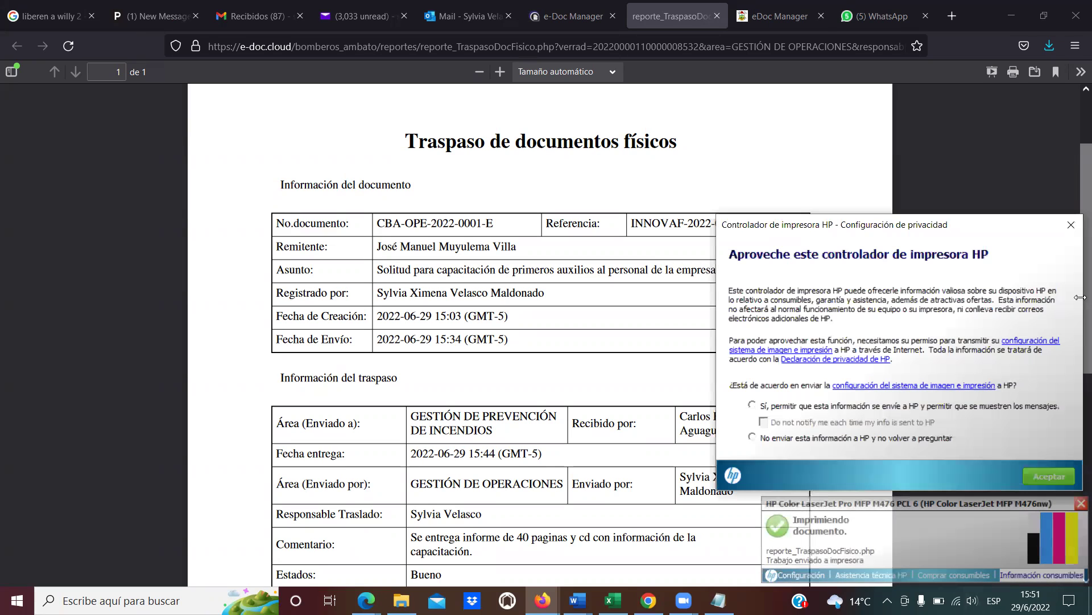
left_click(1072, 222)
left_click(1081, 503)
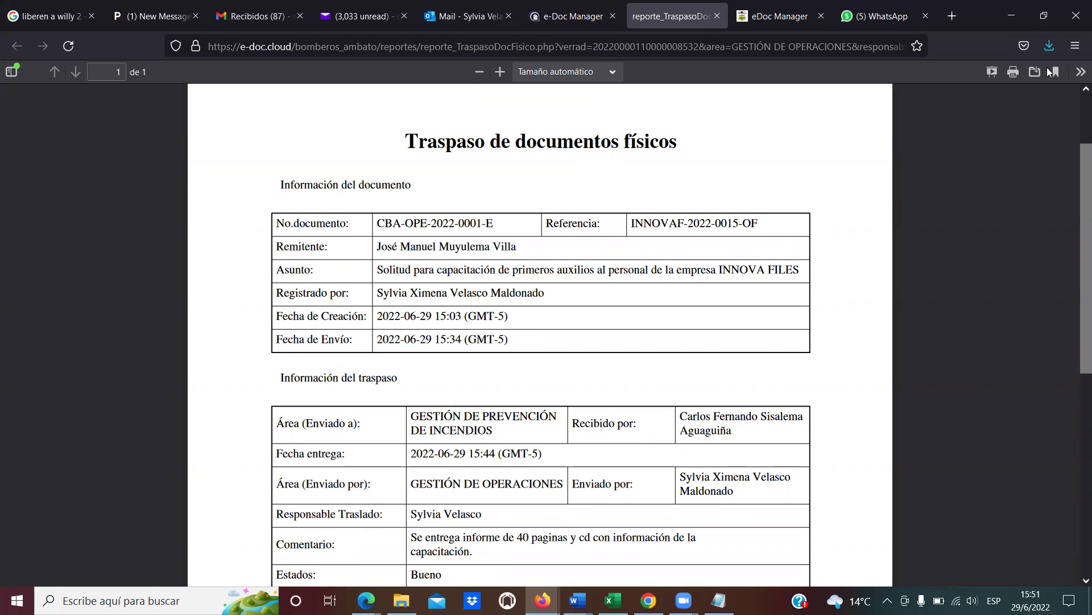
Print a second copy of the transfer report and close the HP privacy configuration prompt.
left_click(1015, 73)
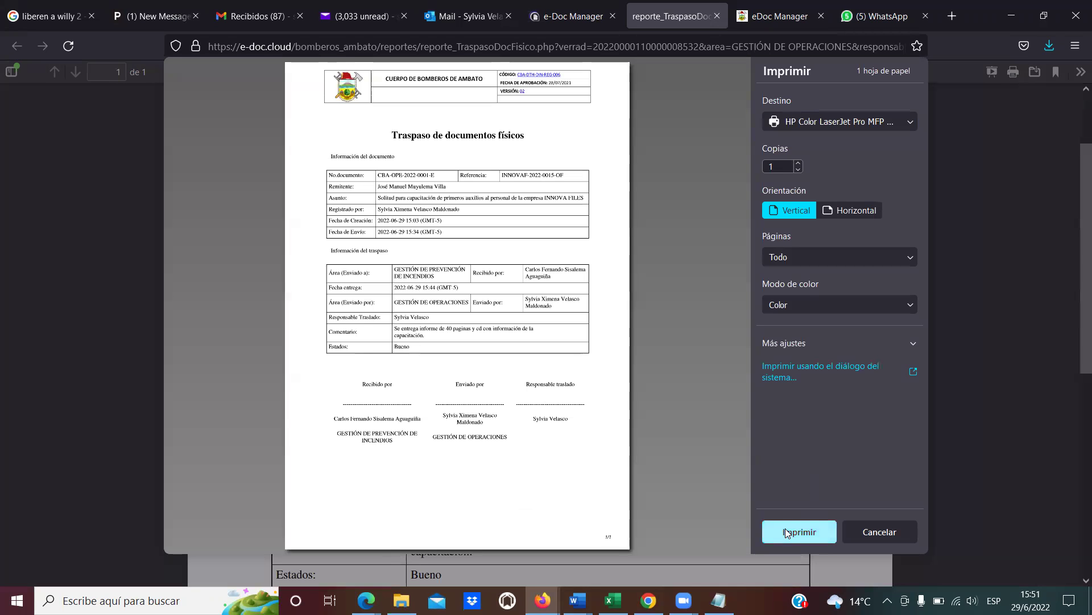
left_click(787, 532)
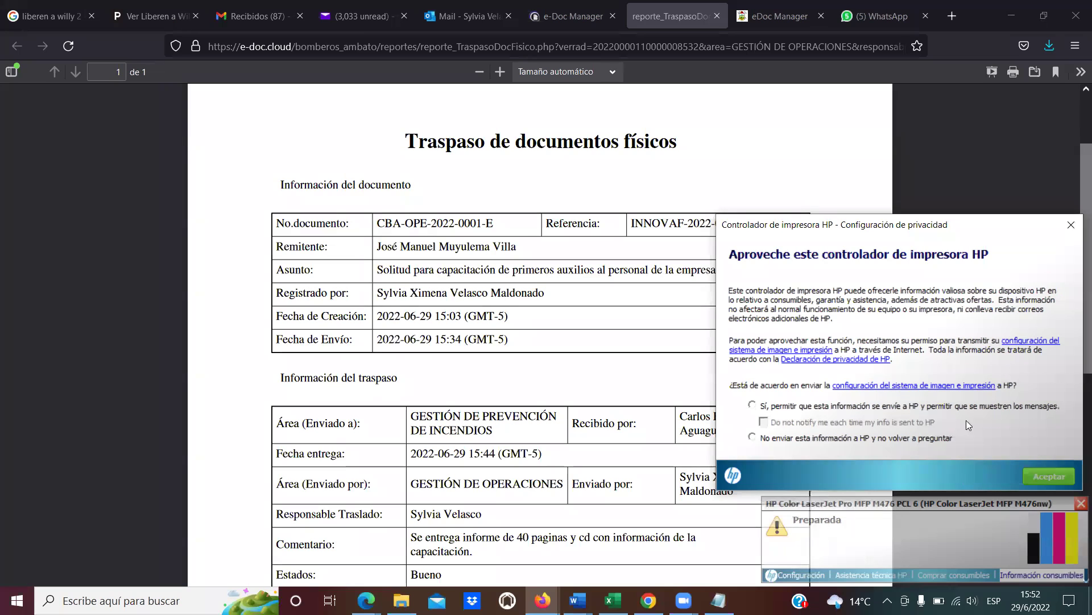
left_click(1072, 225)
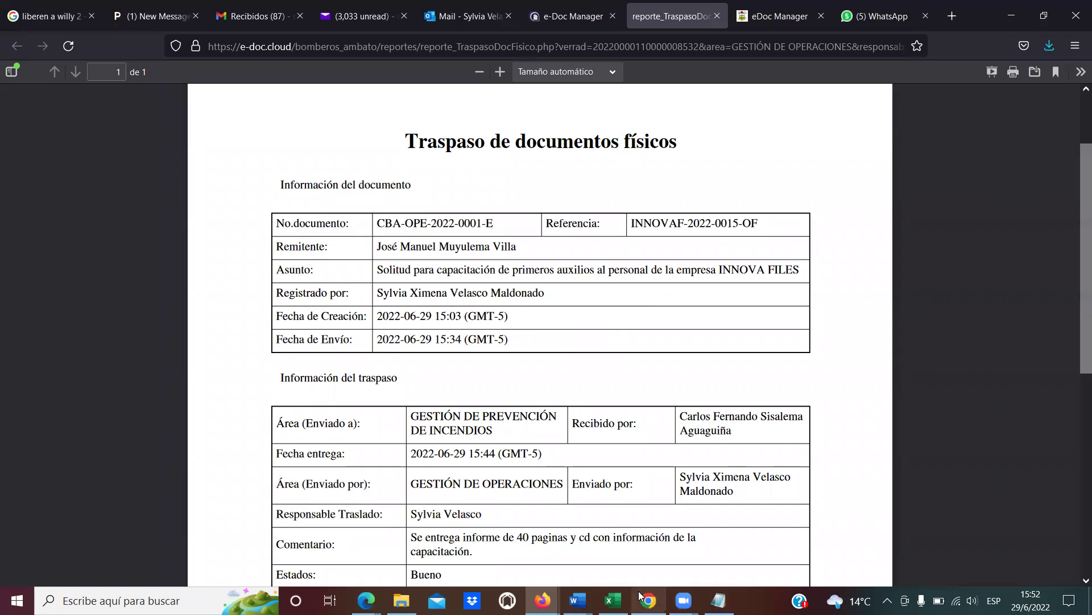
mouse_move(543, 600)
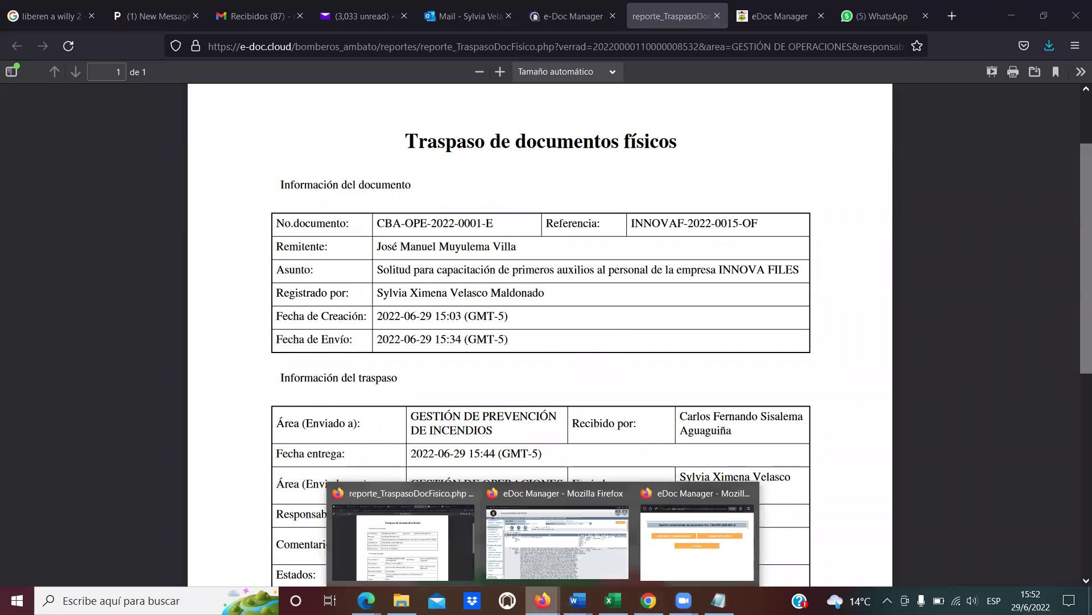
Back in eDoc Manager, open CBA-OPE-2022-0001-E from Enviados and list its three annexes.
left_click(585, 552)
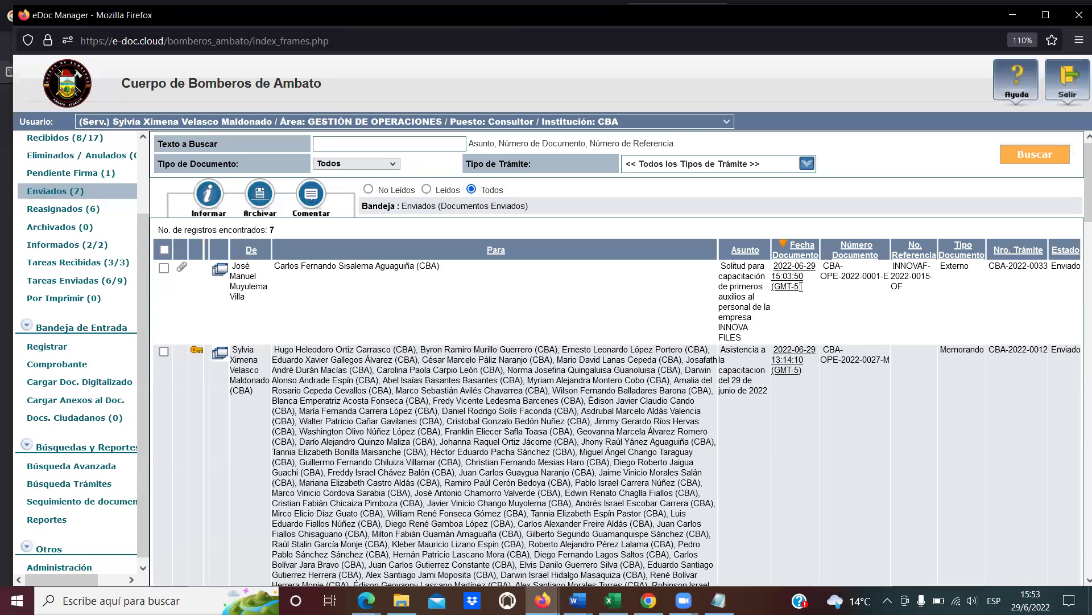
left_click(785, 273)
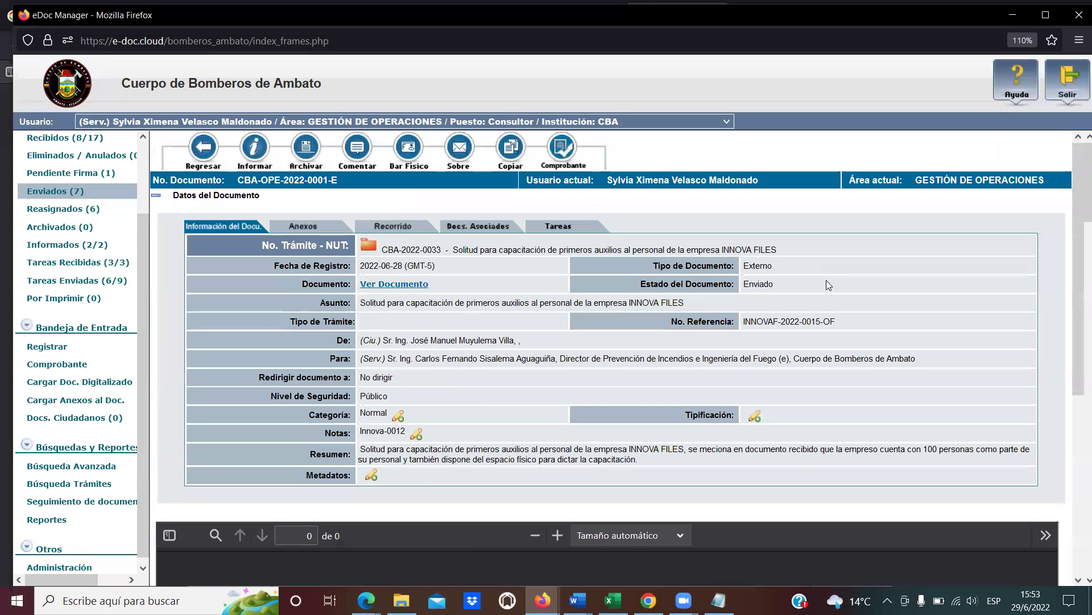
left_click(335, 230)
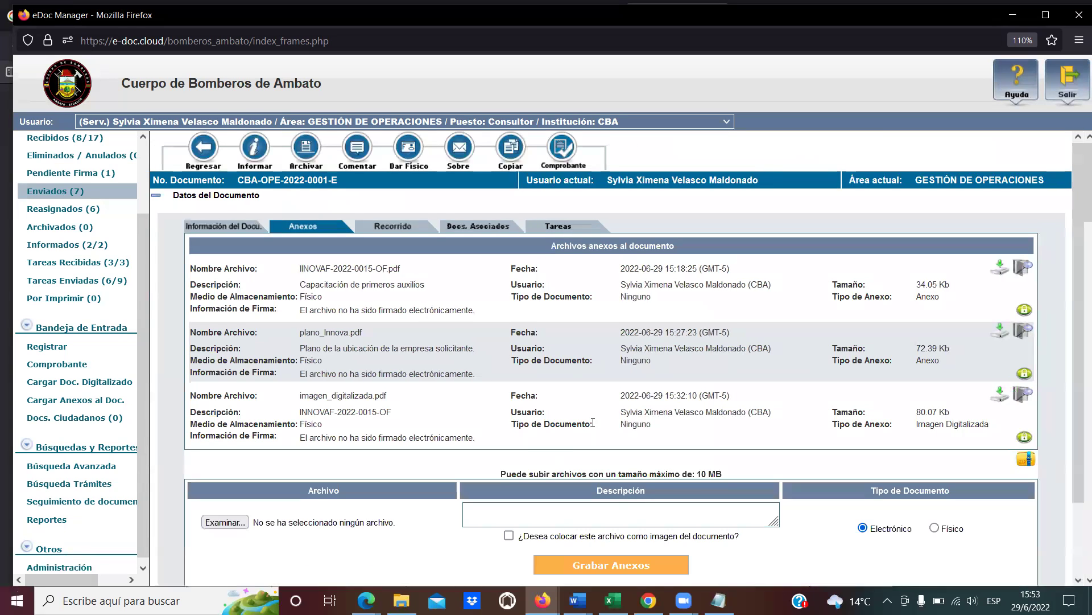
scroll(608, 428, "down", 2)
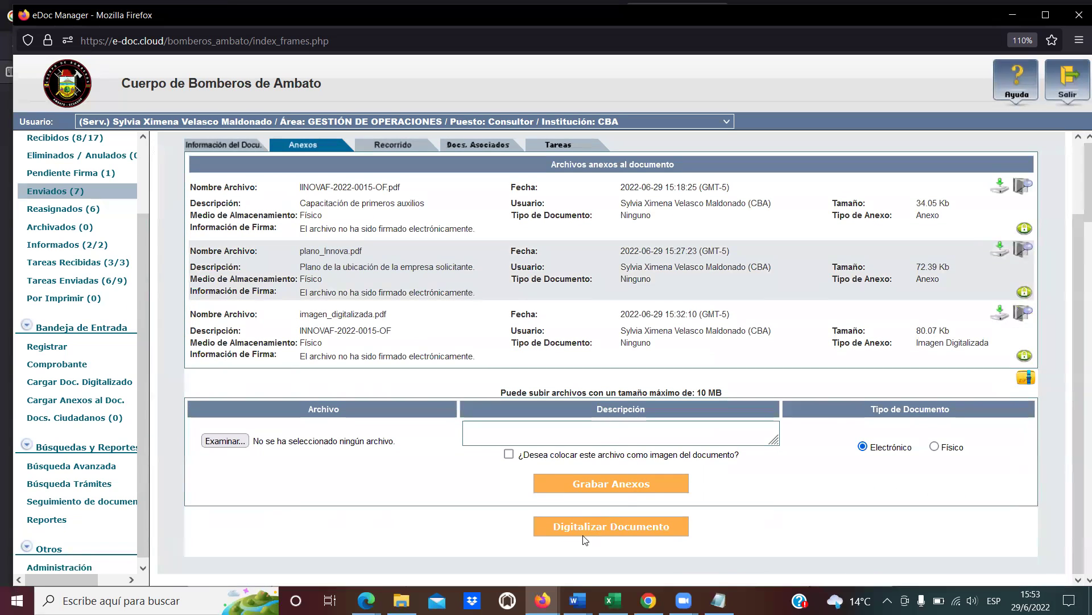
Scan the signed report on the HP LJ M476 in colour at 100, with the document feeder off.
left_click(581, 529)
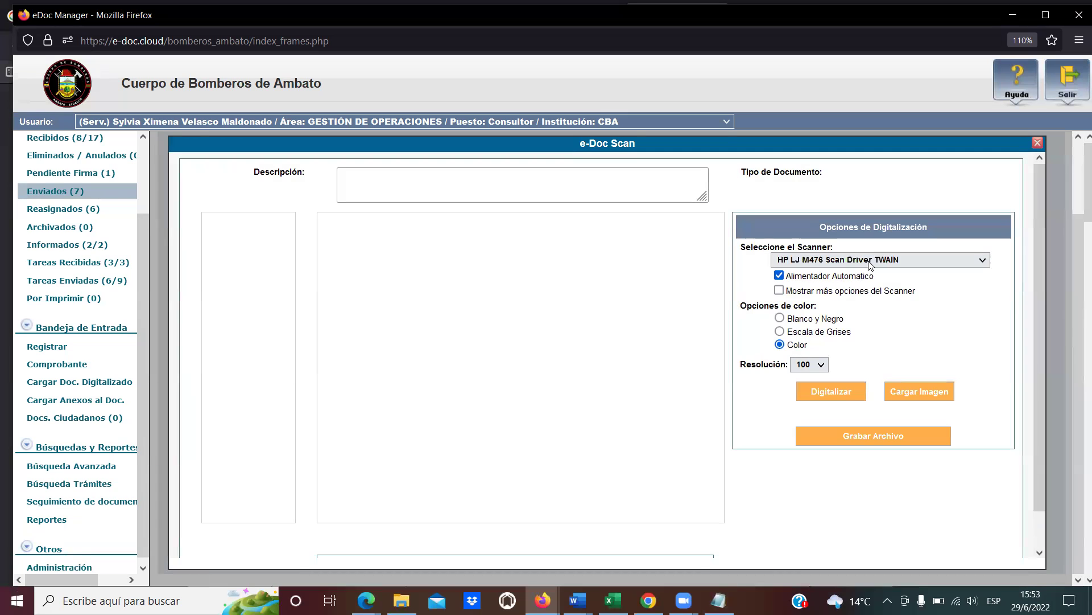
left_click(778, 276)
left_click(835, 393)
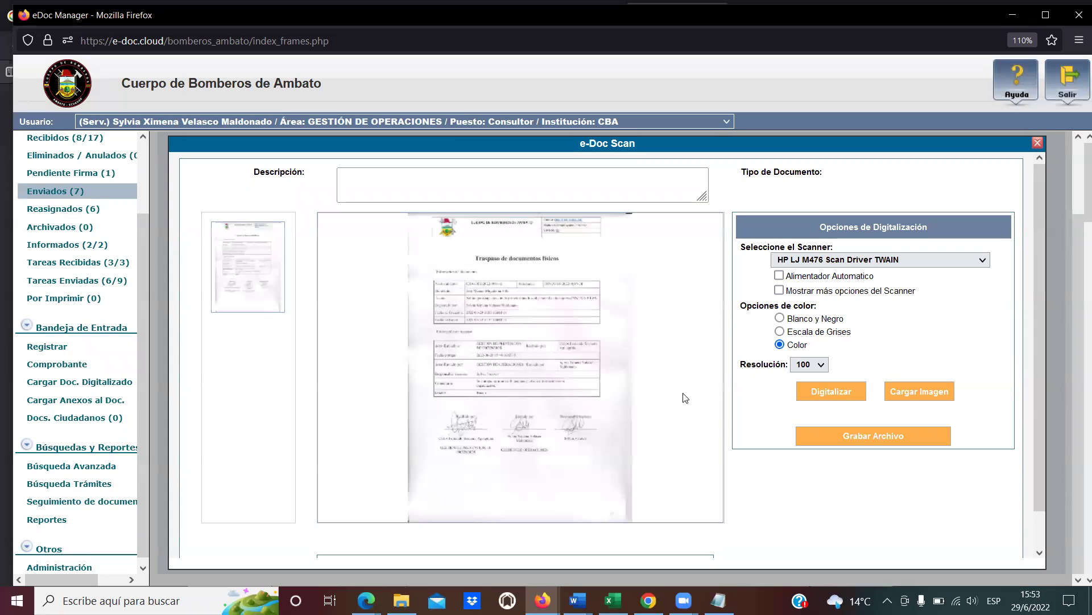
mouse_move(570, 413)
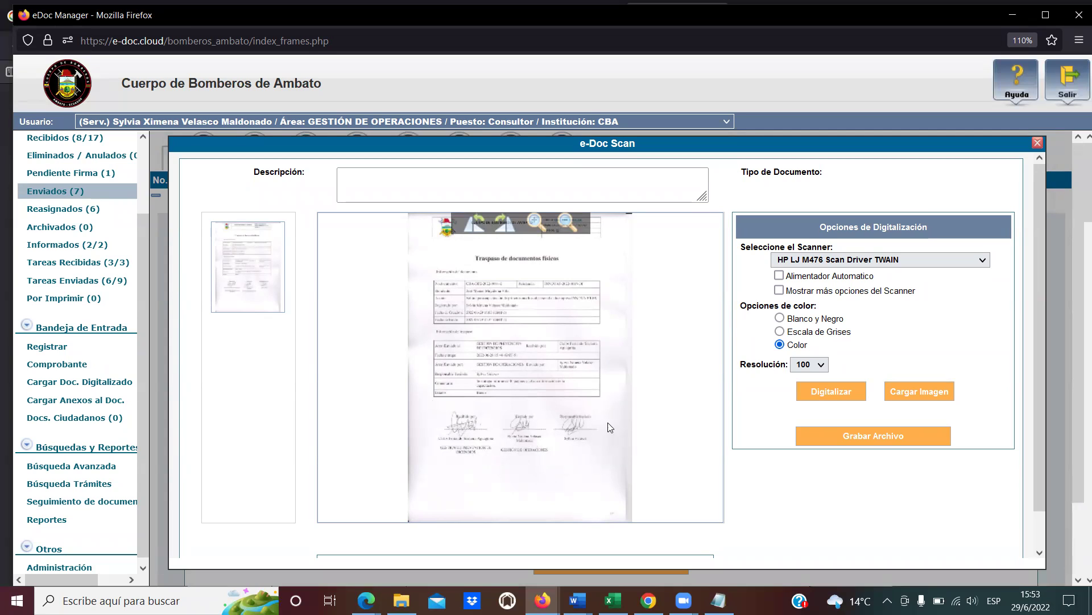
Save the scan as imagen_digitalizada.pdf described 'Traspaso de documentos físicos' and close e-Doc Scan.
left_click(455, 183)
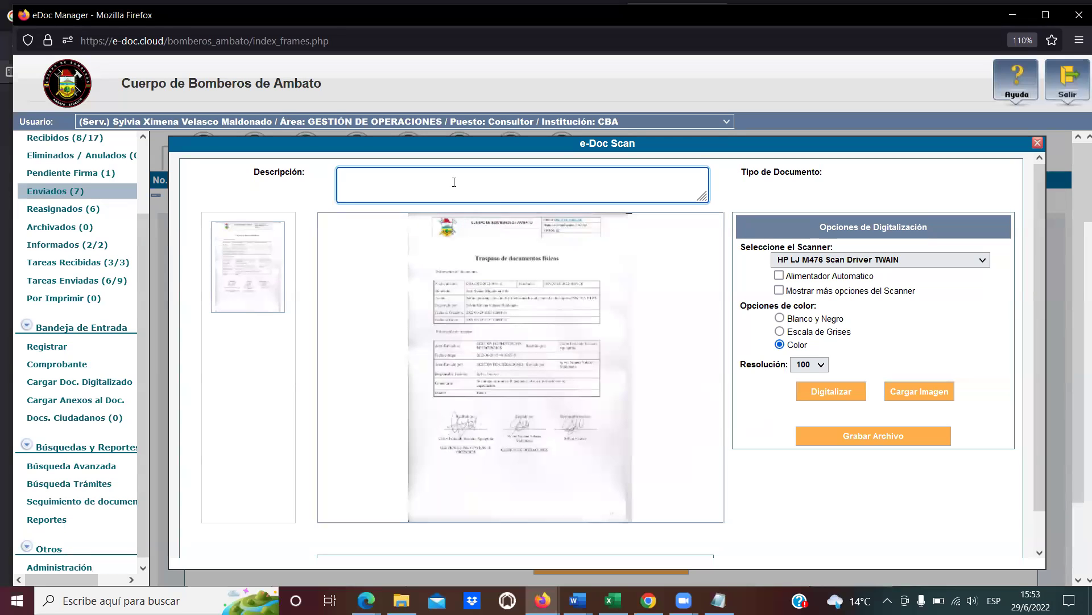
type("Docuemt")
key("BackSpace")
key("BackSpace")
key("BackSpace")
key("BackSpace")
key("BackSpace")
key("BackSpace")
type("Traspaso de")
key("BackSpace")
key("BackSpace")
type("de doci")
left_click(867, 437)
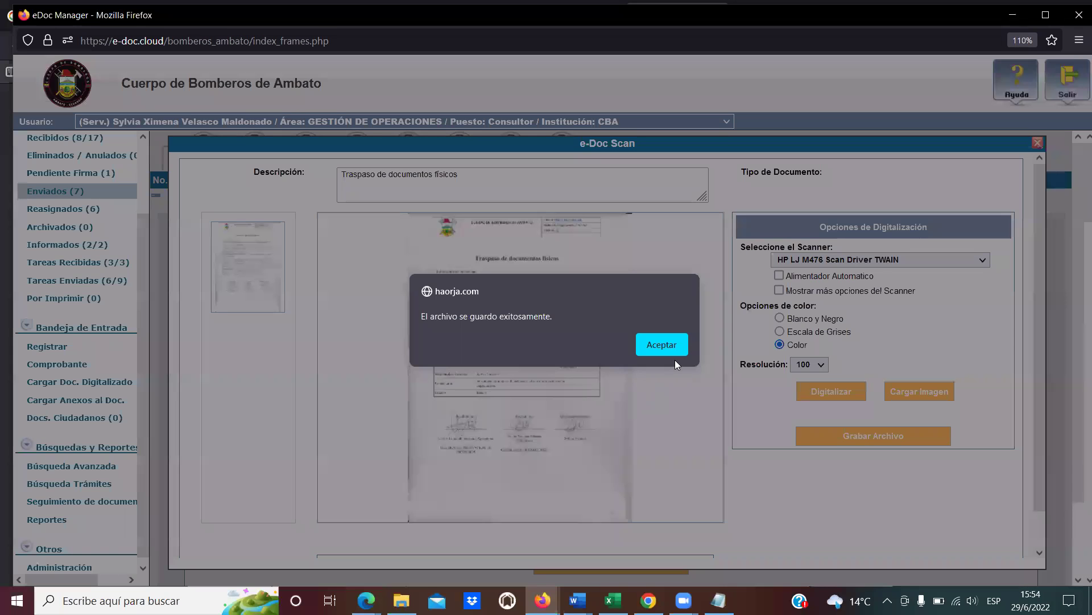
left_click(662, 345)
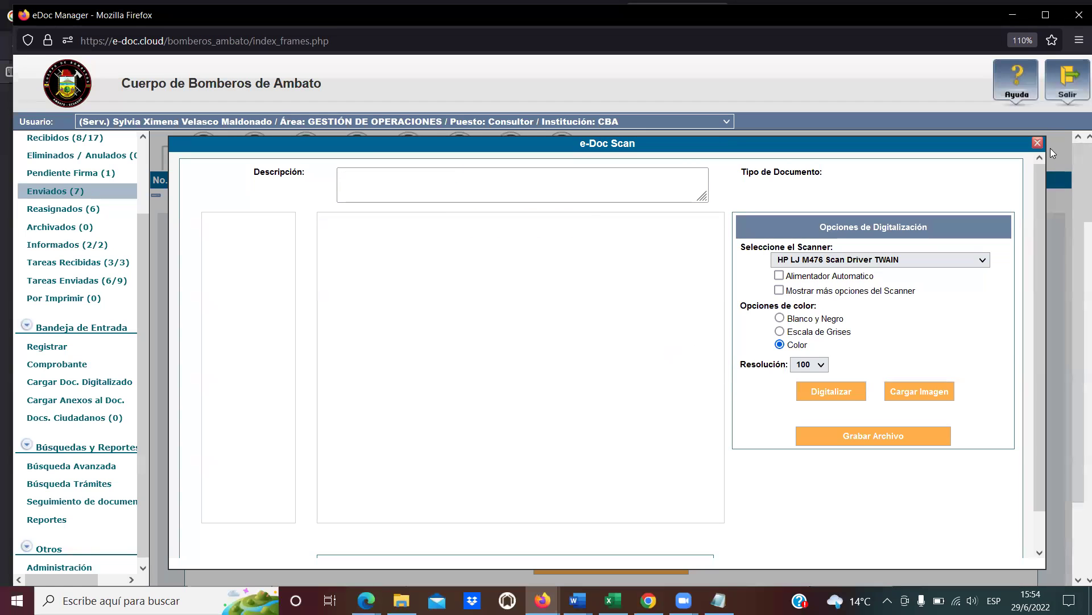
left_click(1038, 145)
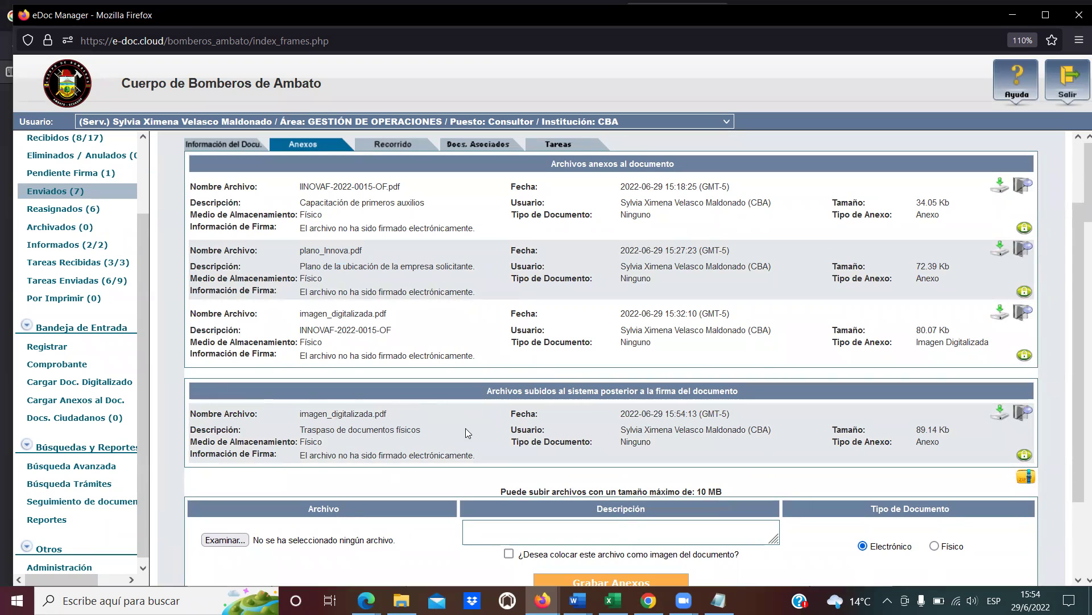
Preview the post-signature imagen_digitalizada.pdf annex, then return to Información del Documento.
left_click_drag(537, 392, 738, 398)
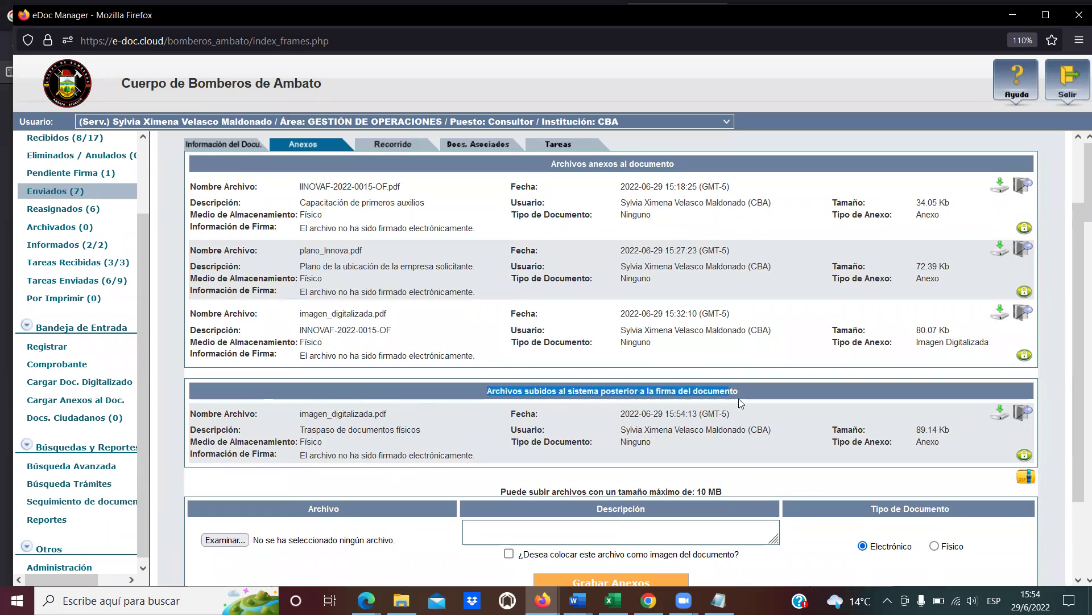
left_click(743, 394)
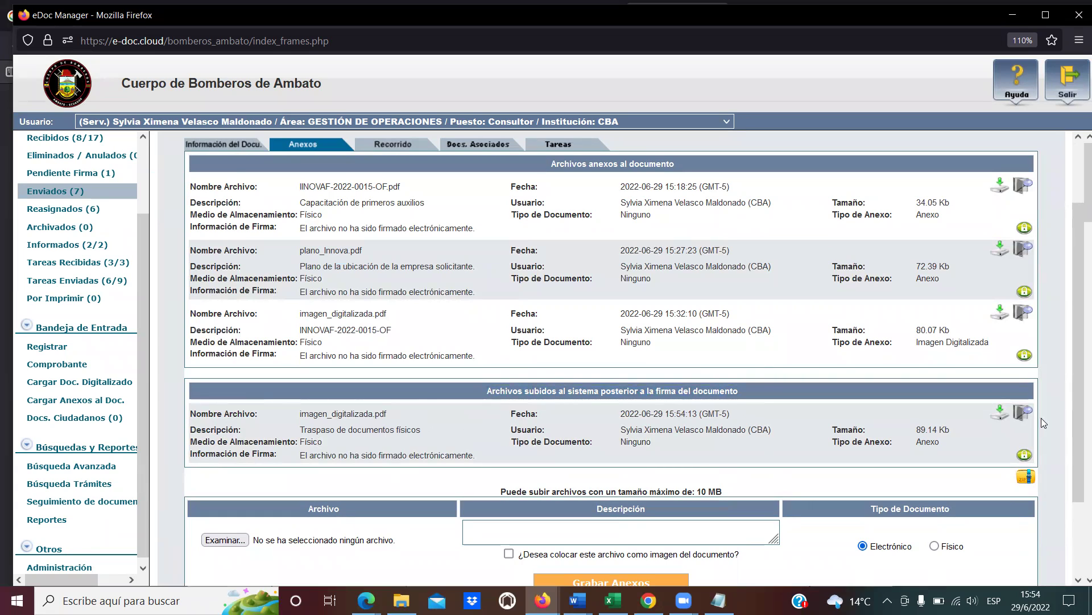
left_click(1024, 411)
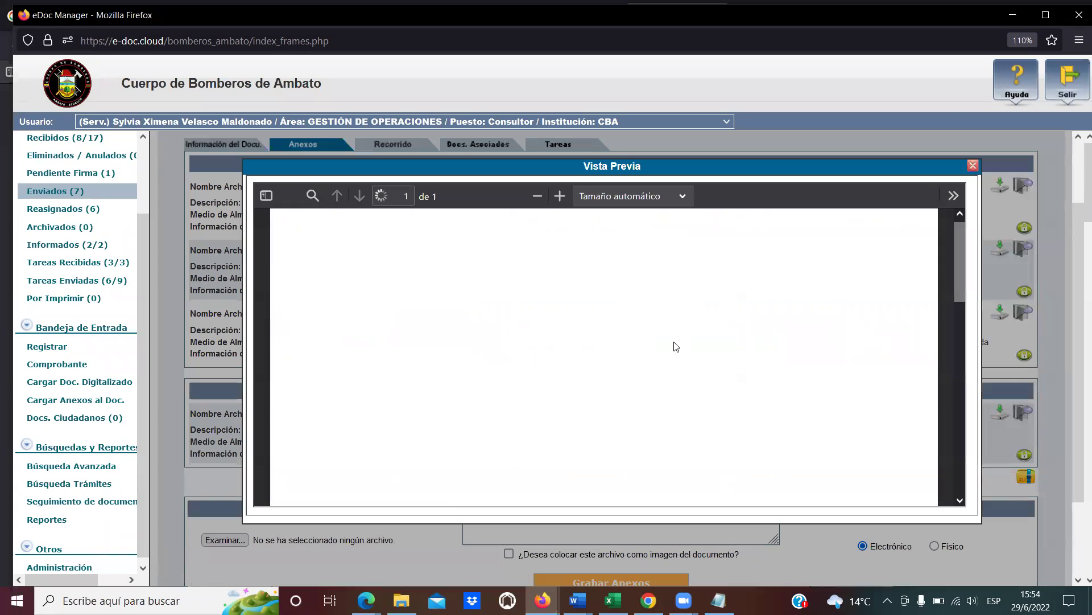
scroll(687, 379, "down", 10)
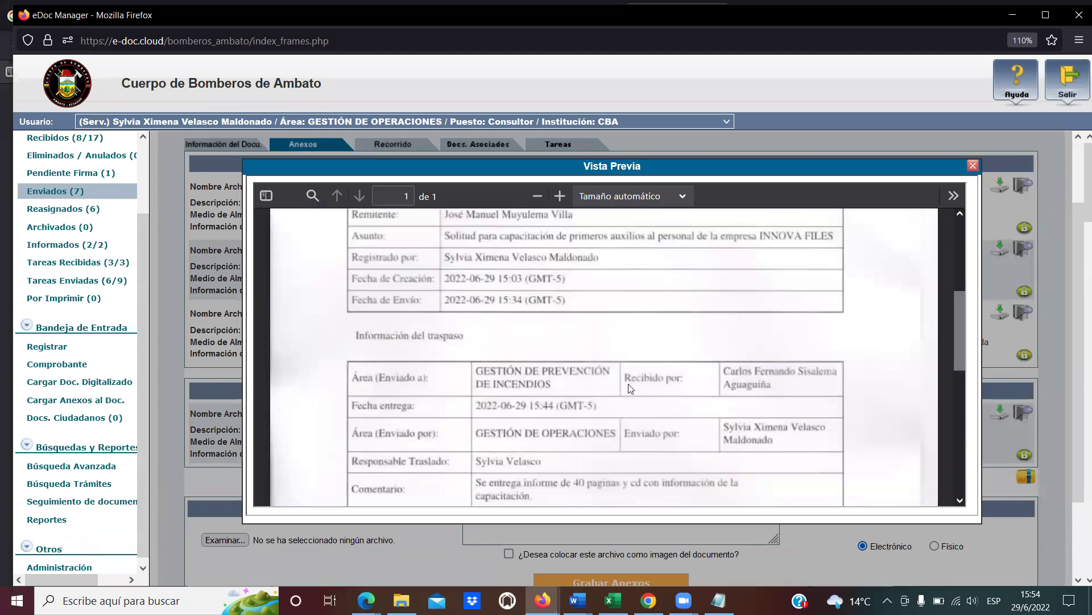
scroll(628, 387, "down", 3)
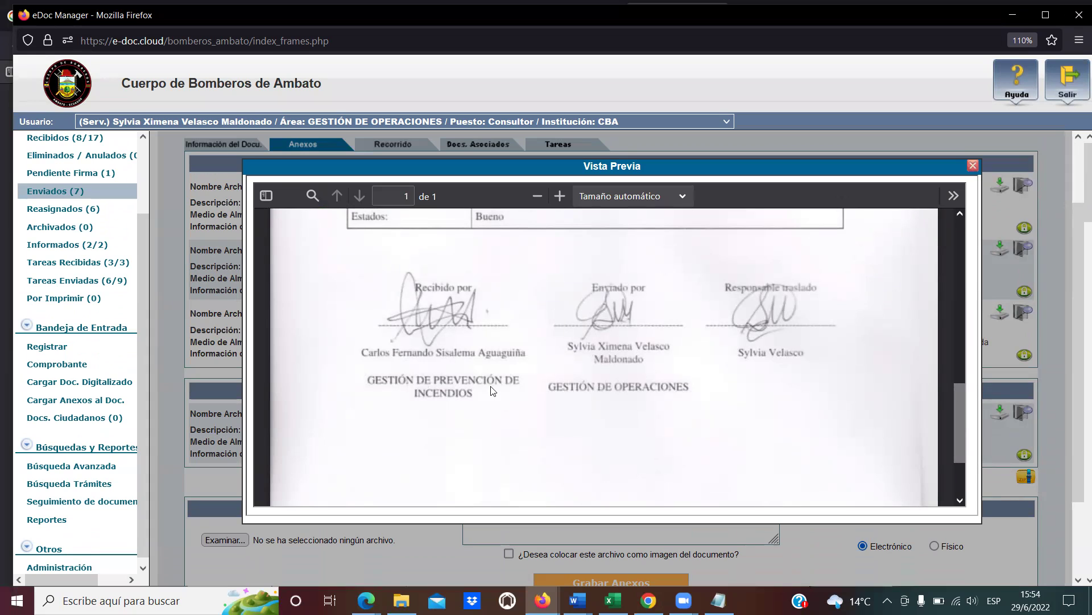
left_click(973, 167)
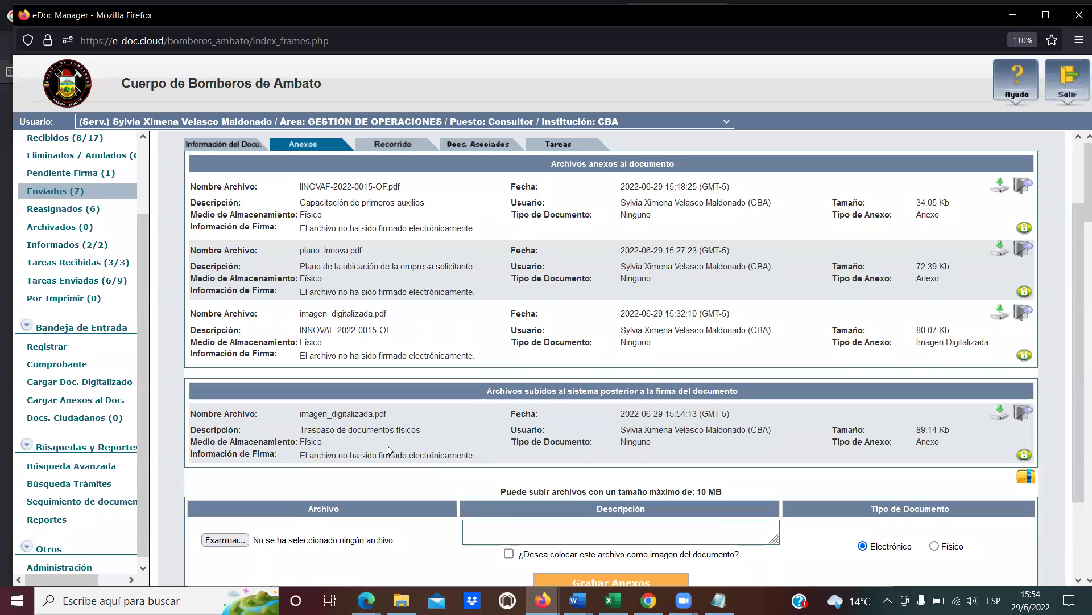
left_click(235, 146)
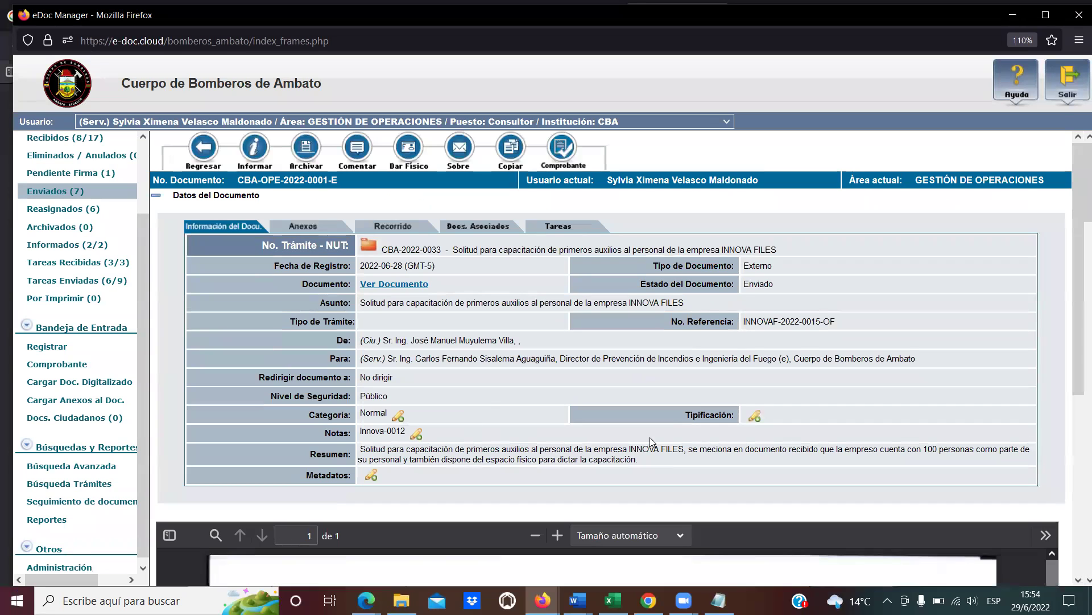
Log out and sign in as the GESTIÓN DE PREVENCIÓN DE INCENDIOS director using the saved ID.
left_click(1074, 91)
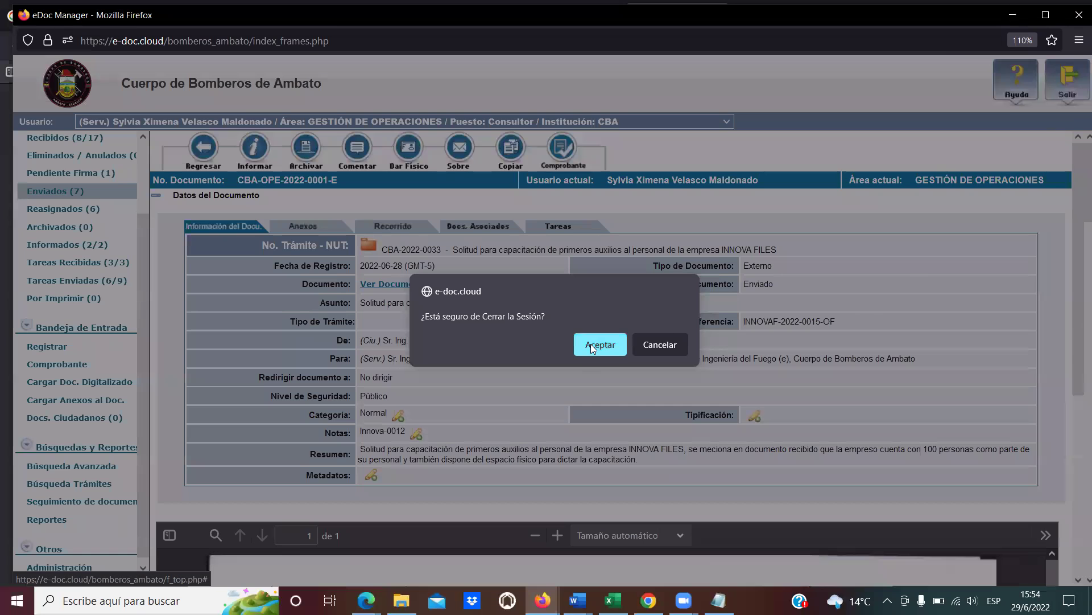
left_click(590, 344)
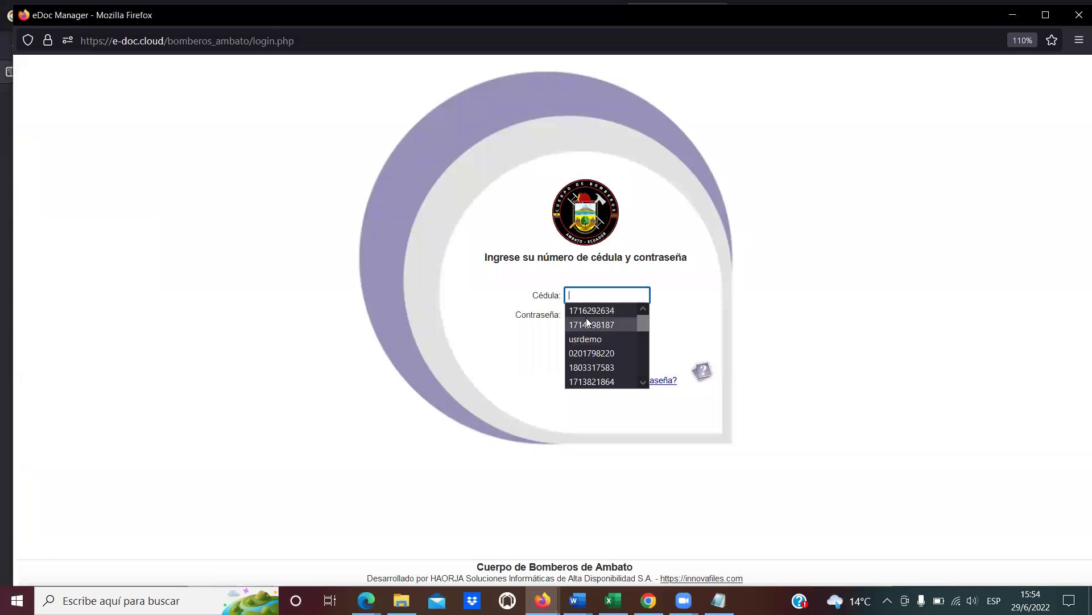
left_click(592, 352)
left_click(593, 316)
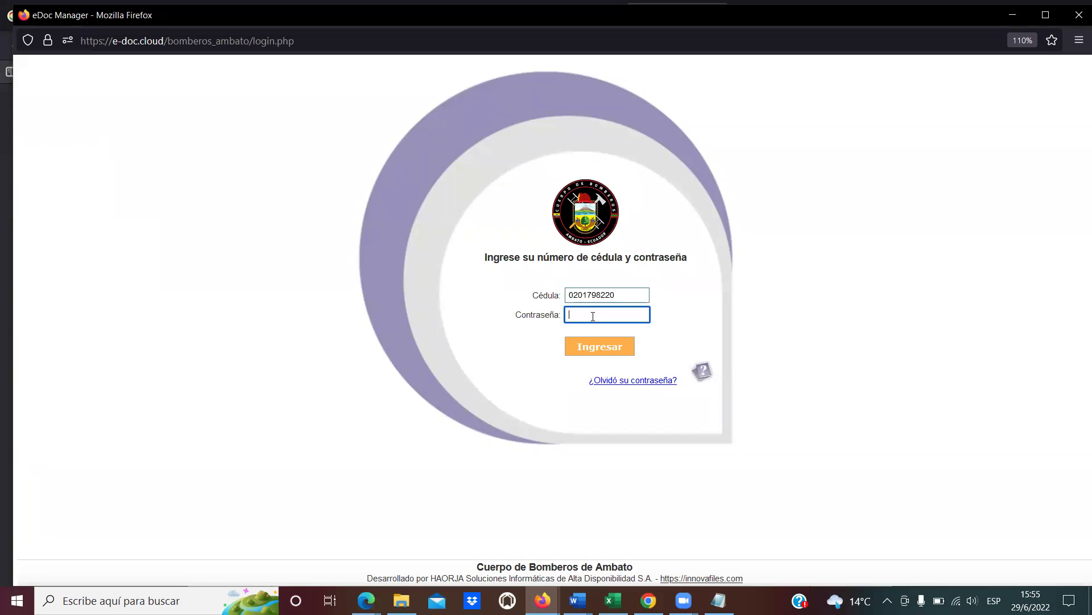
key("Return")
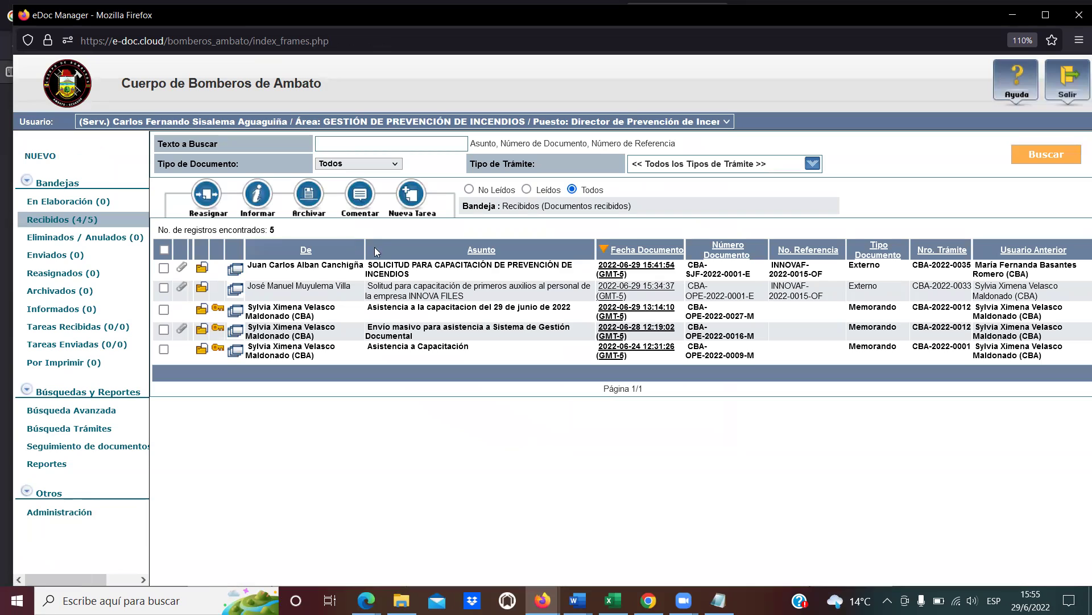
As recipient, open CBA-OPE-2022-0001-E from Recibidos and list its annexes.
left_click_drag(756, 278, 688, 263)
left_click(690, 263)
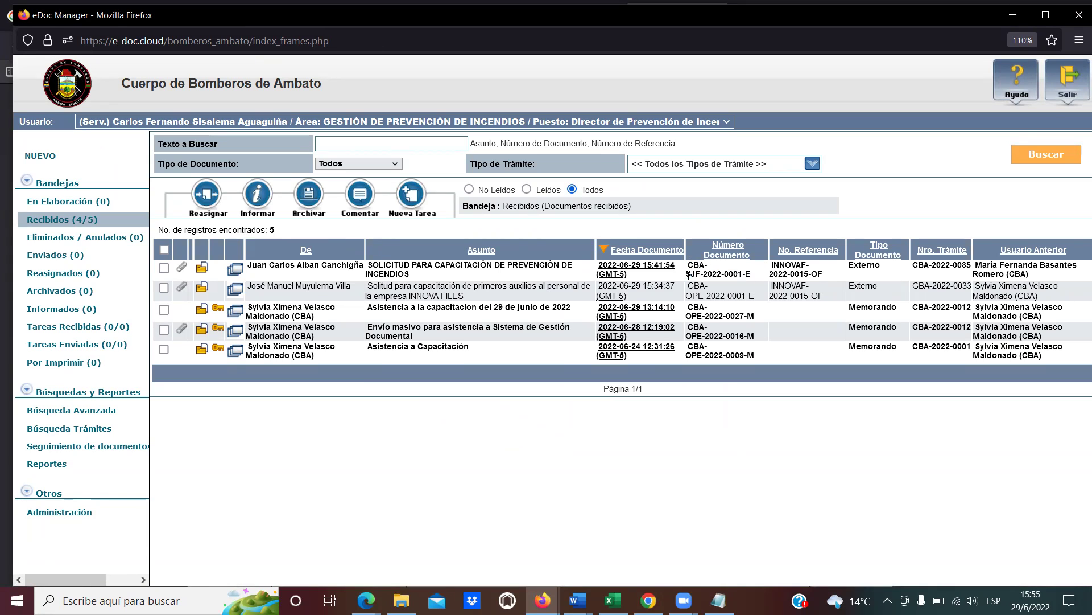
left_click(615, 290)
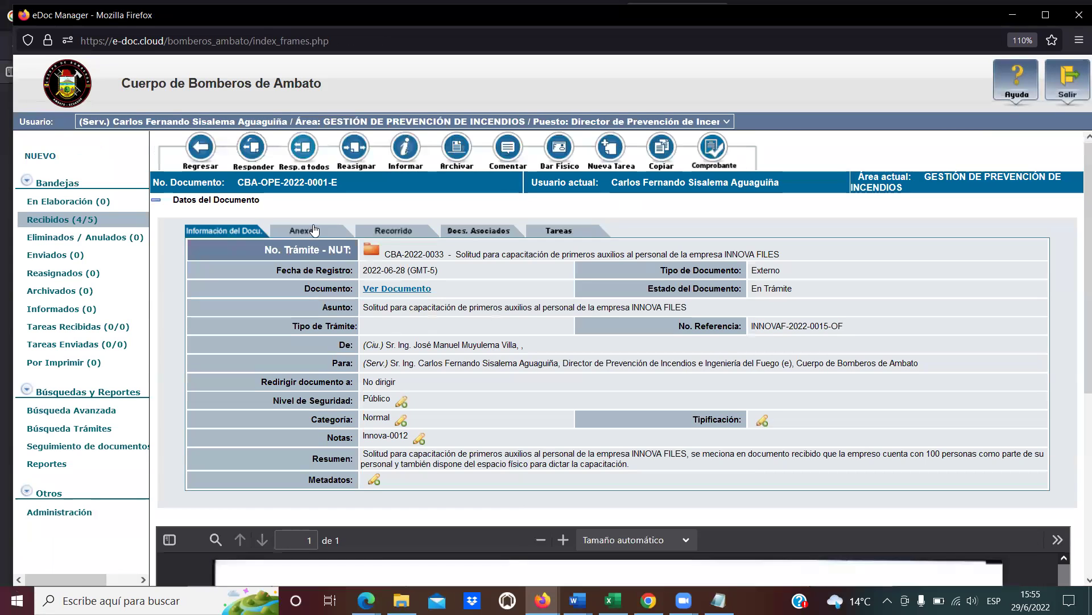
left_click(314, 230)
scroll(595, 385, "down", 2)
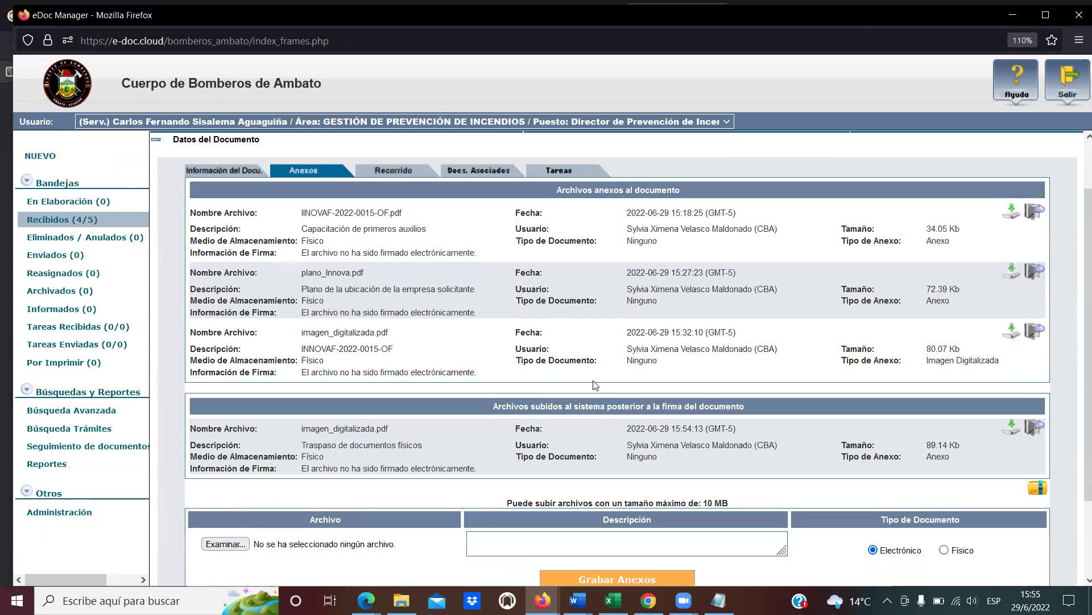
scroll(596, 385, "down", 3)
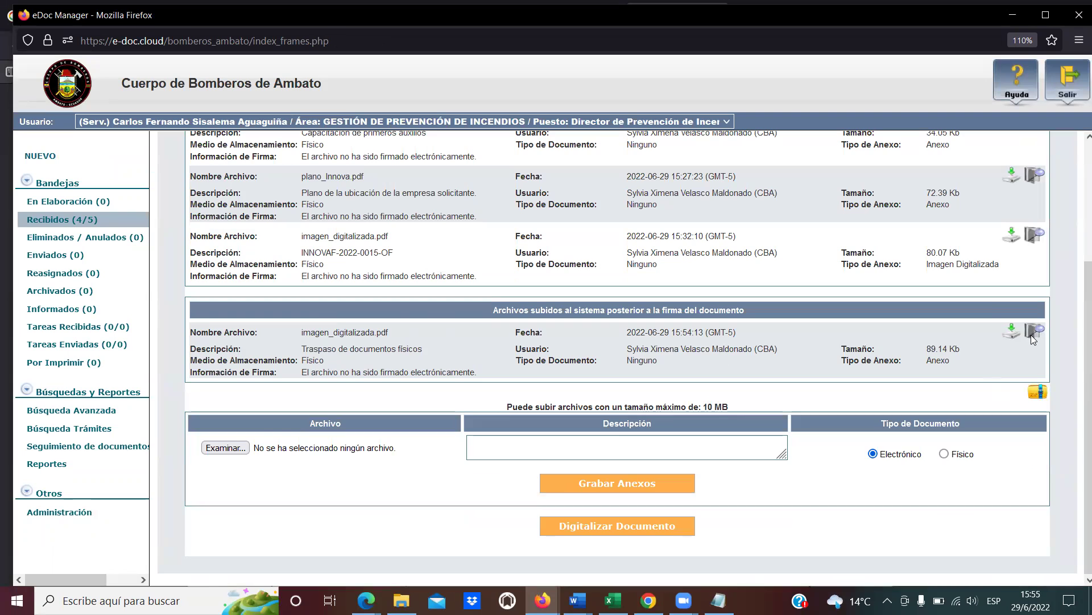
Review the post-signature transfer report annex, then return to the document's information.
left_click(1032, 333)
scroll(592, 357, "up", 1)
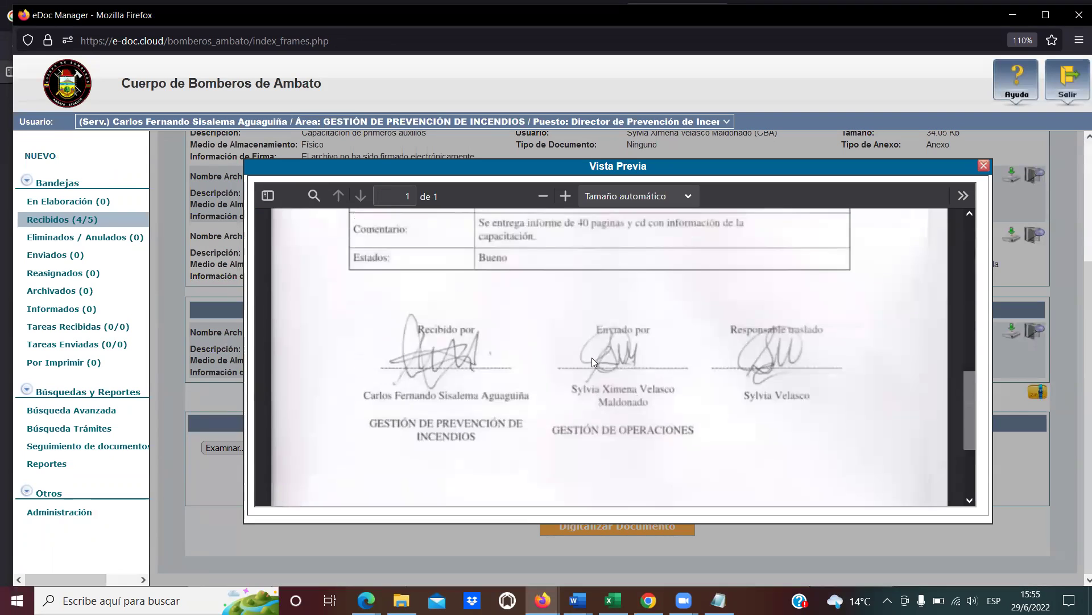
scroll(592, 357, "up", 10)
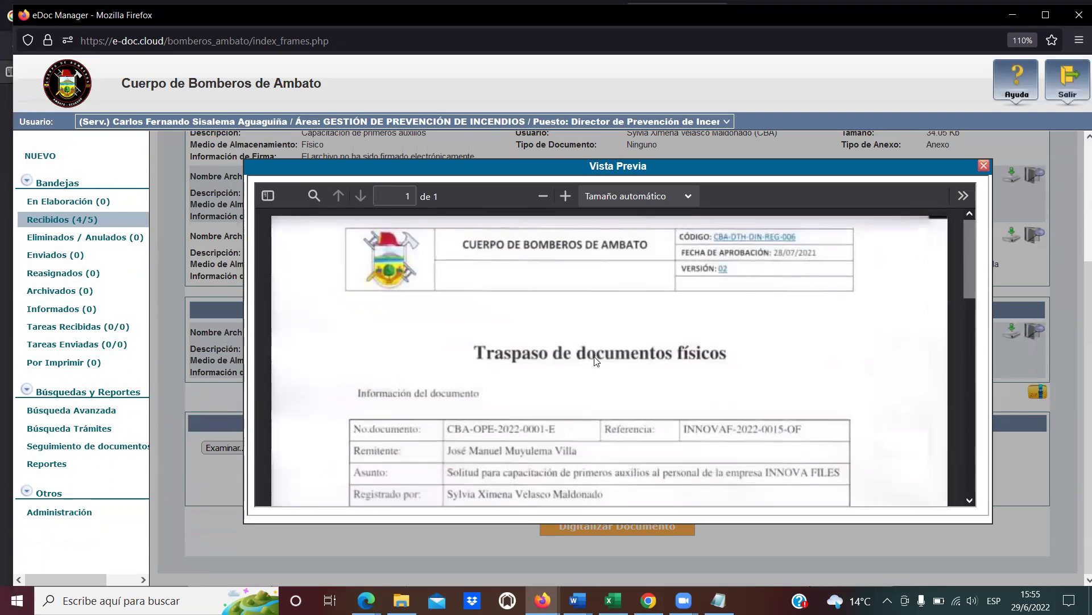
scroll(596, 360, "down", 10)
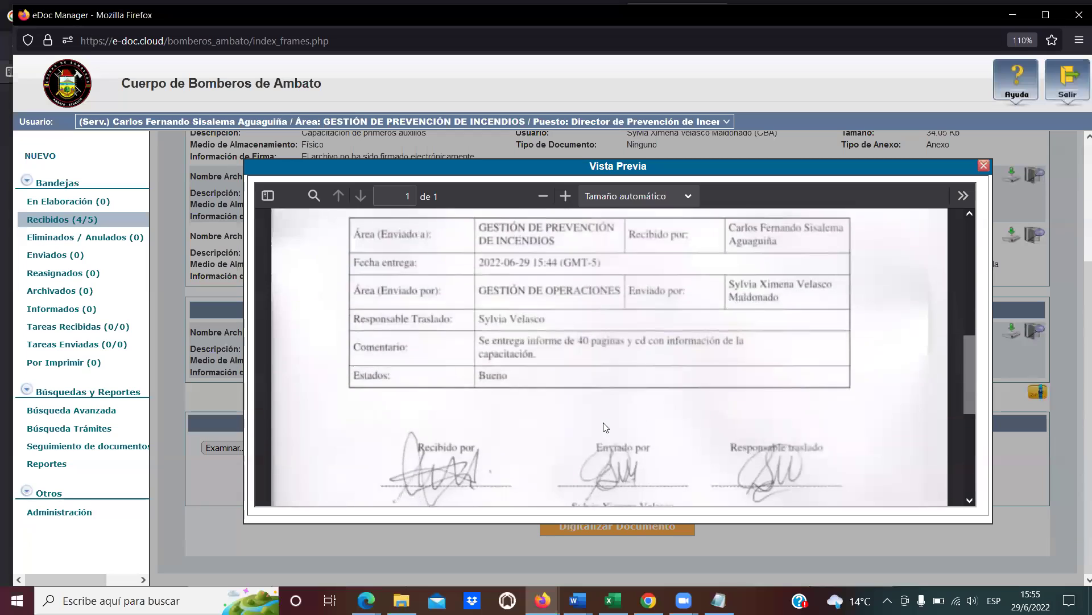
scroll(604, 425, "down", 3)
scroll(614, 420, "up", 2)
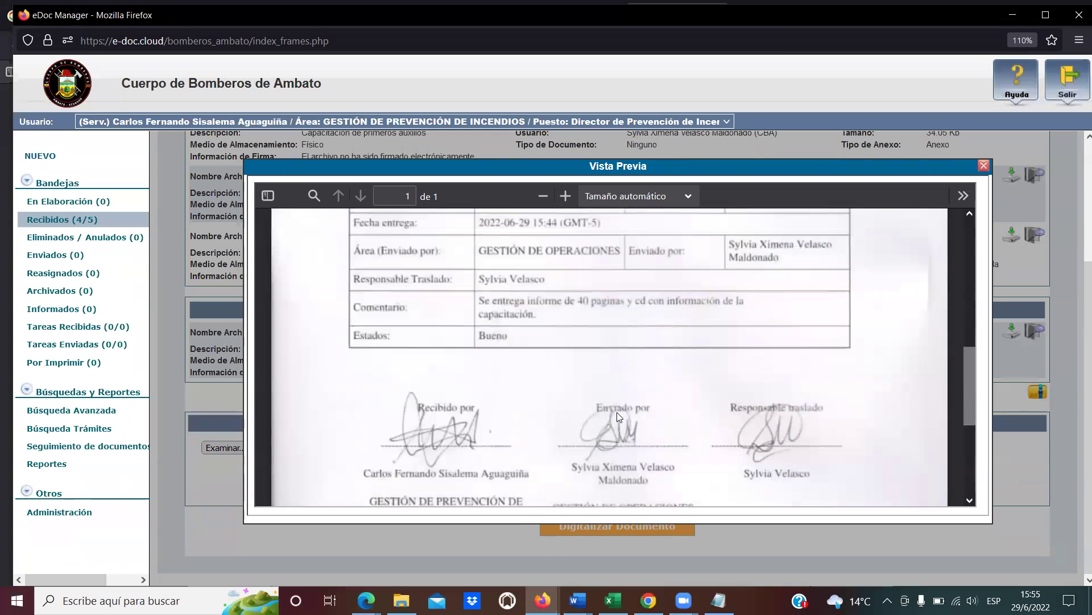
scroll(617, 411, "up", 12)
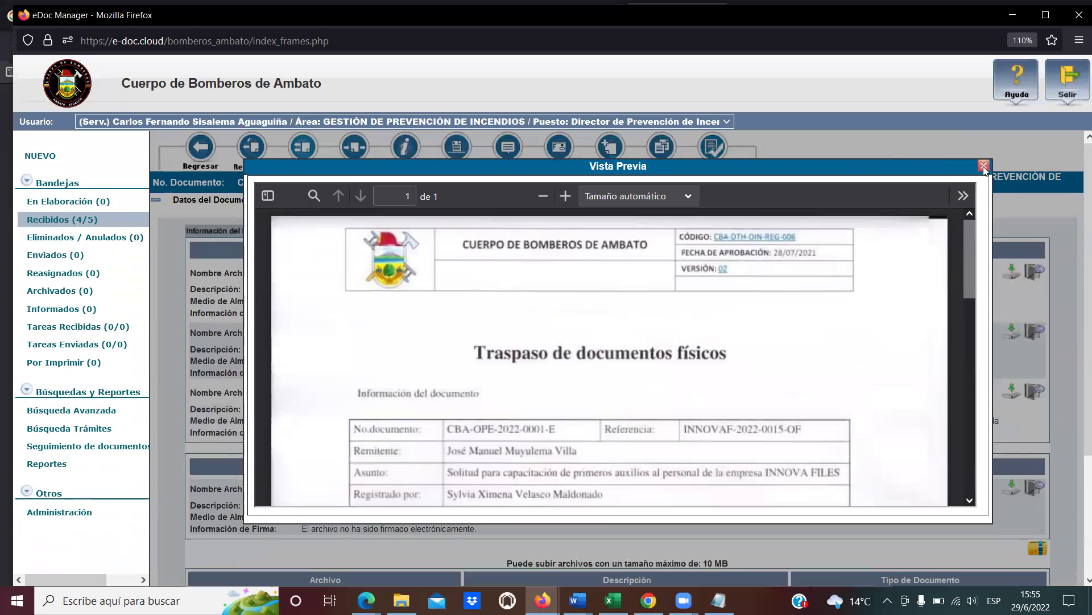
left_click(985, 167)
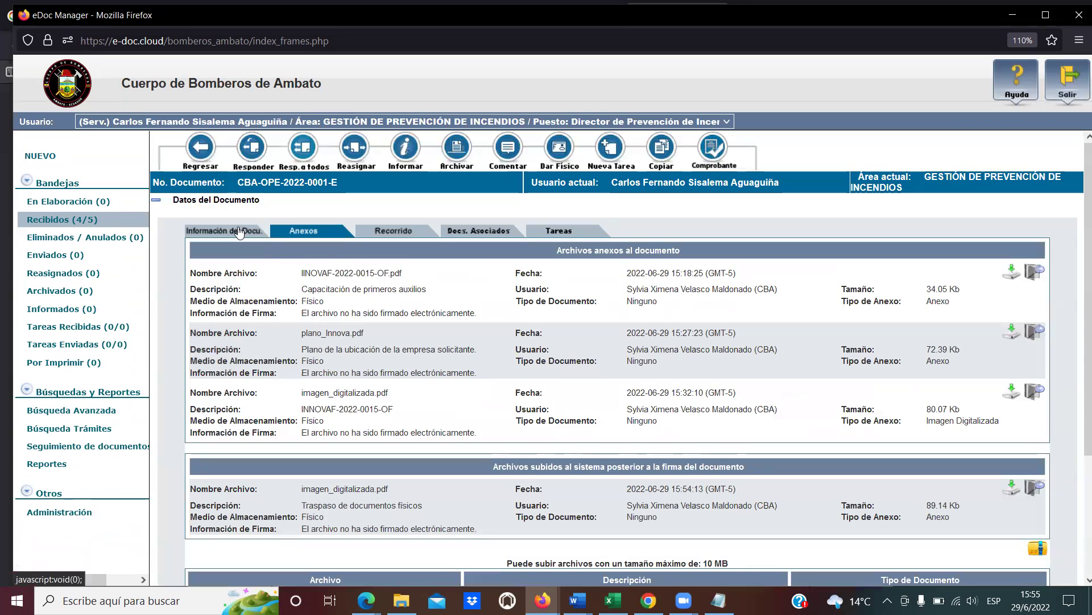
left_click(239, 232)
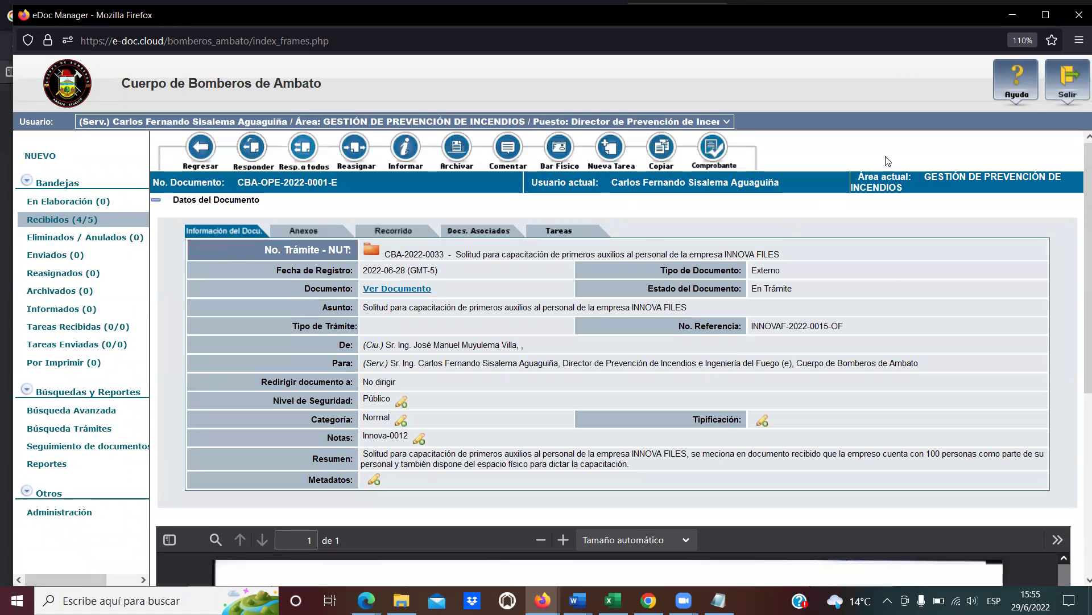
Log out and sign back in as the GESTIÓN DE OPERACIONES consultant with the saved ID.
left_click(1056, 86)
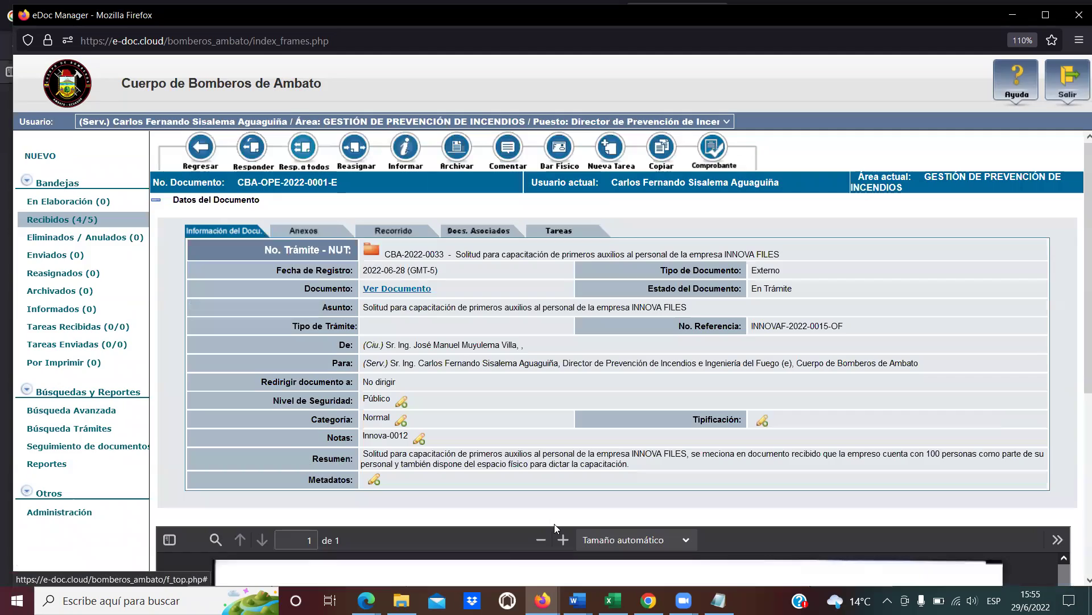
left_click(595, 311)
left_click(600, 316)
Log in as the sender and open Cargar Doc. Digitalizado from the Bandeja de Entrada menu.
key("Return")
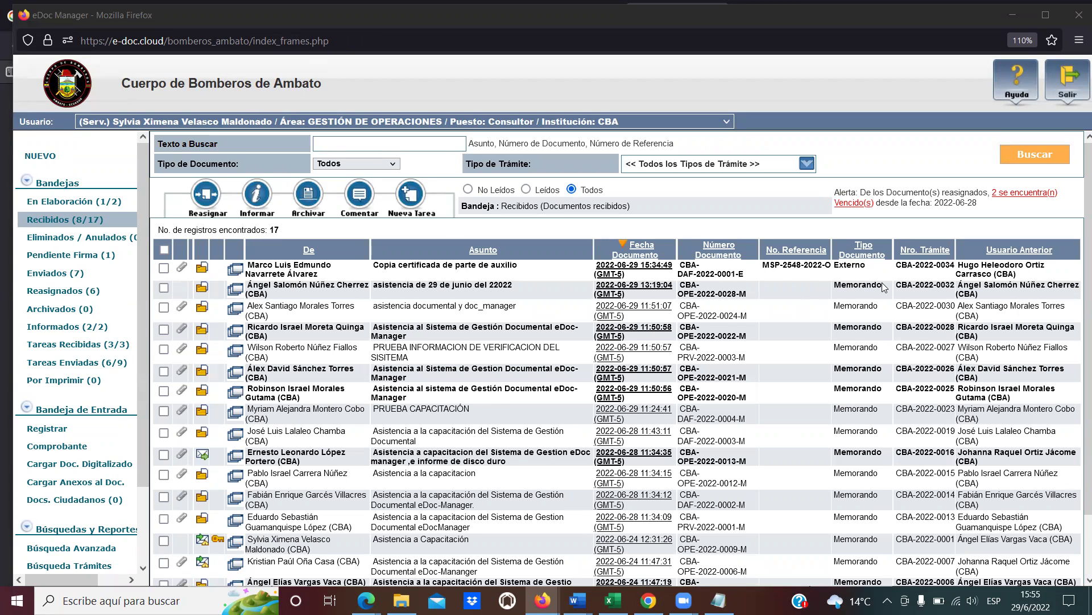
scroll(331, 382, "down", 3)
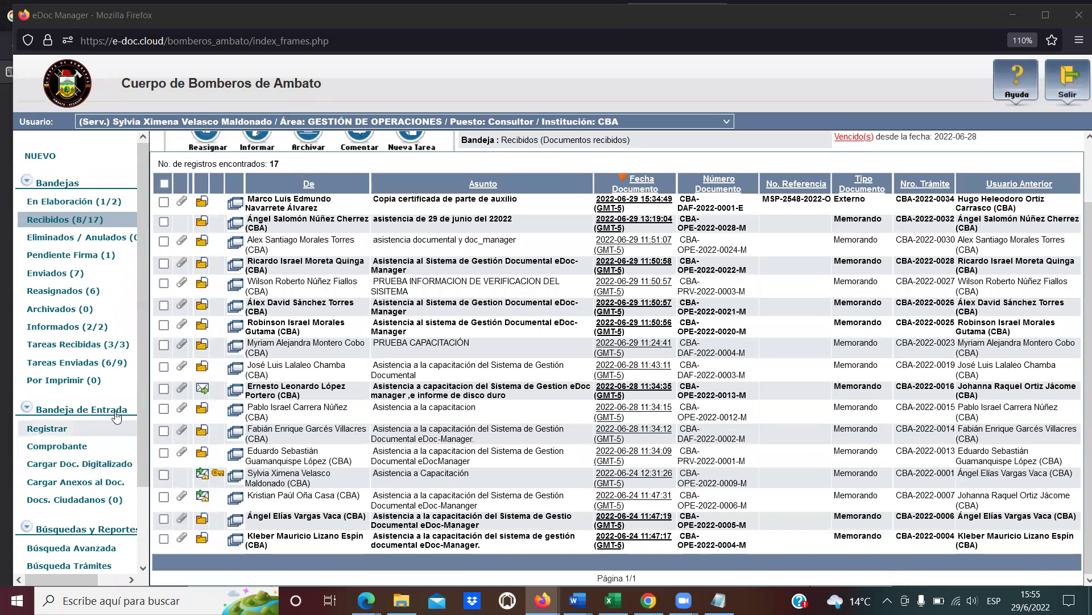
left_click(49, 470)
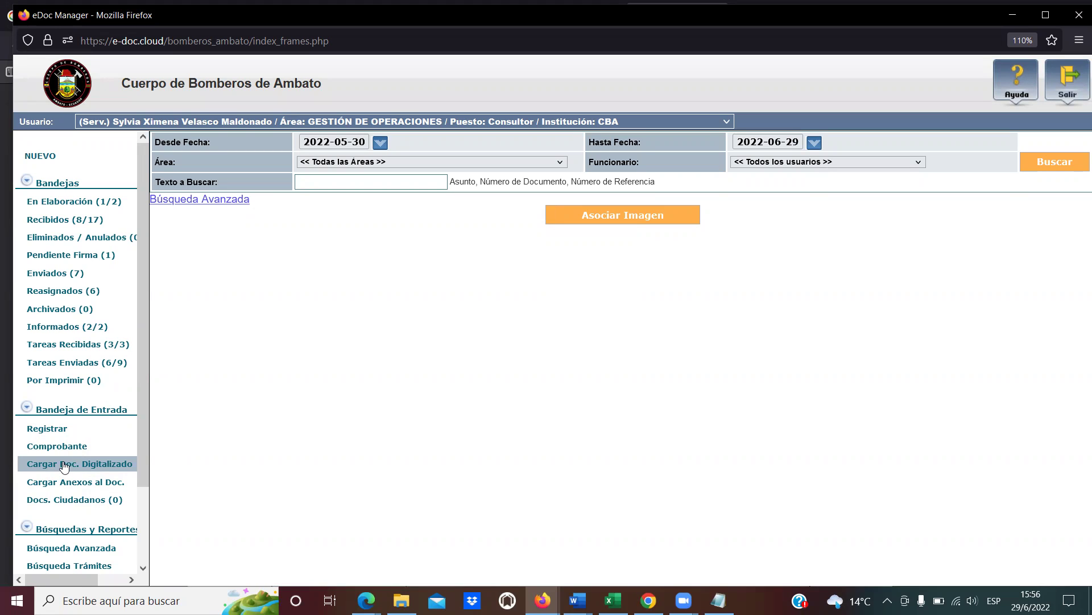
Dismiss the no-document warning and list documents dated 2022-05-30 to 2022-06-29, reviewing both result pages.
left_click(624, 216)
left_click(663, 344)
left_click(1052, 163)
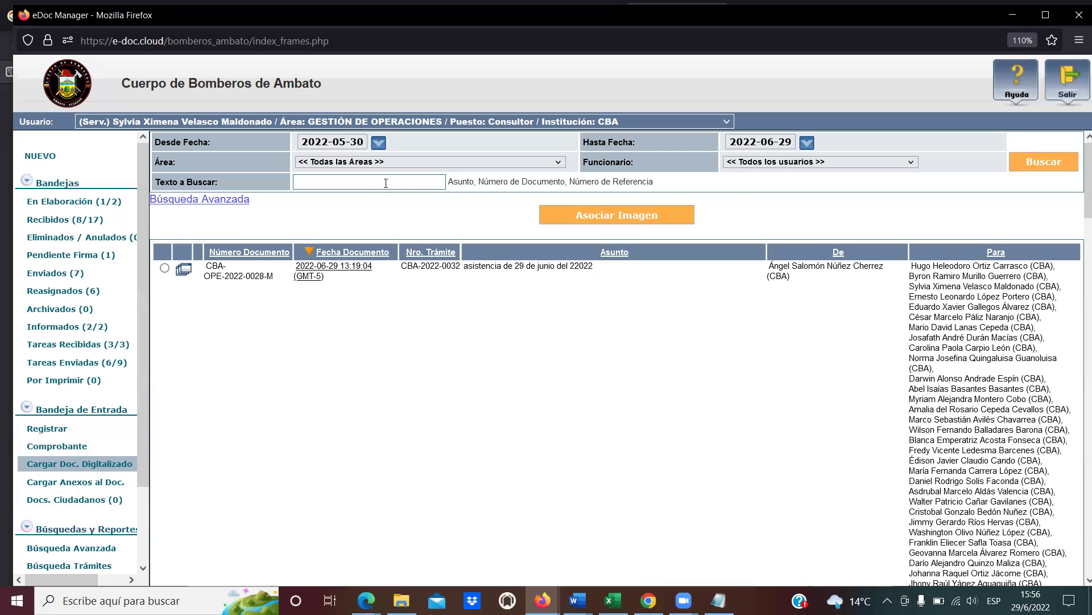
scroll(655, 379, "down", 20)
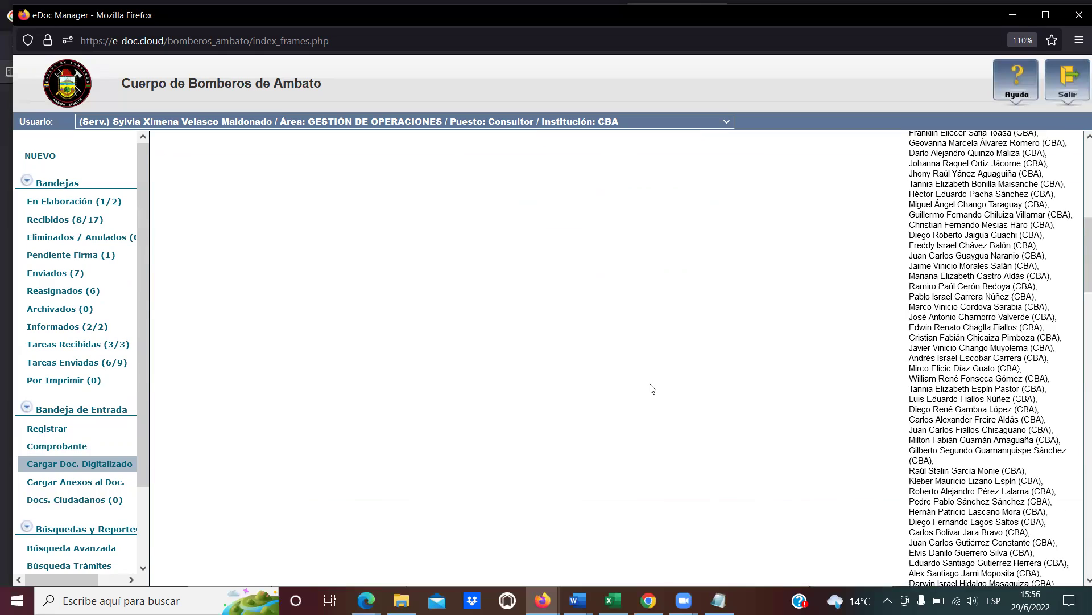
scroll(652, 388, "down", 10)
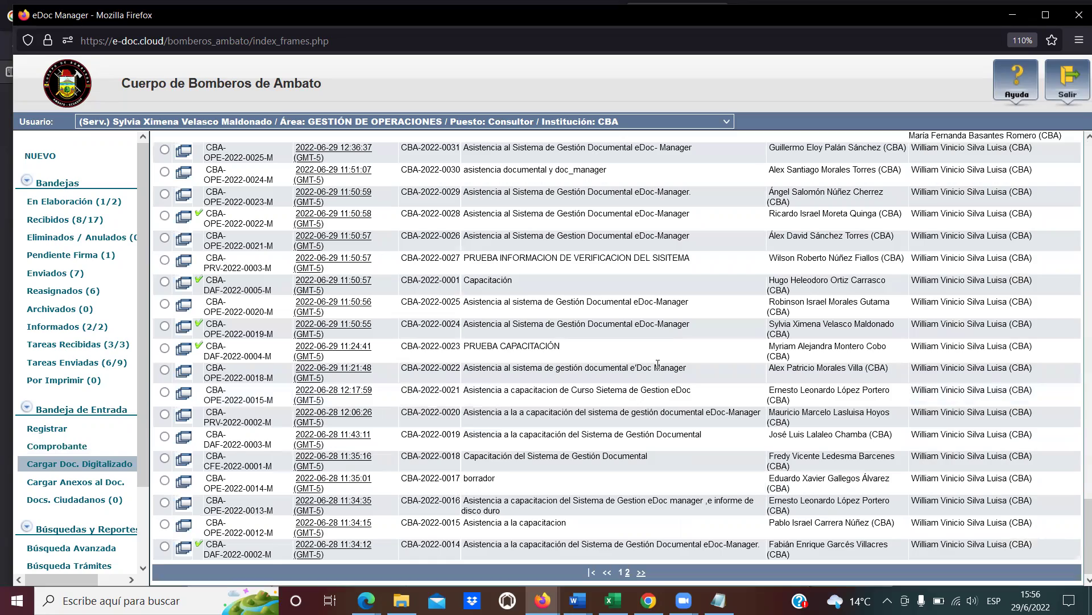
scroll(506, 394, "up", 1)
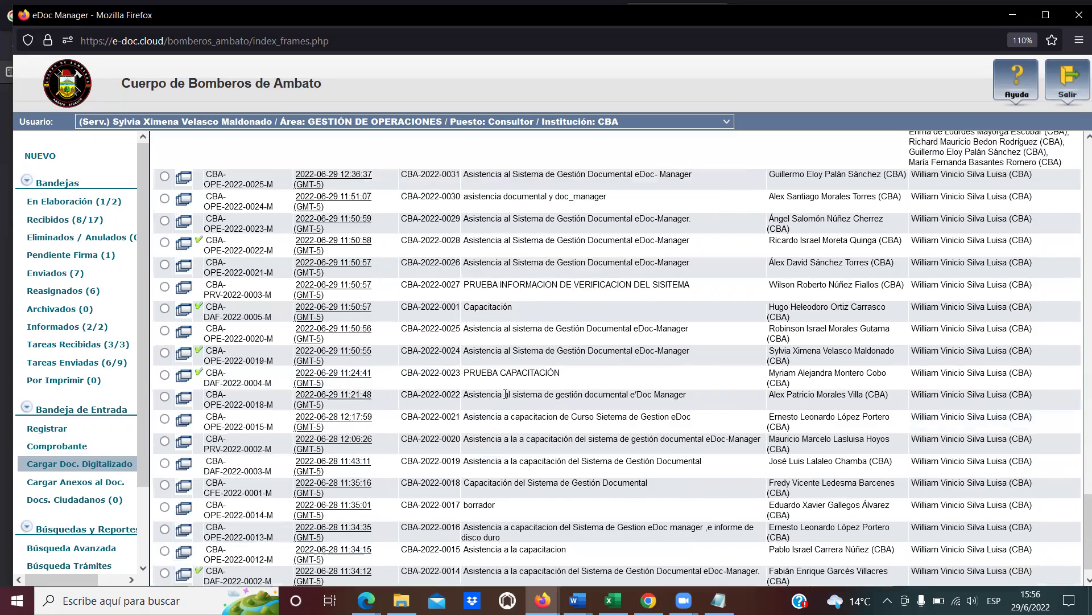
scroll(506, 393, "up", 15)
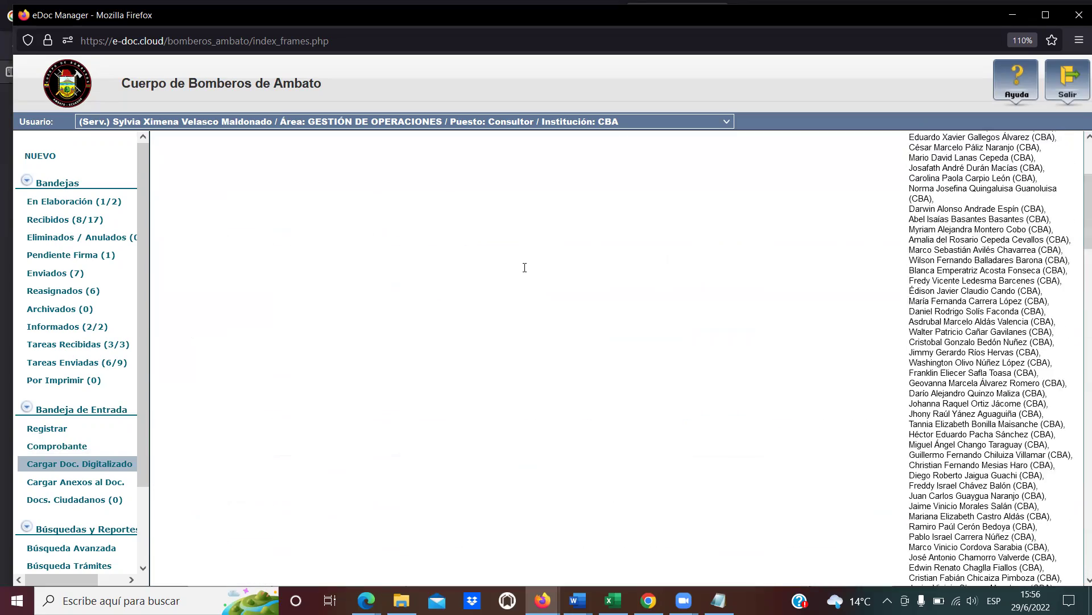
scroll(525, 268, "up", 6)
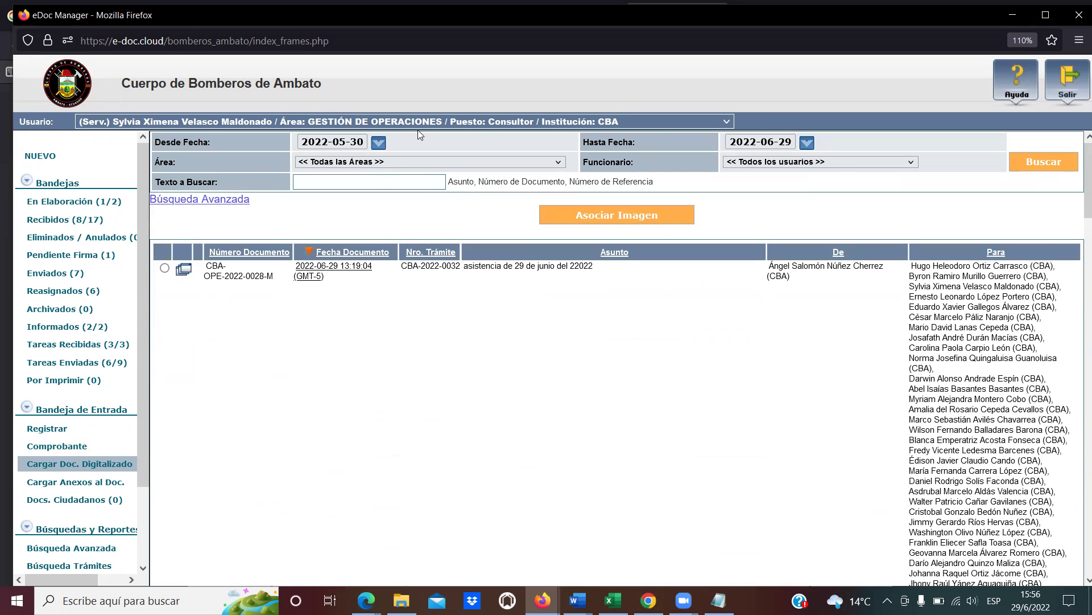
Set the start date to 2022-06-29 using the calendar.
left_click(796, 145)
left_click(378, 142)
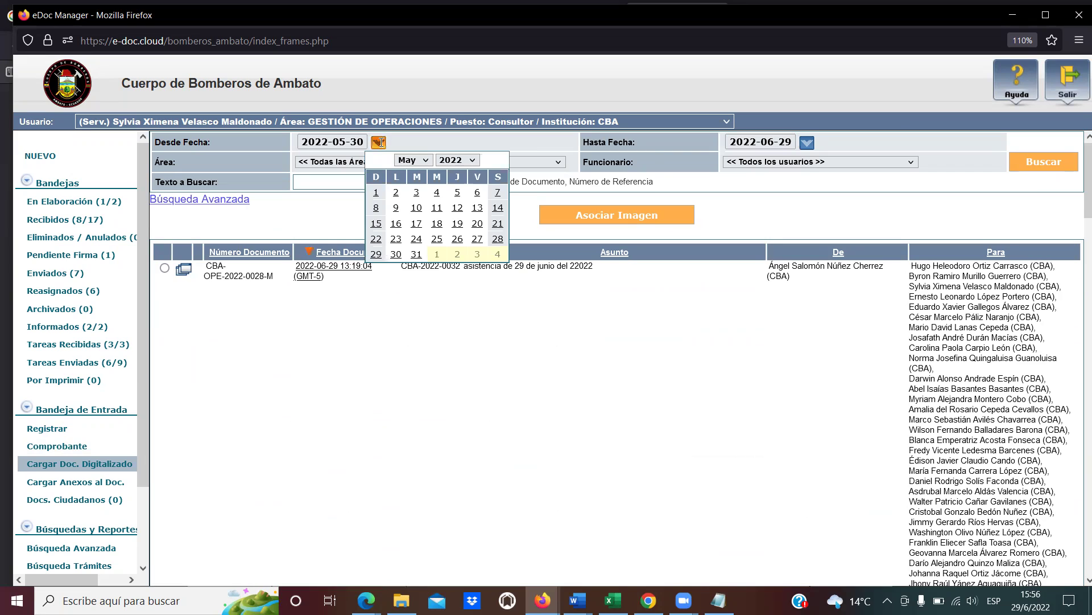
left_click(424, 160)
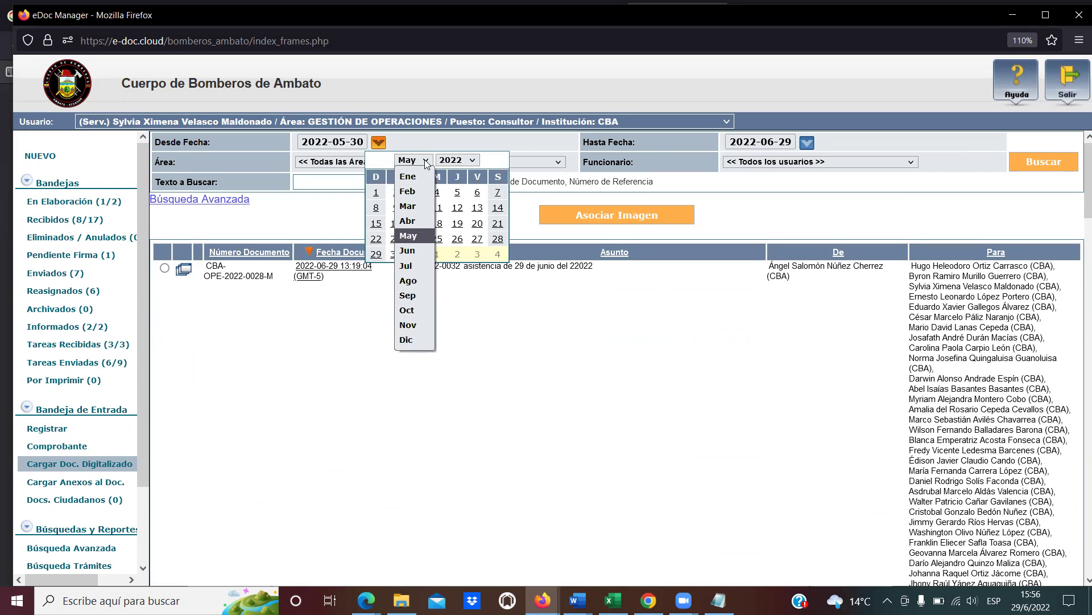
left_click(416, 255)
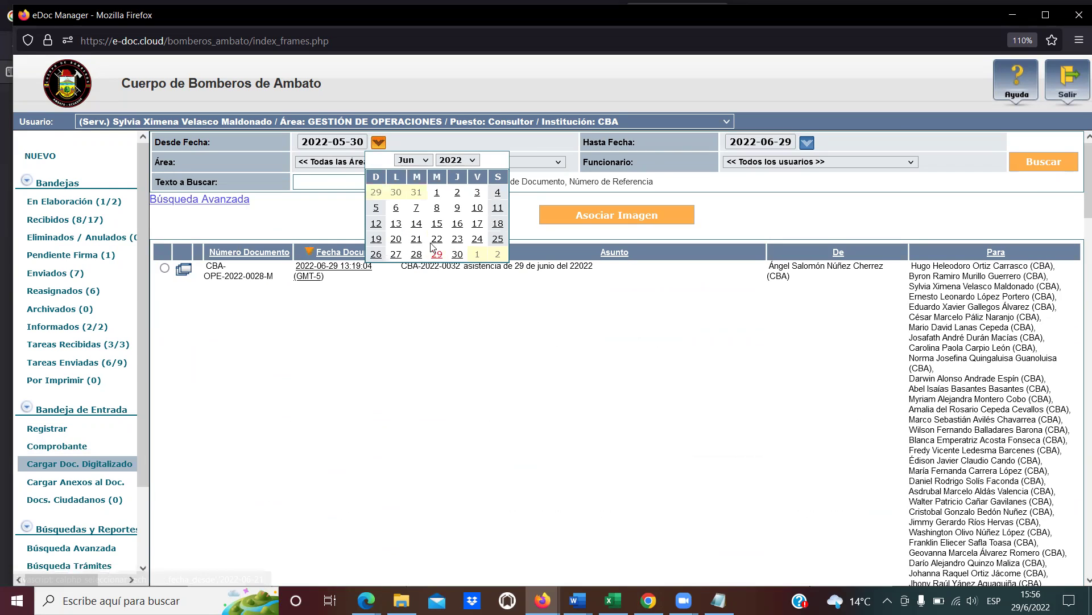
left_click(437, 256)
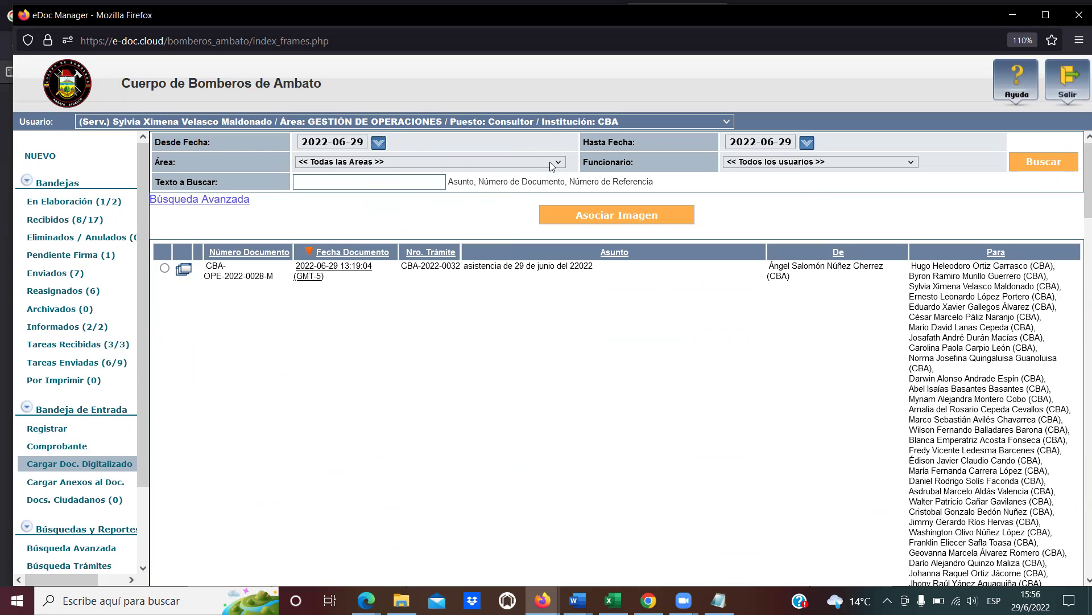
Filter by the GESTIÓN DE OPERACIONES area and one inactive staff member, then search.
left_click(561, 164)
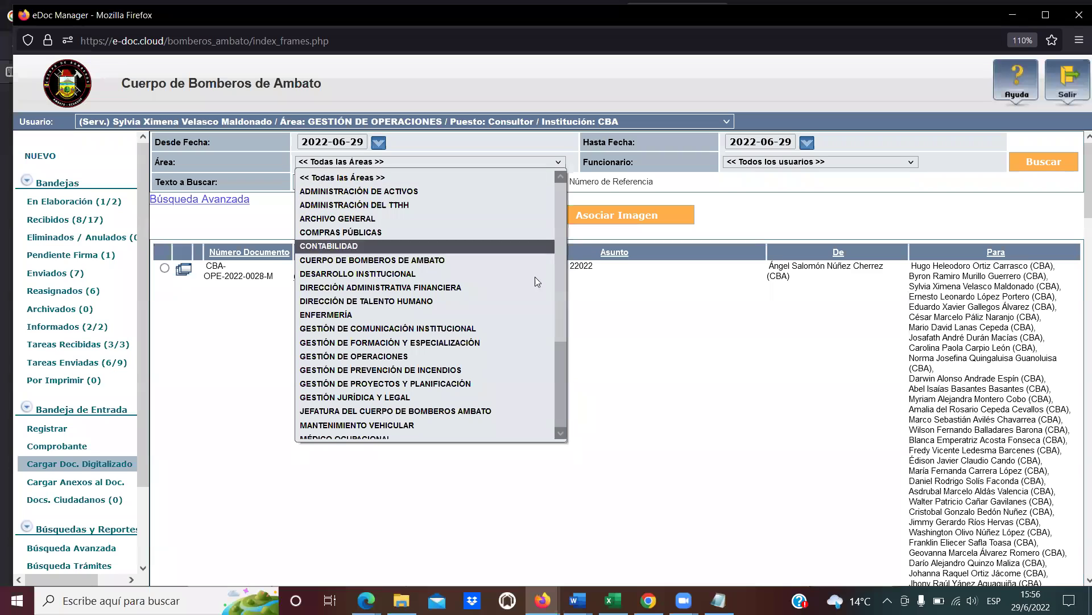
left_click(517, 357)
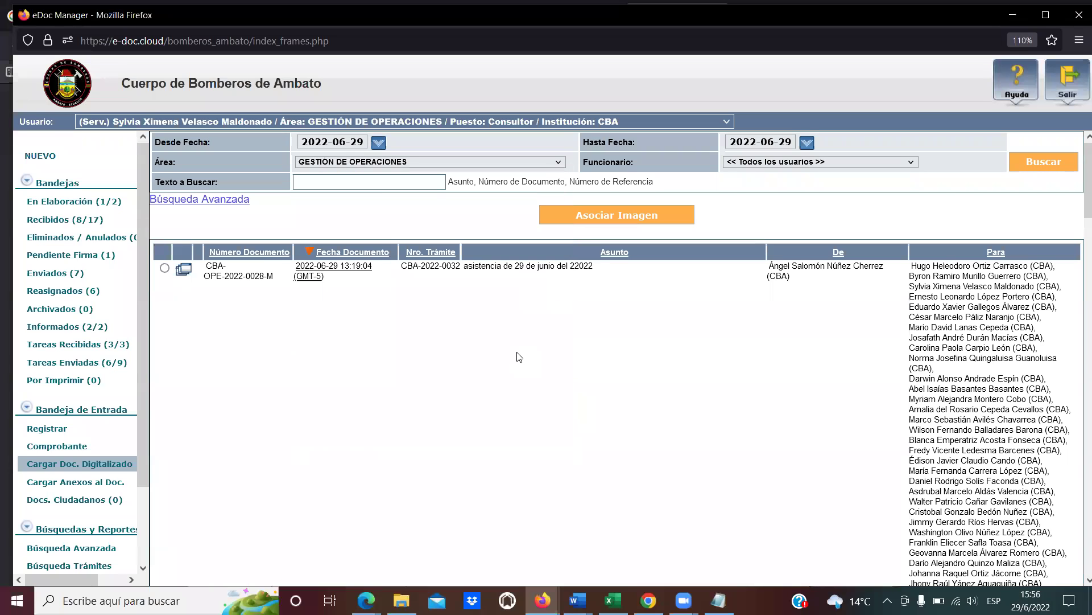
left_click(910, 163)
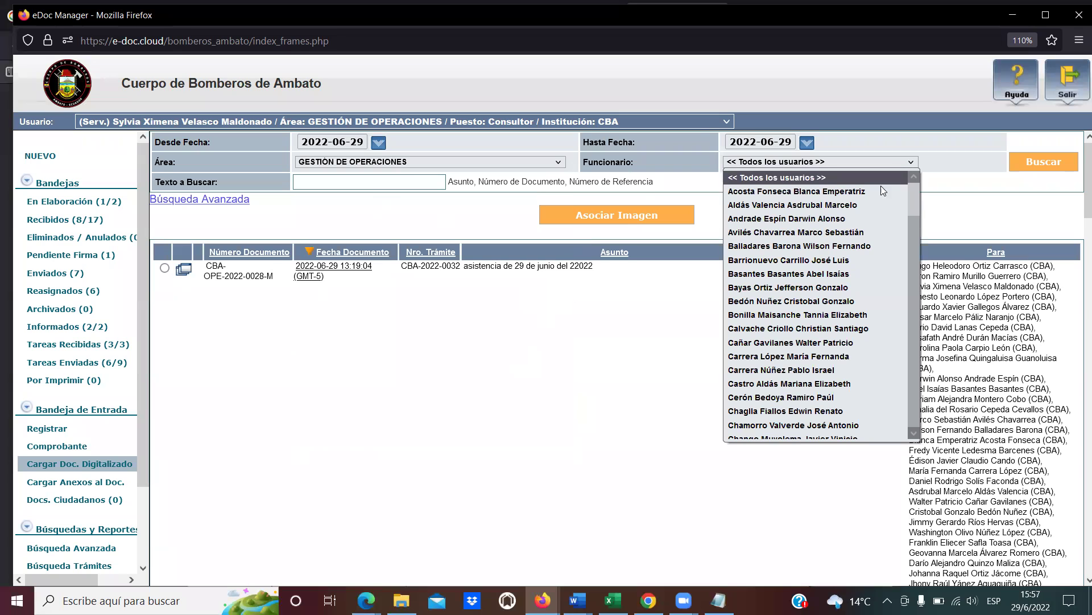
scroll(851, 281, "down", 15)
scroll(852, 283, "down", 15)
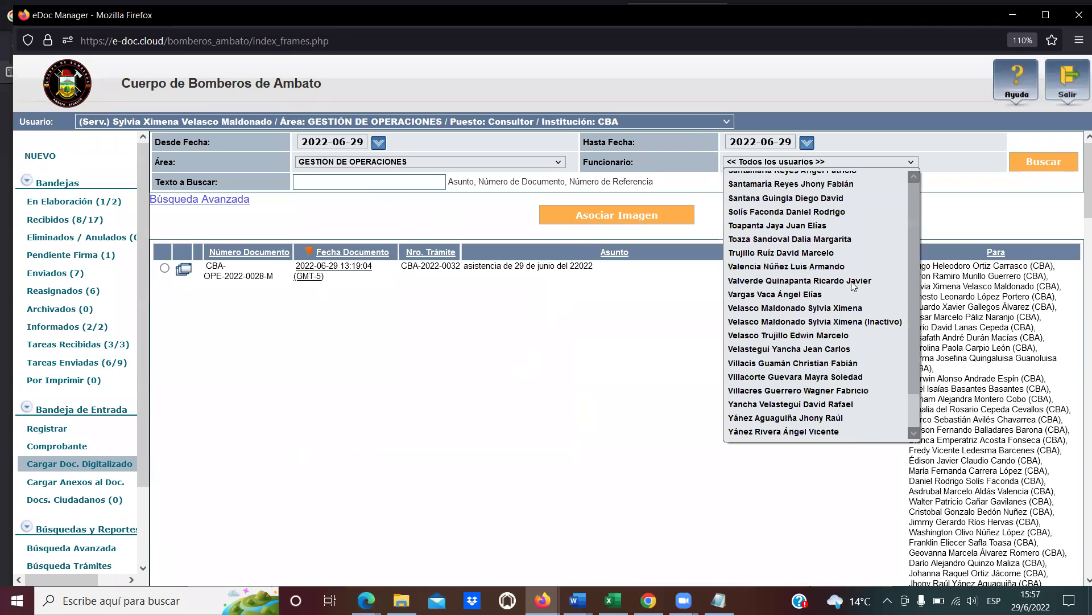
left_click(783, 322)
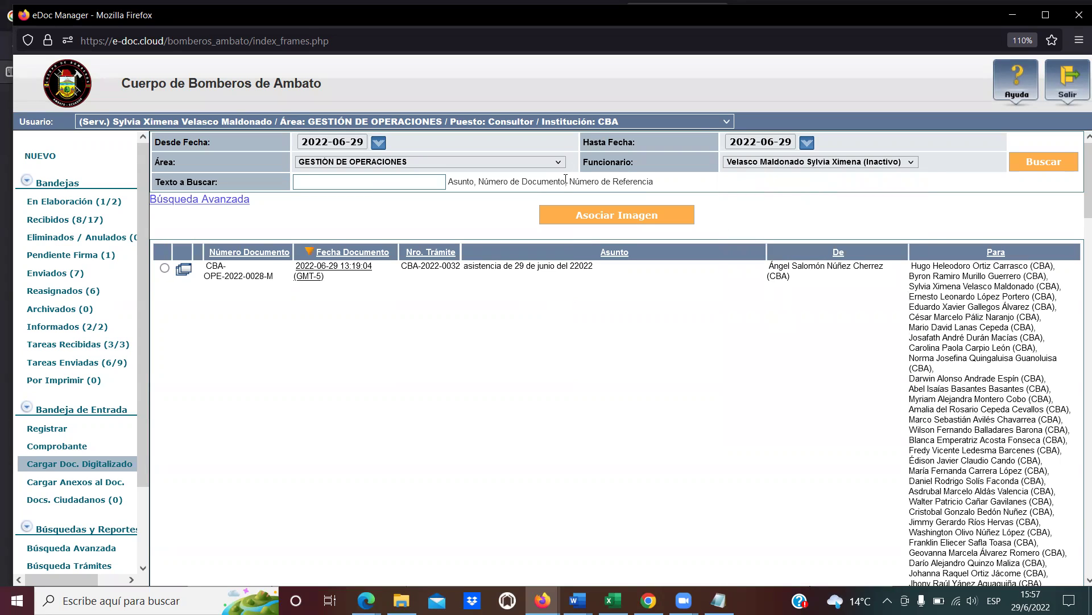
left_click(392, 178)
left_click(1040, 164)
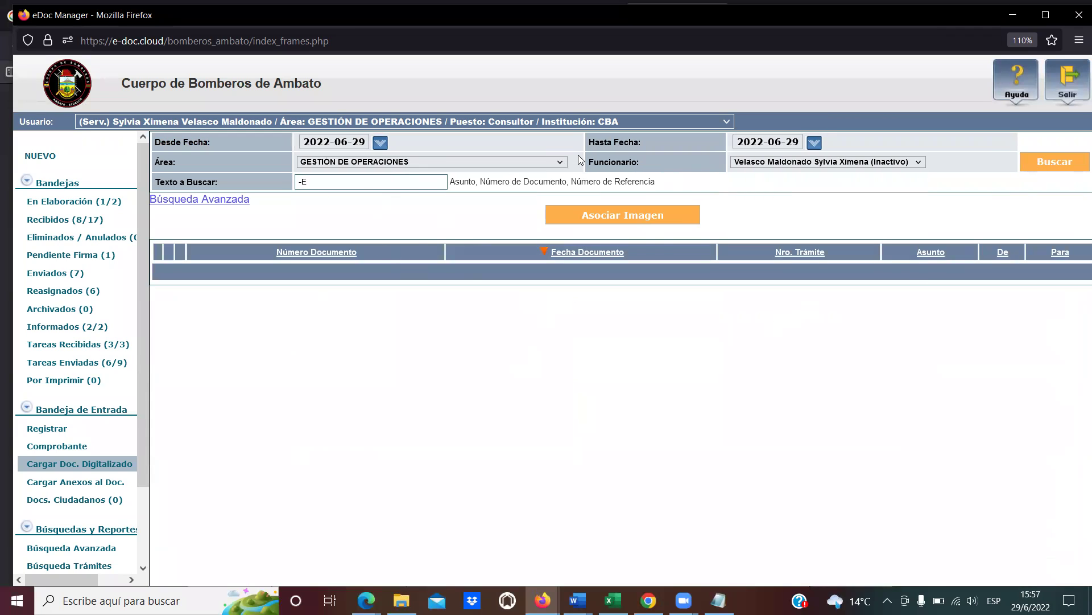
Rerun the search, which finds no documents, and reopen the staff and area lists.
left_click(353, 180)
left_click(1057, 161)
left_click(829, 163)
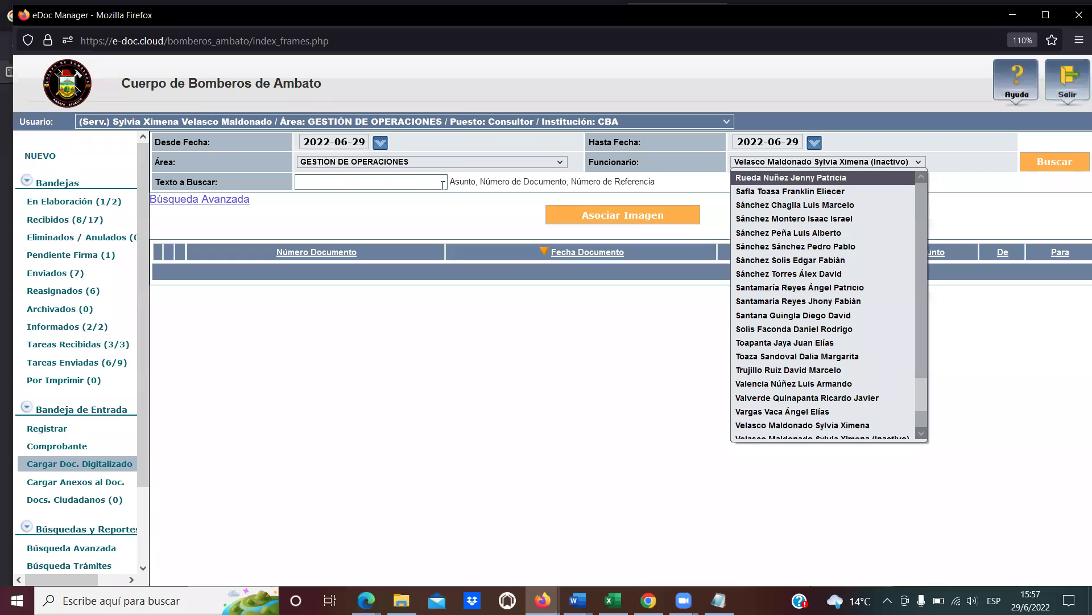
left_click(462, 160)
left_click(462, 161)
scroll(469, 236, "down", 2)
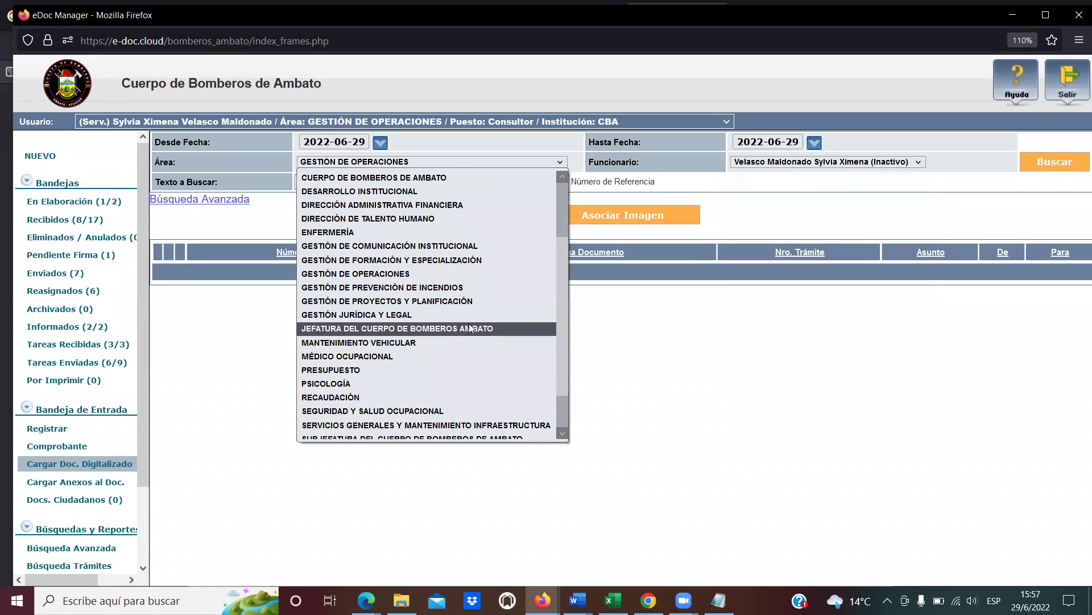
Filter by GESTIÓN DE PREVENCIÓN DE INCENDIOS and one of its staff members, then search.
left_click(473, 290)
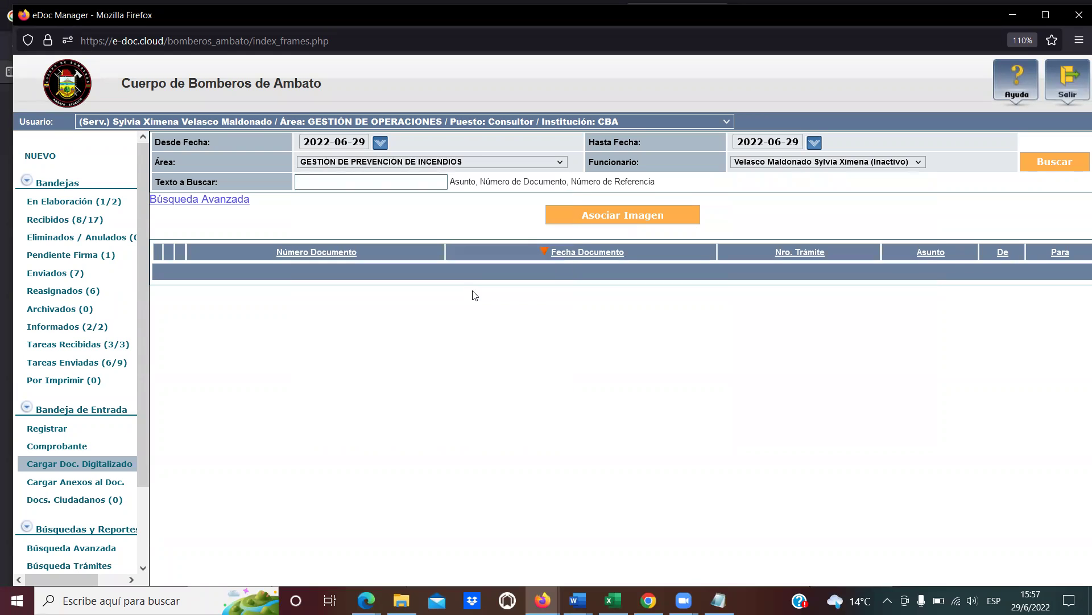
left_click(838, 162)
left_click(765, 306)
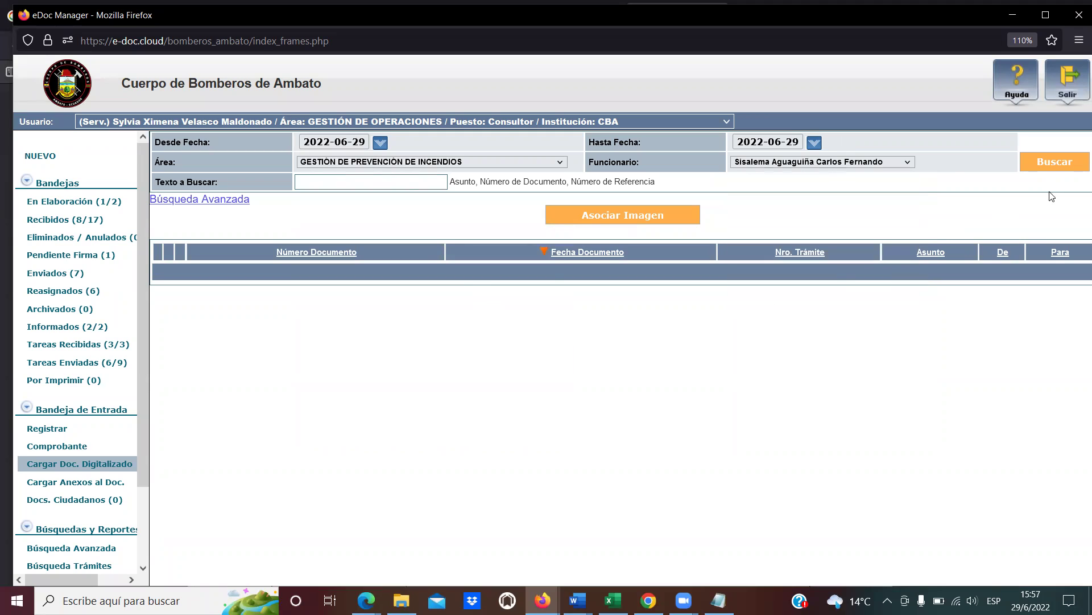
left_click(1051, 166)
left_click(373, 180)
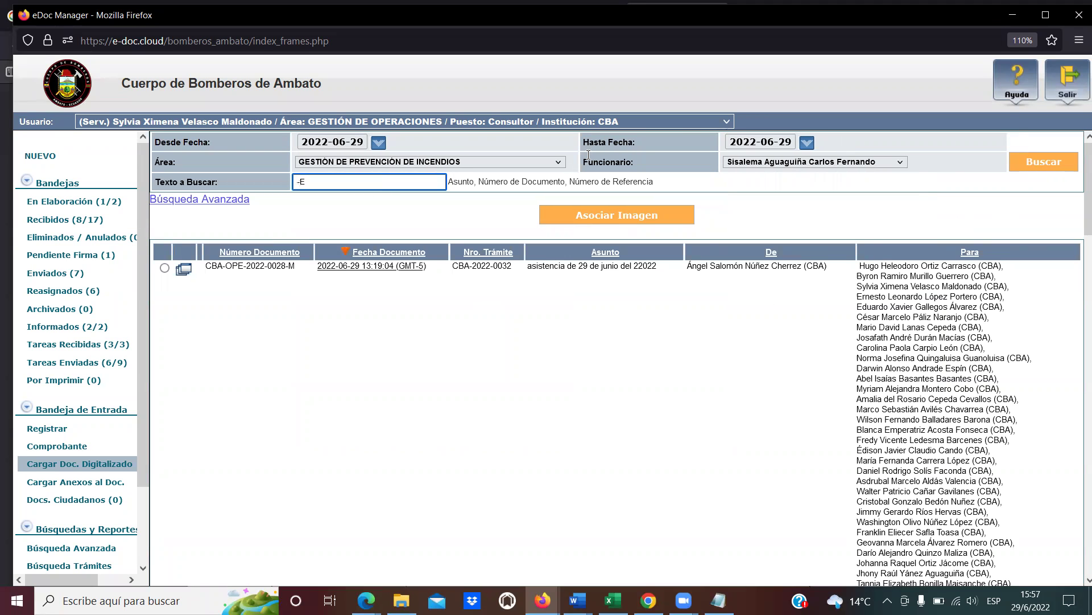
left_click(1050, 166)
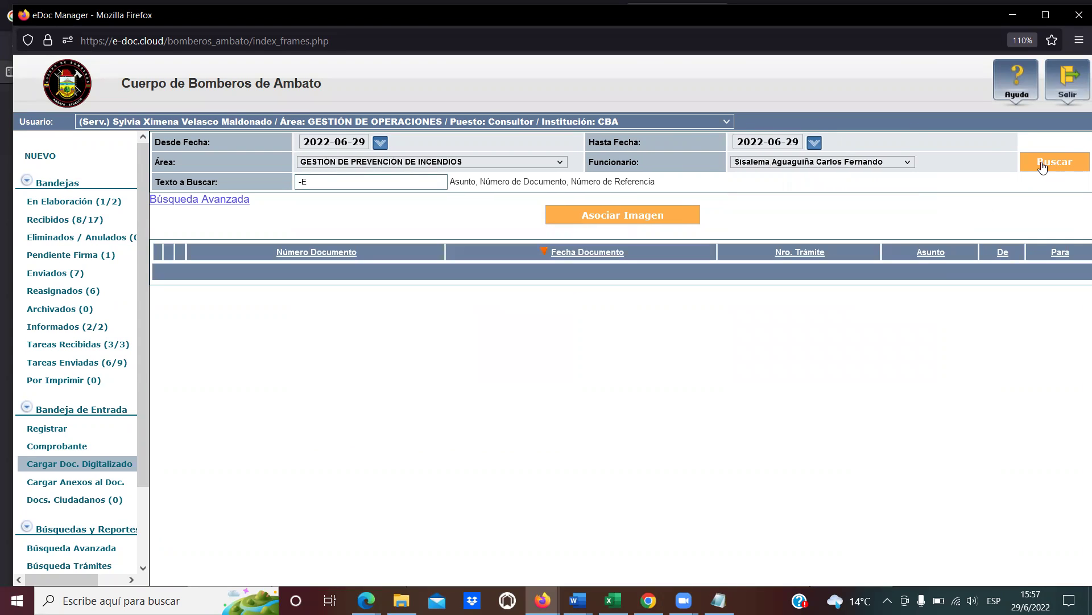
Search for documents mentioning 'capacit', then clear the search text and search again.
left_click(292, 179)
double_click(314, 176)
type("capa")
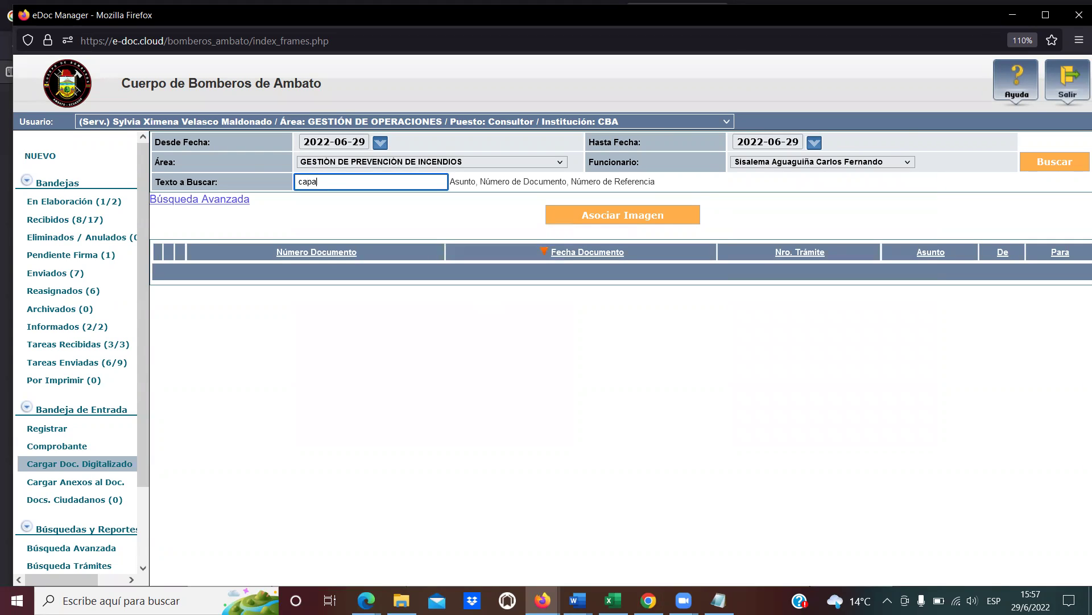
type("cit")
left_click(1036, 163)
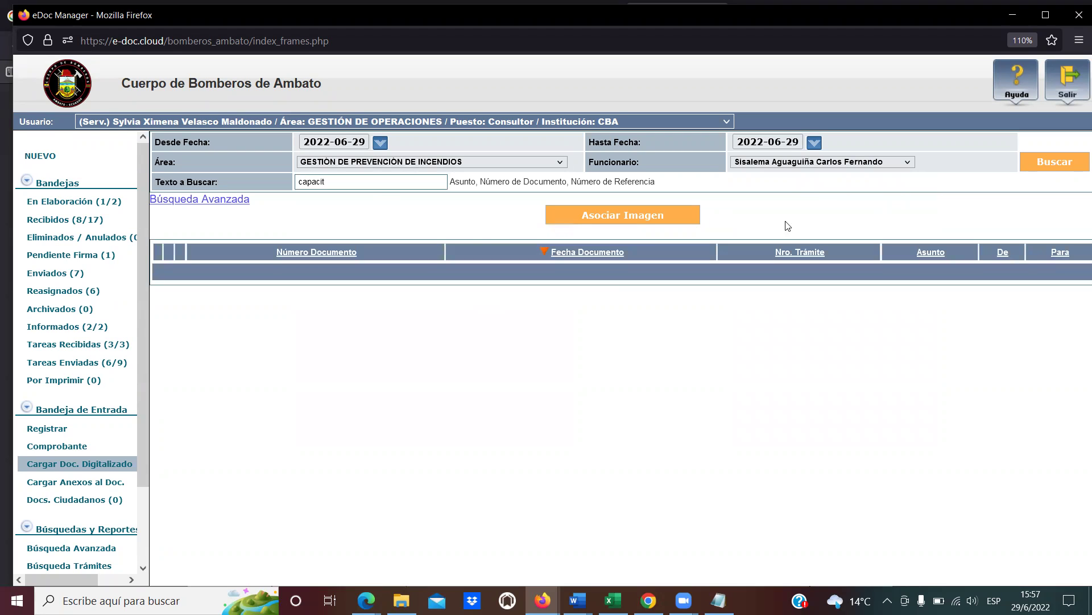
left_click_drag(342, 181, 239, 181)
key("BackSpace")
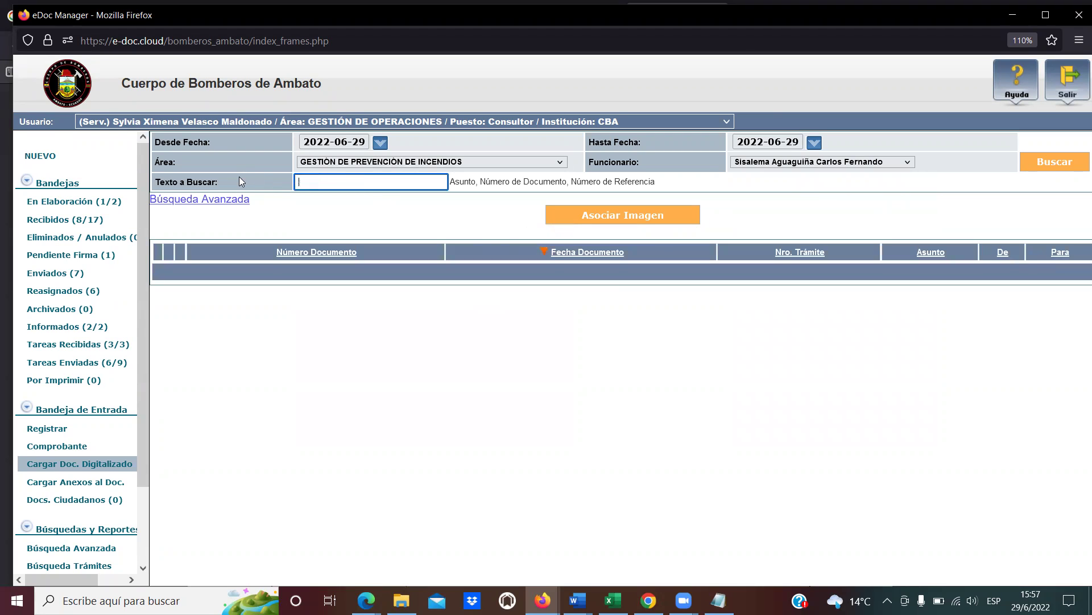
left_click(1047, 162)
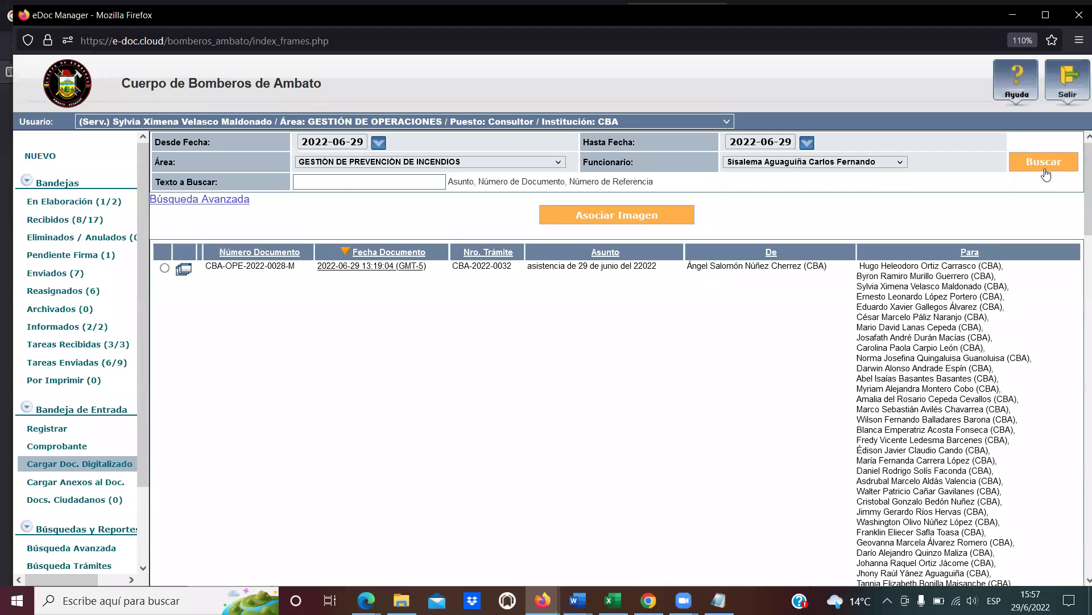
Set Funcionario to Todos los usuarios and search, listing CBA-PRV-2022-0003-M.
scroll(592, 386, "down", 15)
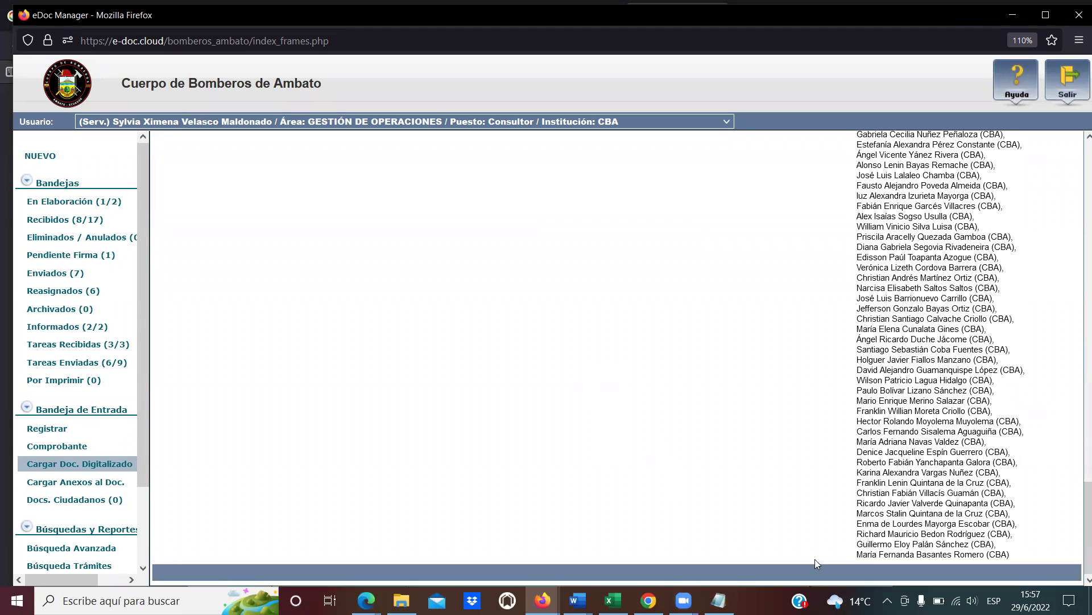
scroll(638, 500, "up", 15)
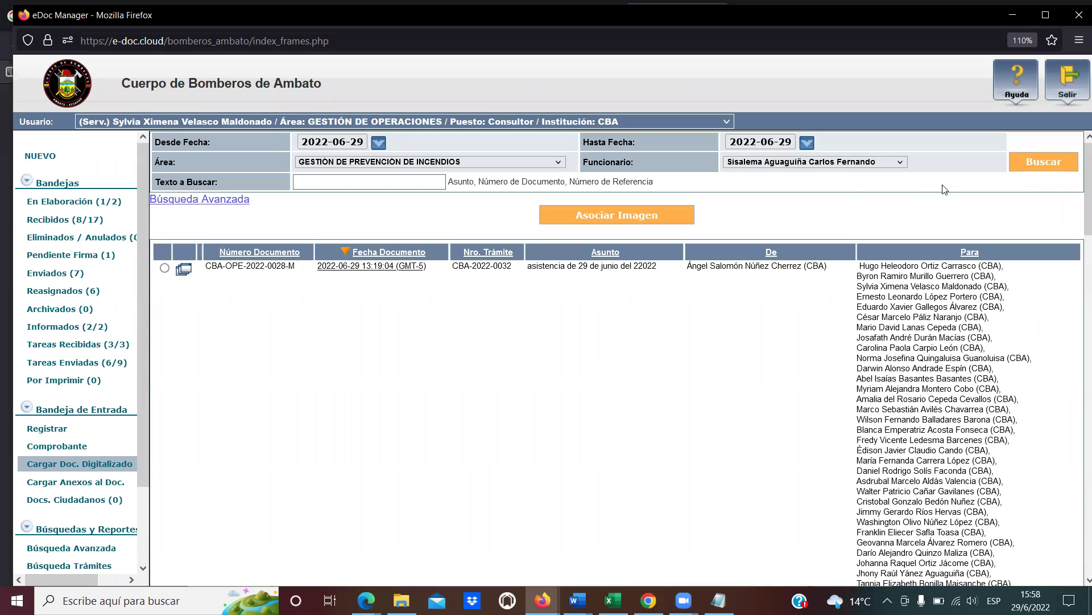
left_click(803, 163)
left_click(784, 177)
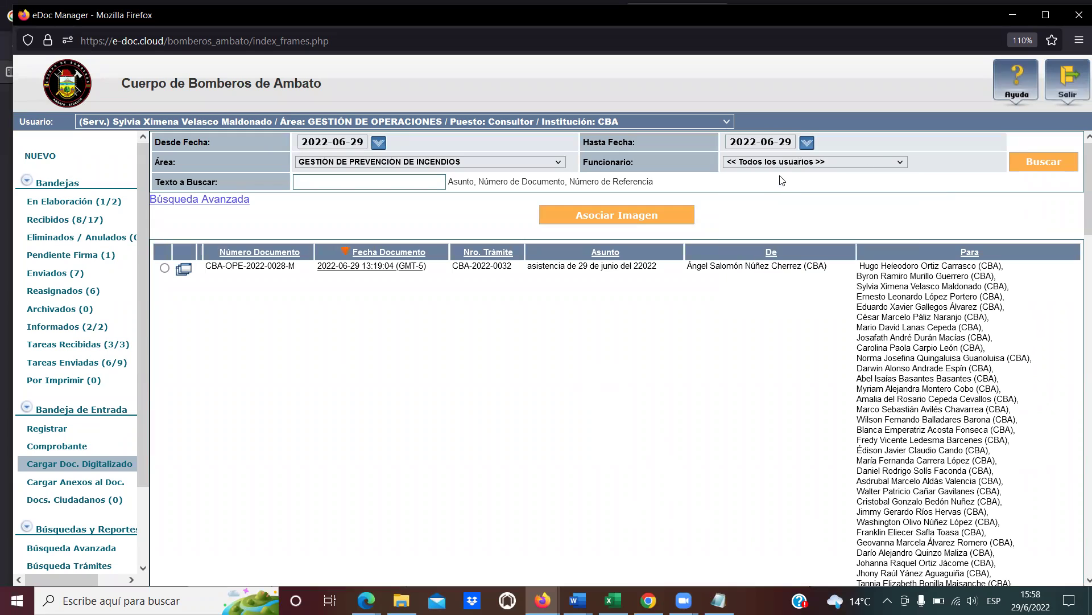
left_click(1027, 165)
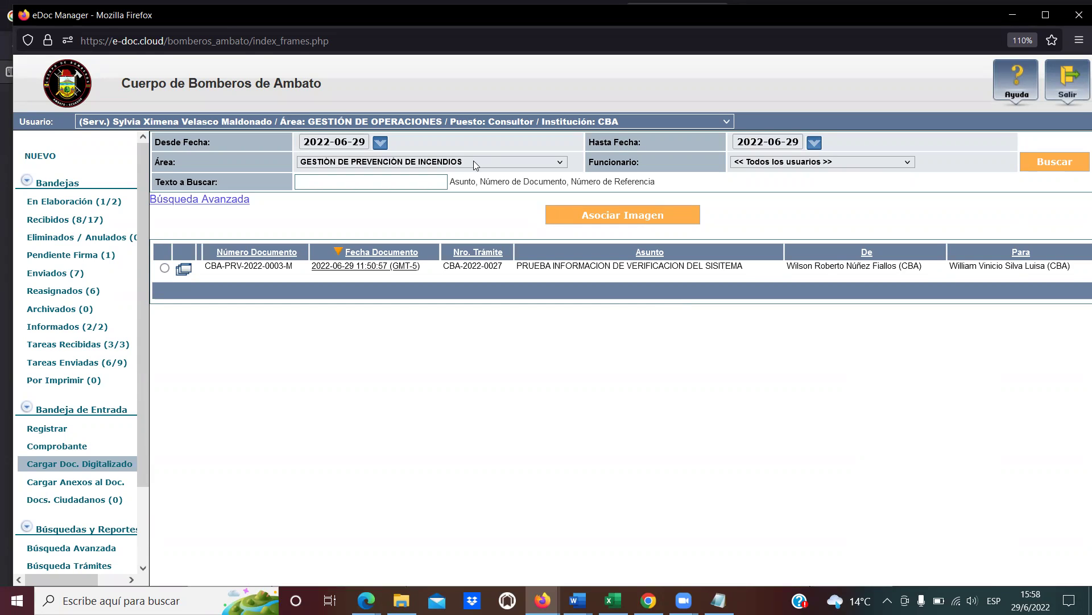
Search << Todas las Áreas >> for 2022-06-29, review the results, then open the Registrar form.
left_click(518, 163)
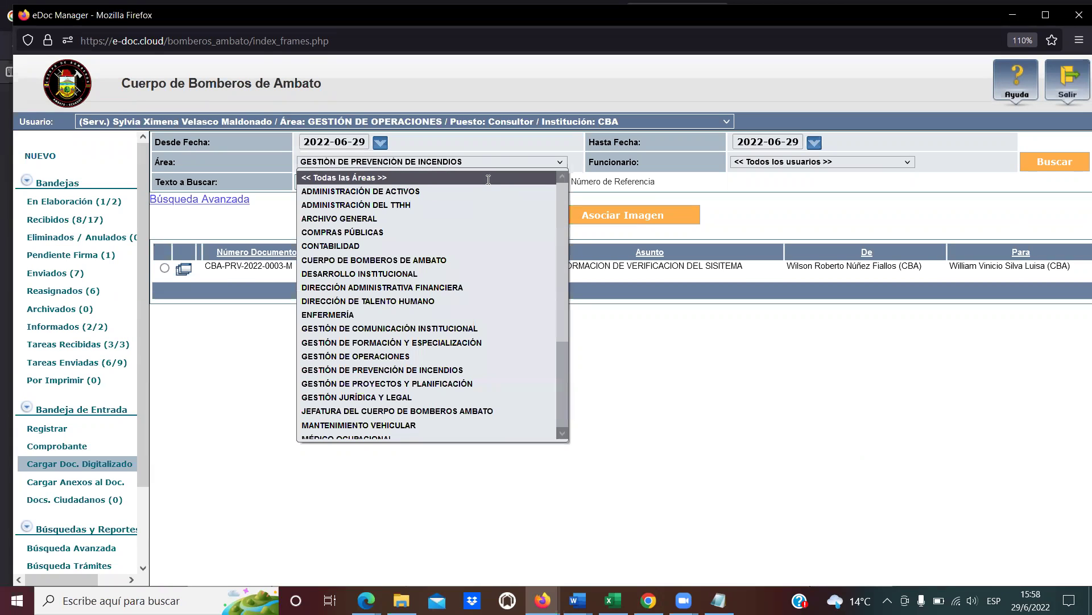
left_click(488, 177)
left_click(1054, 163)
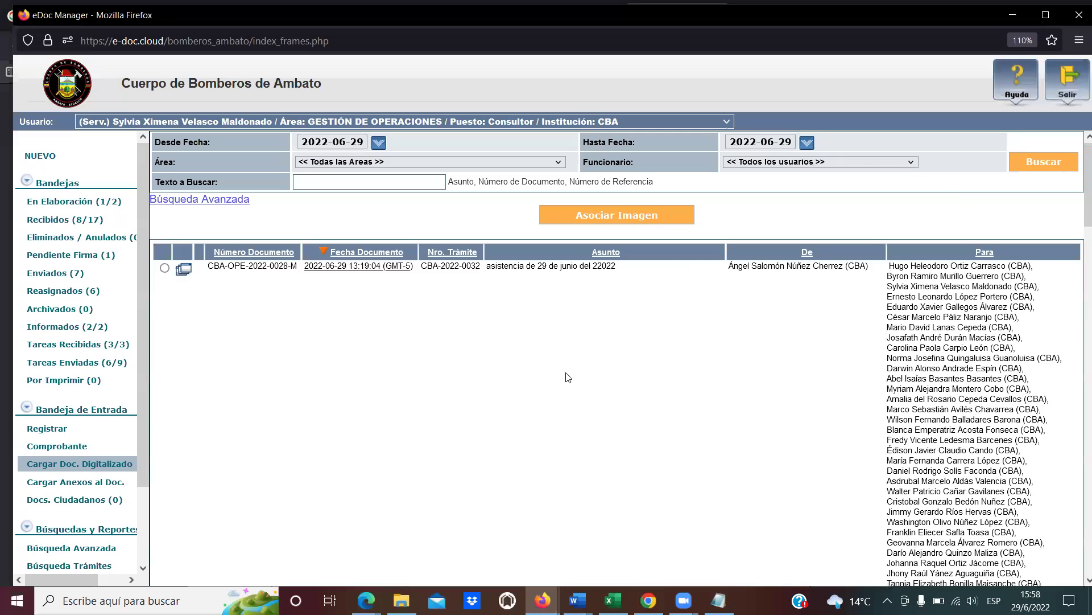
scroll(572, 377, "down", 10)
scroll(574, 377, "down", 6)
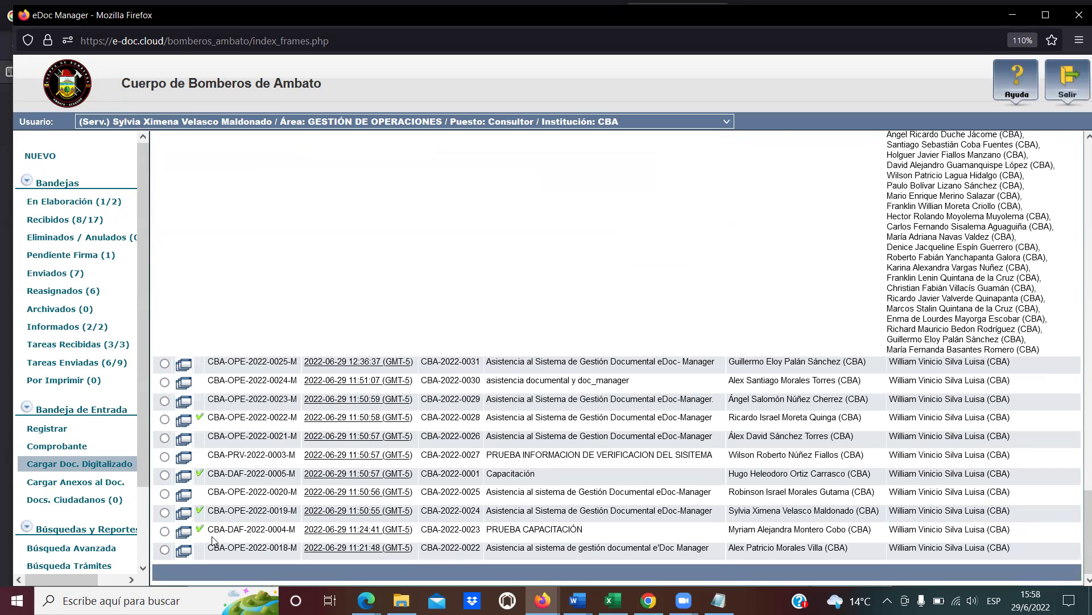
scroll(265, 480, "up", 10)
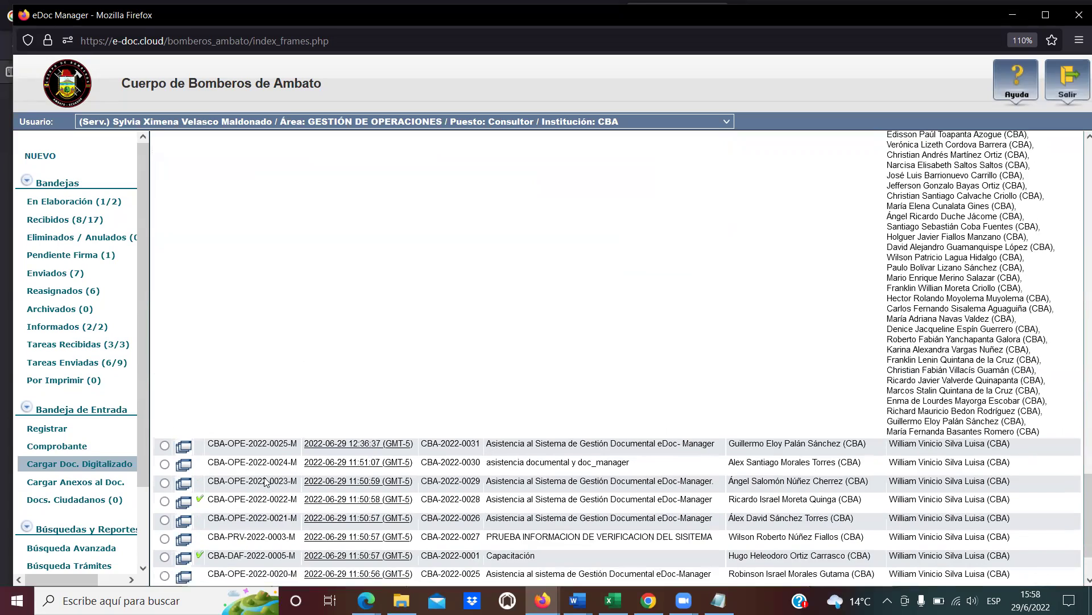
scroll(265, 481, "up", 5)
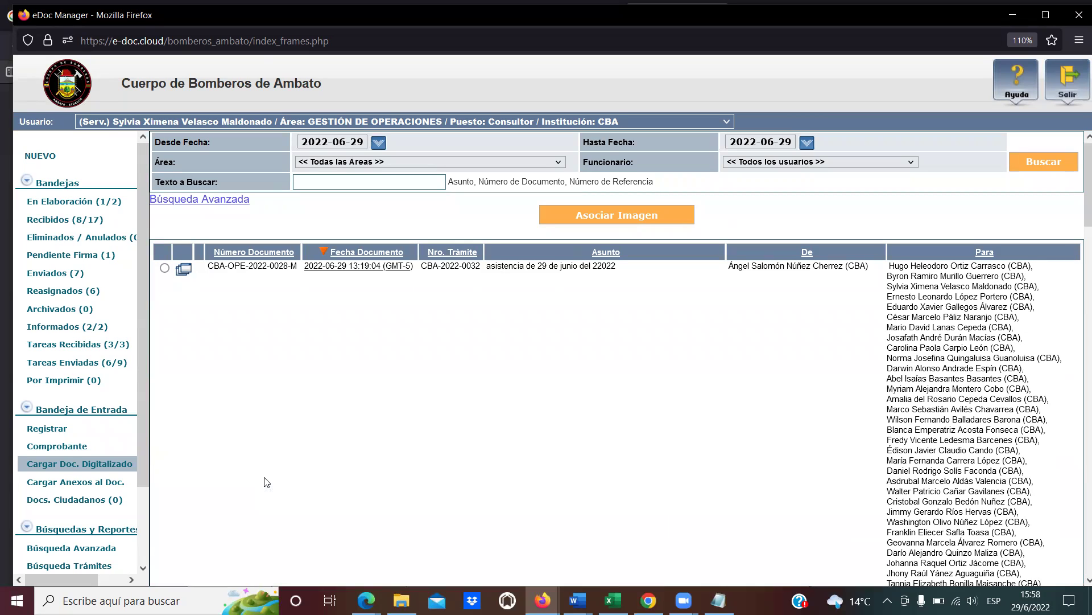
left_click(45, 430)
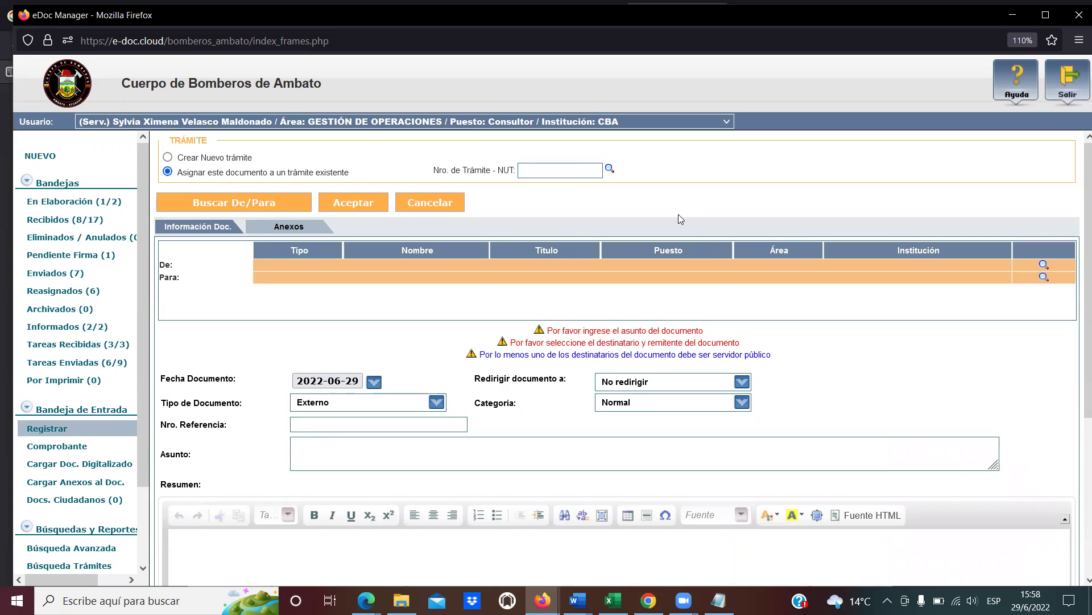
Look up existing trámites by the sender's surname.
left_click(610, 171)
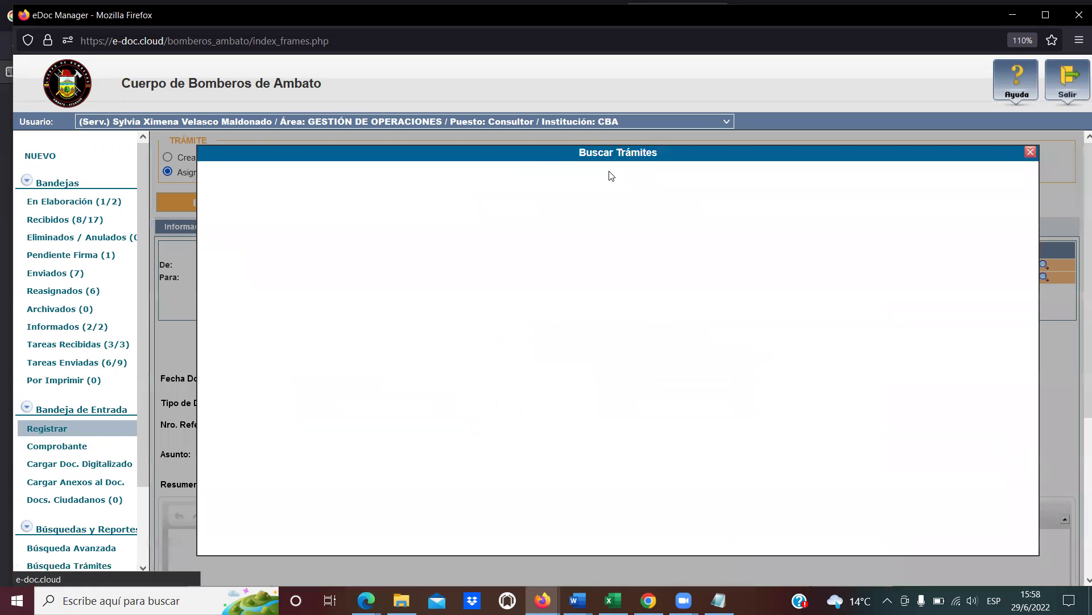
left_click(602, 361)
left_click(654, 446)
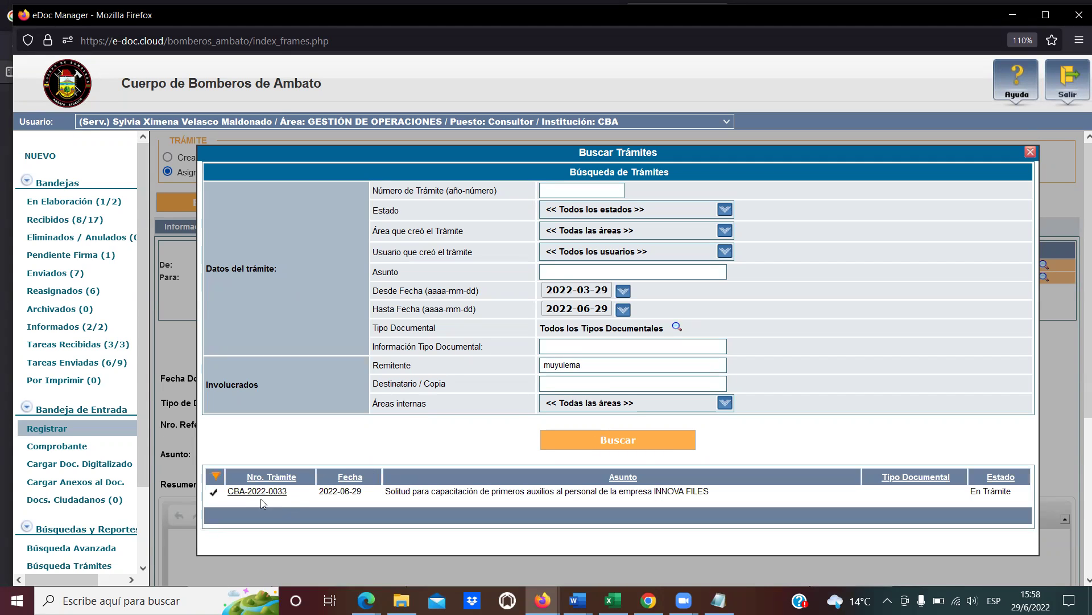
left_click(588, 360)
double_click(587, 361)
left_click(587, 361)
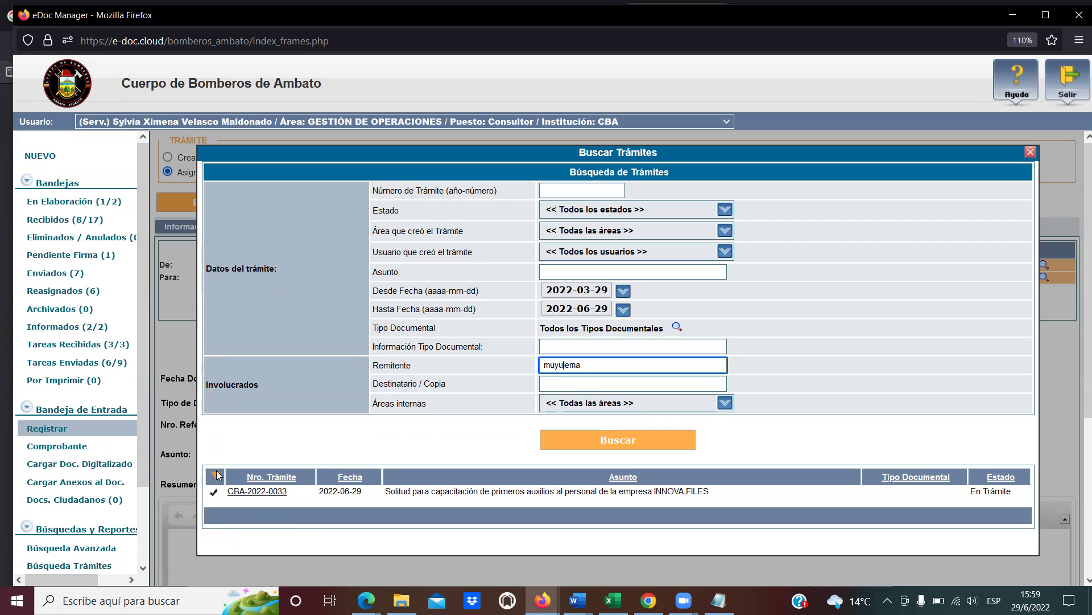
Link the document to trámite CBA-2022-0033 and bring up the Buscar De/Para search.
left_click(214, 495)
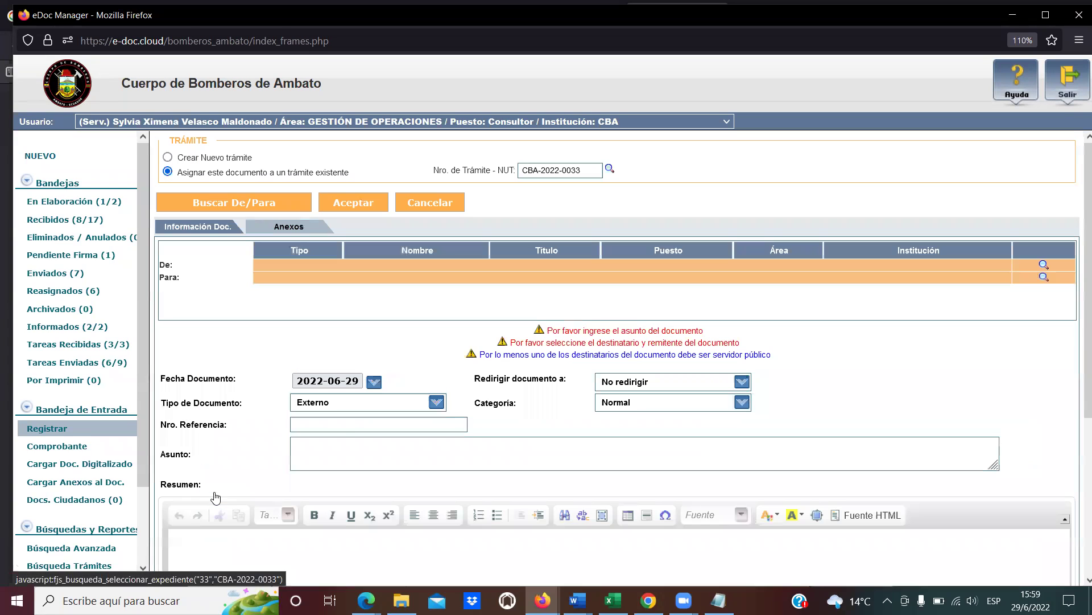
left_click_drag(581, 171, 560, 165)
triple_click(548, 172)
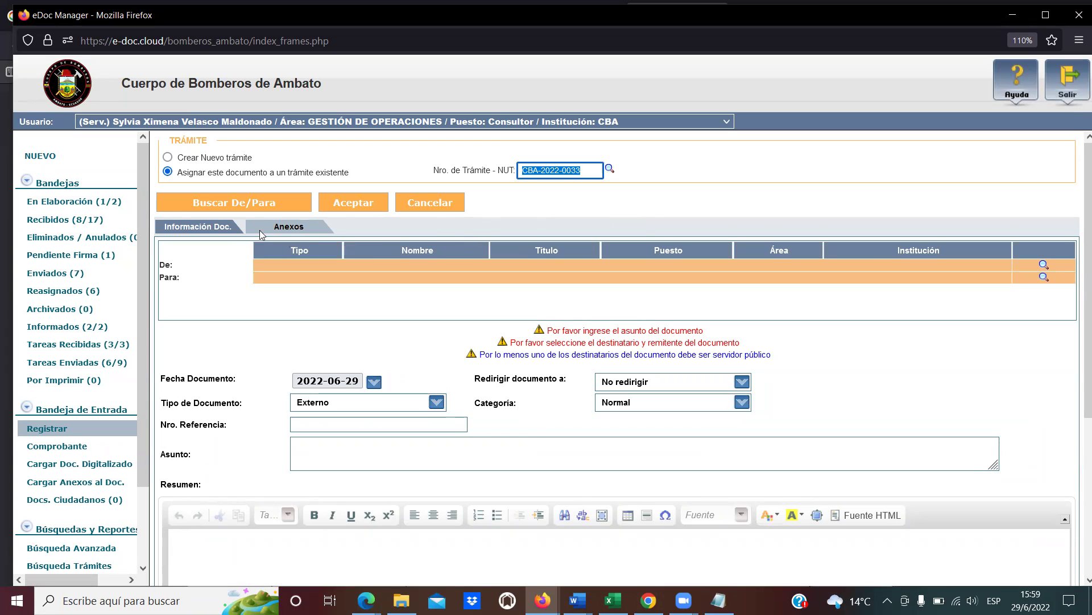
left_click(257, 204)
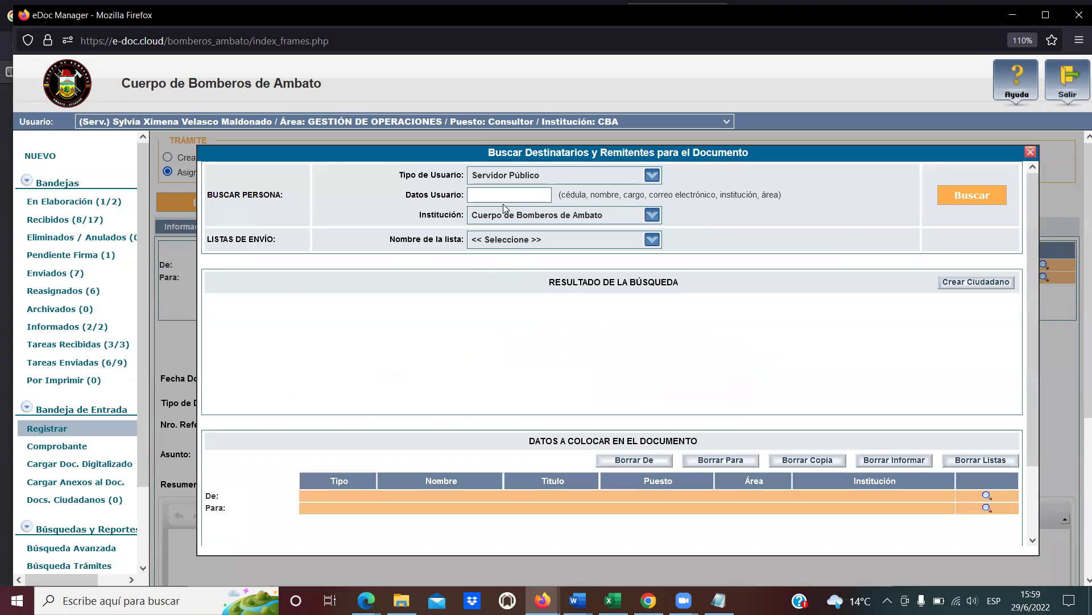
Find the citizen by identity number and set them as the document's sender.
left_click(504, 198)
left_click(660, 169)
left_click(657, 172)
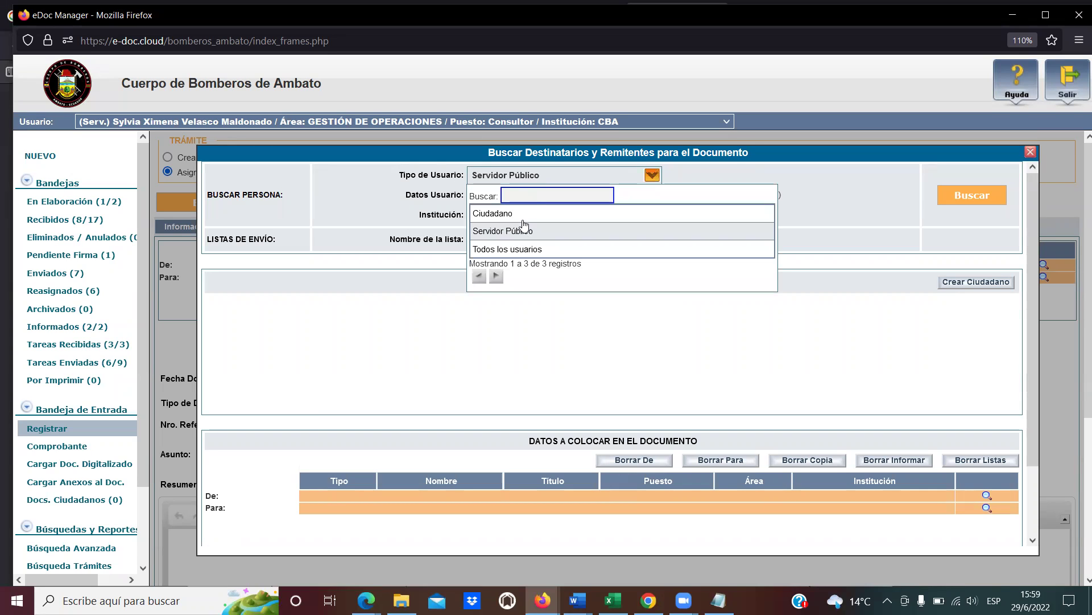
left_click(525, 214)
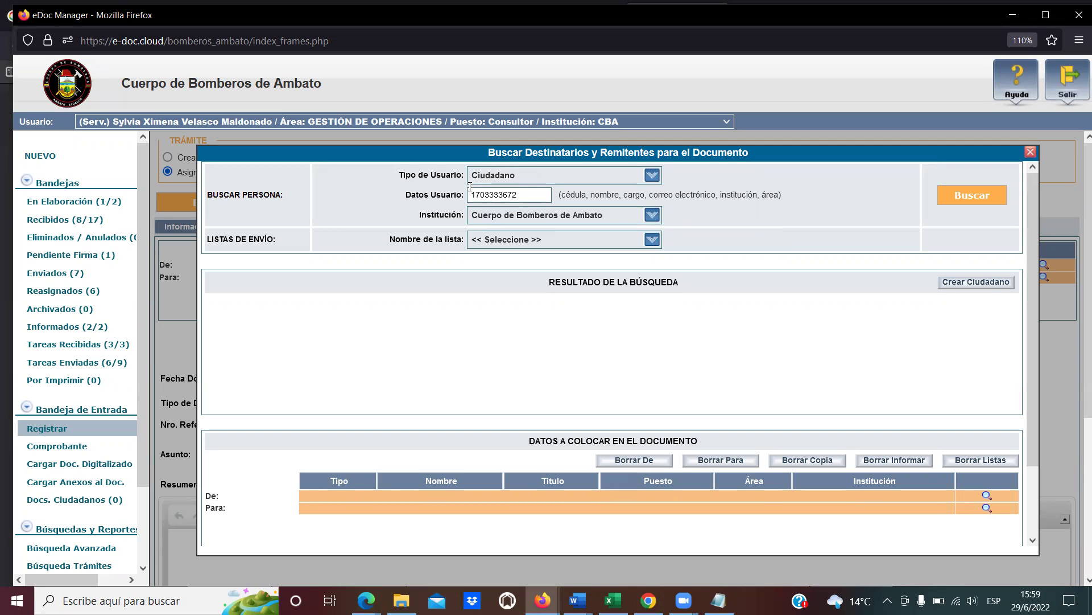
left_click(963, 197)
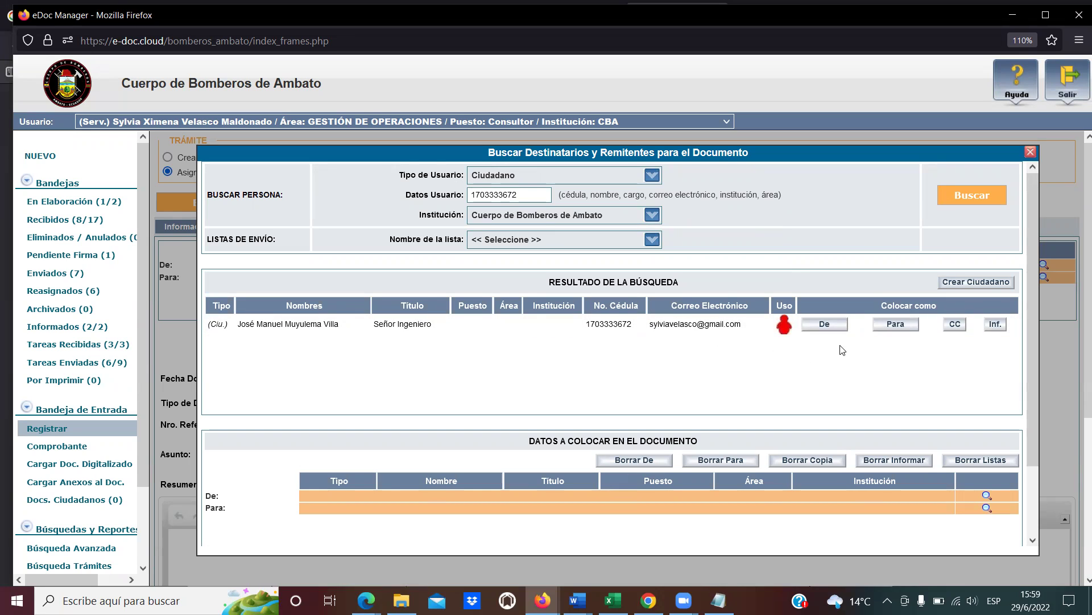
left_click(827, 324)
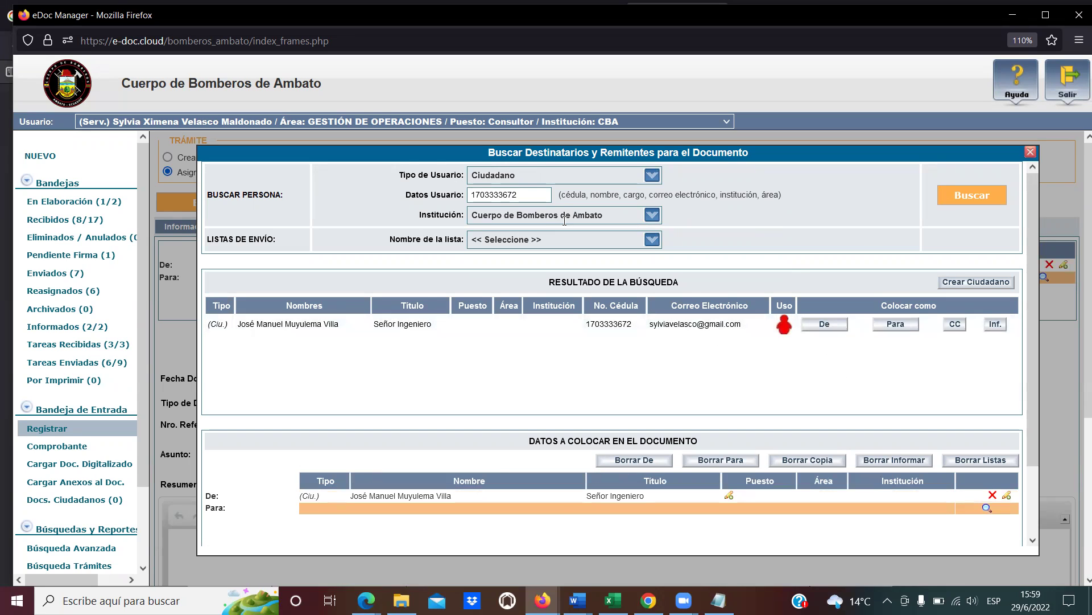
Search for the recipient by surname and first name, then switch to searching public servants.
left_click(531, 196)
double_click(475, 192)
type("ssalema")
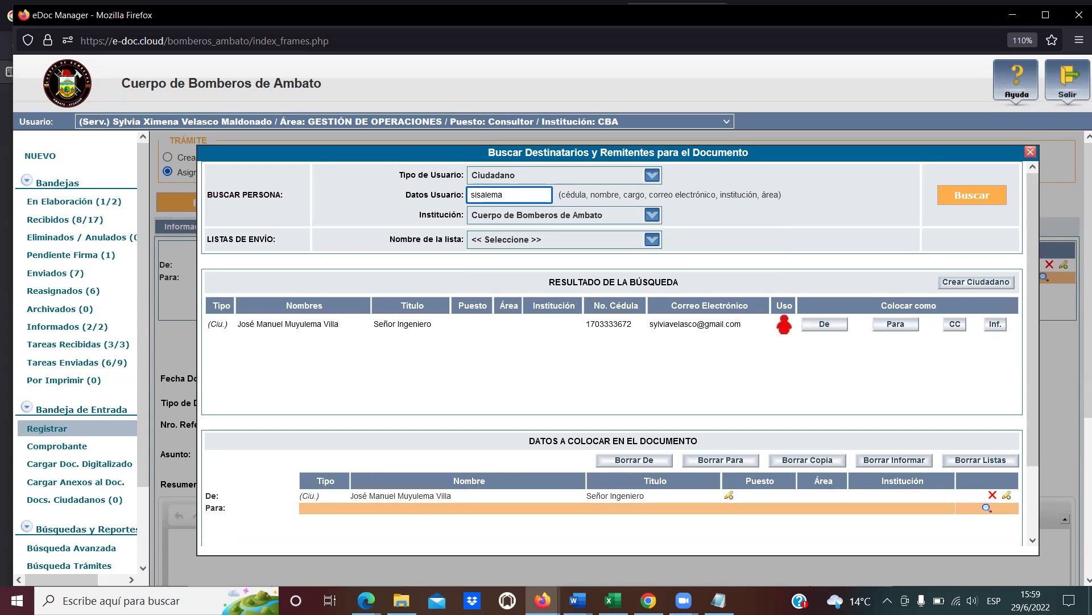
left_click(983, 206)
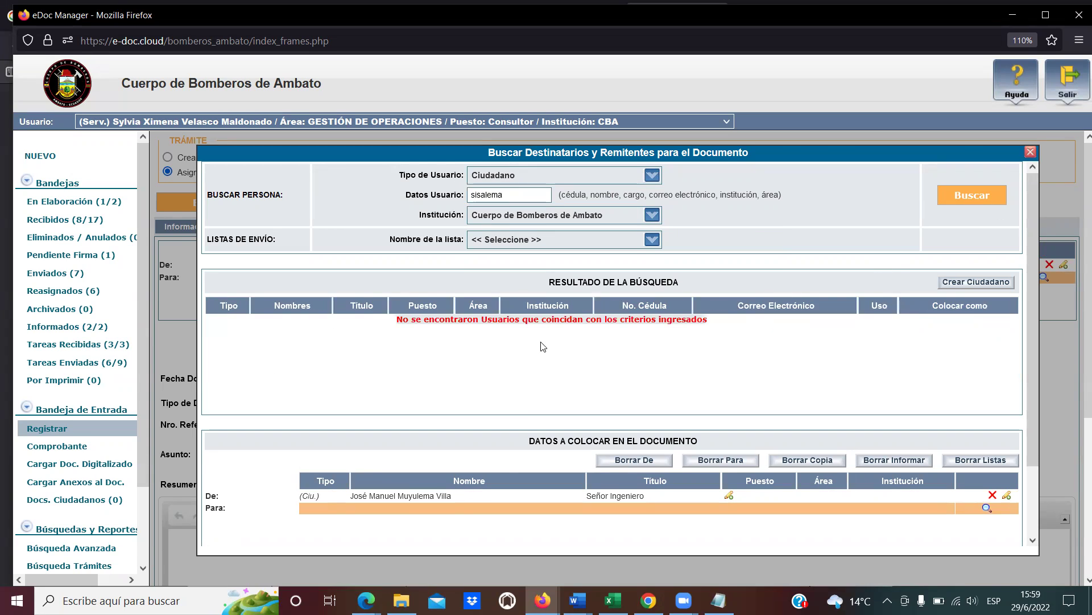
left_click_drag(512, 197, 422, 191)
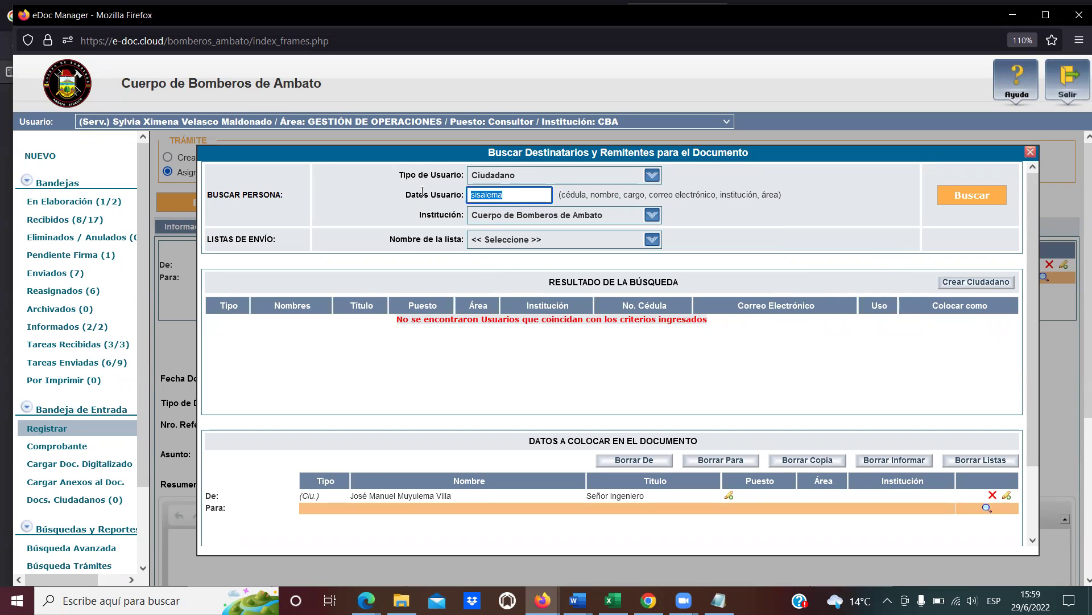
key("Return")
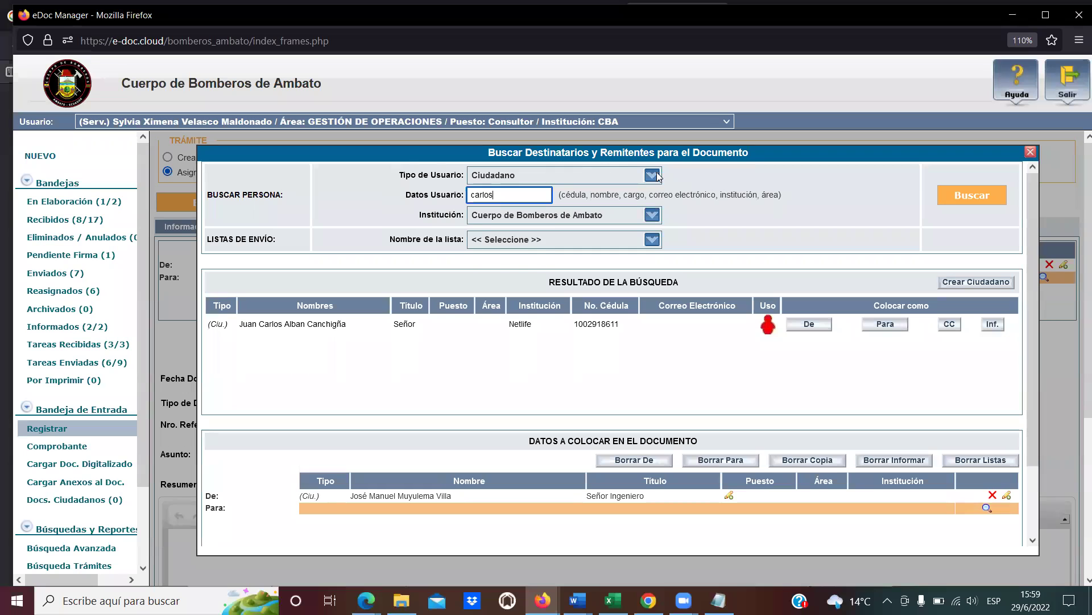
left_click(652, 175)
left_click(525, 231)
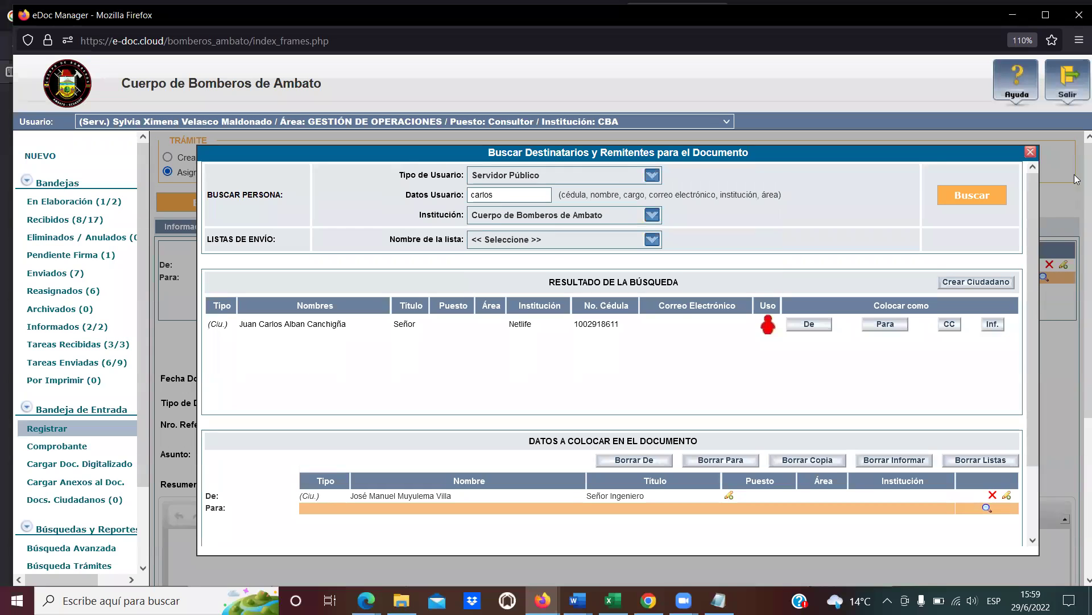
left_click(979, 198)
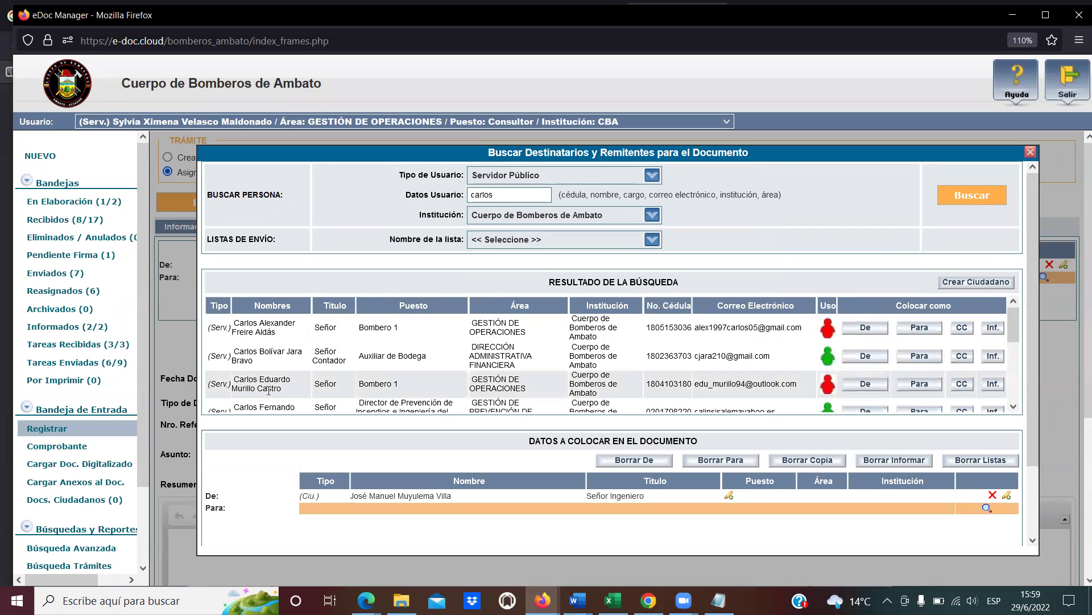
Add the acting Director de Prevención de Incendios as recipient and confirm with Aceptar.
left_click(501, 190)
double_click(501, 190)
type("sisalema")
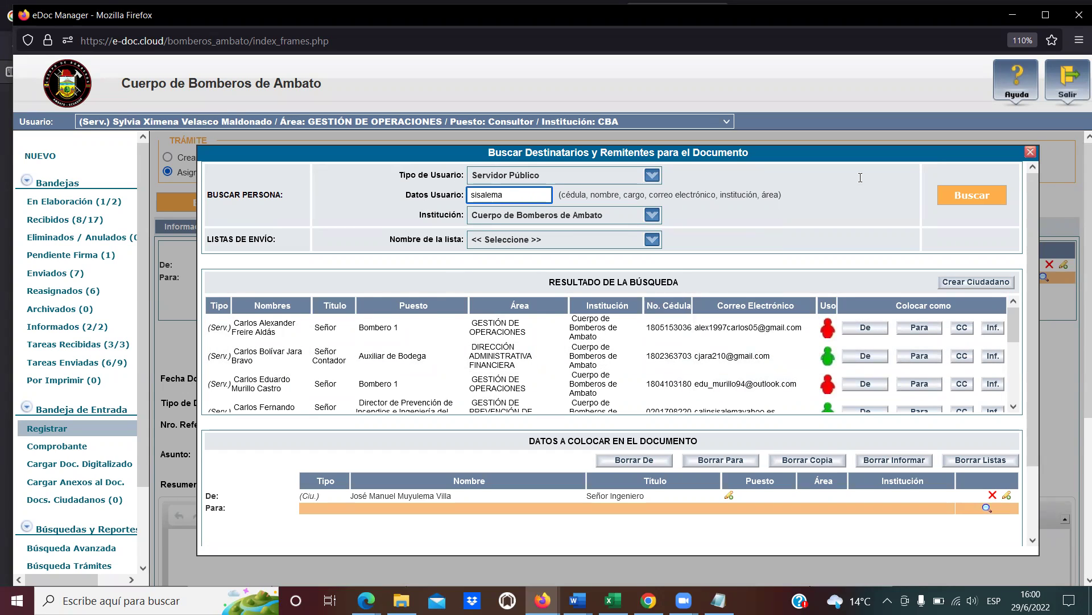
left_click(975, 190)
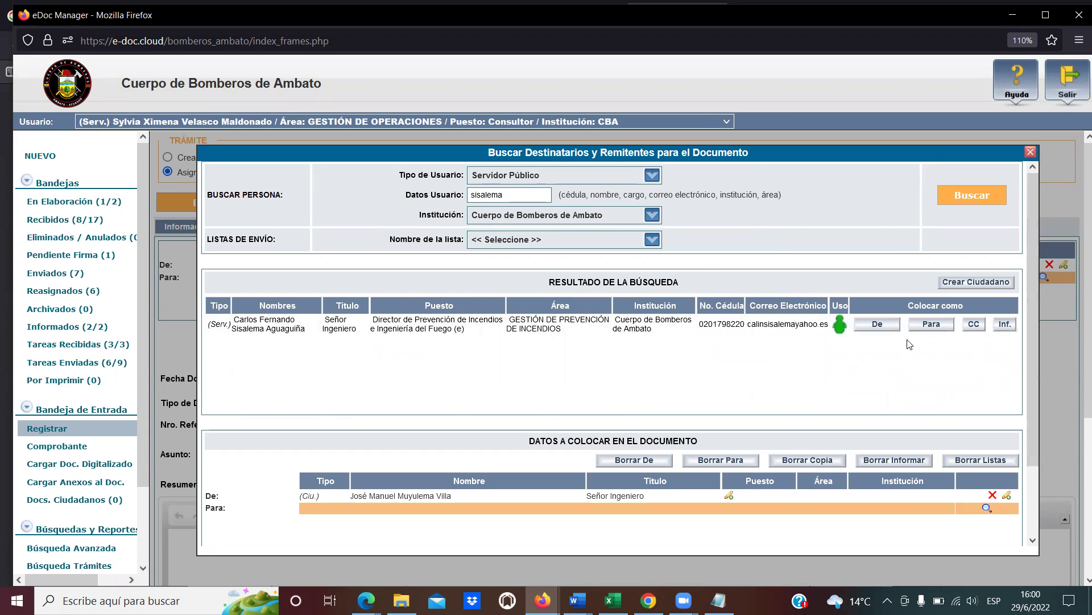
left_click(932, 324)
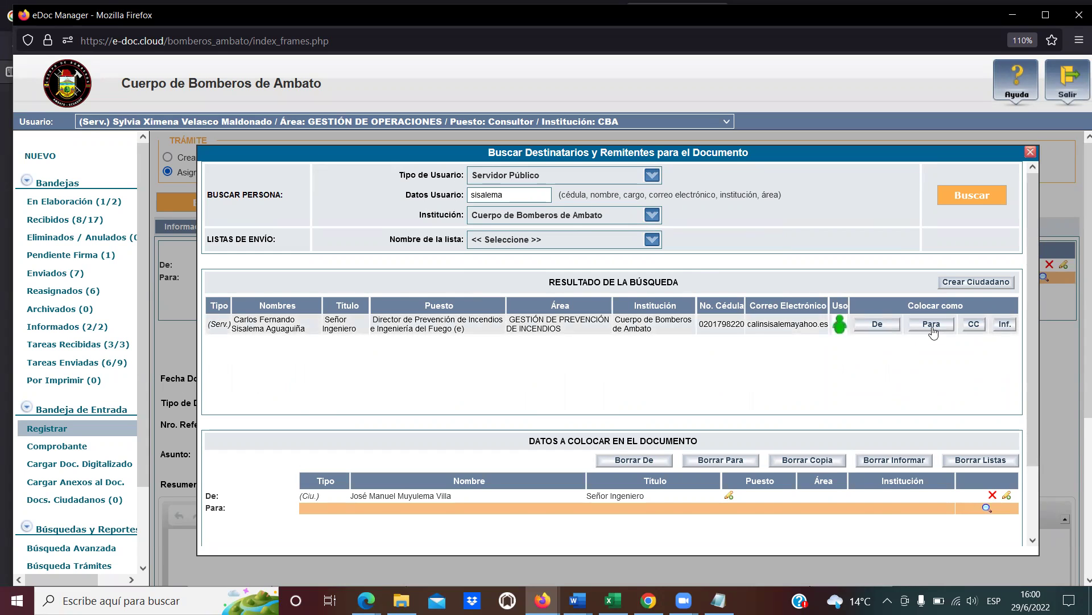
scroll(684, 513, "down", 3)
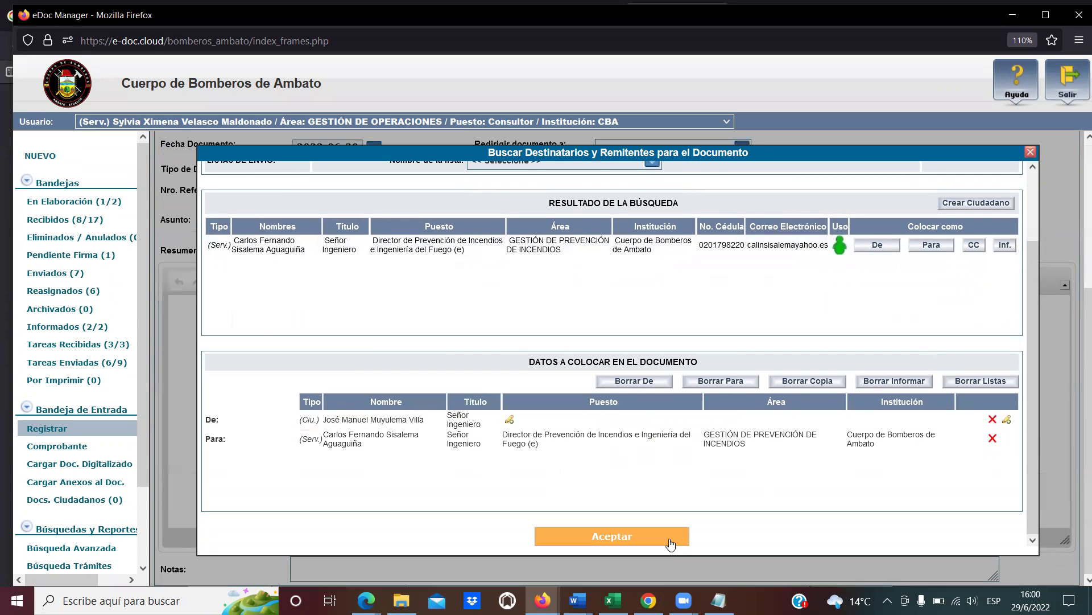
left_click(680, 544)
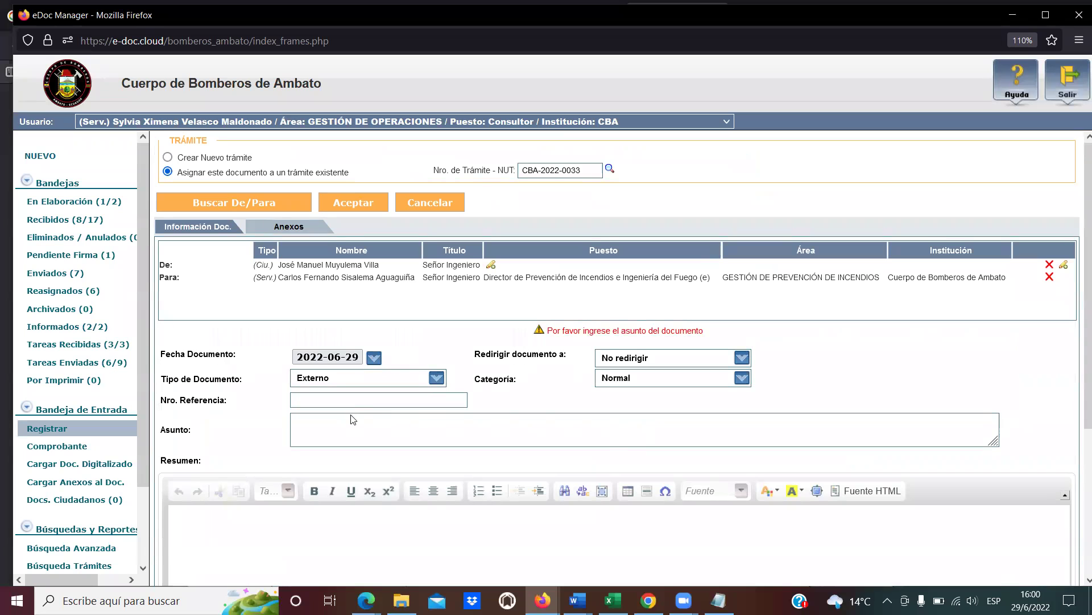
Enter the reference number INNOVAF-2022-0018-OF.
left_click(363, 404)
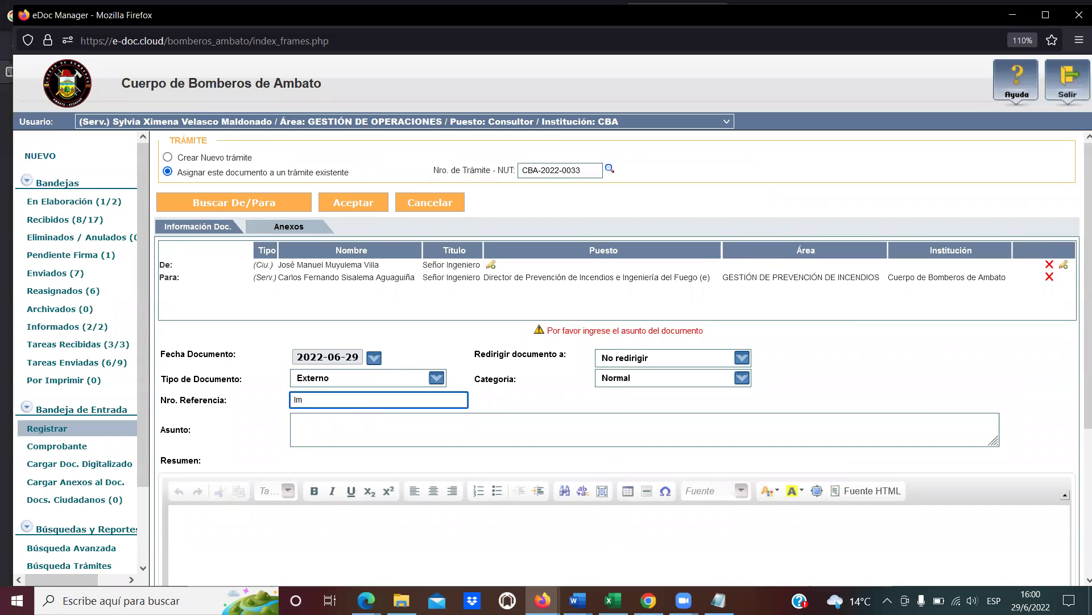
type("INNOVAF-2022-0018-OF")
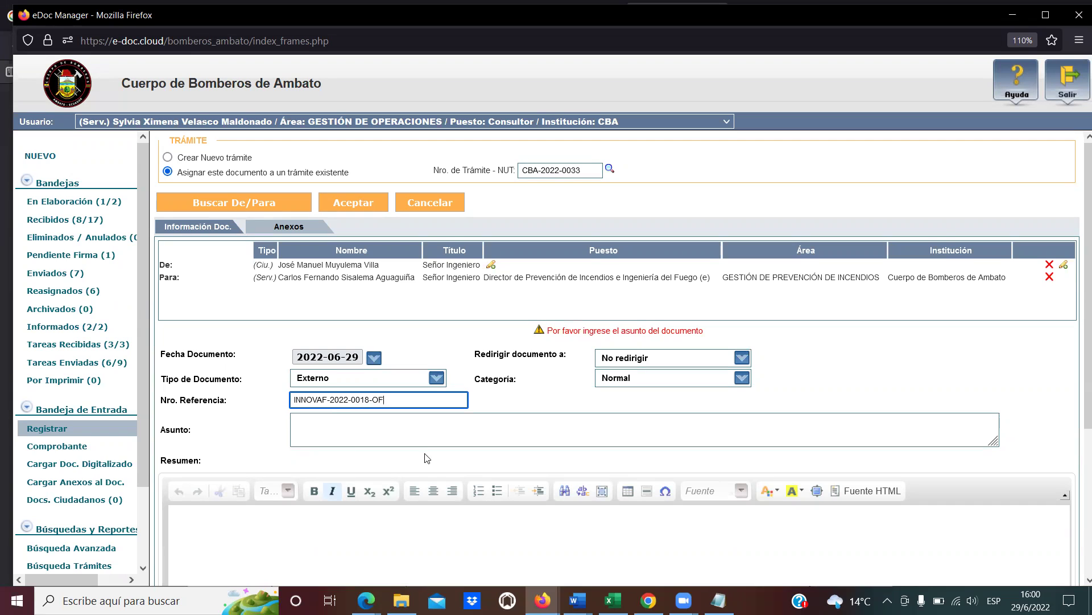
Set the subject 'Insistencia a pedido de capacitación' and paste it into the Resumen.
left_click(441, 434)
type("In")
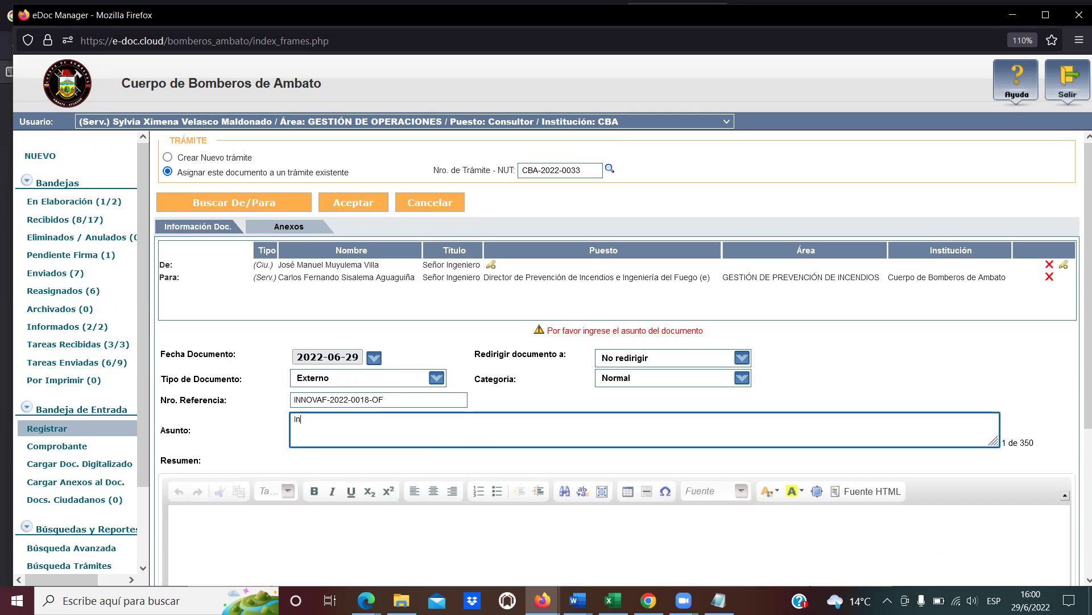
type("sistencia a lpedido de cpaapacitación")
key("ctrl+a")
key("ctrl+c")
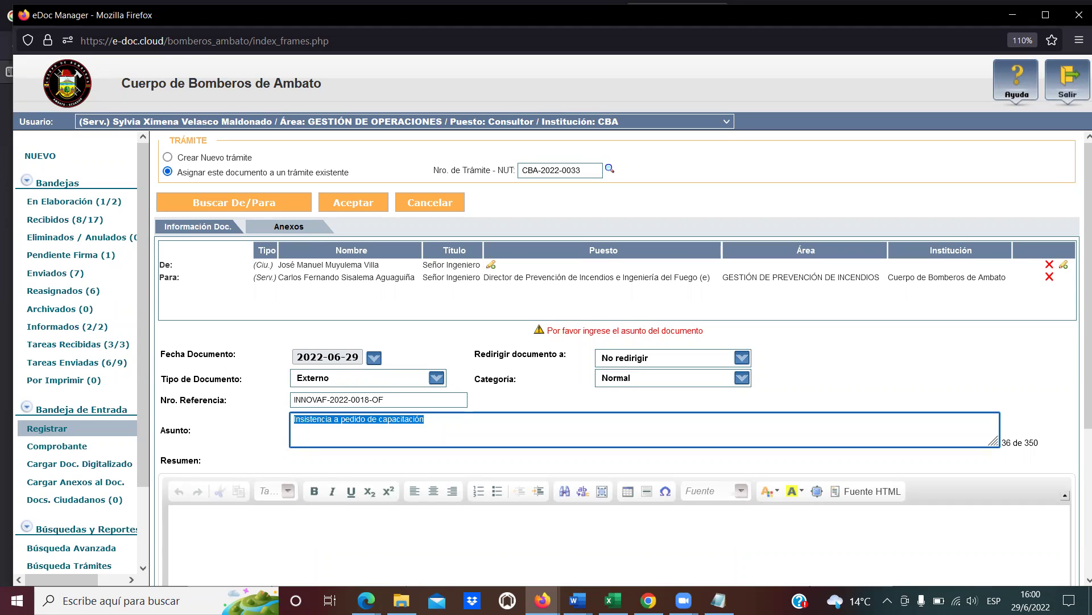
scroll(313, 449, "down", 2)
left_click(313, 451)
key("ctrl+v")
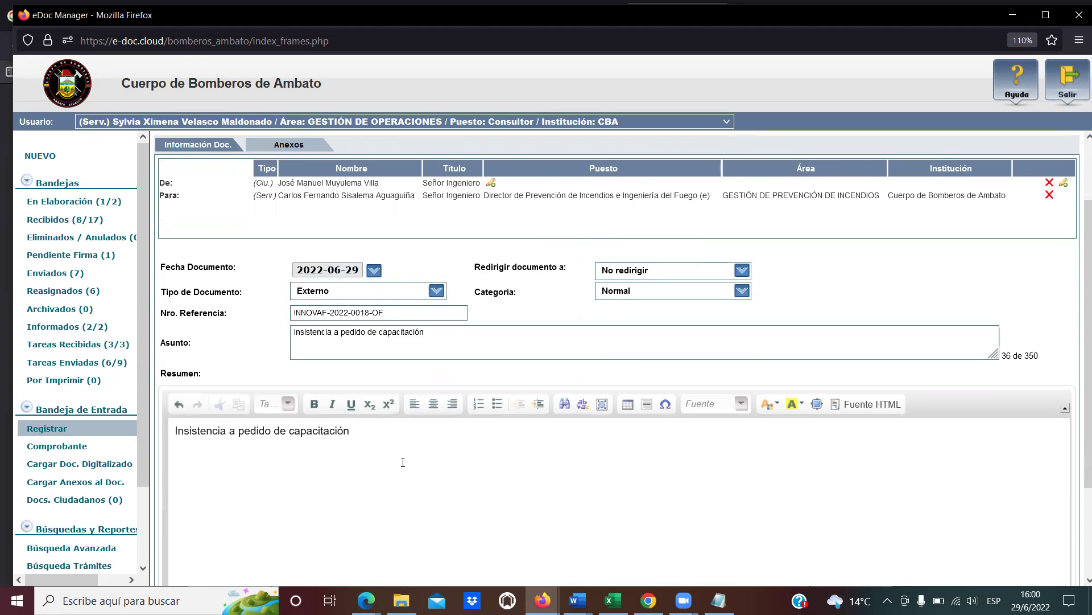
scroll(419, 473, "up", 2)
scroll(469, 477, "down", 3)
Enter 'Innova-0012' in the Notas box.
left_click(318, 566)
type("Inn")
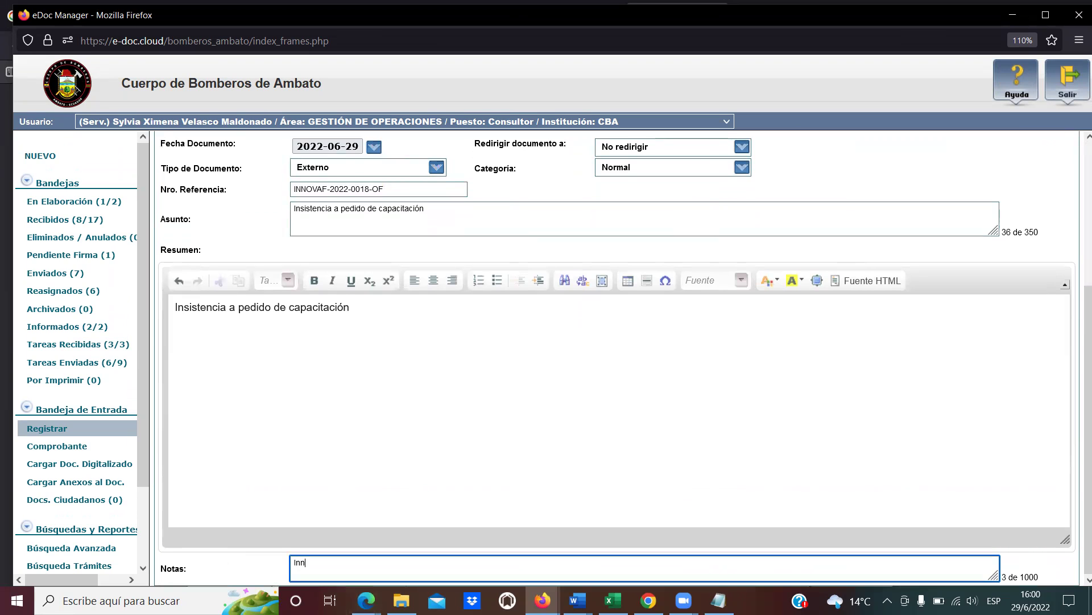
type("ova-0012")
scroll(449, 508, "up", 4)
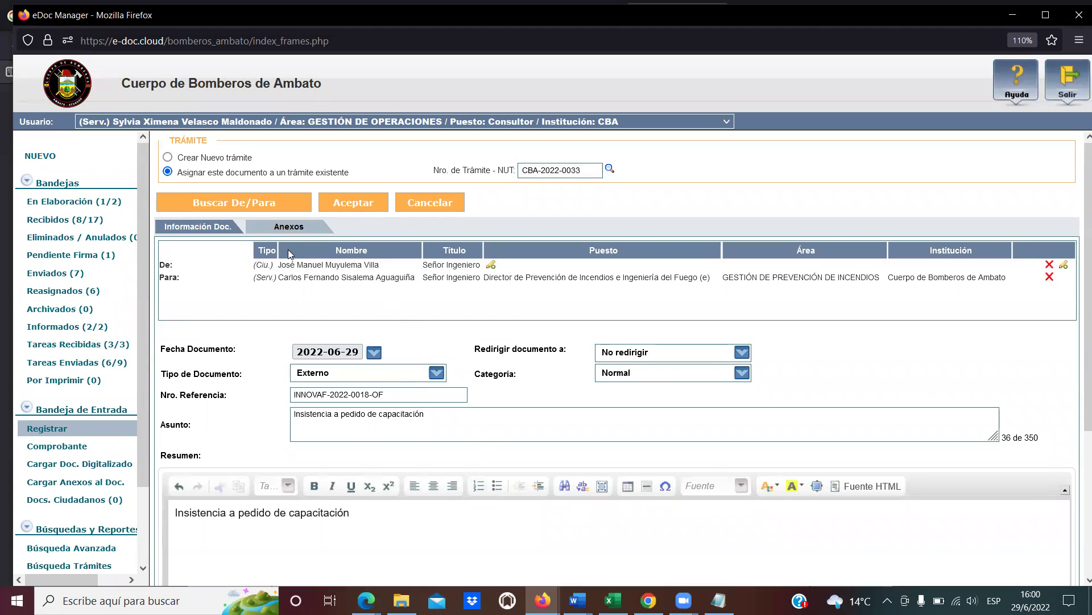
Save the registration, print its receipt, and open CBA-OPE-2022-0002-E from En Elaboración.
left_click(363, 202)
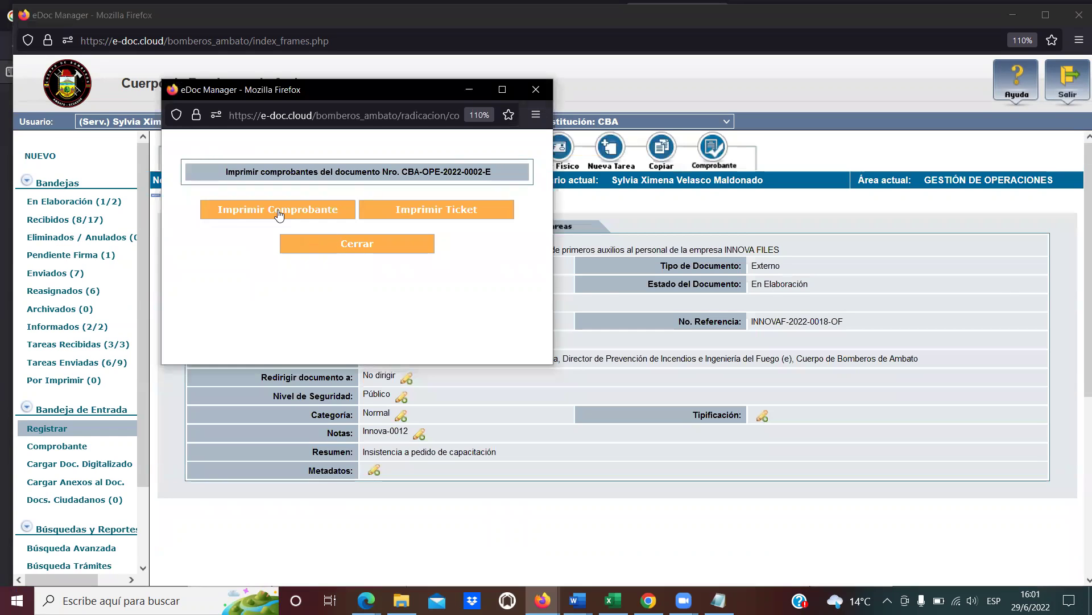
left_click(279, 210)
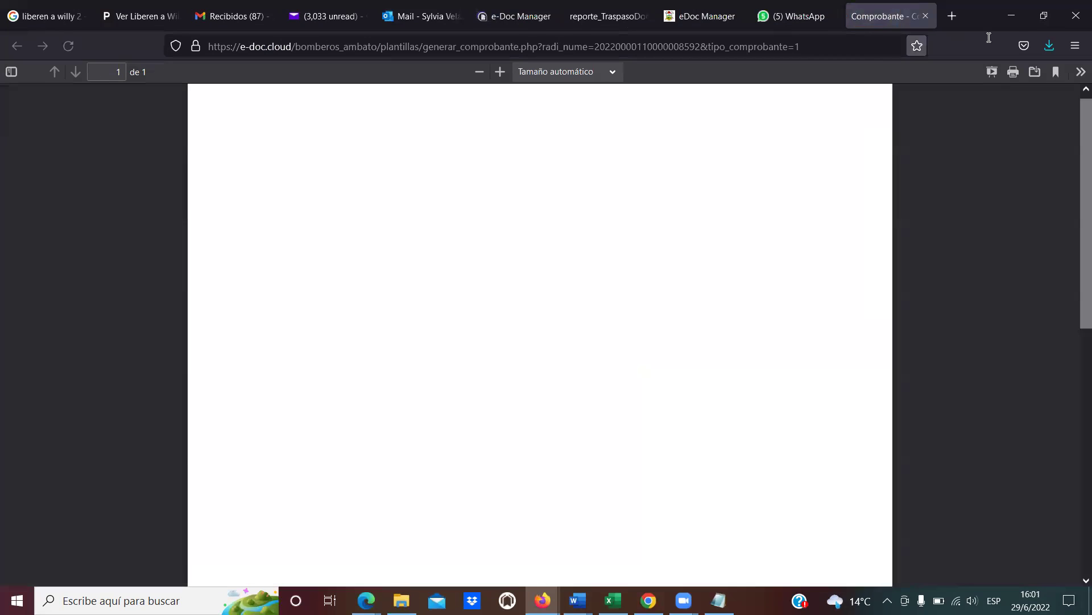
left_click(1012, 15)
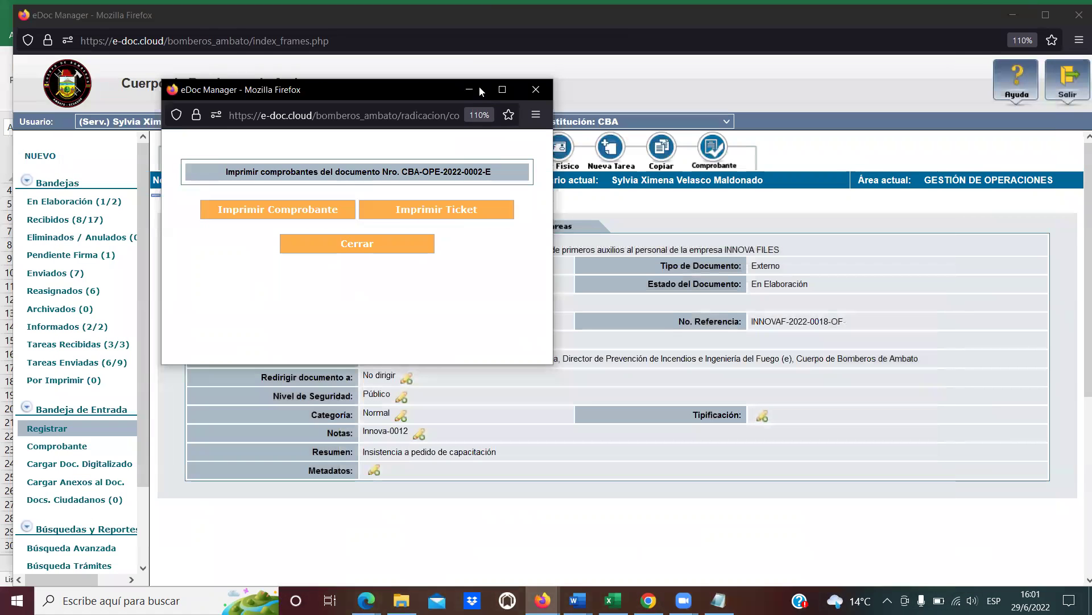
left_click(481, 91)
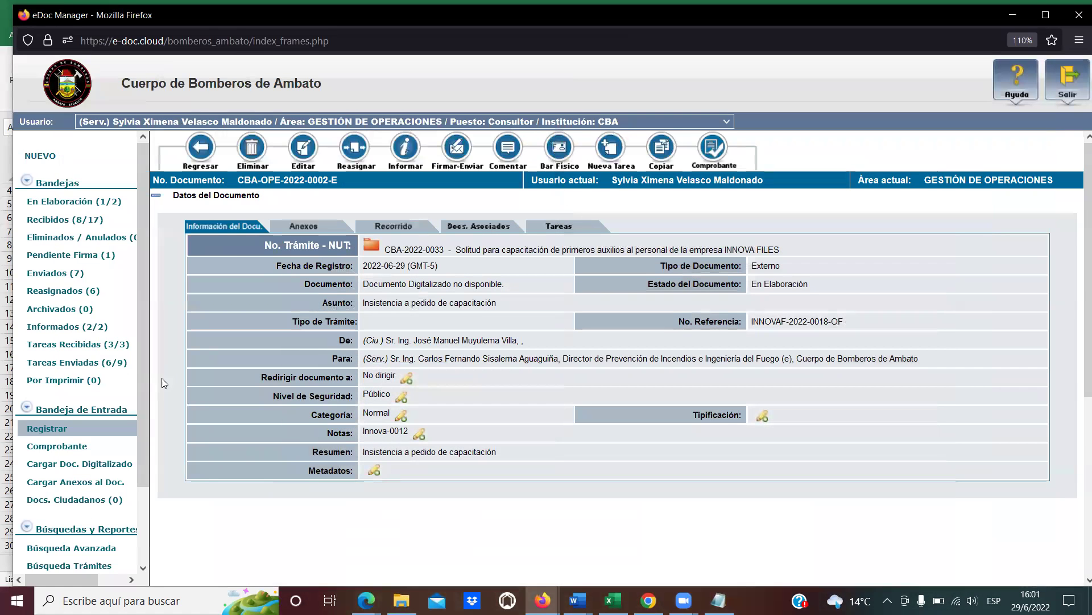
left_click(91, 202)
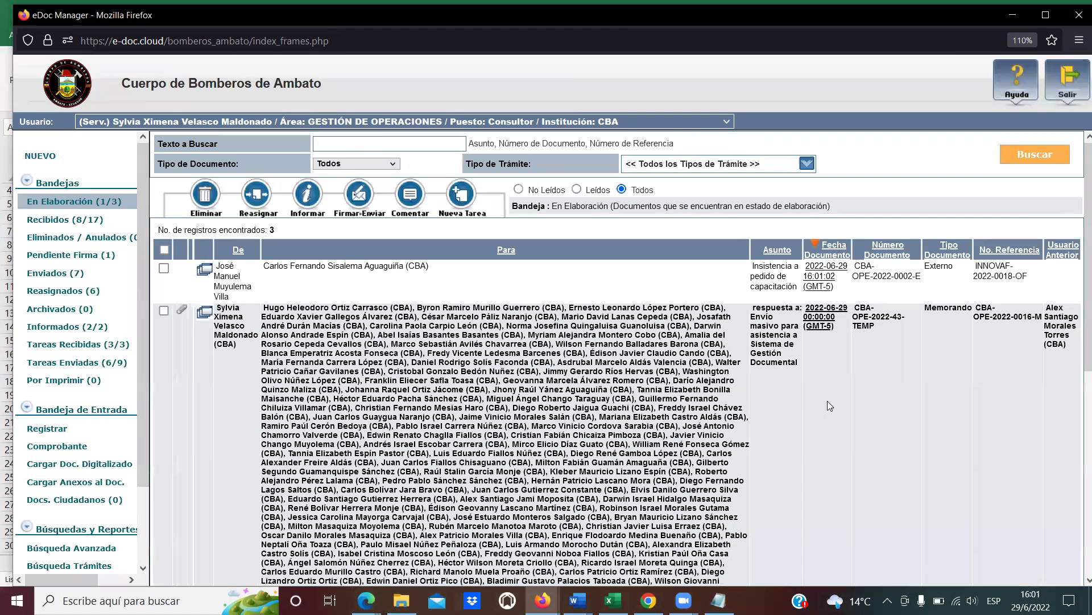
left_click(820, 276)
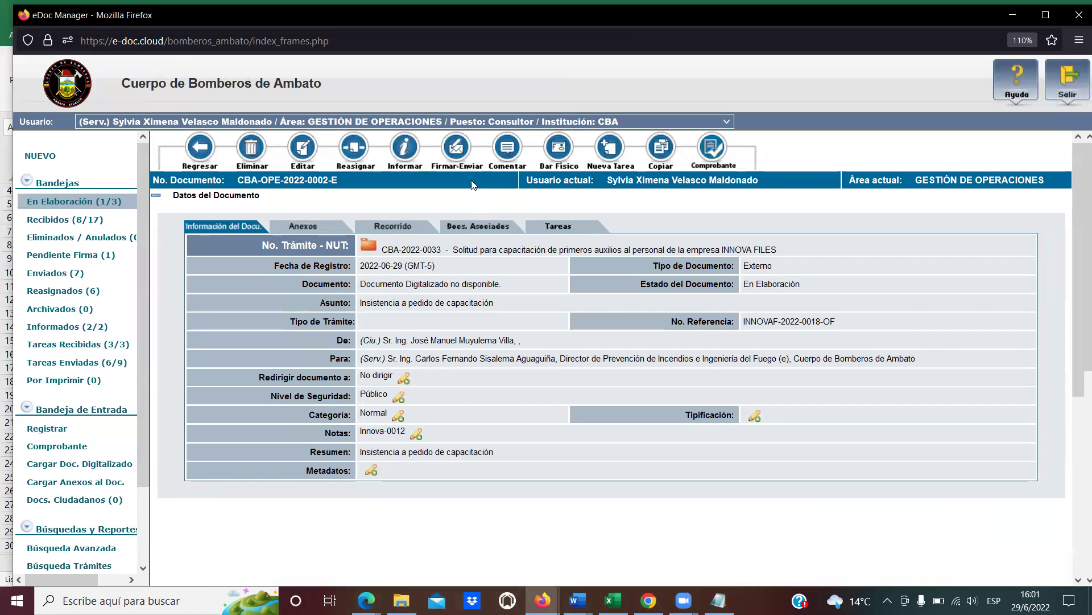
Sign and send the document with comment 'Se despacha su gestión y tramite correspondiente'.
left_click(457, 149)
left_click(461, 212)
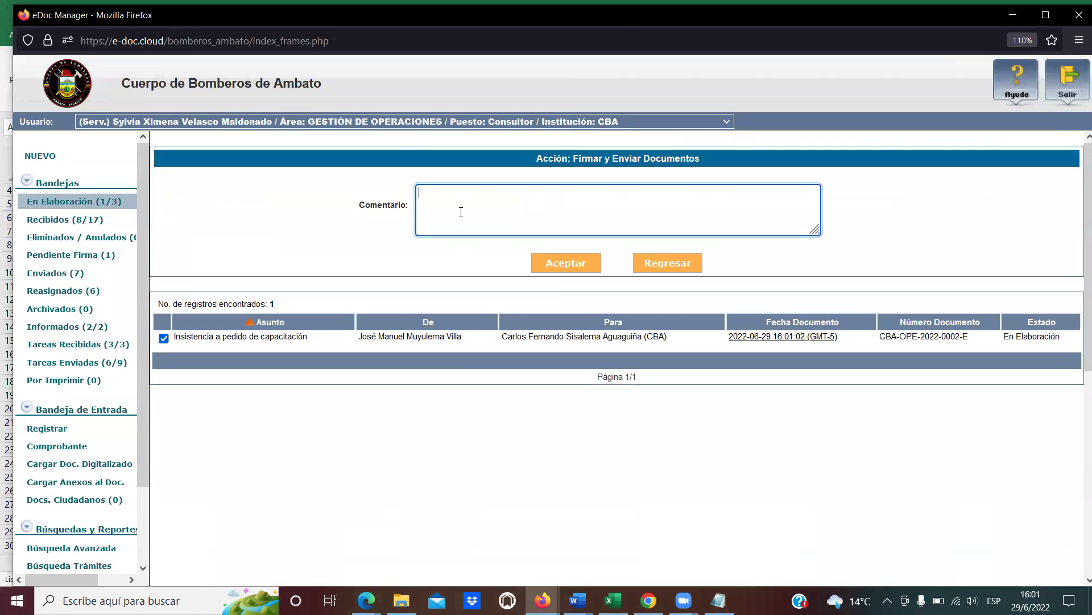
type("Se despacha su ge")
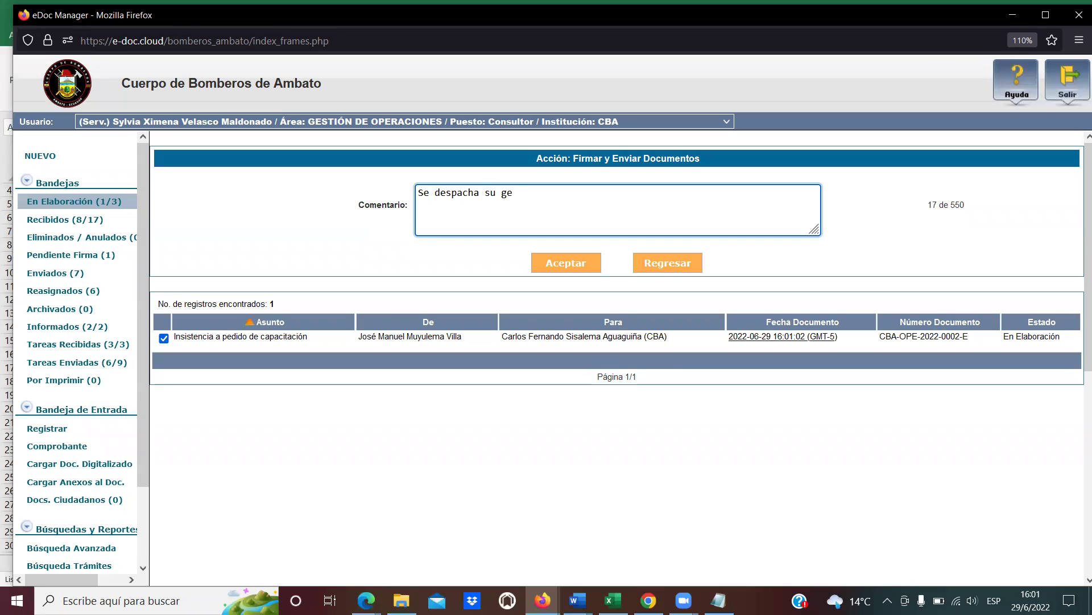
type("stión y tramite correspondiente.")
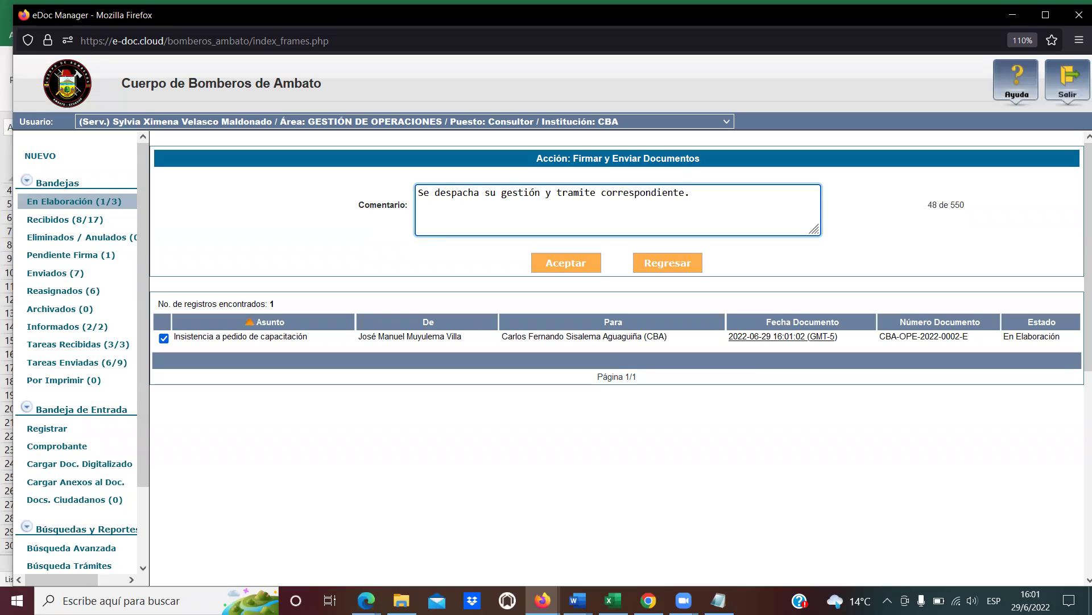
left_click(565, 267)
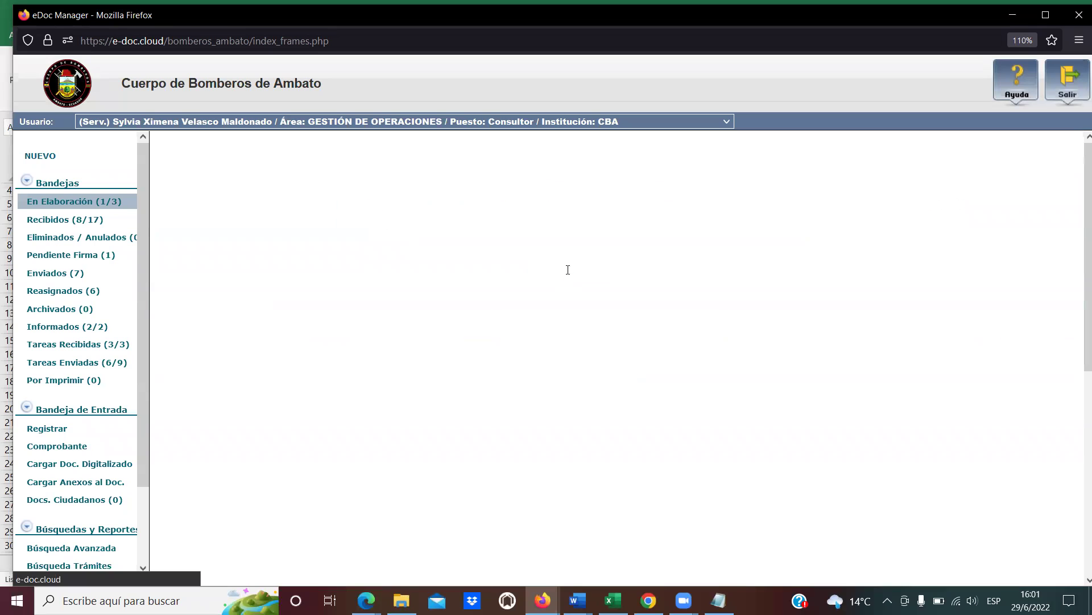
left_click(604, 342)
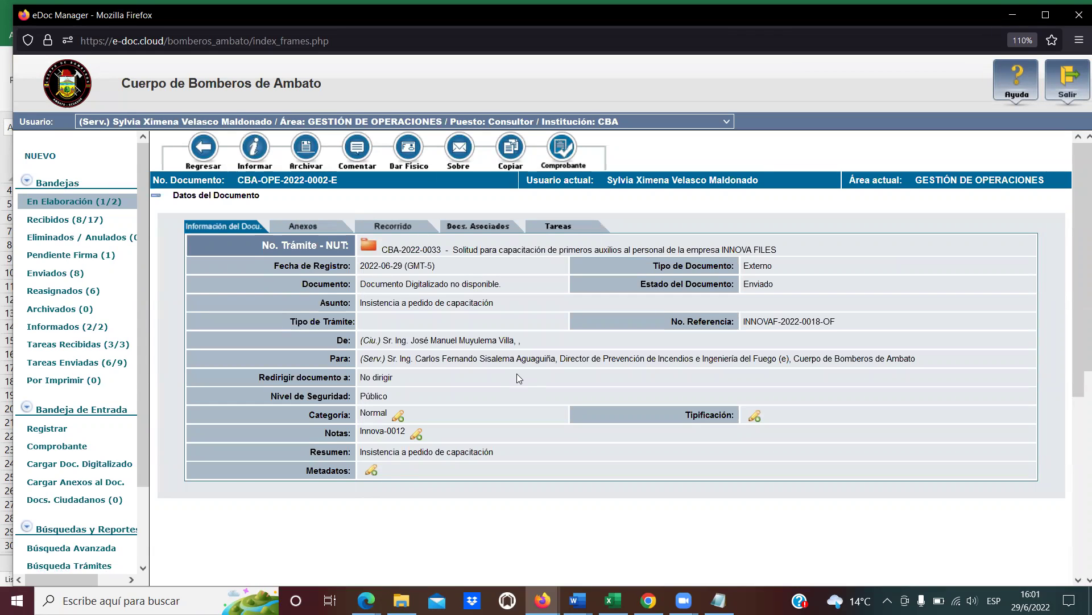
Reopen CBA-OPE-2022-0002-E from Enviados to confirm its Enviado status.
scroll(655, 434, "down", 5)
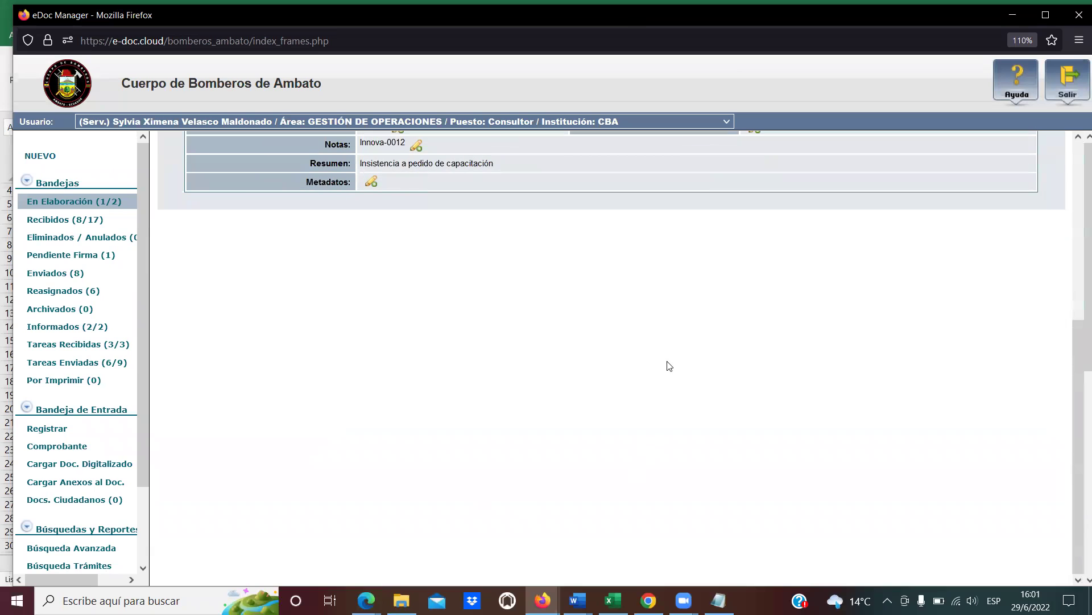
left_click(49, 274)
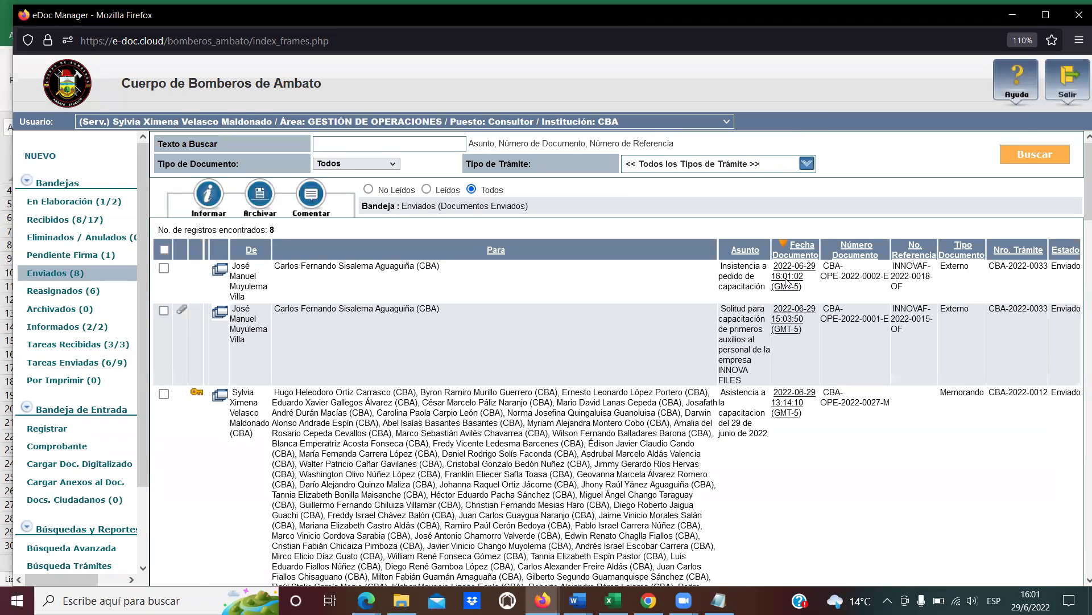
left_click(787, 281)
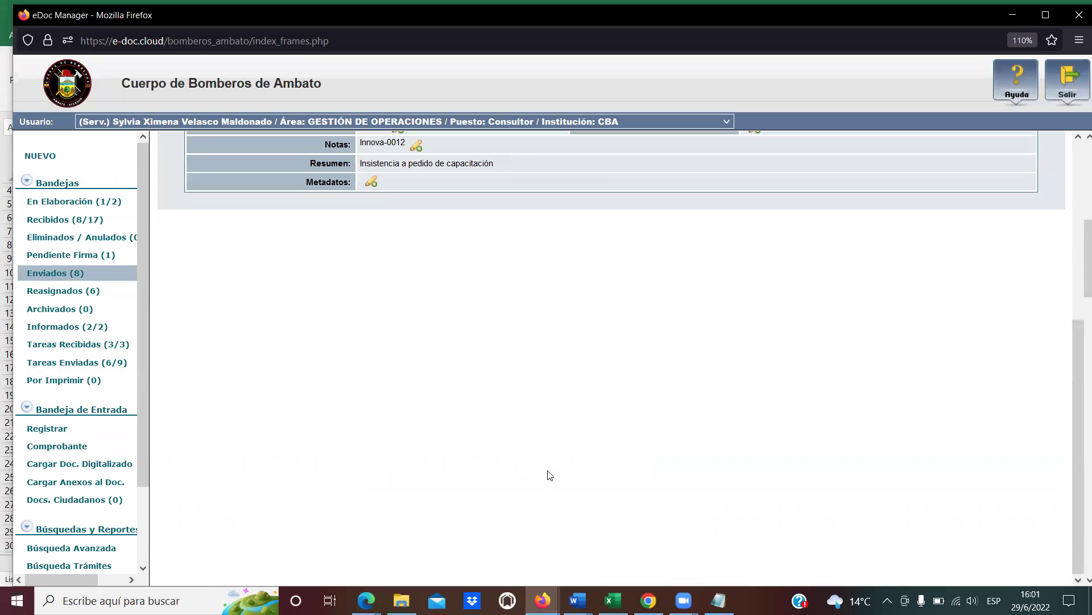
scroll(726, 391, "up", 5)
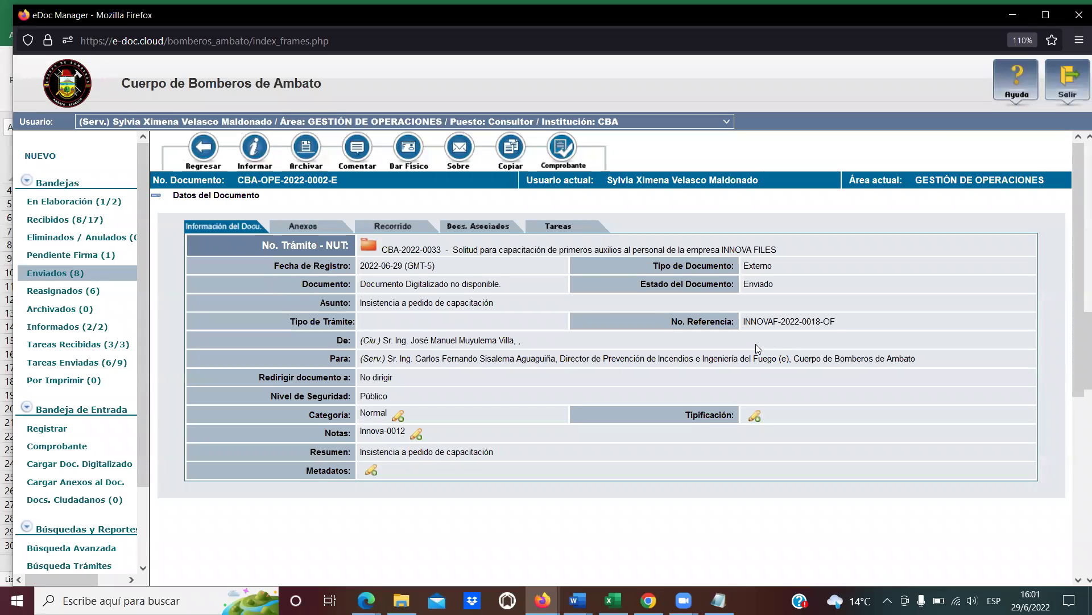
left_click(85, 465)
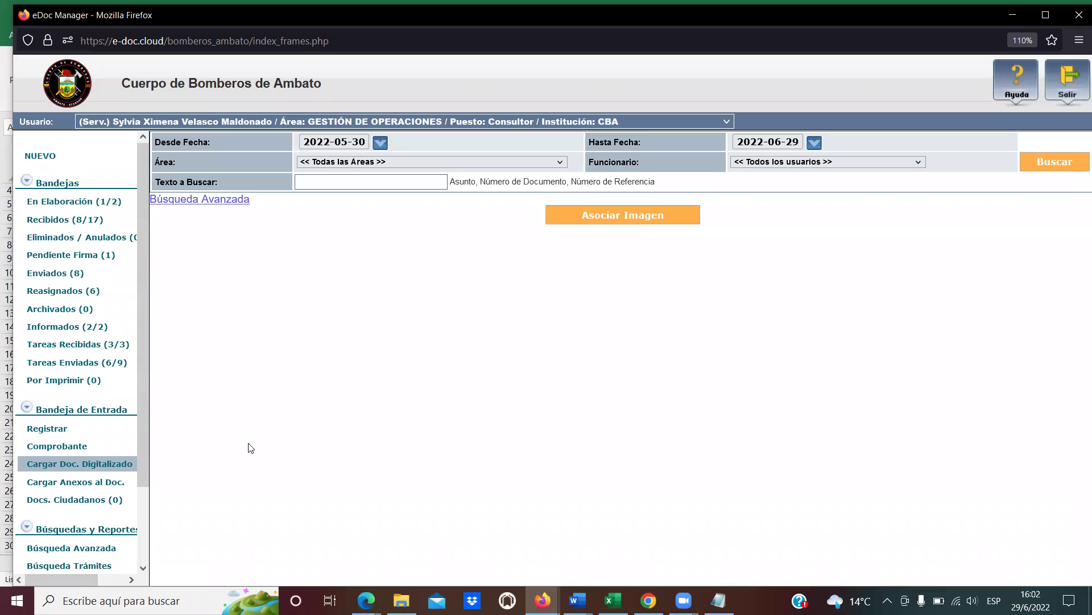
left_click(1054, 162)
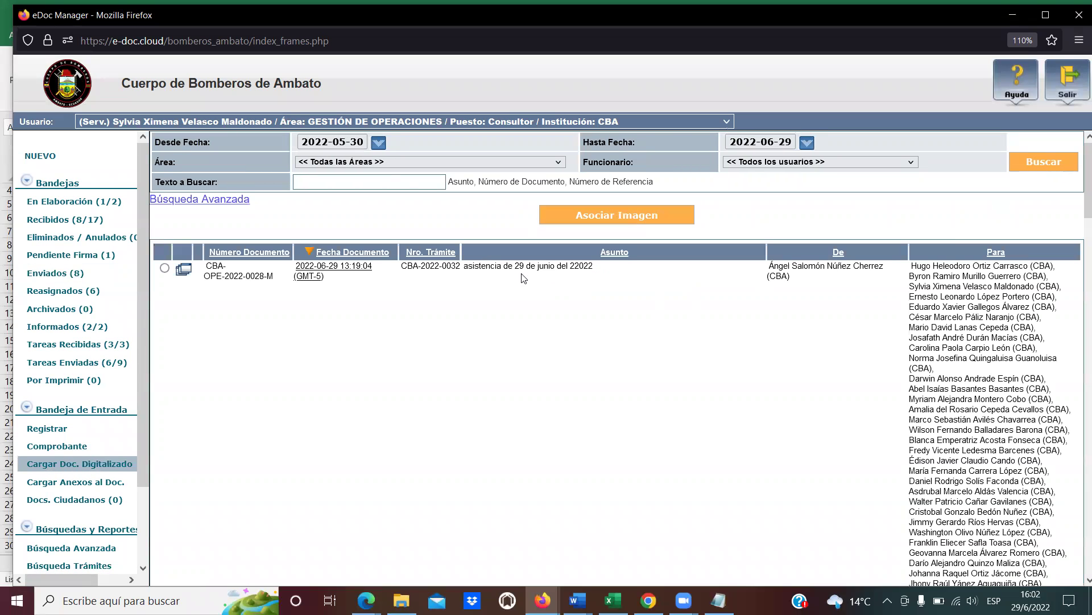
left_click(405, 182)
type("-E")
left_click(1044, 166)
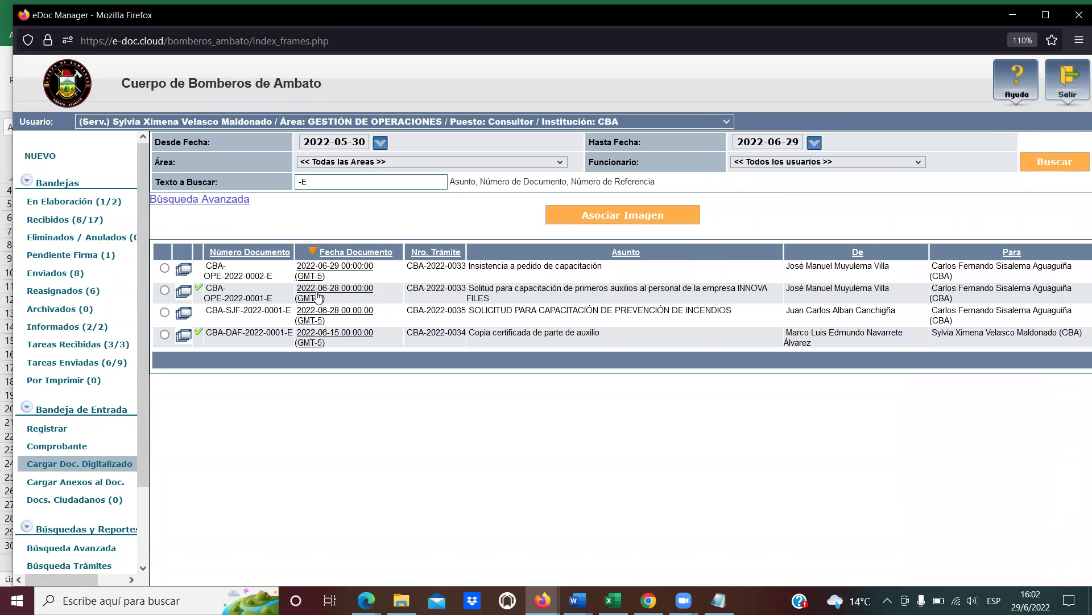
left_click_drag(278, 280, 213, 271)
left_click(213, 271)
left_click_drag(210, 266, 282, 277)
left_click(282, 278)
left_click_drag(283, 304, 207, 287)
left_click(207, 287)
left_click(329, 292)
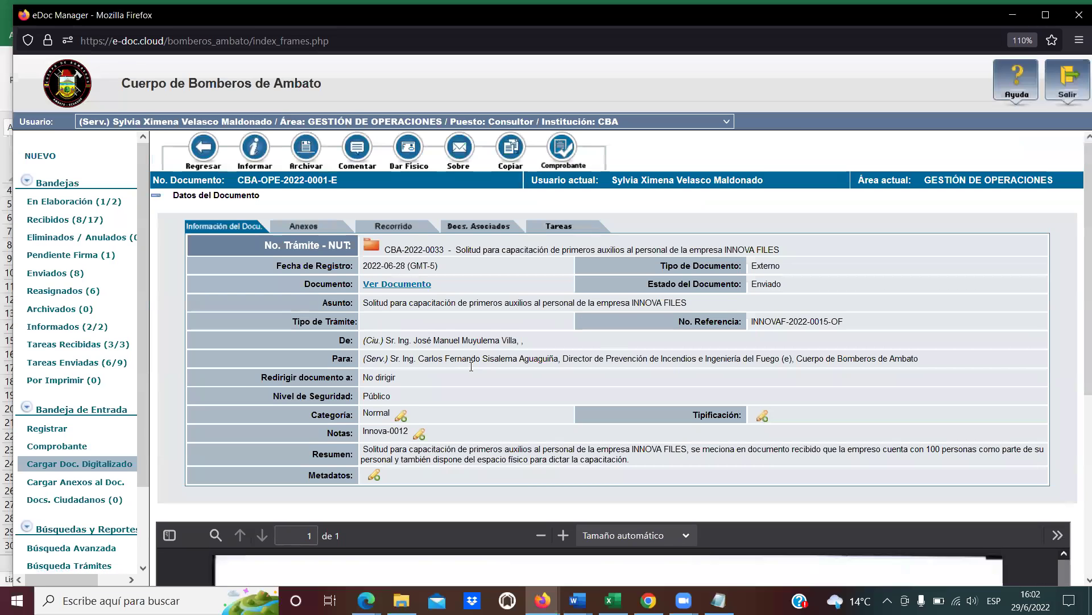
scroll(947, 392, "down", 5)
scroll(976, 450, "up", 10)
left_click(204, 147)
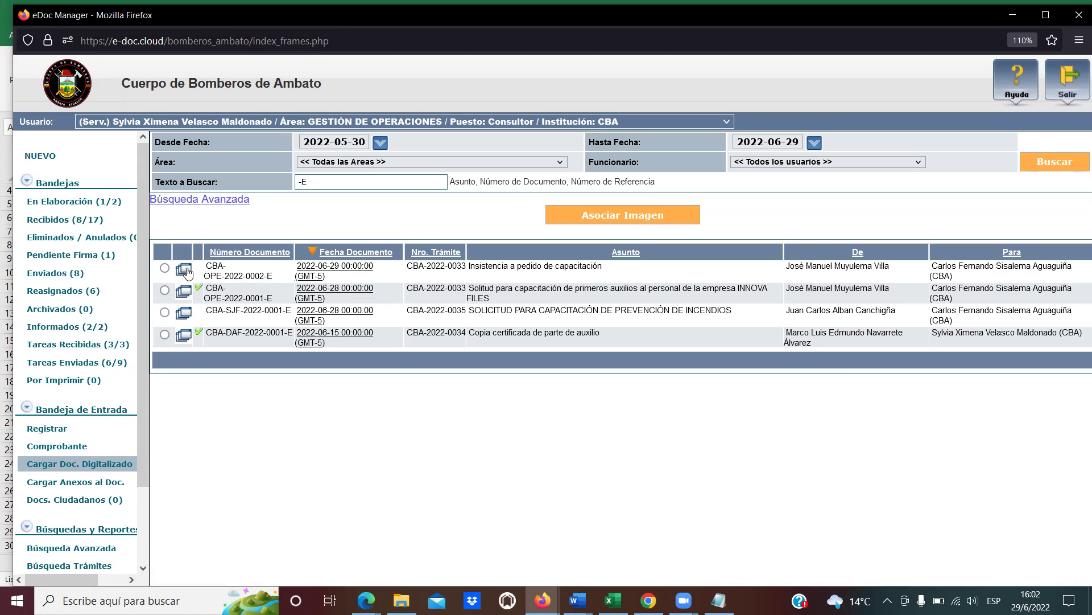
left_click(165, 267)
left_click(614, 219)
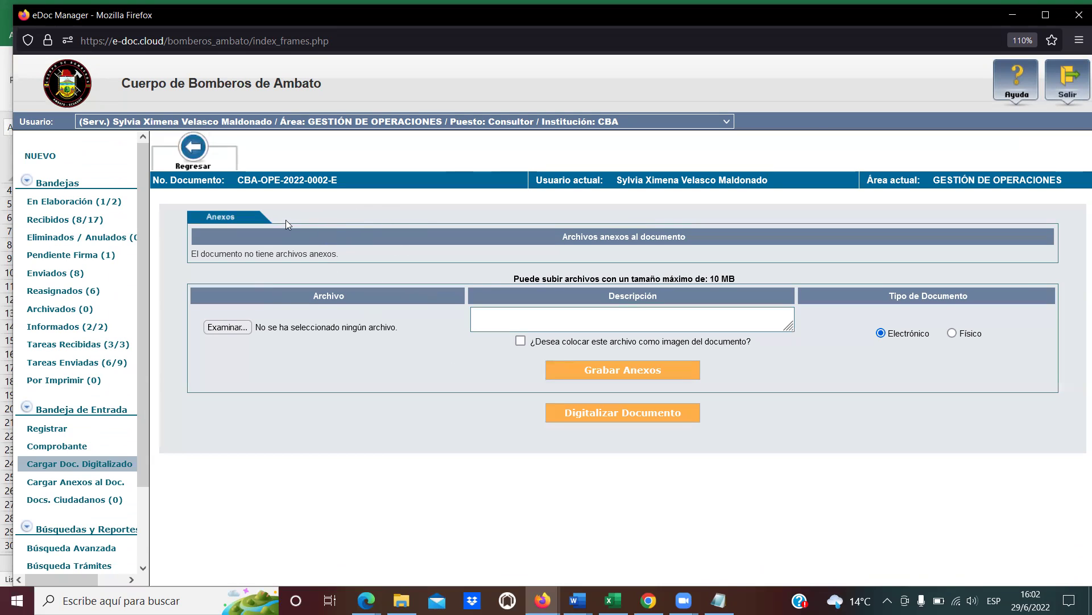
left_click(188, 164)
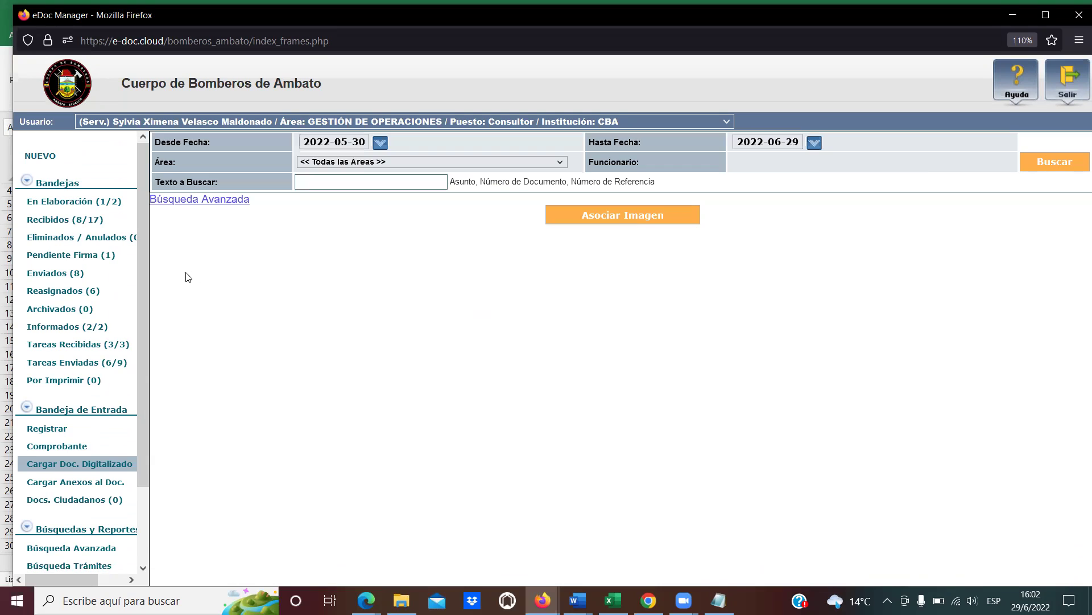
left_click(377, 183)
type("-E")
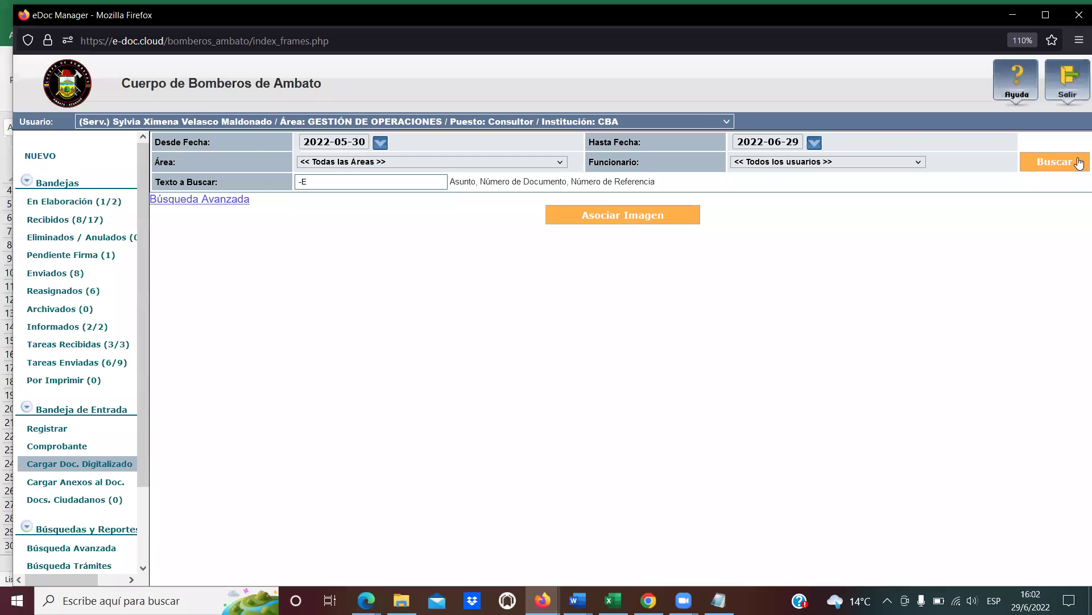
left_click(1078, 162)
left_click(166, 269)
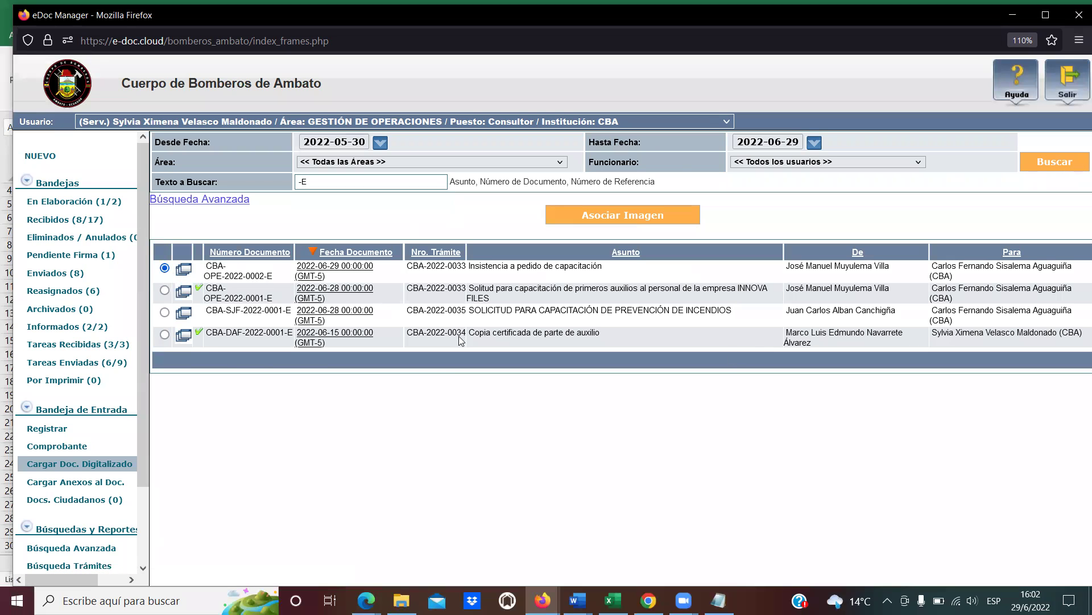
left_click(612, 220)
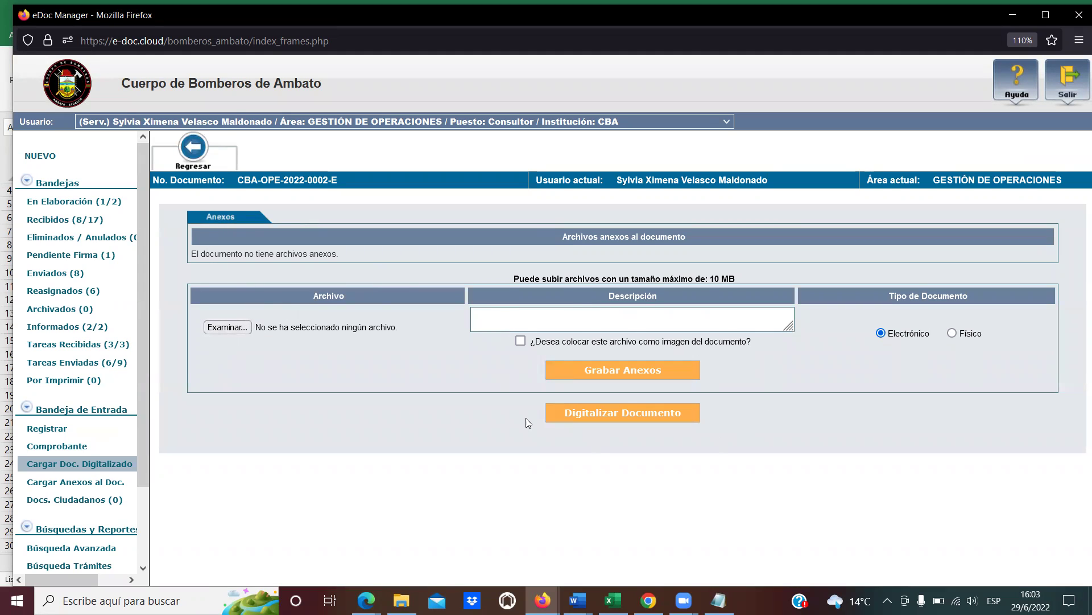
left_click(228, 327)
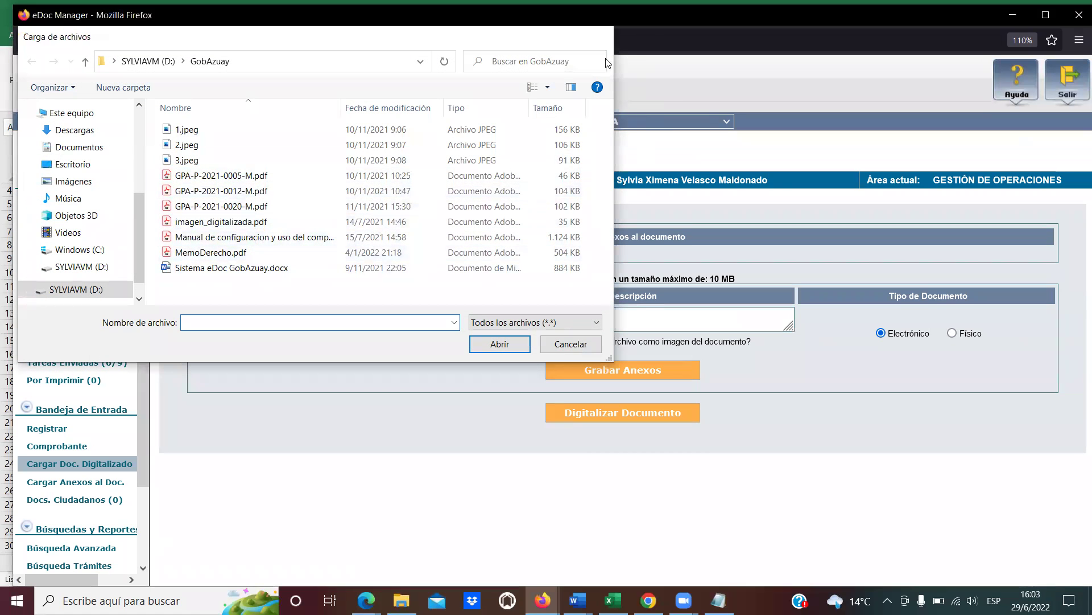
key("Escape")
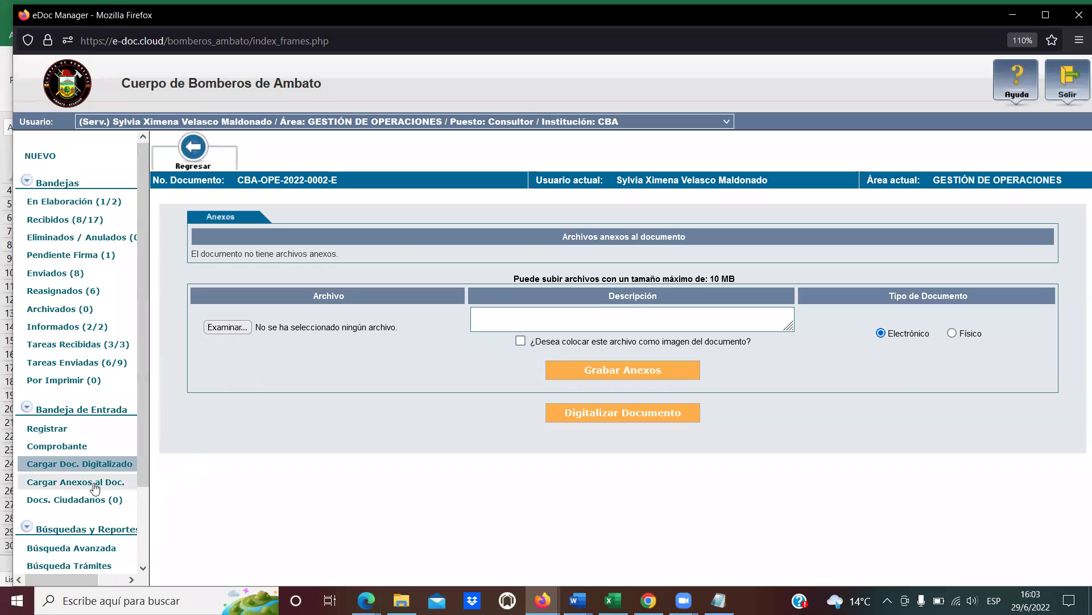
In Cargar Anexos al Doc., search for '-E' and select CBA-SJF-2022-0001-E.
left_click(71, 483)
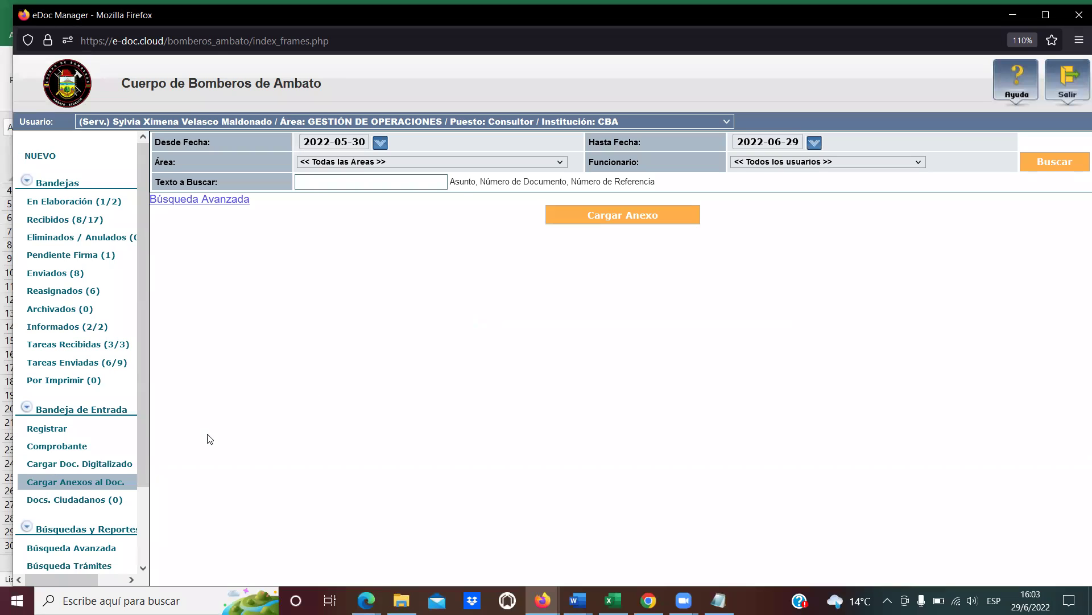
left_click(437, 182)
type("-")
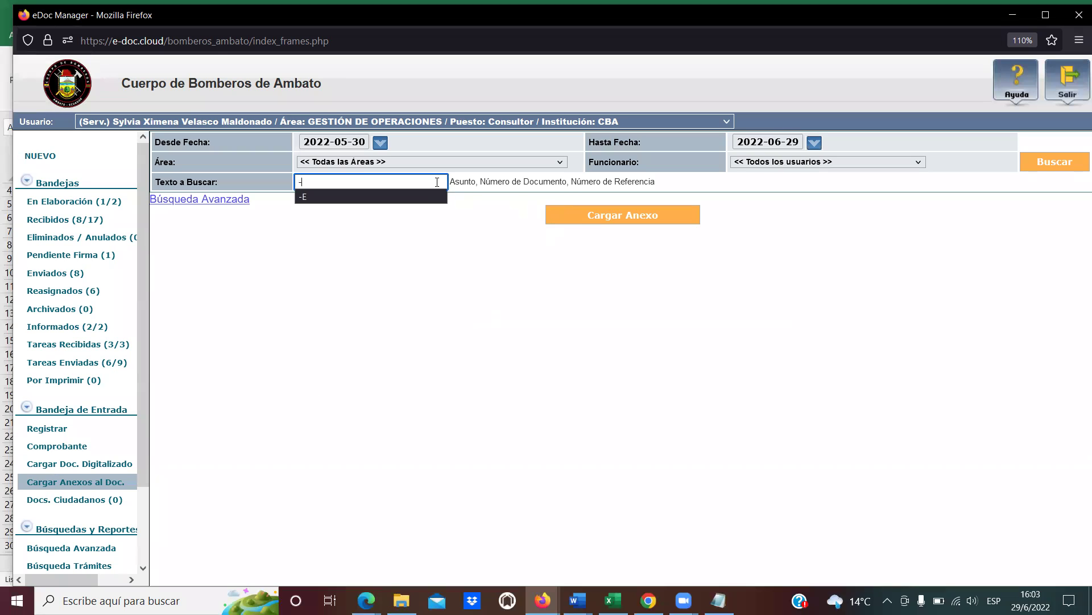
type("E")
left_click(1047, 170)
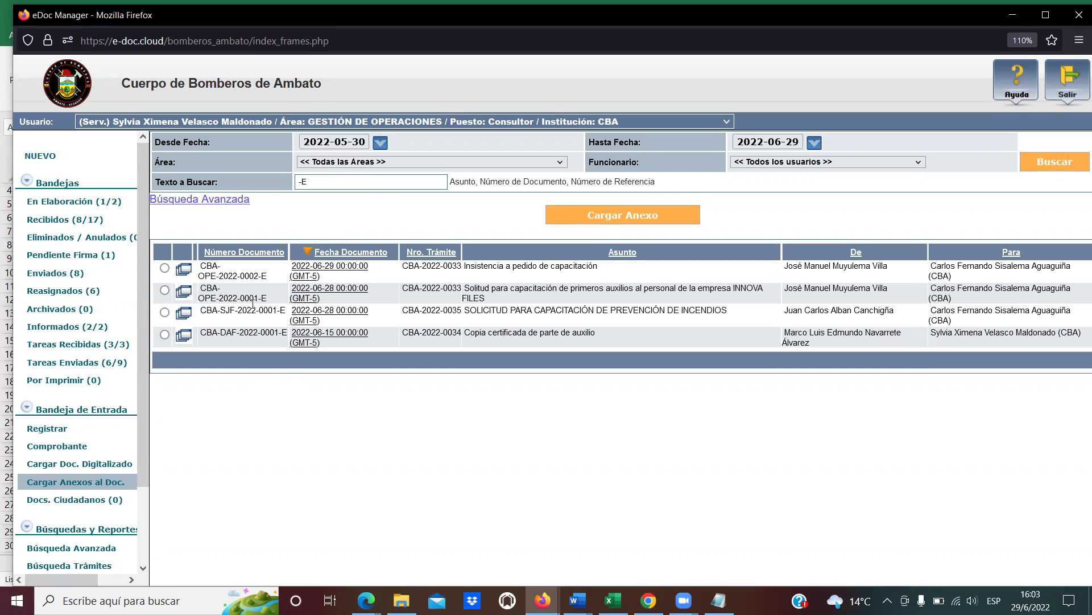
left_click(164, 313)
Try downloading its attachments as a zip, dismiss the permission warning, and return to Enviados.
left_click(585, 217)
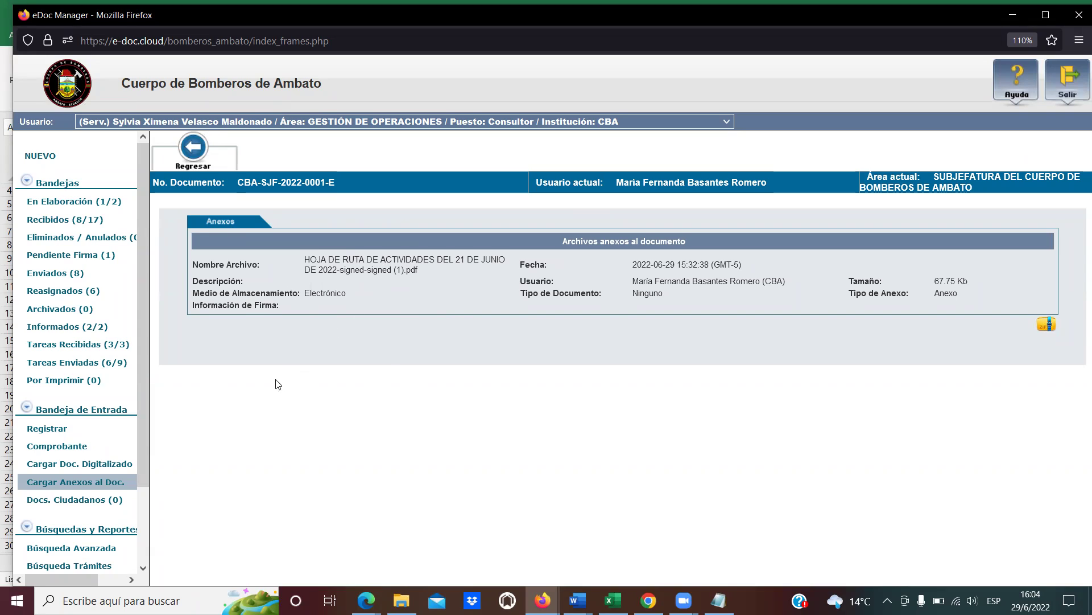
left_click(1042, 328)
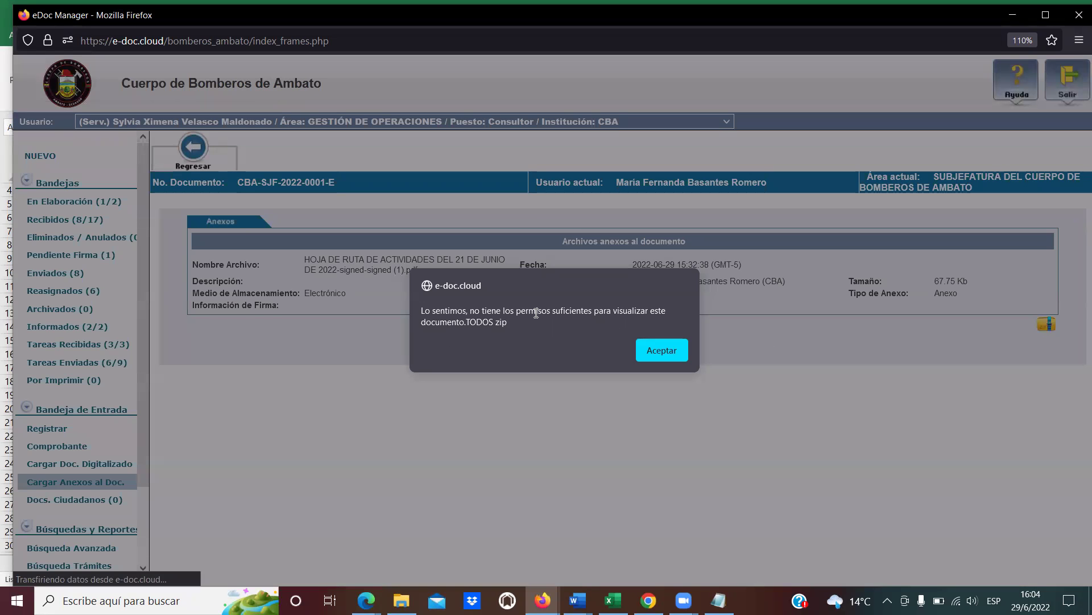
left_click_drag(507, 322, 422, 313)
left_click(422, 313)
left_click(661, 351)
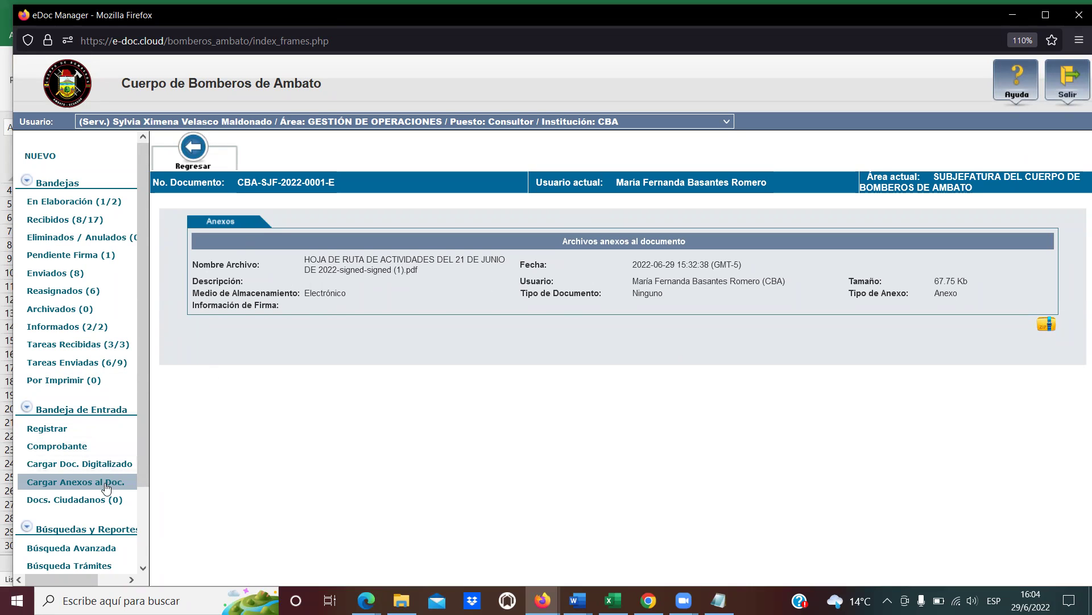
left_click(82, 274)
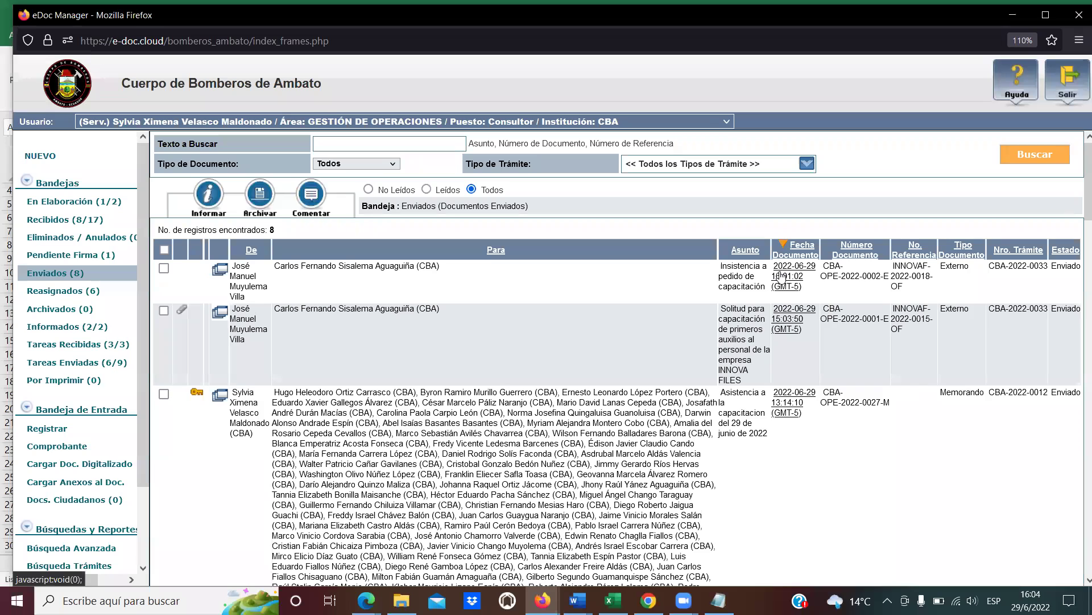
Open sent document CBA-OPE-2022-0002-E and view its Anexos tab, which lists no attached files.
left_click(781, 278)
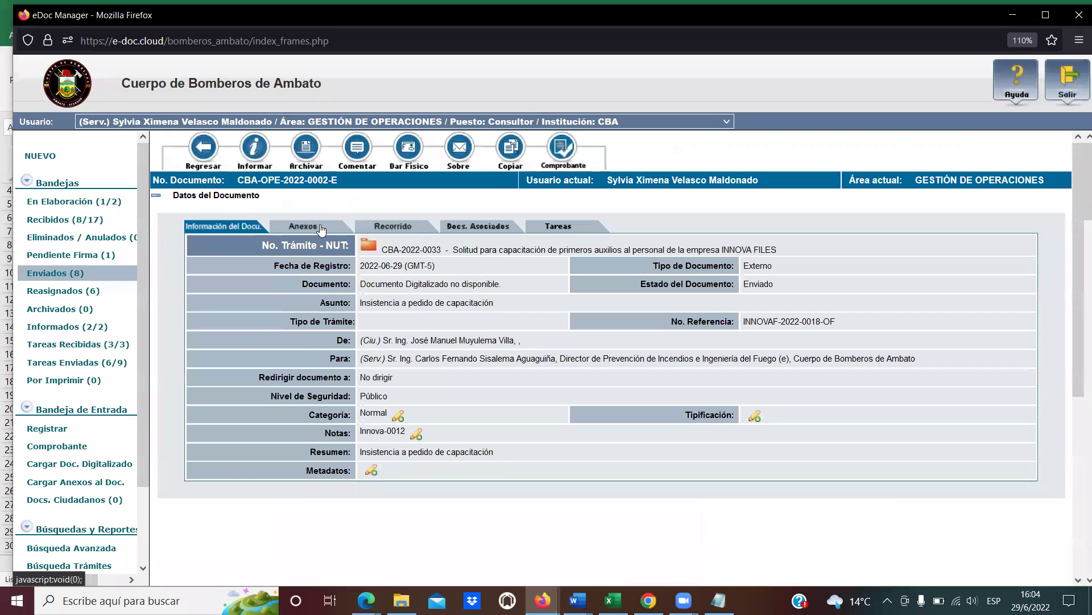
left_click(320, 228)
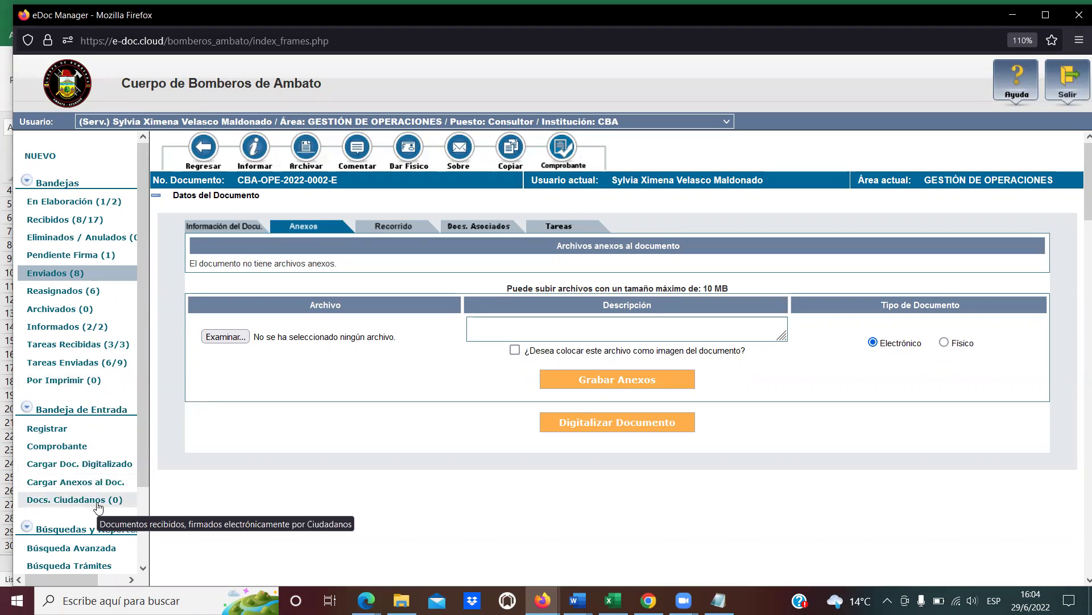
scroll(98, 506, "down", 1)
scroll(99, 506, "down", 3)
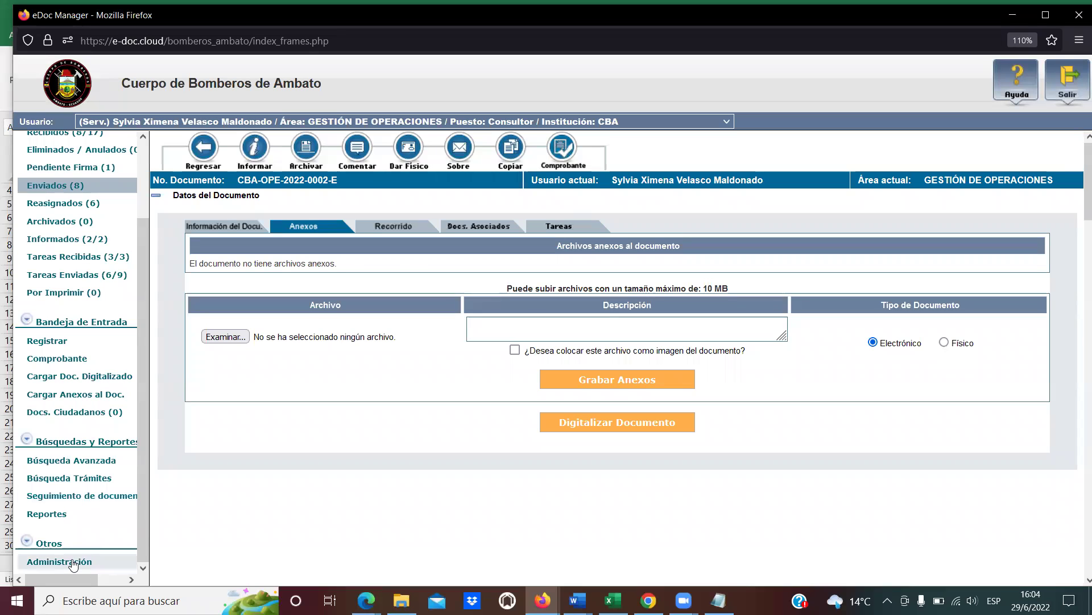
Go to Administración > Editar Usuario and open the user found by their ID number.
left_click(67, 560)
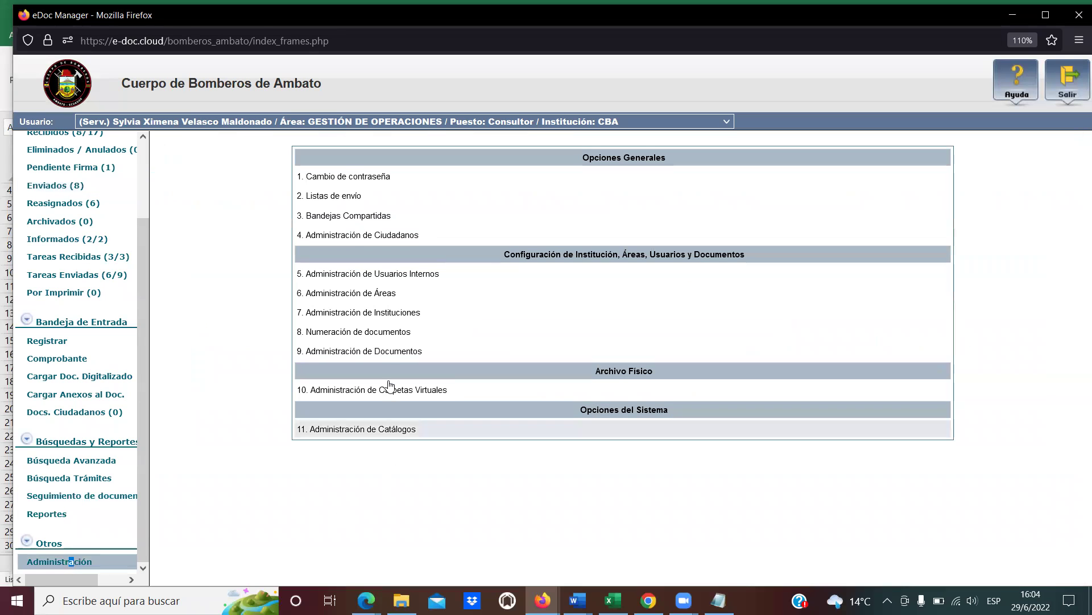
left_click(387, 278)
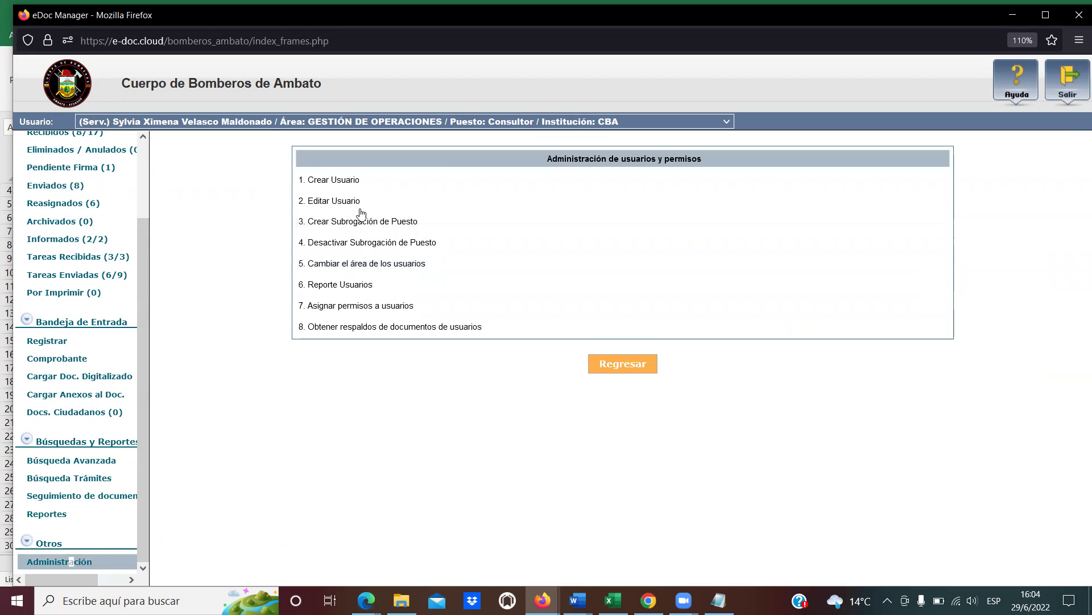
left_click(357, 204)
left_click(563, 146)
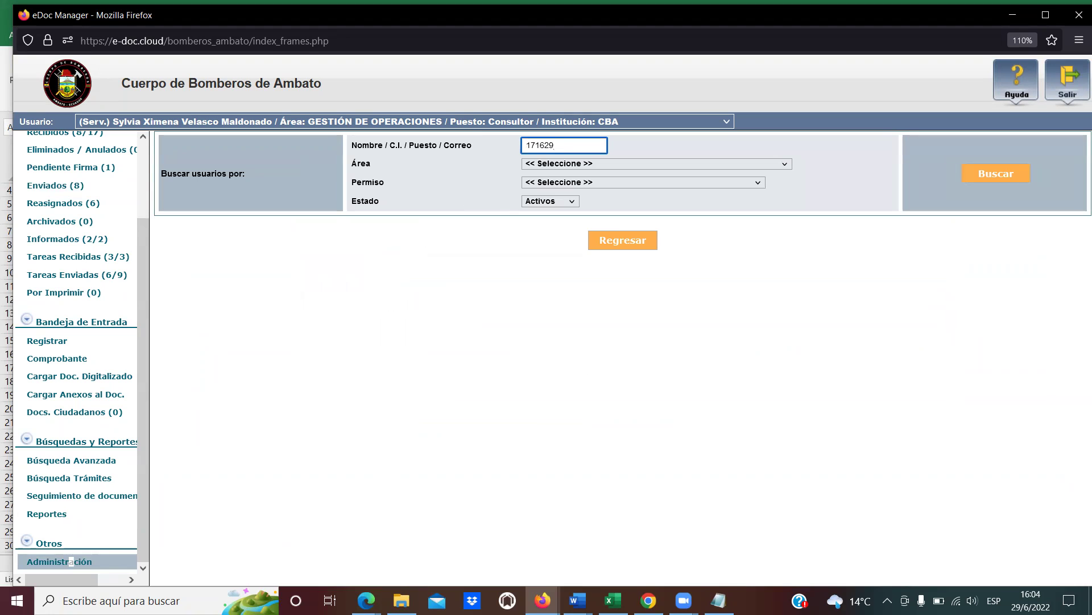
key("Return")
left_click(272, 310)
Tick 'Recibir documentos de usuarios externos y ciudadanos' and save the user's permissions.
scroll(410, 376, "down", 15)
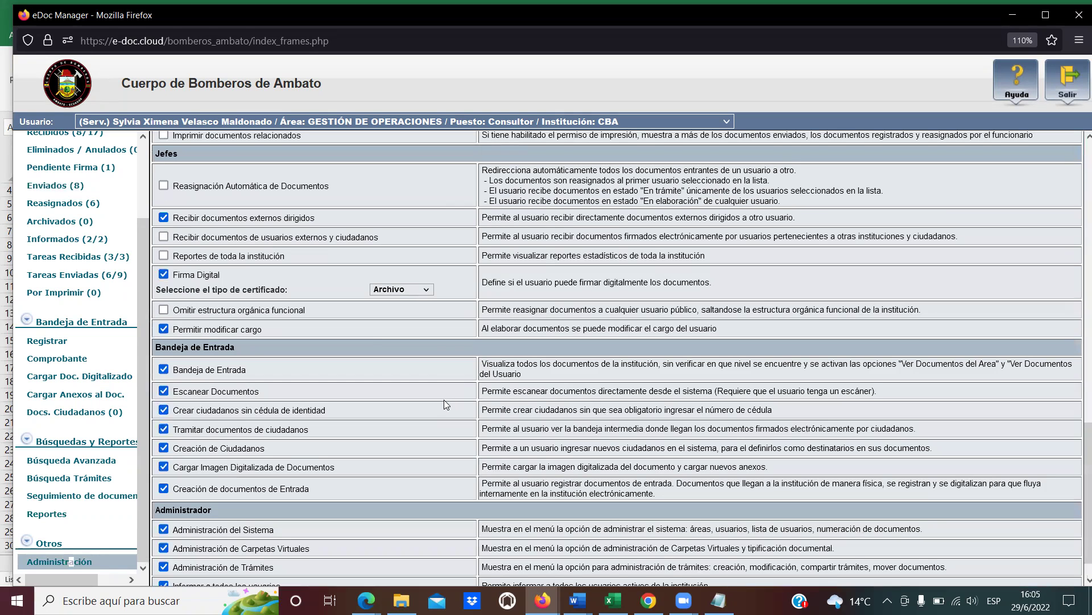
left_click(164, 237)
scroll(530, 371, "up", 10)
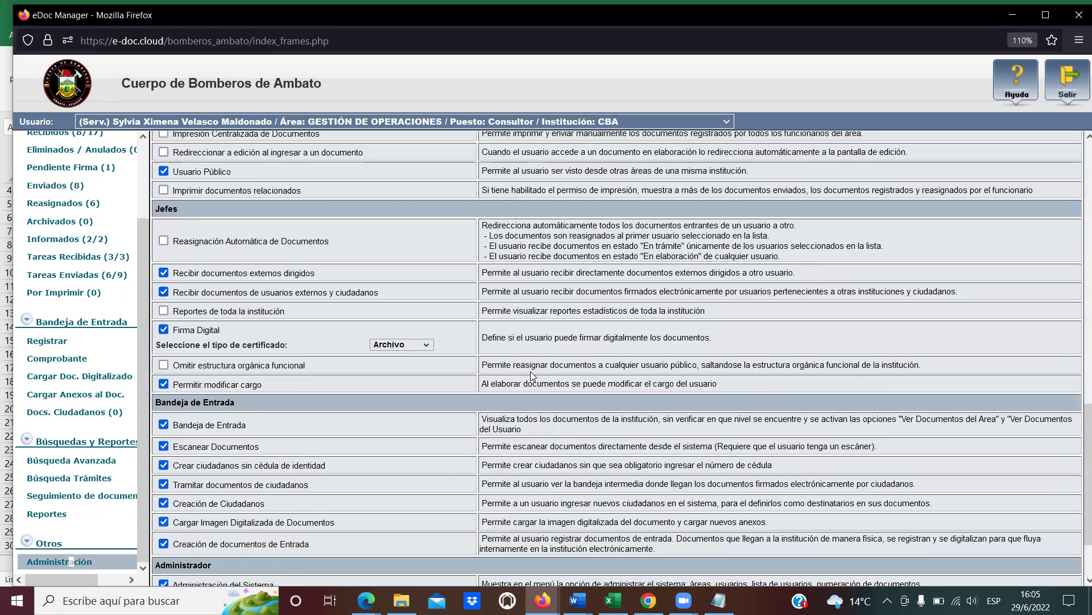
left_click(409, 299)
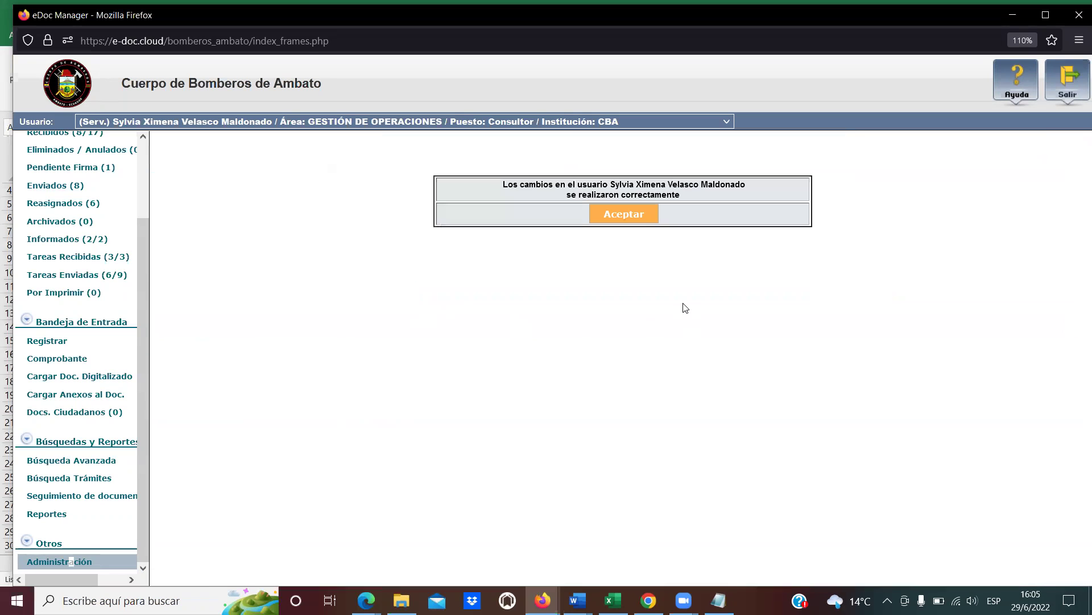
left_click(630, 214)
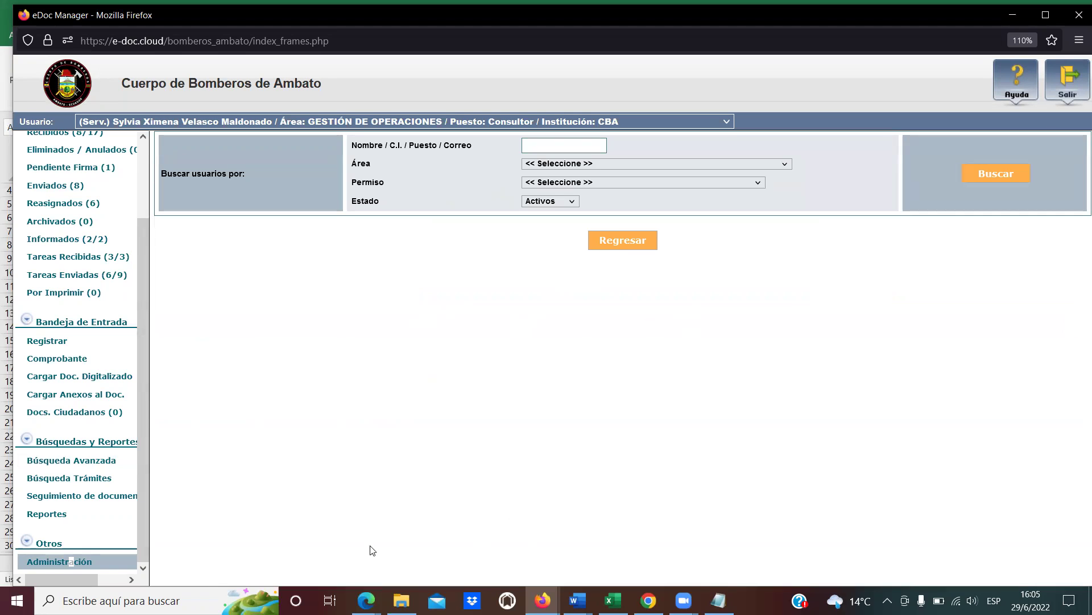
left_click(542, 600)
left_click(341, 535)
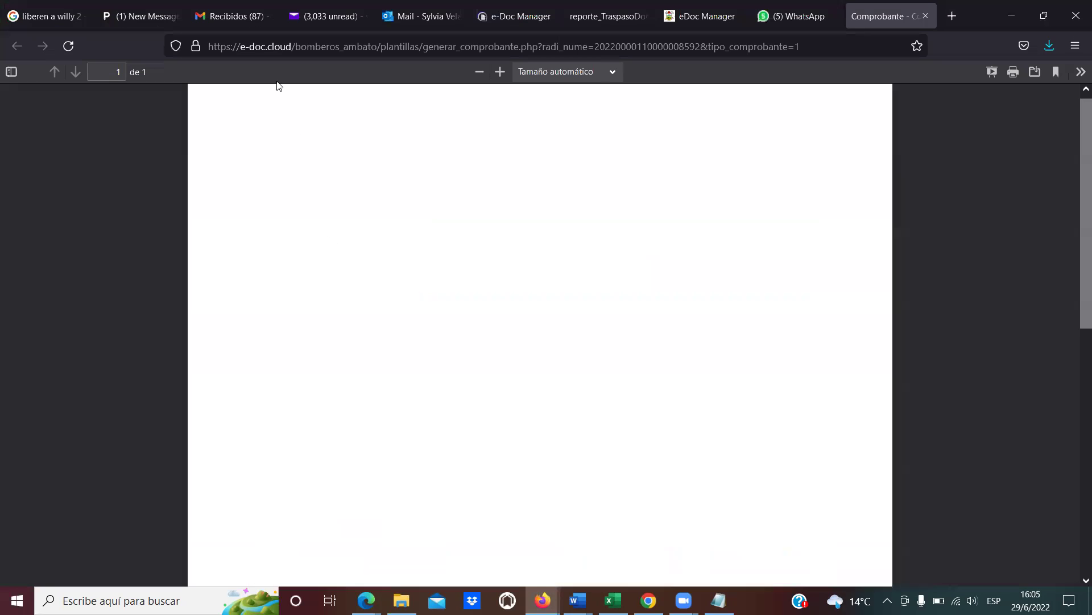
key("ctrl+3")
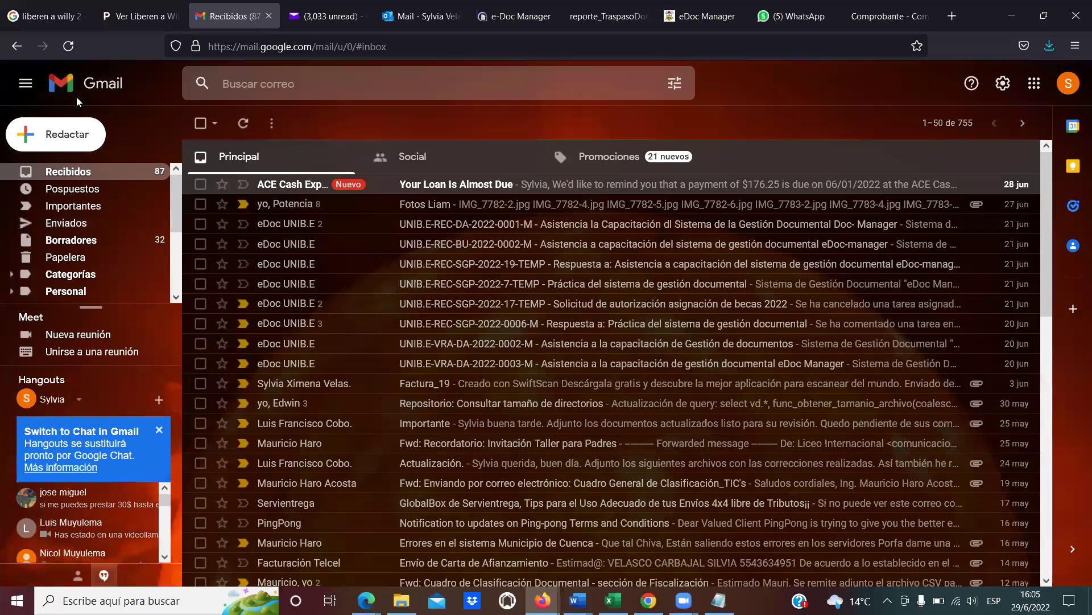
left_click(68, 46)
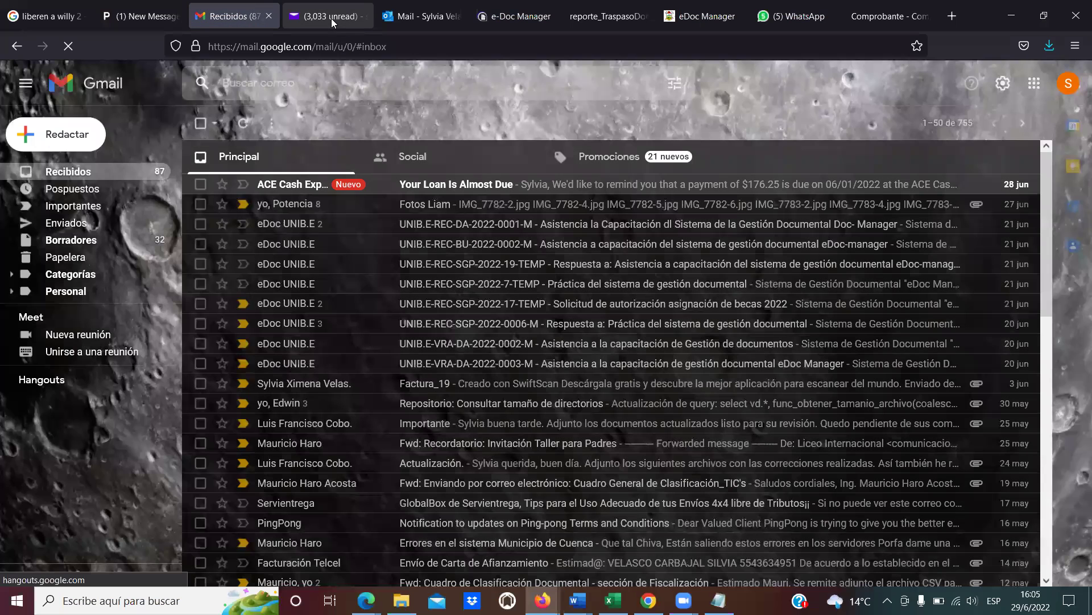
left_click(332, 19)
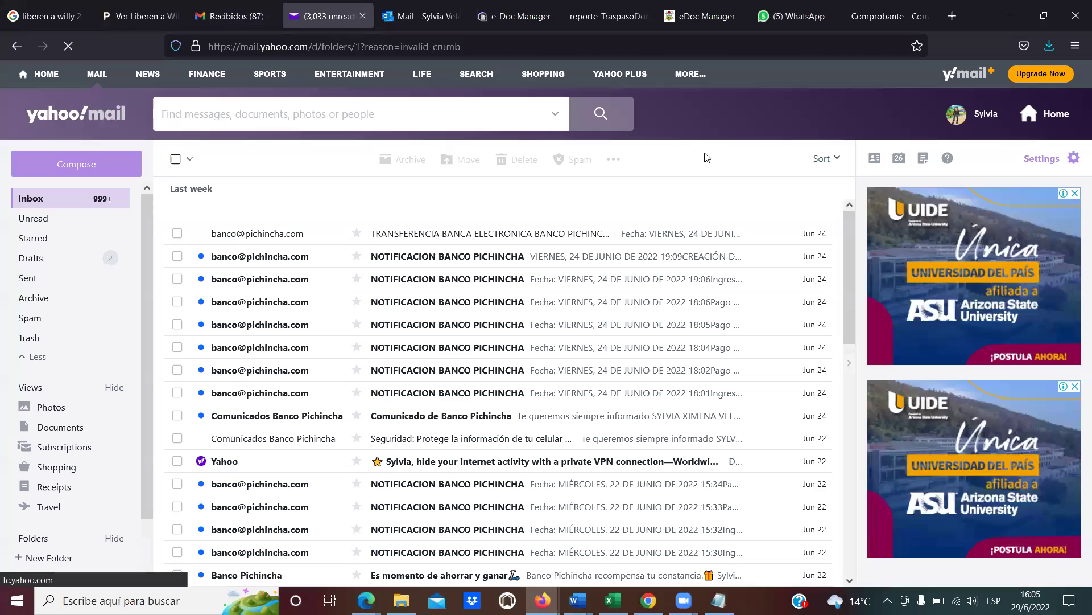
left_click(1012, 15)
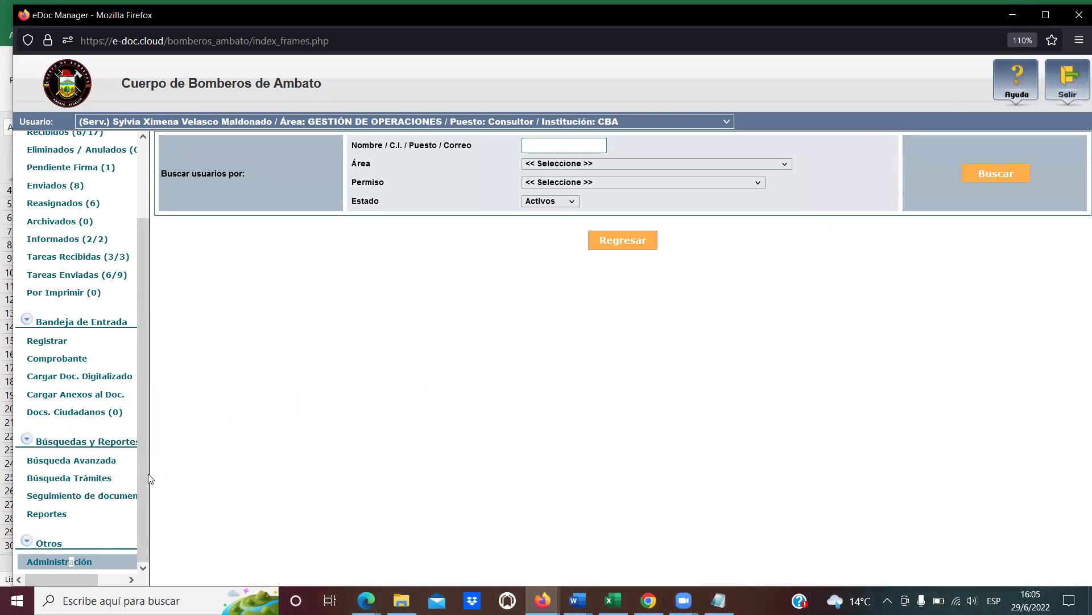
Open the Docs. Ciudadanos (0) tray, which shows zero records.
left_click(98, 411)
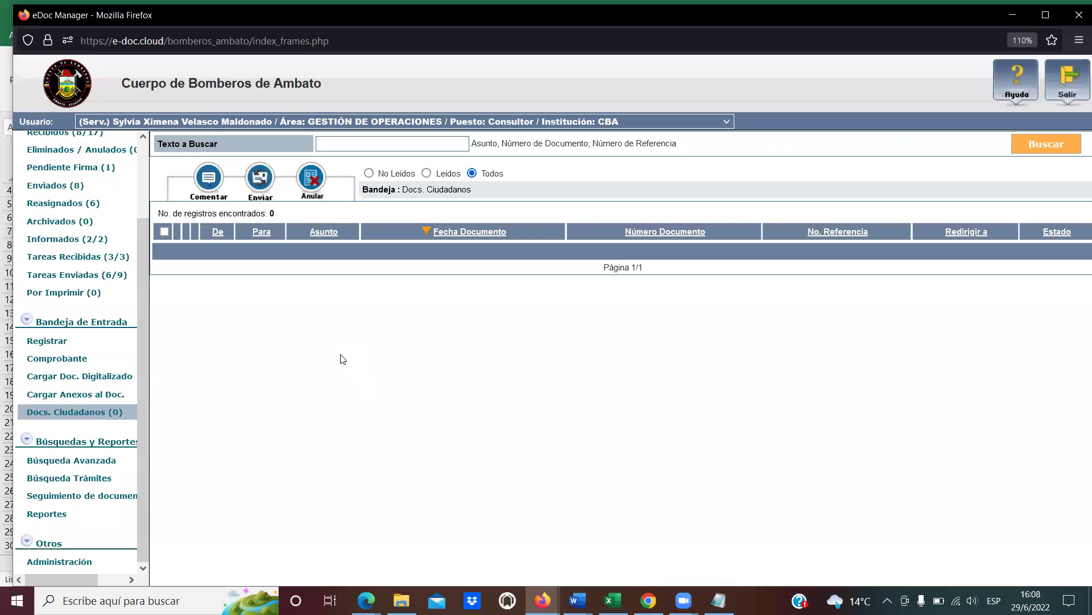
left_click(98, 410)
left_click(90, 461)
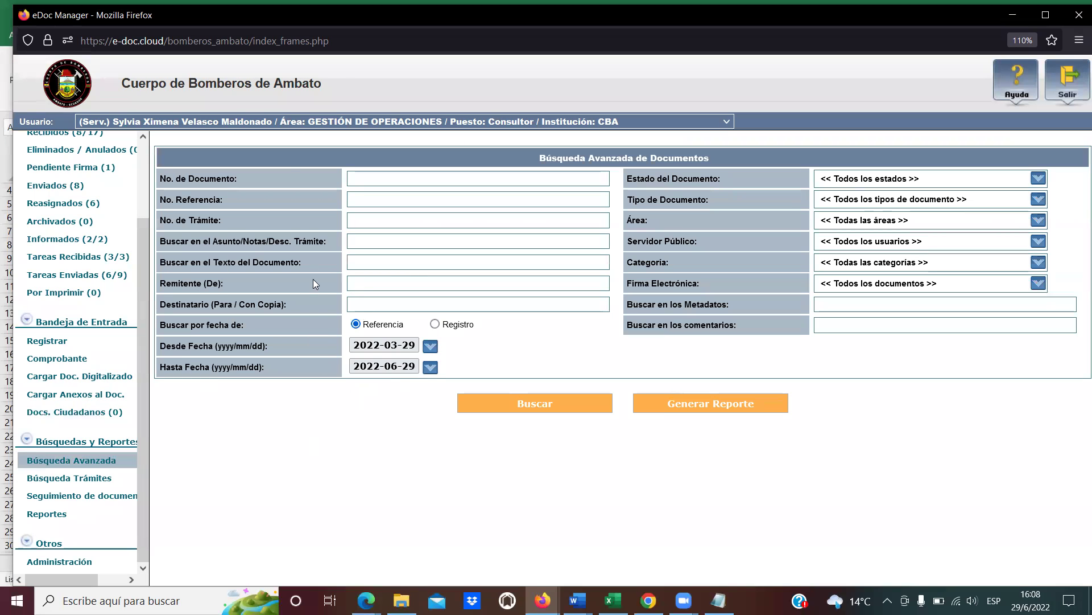
left_click(354, 177)
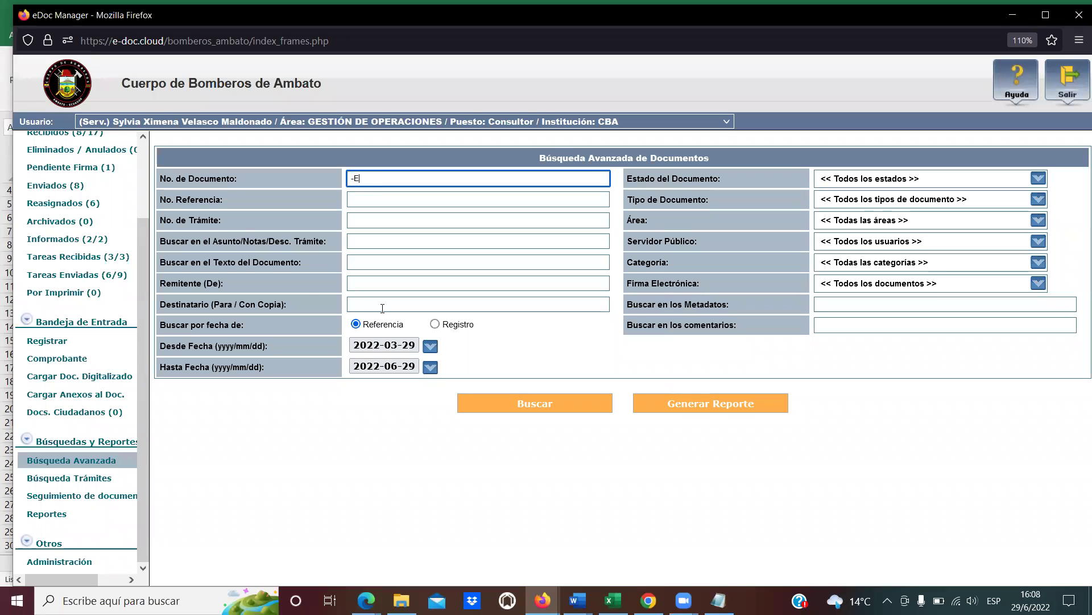
left_click(558, 408)
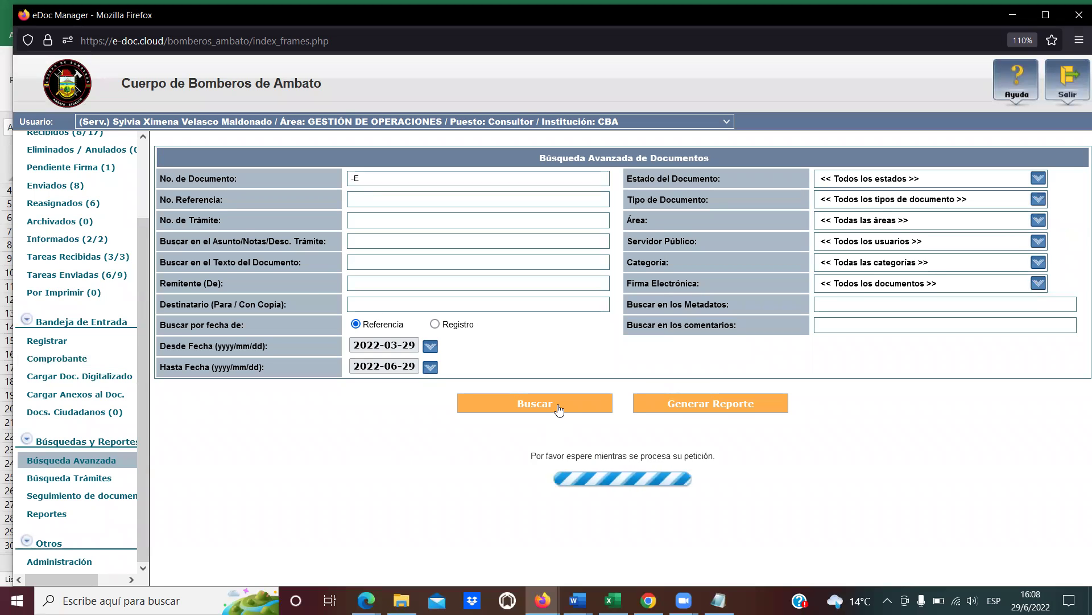
scroll(333, 428, "down", 3)
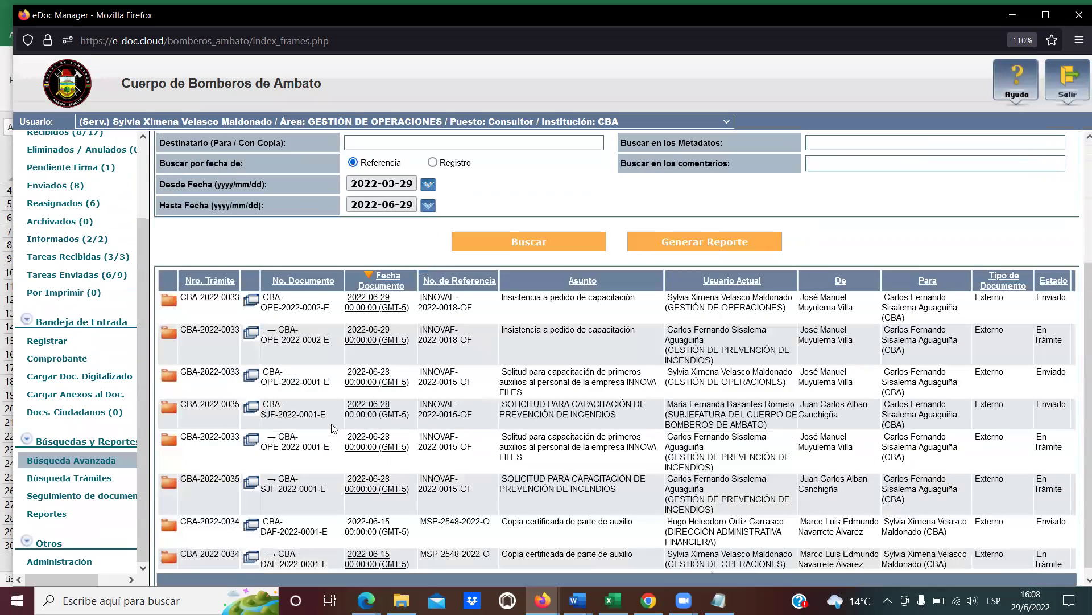
scroll(332, 428, "down", 1)
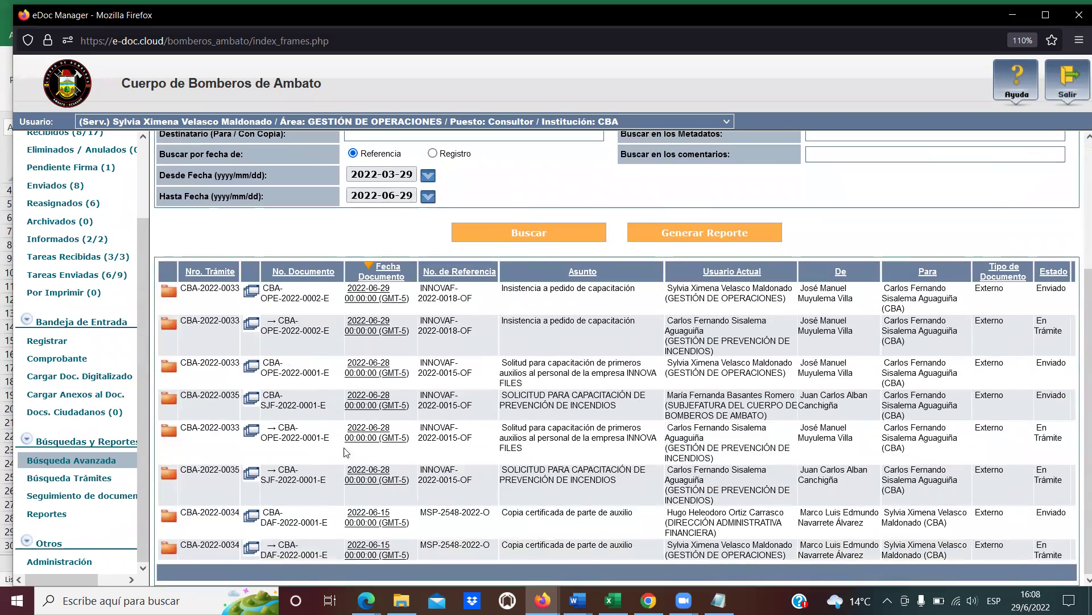
scroll(347, 341, "up", 3)
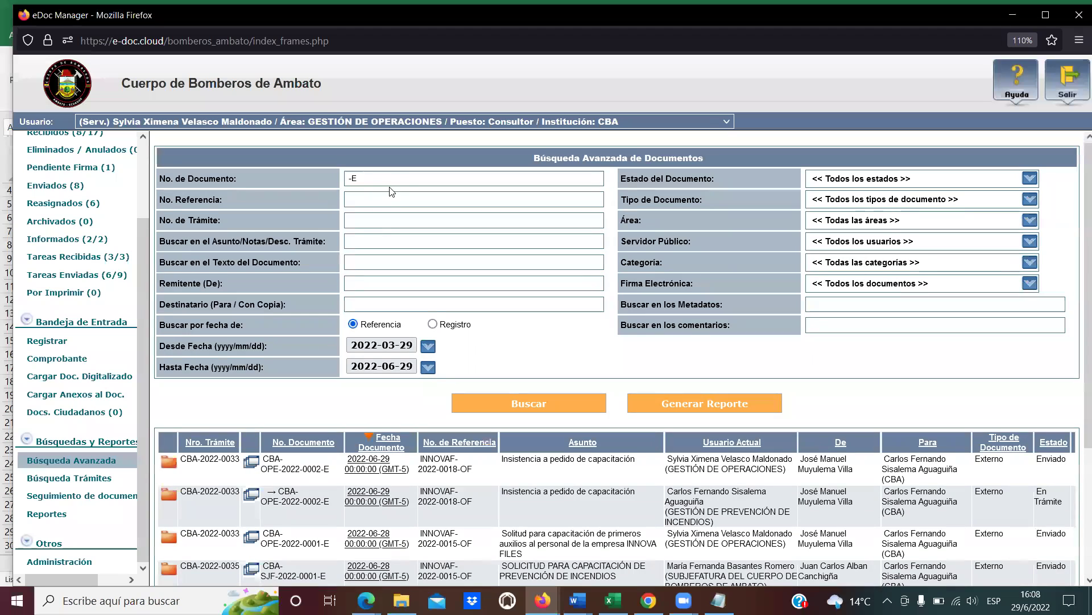
left_click_drag(364, 178, 318, 173)
left_click(359, 177)
Remove '-E' from No. de Documento and search with Tipo de Documento set to Externo.
left_click_drag(371, 177, 339, 173)
key("BackSpace")
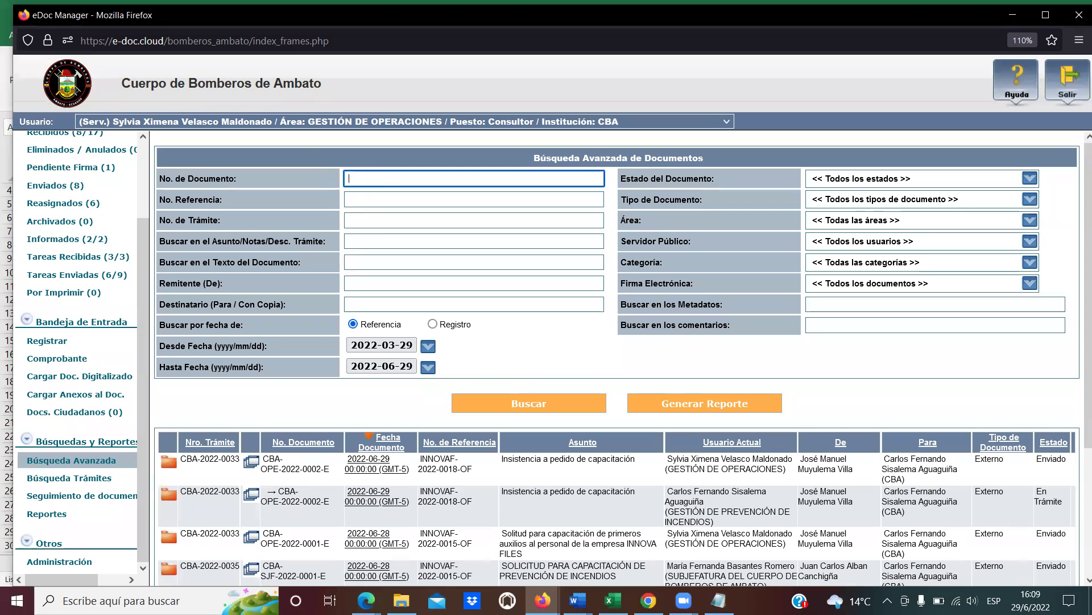
left_click(931, 200)
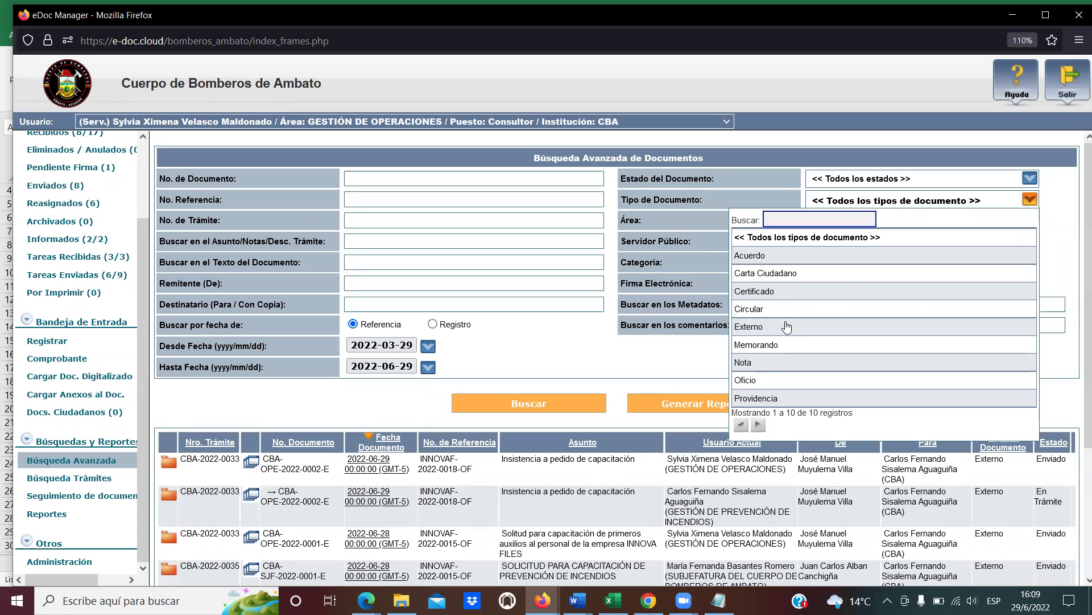
left_click(786, 327)
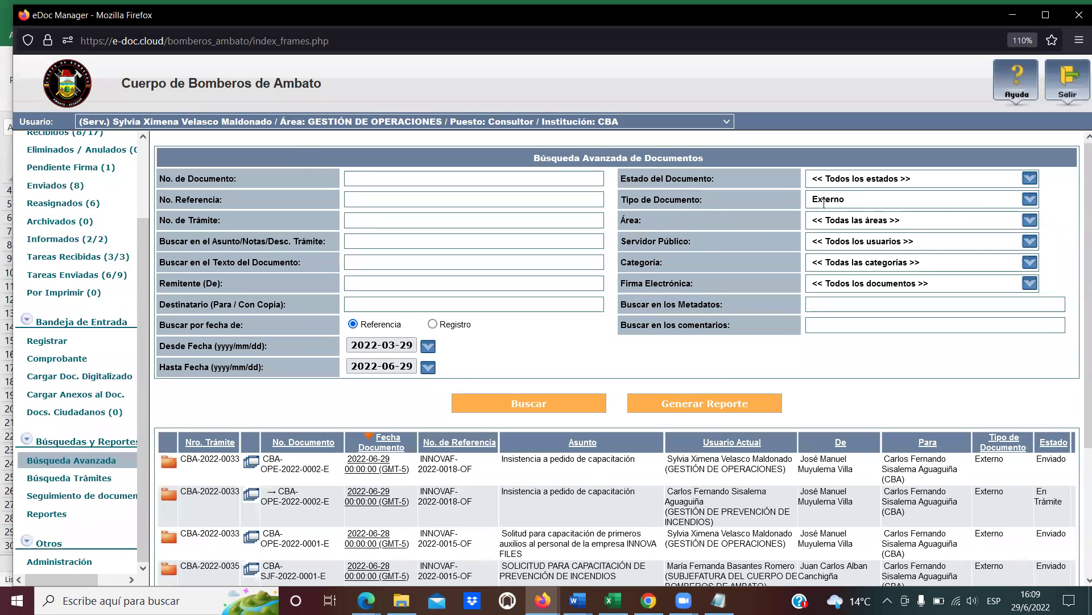
left_click(526, 403)
scroll(576, 455, "down", 3)
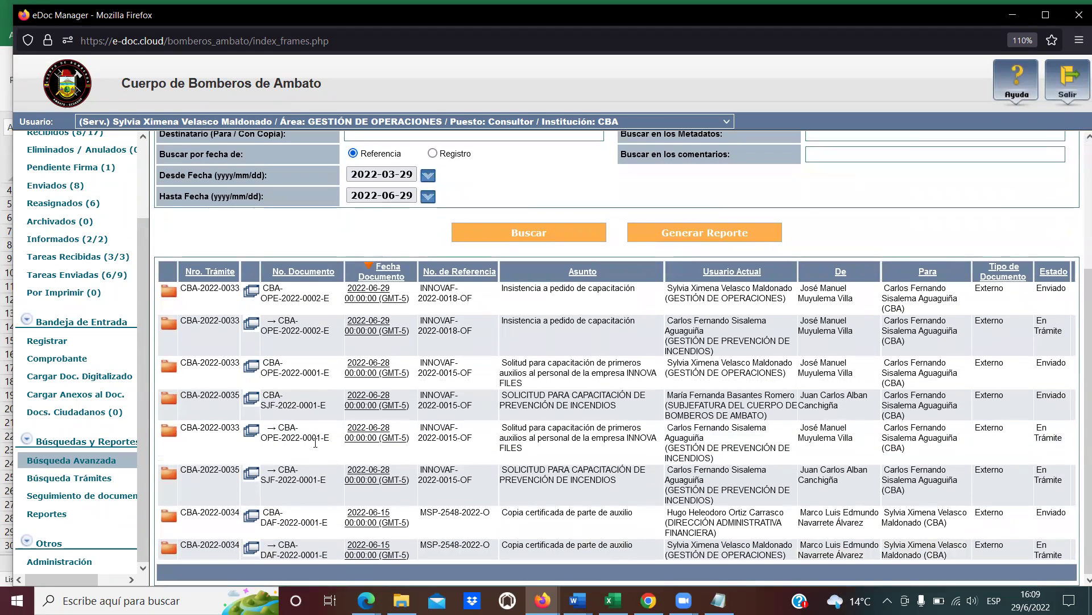
scroll(414, 276, "up", 2)
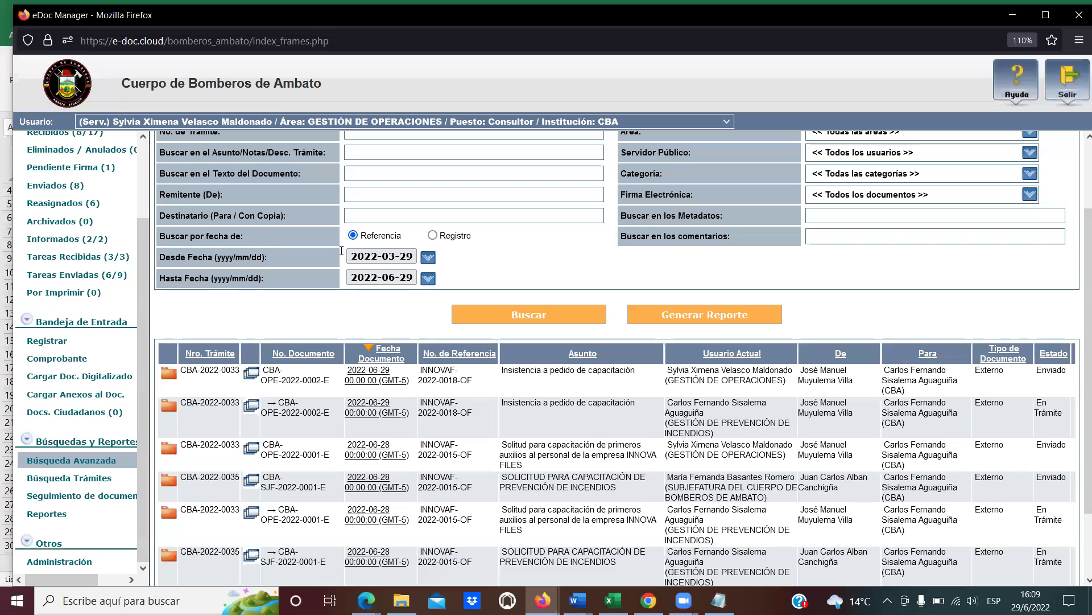
scroll(342, 327, "down", 2)
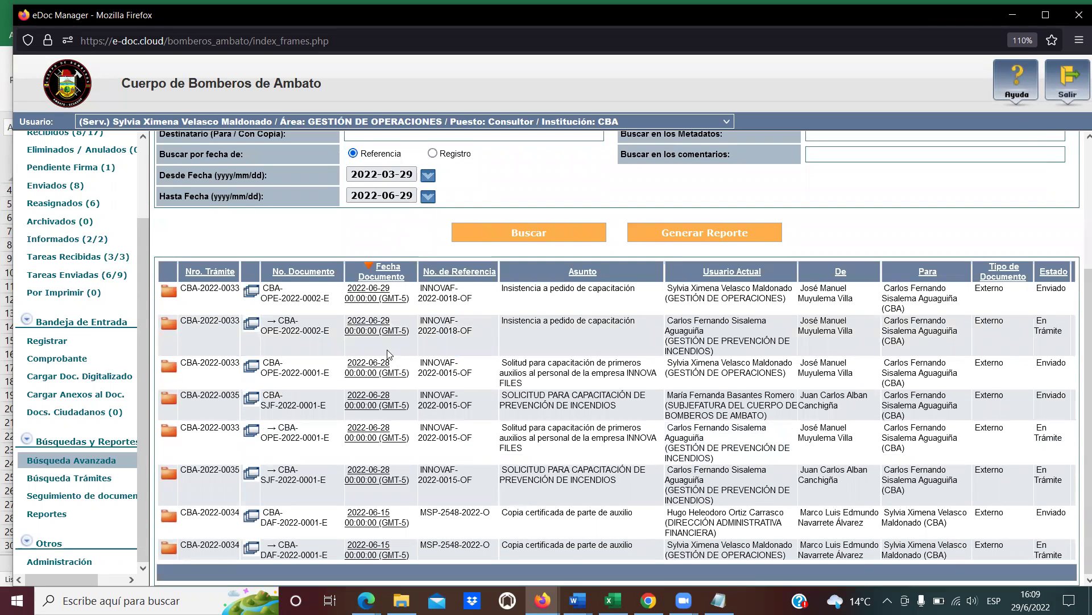
left_click(375, 296)
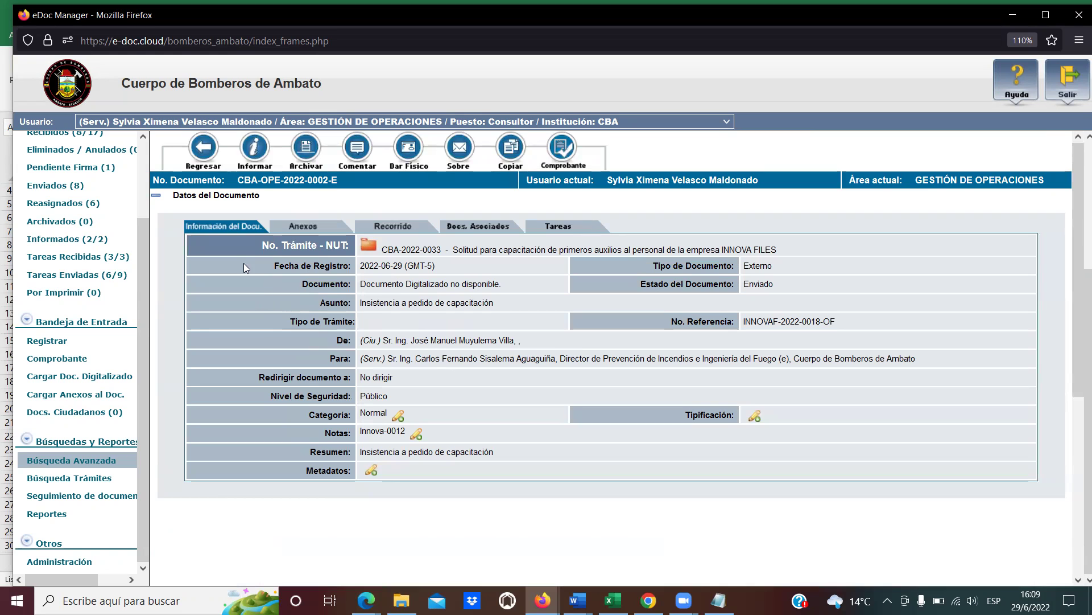
left_click(207, 151)
left_click(334, 315)
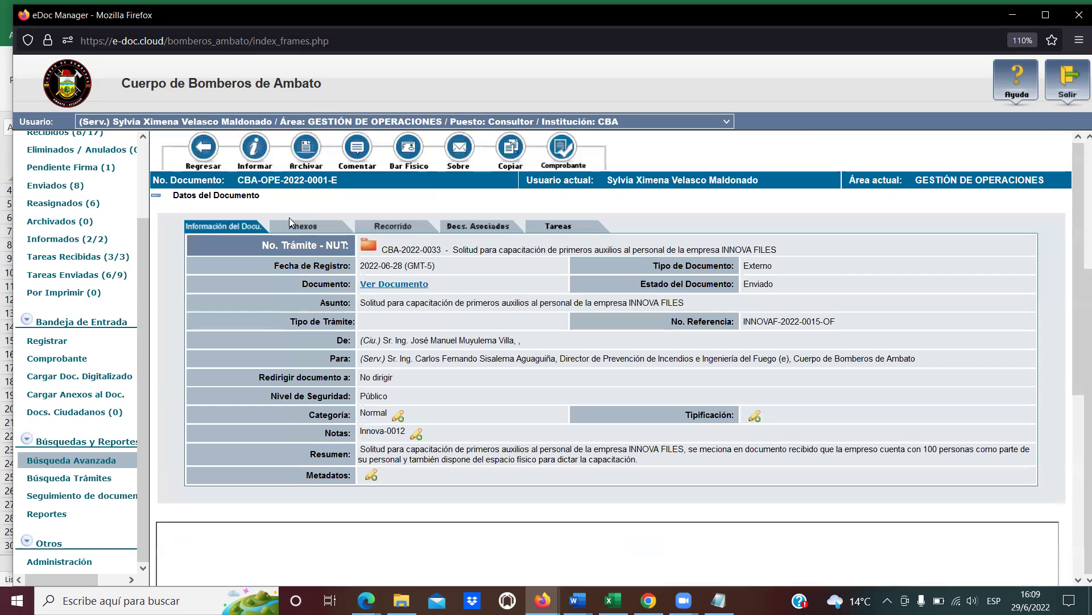
scroll(525, 399, "down", 2)
scroll(525, 399, "down", 3)
scroll(525, 399, "up", 5)
Back in the Externo results, open the details of document CBA-SJF-2022-0001-E.
left_click(210, 151)
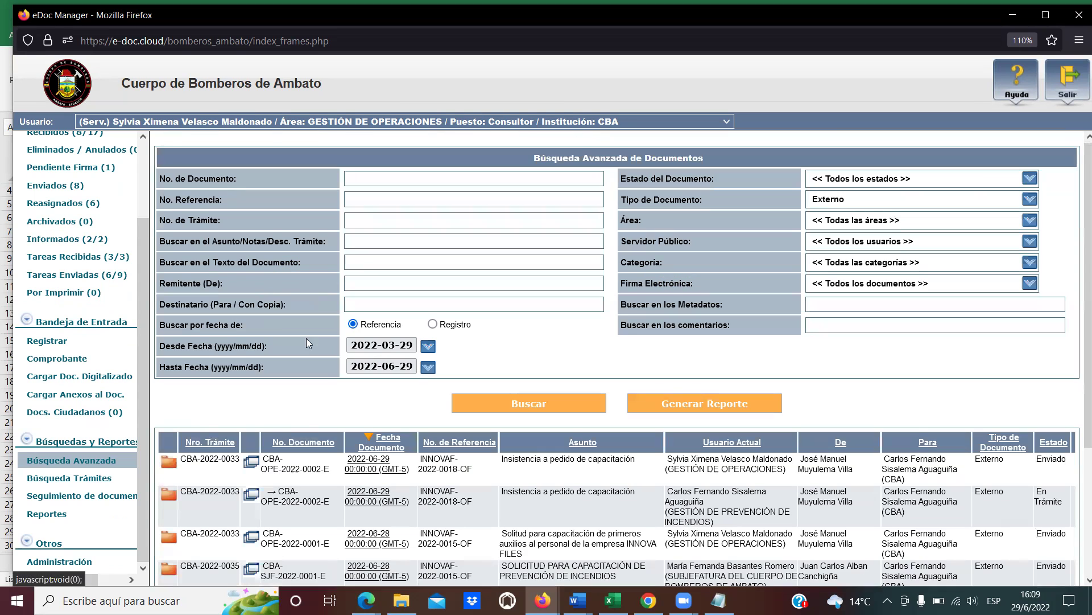
scroll(393, 484, "down", 2)
scroll(394, 484, "down", 3)
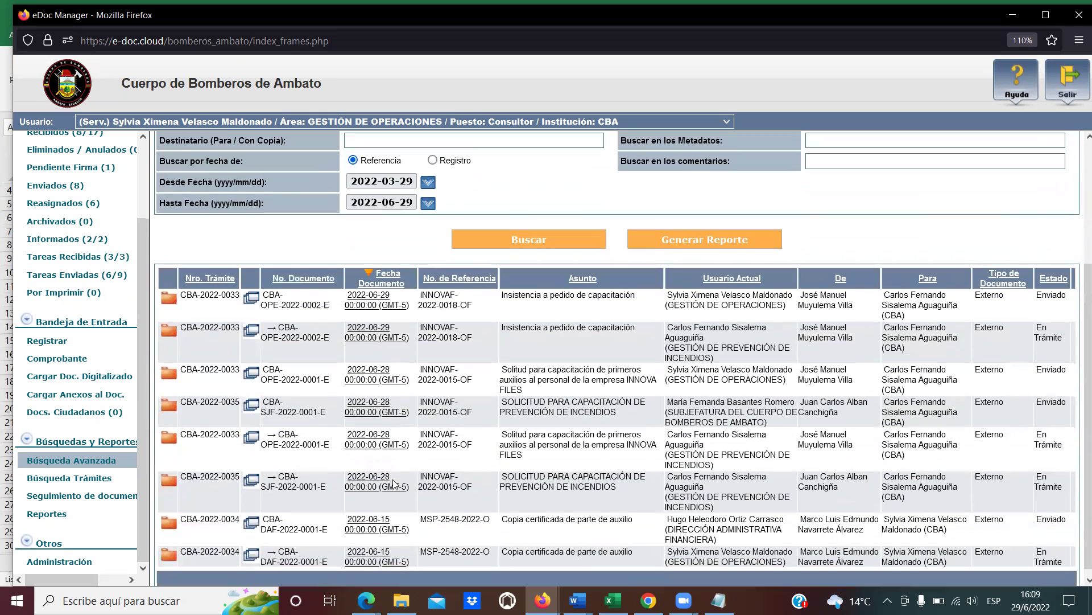
left_click(369, 406)
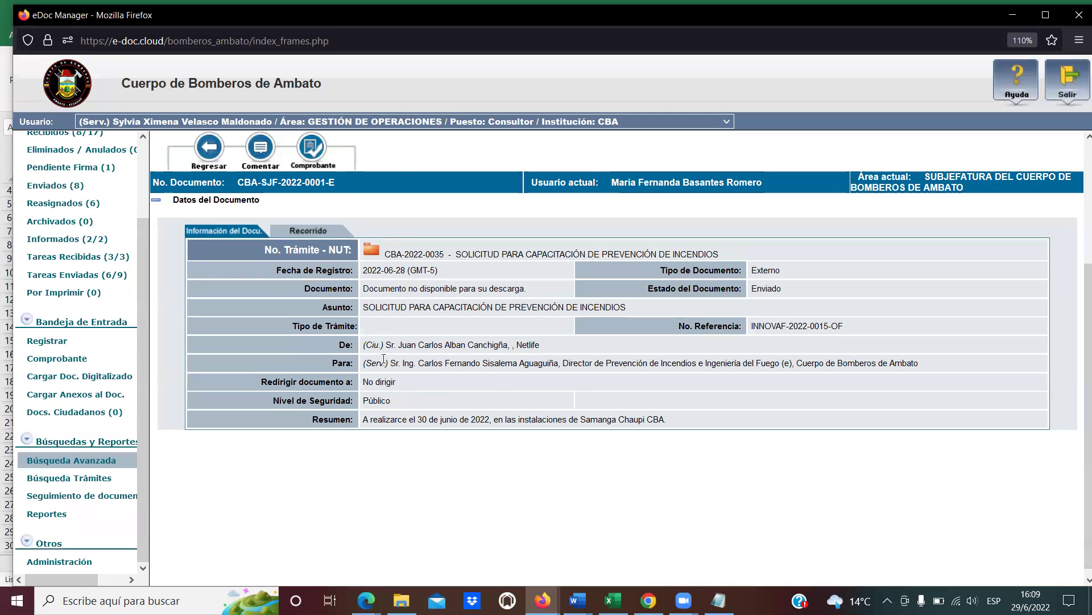
Show the Recorrido tab and inspect the sender and recipient of the registration action.
left_click(327, 234)
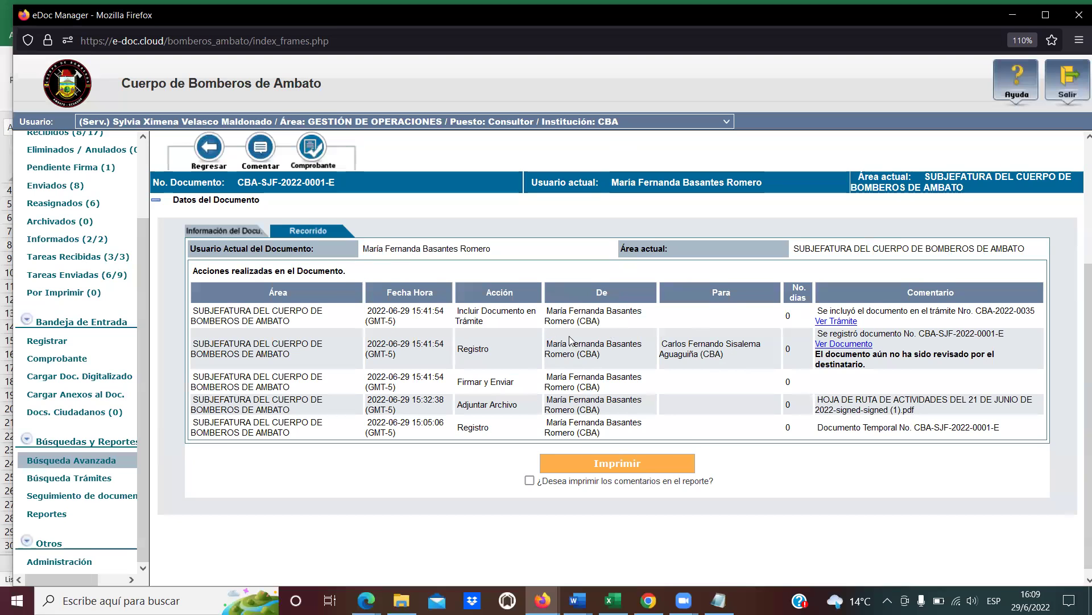
left_click_drag(606, 321, 554, 319)
left_click_drag(733, 370, 669, 341)
left_click(687, 342)
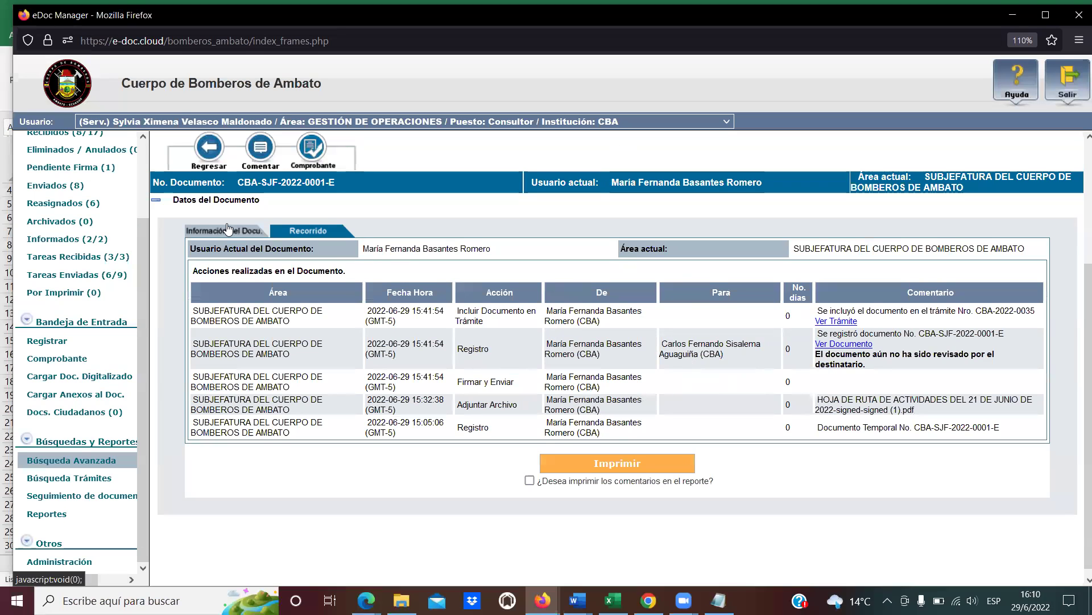
left_click(211, 149)
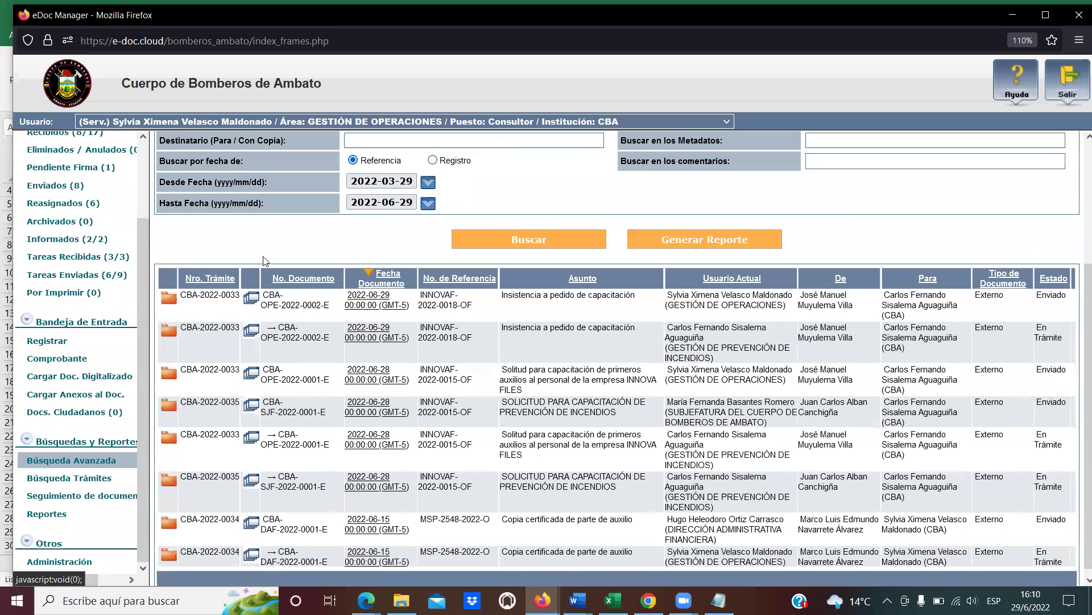
scroll(470, 435, "down", 1)
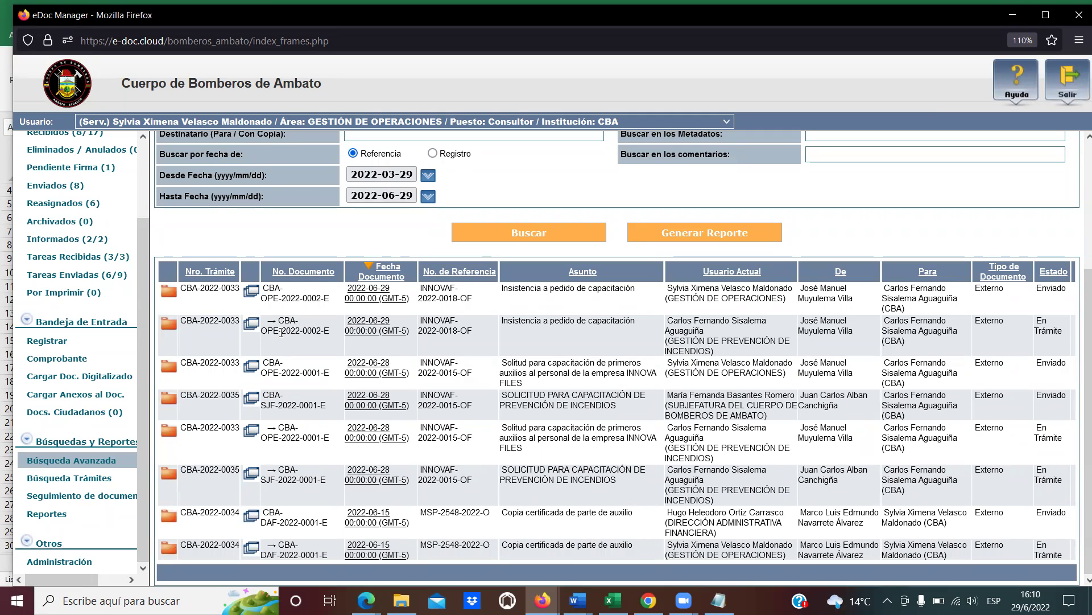
left_click(369, 298)
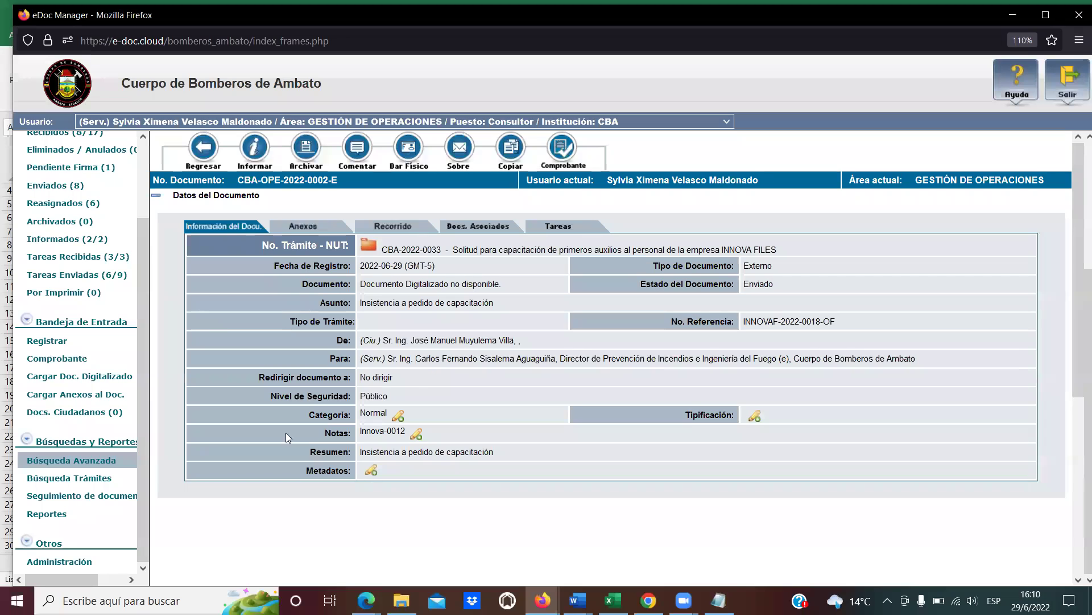
scroll(508, 393, "down", 5)
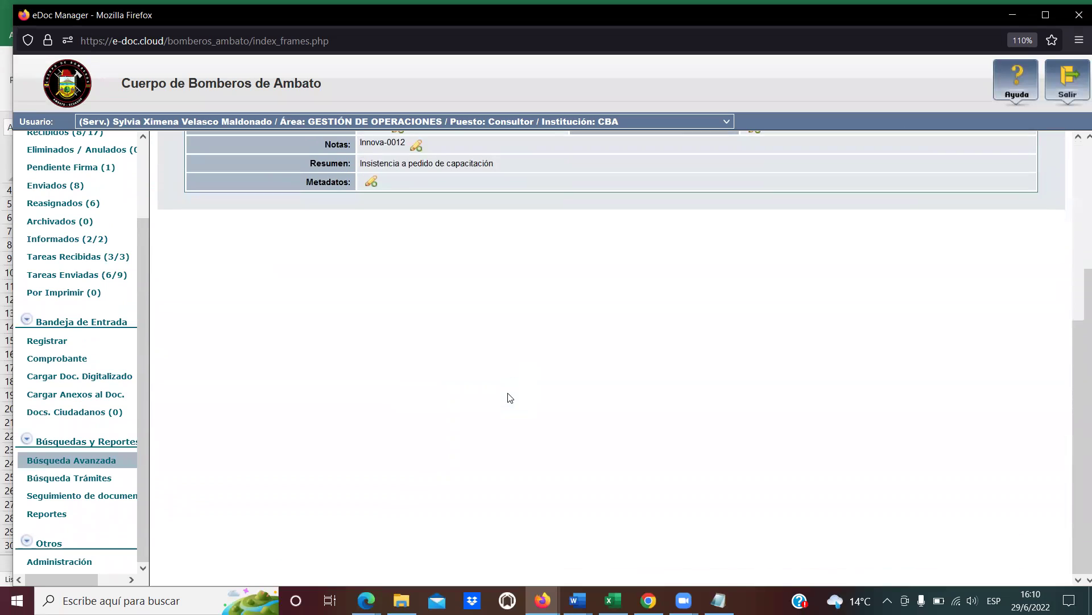
scroll(504, 396, "up", 5)
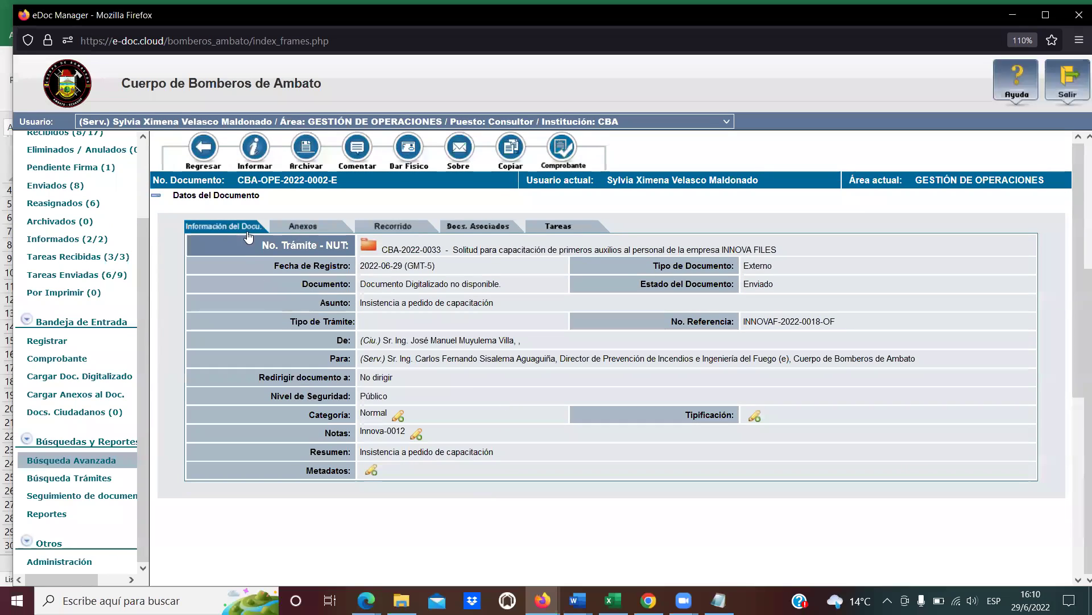
left_click(203, 149)
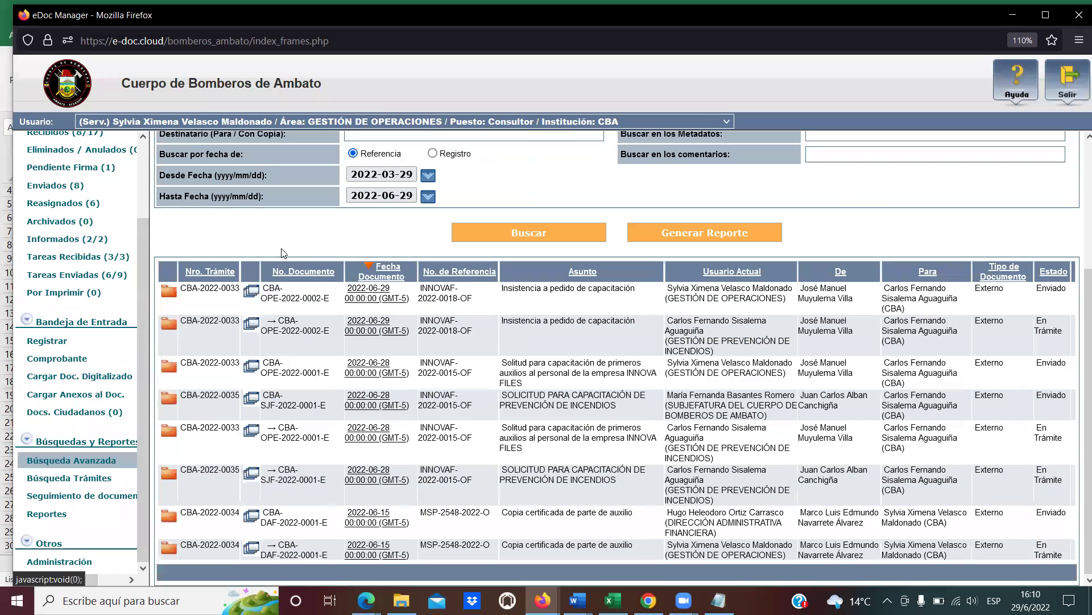
left_click(366, 437)
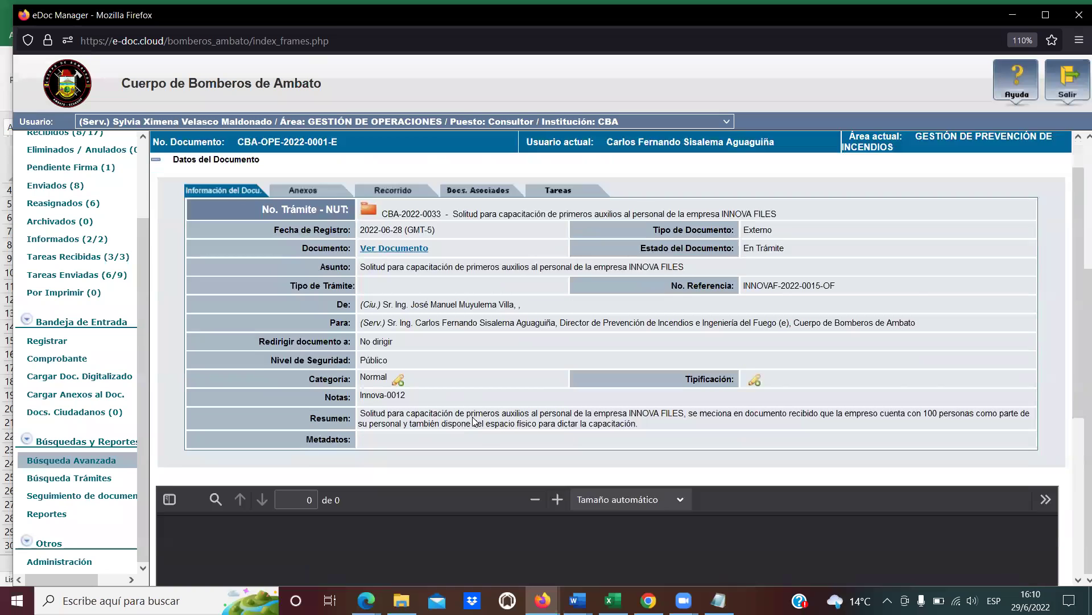
scroll(479, 443, "down", 5)
scroll(479, 443, "down", 10)
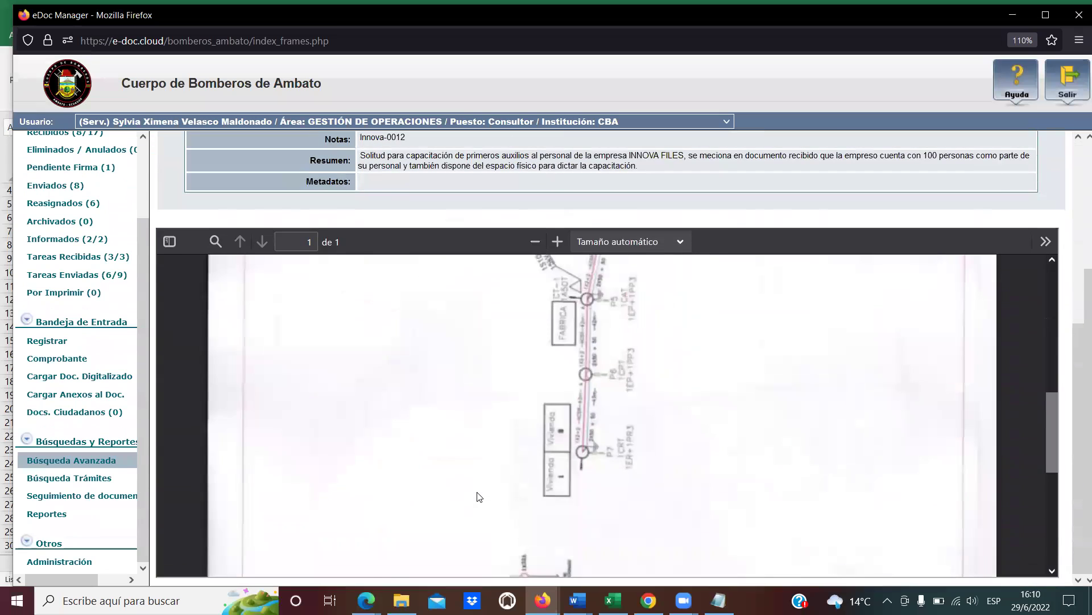
scroll(480, 497, "down", 2)
scroll(475, 490, "up", 10)
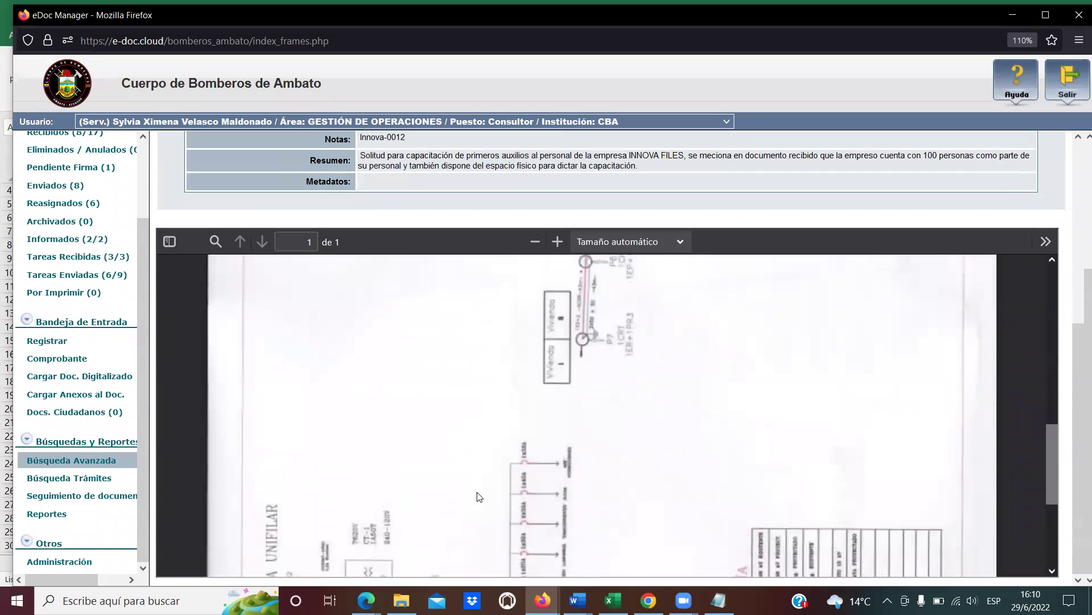
scroll(470, 486, "up", 8)
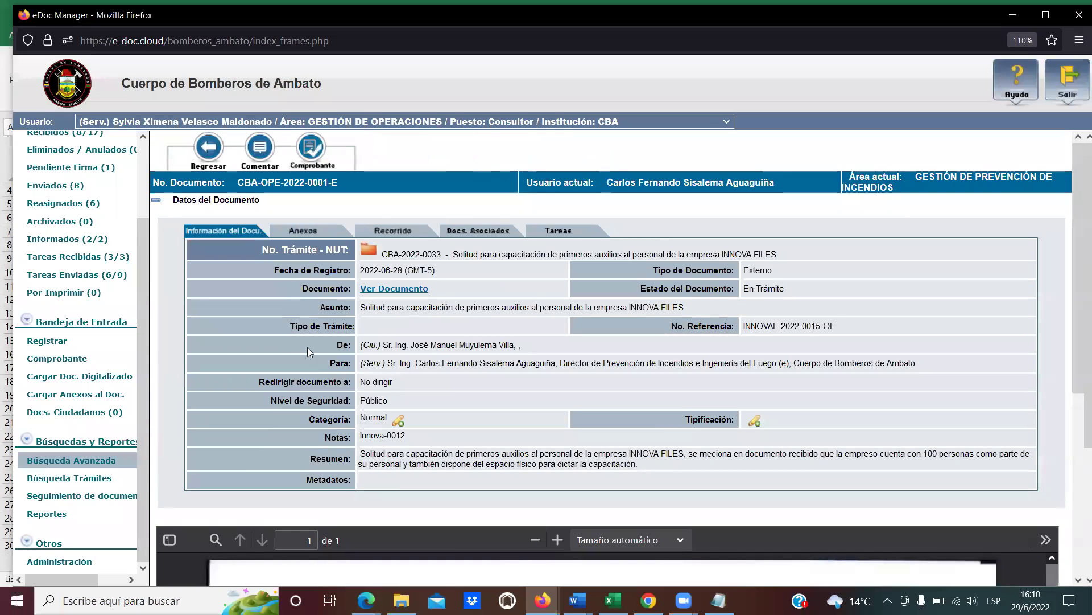
left_click(215, 149)
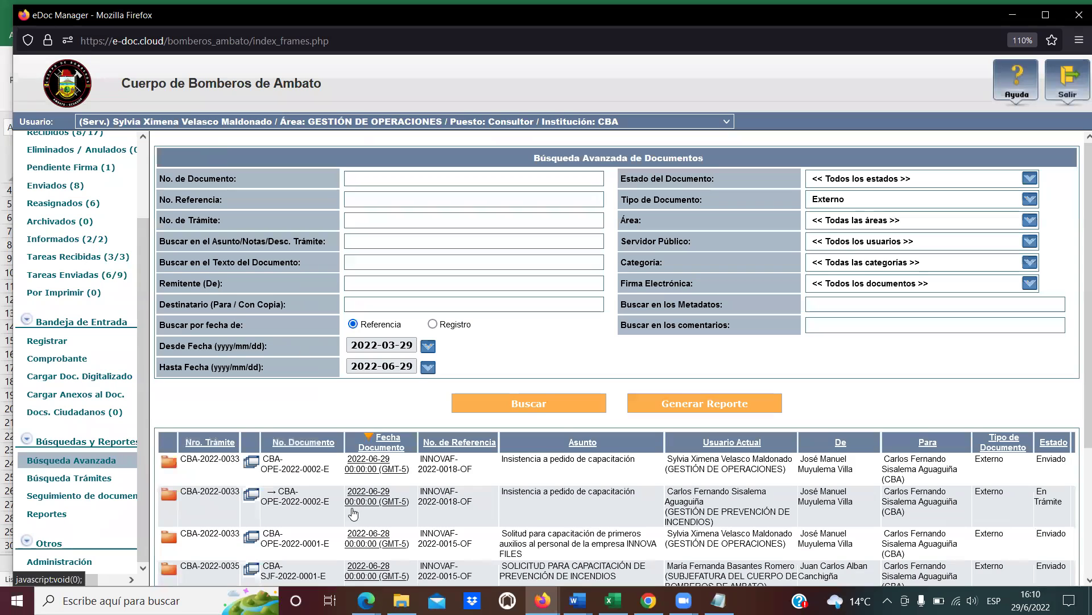
scroll(327, 534, "down", 2)
scroll(327, 534, "down", 2)
left_click_drag(327, 413, 265, 403)
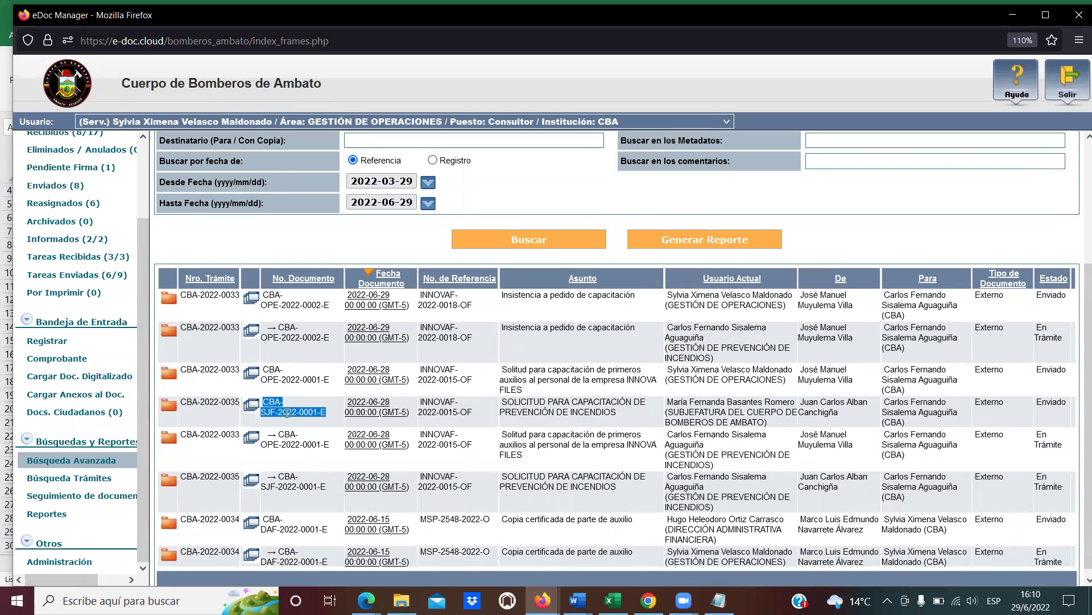
triple_click(788, 414)
left_click(787, 414)
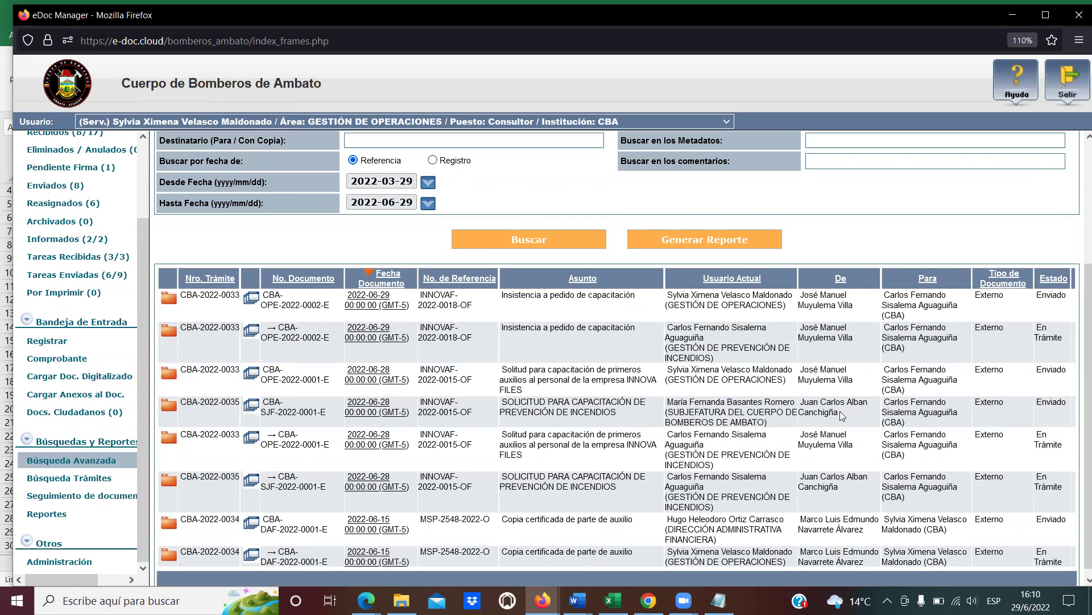
left_click_drag(839, 415, 809, 405)
left_click(809, 405)
left_click_drag(330, 414, 263, 402)
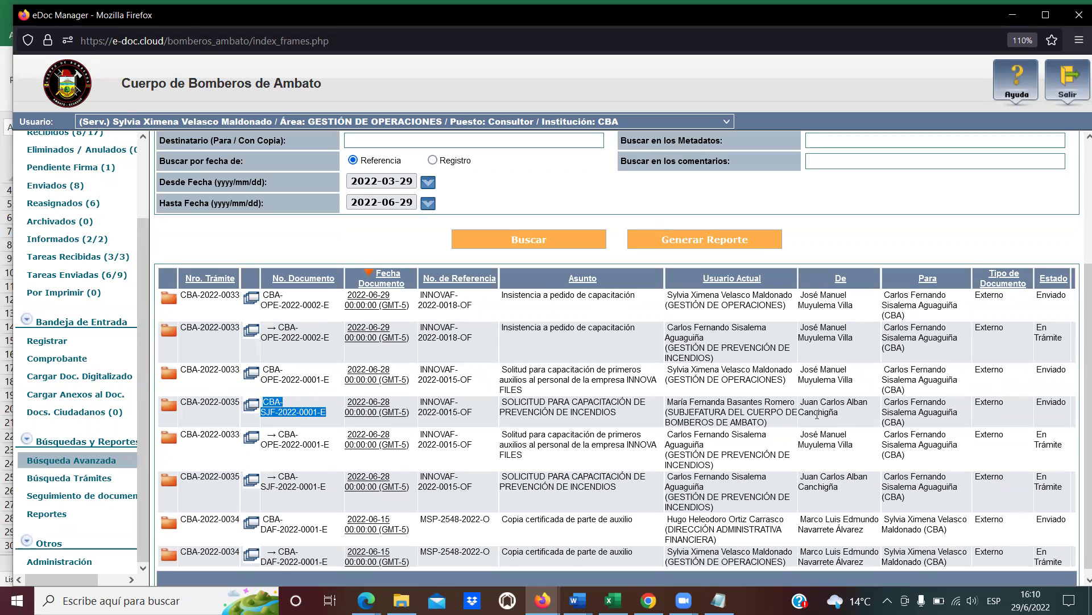
left_click_drag(848, 417, 802, 405)
left_click(802, 406)
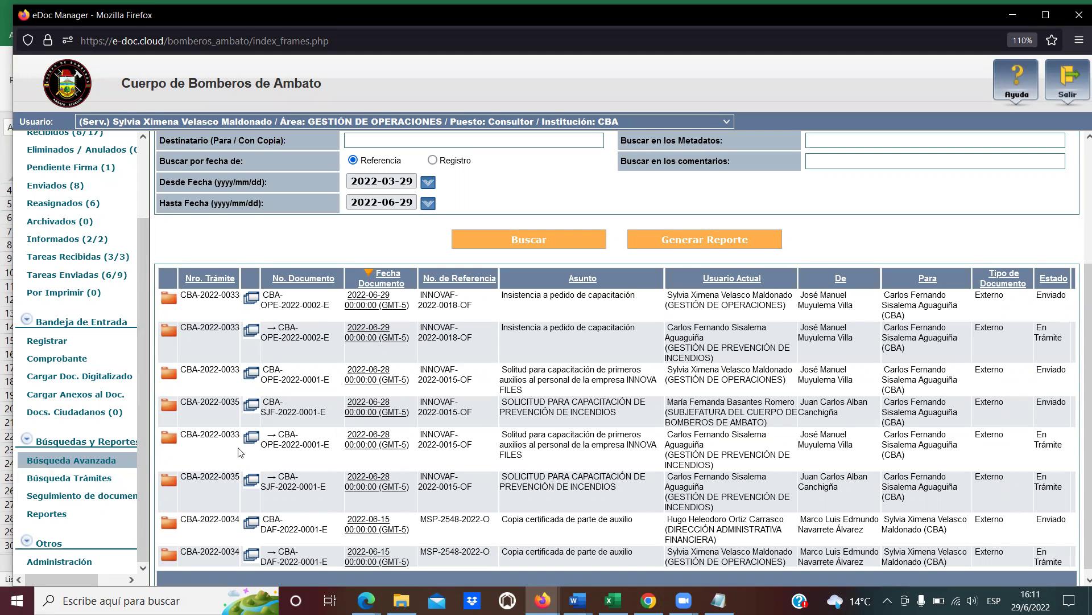
left_click_drag(240, 436, 182, 445)
Open case file CBA-2022-0033, center its window and view its Historial.
left_click(169, 445)
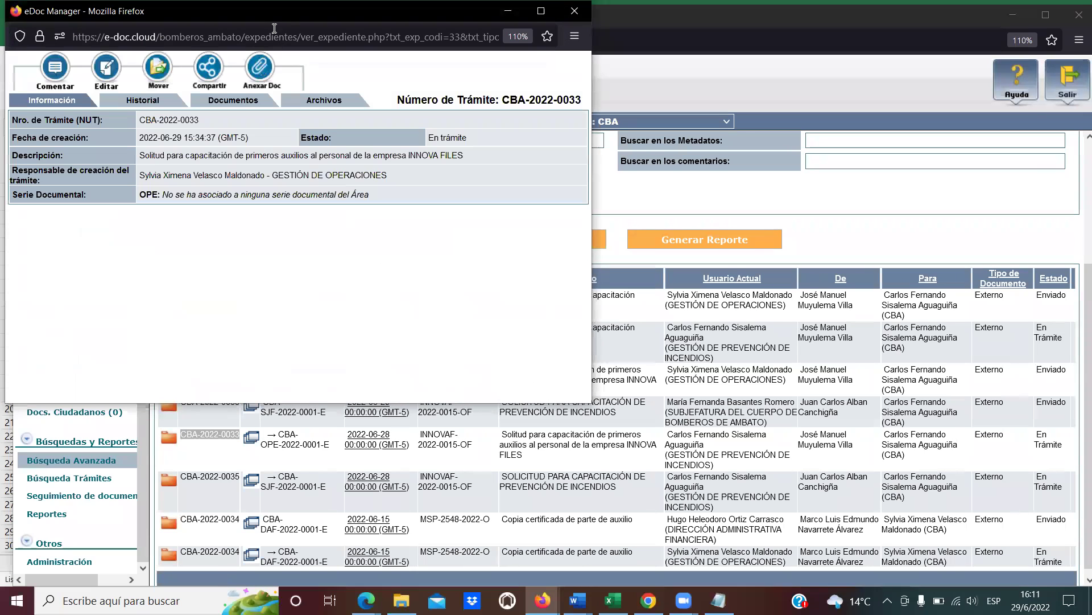
left_click_drag(271, 21, 590, 180)
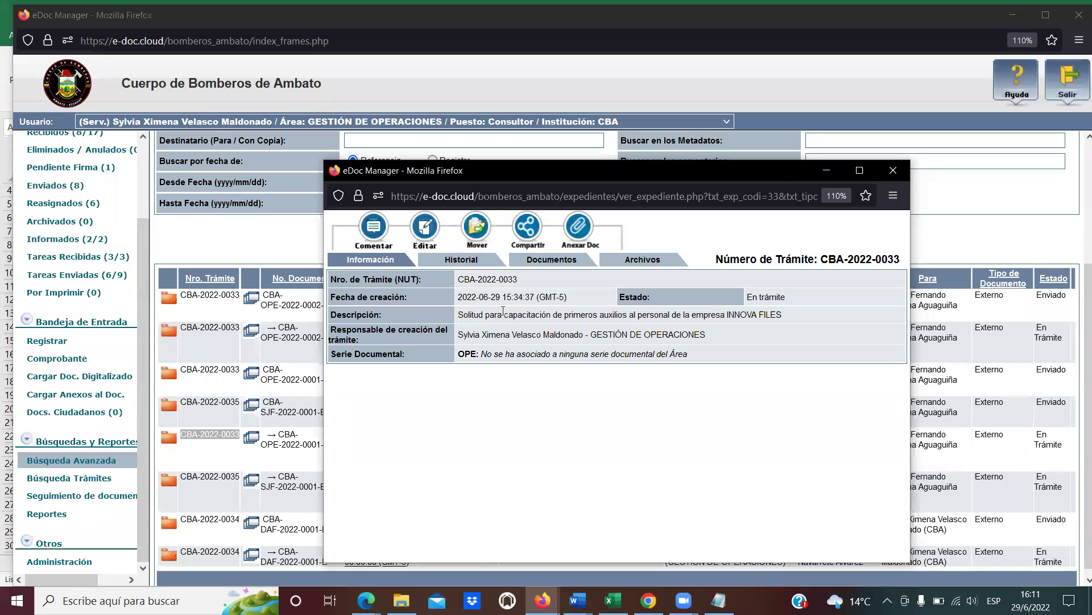
left_click(476, 261)
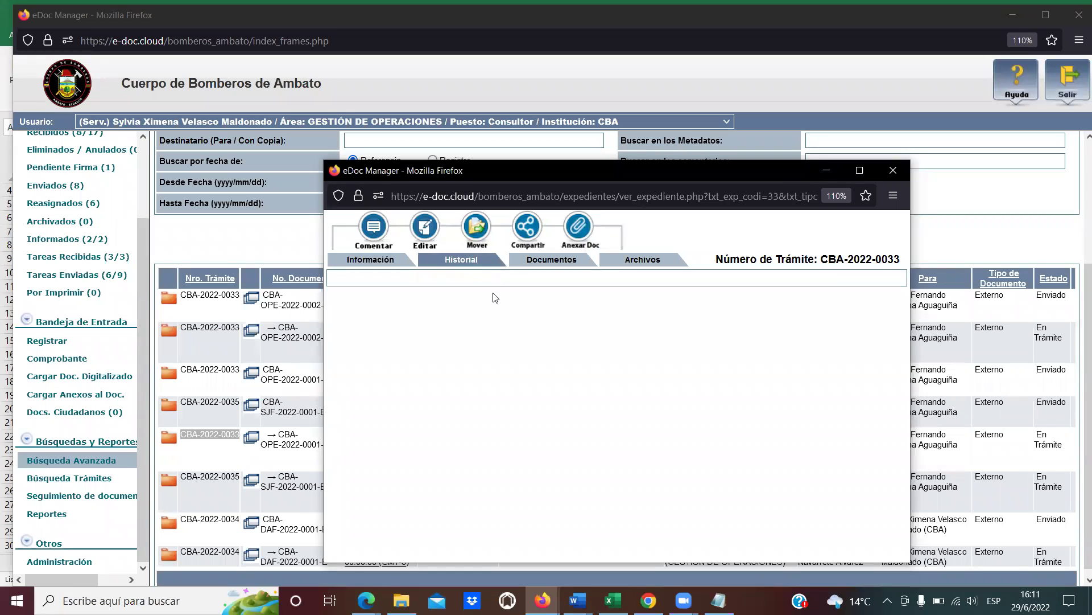
List the case file's documents and highlight their subjects, including the word 'Insistencia'.
left_click(561, 266)
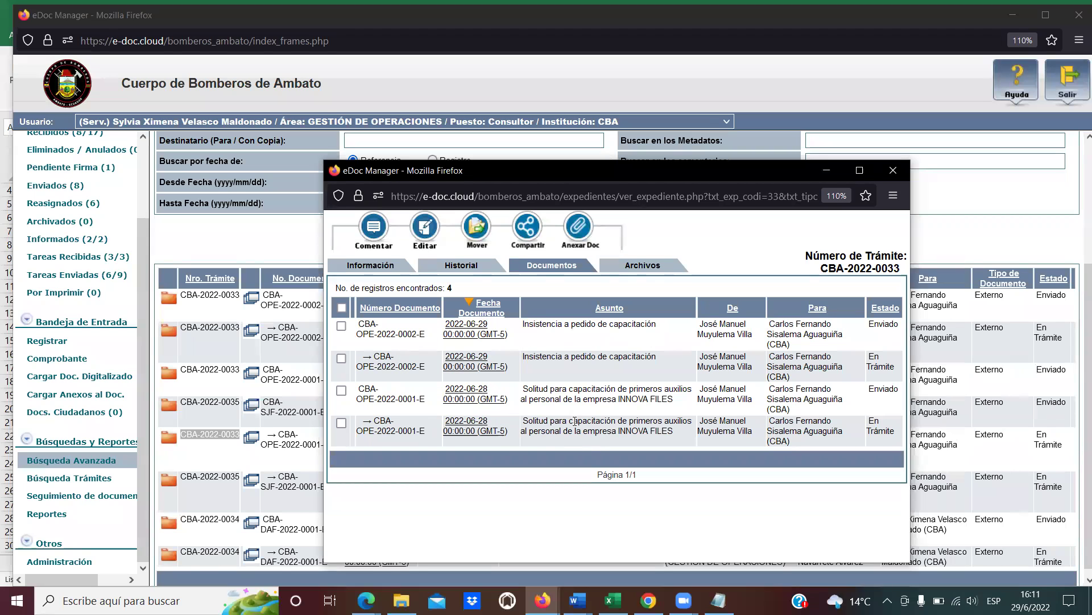
triple_click(530, 392)
left_click(553, 389)
left_click_drag(590, 359, 535, 359)
left_click(534, 359)
double_click(555, 356)
Show the Archivos tab and inspect the attached files, including CBA-OPE-2022-0002-E.
left_click(630, 266)
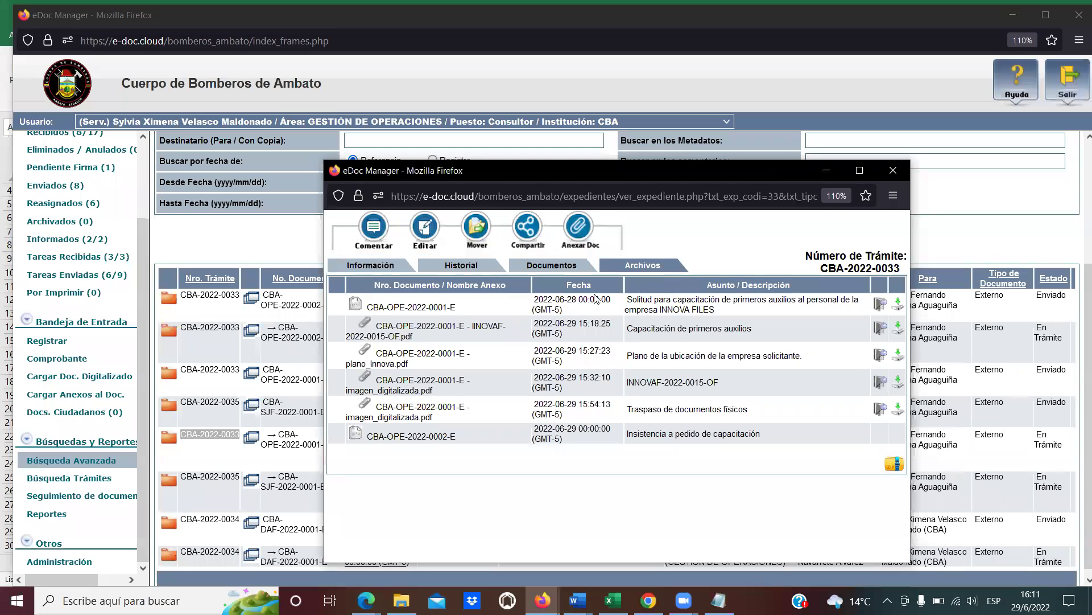
left_click_drag(368, 308, 461, 312)
left_click(461, 311)
left_click_drag(461, 438, 364, 438)
left_click(364, 439)
left_click_drag(392, 326, 410, 393)
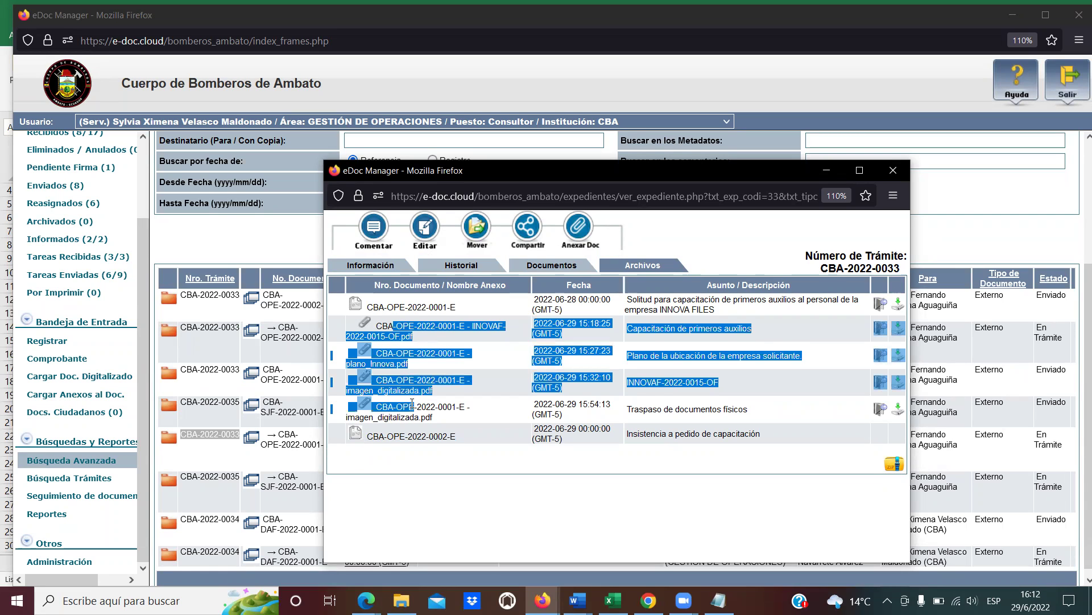
left_click(410, 393)
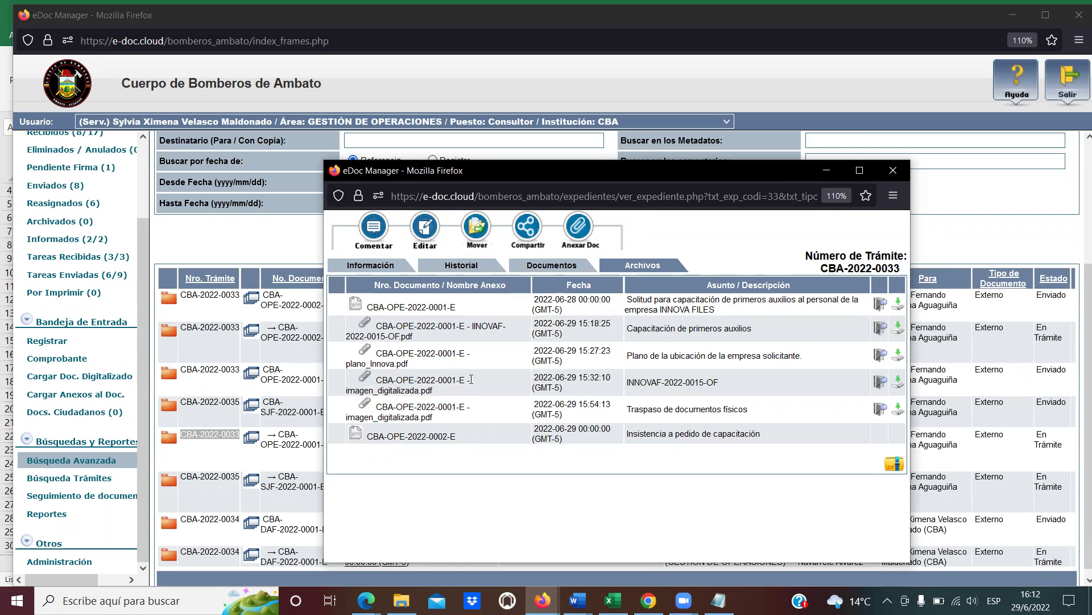
left_click(882, 303)
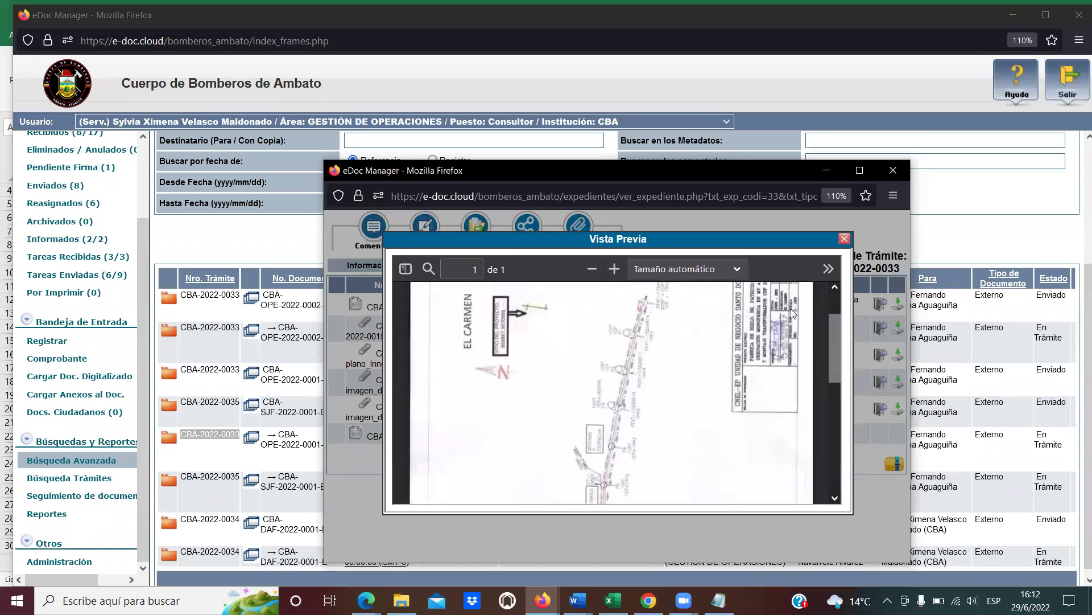
left_click(844, 238)
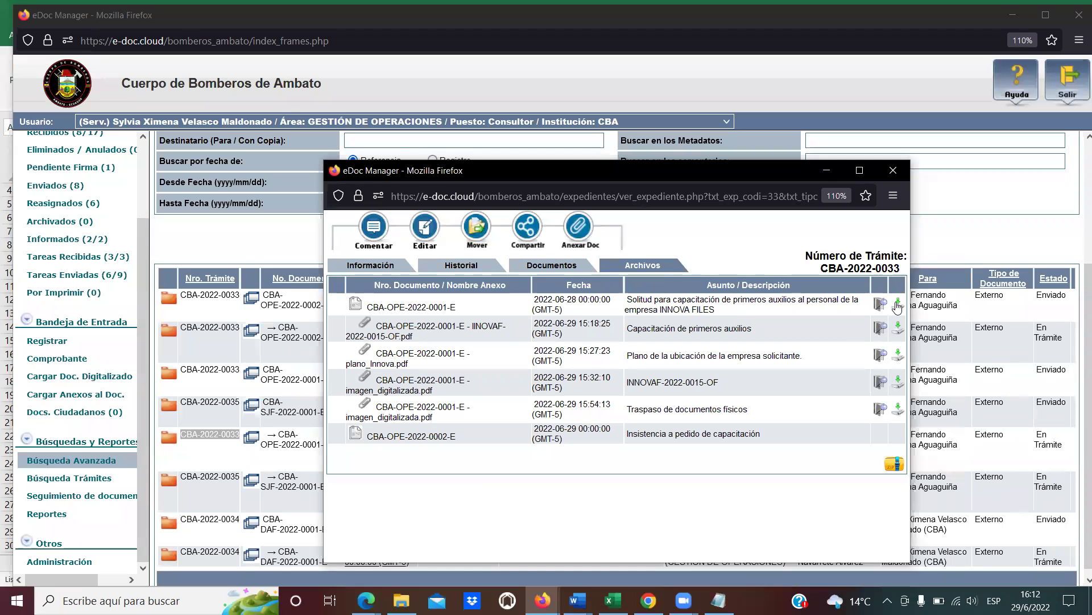
left_click(892, 465)
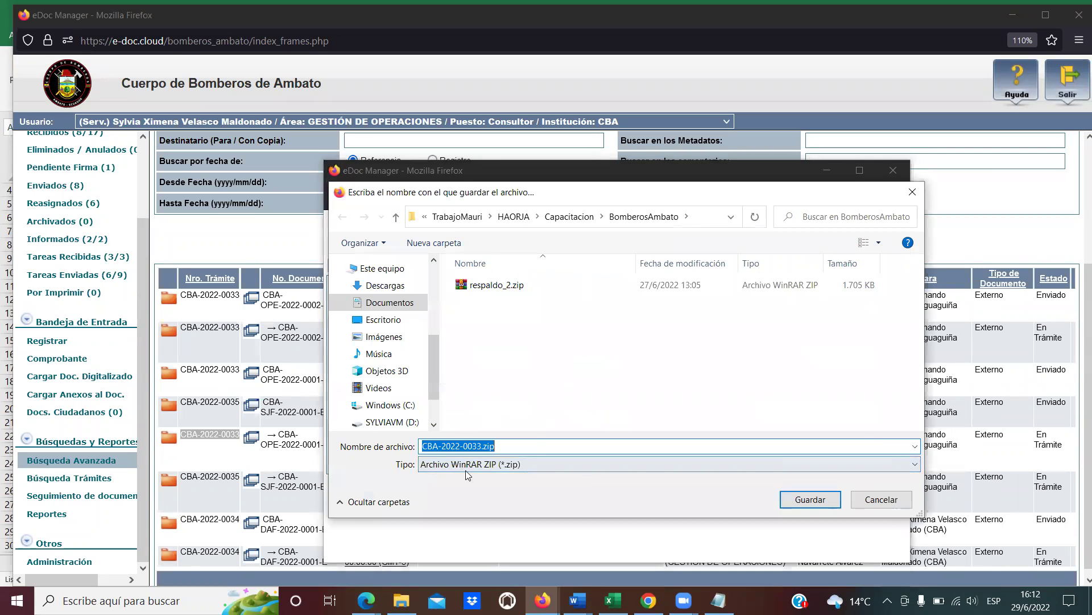
left_click(480, 447)
left_click_drag(482, 447, 422, 447)
left_click(422, 447)
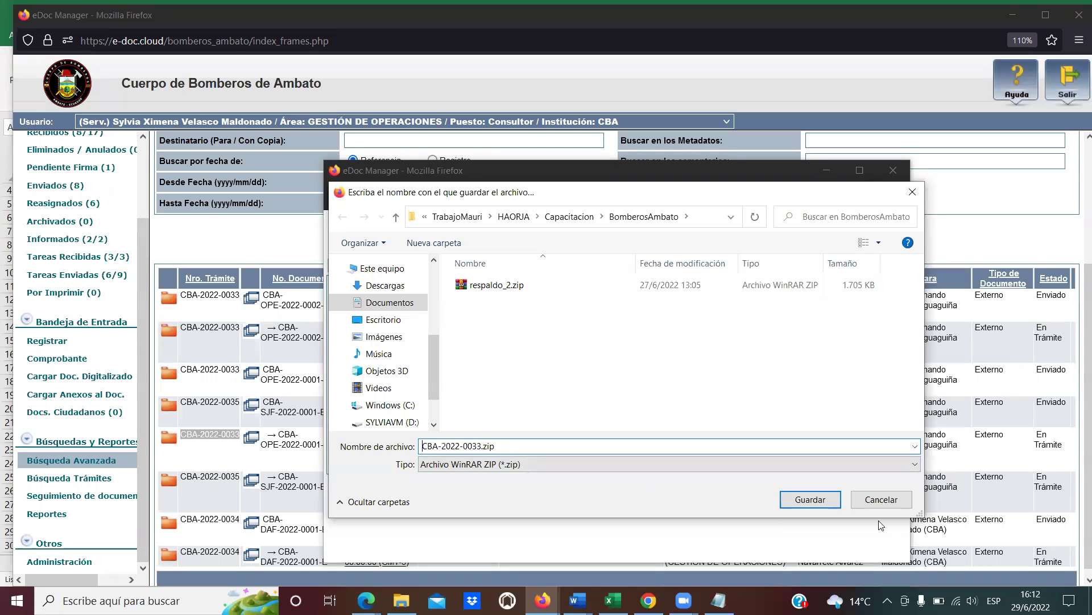
left_click(881, 500)
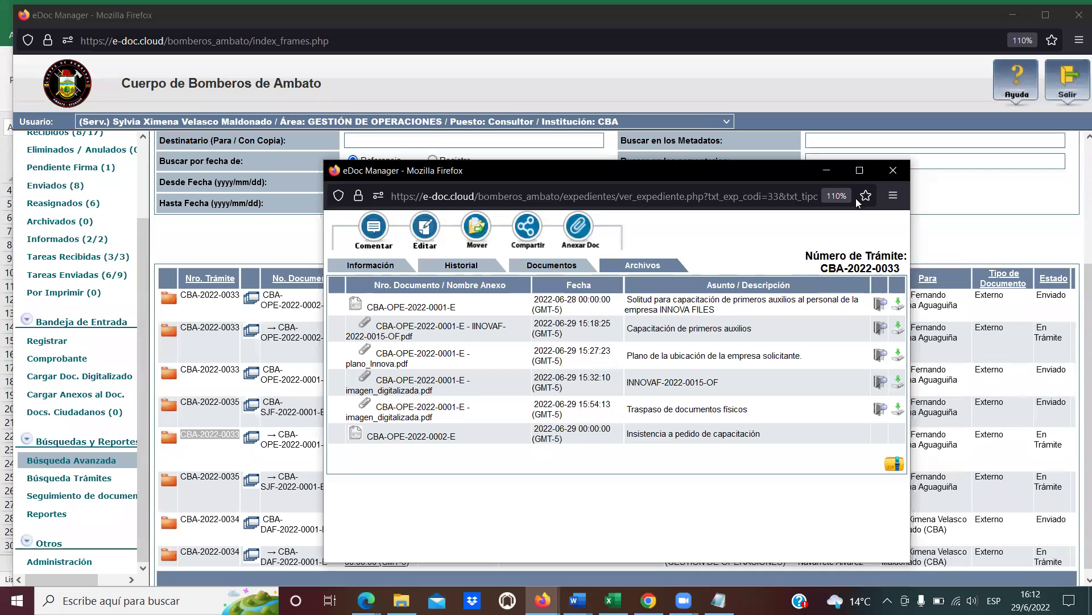
Close the CBA-2022-0033 window and return to the top of the Búsqueda Avanzada form.
left_click(893, 170)
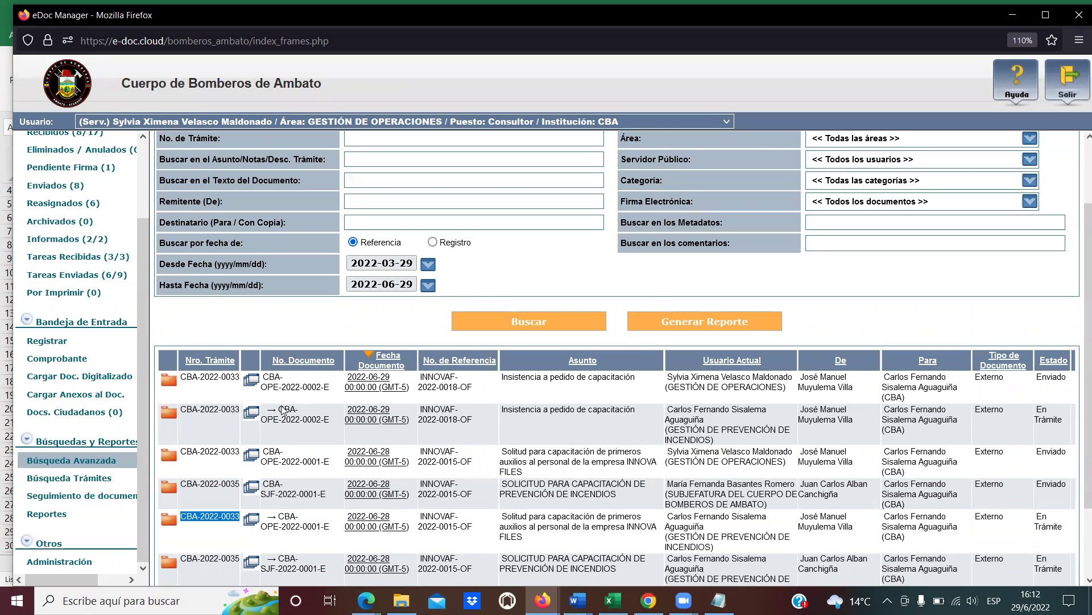
scroll(296, 407, "down", 3)
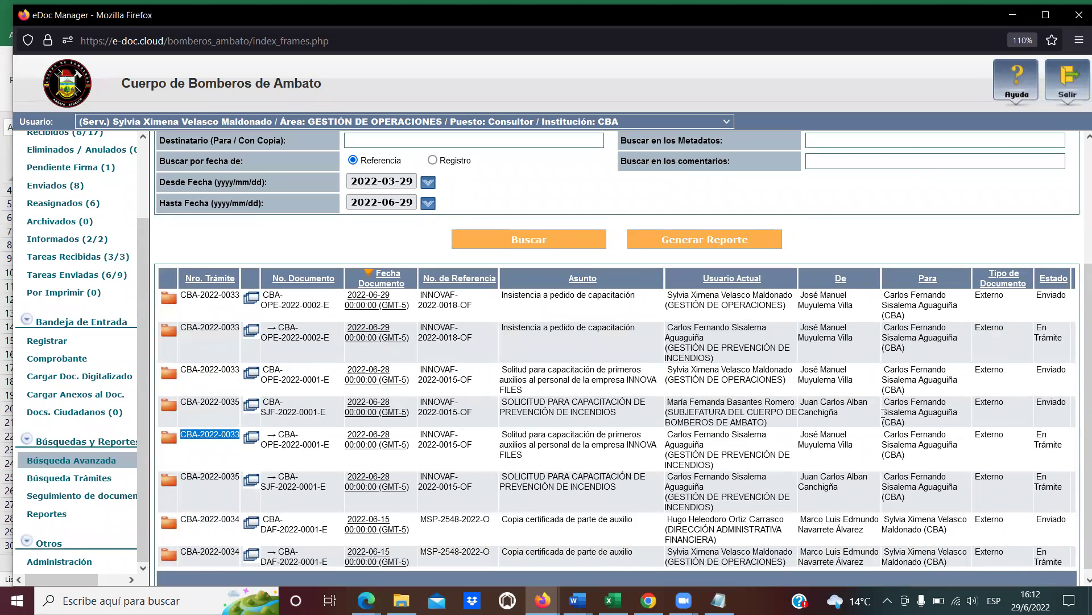
scroll(529, 419, "up", 6)
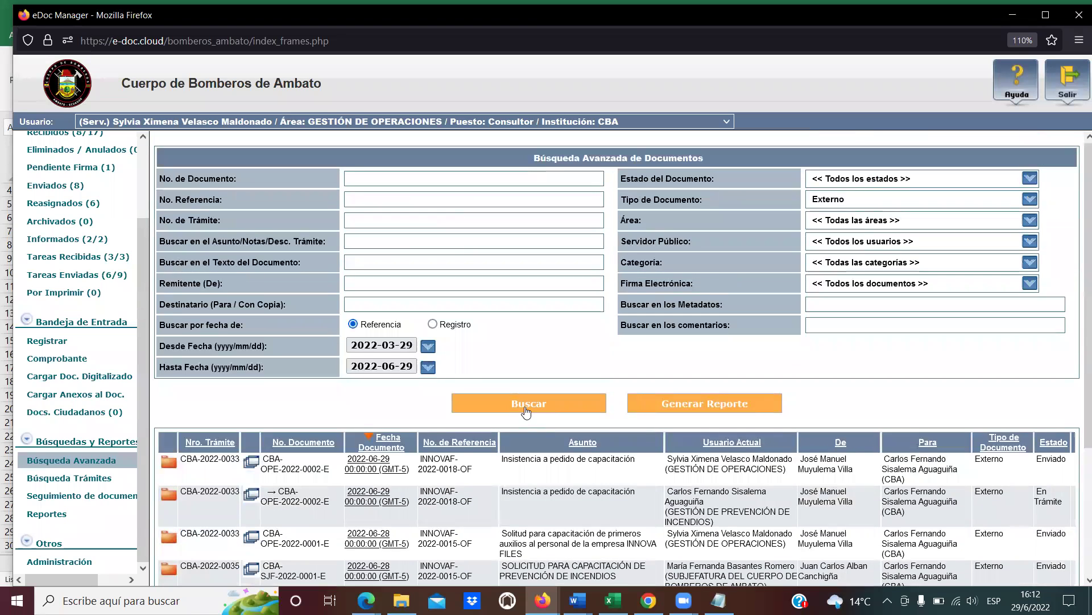
scroll(85, 370, "up", 3)
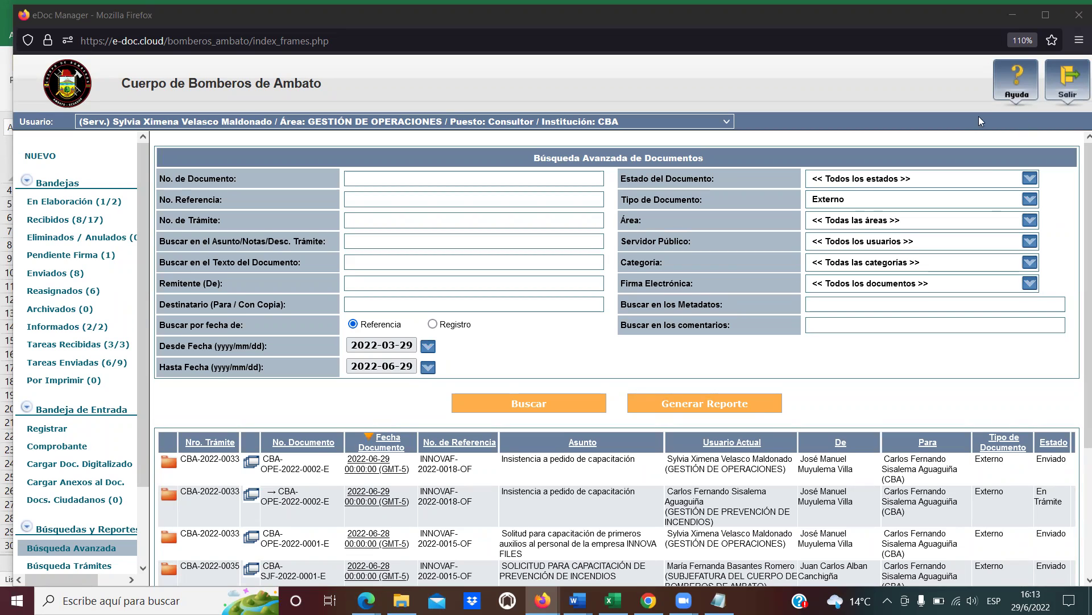
Open Ayuda and look over the Manuales en Línea entries.
left_click(1018, 83)
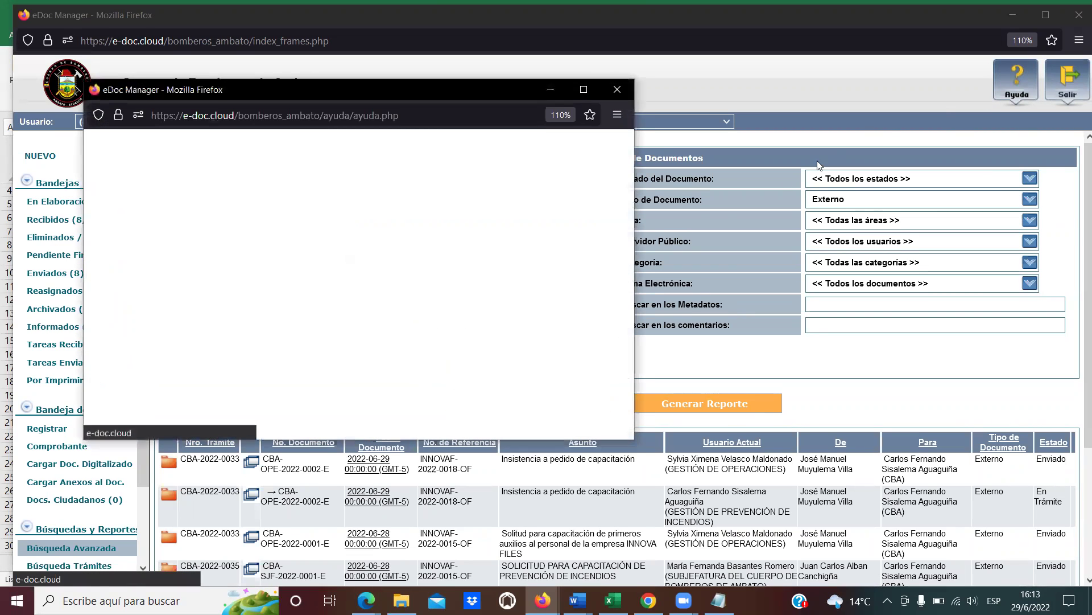
scroll(344, 272, "down", 3)
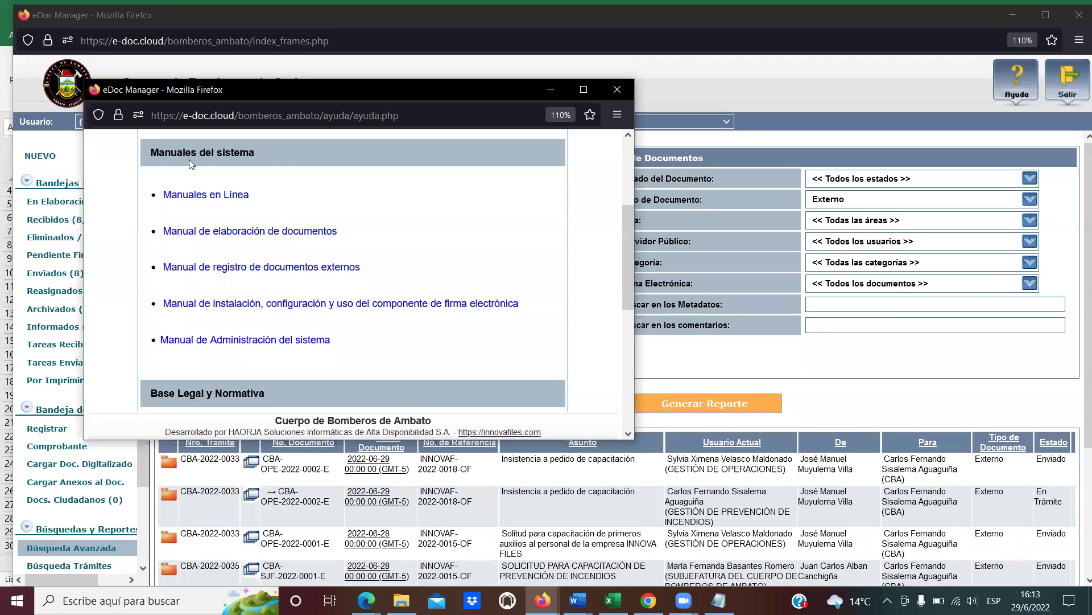
left_click_drag(254, 200, 185, 205)
left_click(169, 206)
triple_click(169, 206)
left_click(169, 206)
left_click_drag(369, 275, 164, 275)
left_click(203, 282)
Open the Bandeja de Entrada user manual PDF, read its table of contents, then close it.
left_click(230, 269)
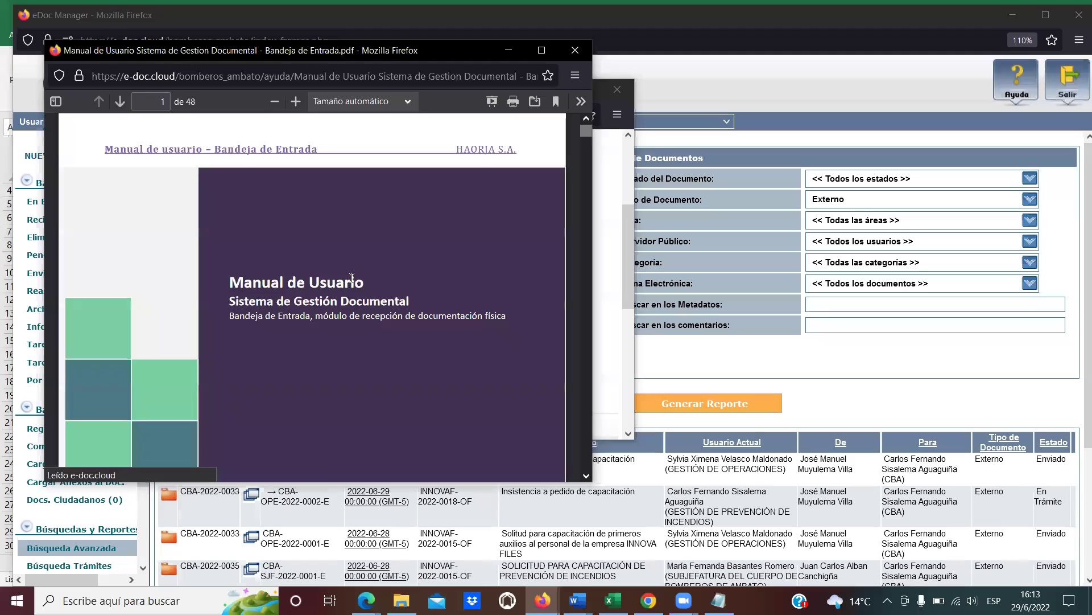
scroll(387, 322, "down", 5)
scroll(387, 323, "down", 12)
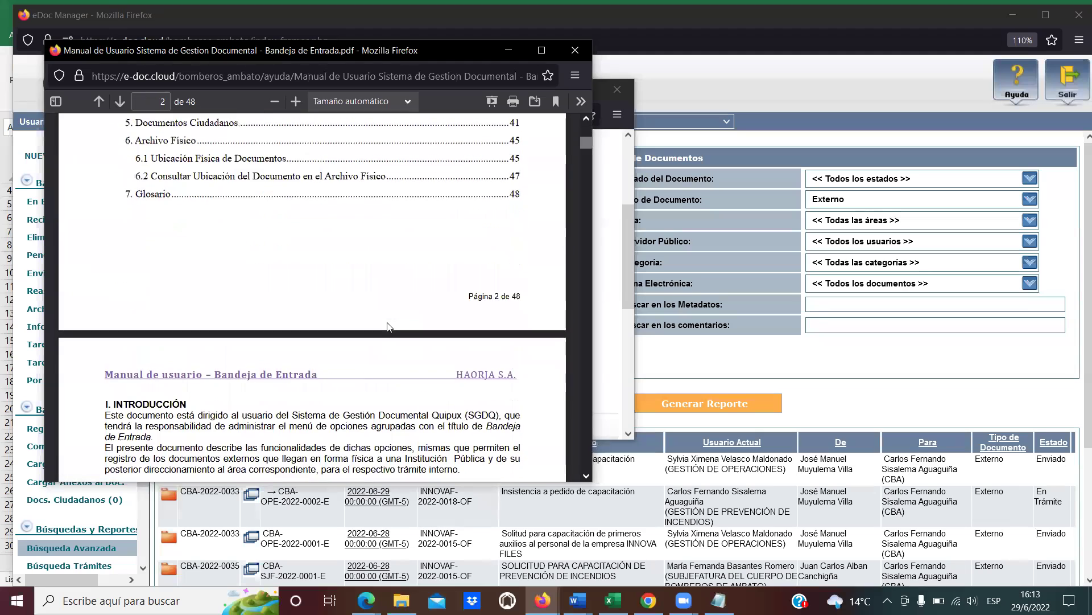
scroll(407, 307, "up", 5)
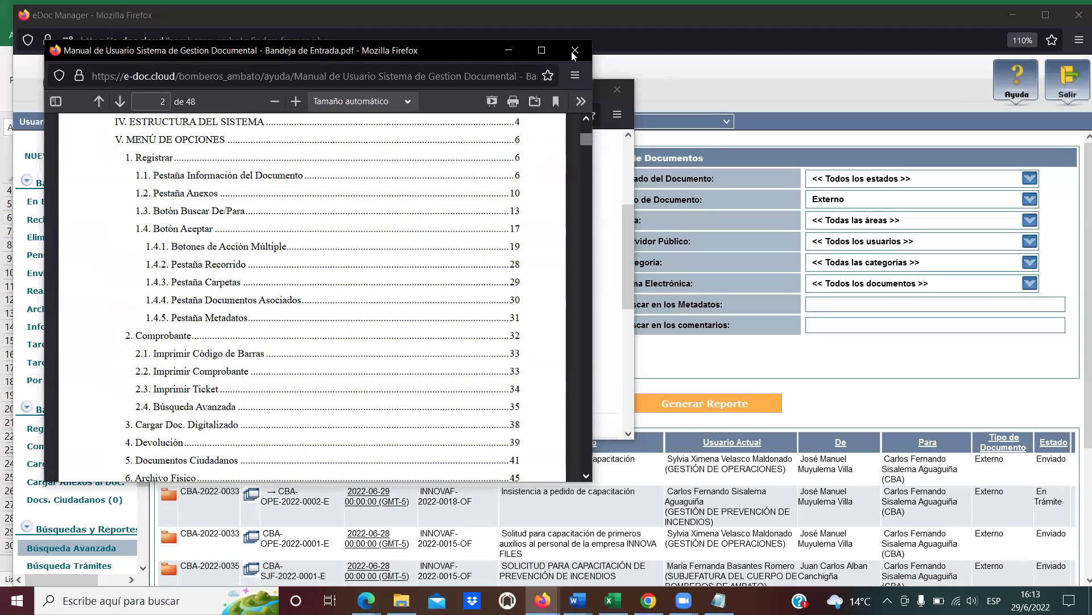
left_click(574, 52)
Close the help popup to return to the Externo search results.
left_click(616, 90)
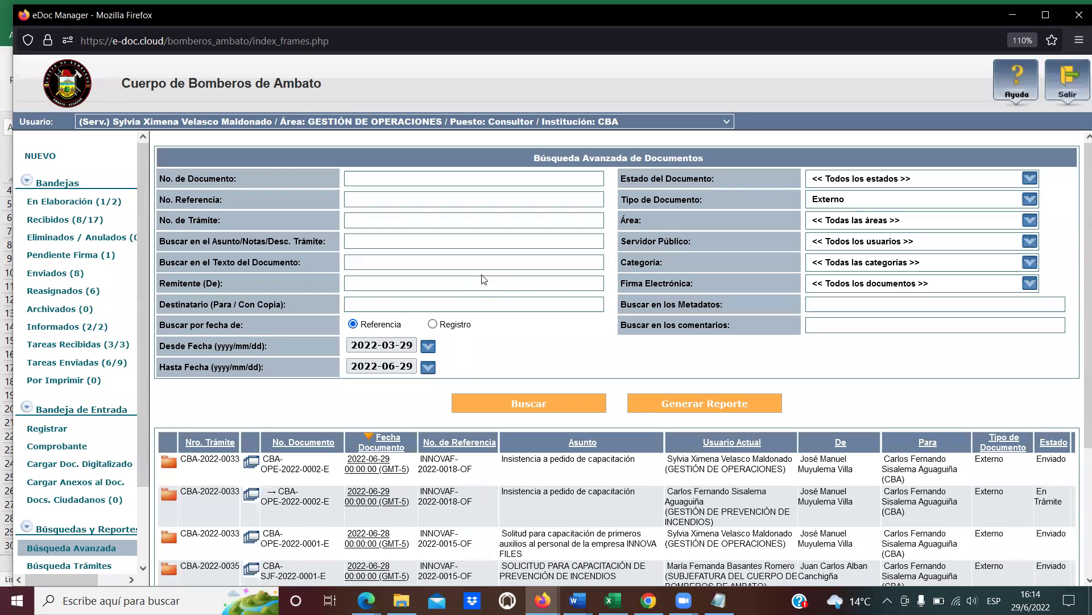
left_click(630, 596)
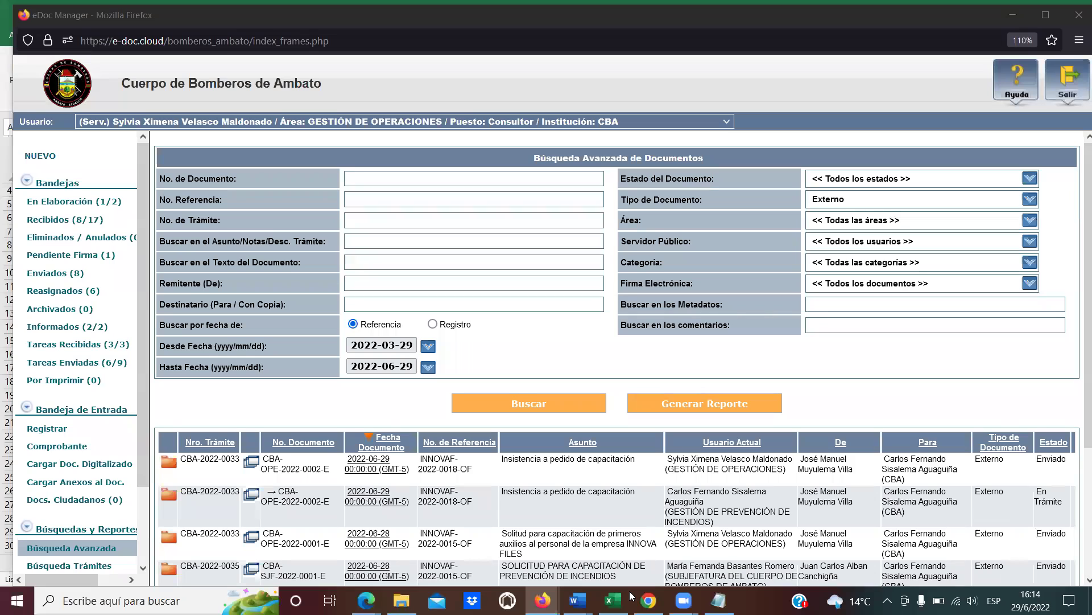